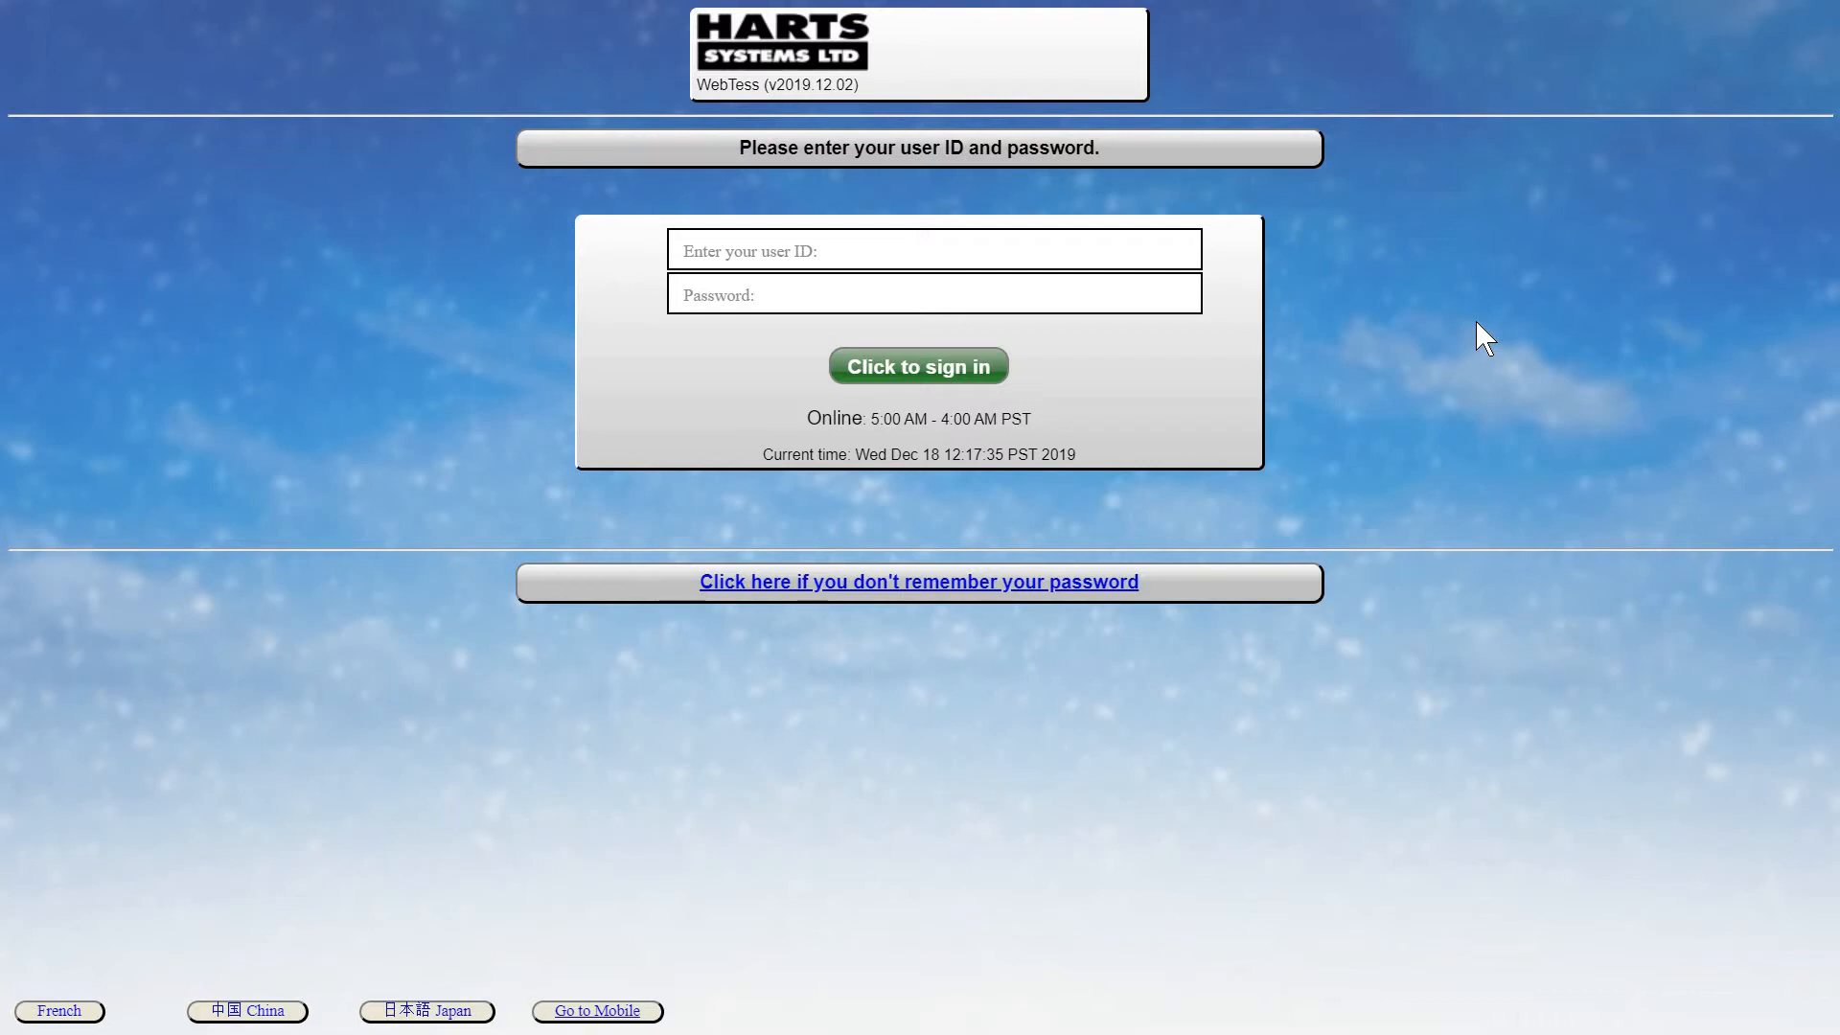
Sign in to Harts WebTess with the teacher's user ID and password.
left_click(1096, 253)
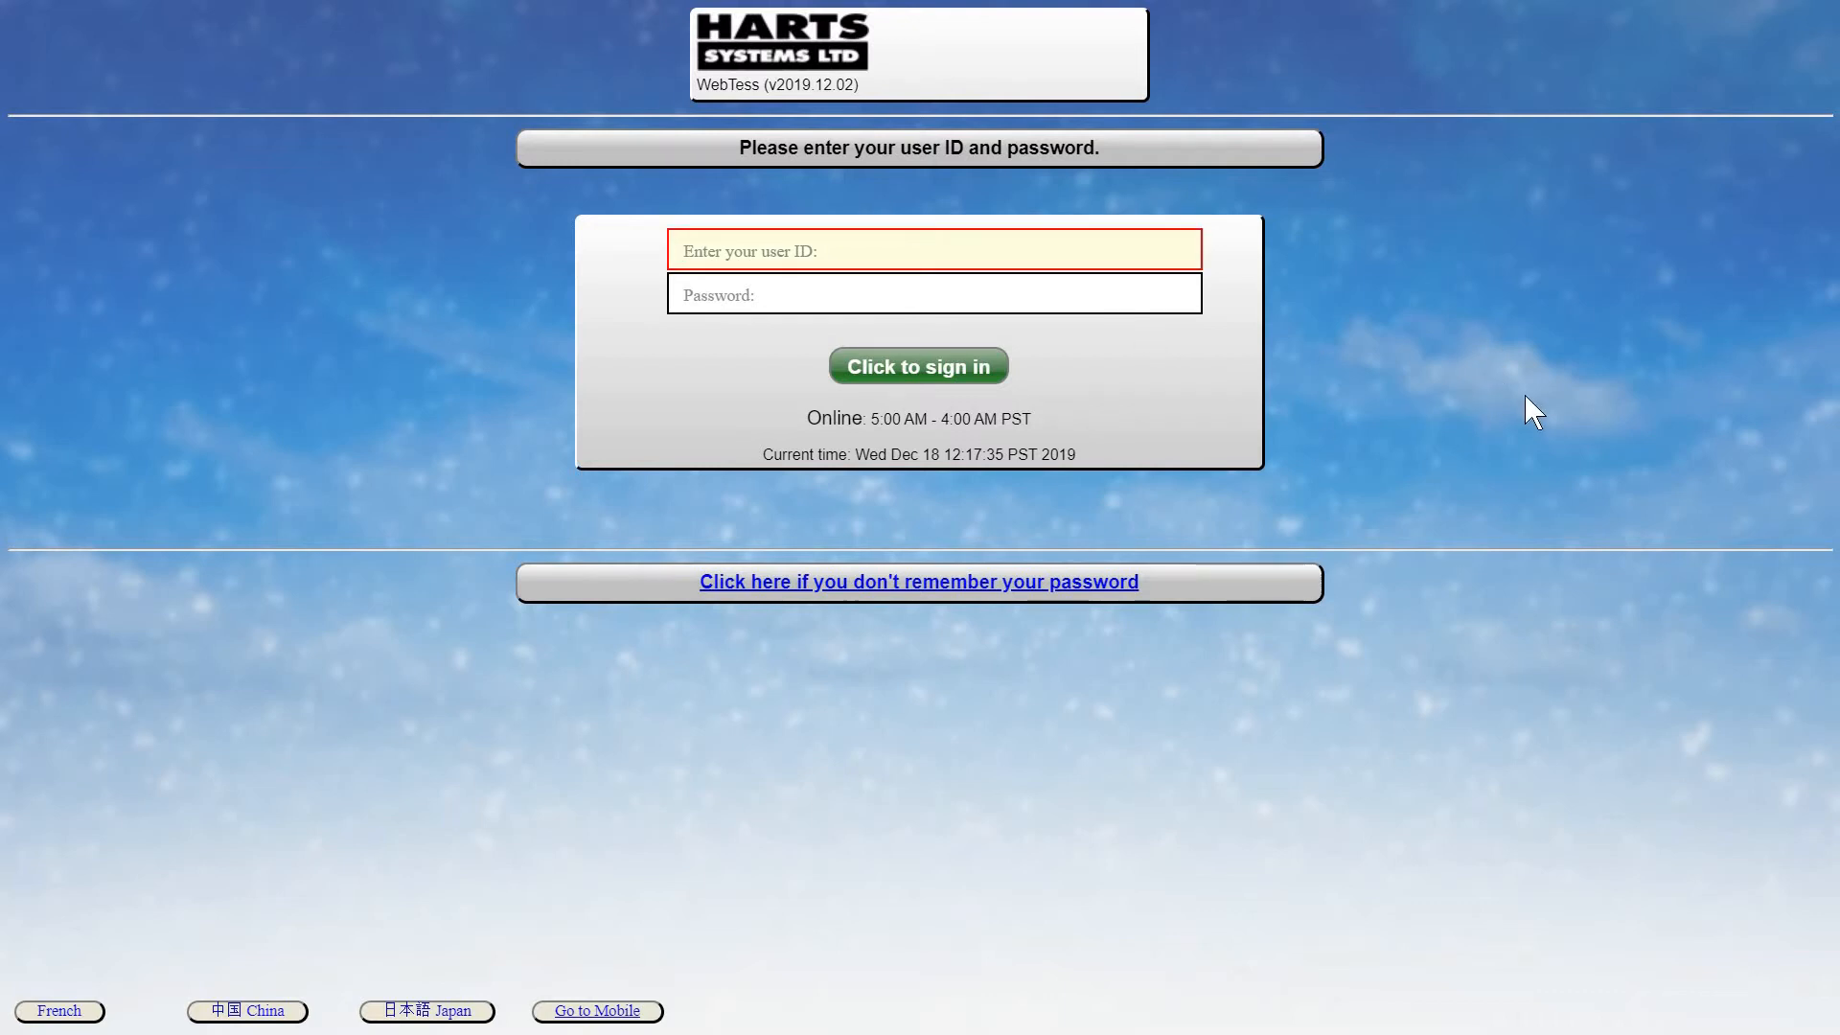
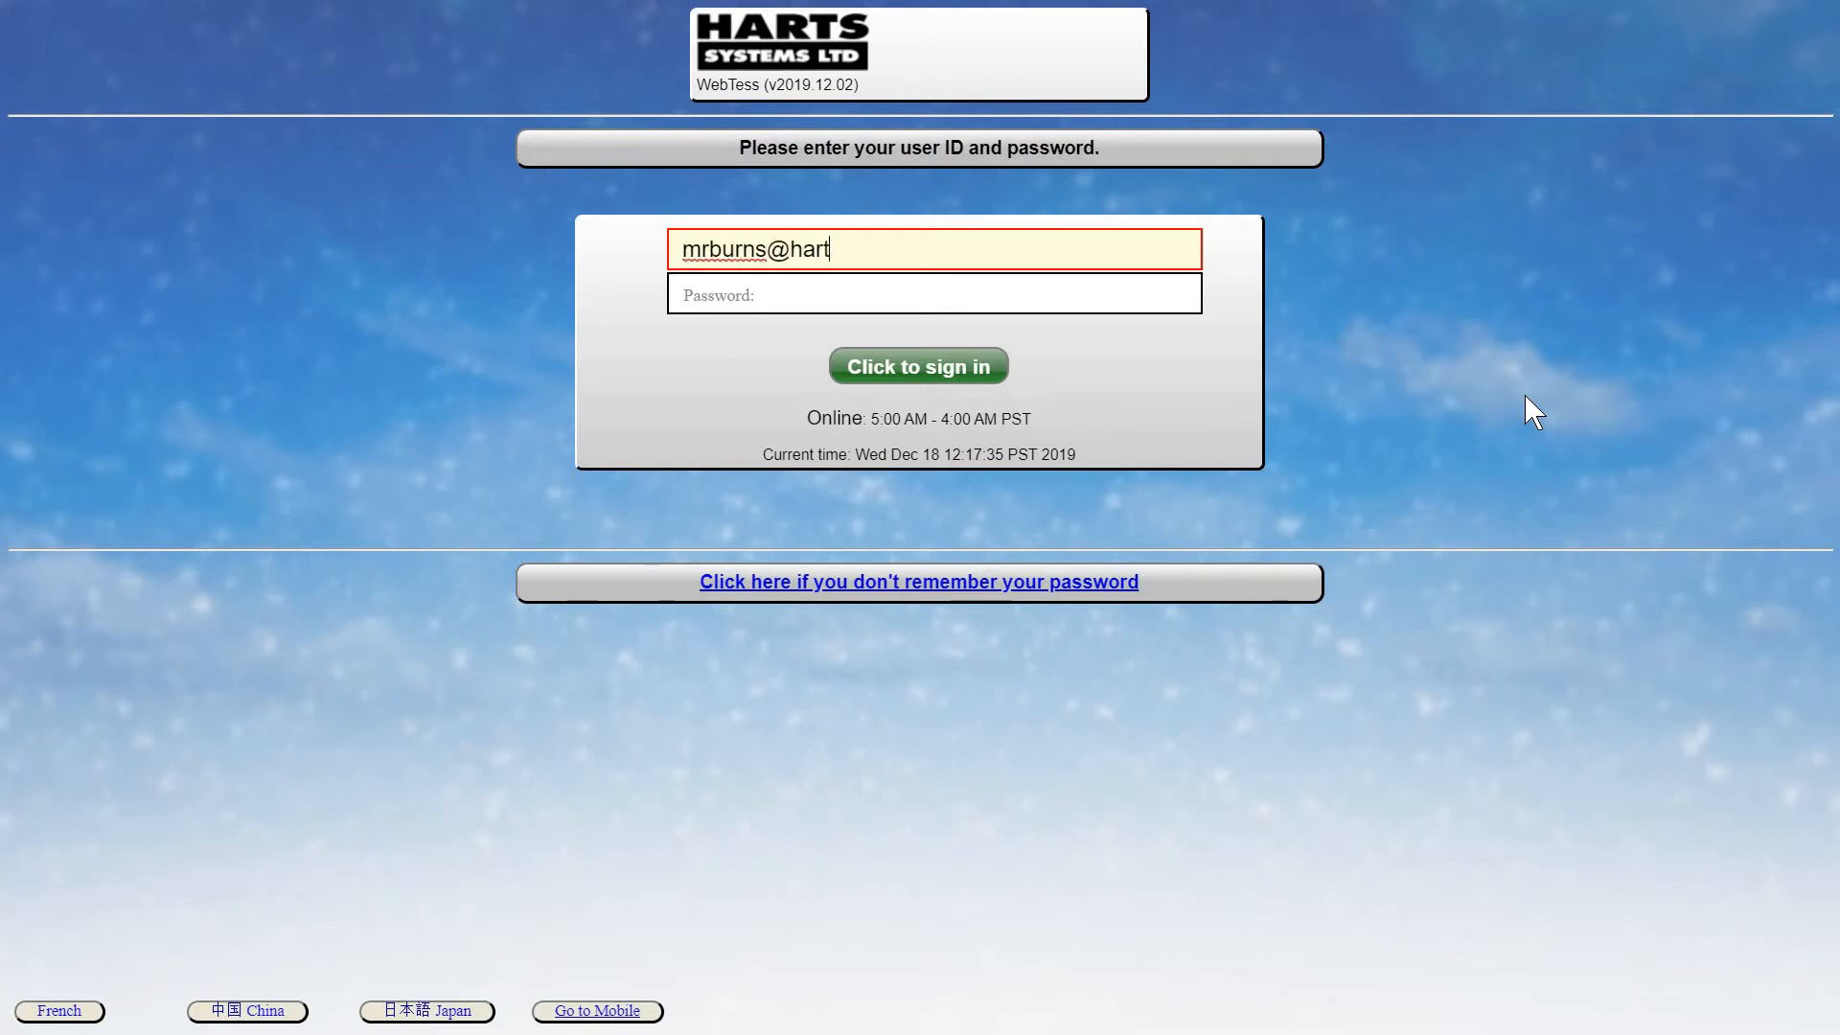
key("Tab")
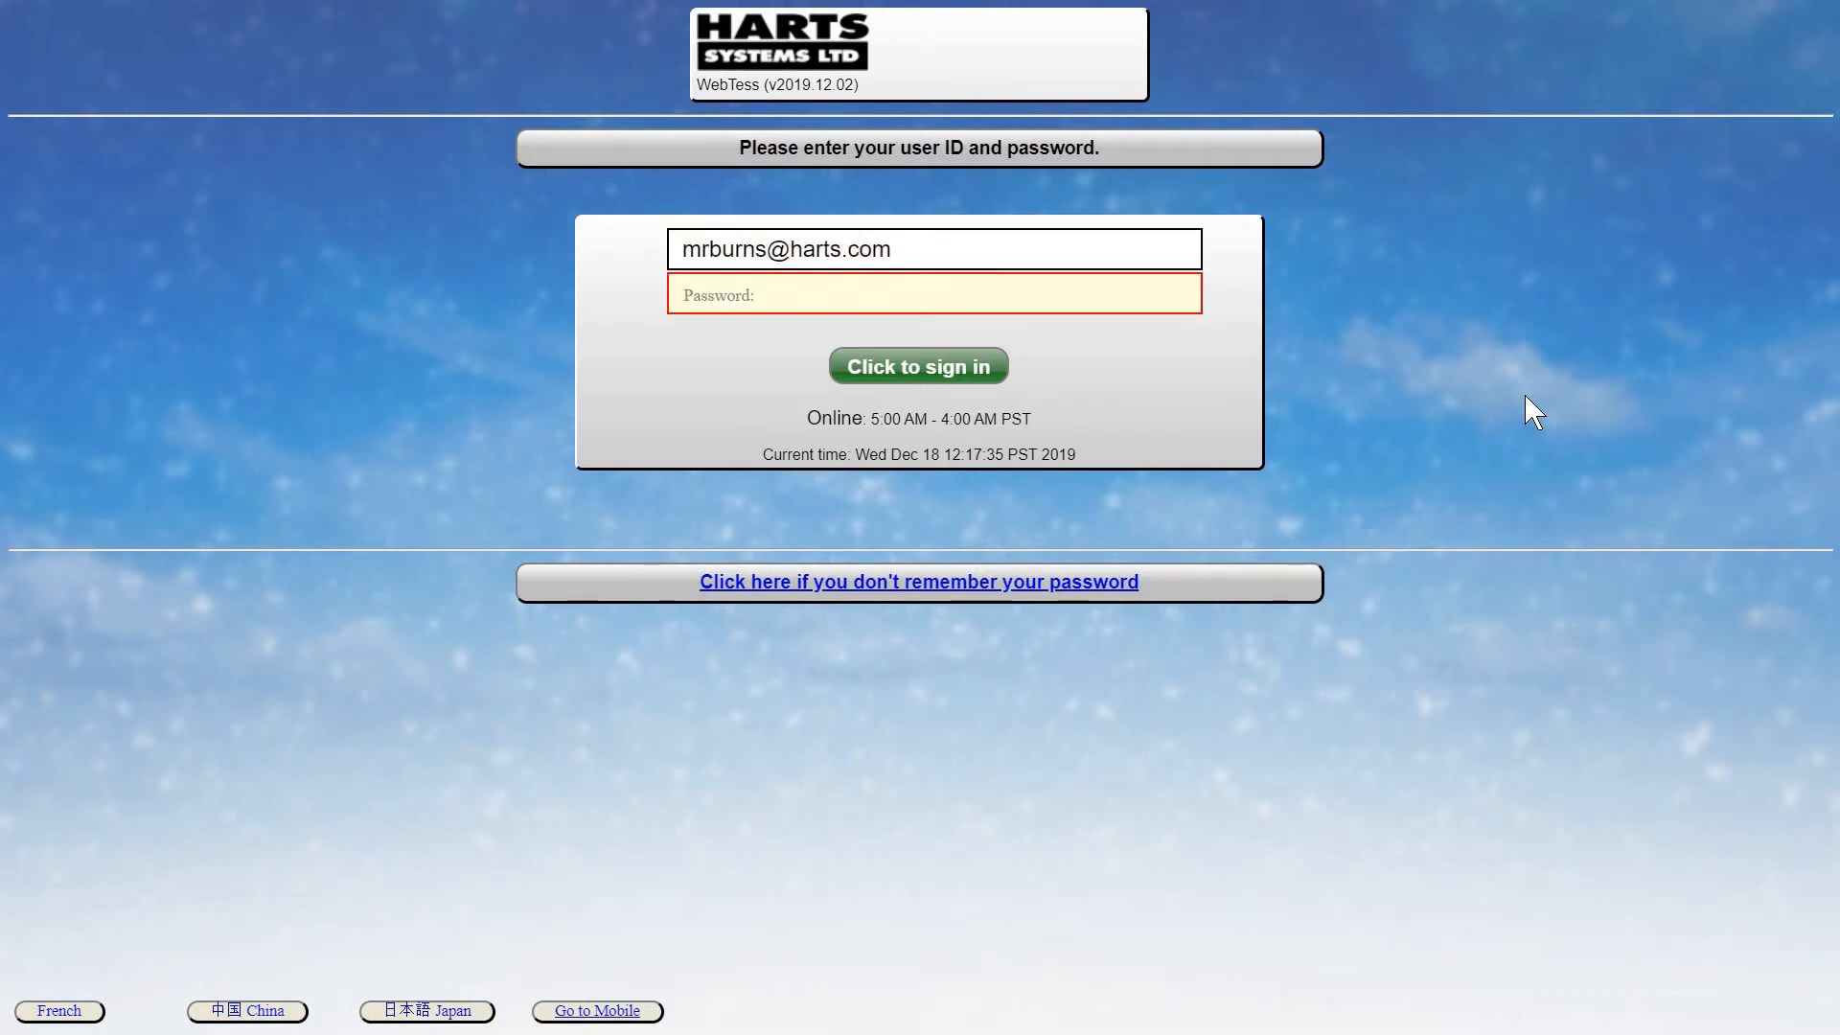
type("*********")
key("Return")
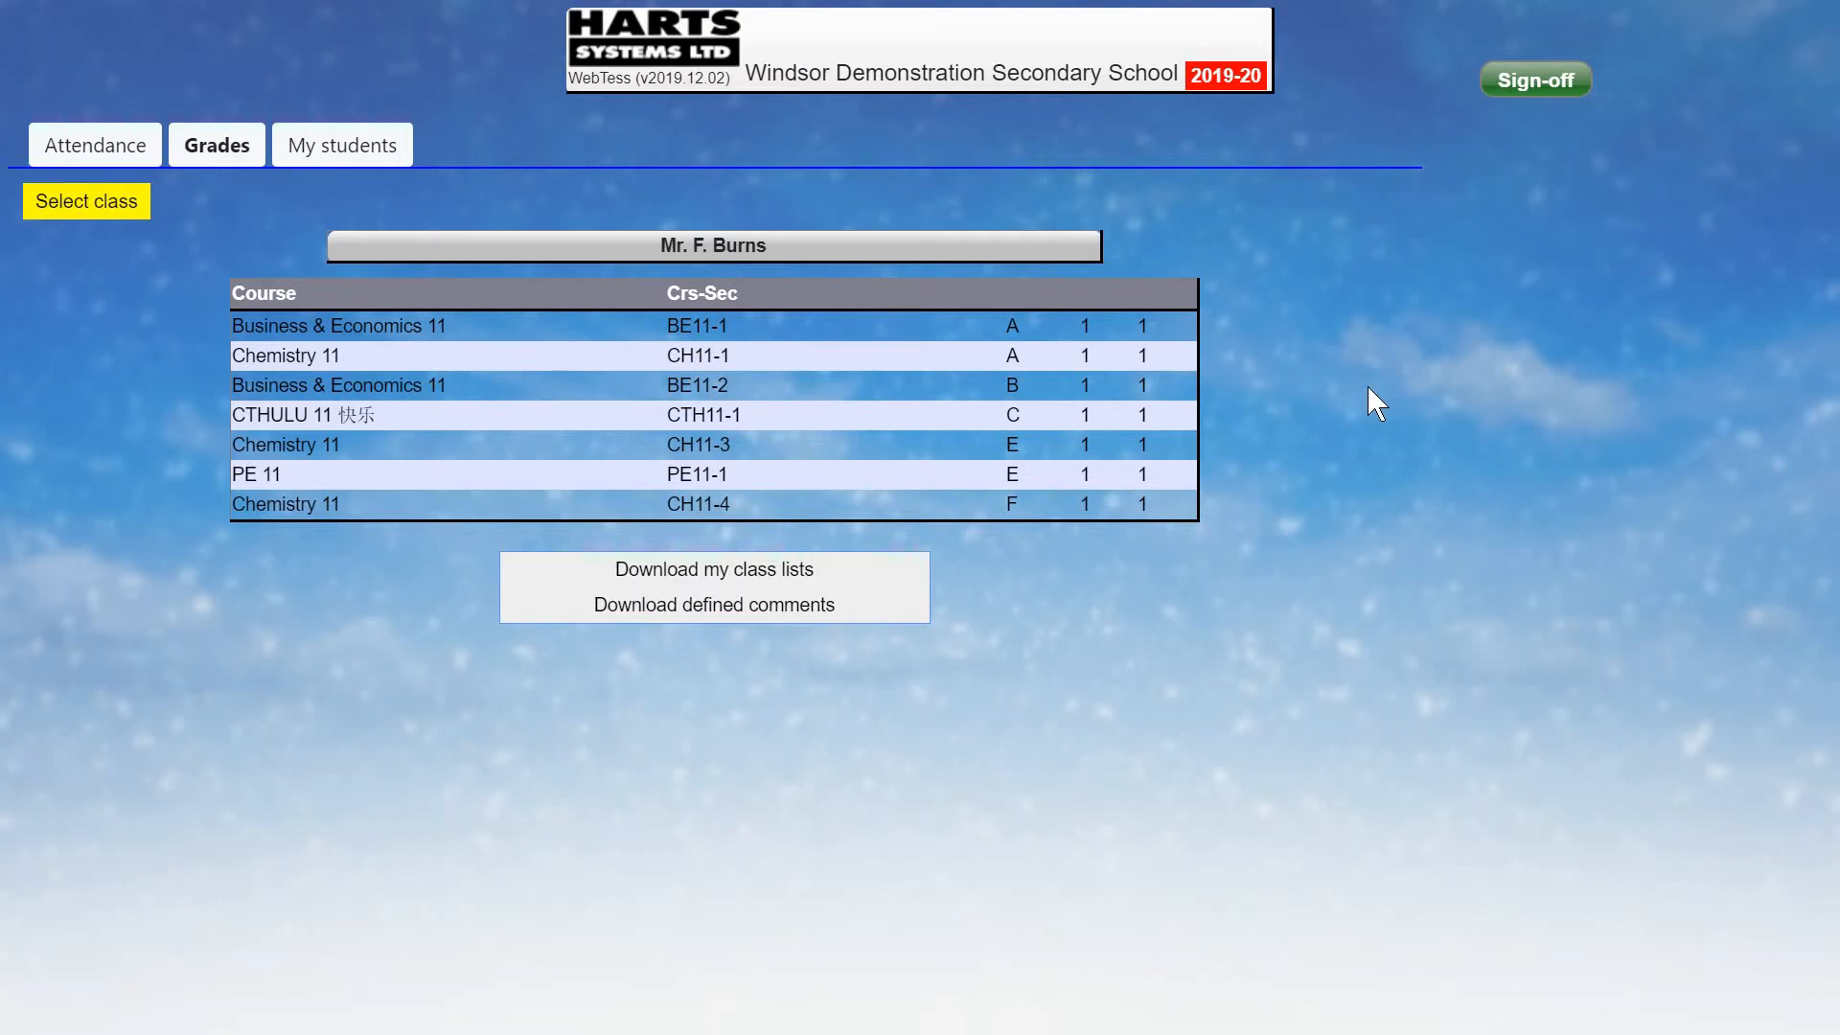
Open the Chemistry 11 CH11-1 class from the class list.
left_click(510, 365)
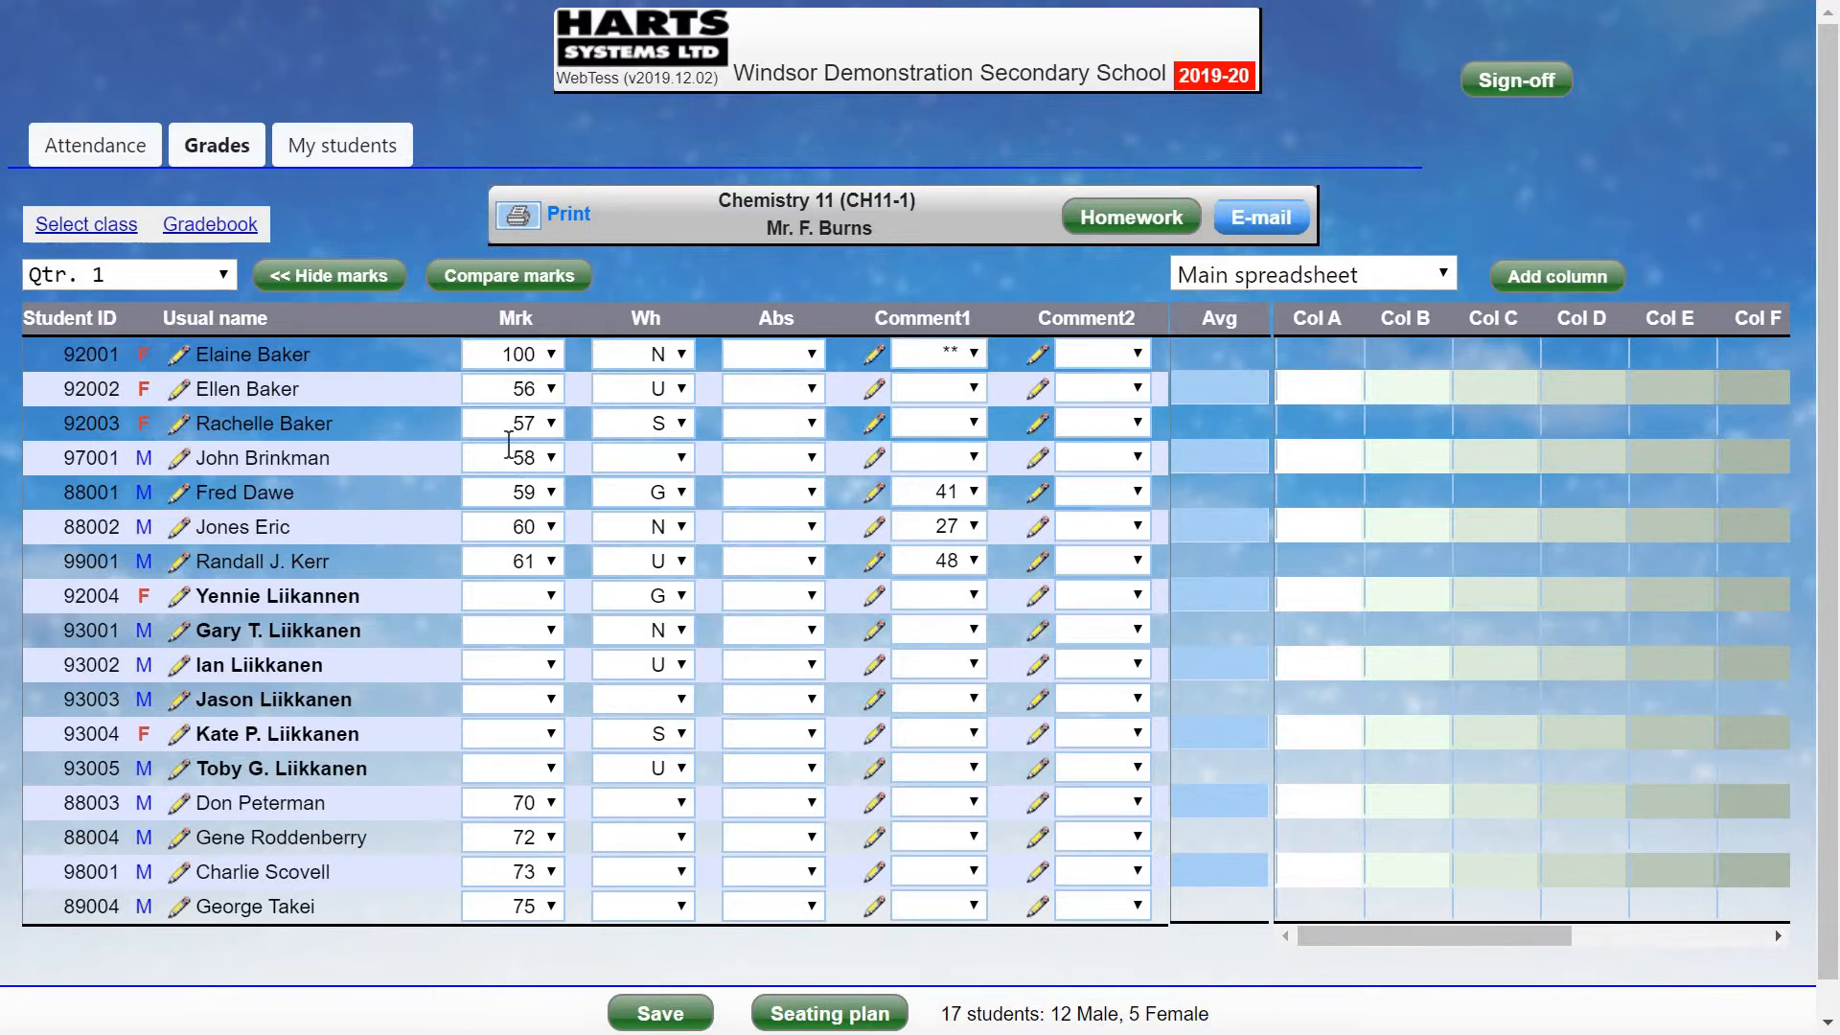
Hide the mark and comment columns so only Avg and Col A–J show.
mouse_move(380, 389)
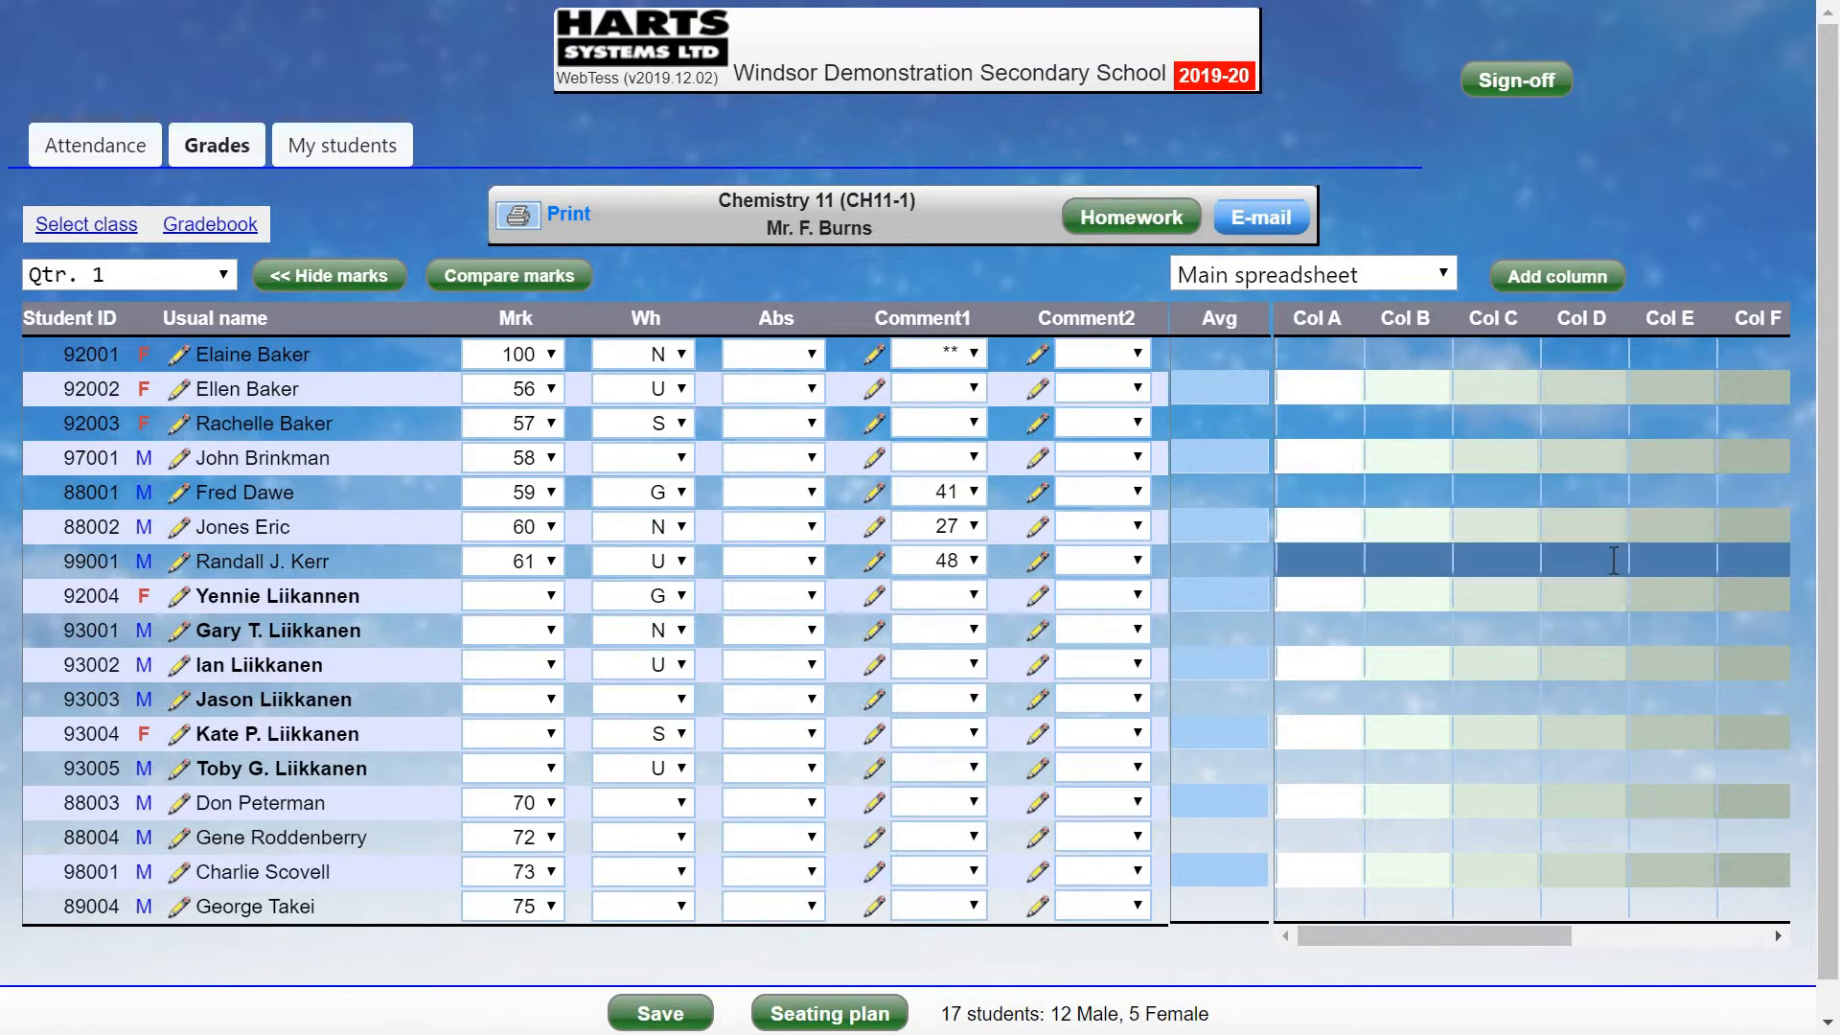
left_click(331, 276)
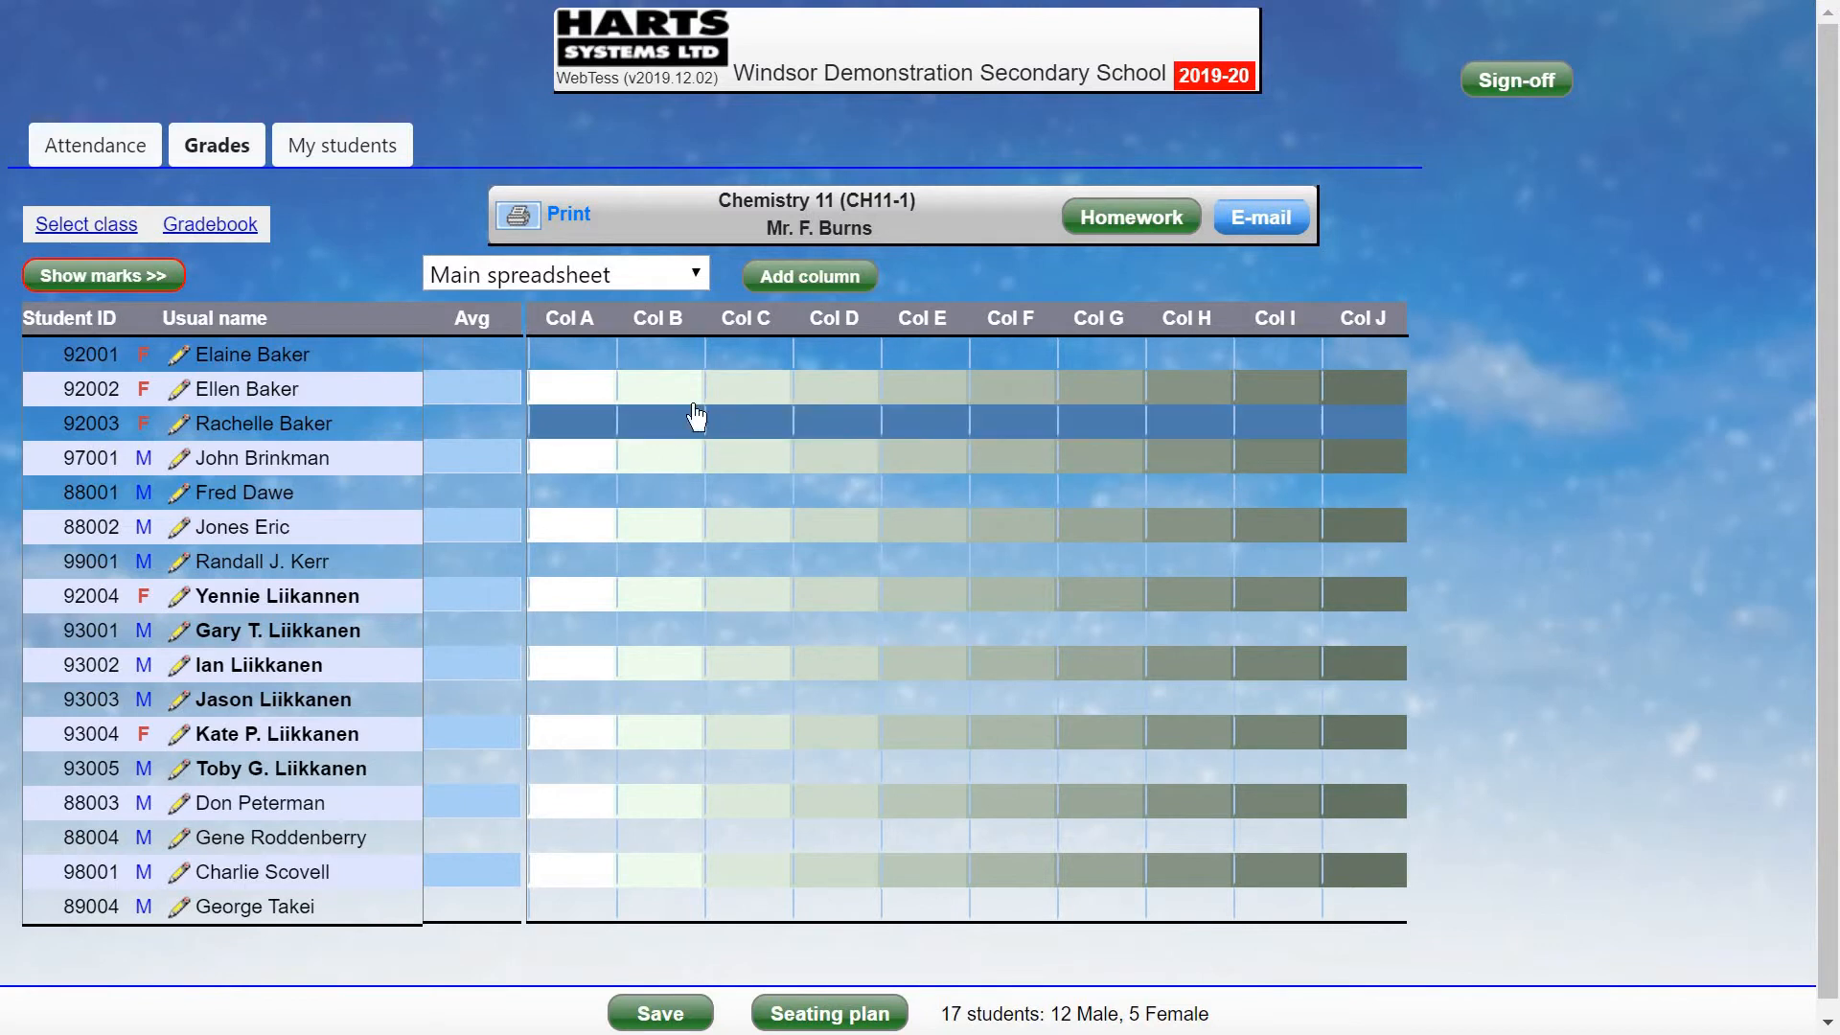
left_click(245, 226)
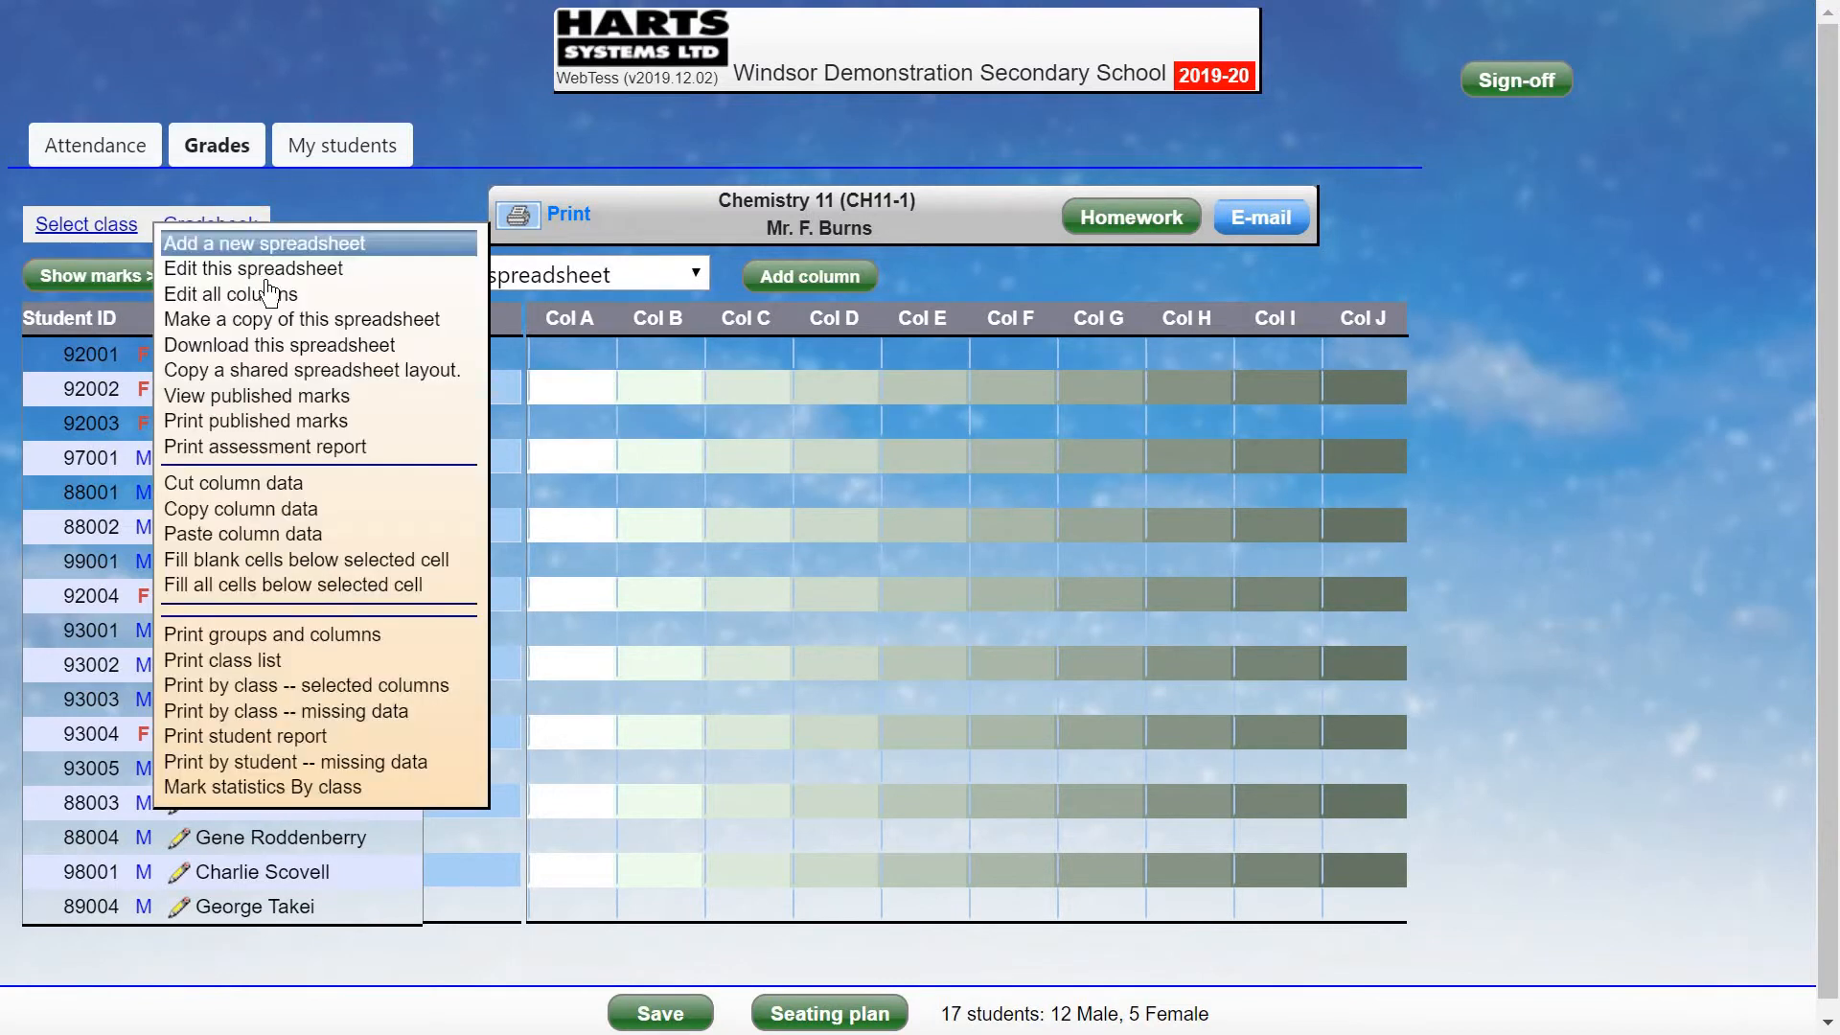
left_click(283, 270)
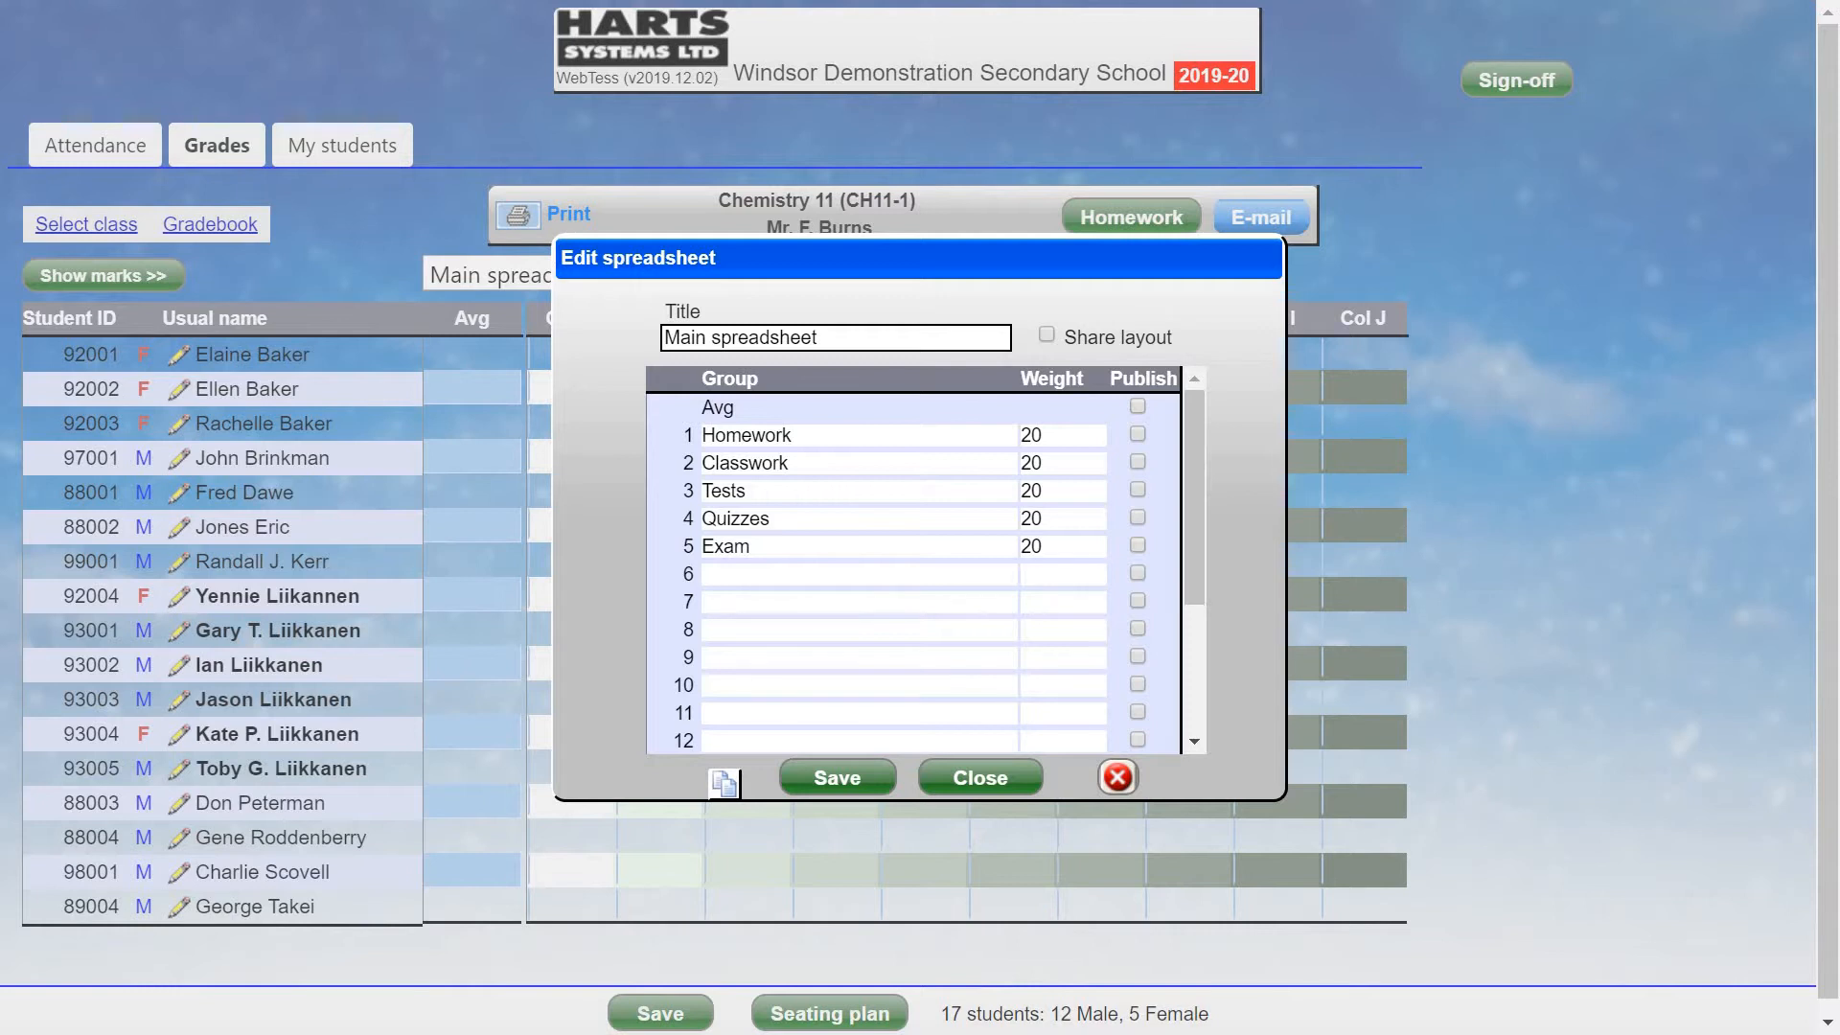
left_click(821, 575)
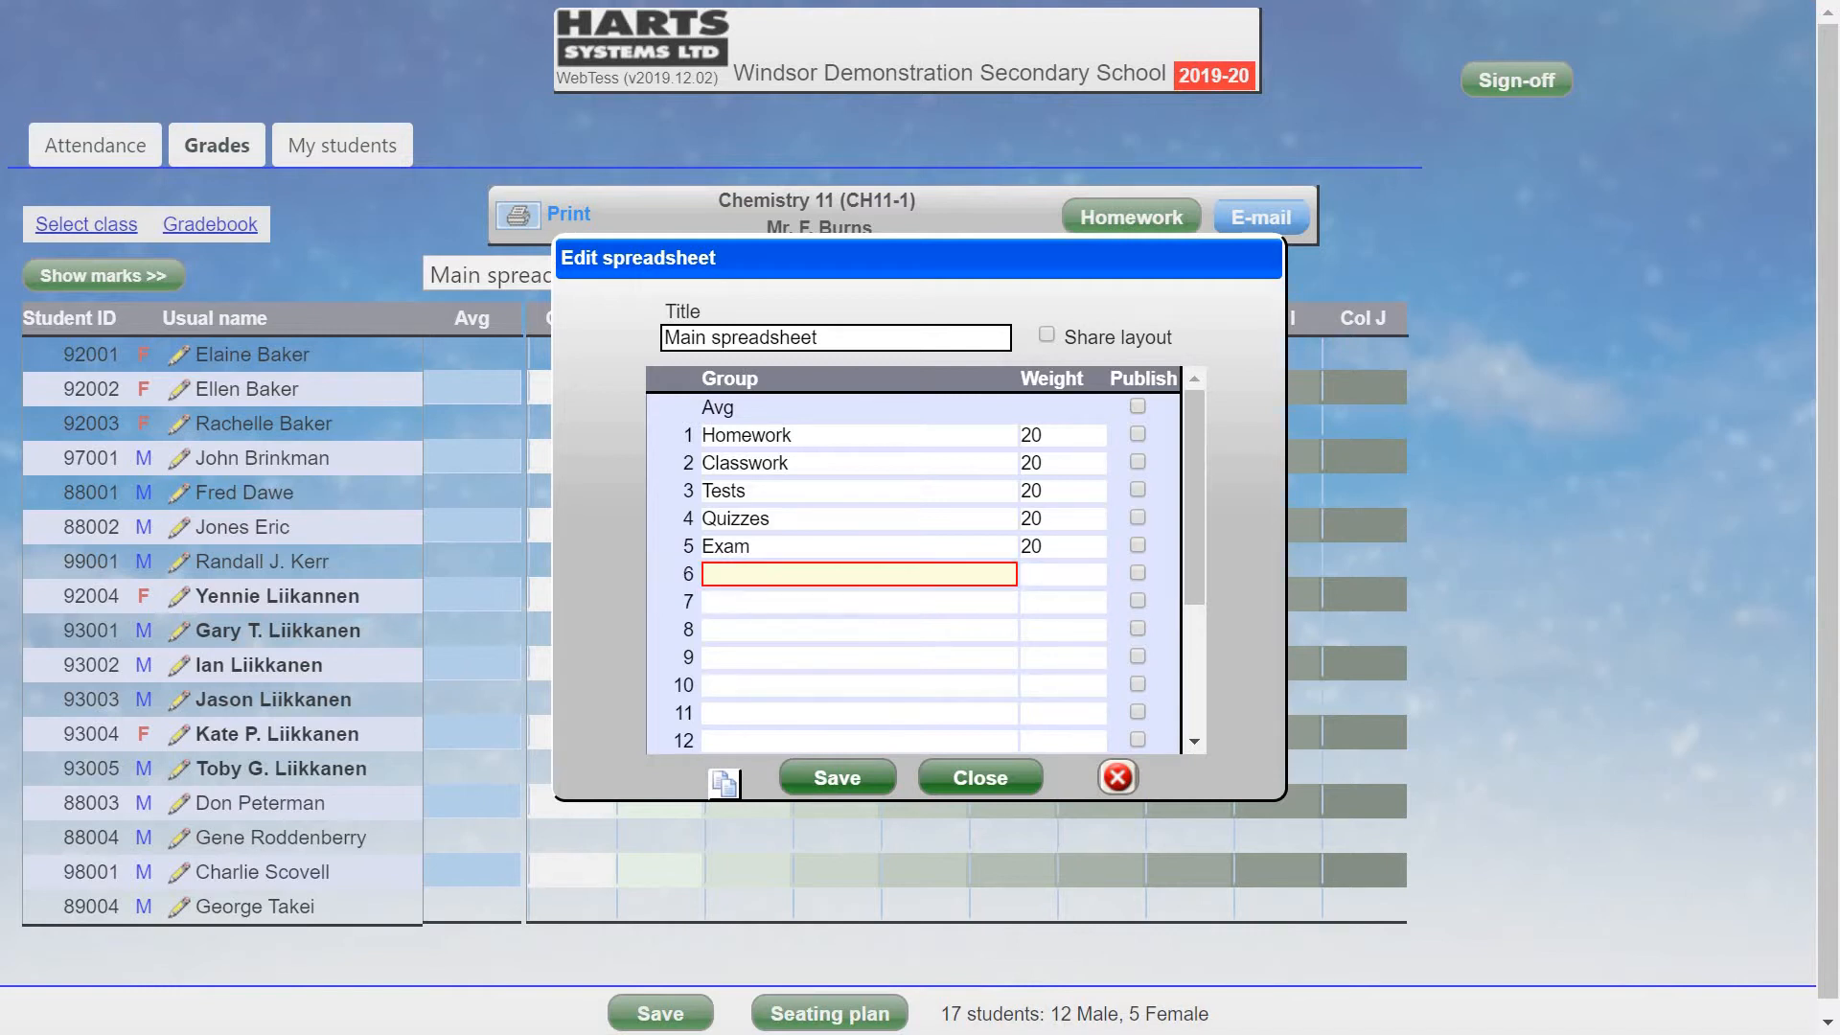
left_click(996, 780)
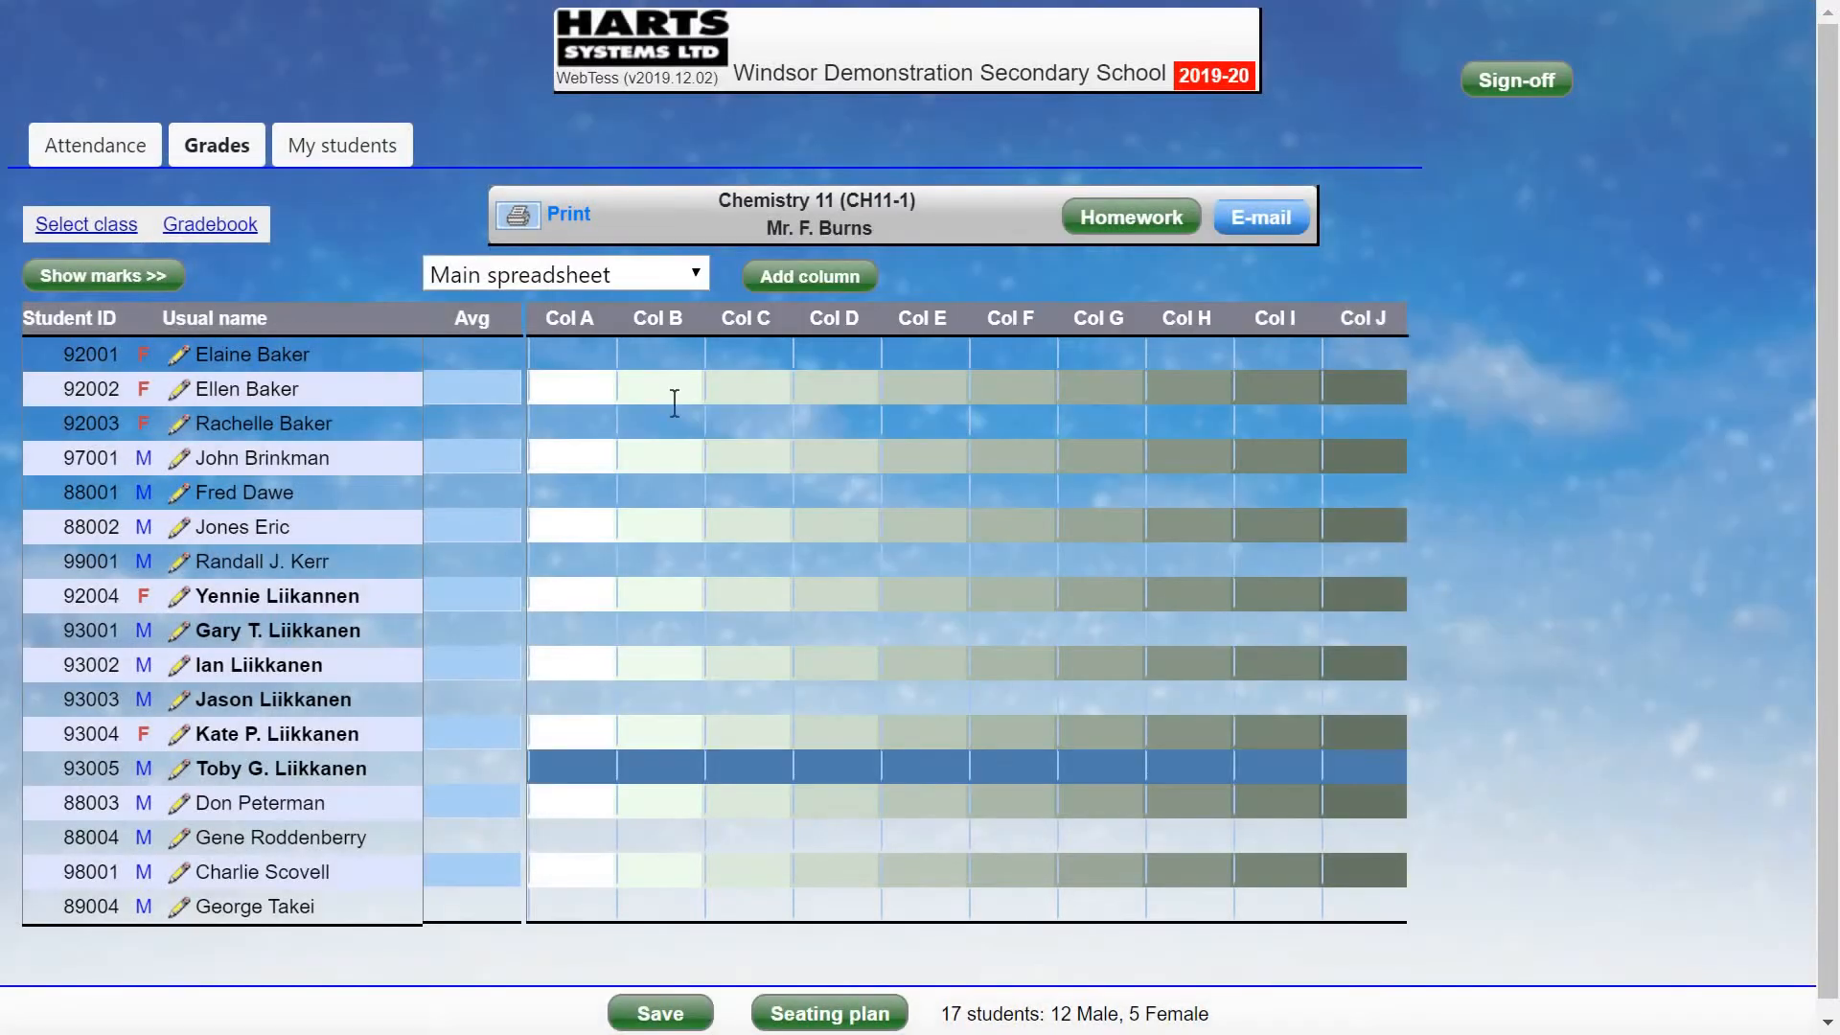
Save Col A as Hmwk1, maximum 20, with yellow cell colour.
left_click(578, 333)
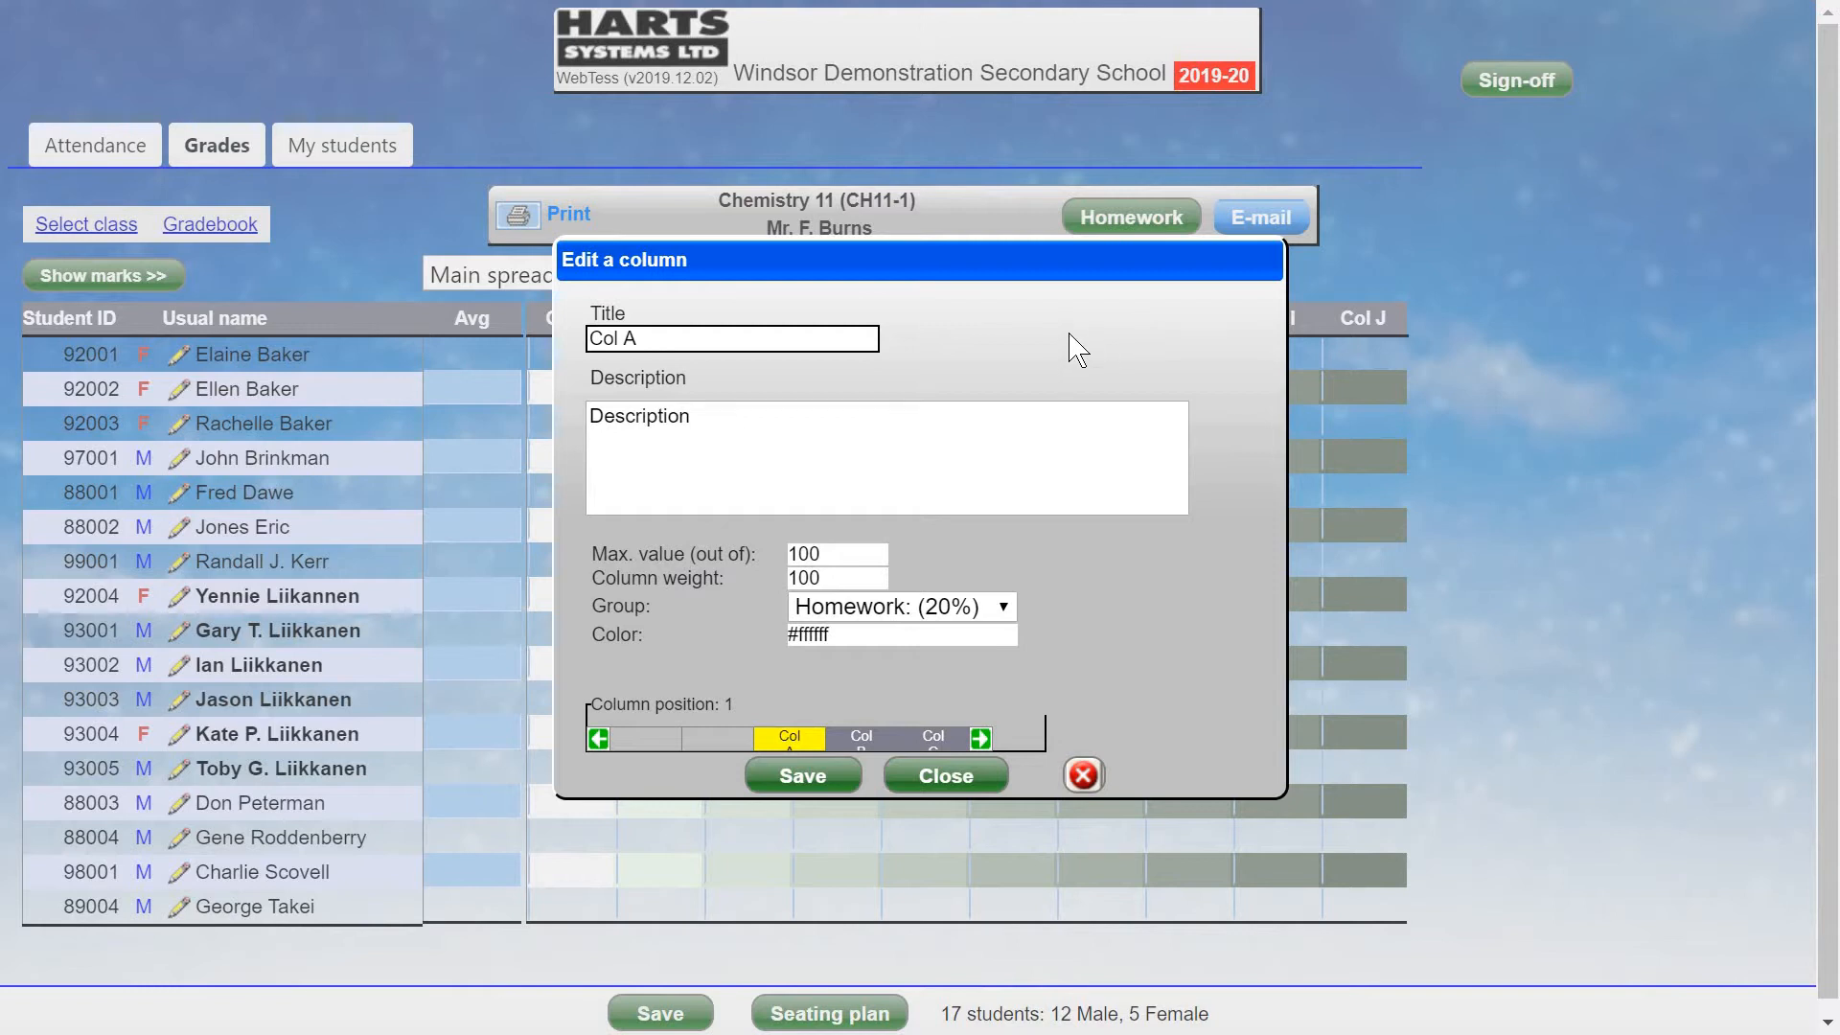
left_click(851, 554)
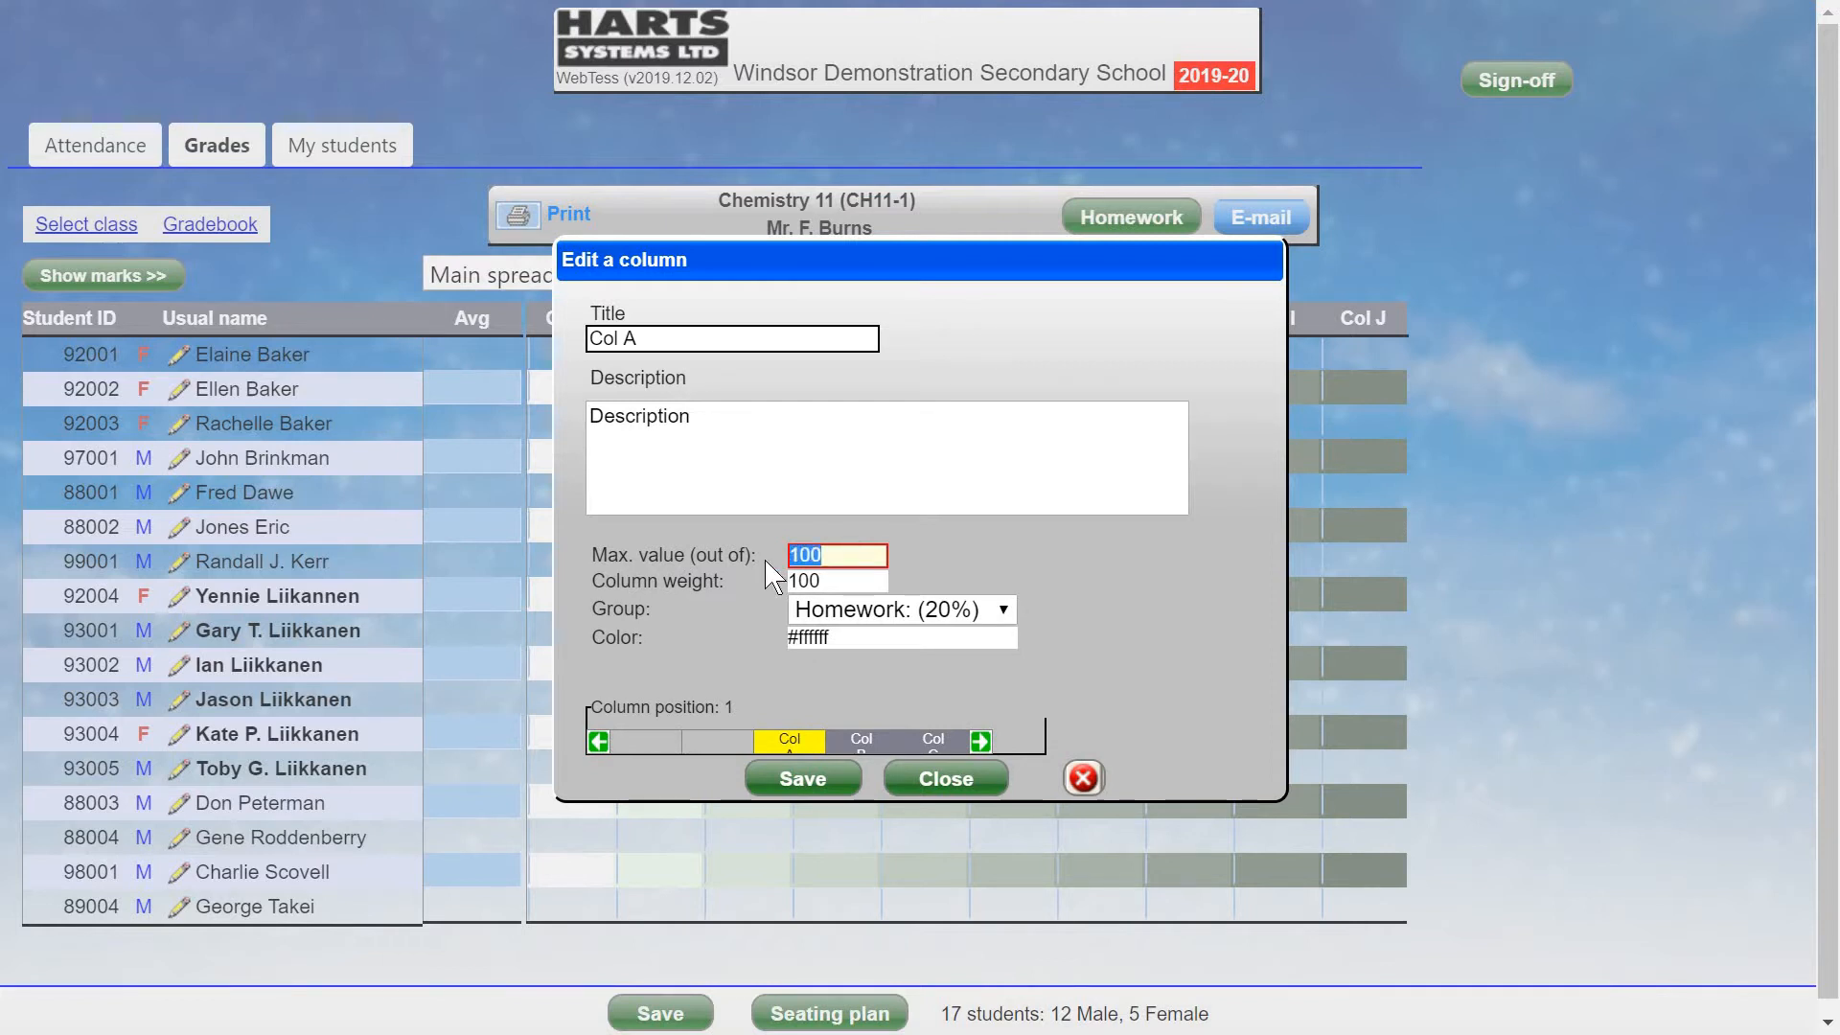
type("20")
left_click(844, 582)
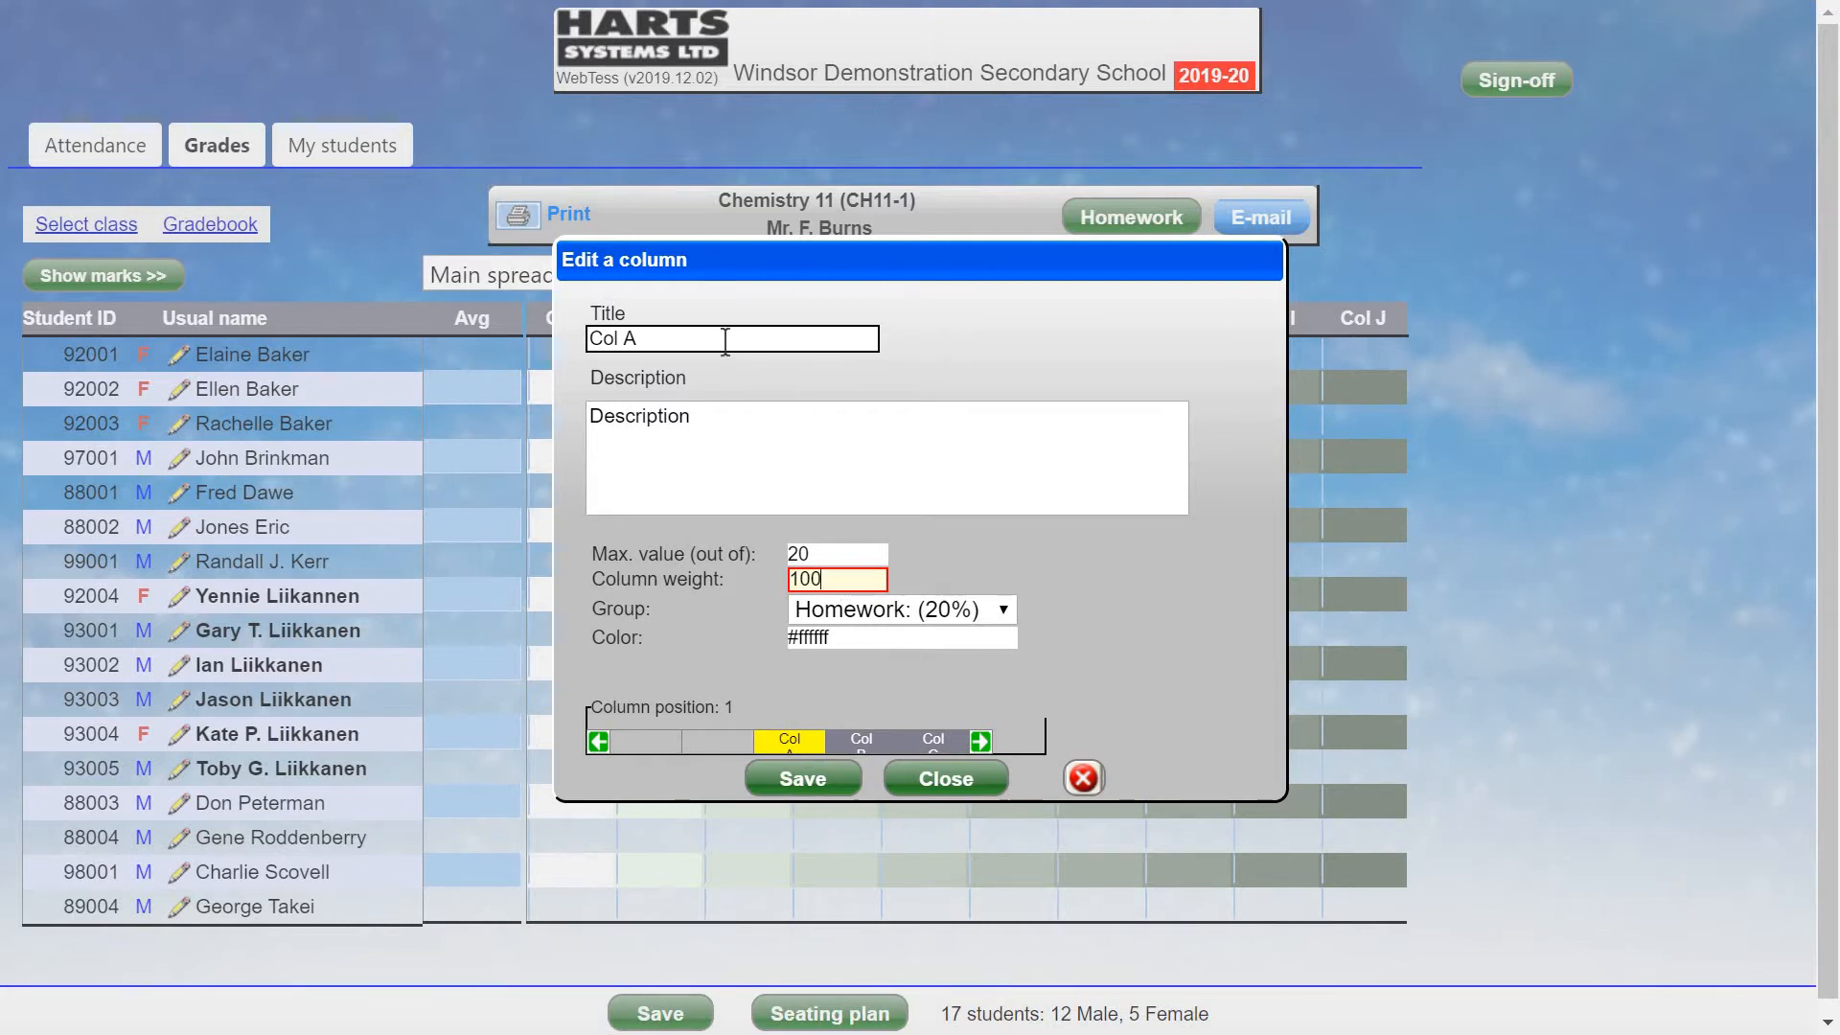
left_click(644, 338)
type("Hmwk1")
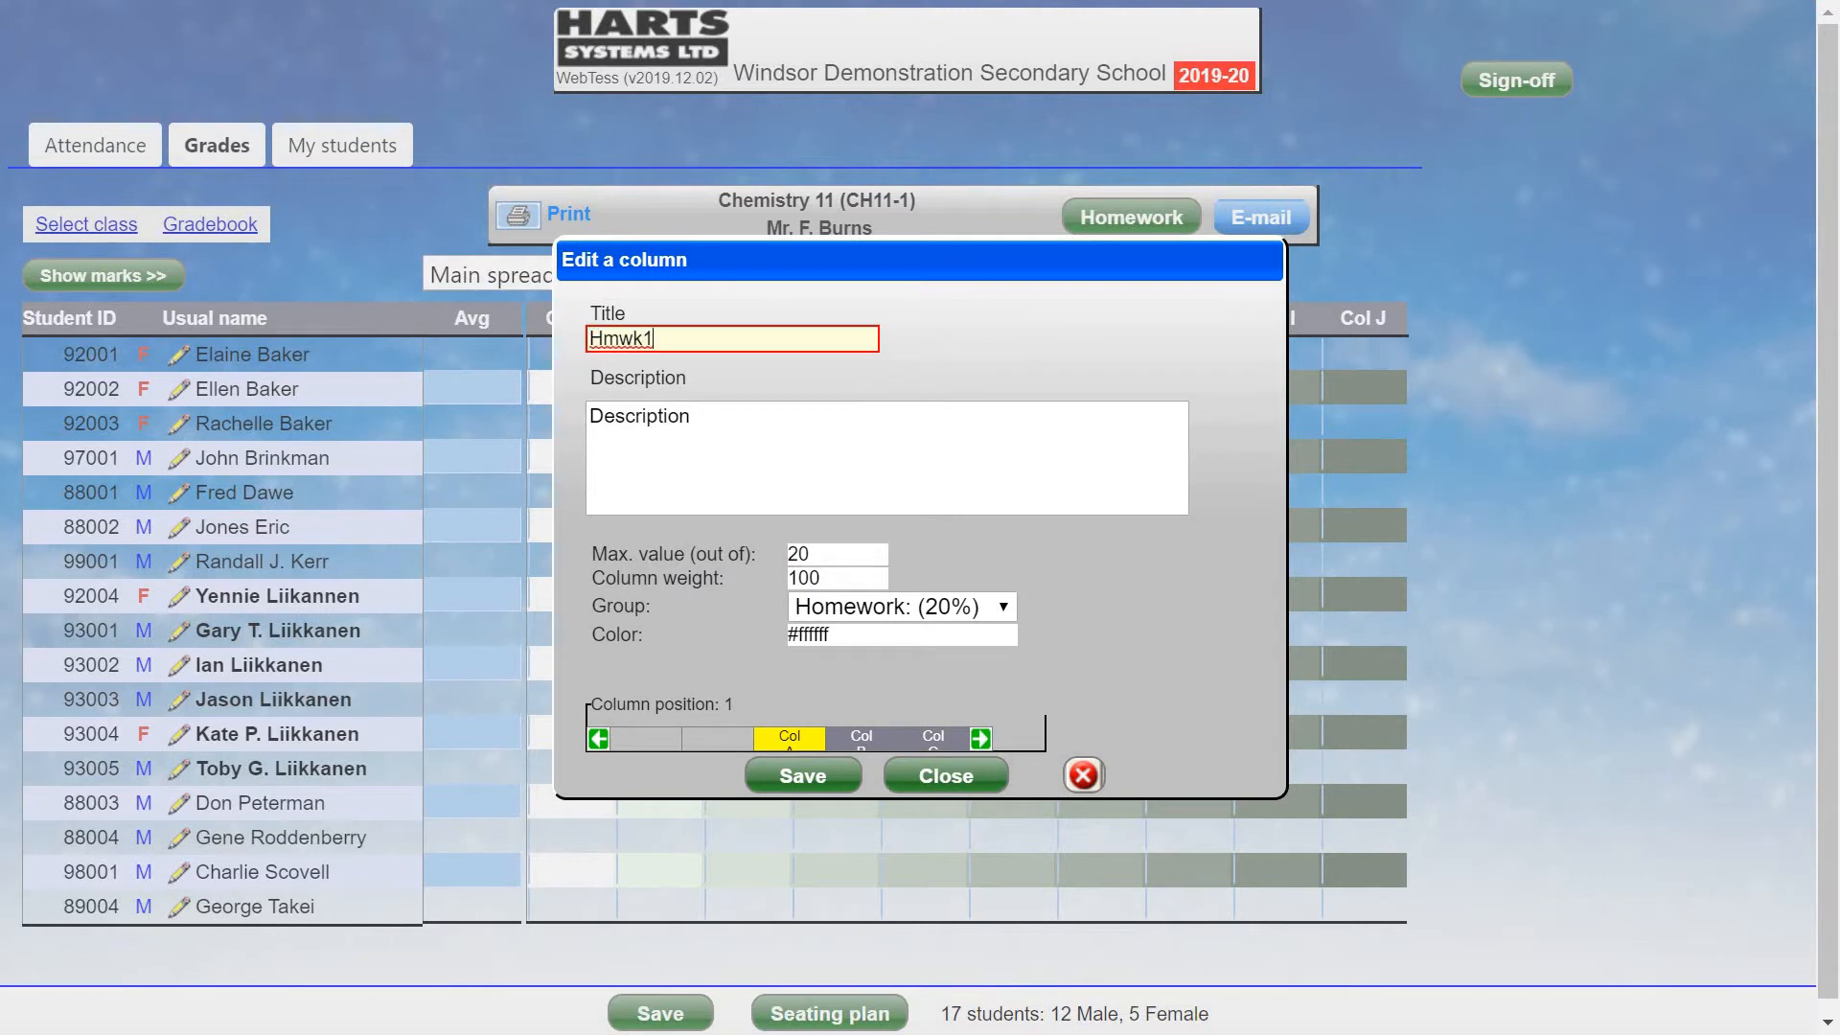
key("Tab")
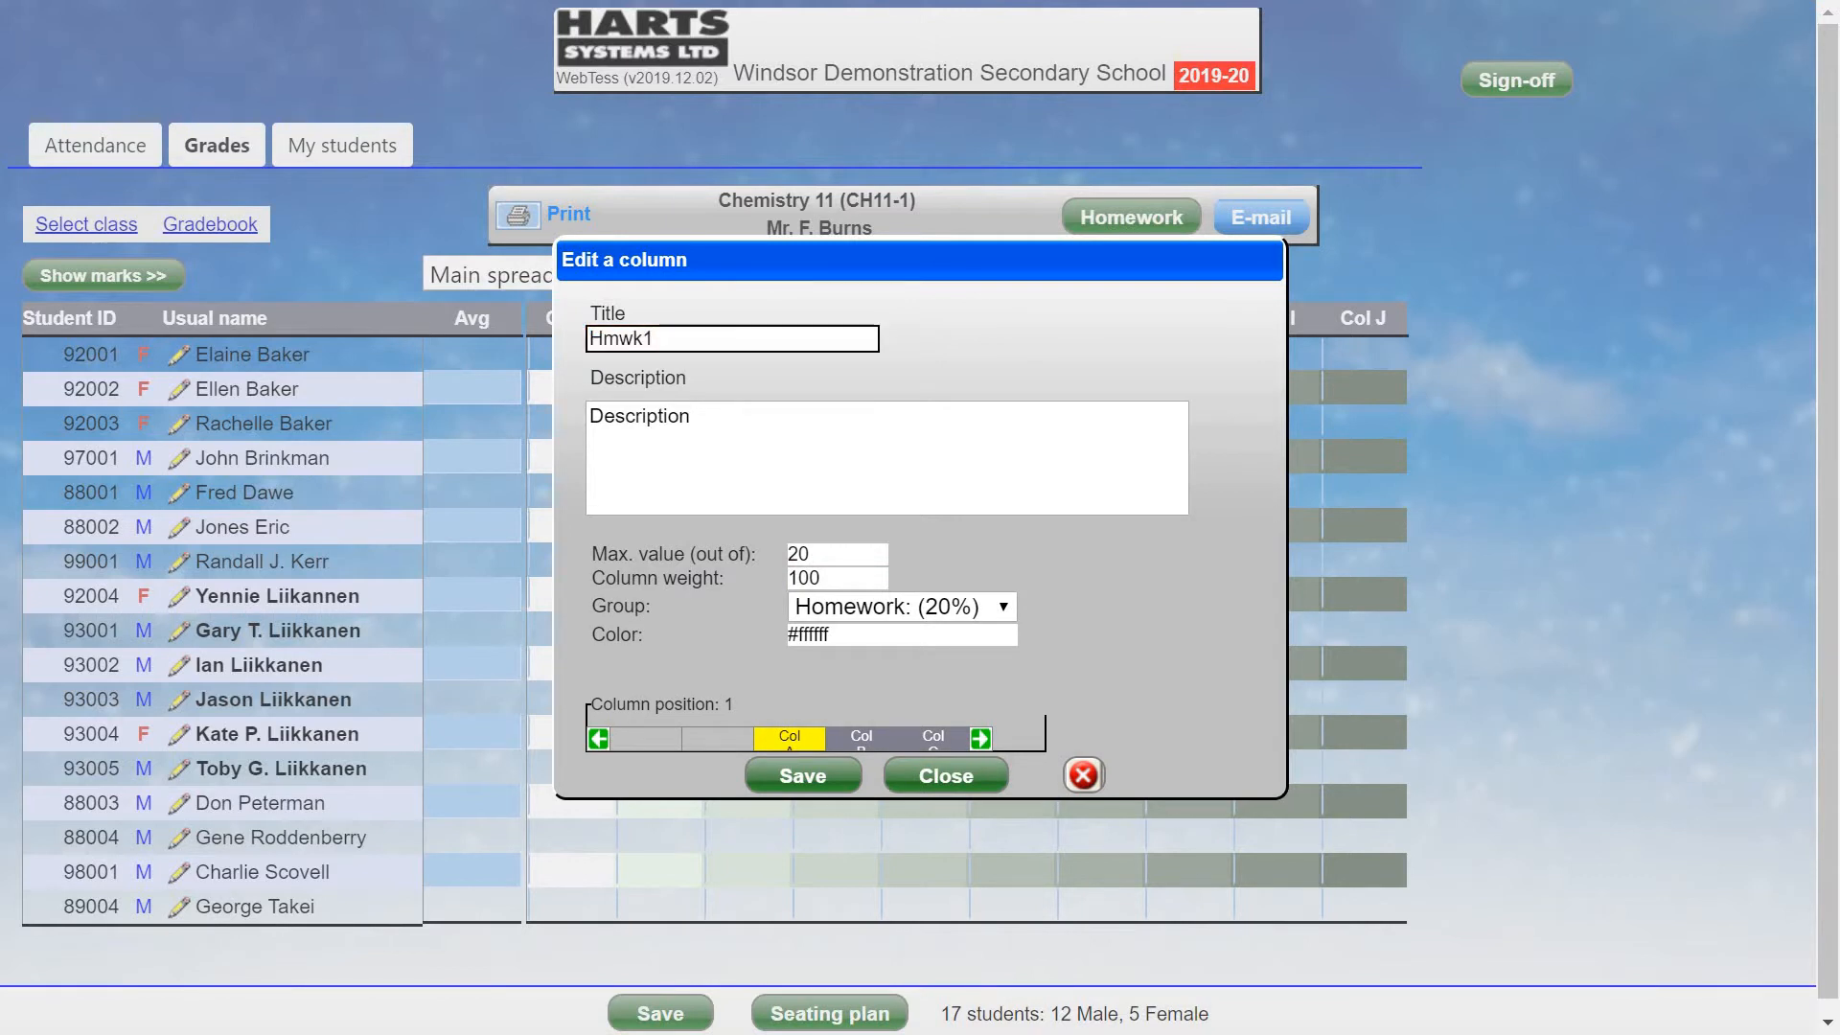
left_click(890, 635)
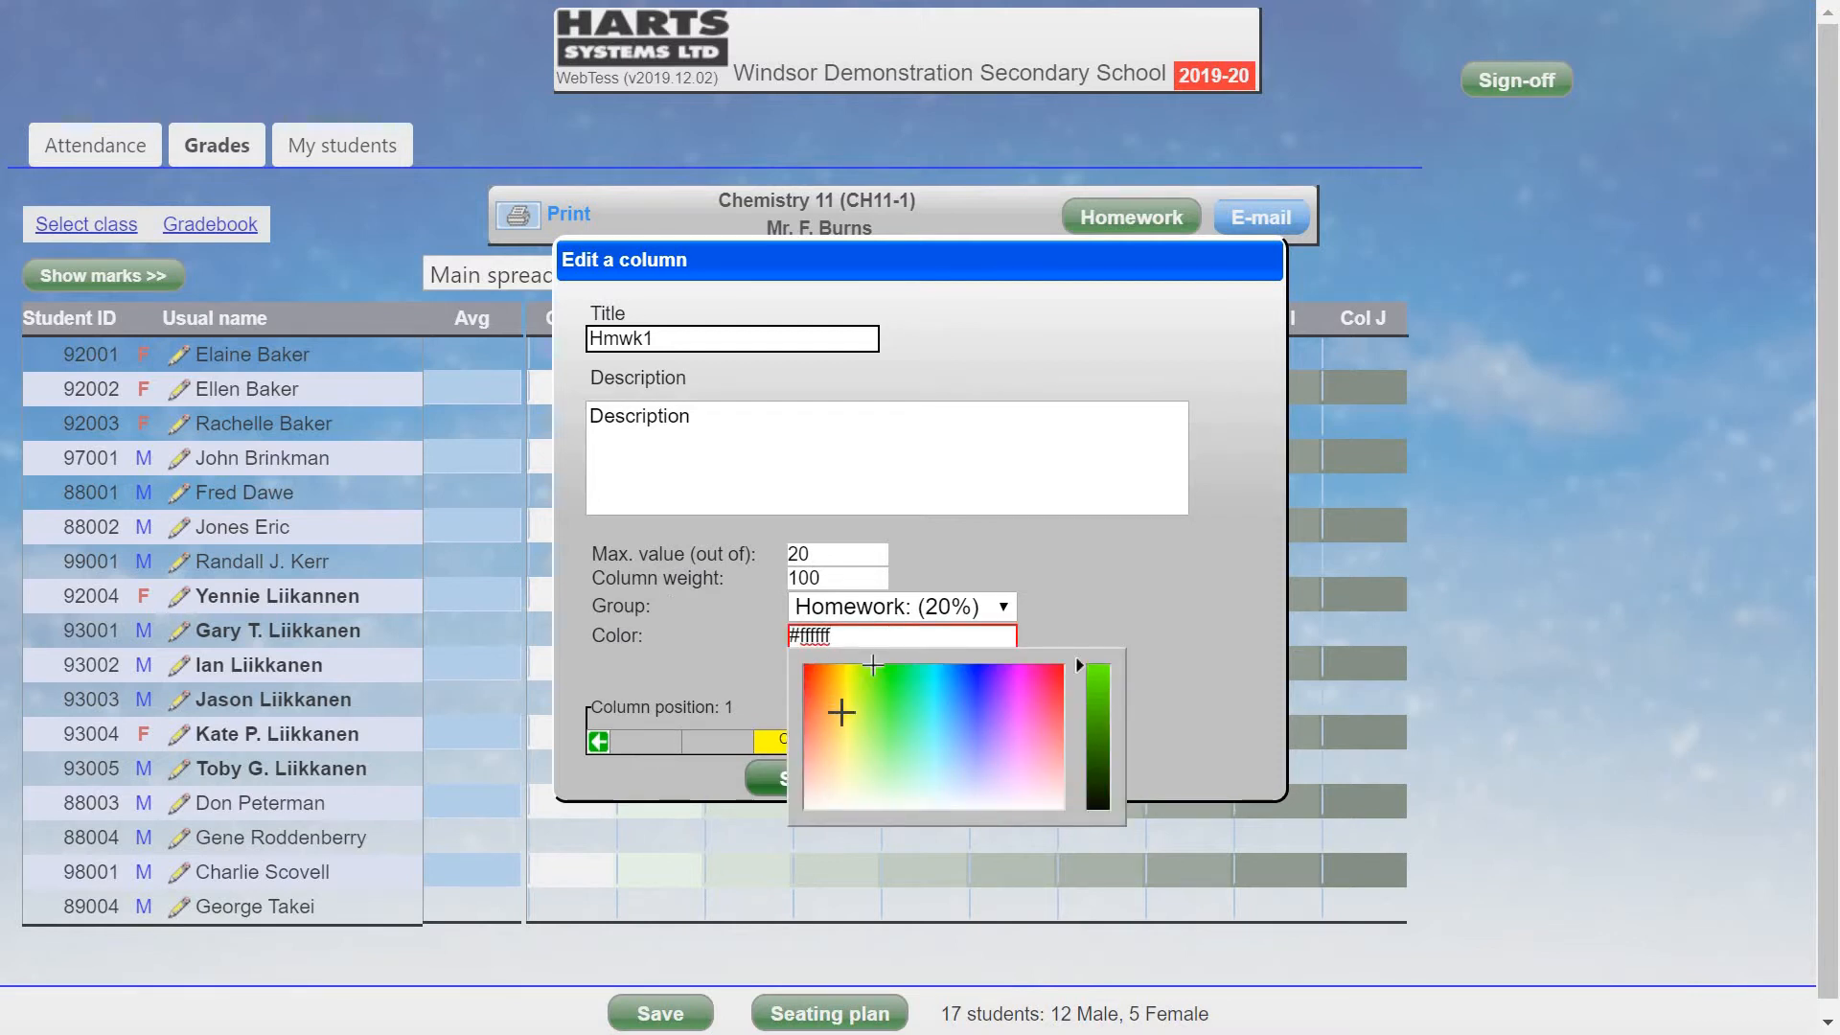
left_click(842, 712)
left_click(747, 659)
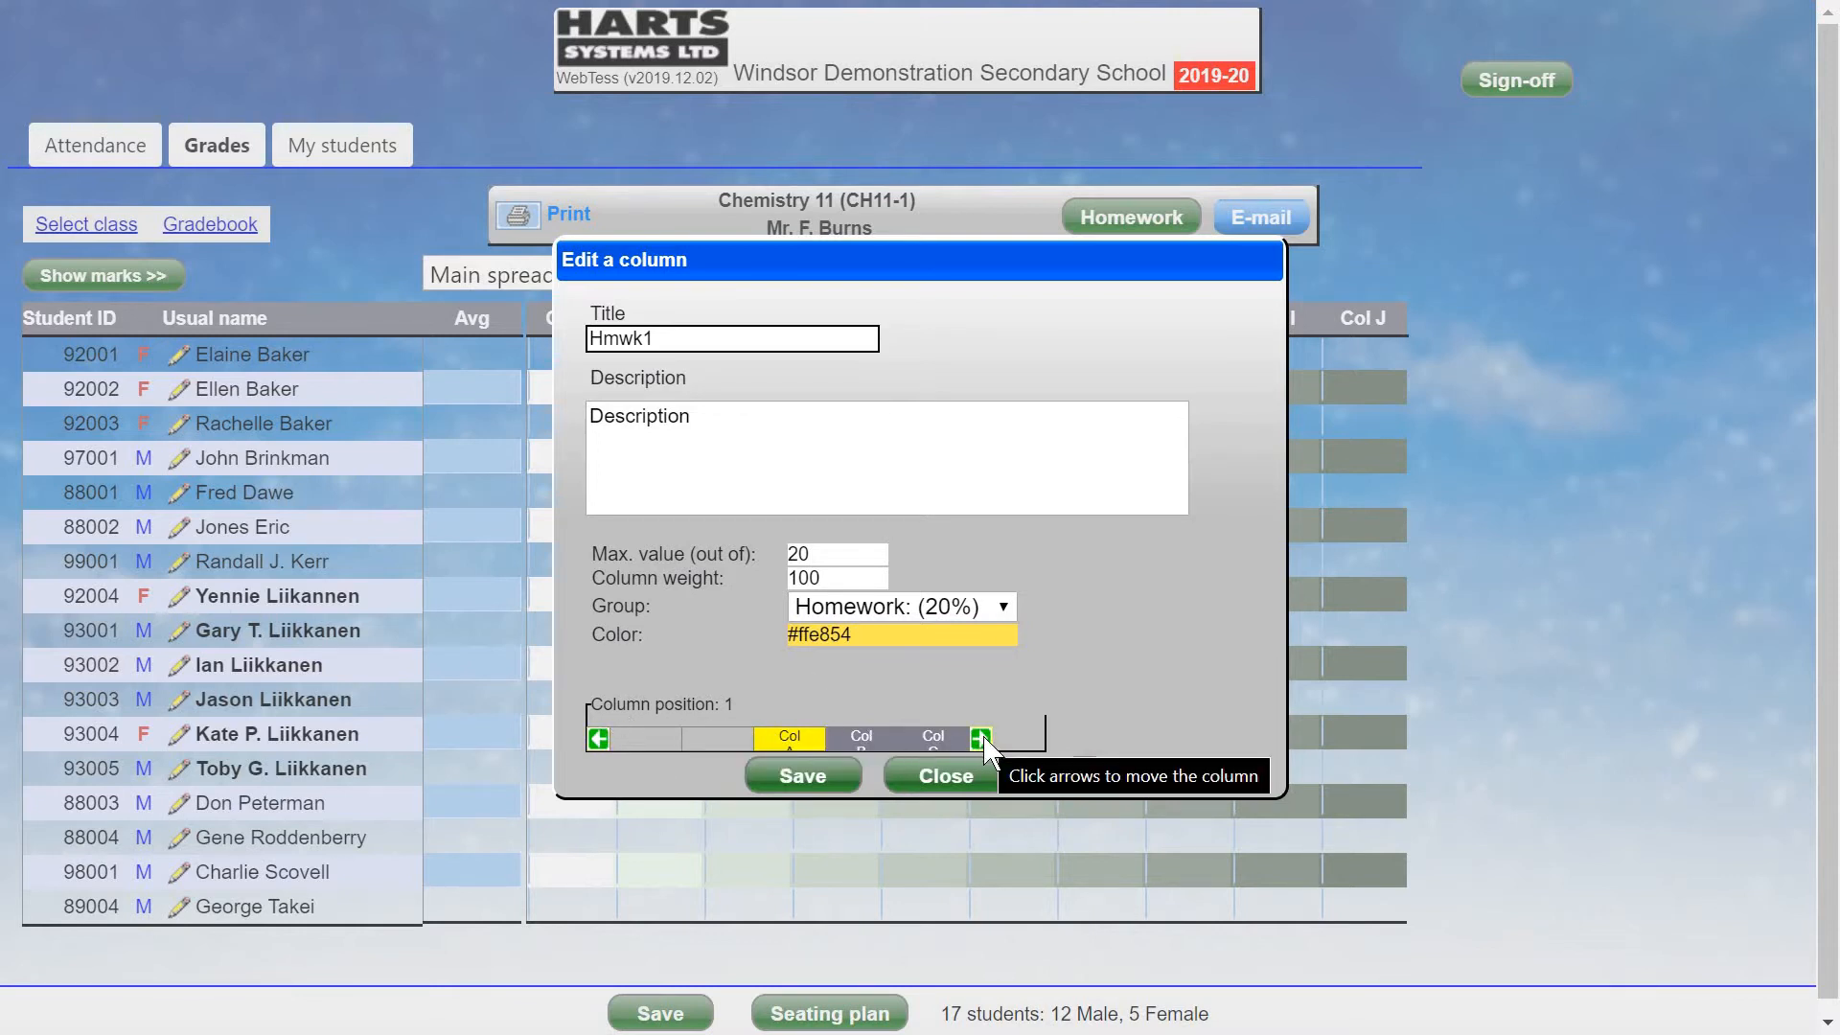
left_click(802, 777)
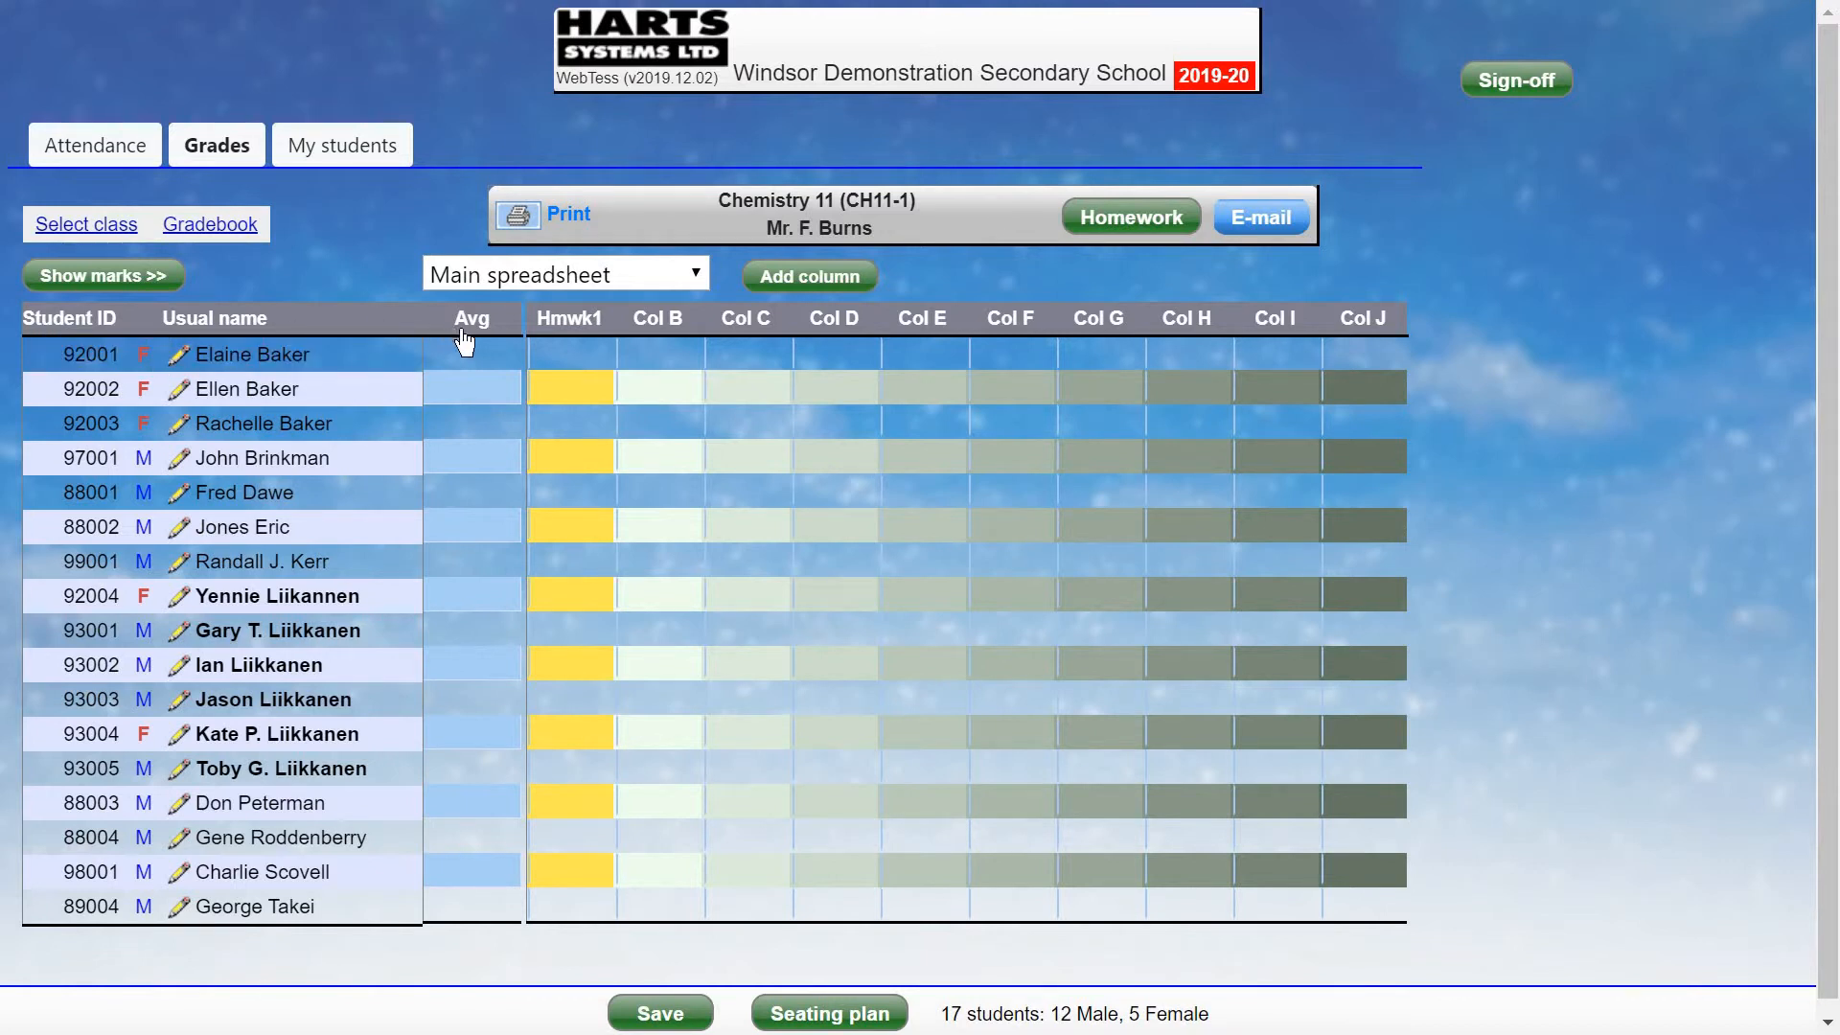
Save Col B as Hmwk2, described as the sample 2nd homework assignment, maximum 25.
left_click(665, 329)
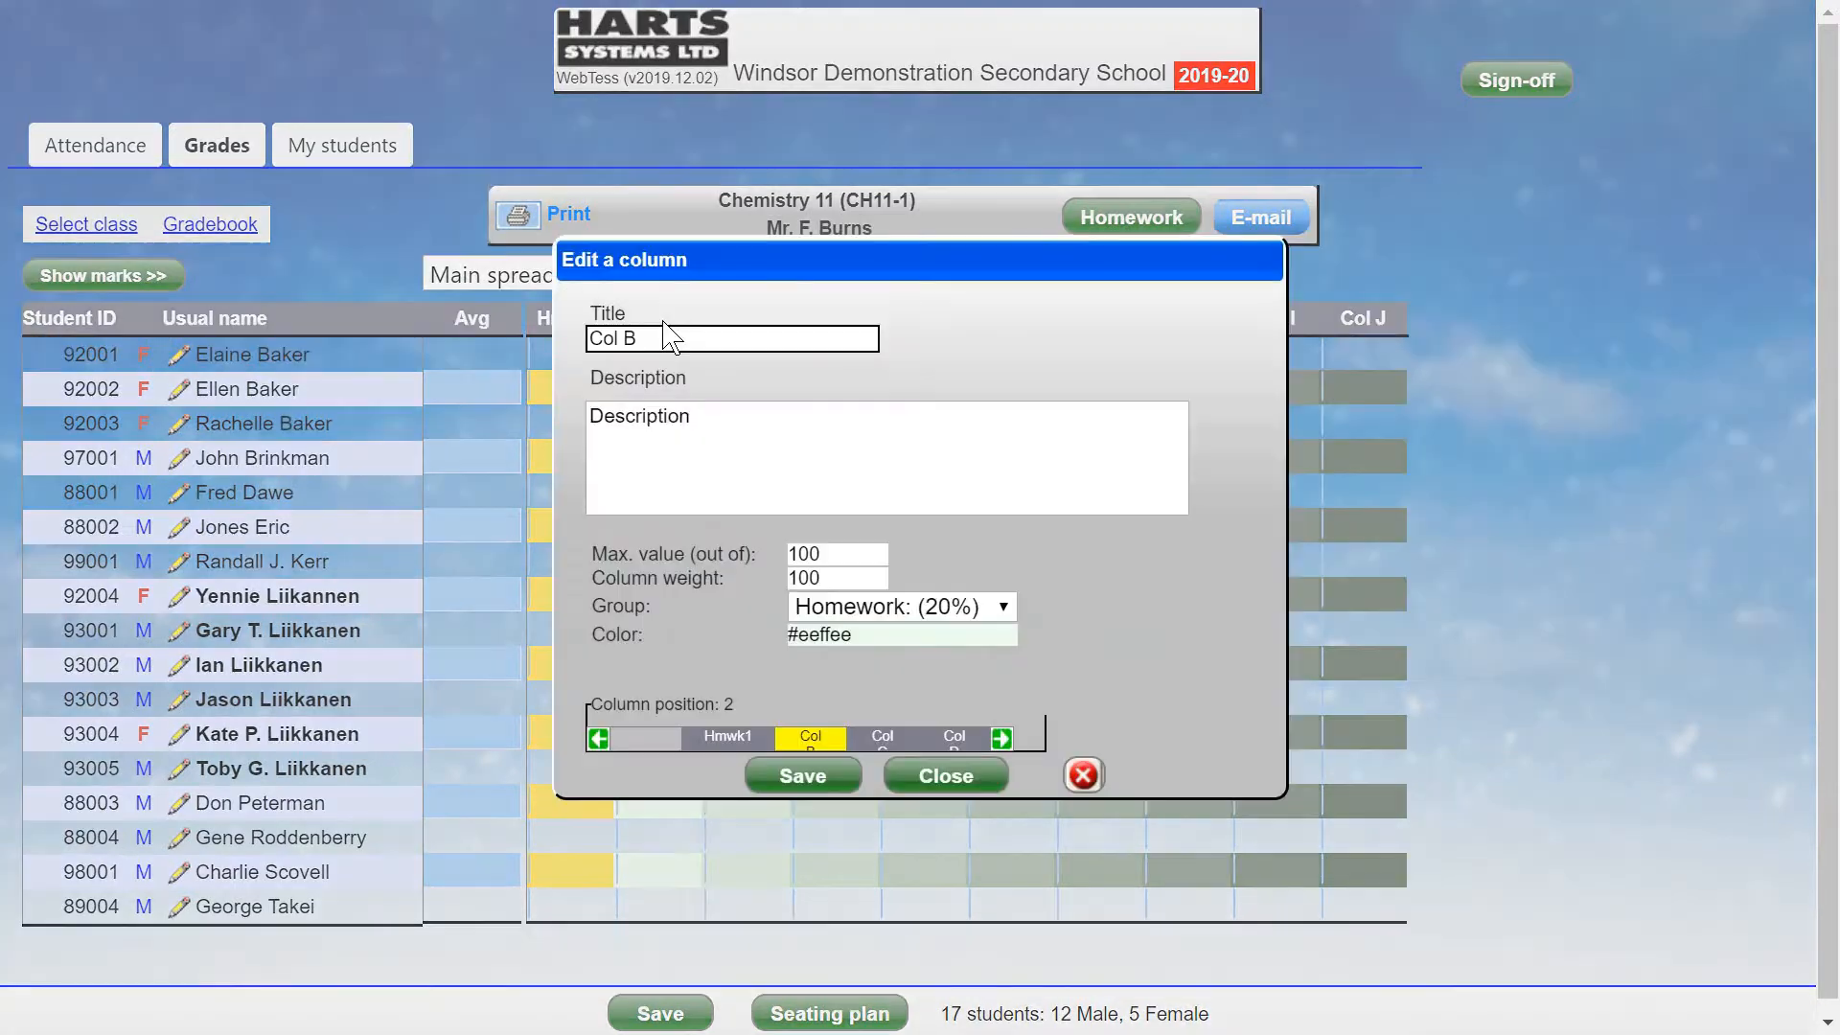
triple_click(669, 334)
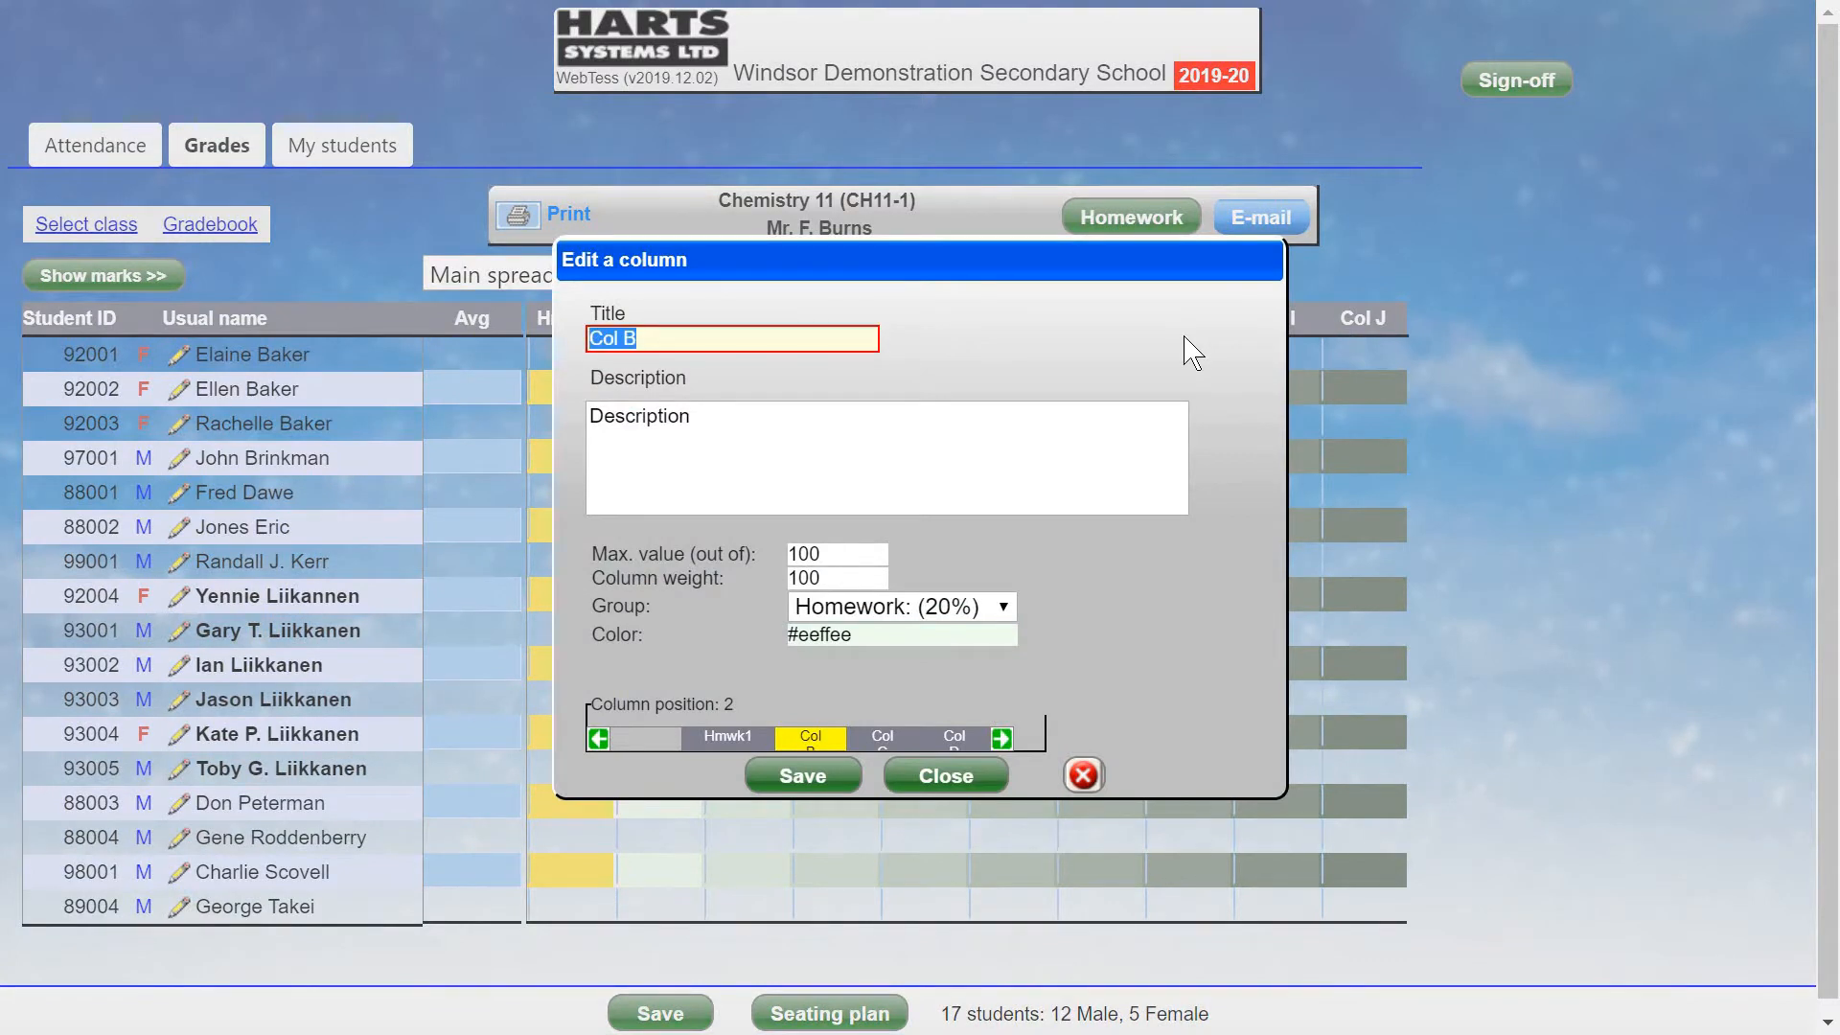
type("Hmwk2")
left_click(733, 424)
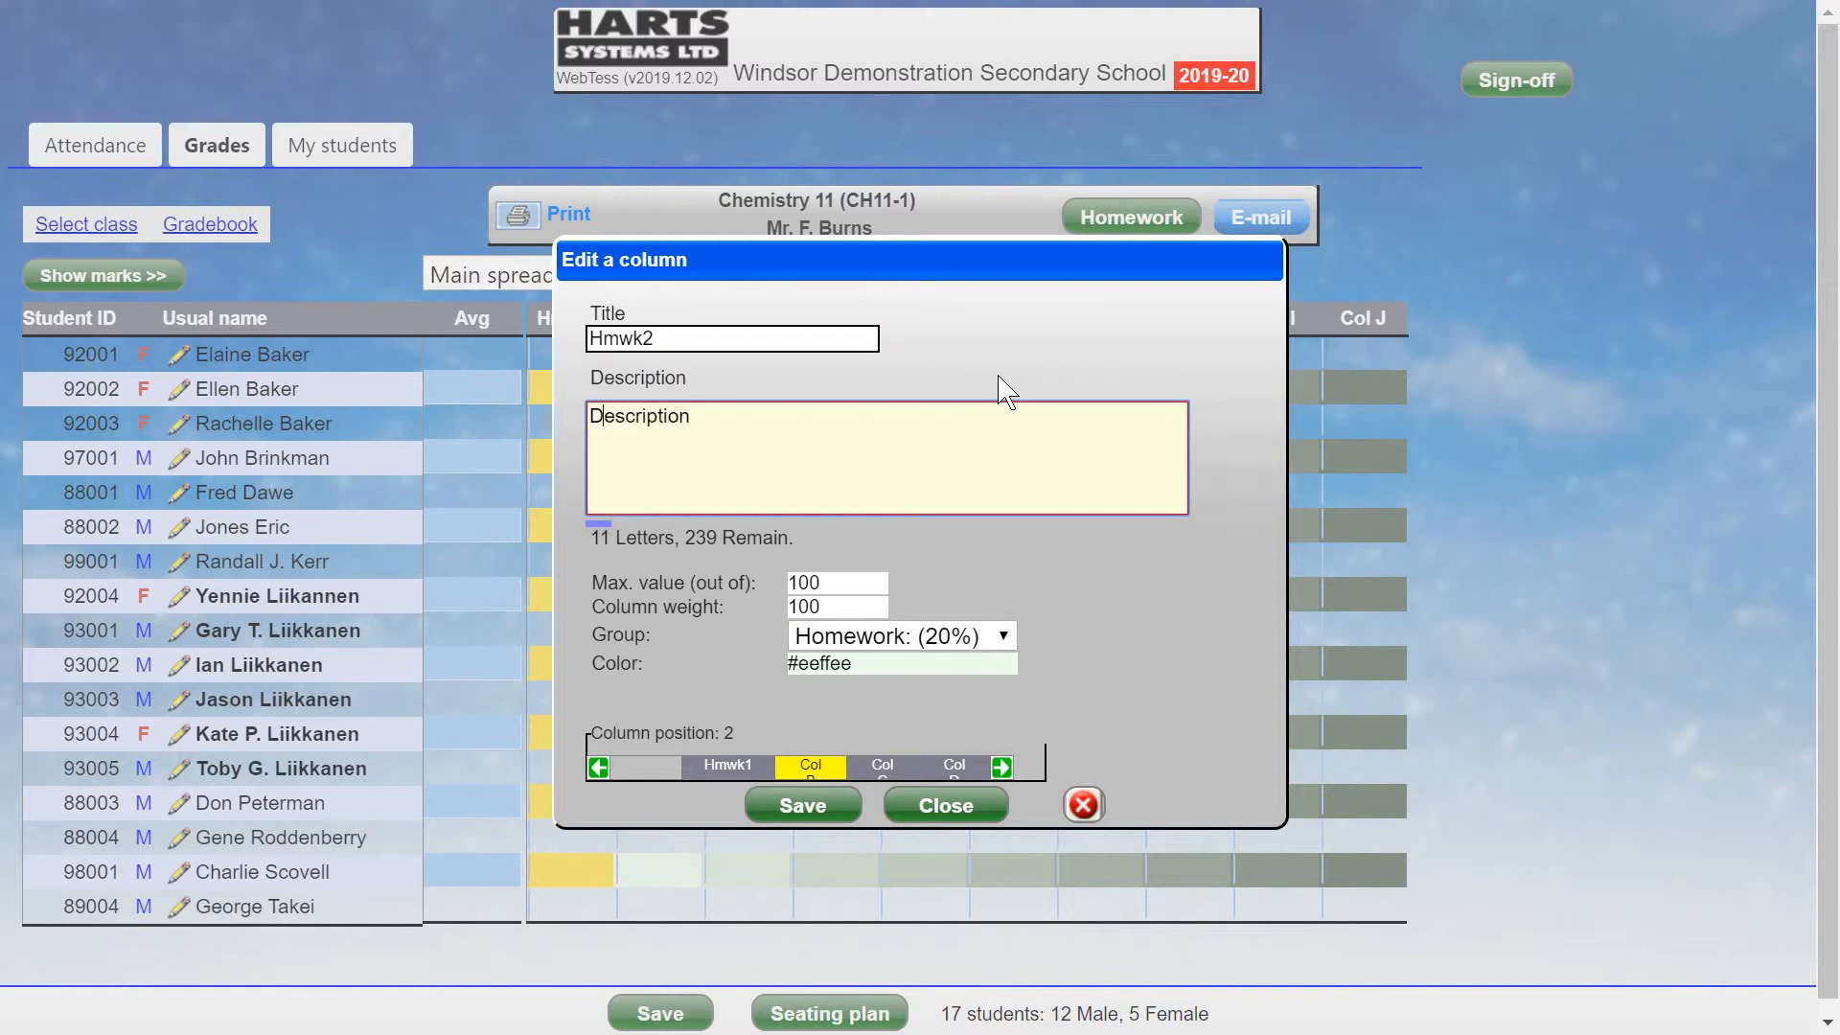
key("ctrl+a")
type("thi")
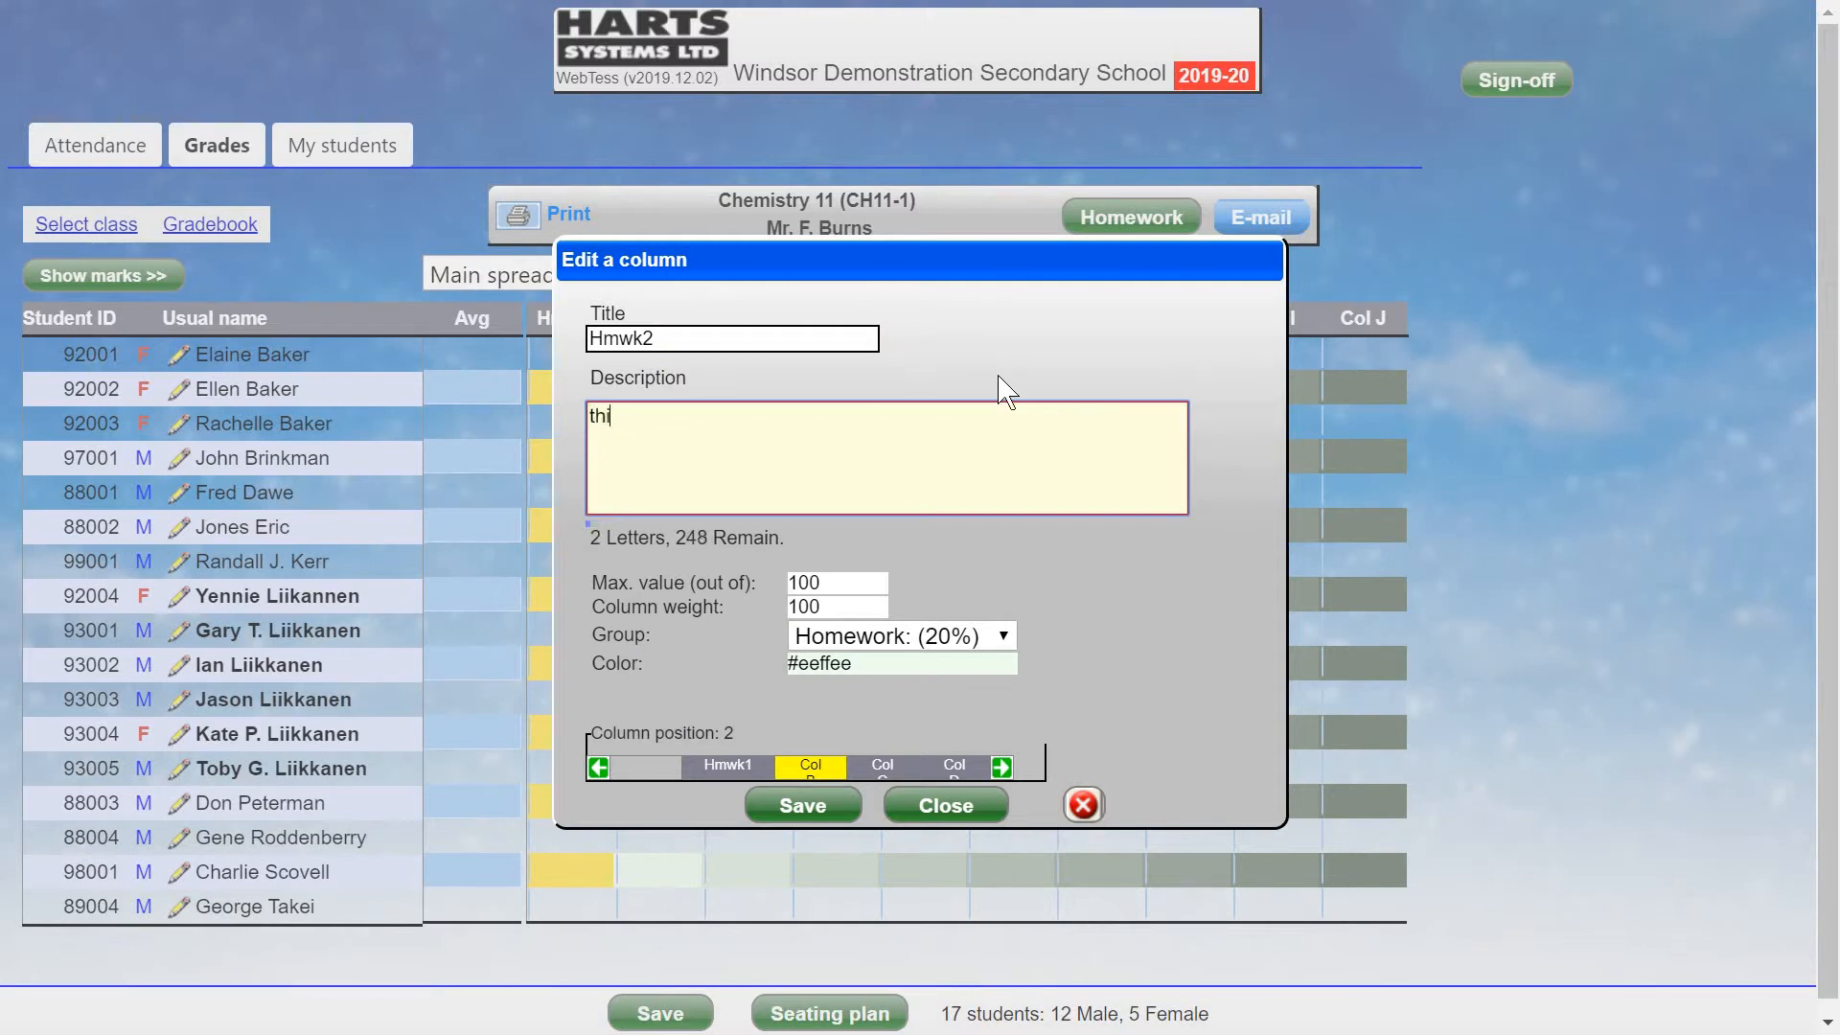
type("s is the sample")
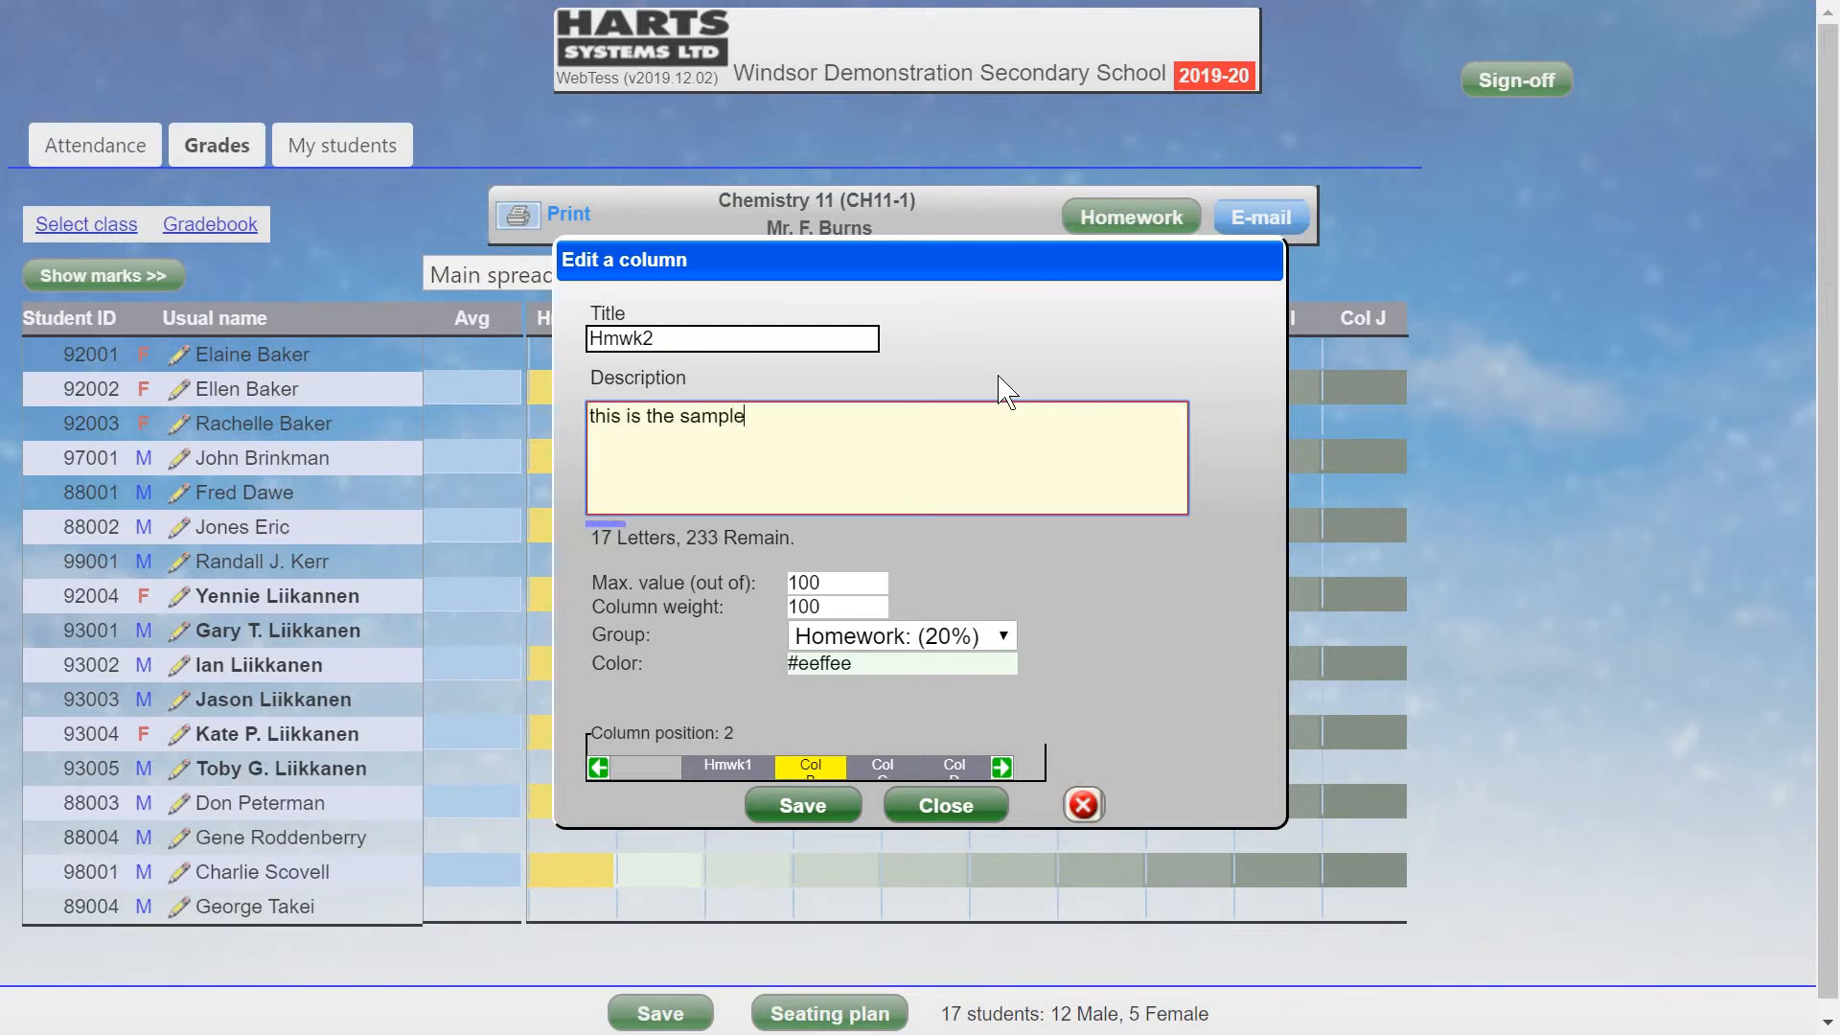
type(" description for the 2n")
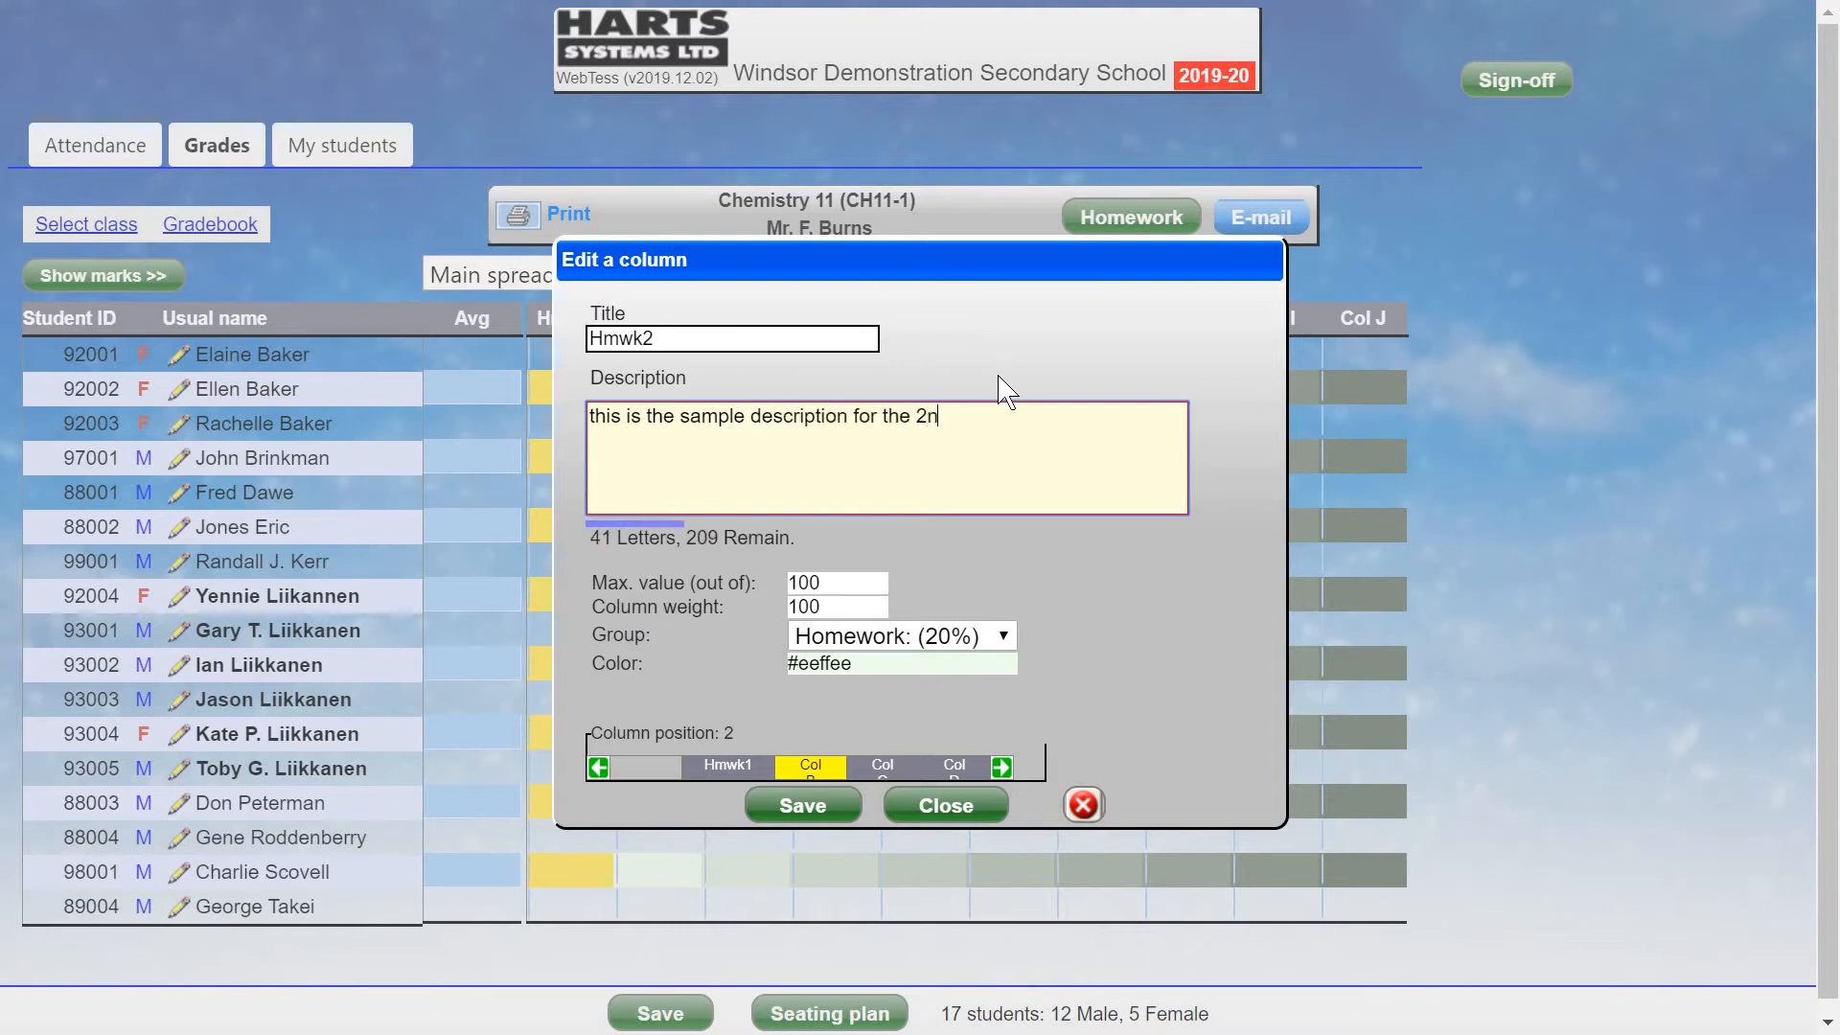
type("d homework")
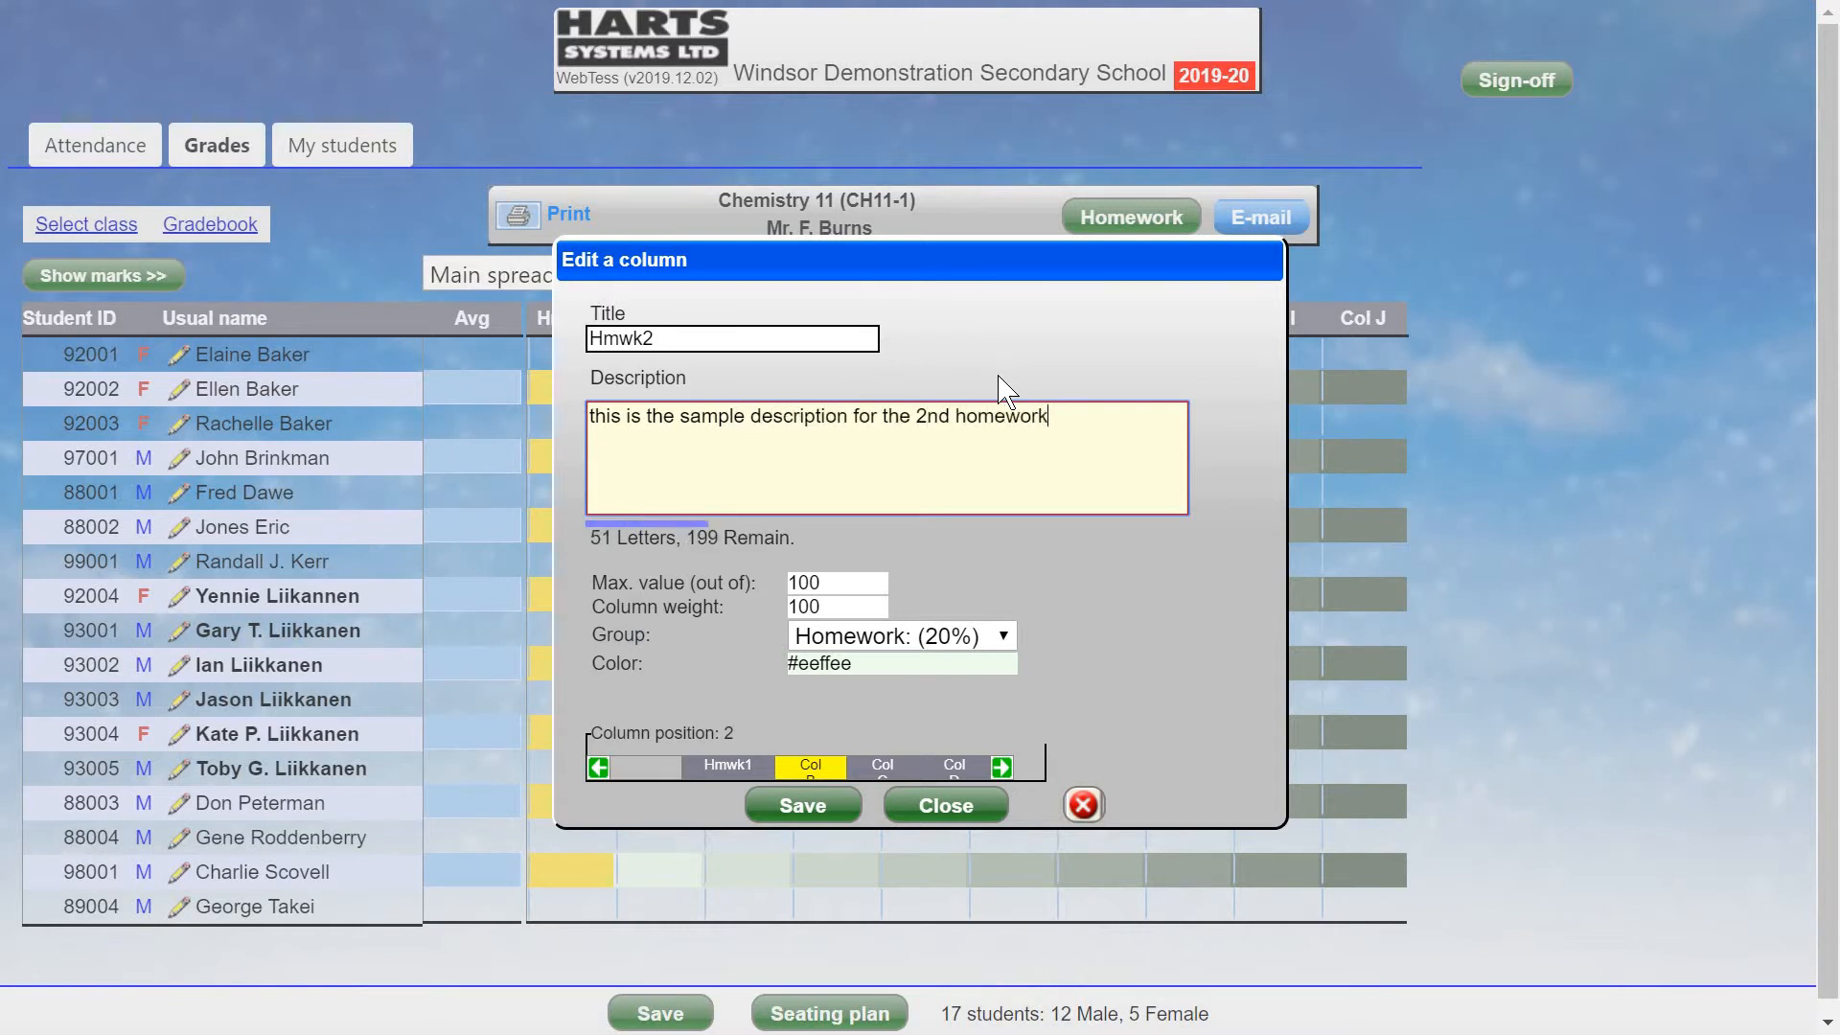
type(" assignment.")
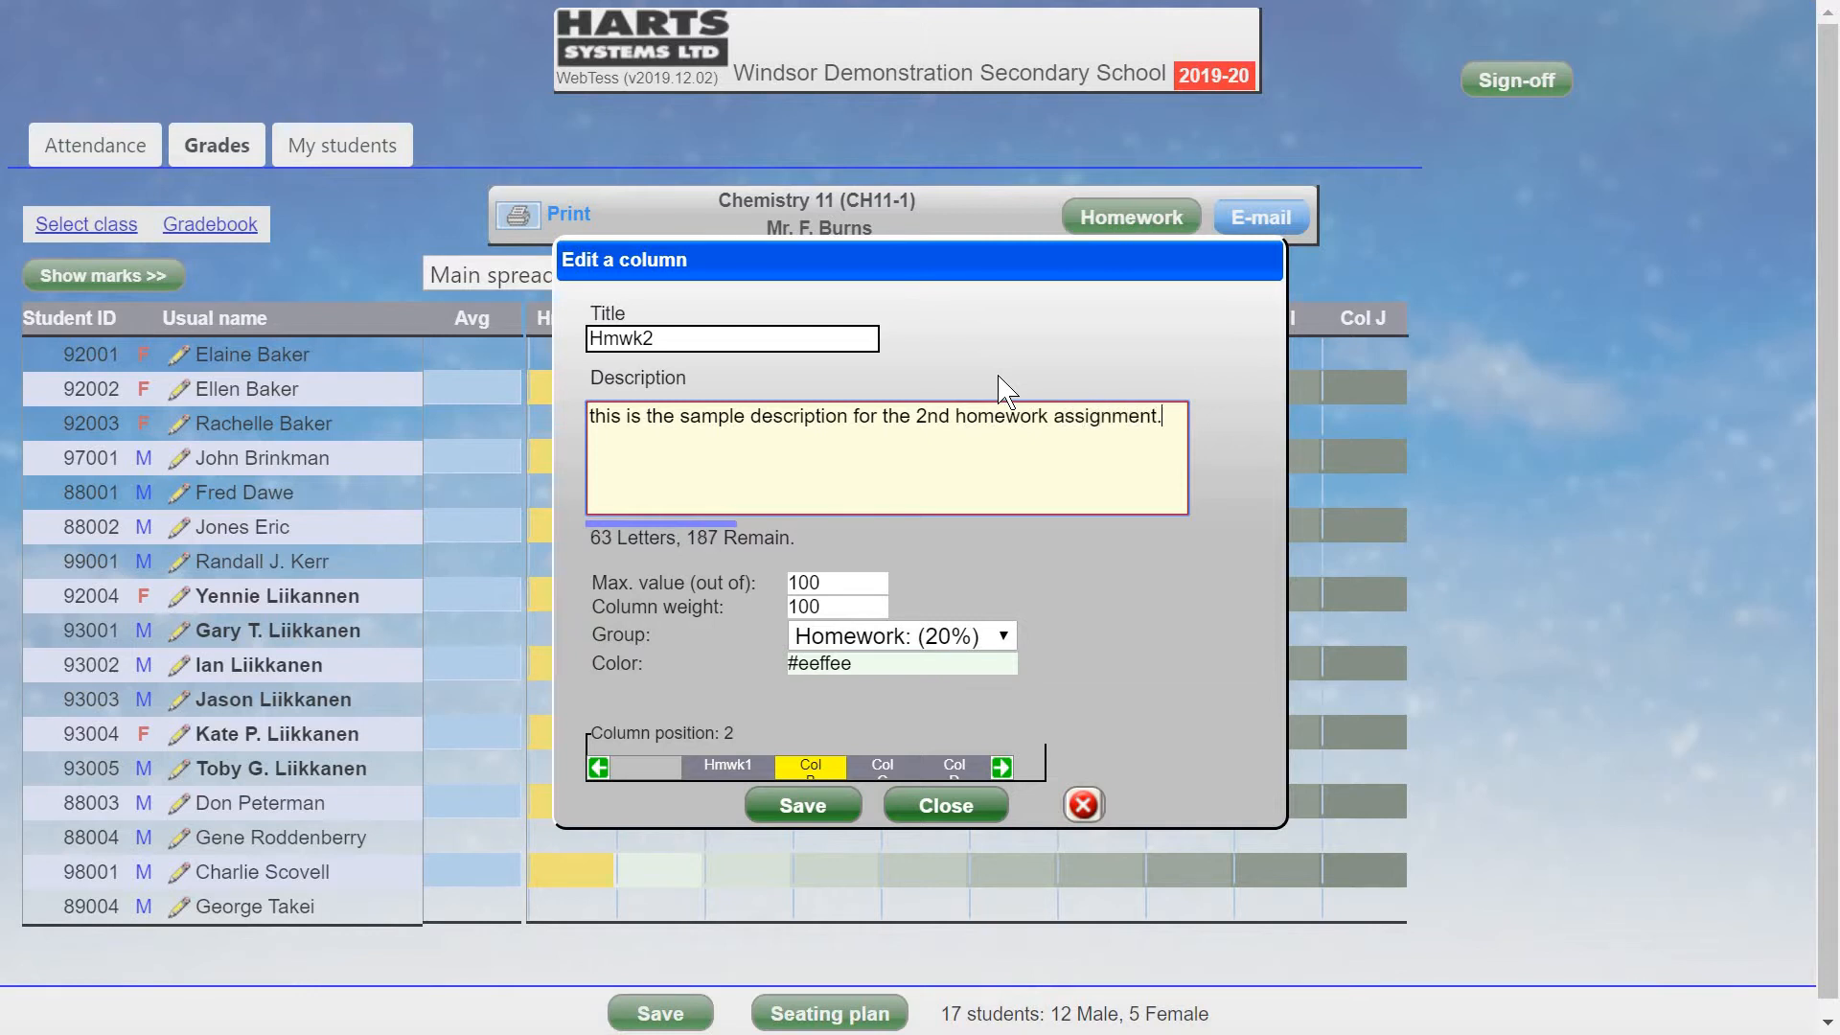
key("Home")
key("Delete")
type("T")
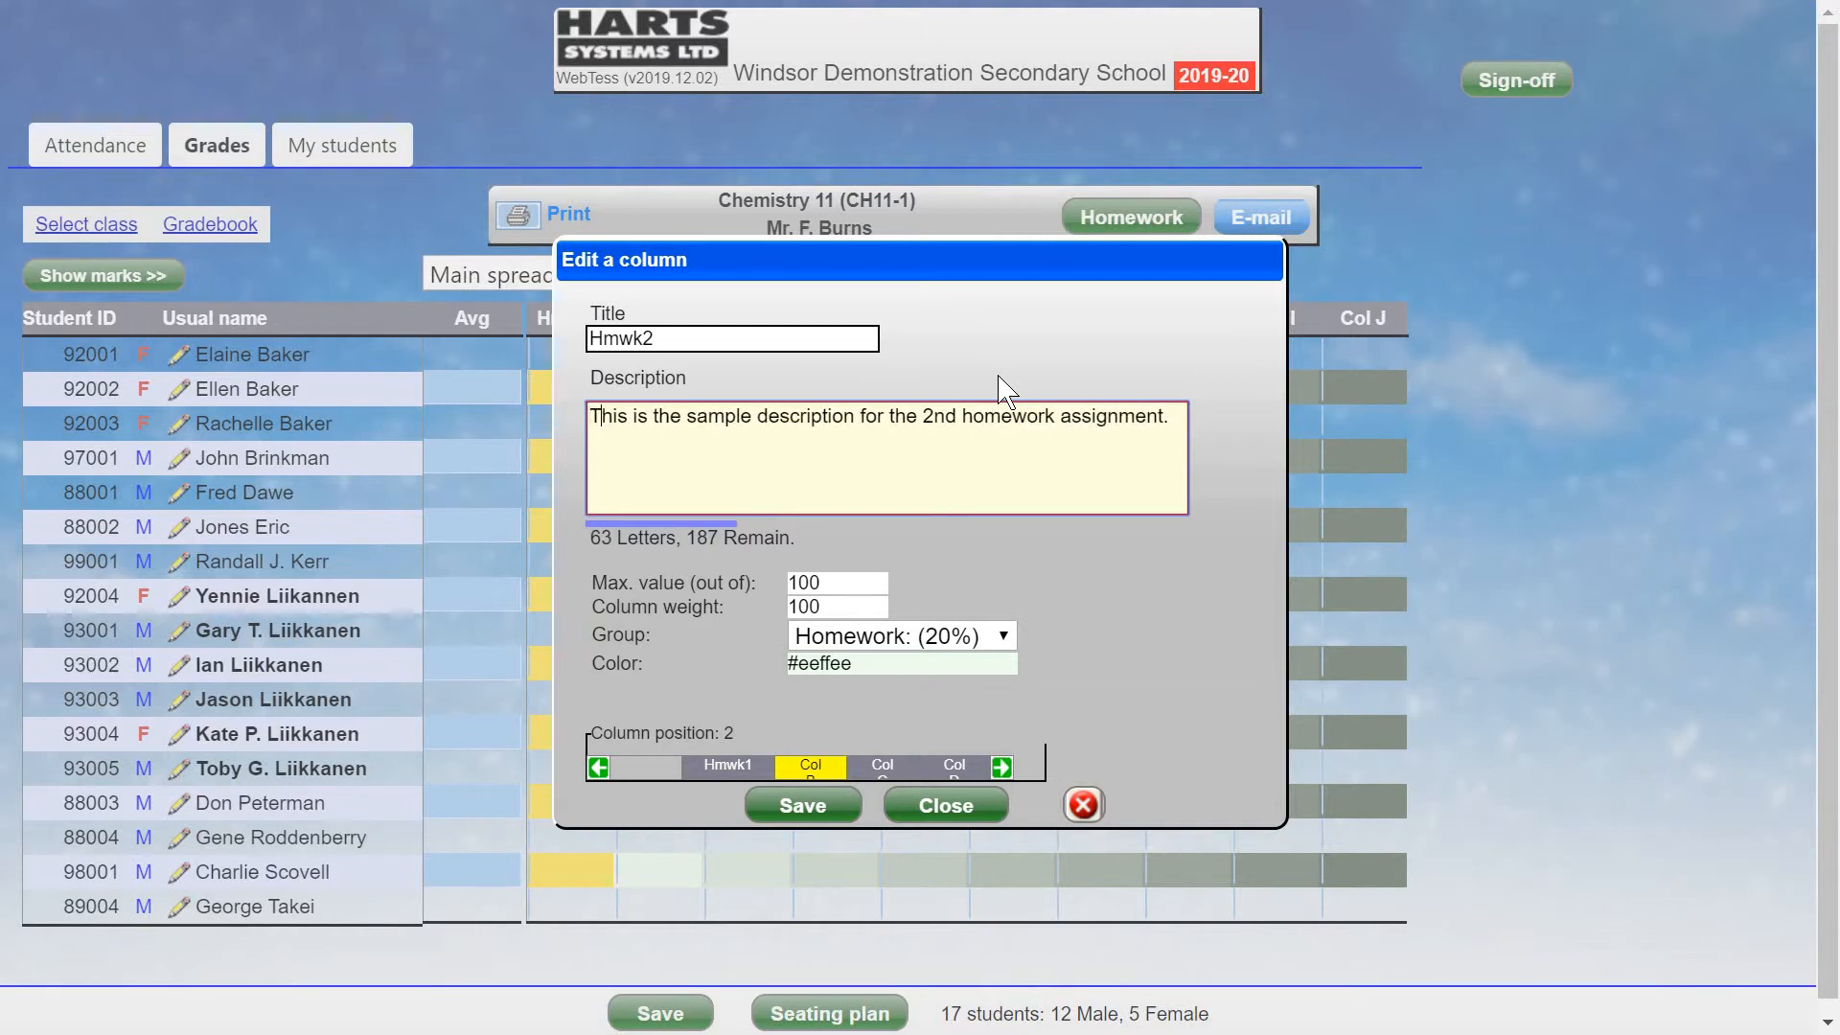
left_click(838, 581)
type("25")
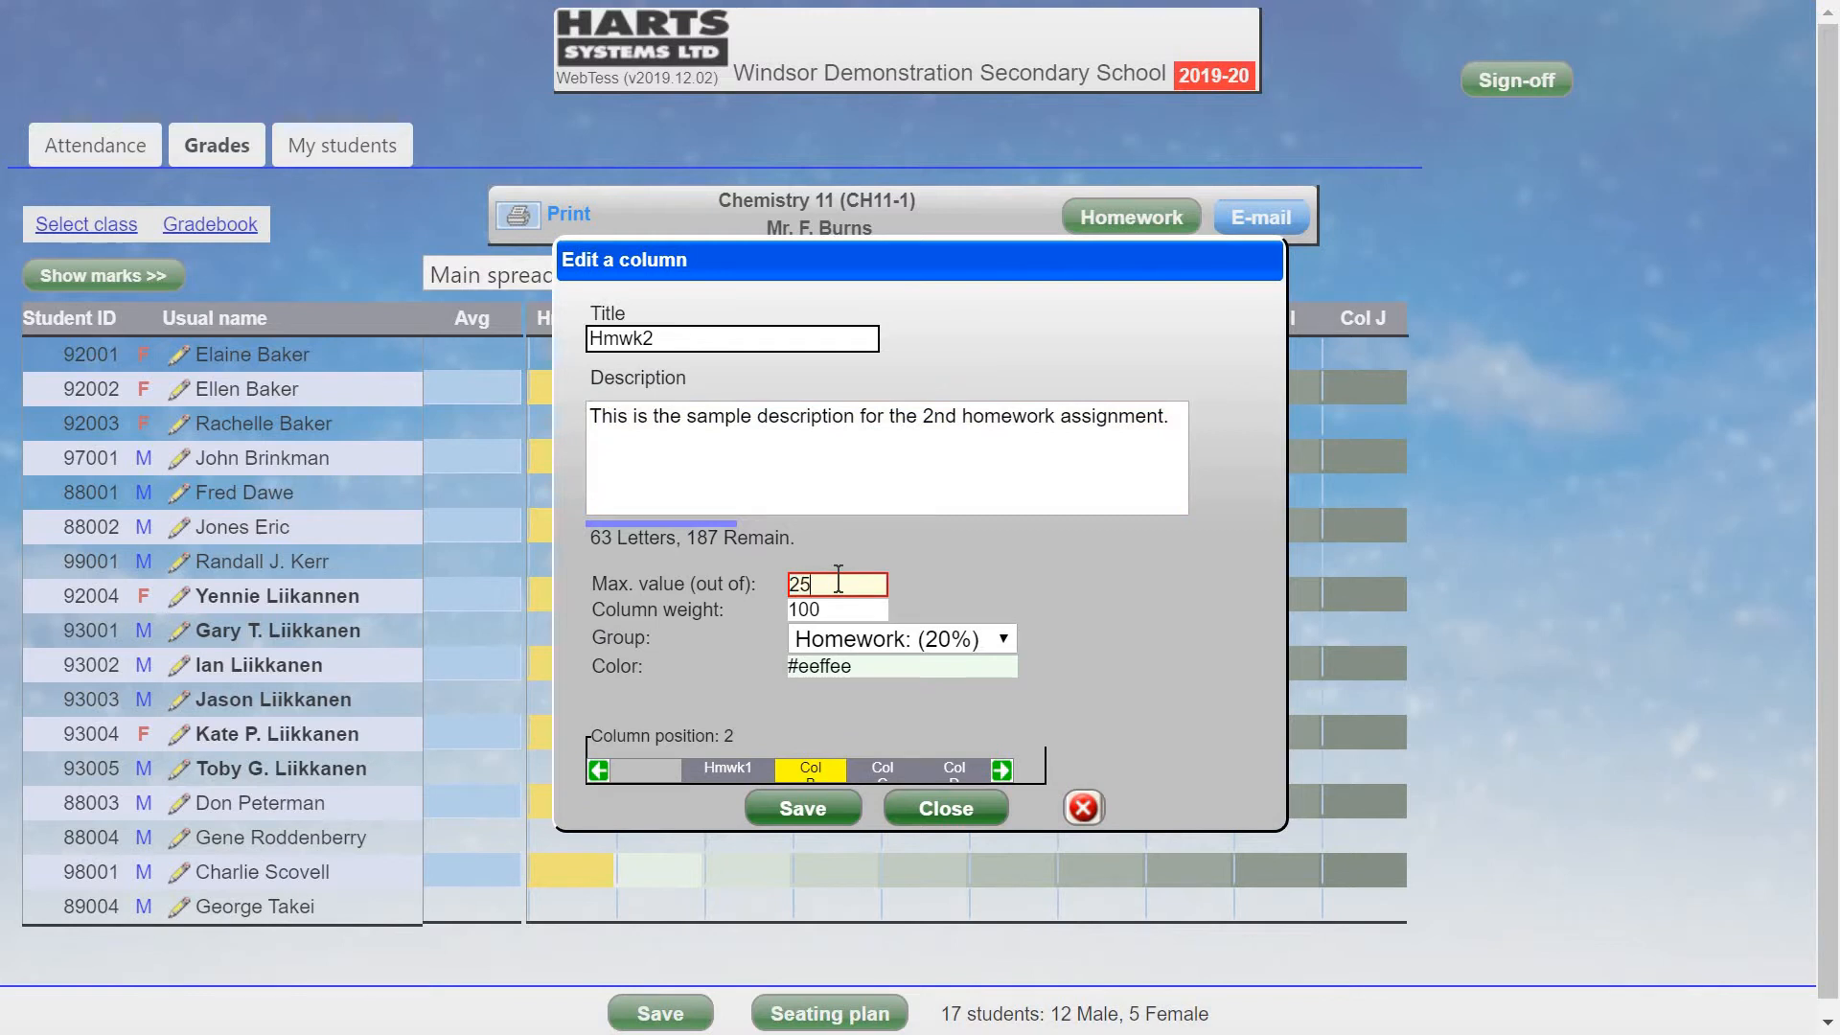
left_click(809, 820)
left_click(808, 816)
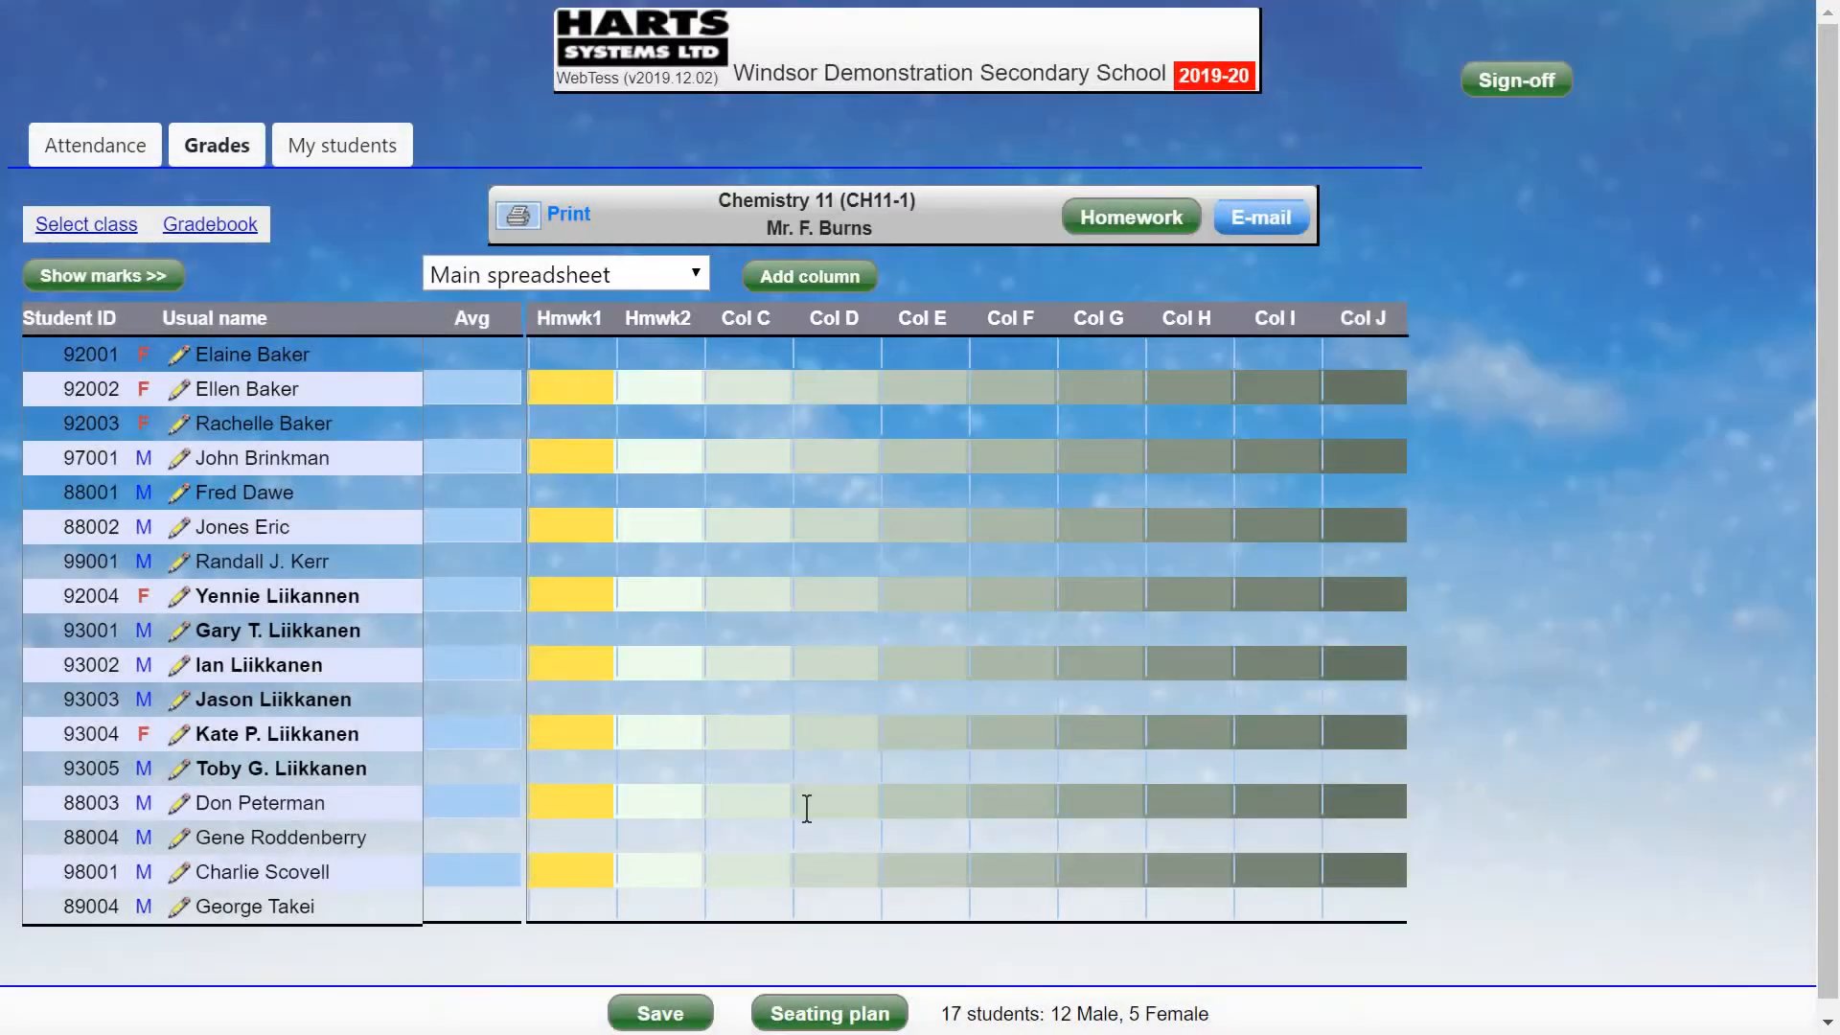
Save Col C as Hmwk3 with description 'Homework assignment #3' and maximum 50.
left_click(742, 326)
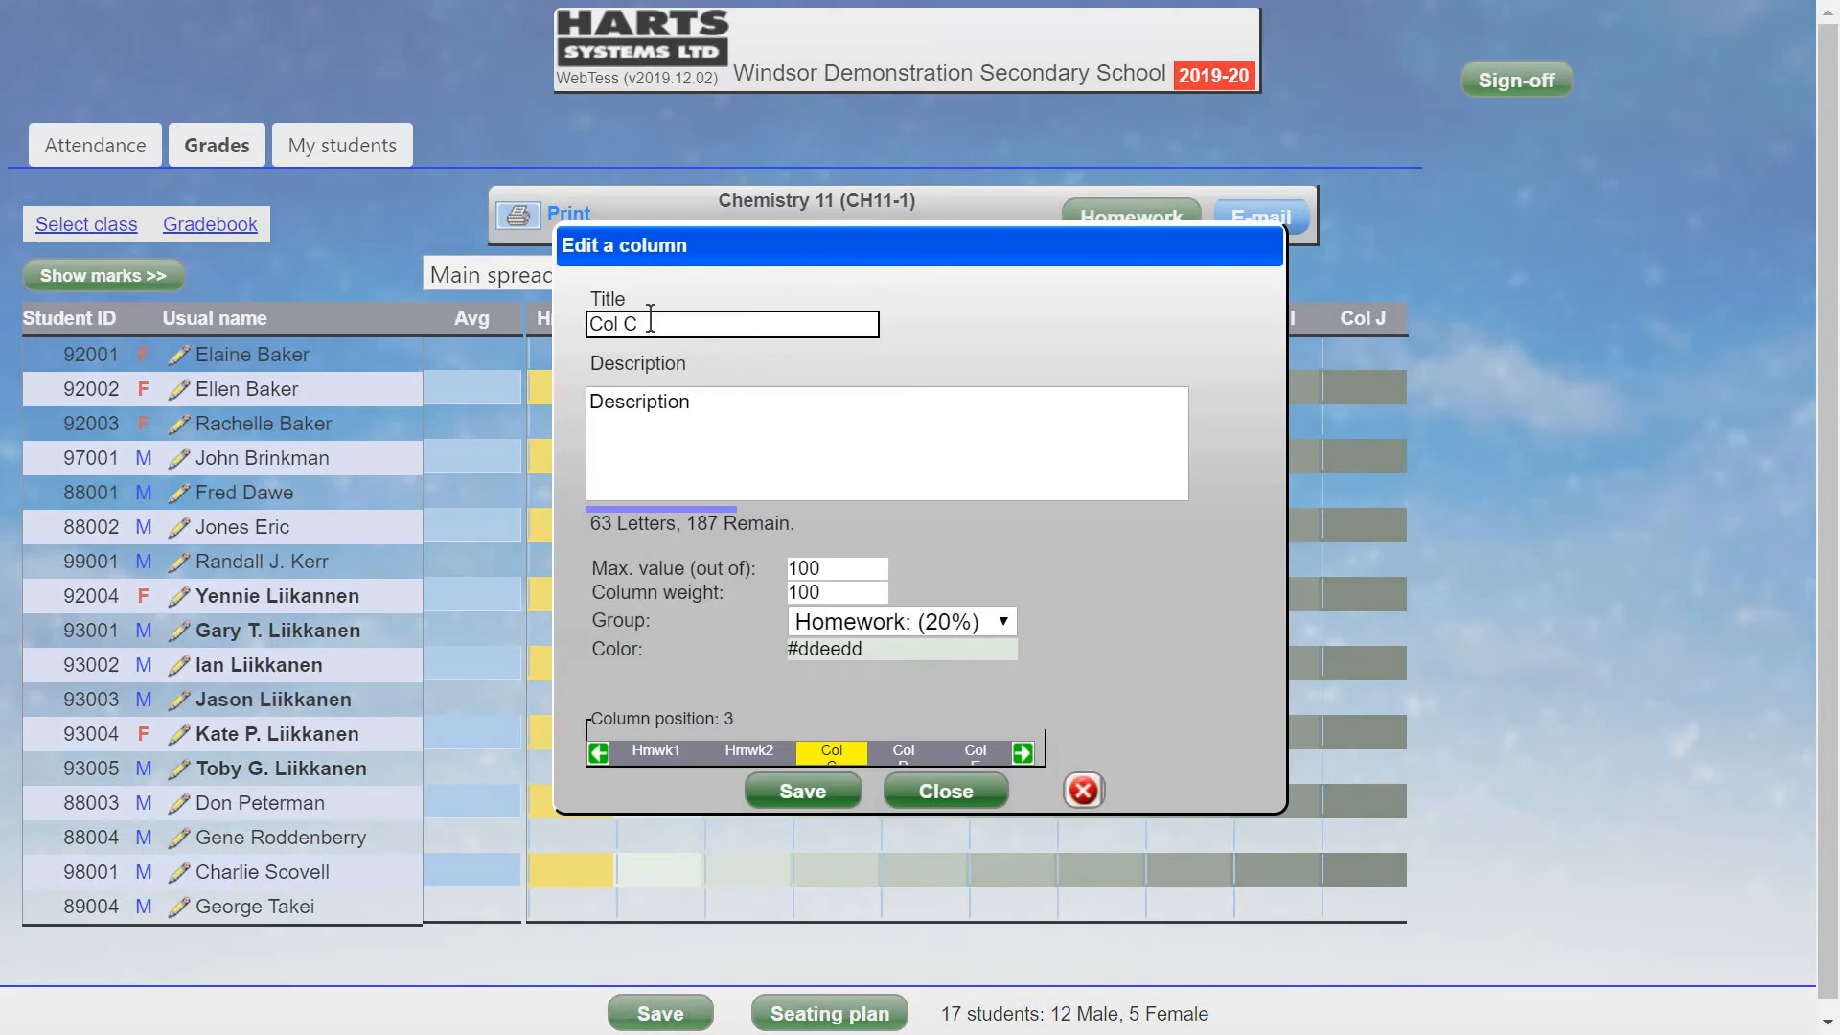
left_click_drag(589, 323, 695, 324)
type("H")
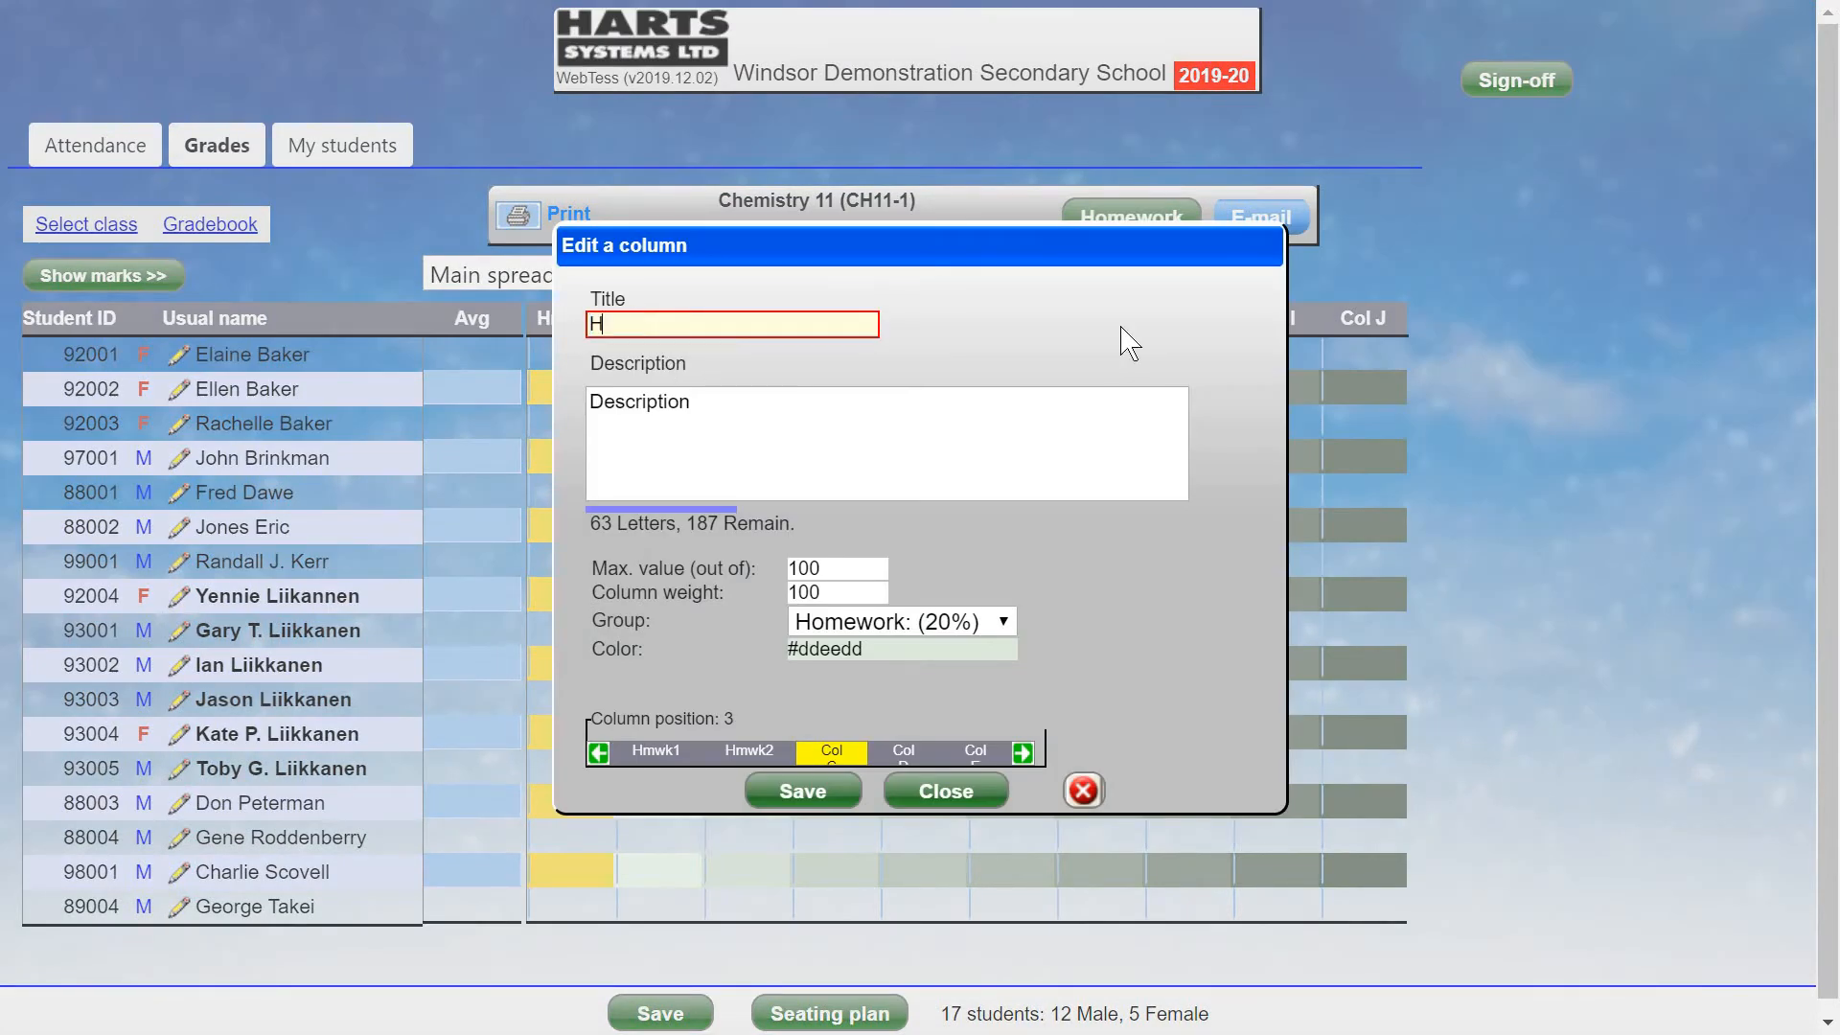
type("mwk3")
left_click(607, 403)
double_click(607, 402)
type("H")
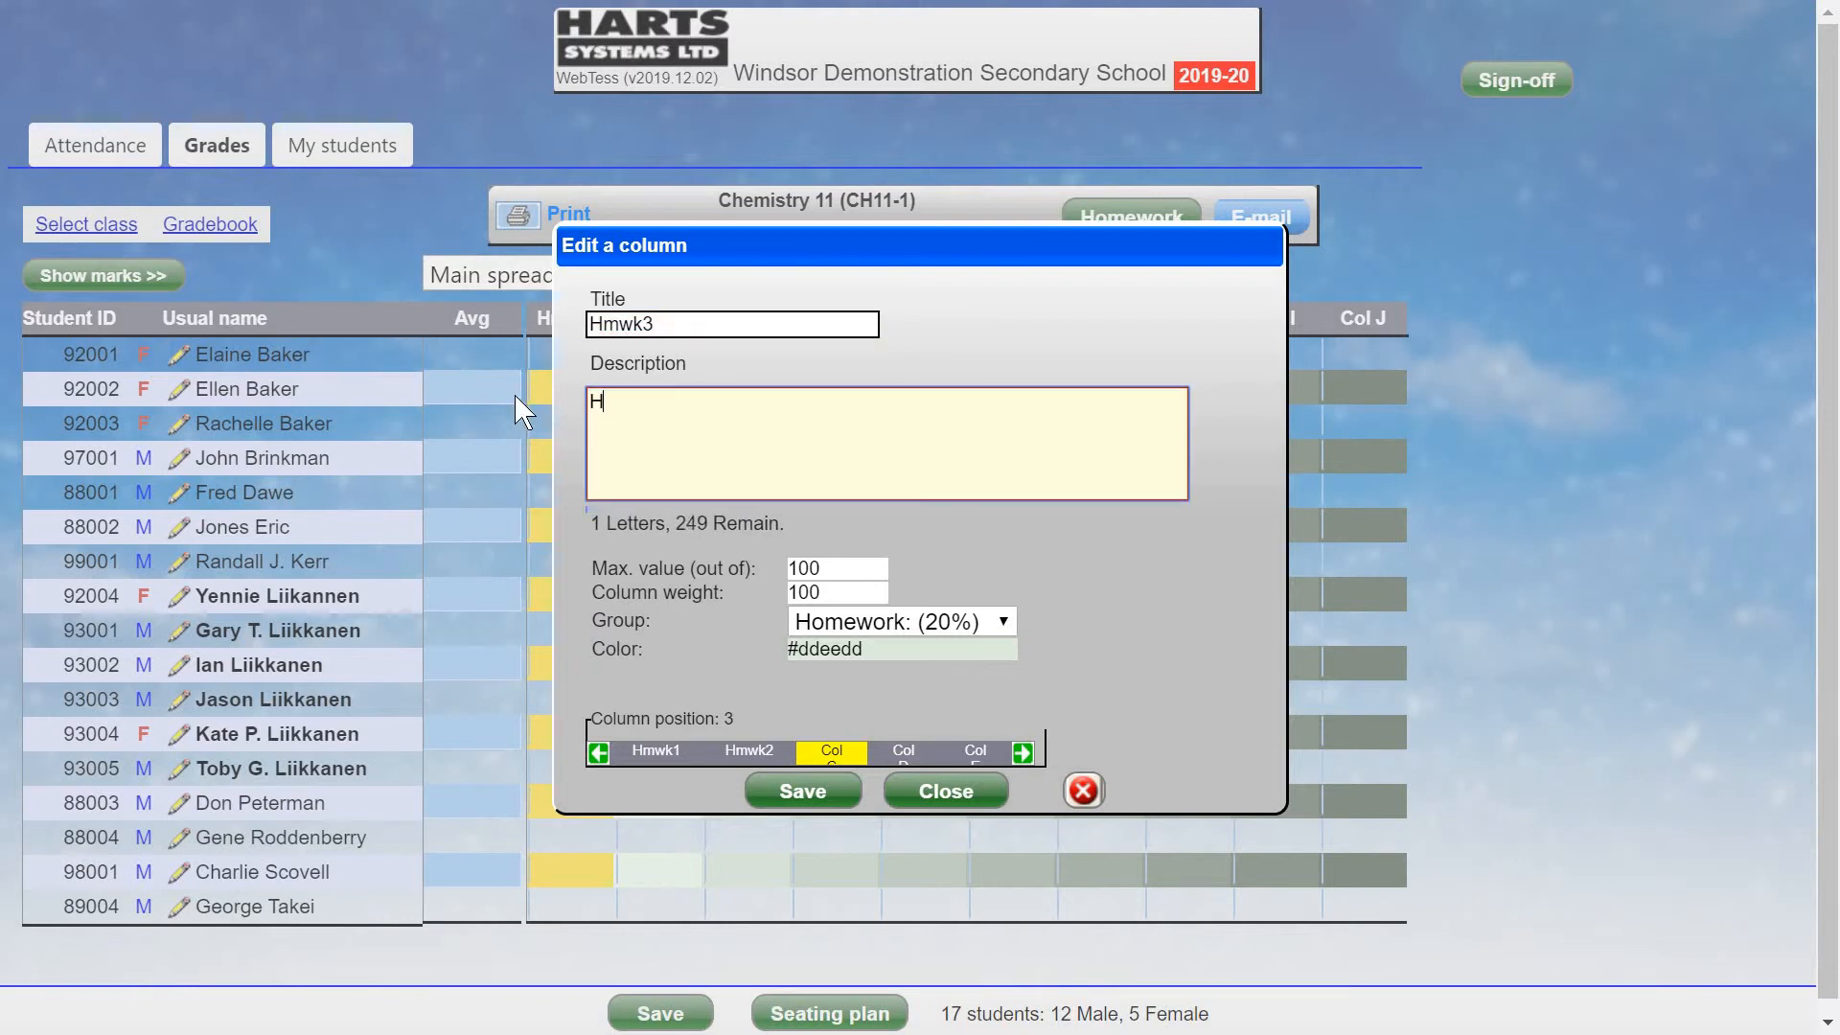
type("omework assignment #3")
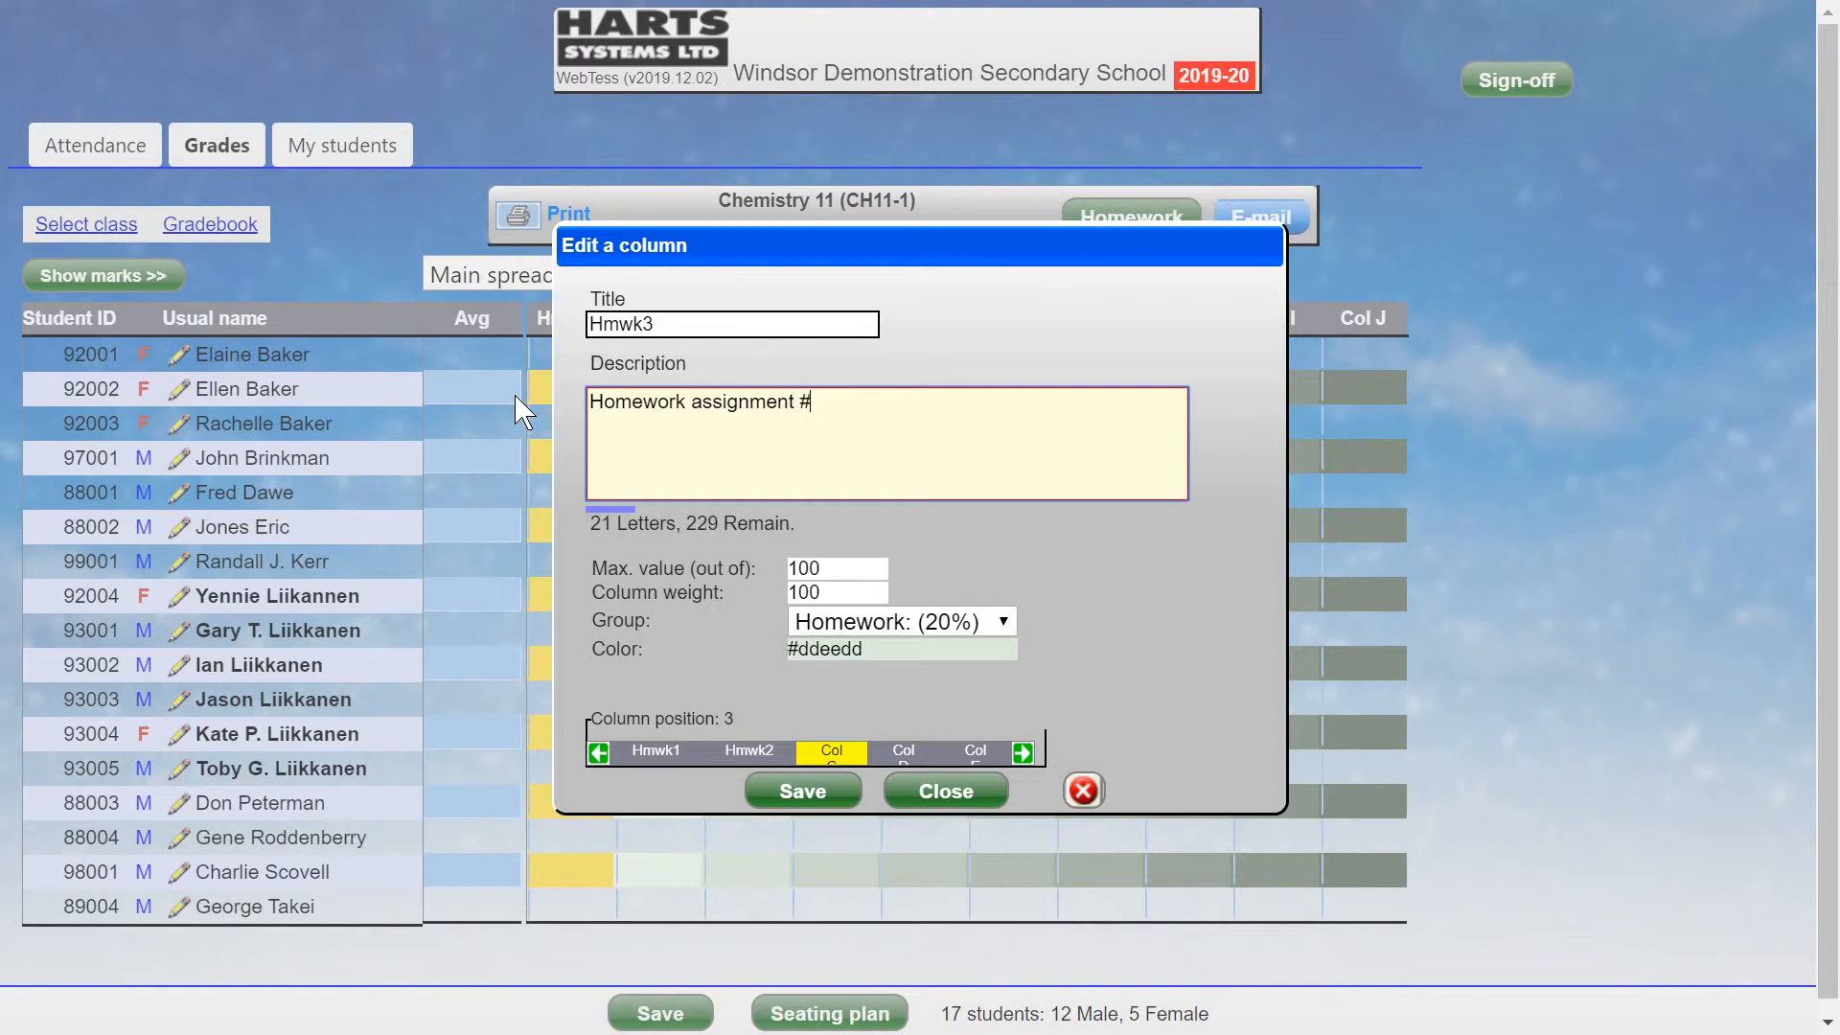
left_click(839, 568)
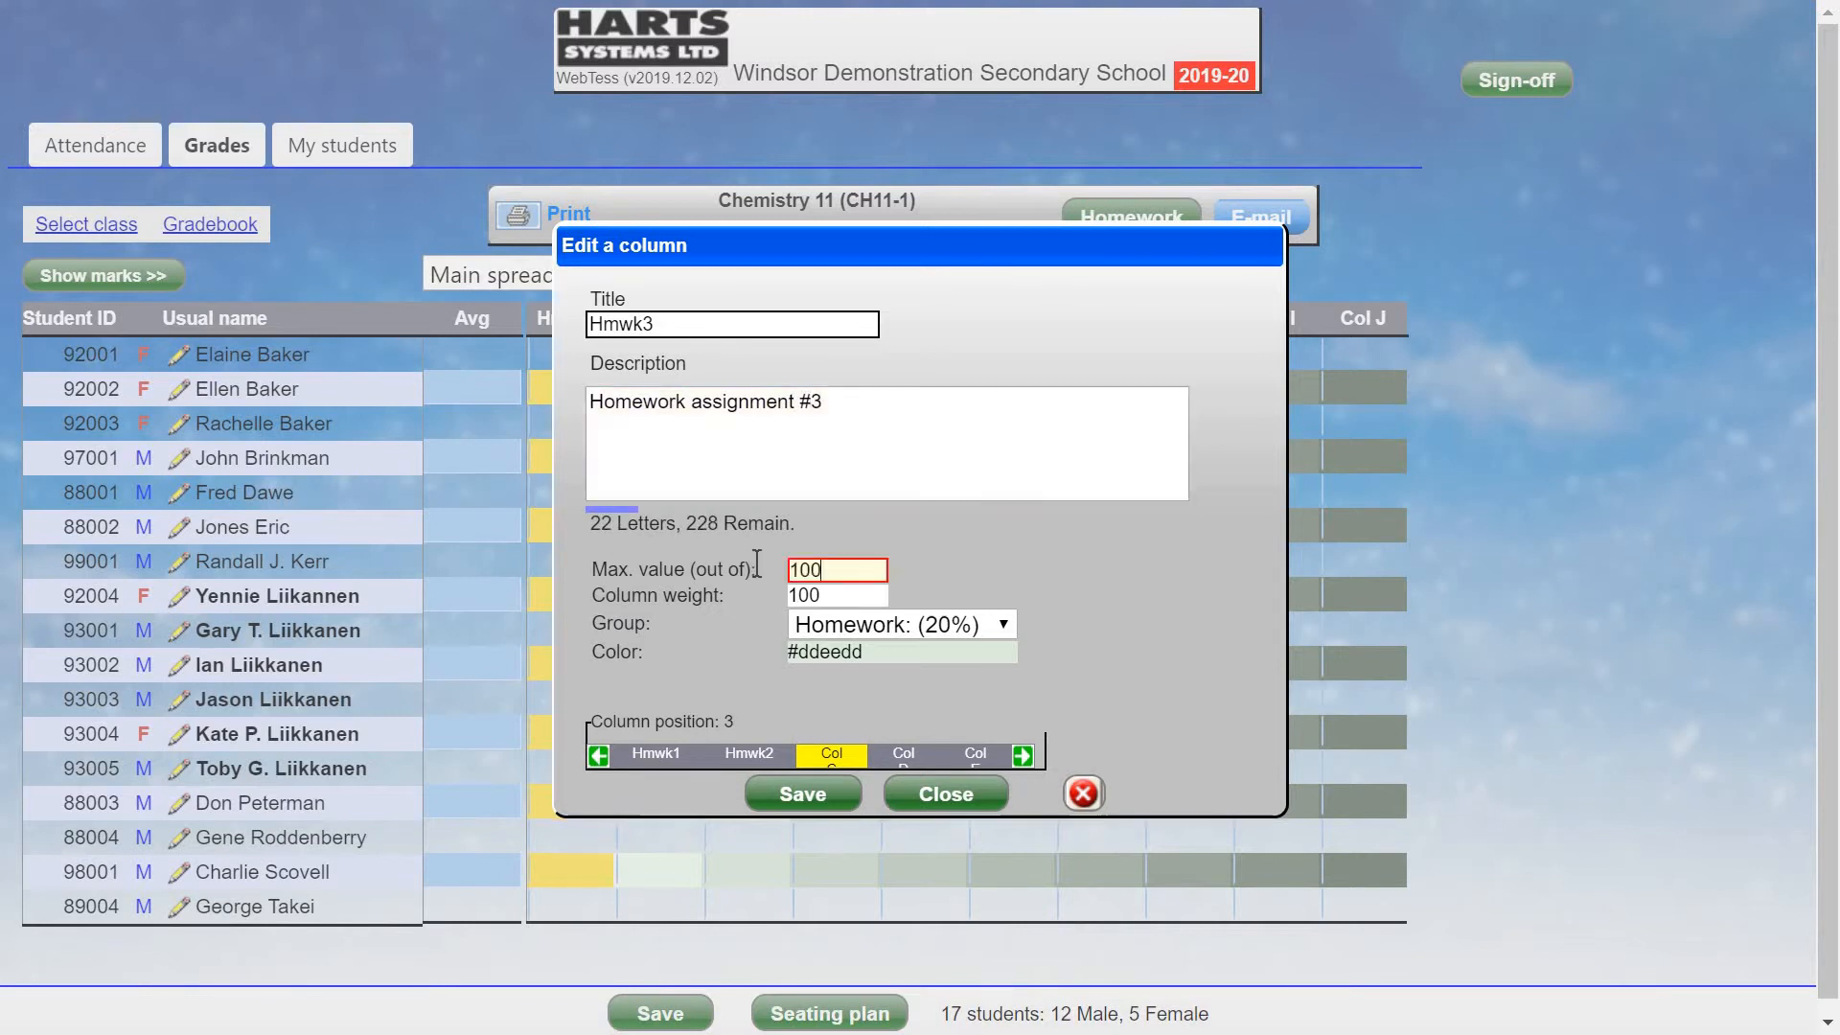
type("50")
left_click(798, 792)
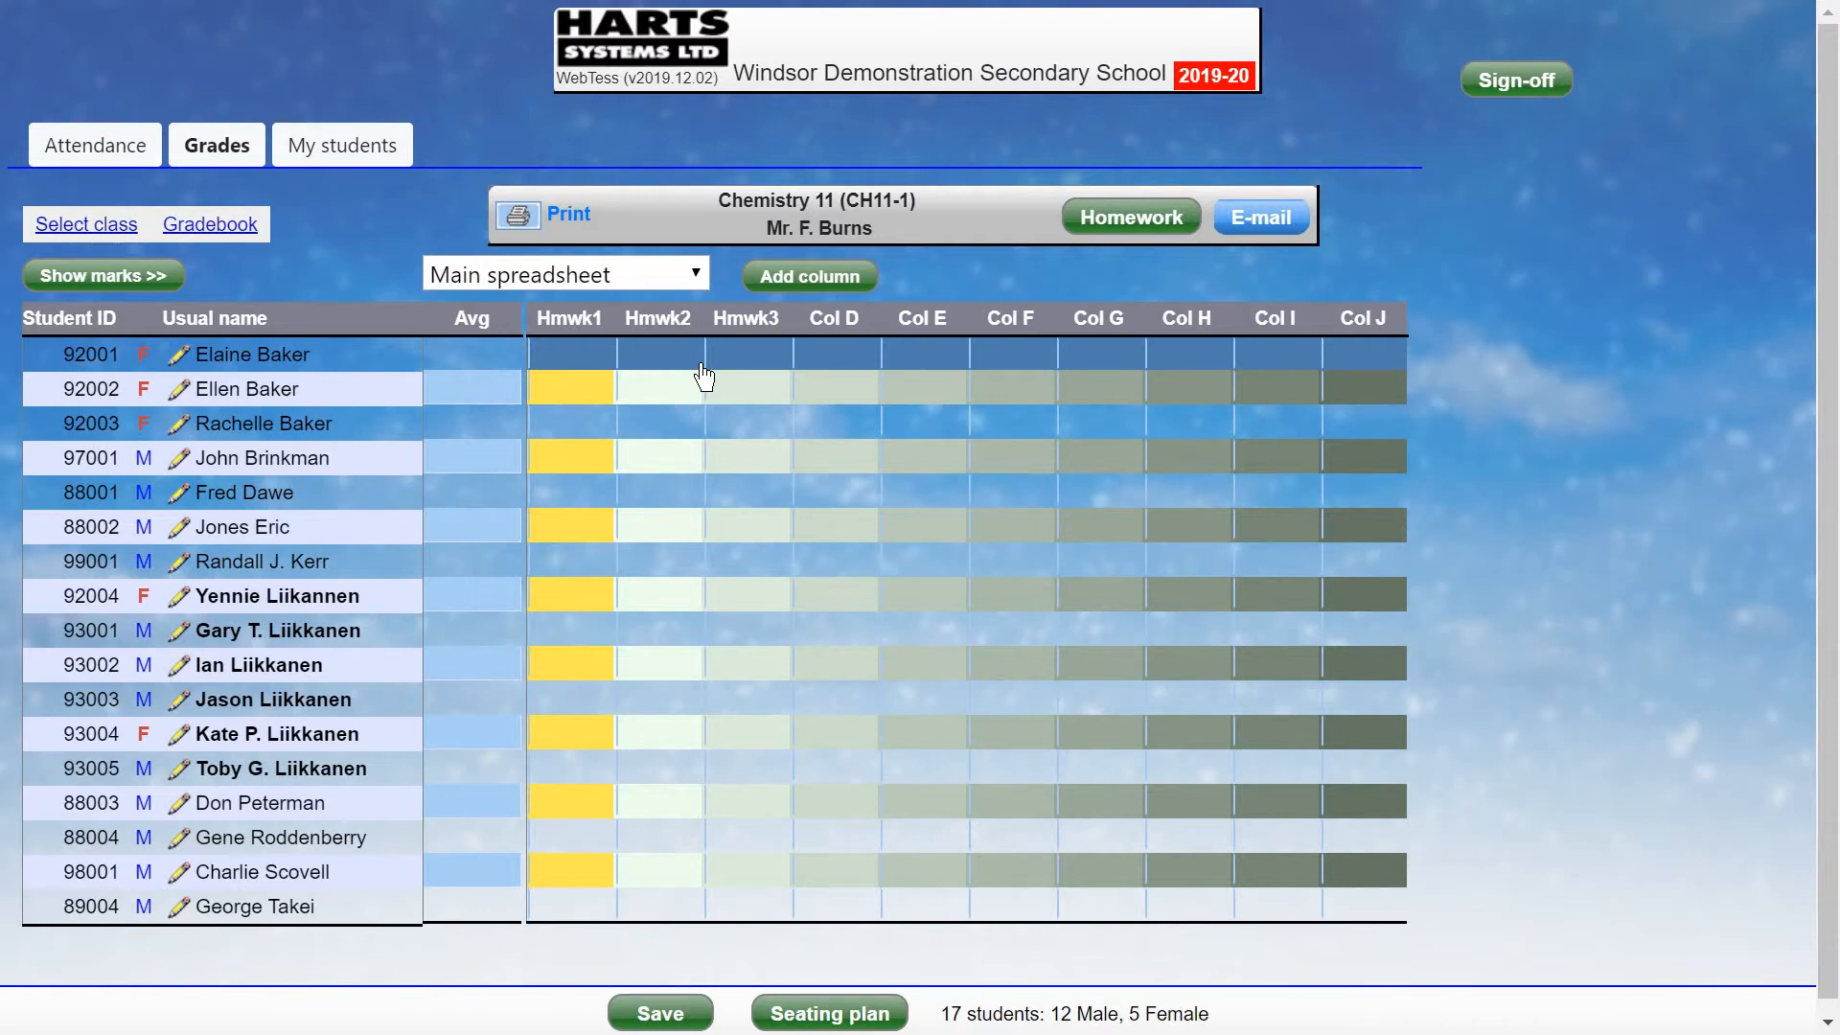
Enter Hmwk1 marks 12, 15, 16 and 18 for the first four students.
mouse_move(572, 324)
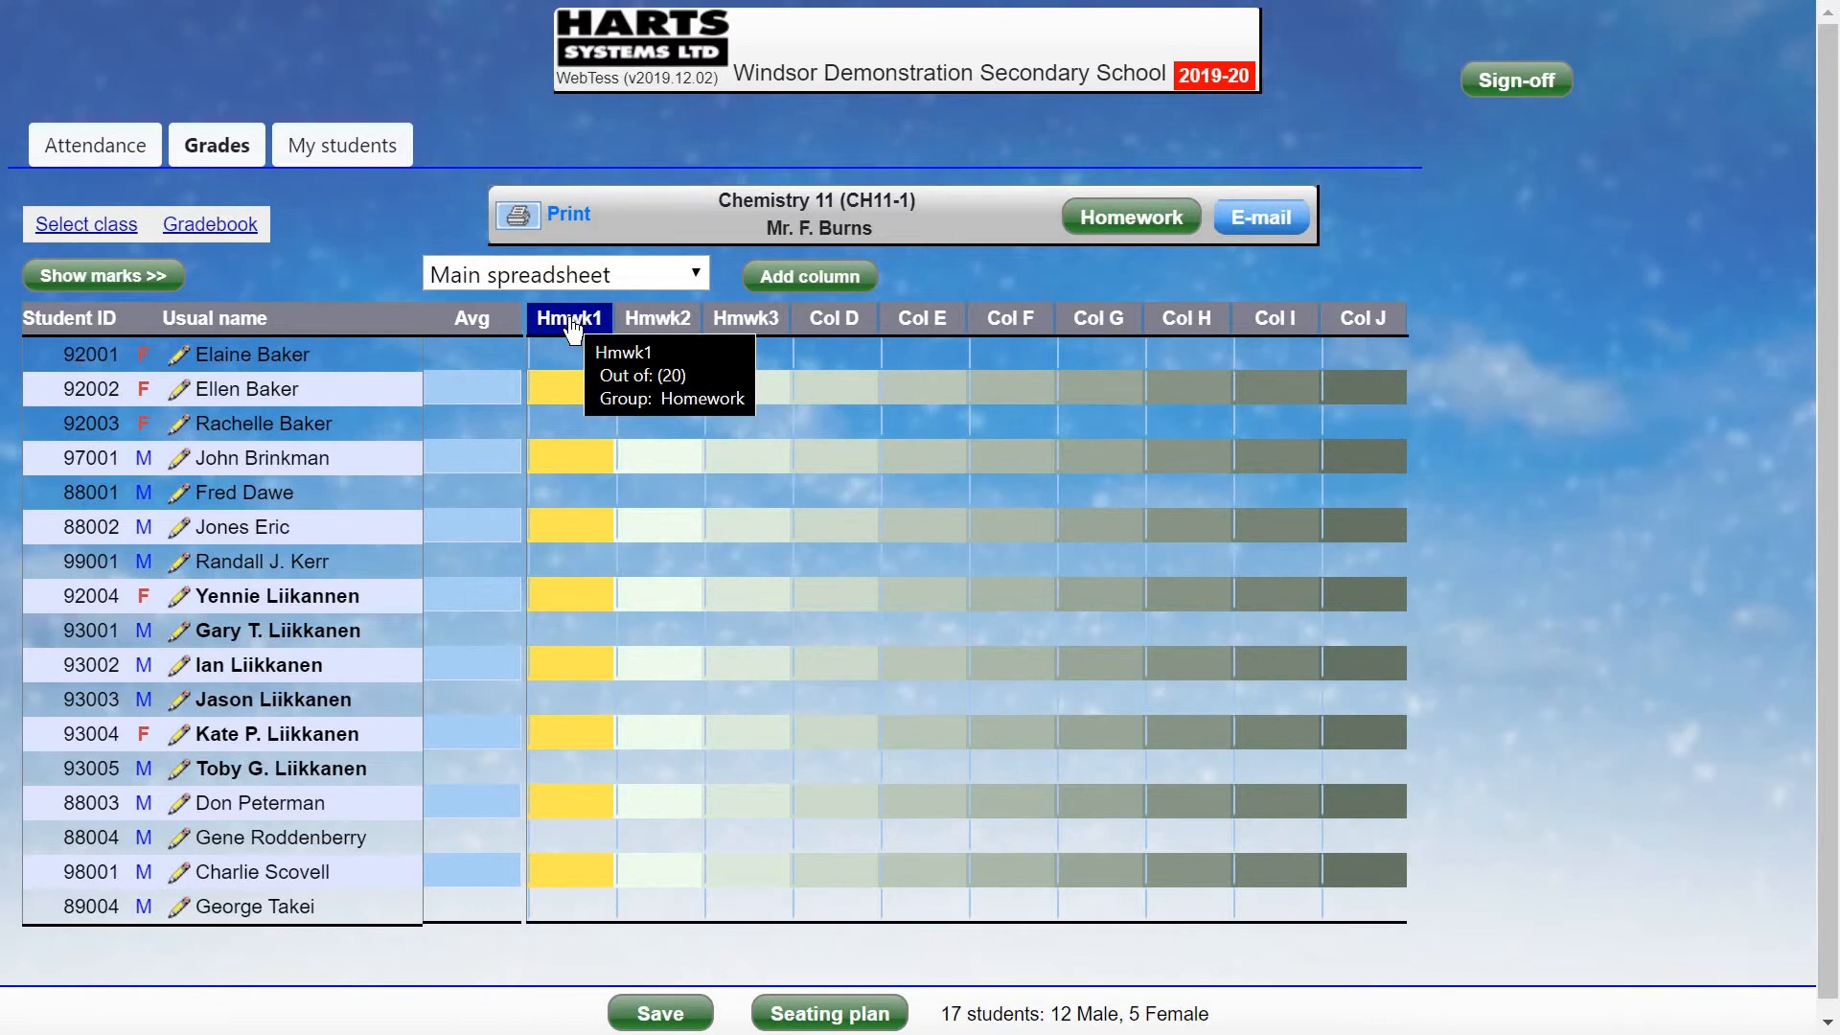
mouse_move(640, 327)
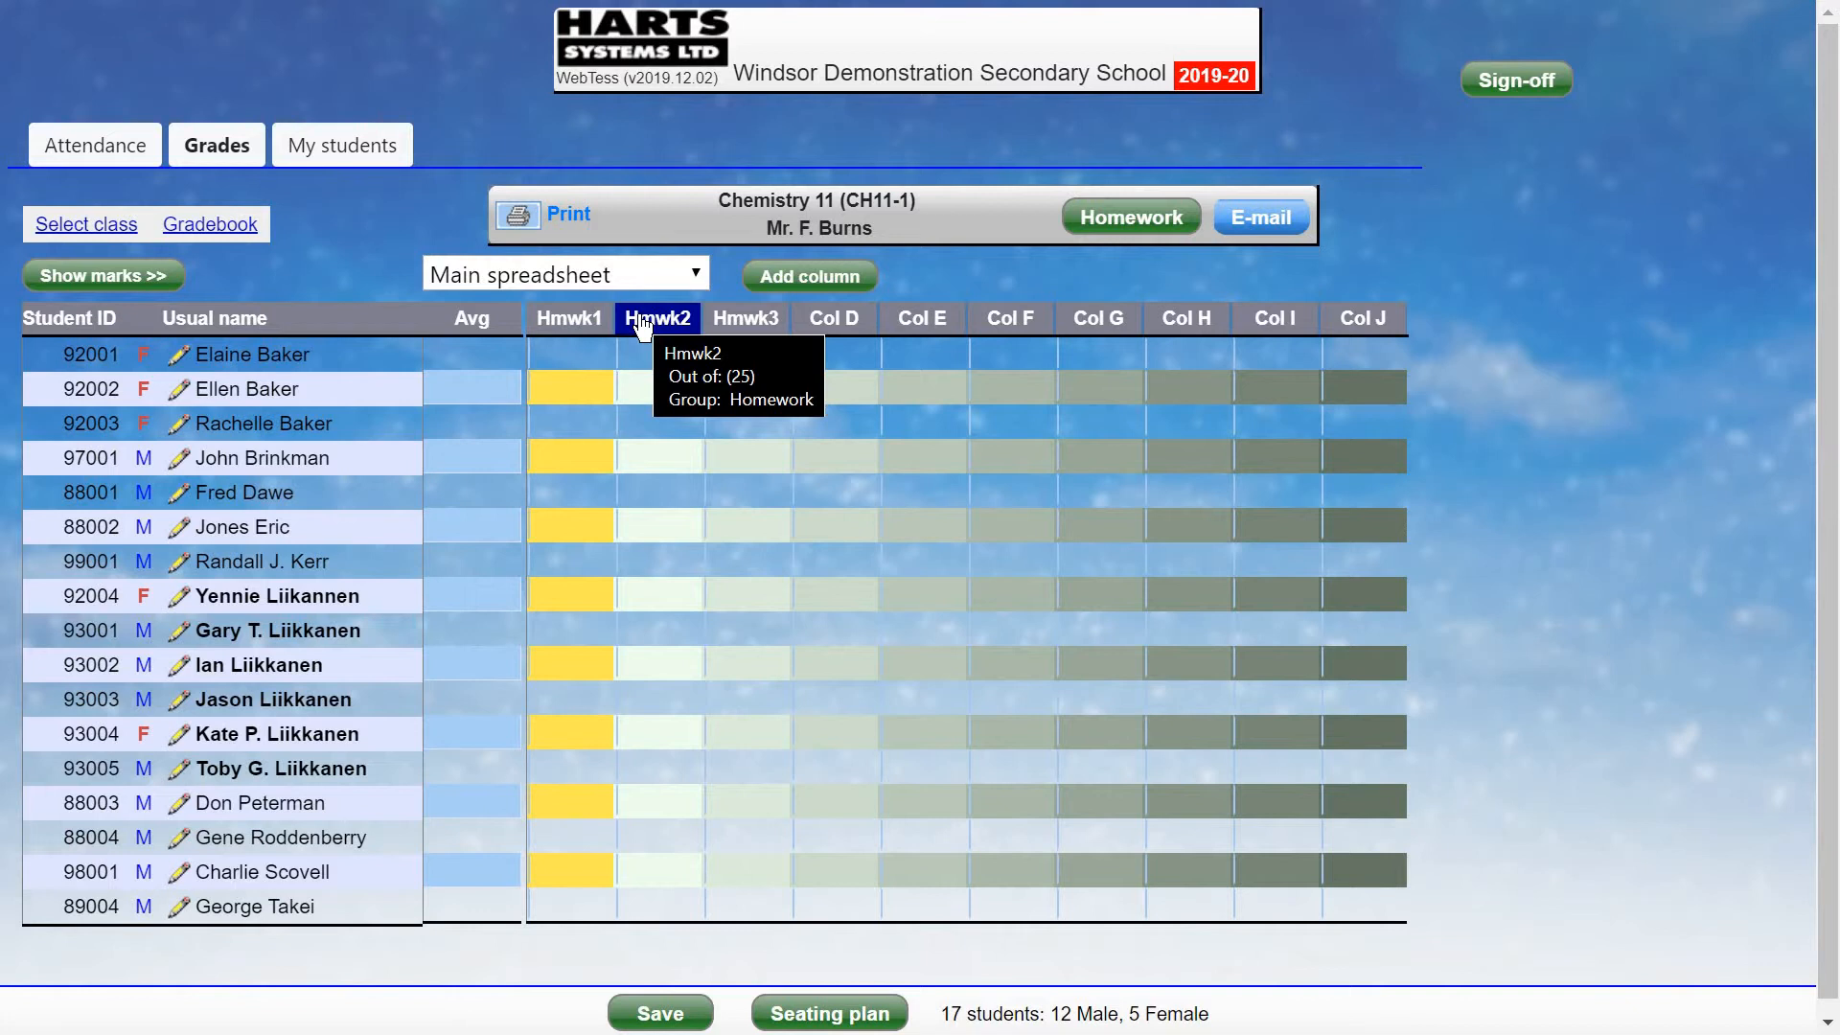
mouse_move(759, 333)
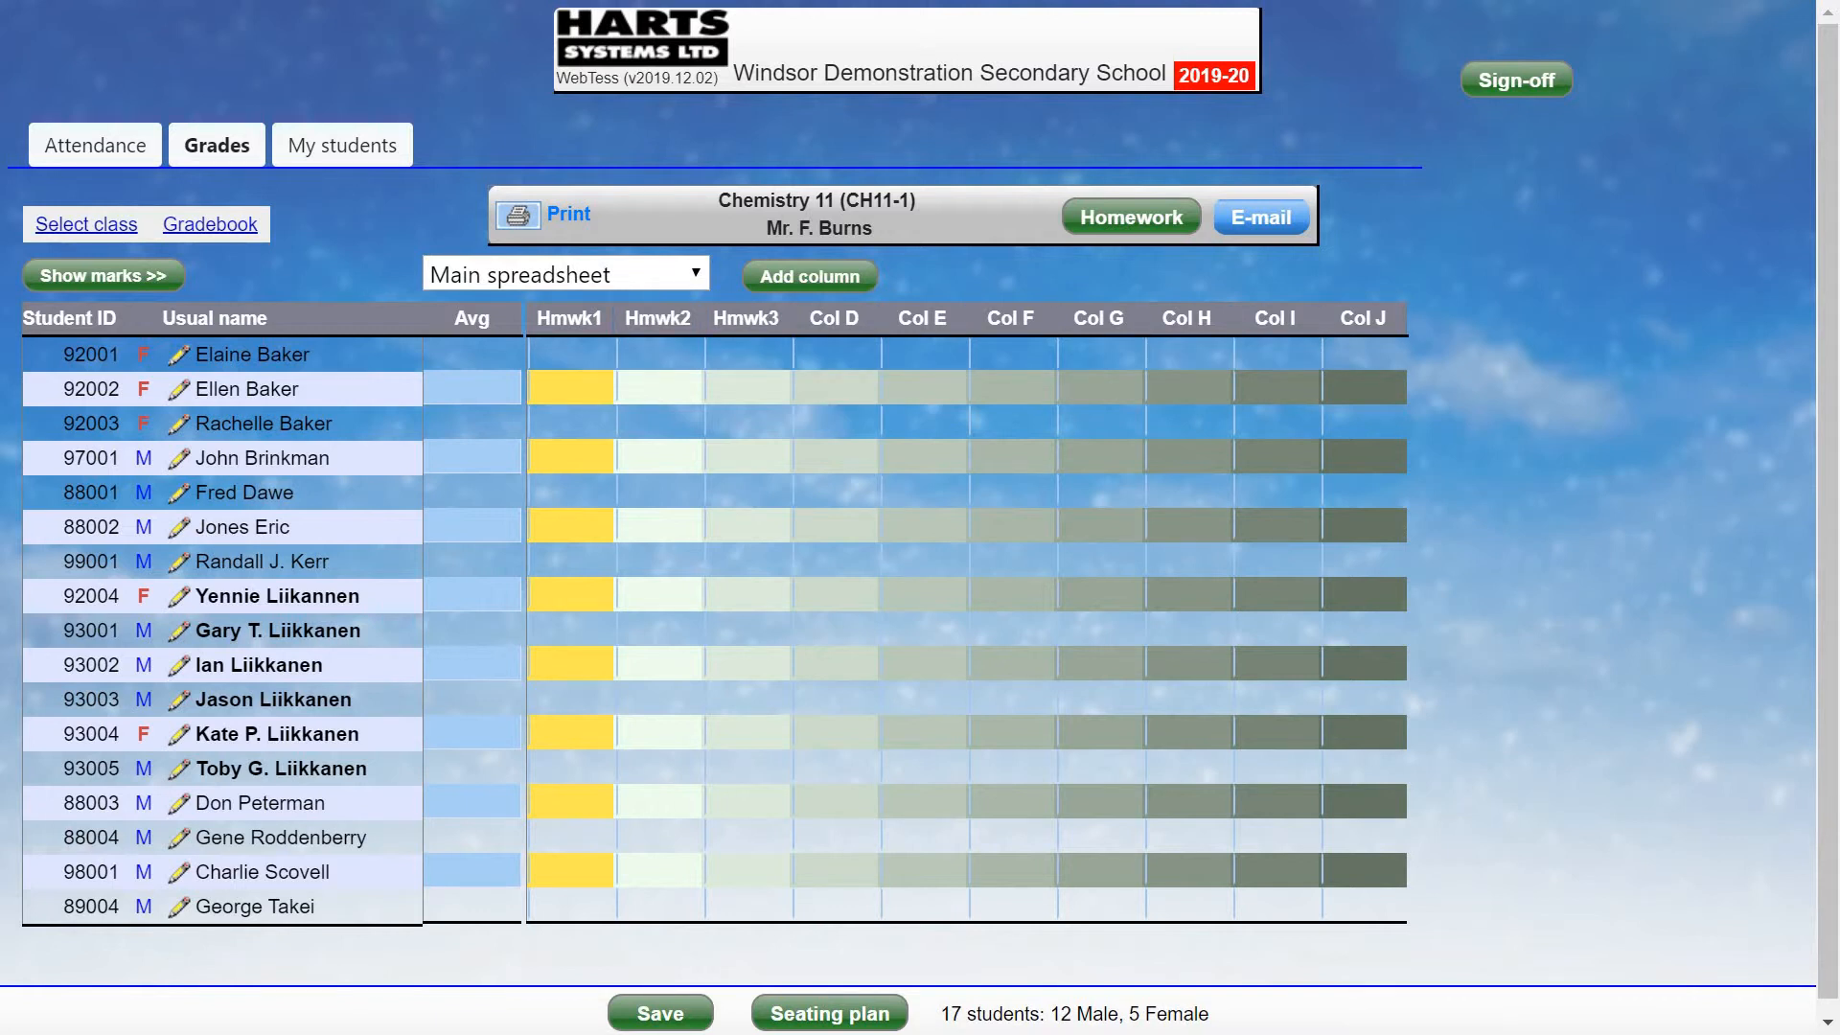
left_click(570, 354)
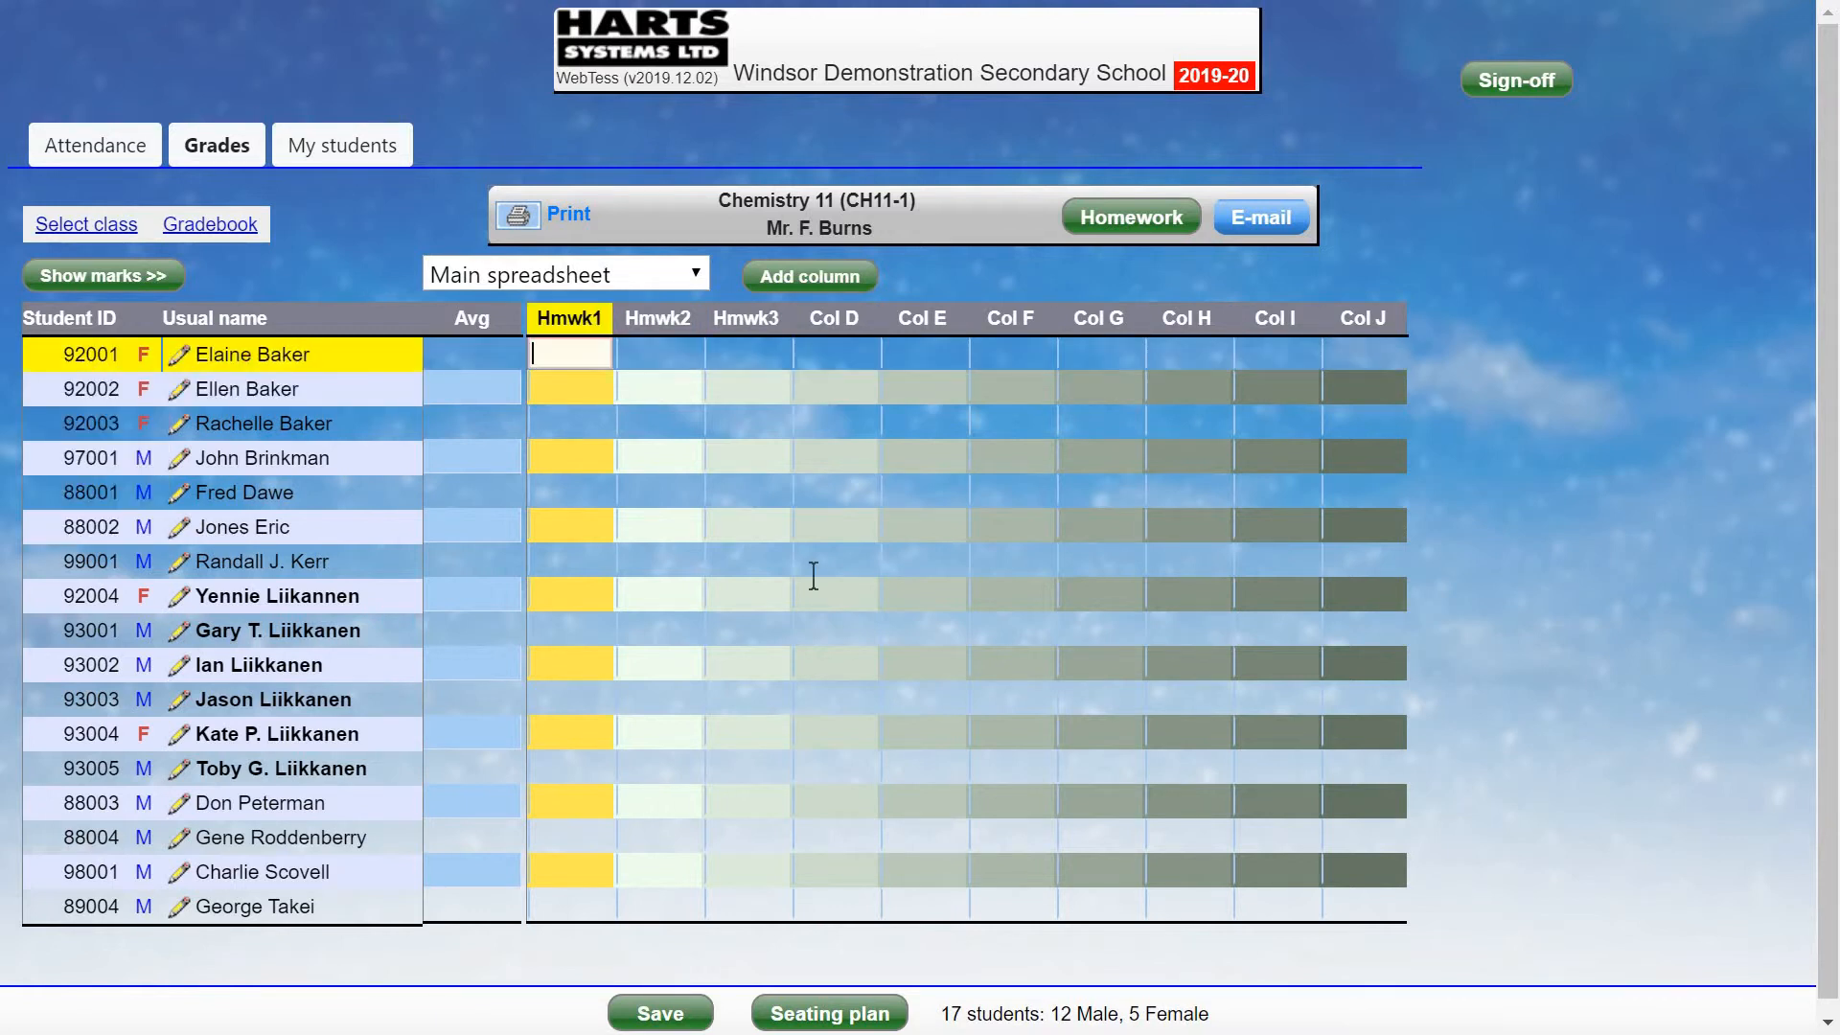
type("12")
key("Return")
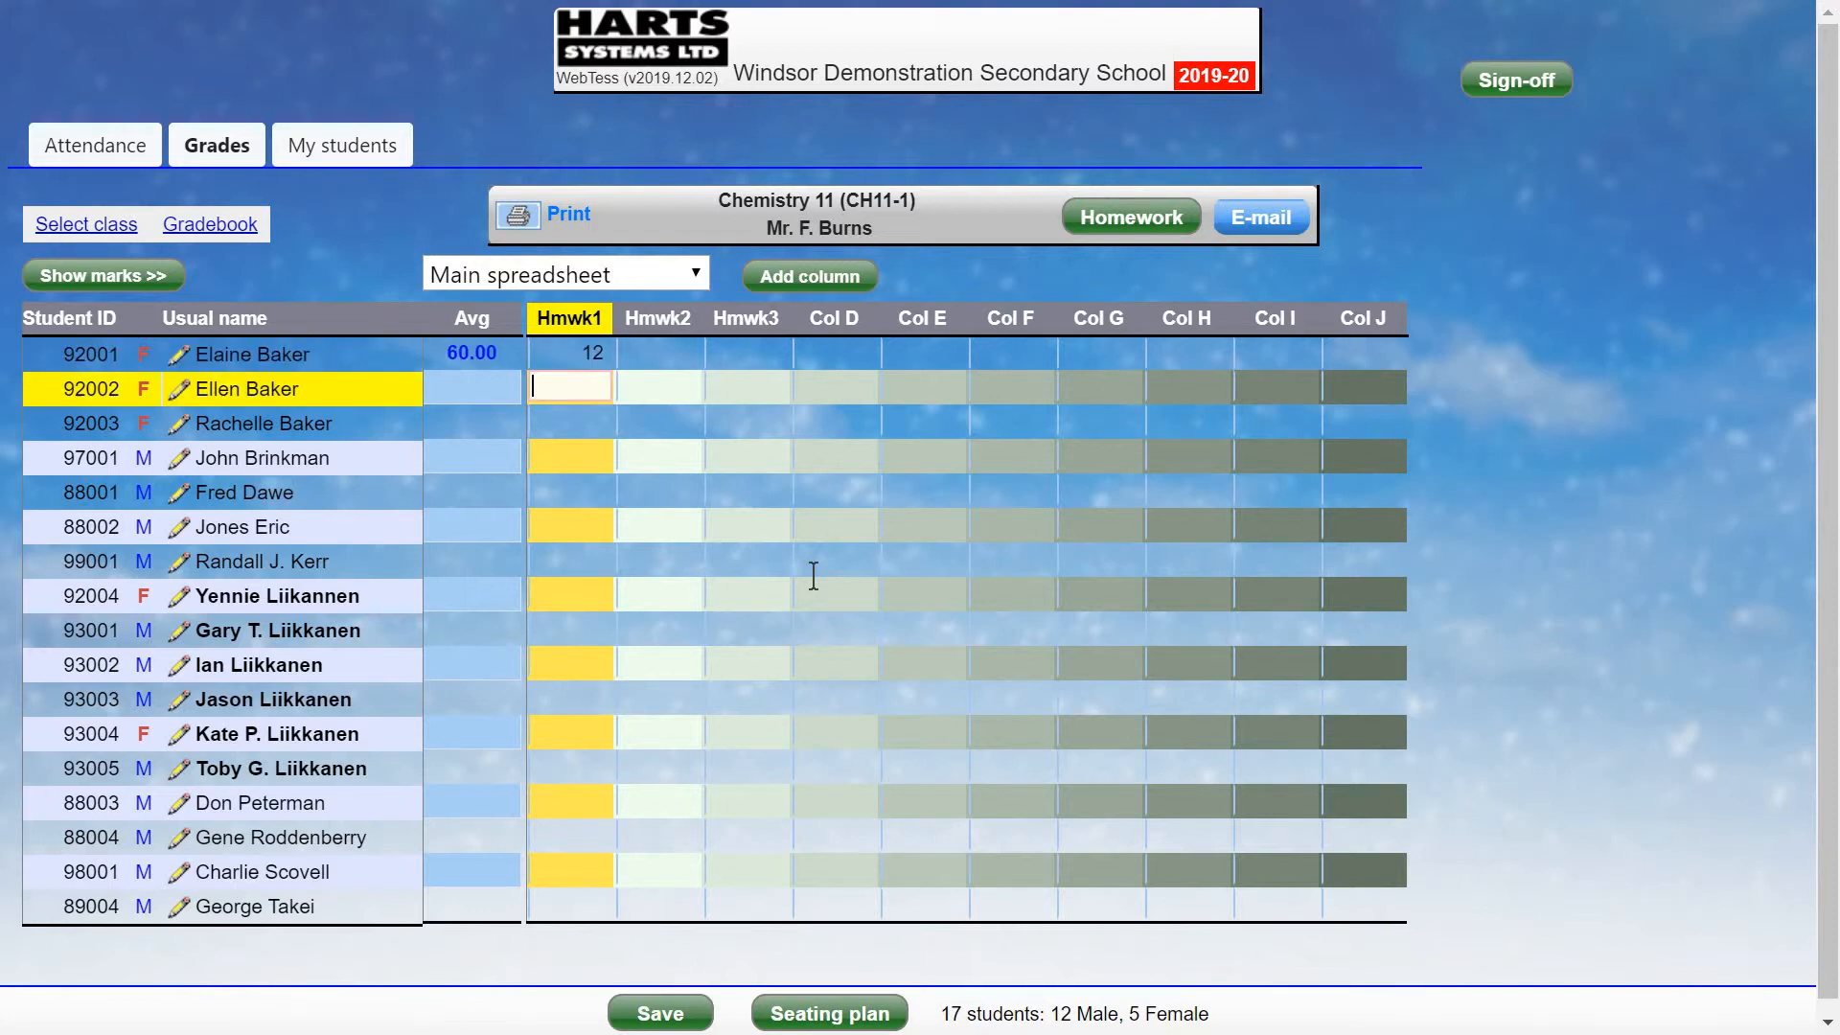
type("15")
key("Return")
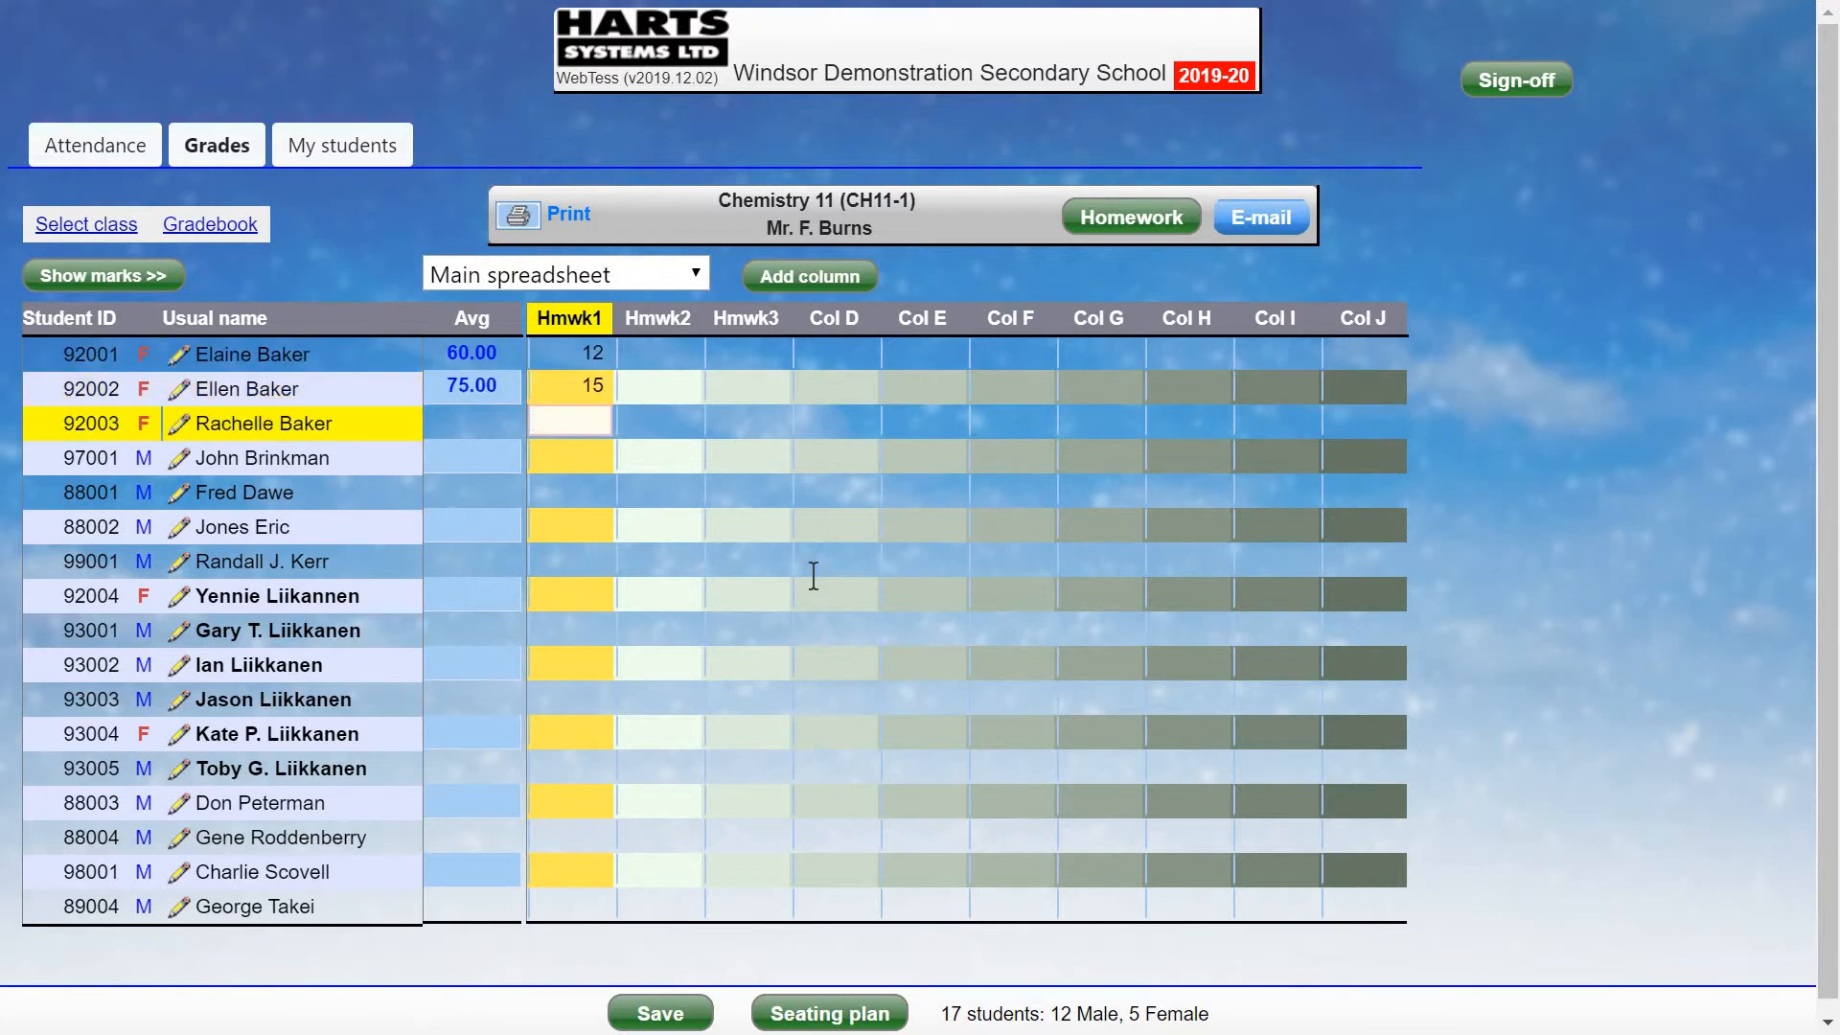
type("16")
key("Return")
type("18")
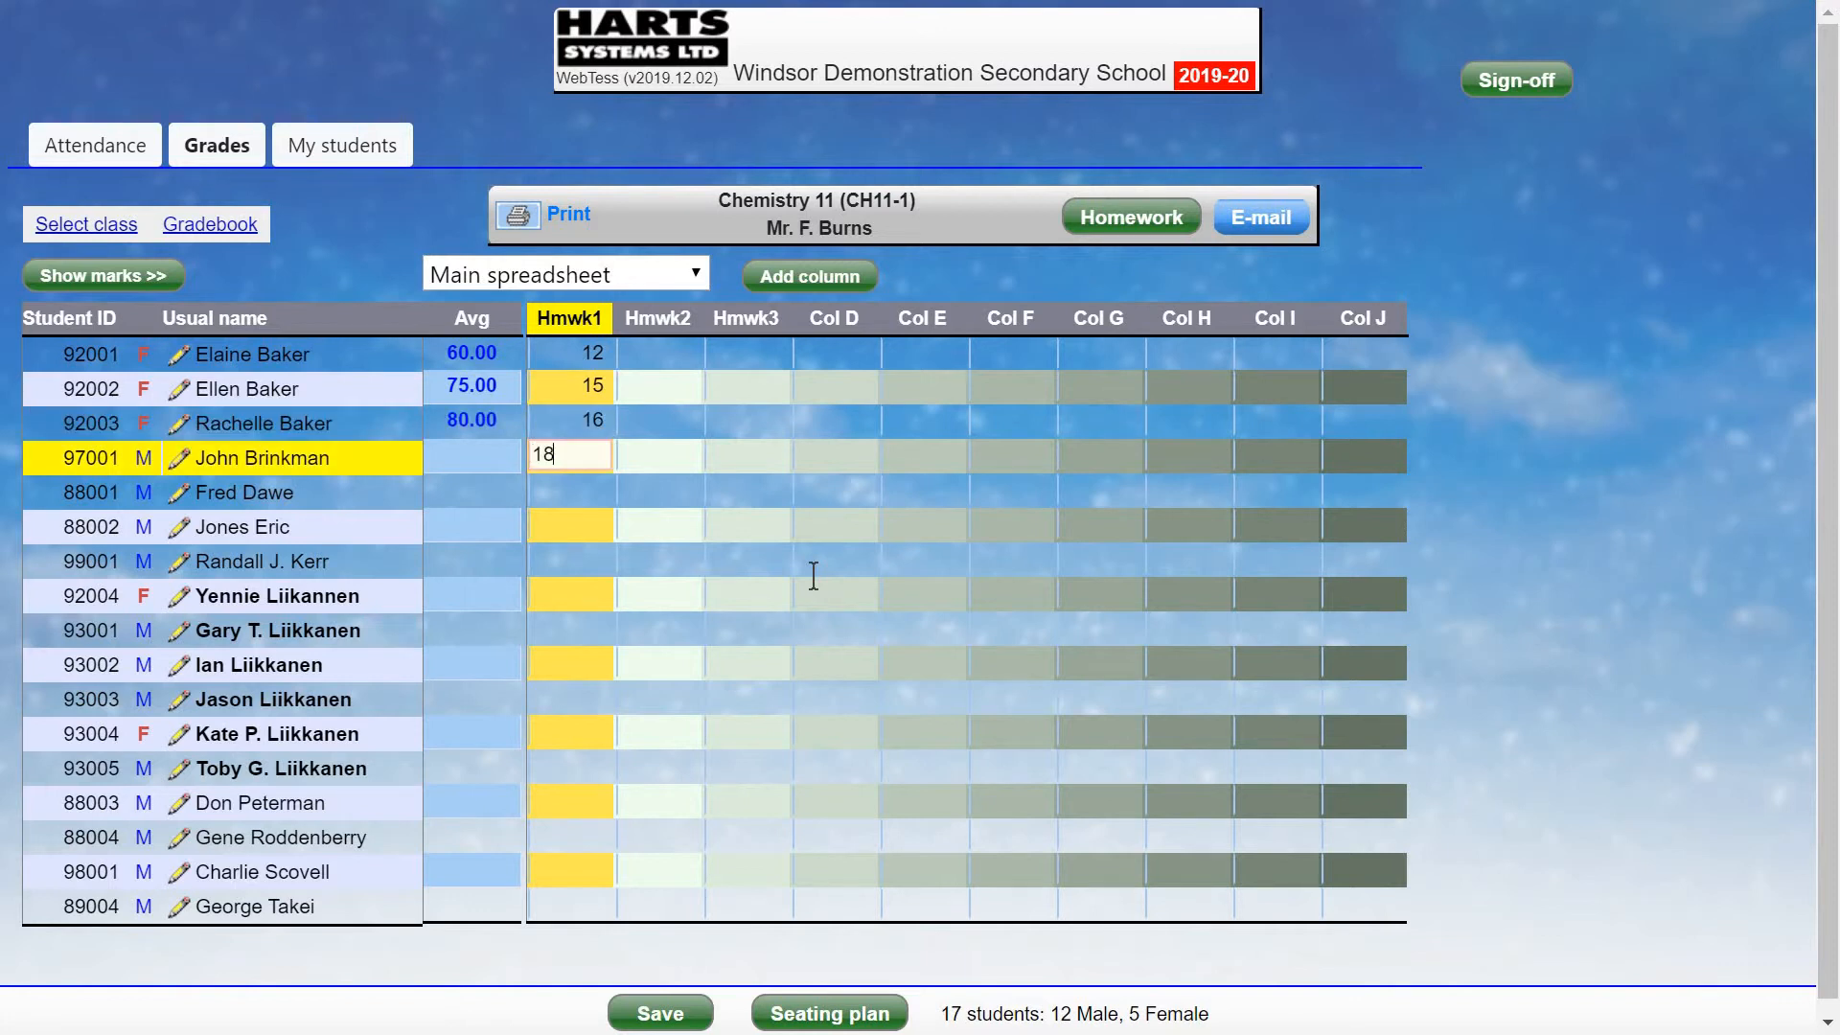
key("Return")
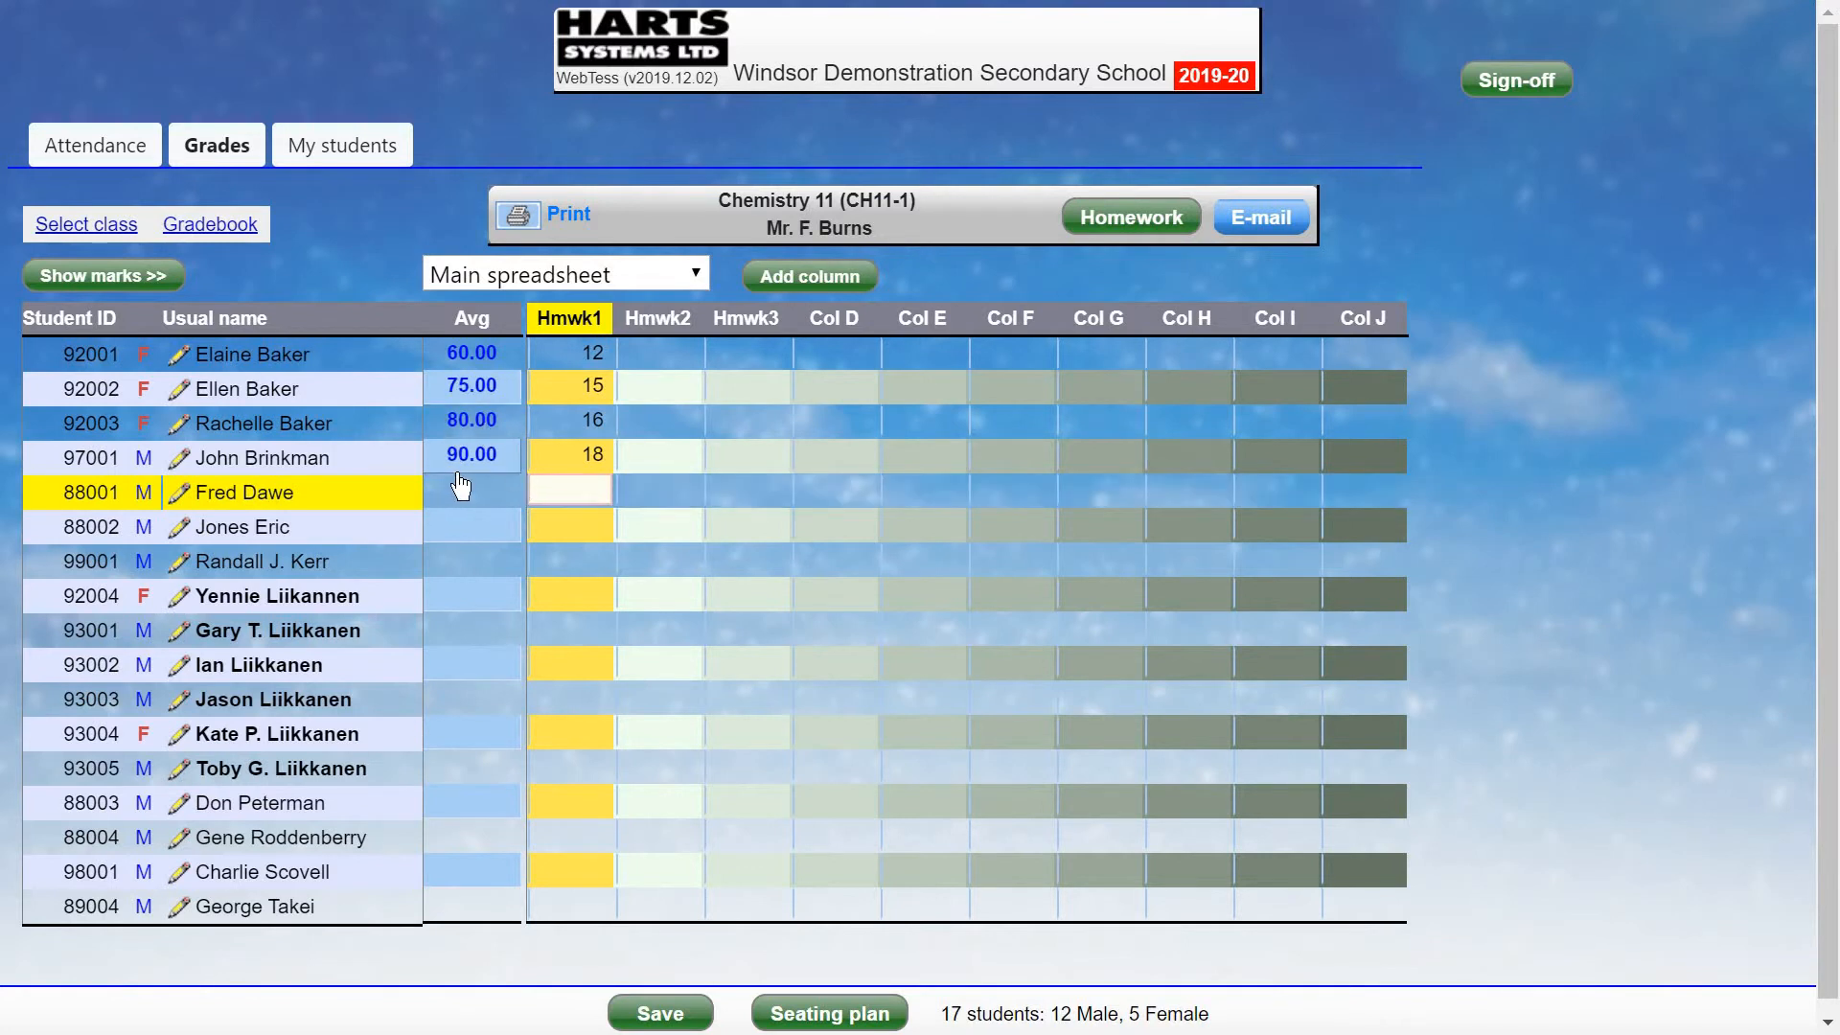
Enter Hmwk2 marks 22, 23 and 23, leaving the third student's Hmwk2 blank.
left_click(679, 355)
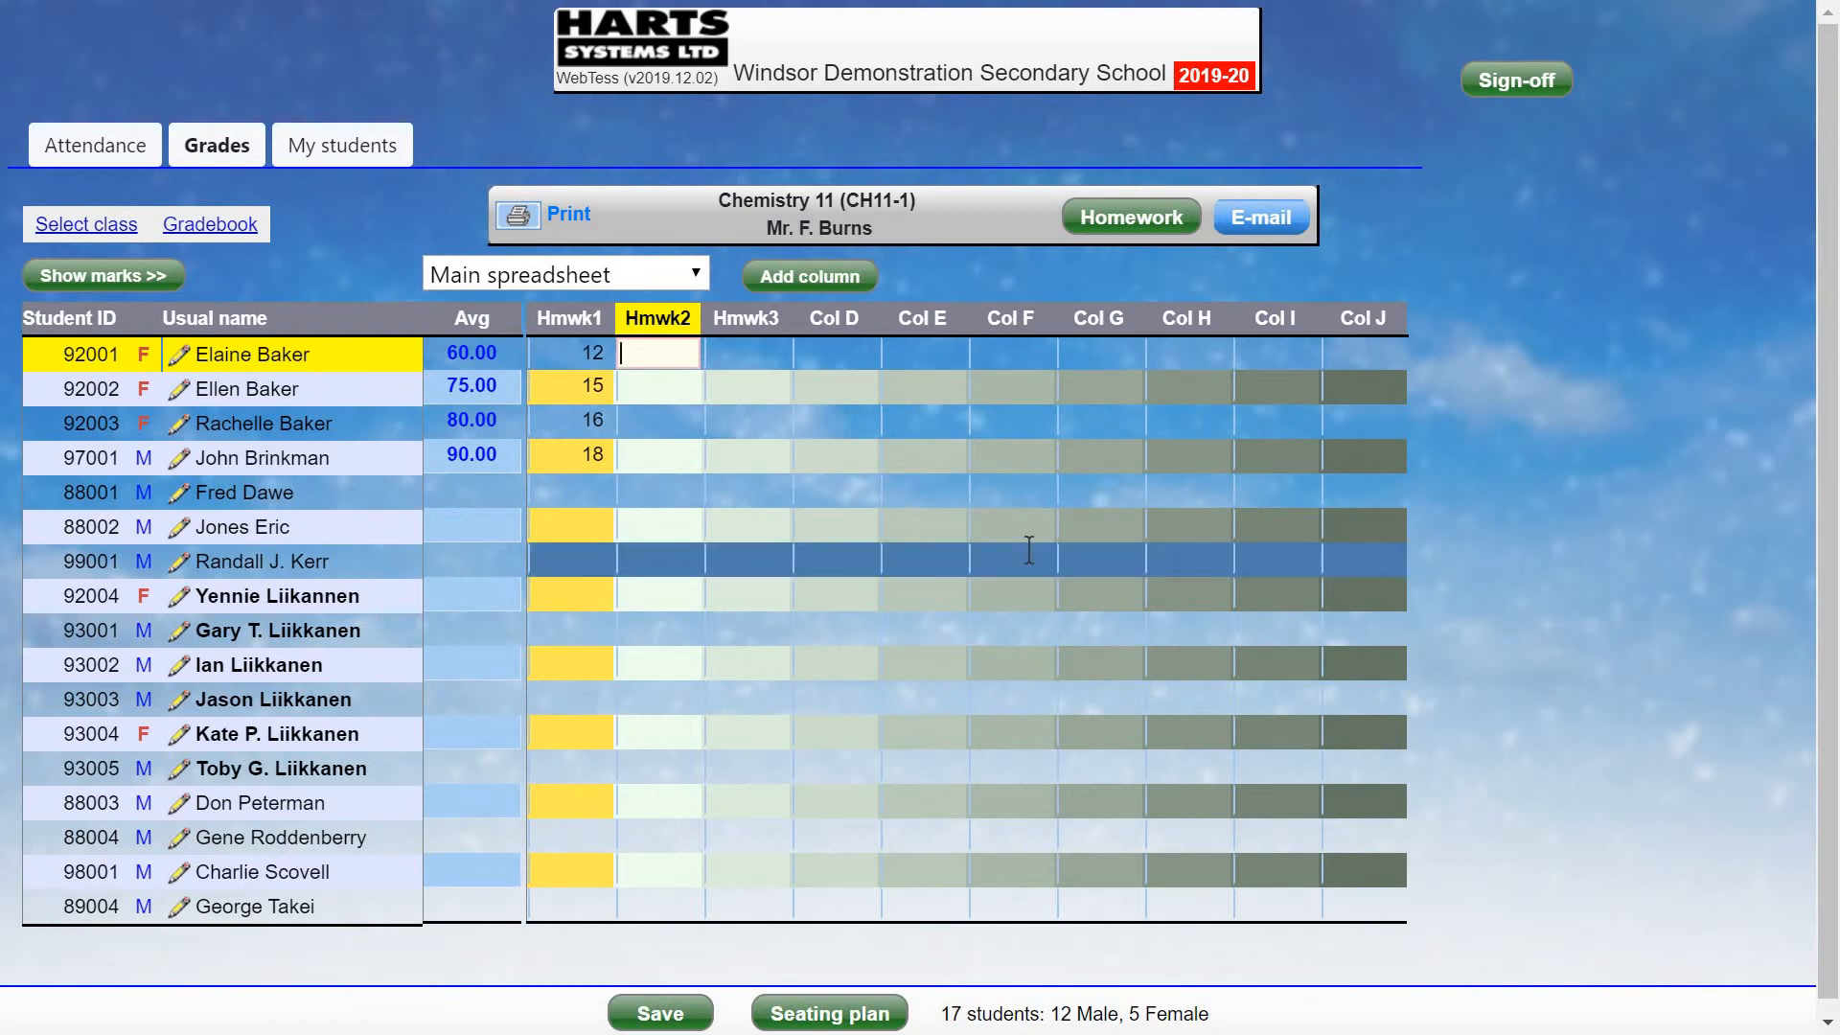
type("22")
key("Return")
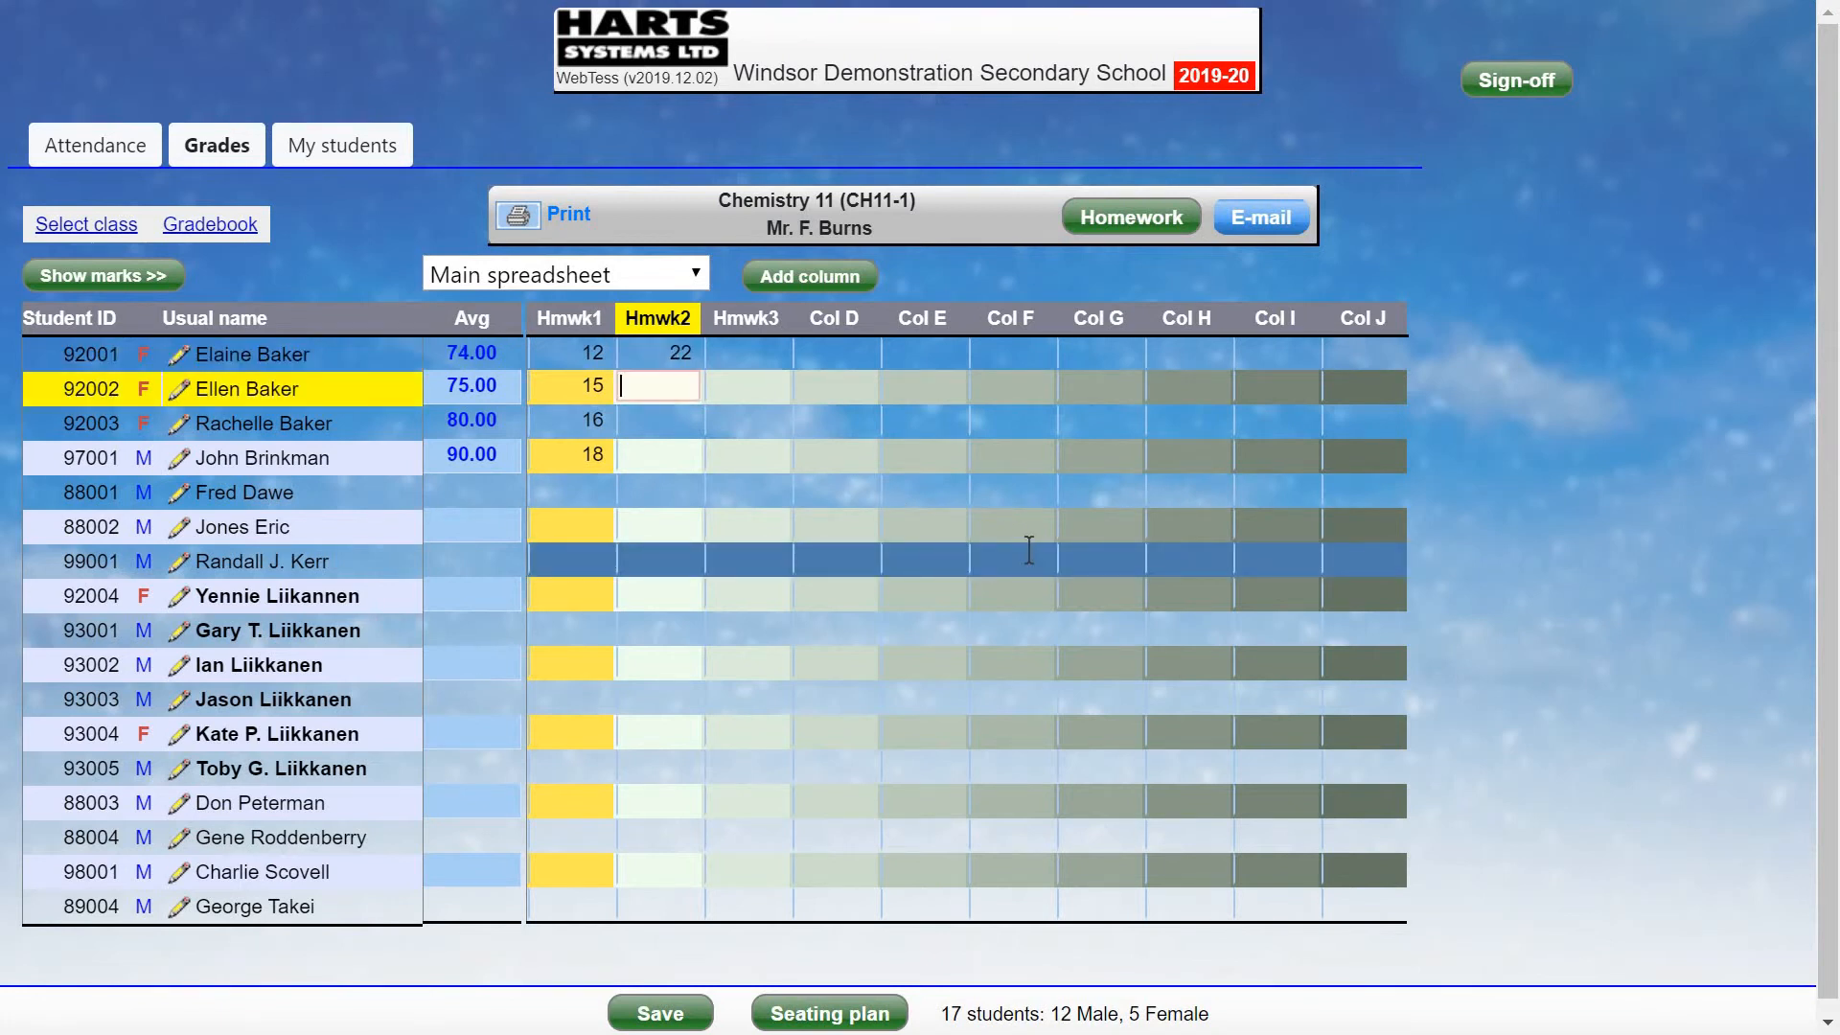
type("23")
key("Return")
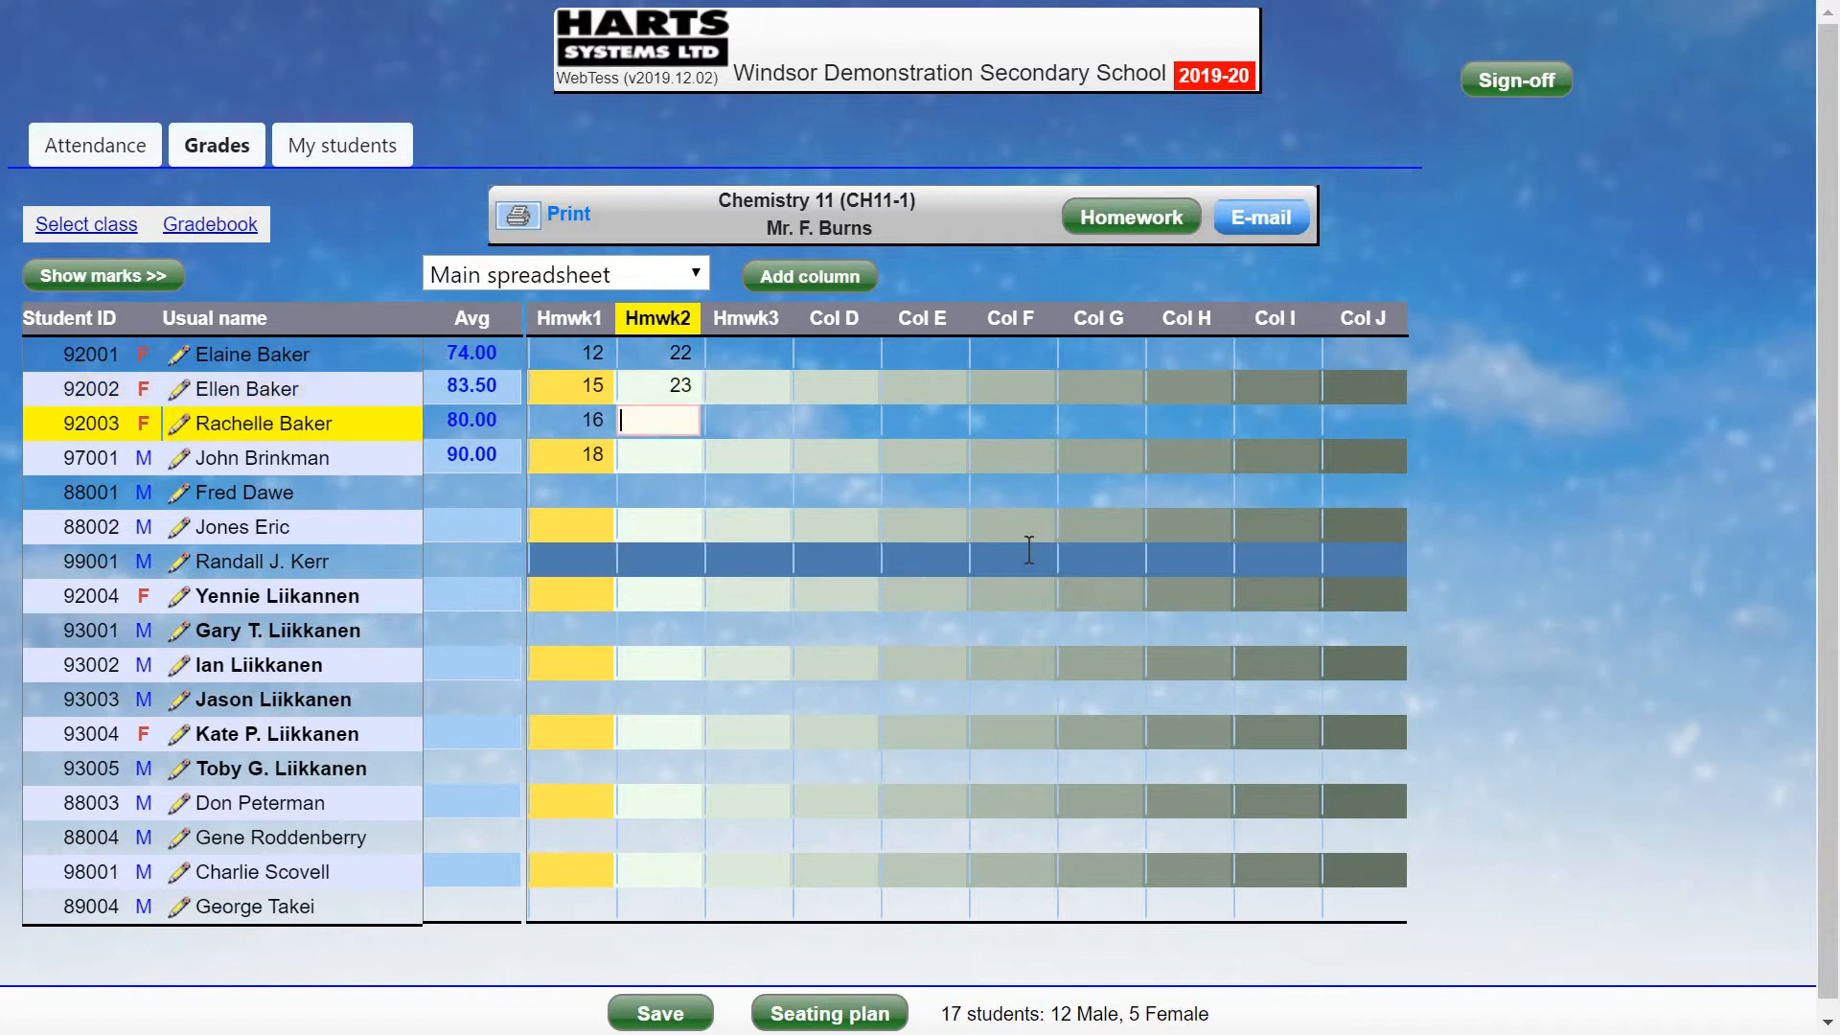
type("24")
key("Return")
type("23")
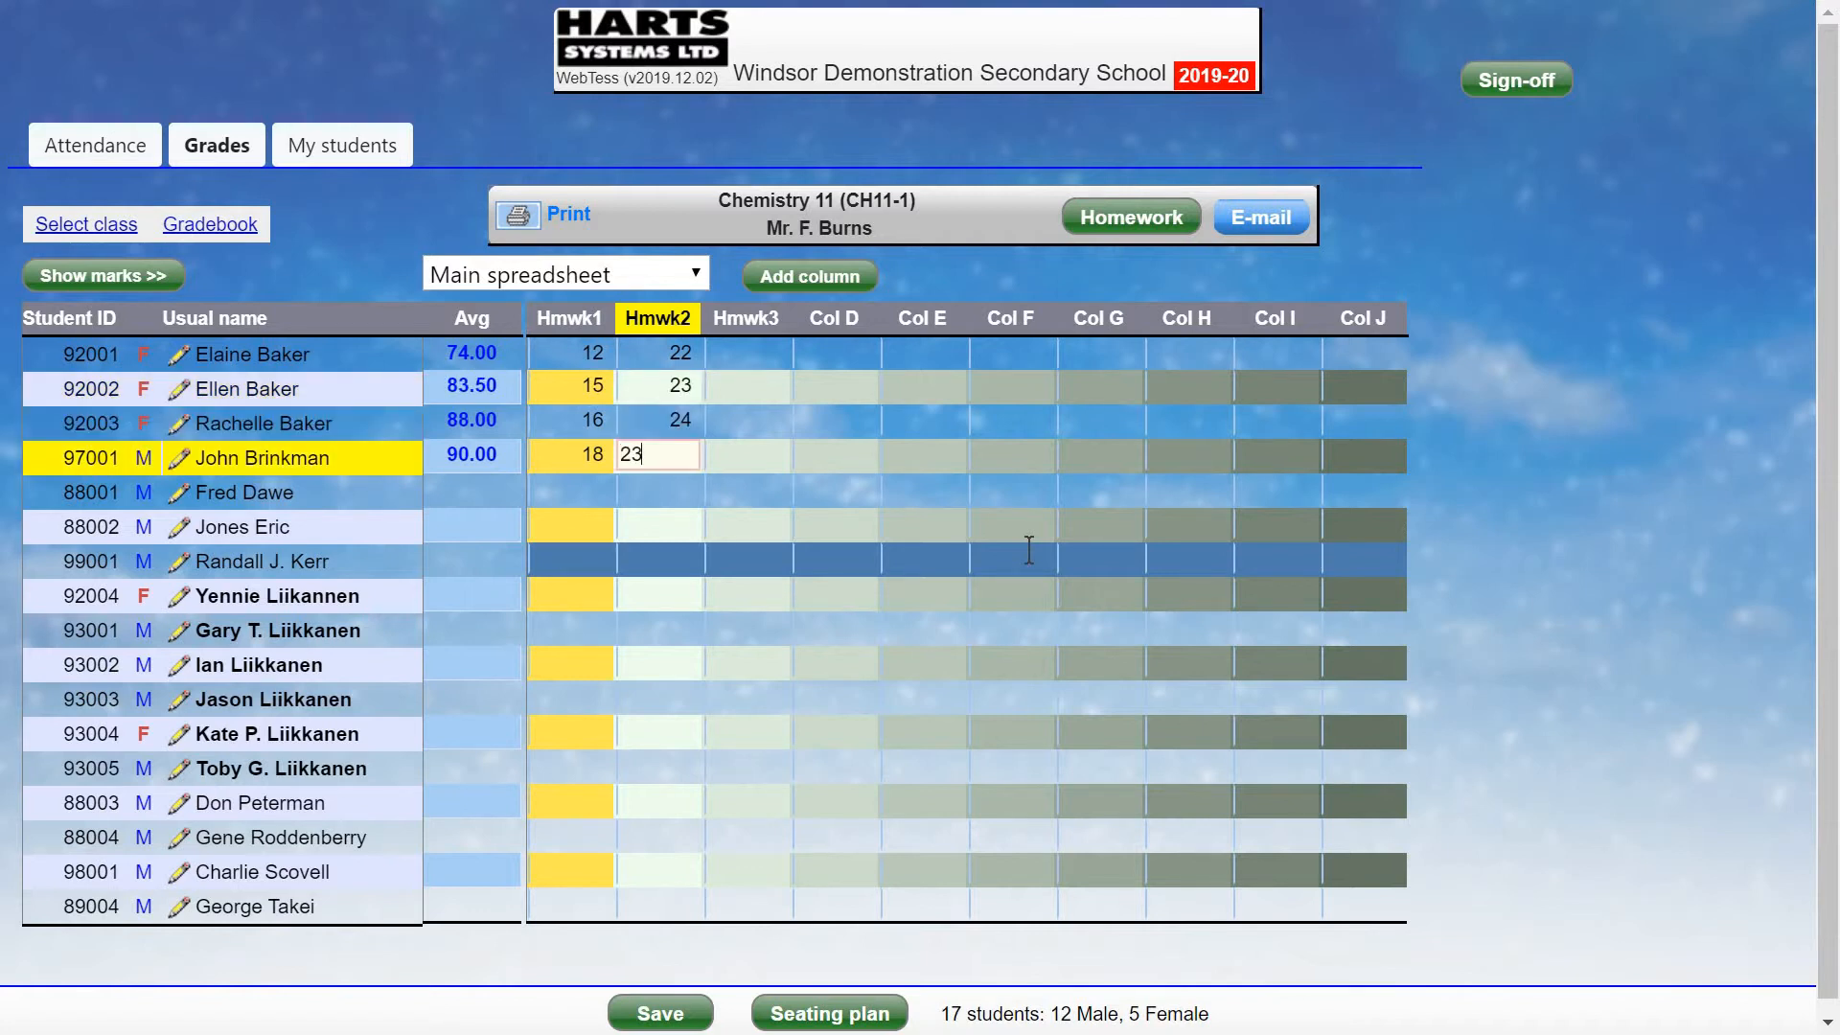
key("Return")
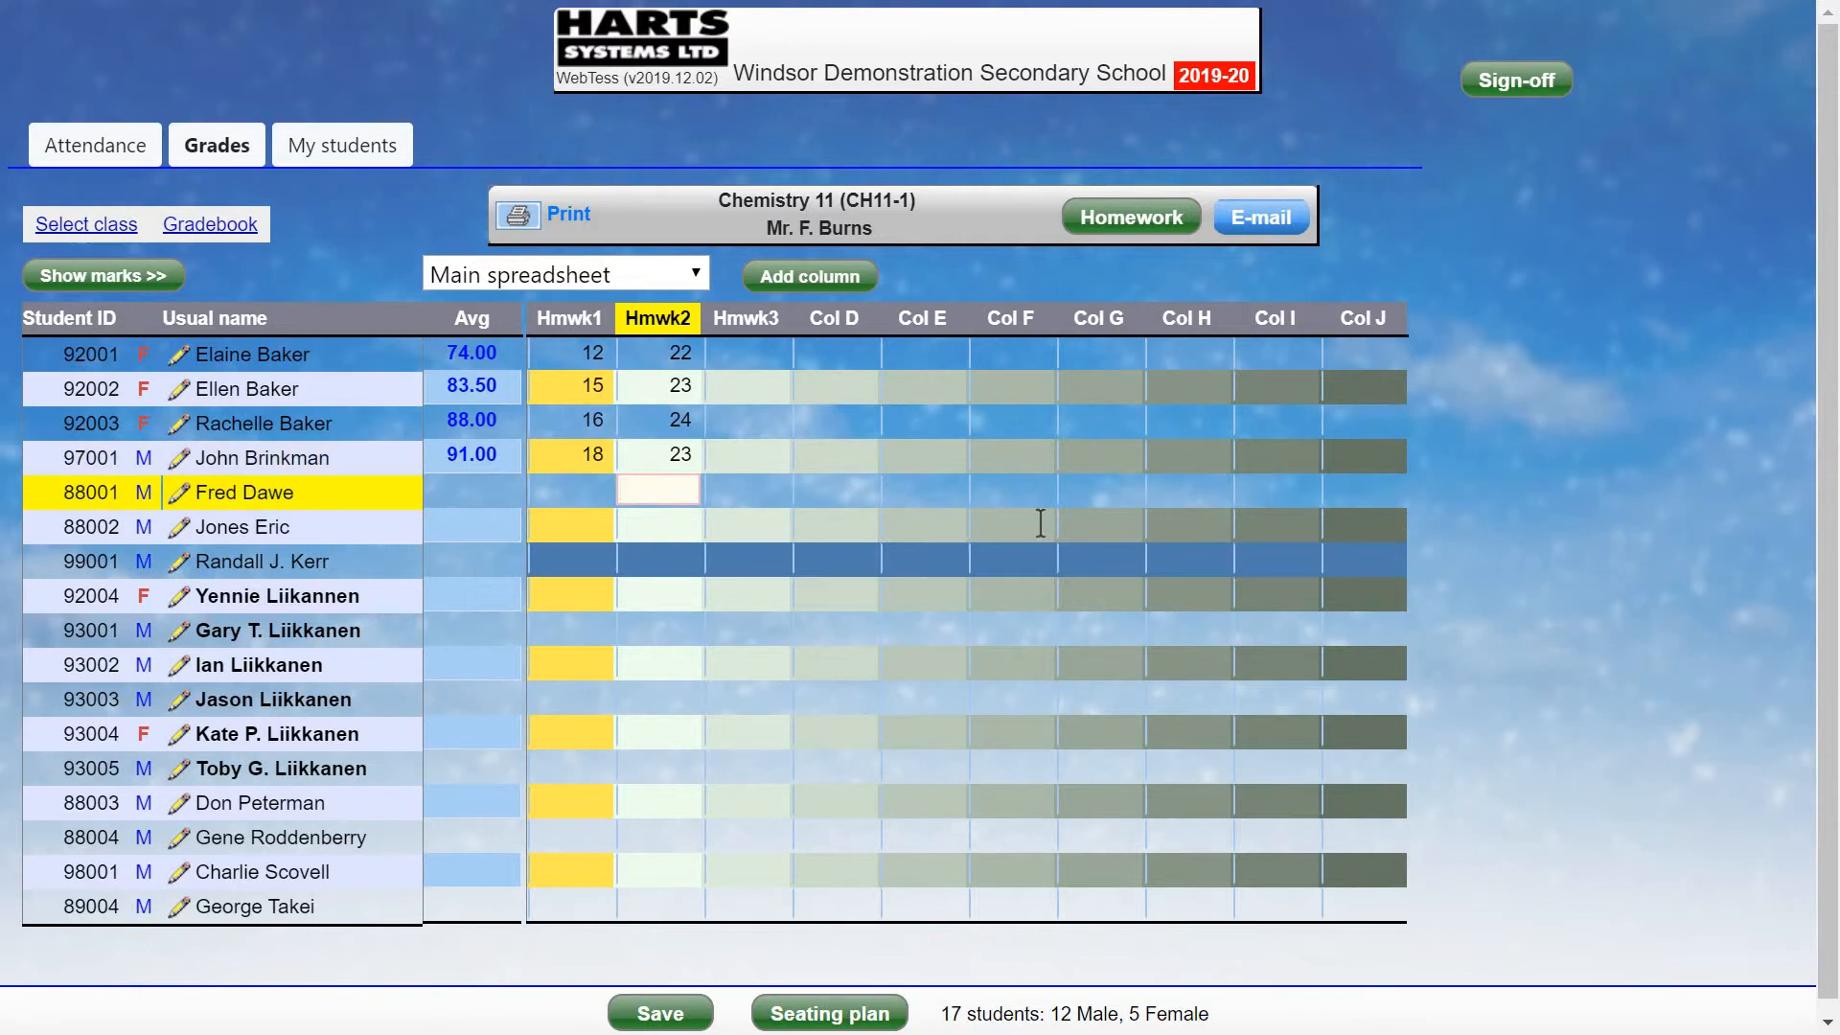
key("Up")
key("Up")
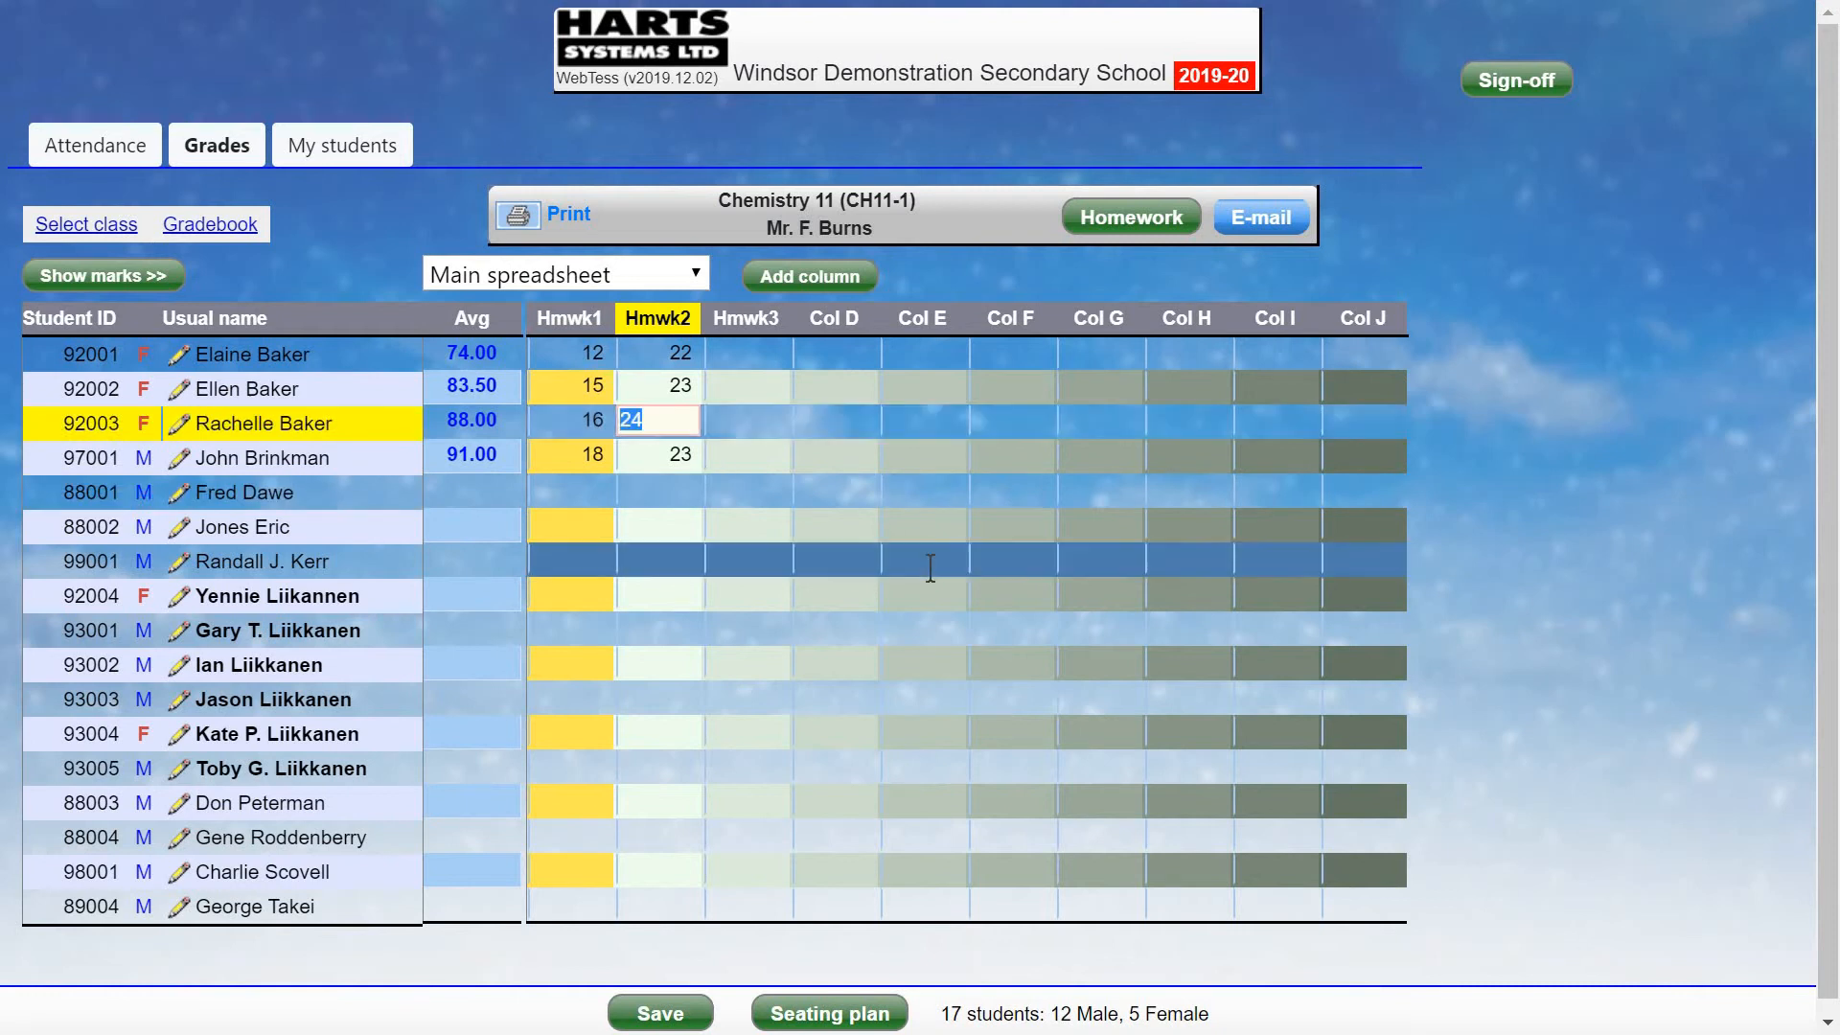
key("Delete")
key("Return")
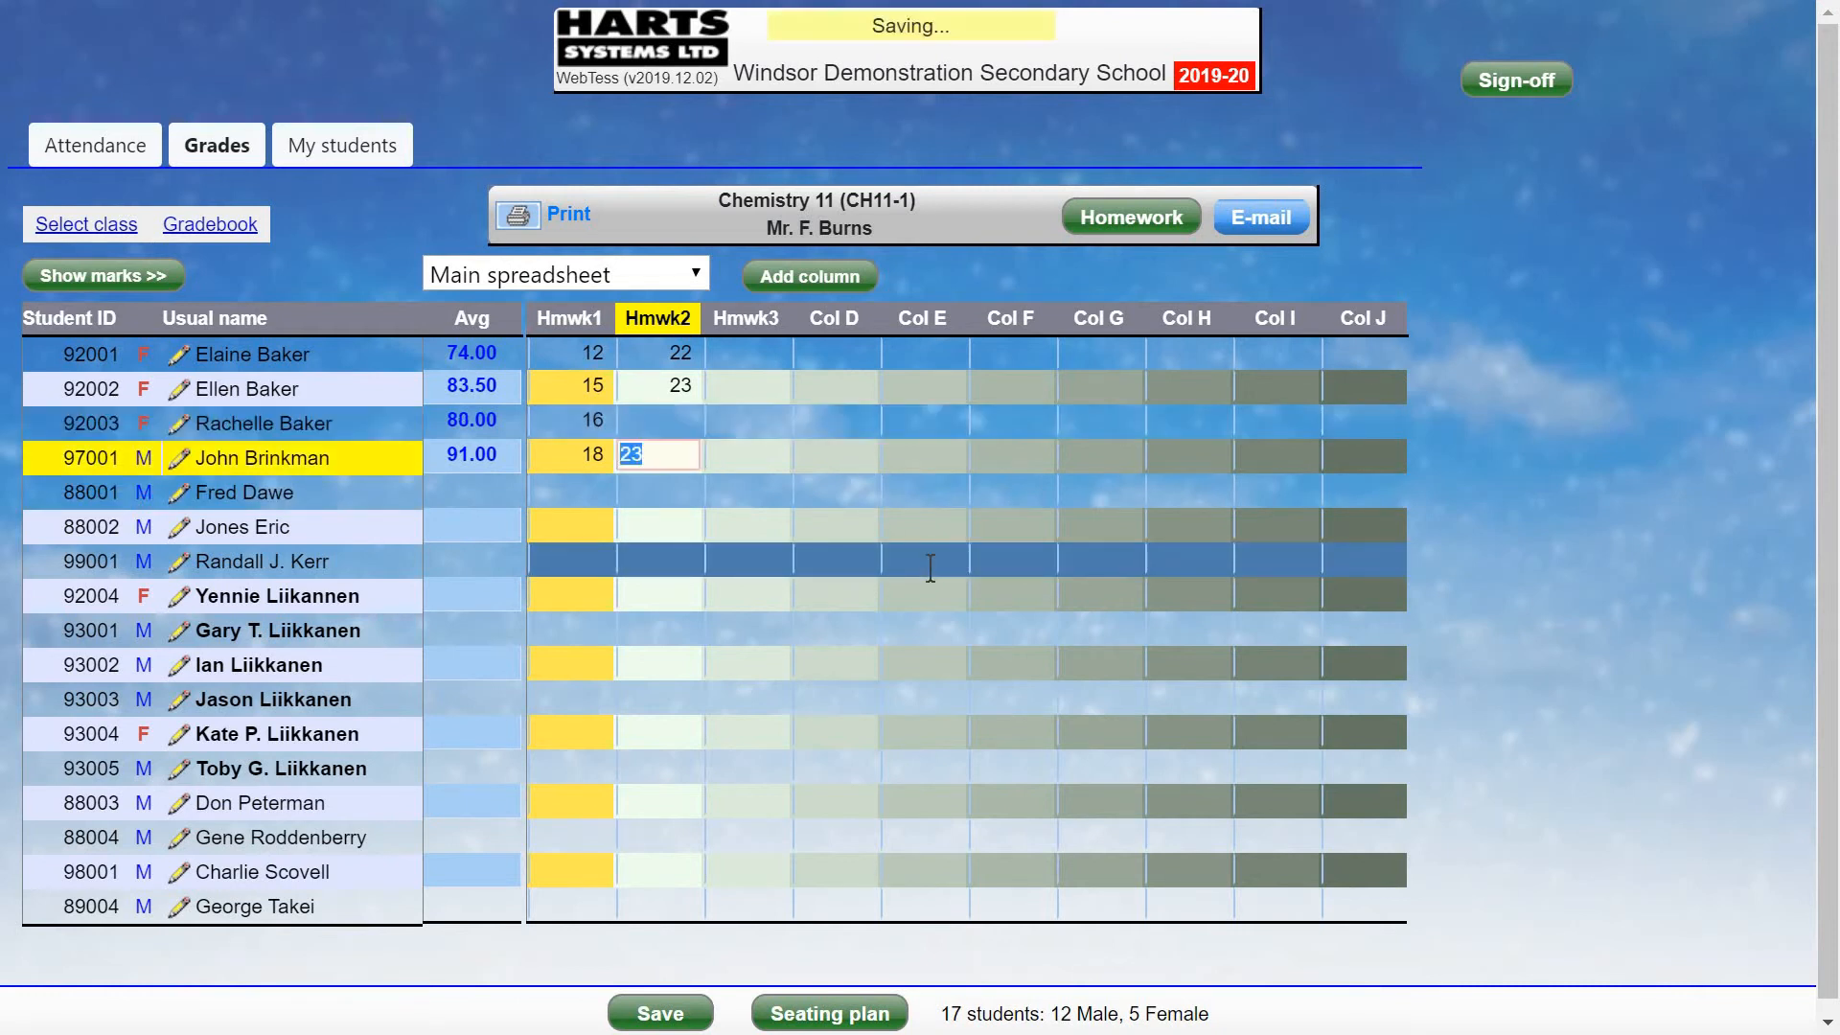
Enter Hmwk3 marks 45, 48, 44 and 46 for the first four students.
left_click(760, 355)
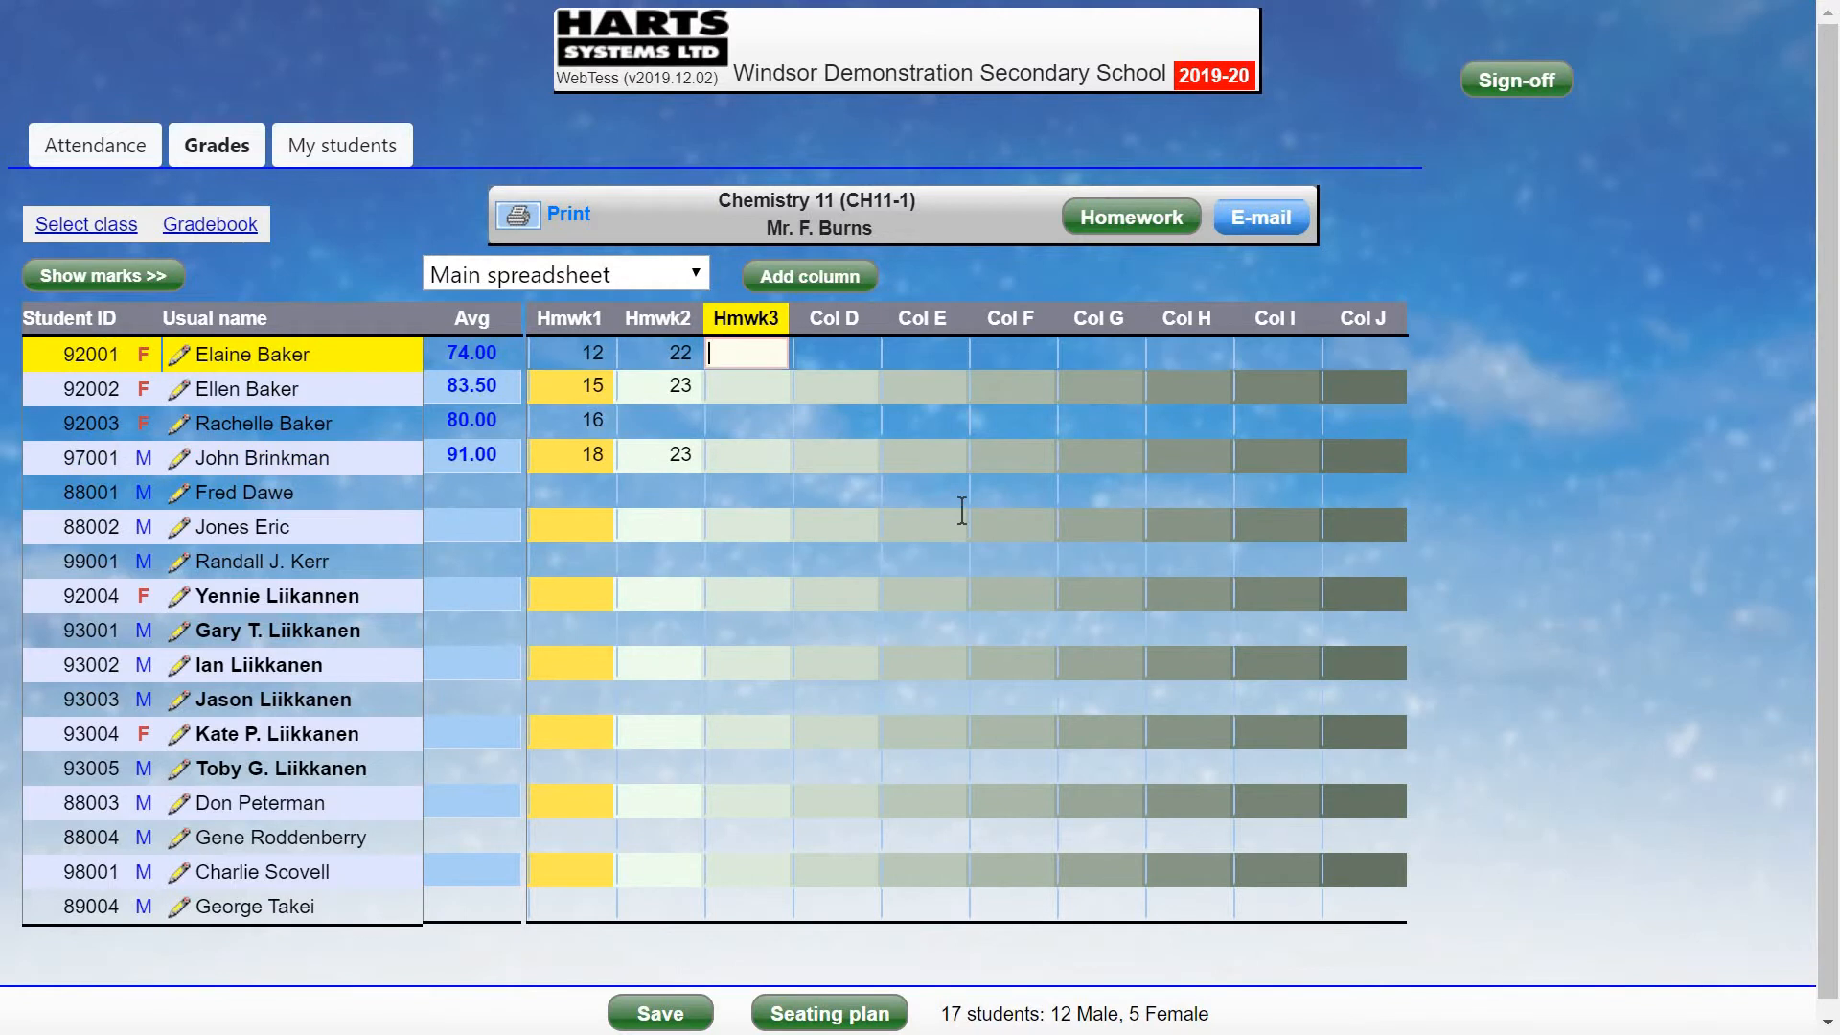
type("45")
key("Return")
type("48")
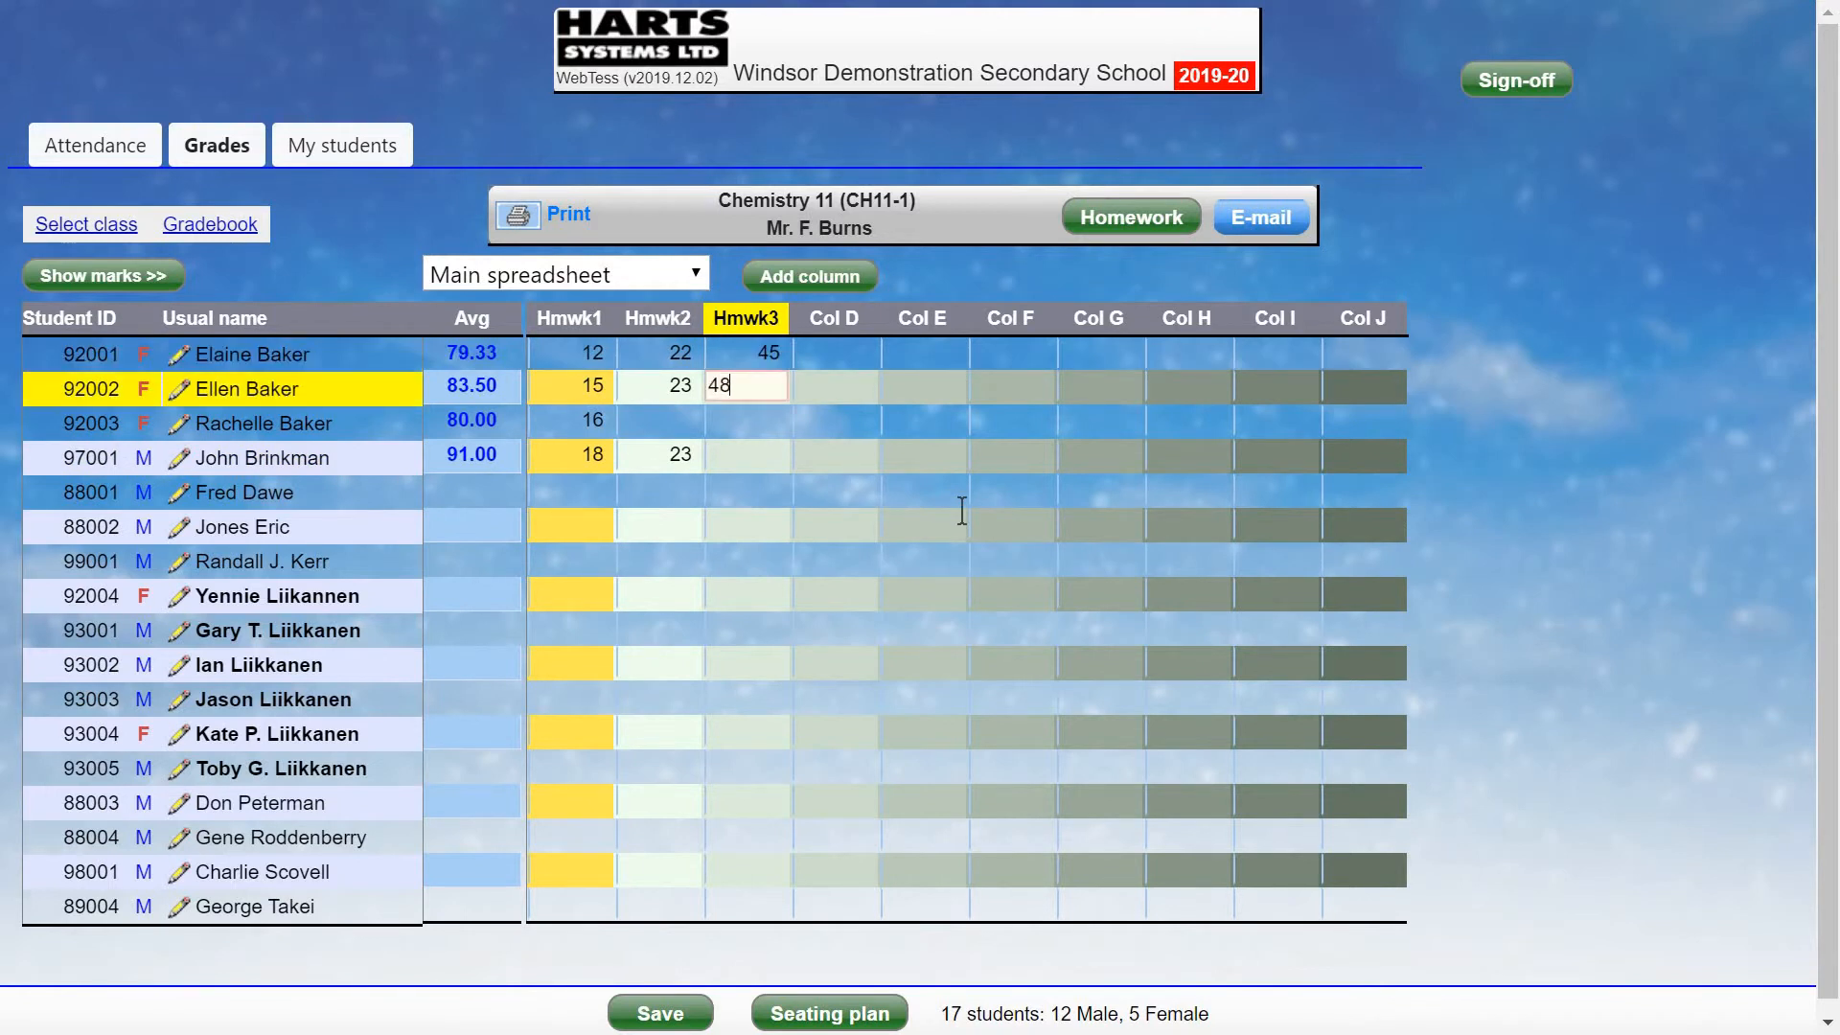
key("Return")
type("44")
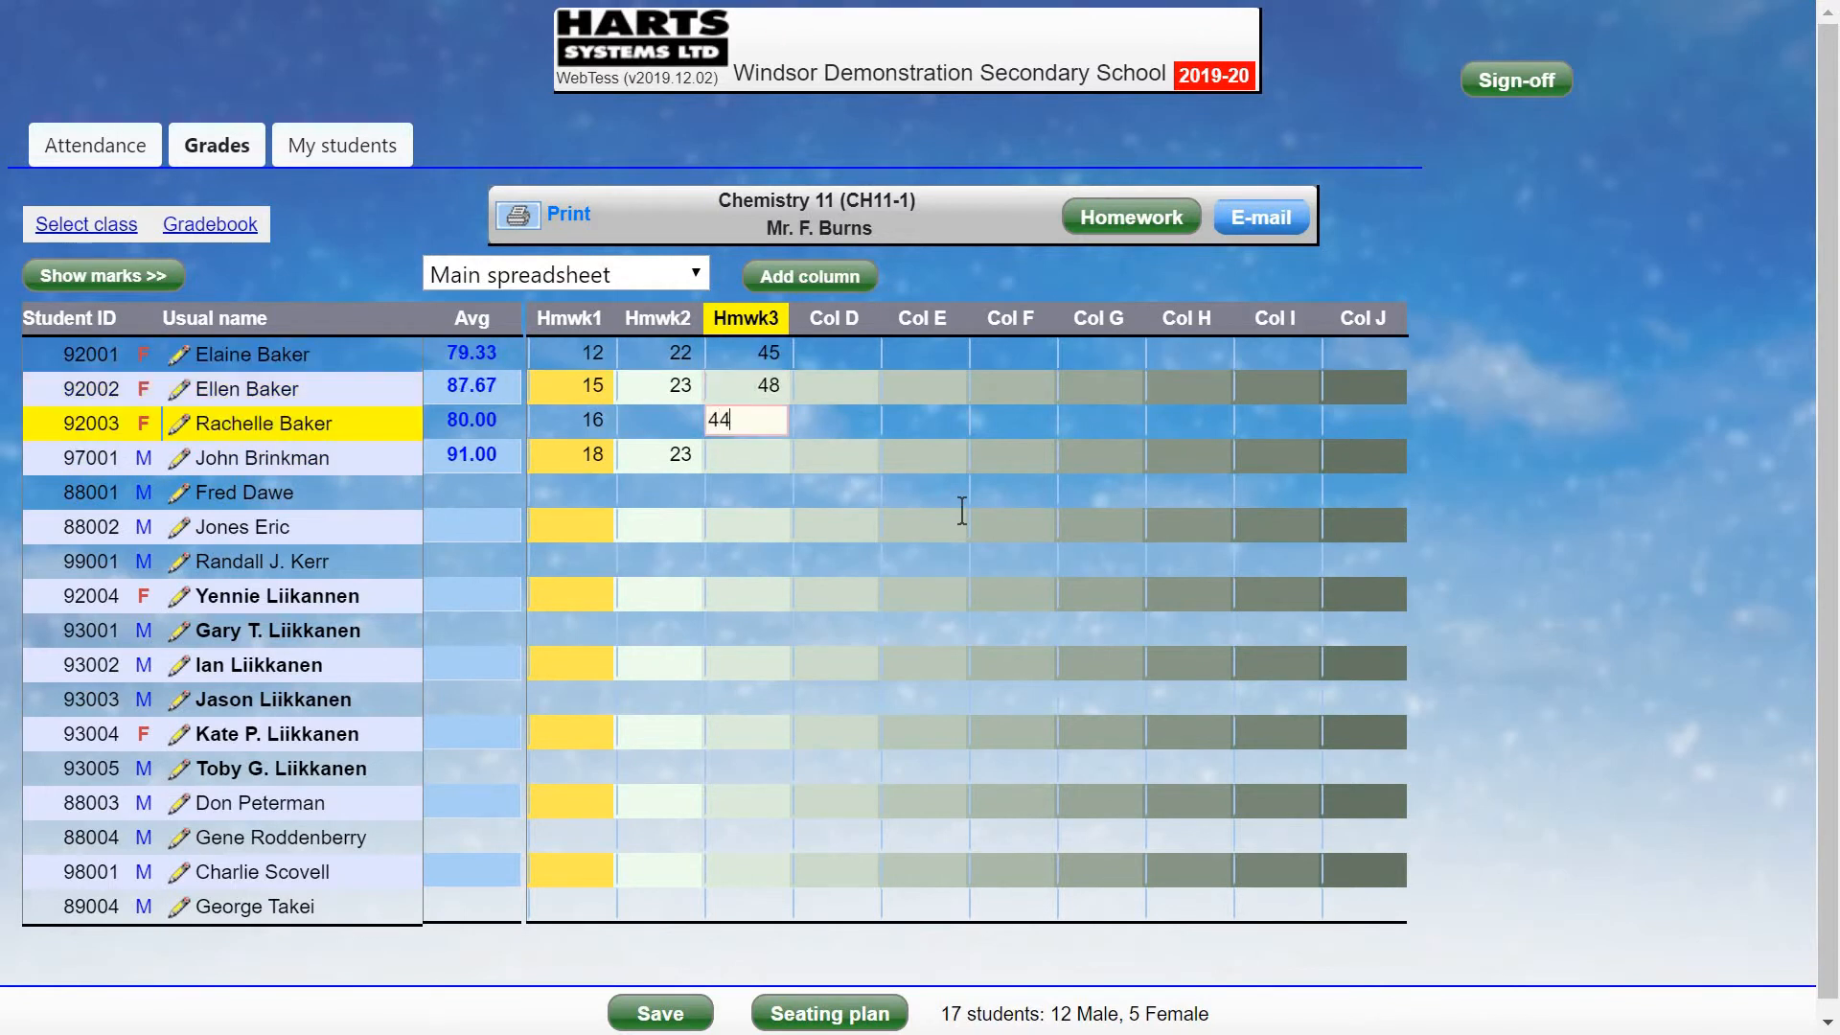
key("Return")
type("46")
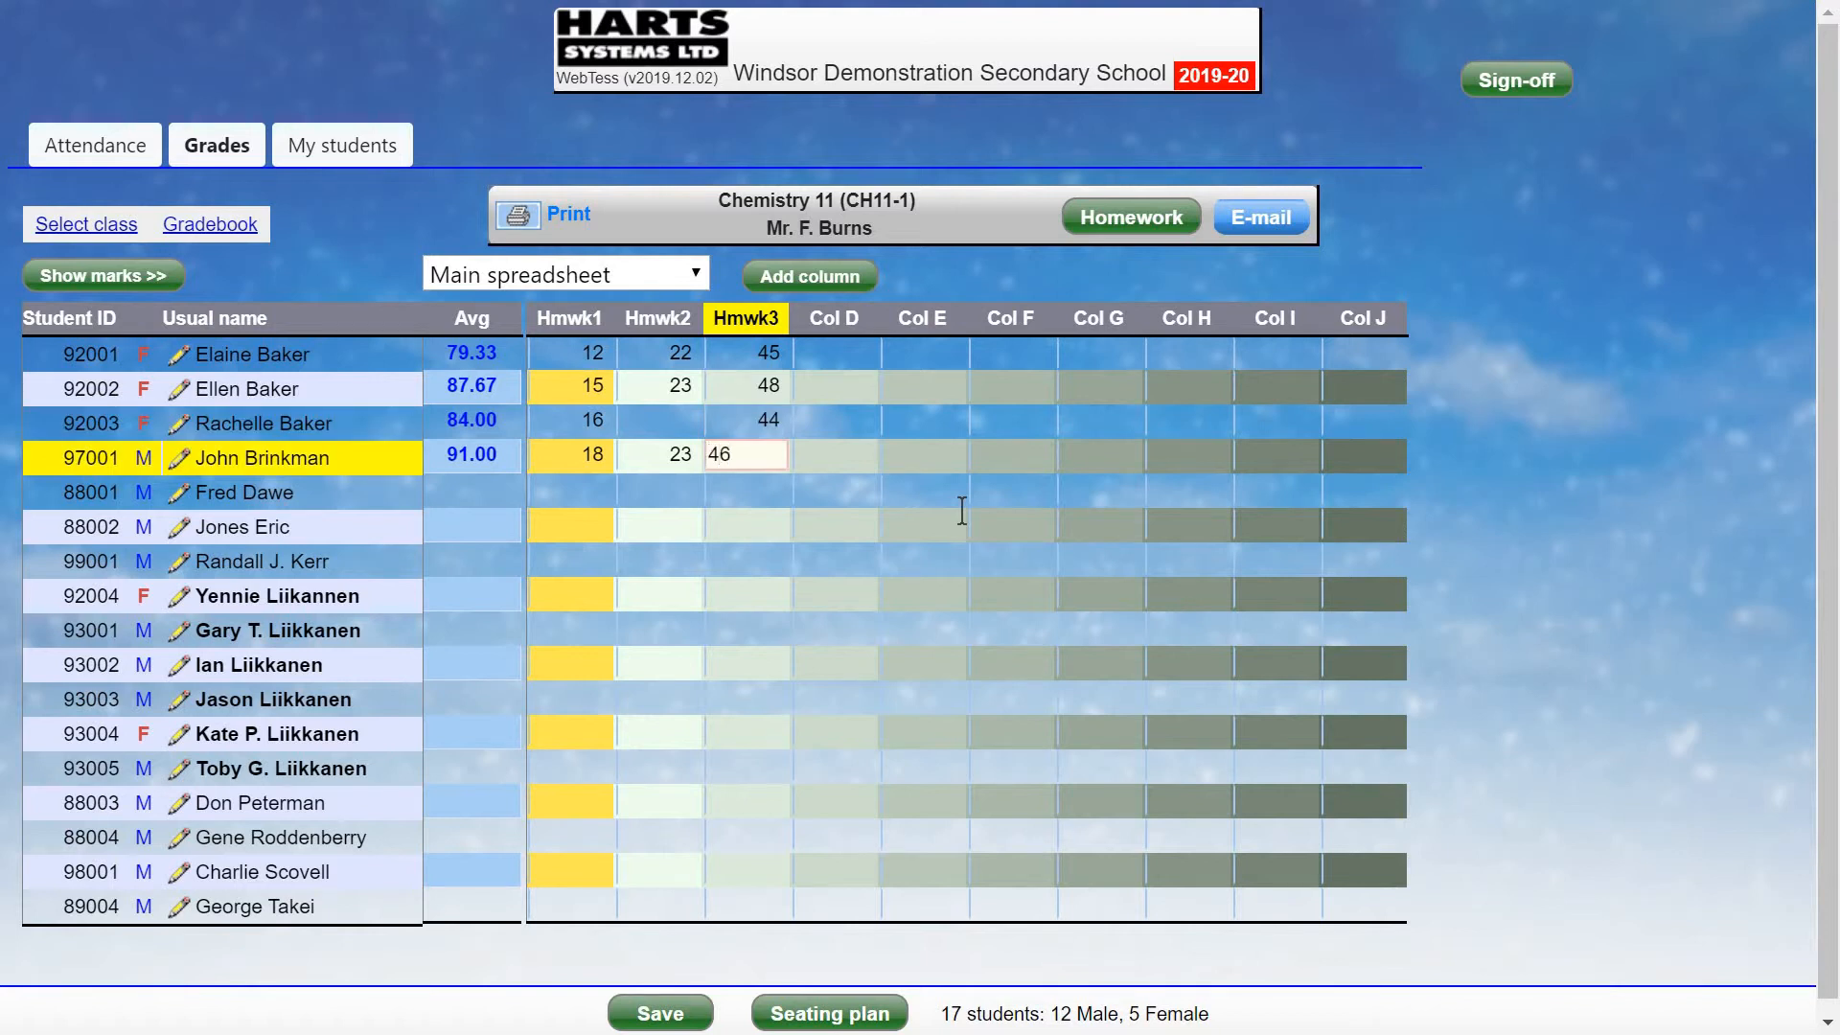
key("Return")
key("Return")
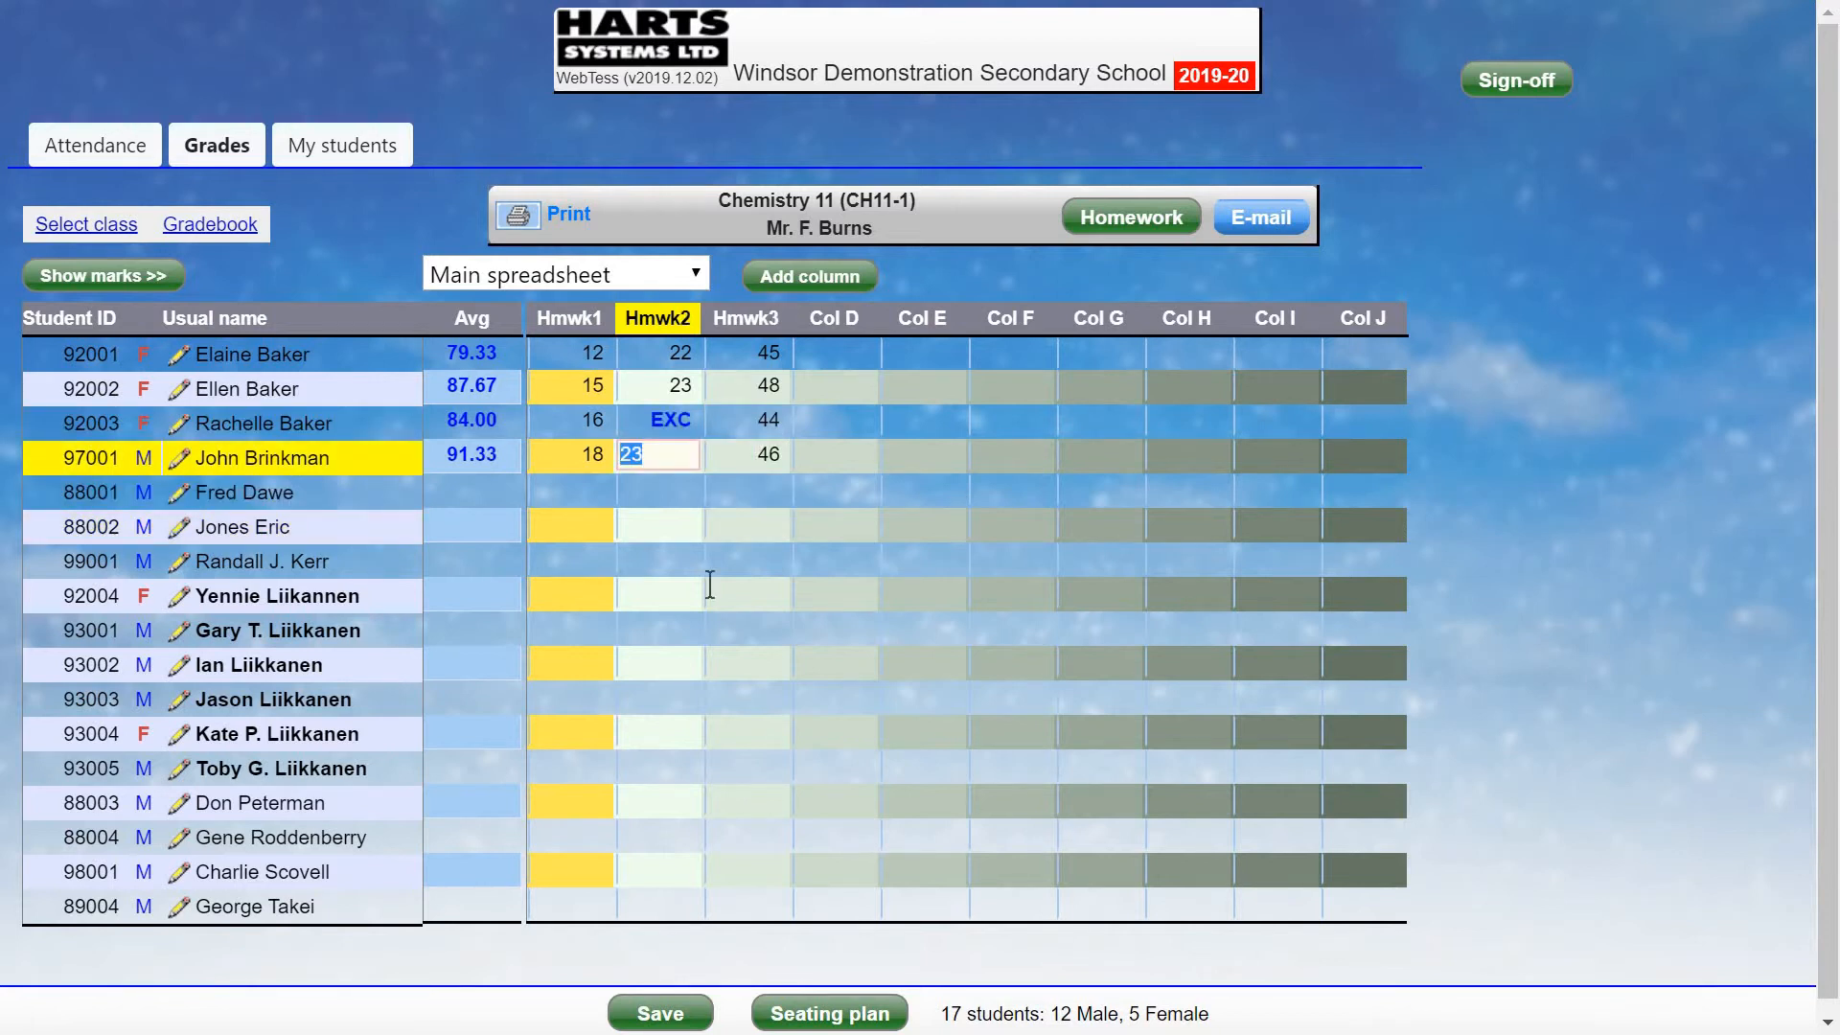
Mark the third student's Hmwk2 as EXC and change their Hmwk3 to 0.
key("Up")
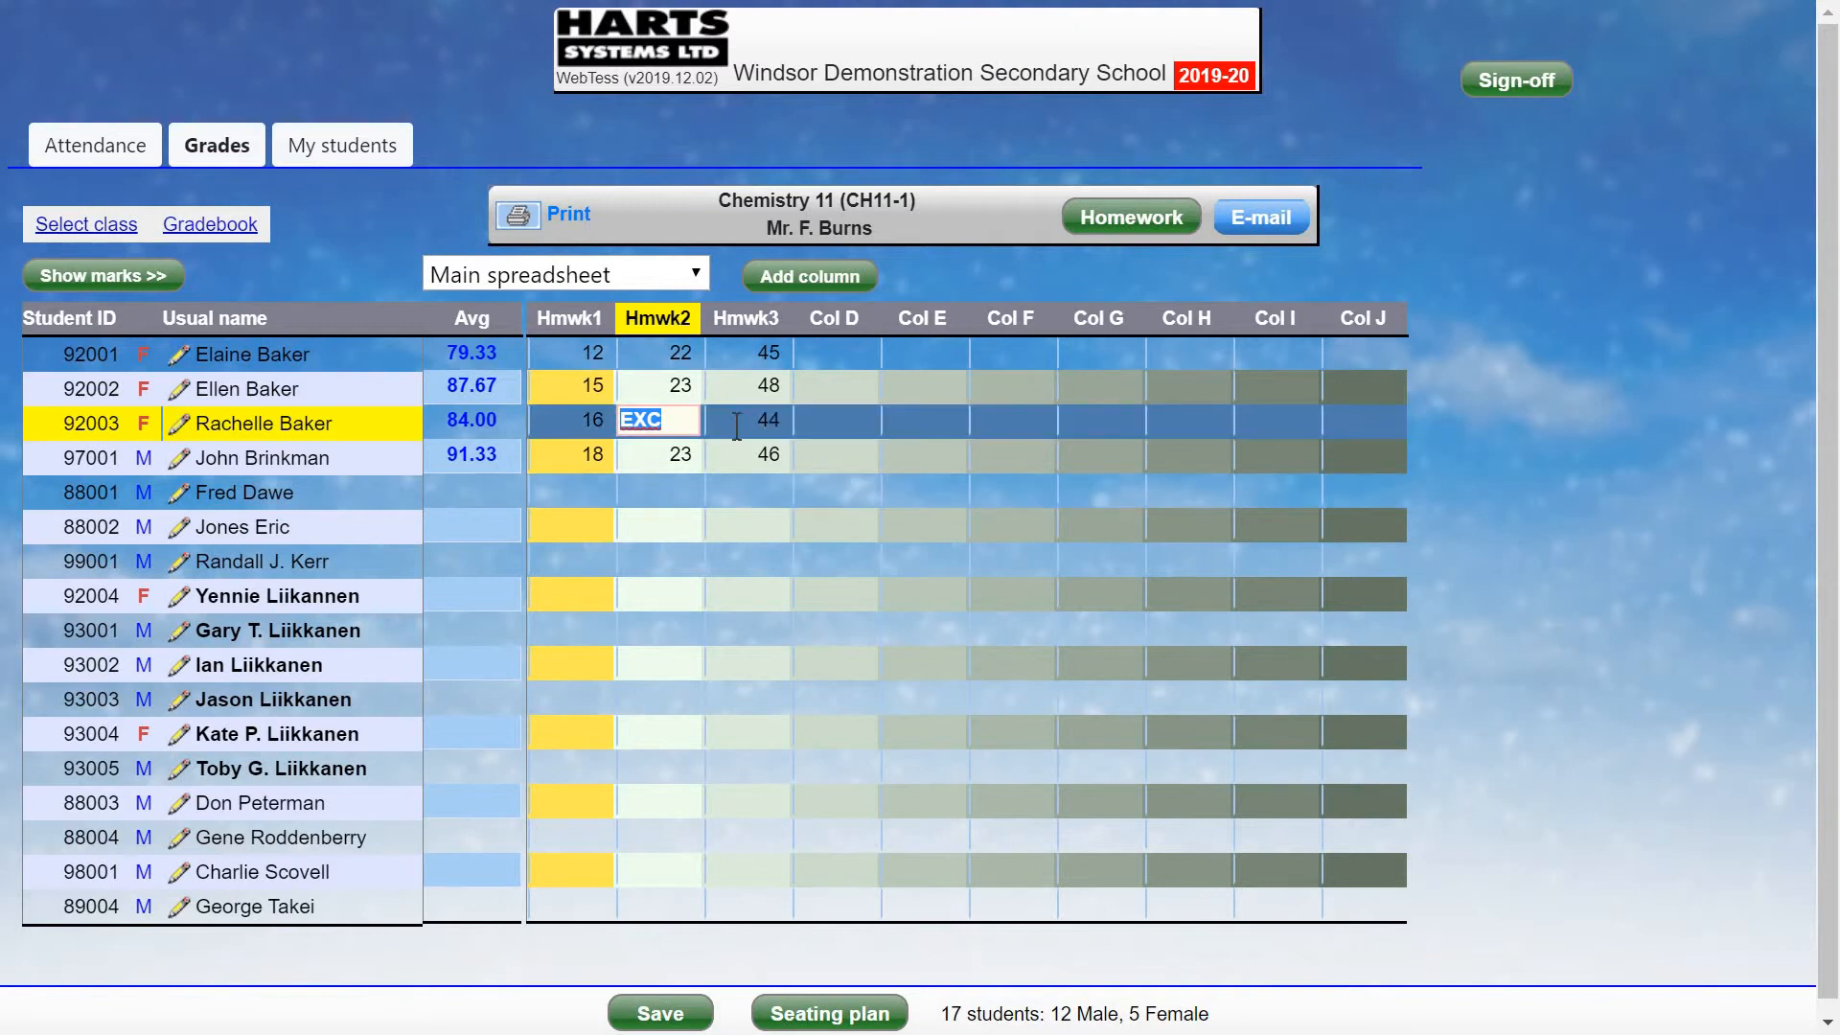
key("Tab")
type("0")
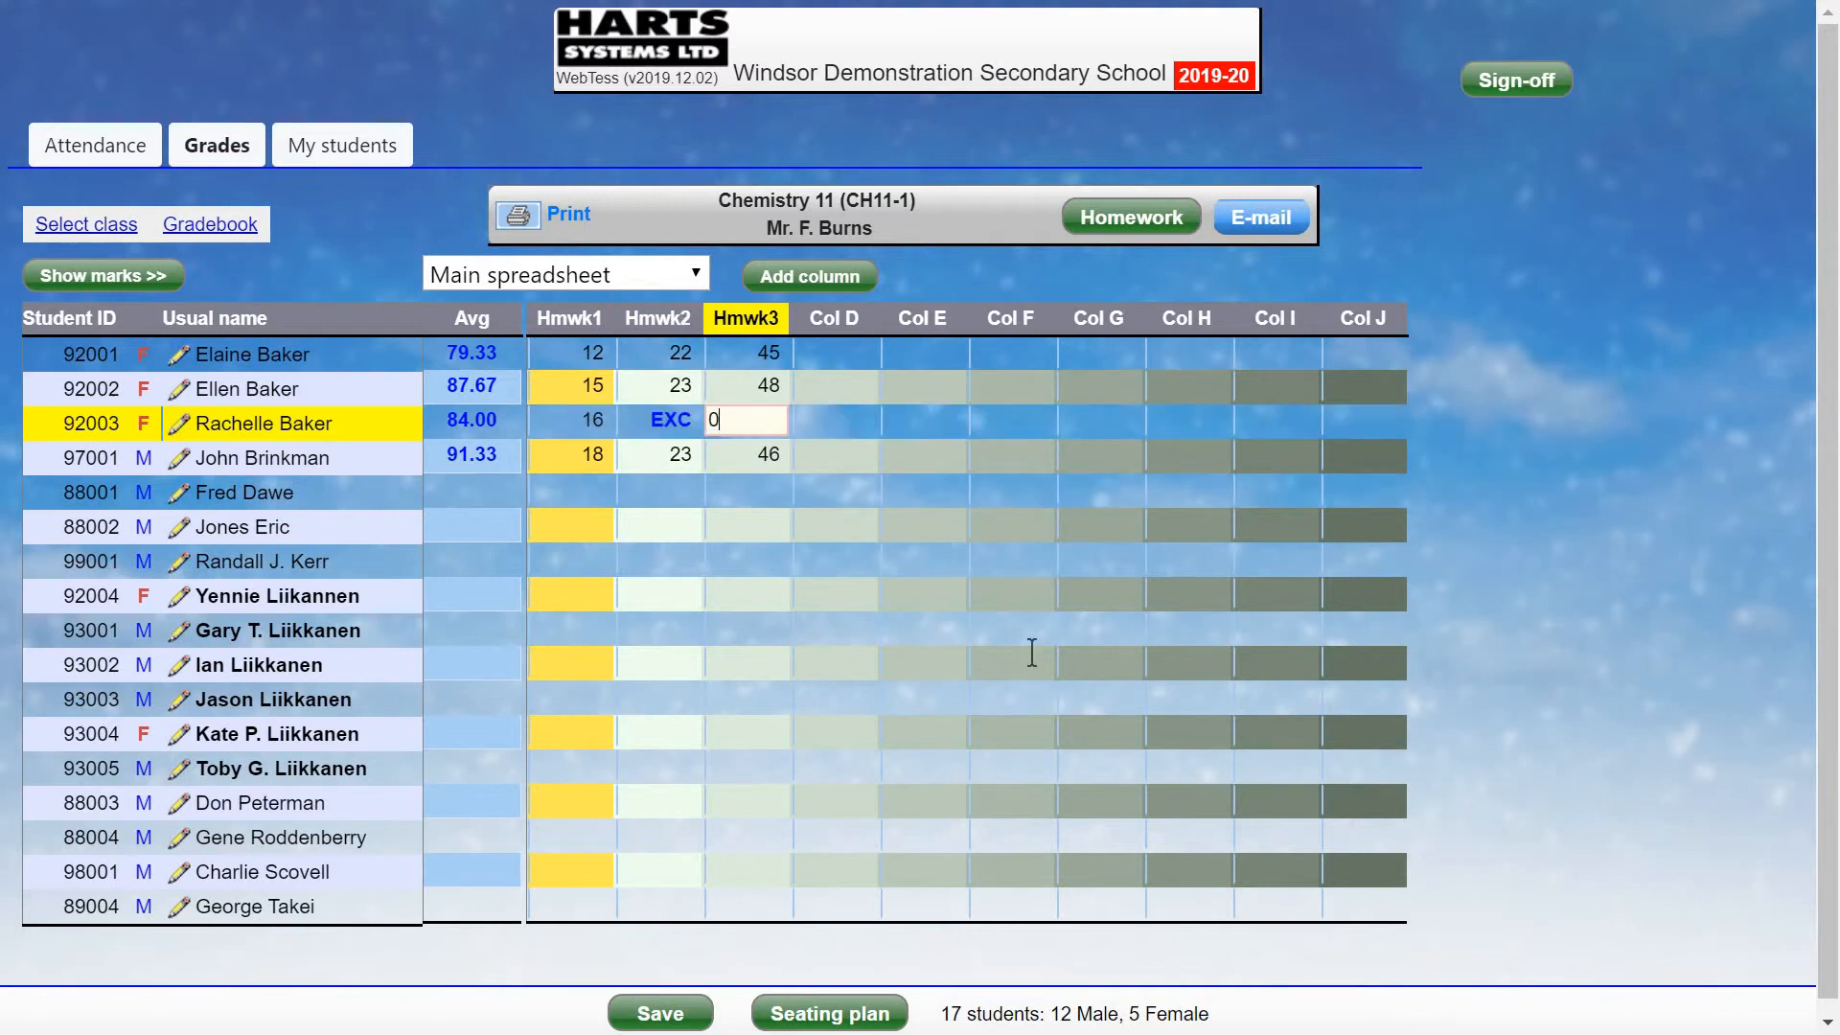
key("Return")
key("Return")
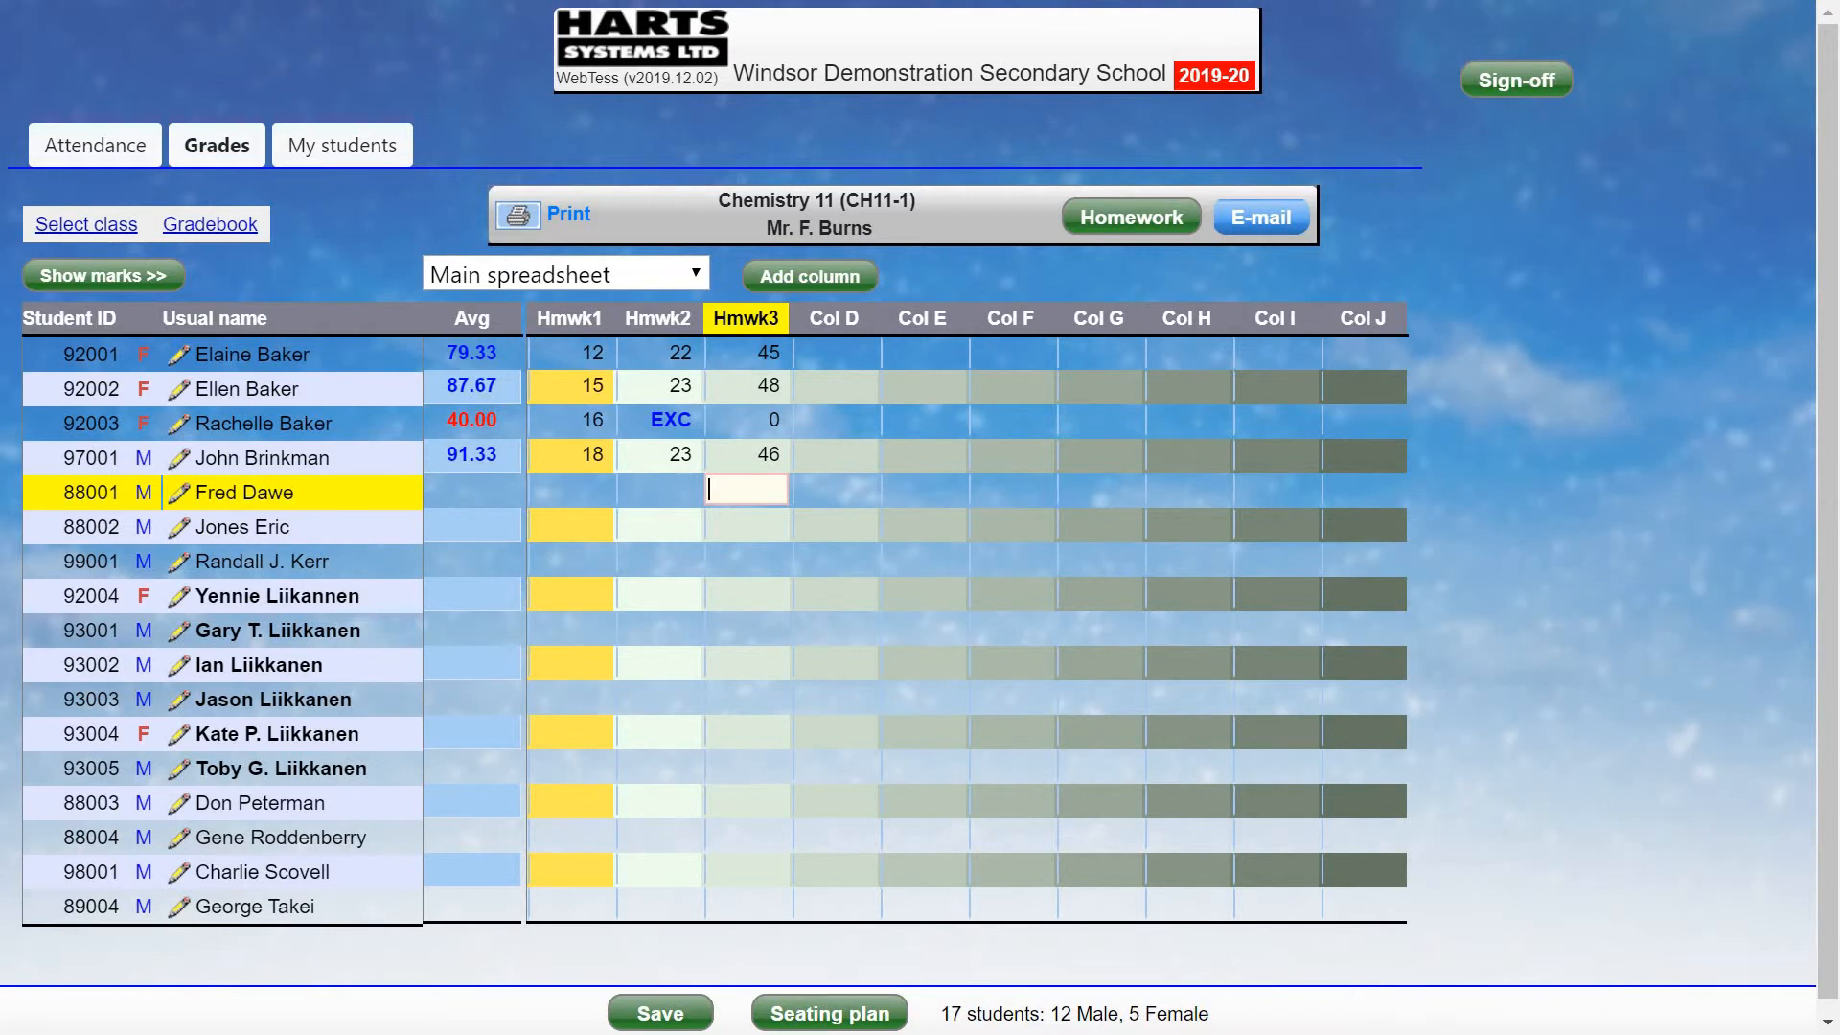
key("Escape")
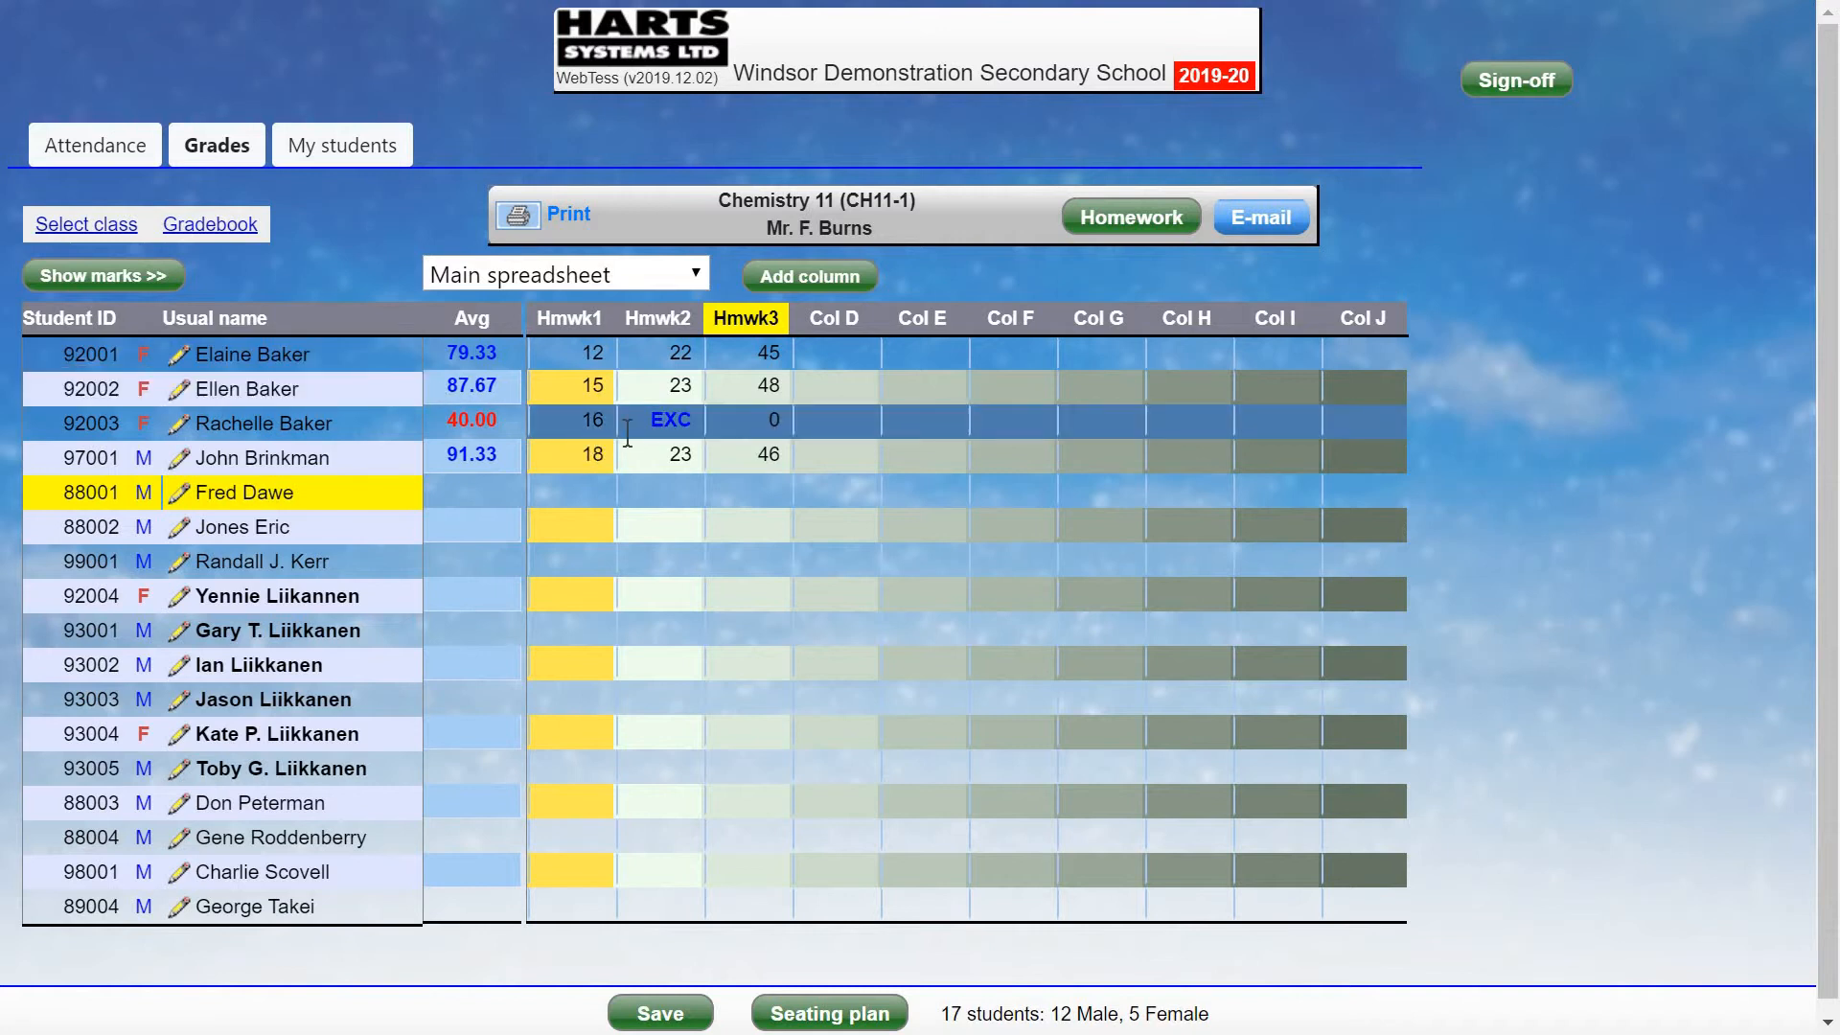
Add five Tests-group columns titled Test1, creating Test11 through Test15.
left_click(817, 277)
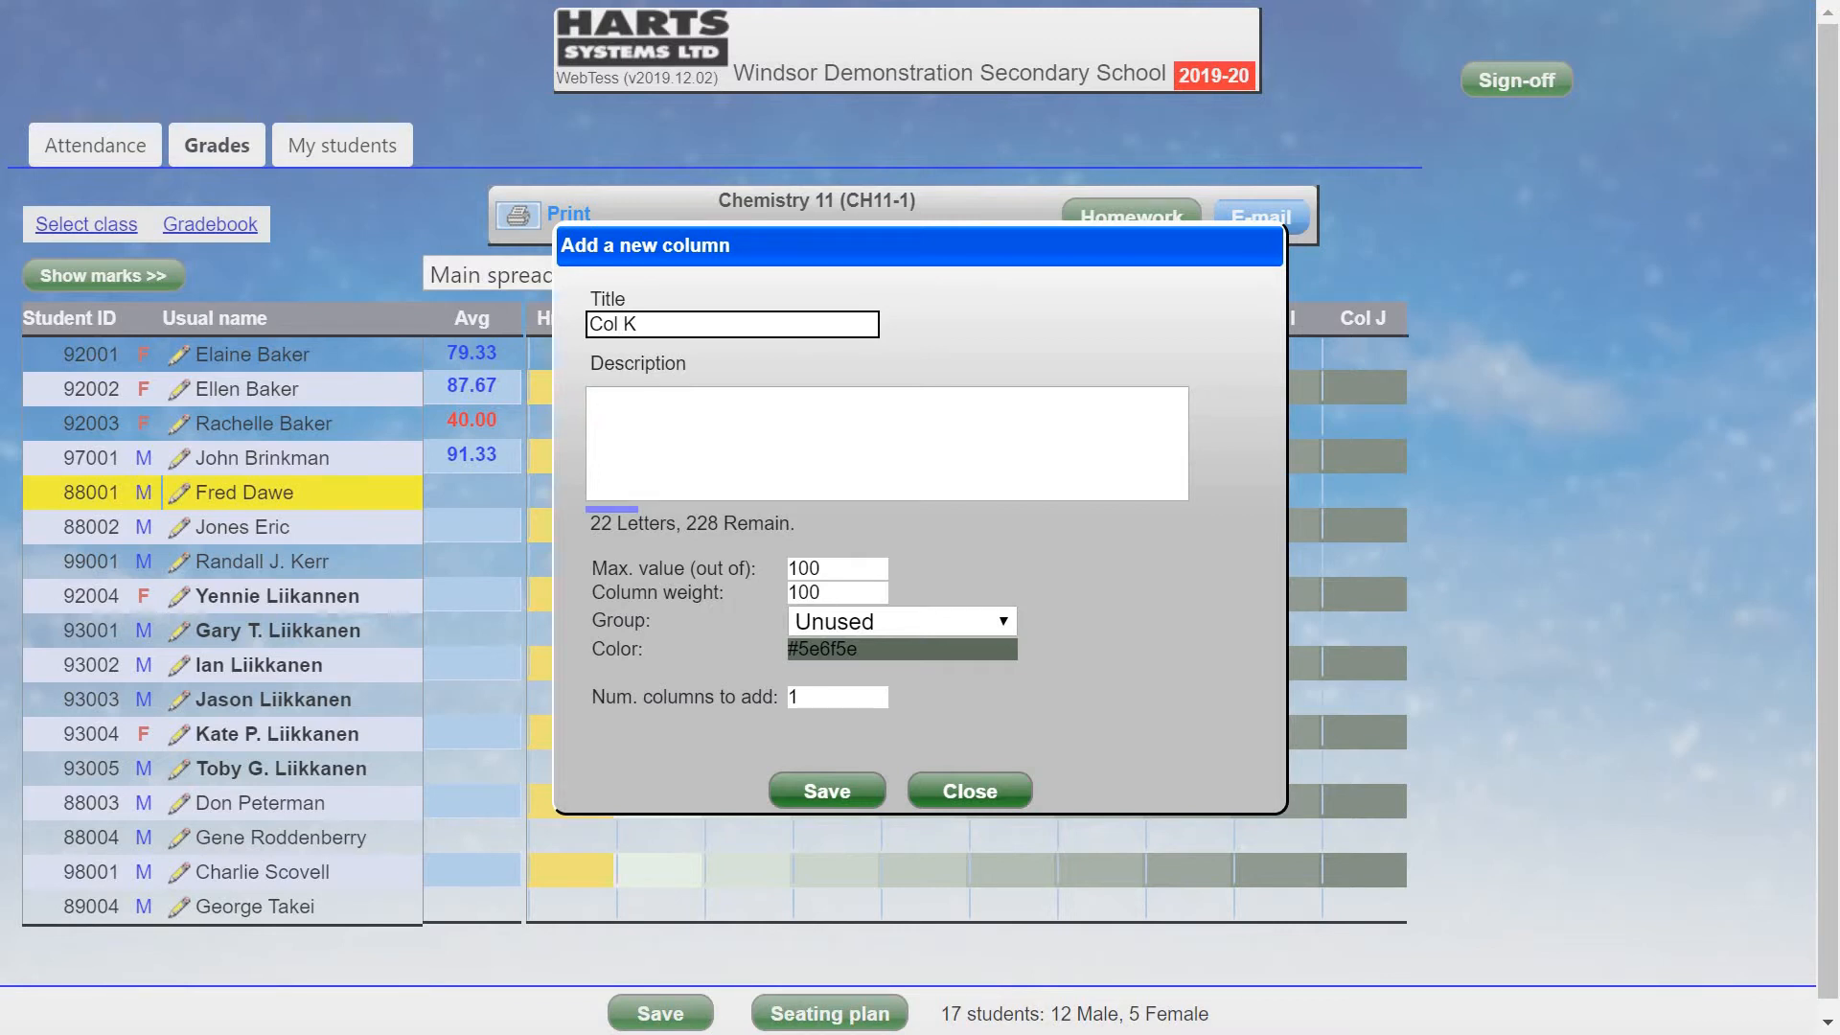
left_click_drag(681, 323, 542, 322)
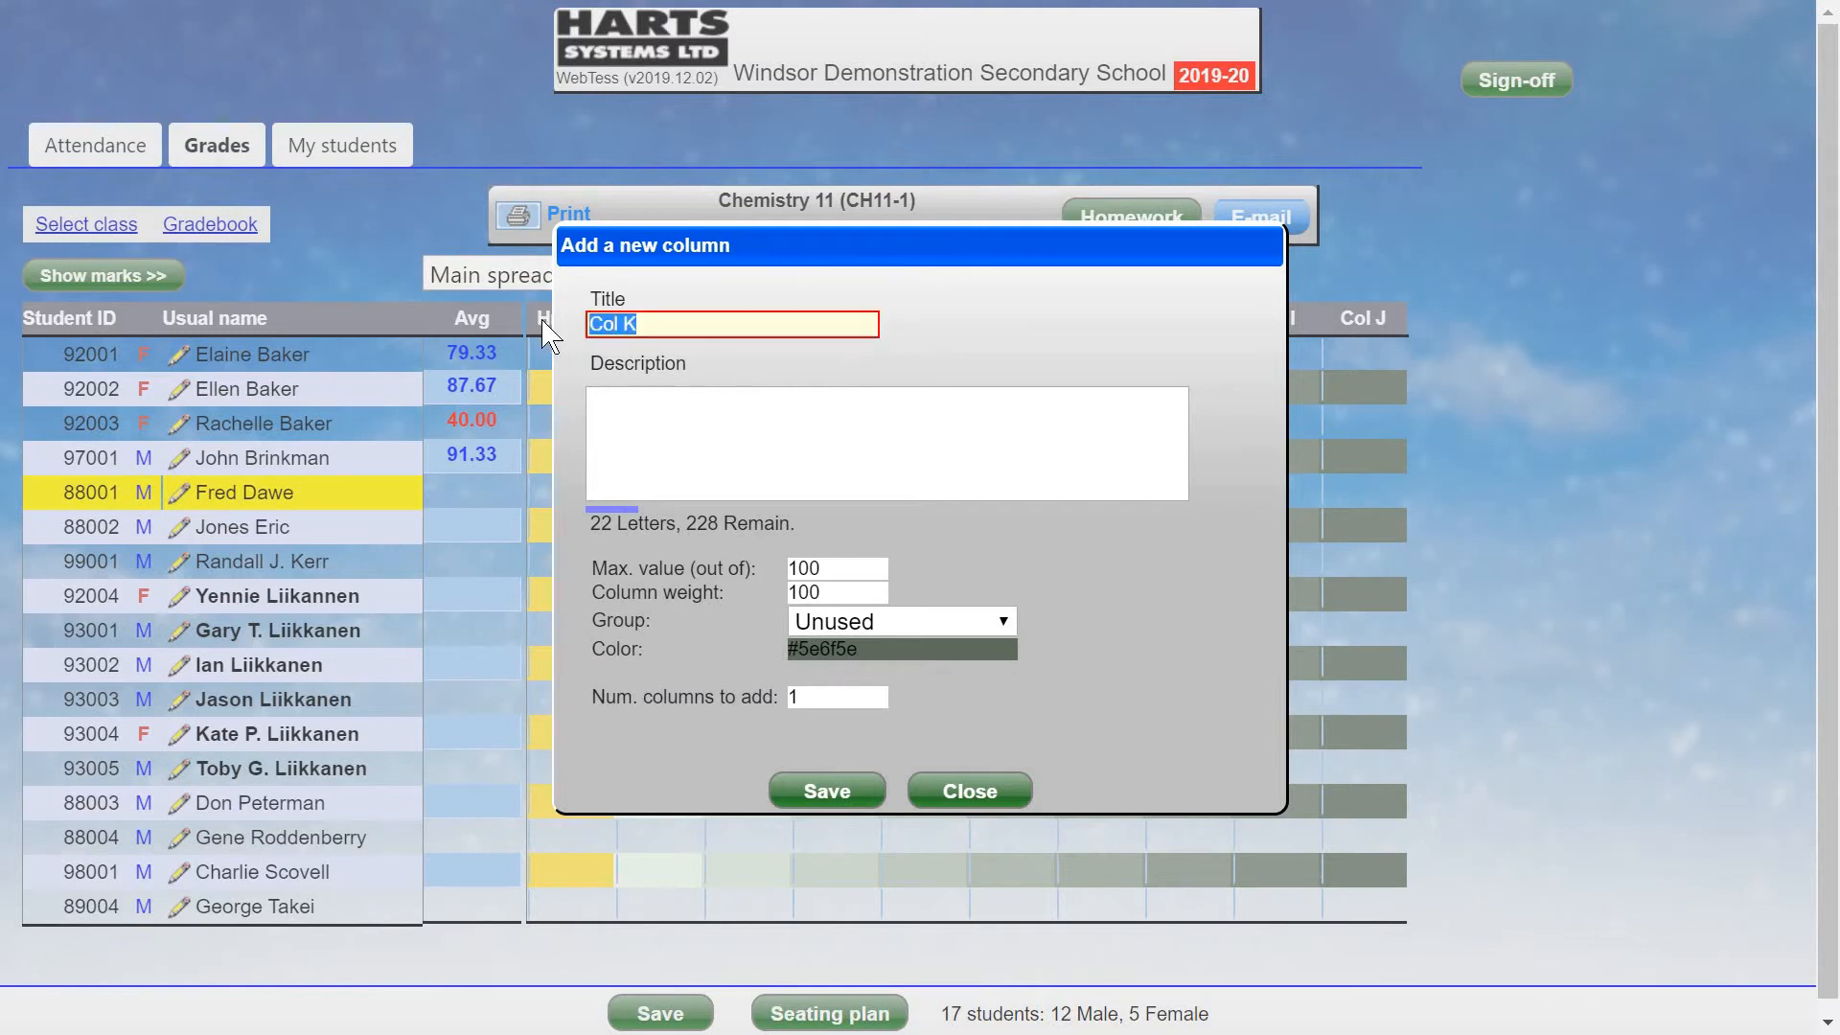
type("Test1")
left_click(886, 622)
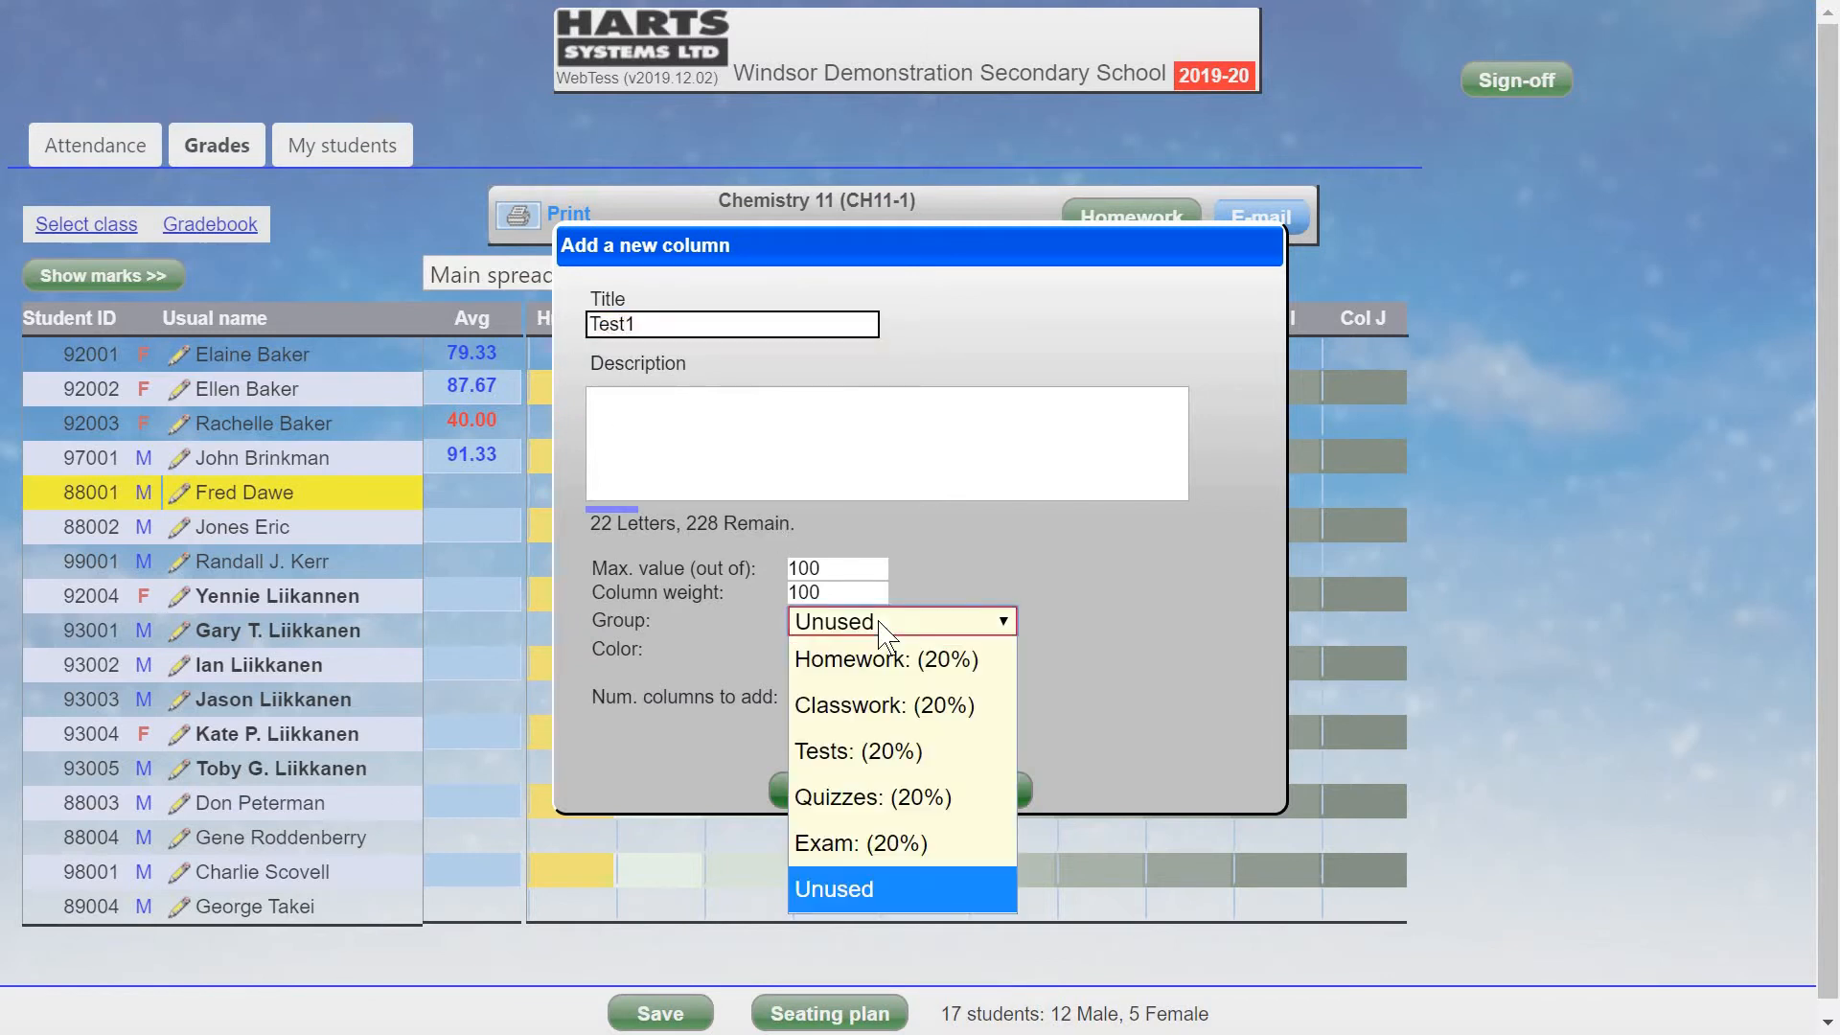
left_click(878, 740)
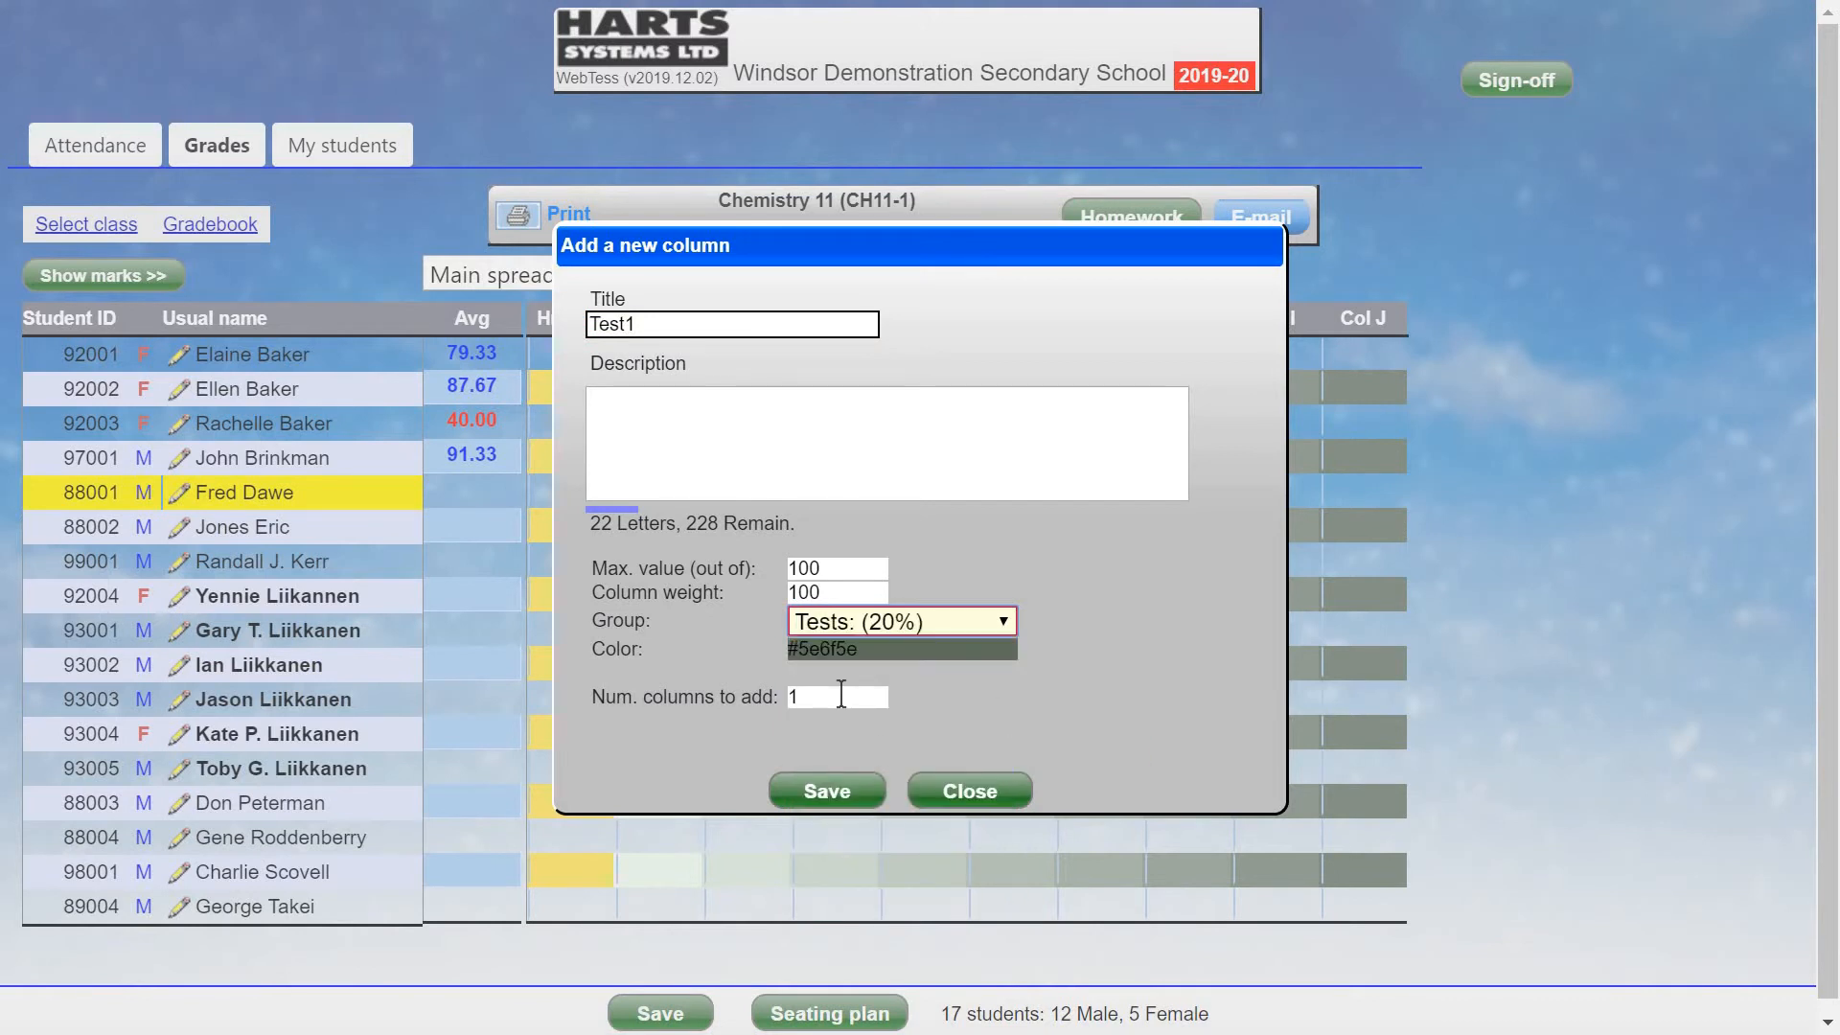
double_click(841, 693)
type("5")
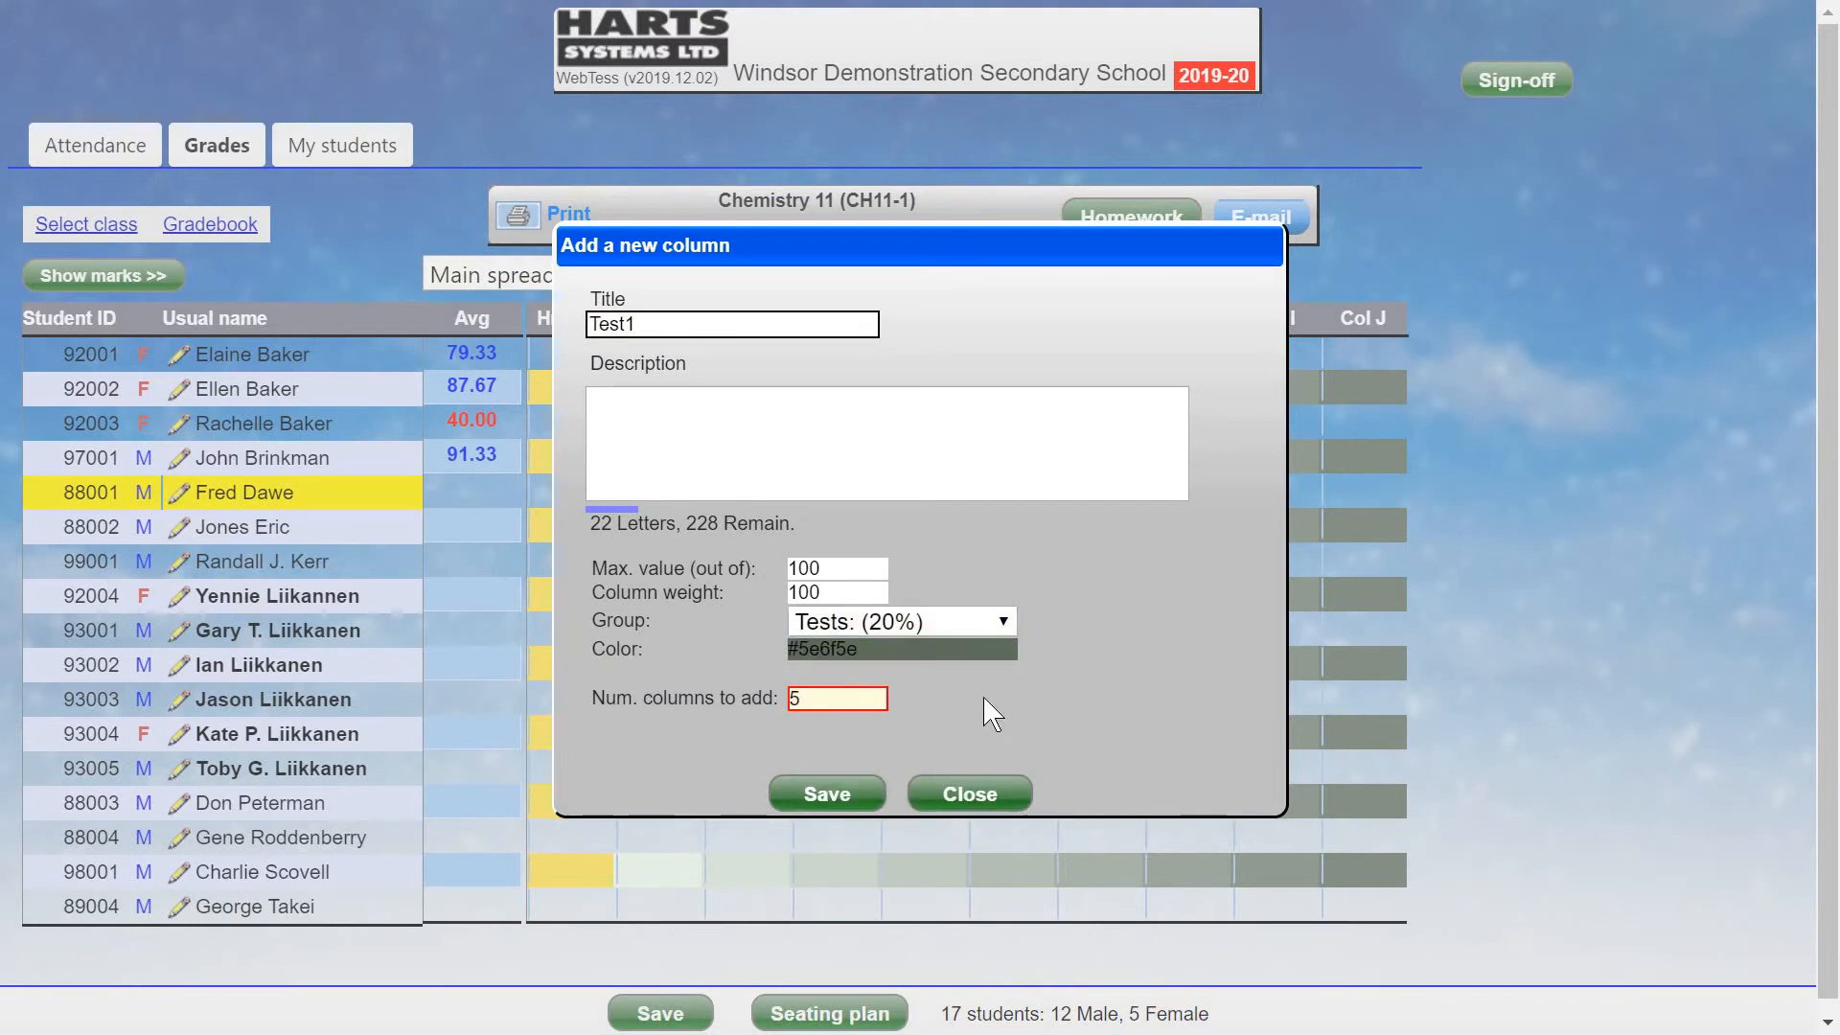
left_click(822, 803)
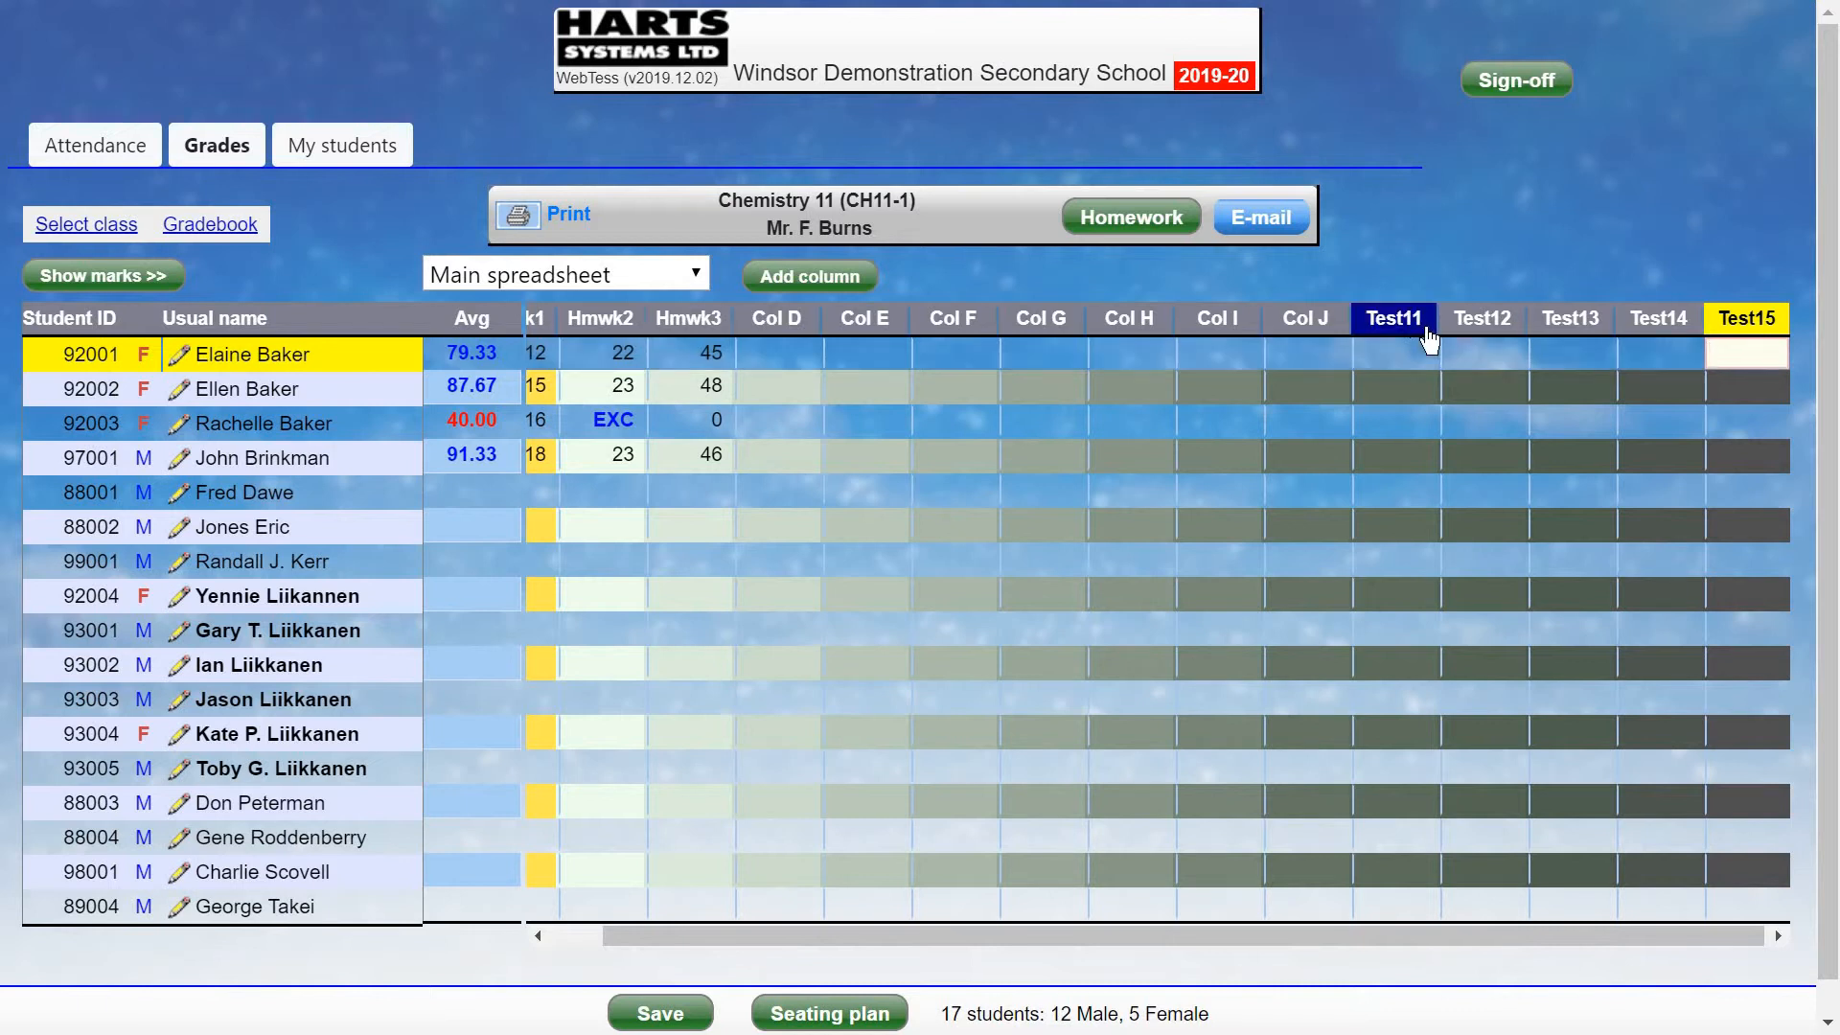
Shift Test11 and Test12 left so they follow Hmwk3.
left_click(1413, 320)
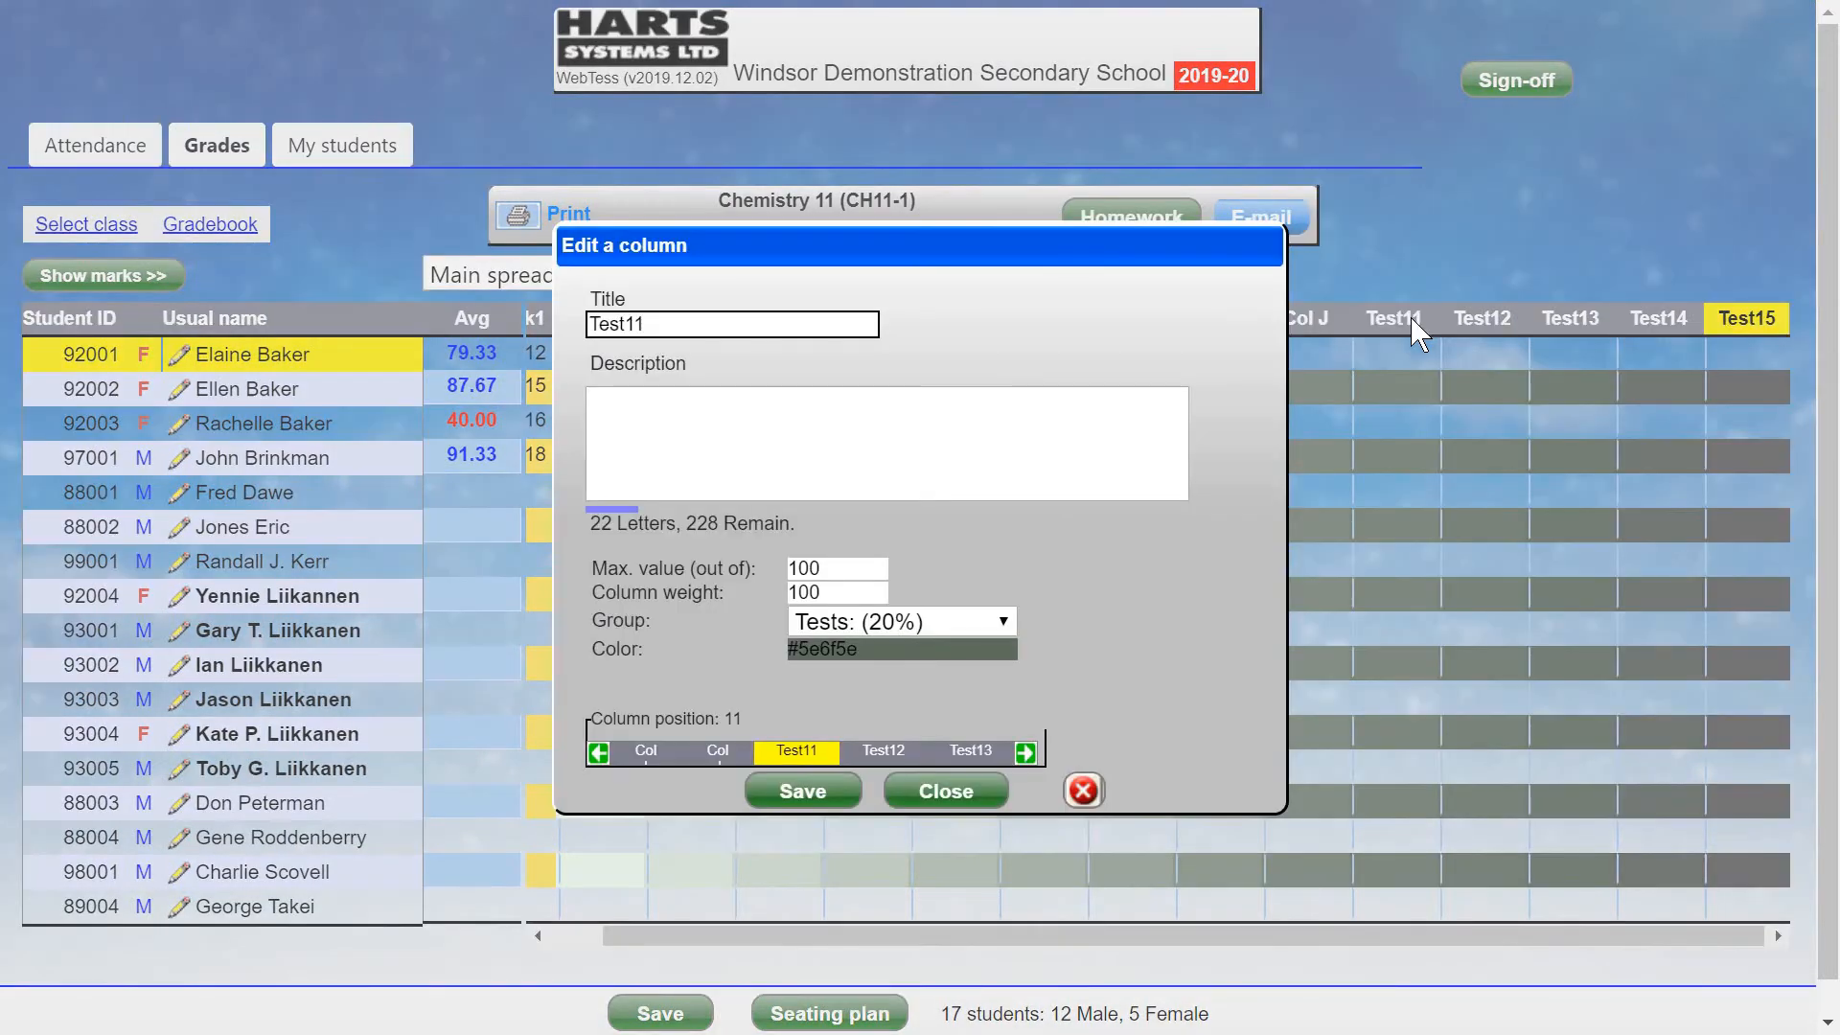
left_click(598, 753)
left_click(598, 753)
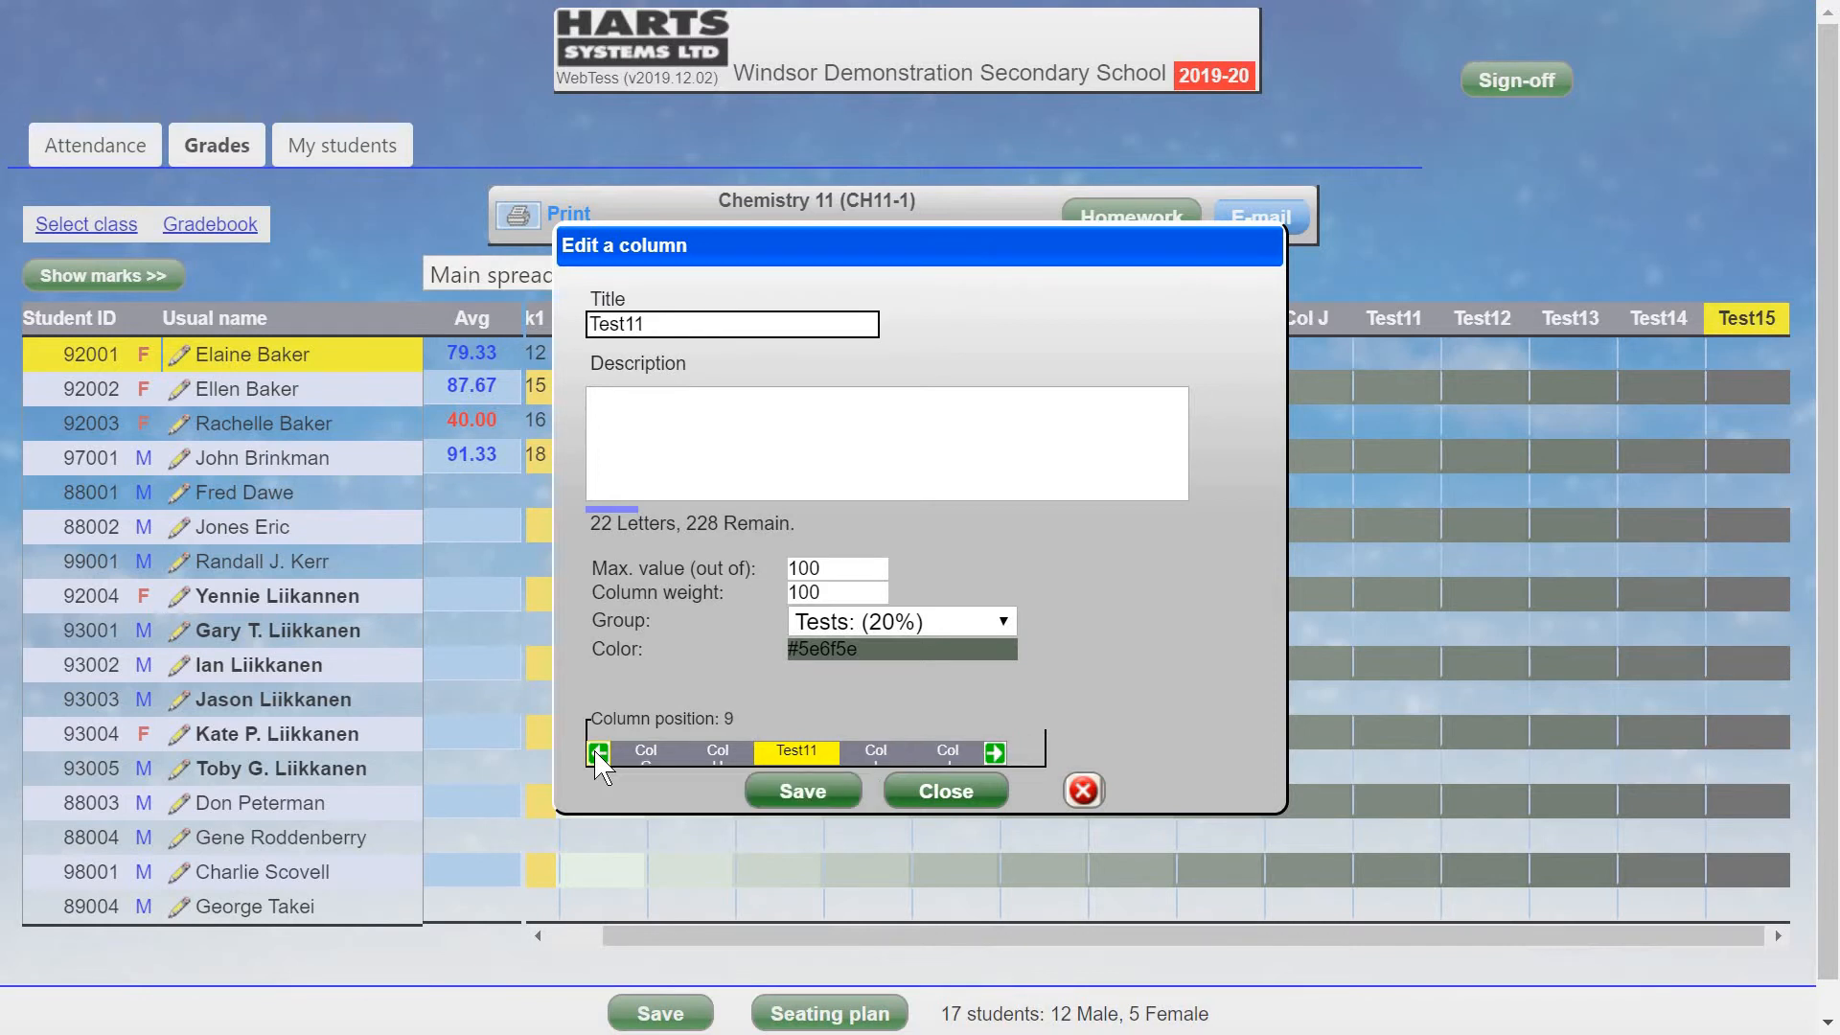
left_click(597, 753)
left_click(597, 753)
left_click(598, 753)
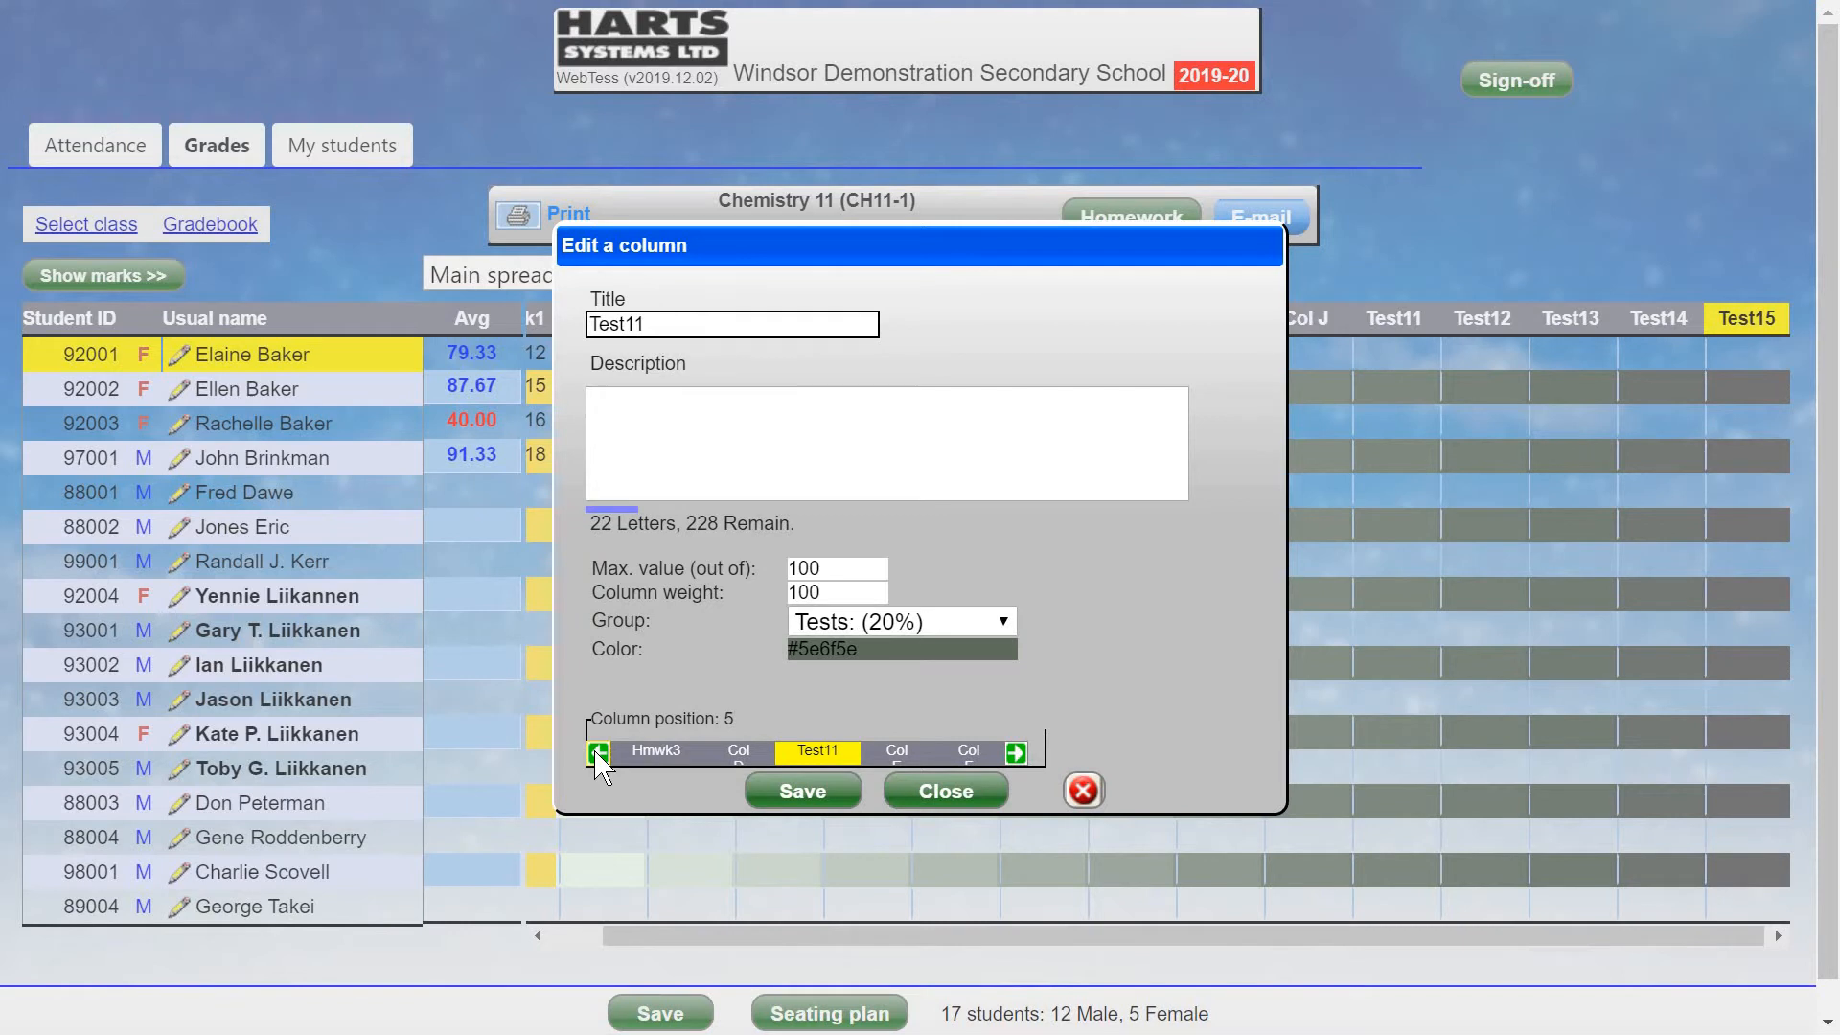
left_click(821, 791)
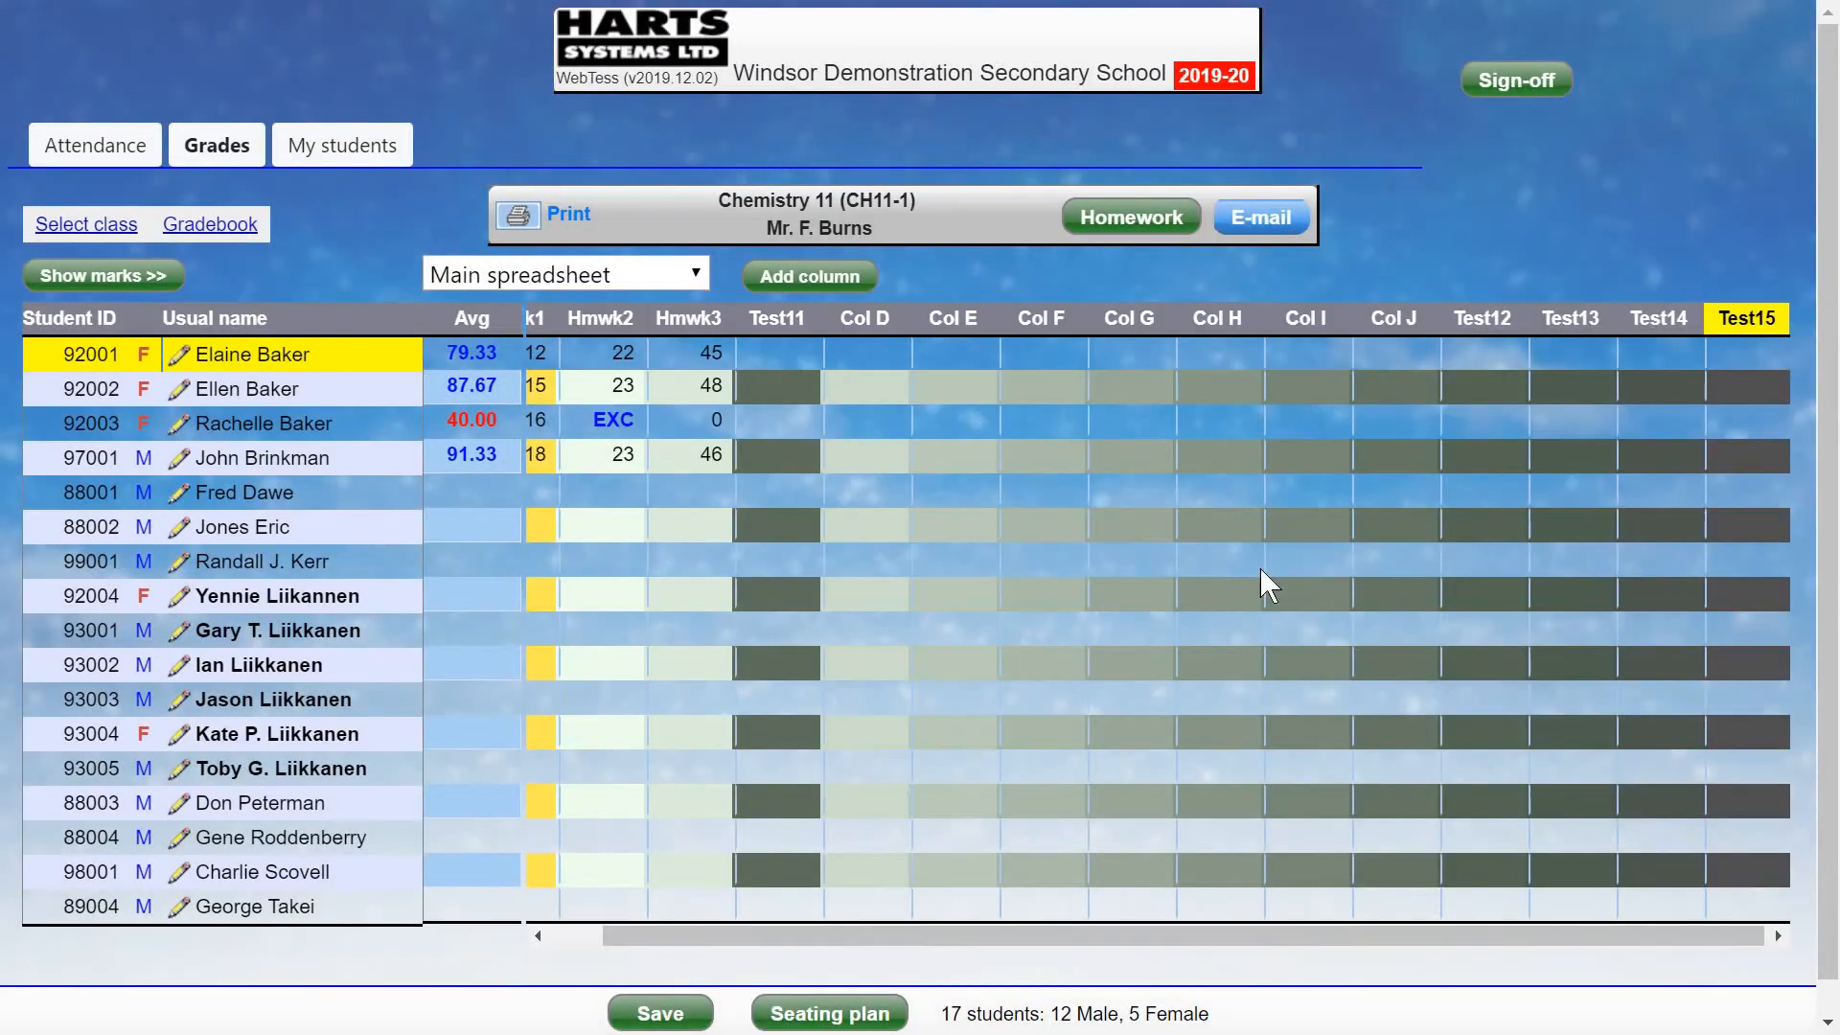
left_click(1491, 329)
left_click(598, 753)
left_click(597, 753)
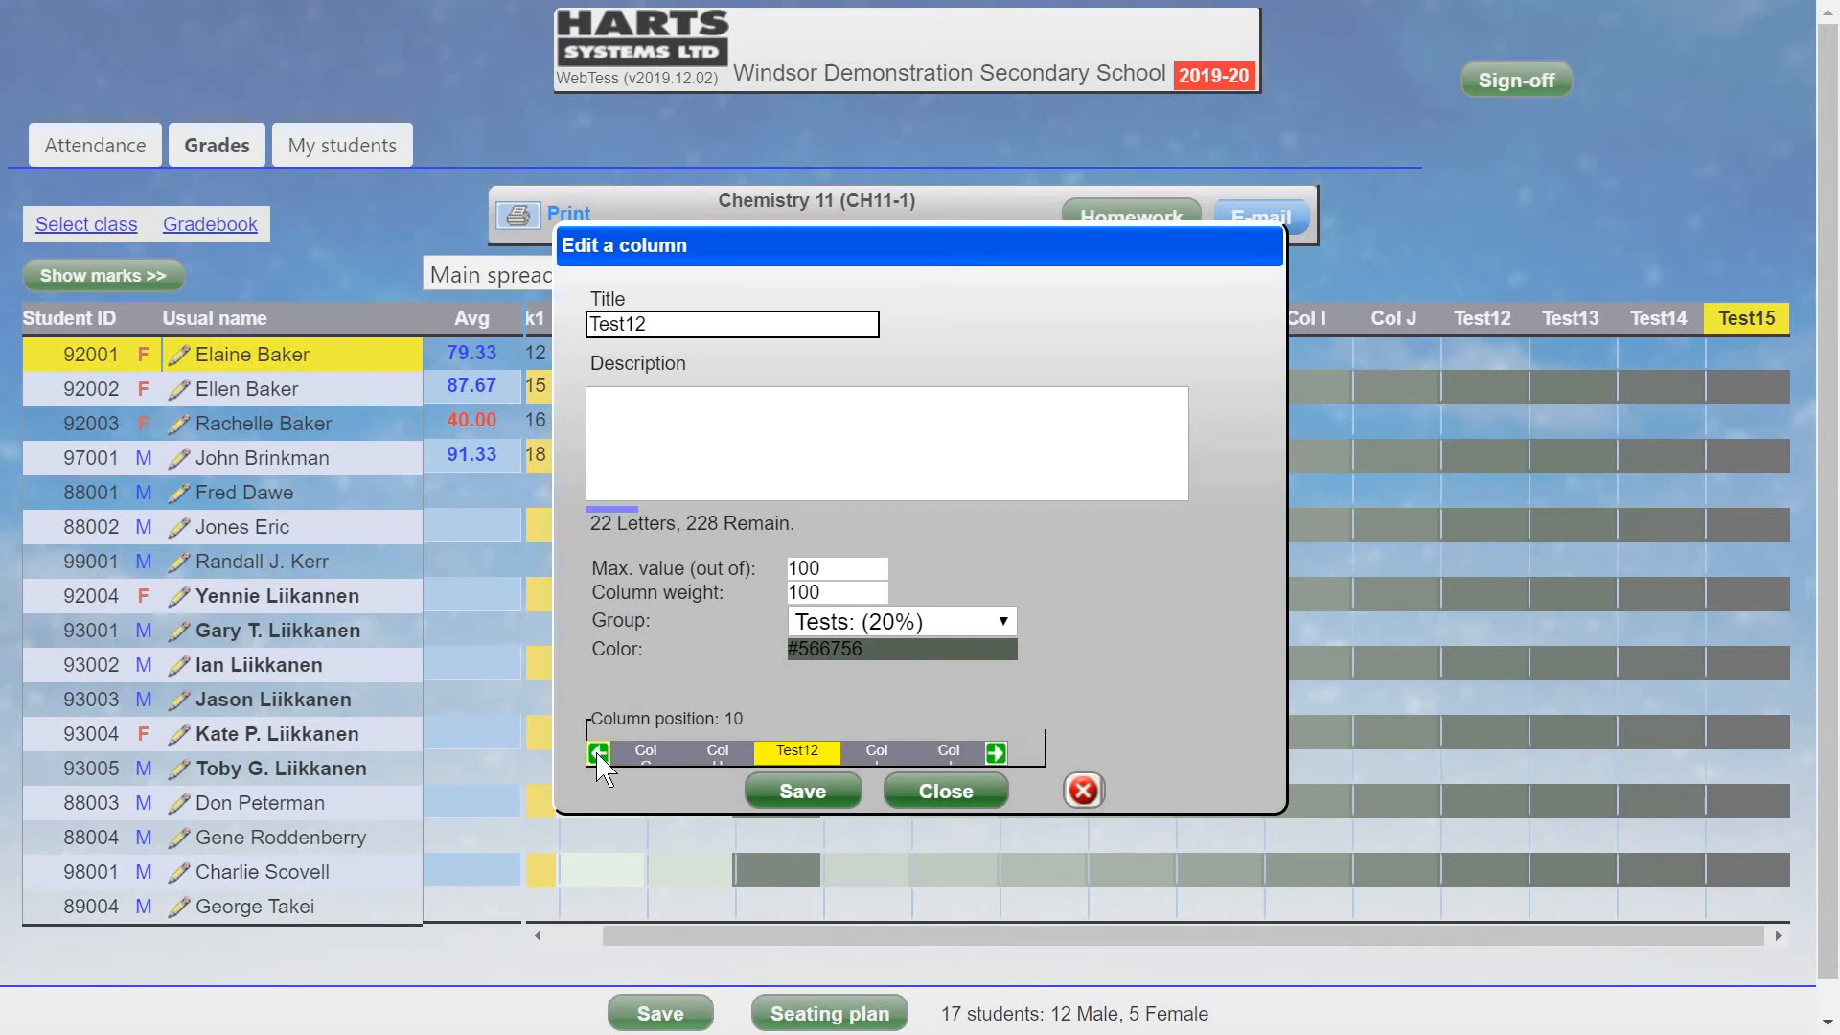
left_click(598, 754)
left_click(598, 753)
left_click(598, 753)
left_click(598, 753)
left_click(598, 753)
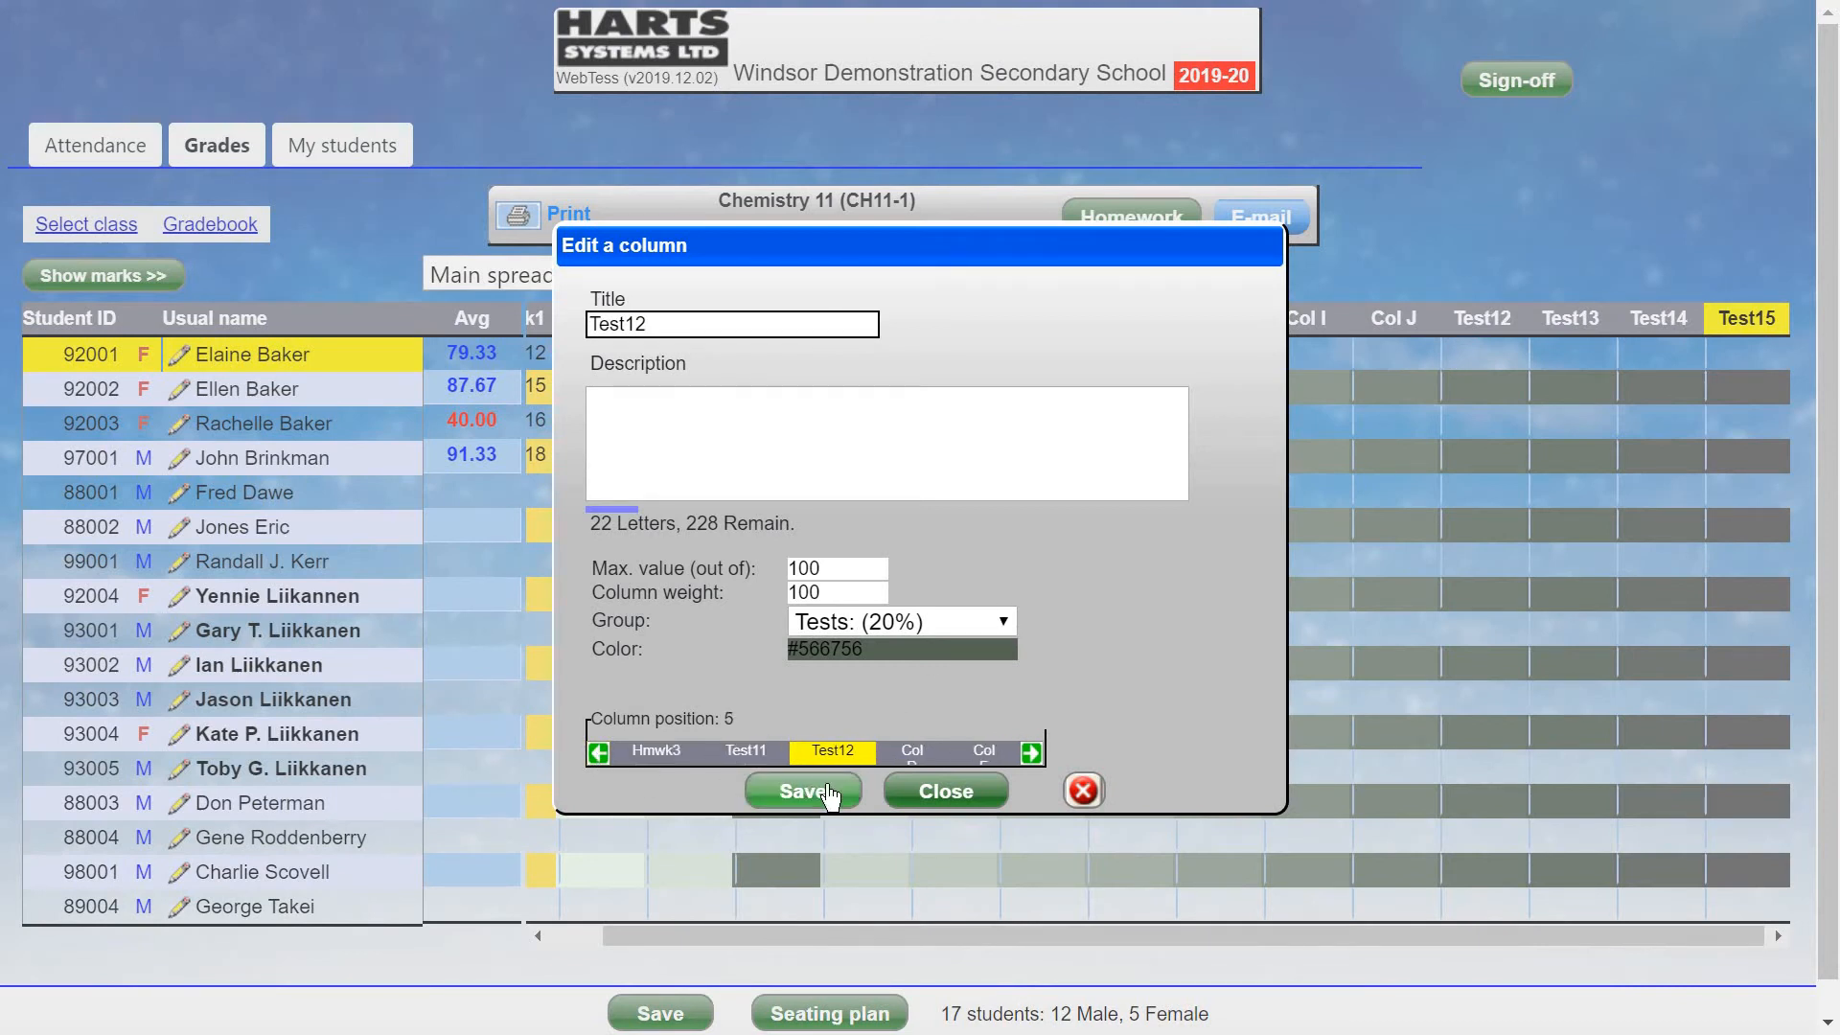
left_click(805, 791)
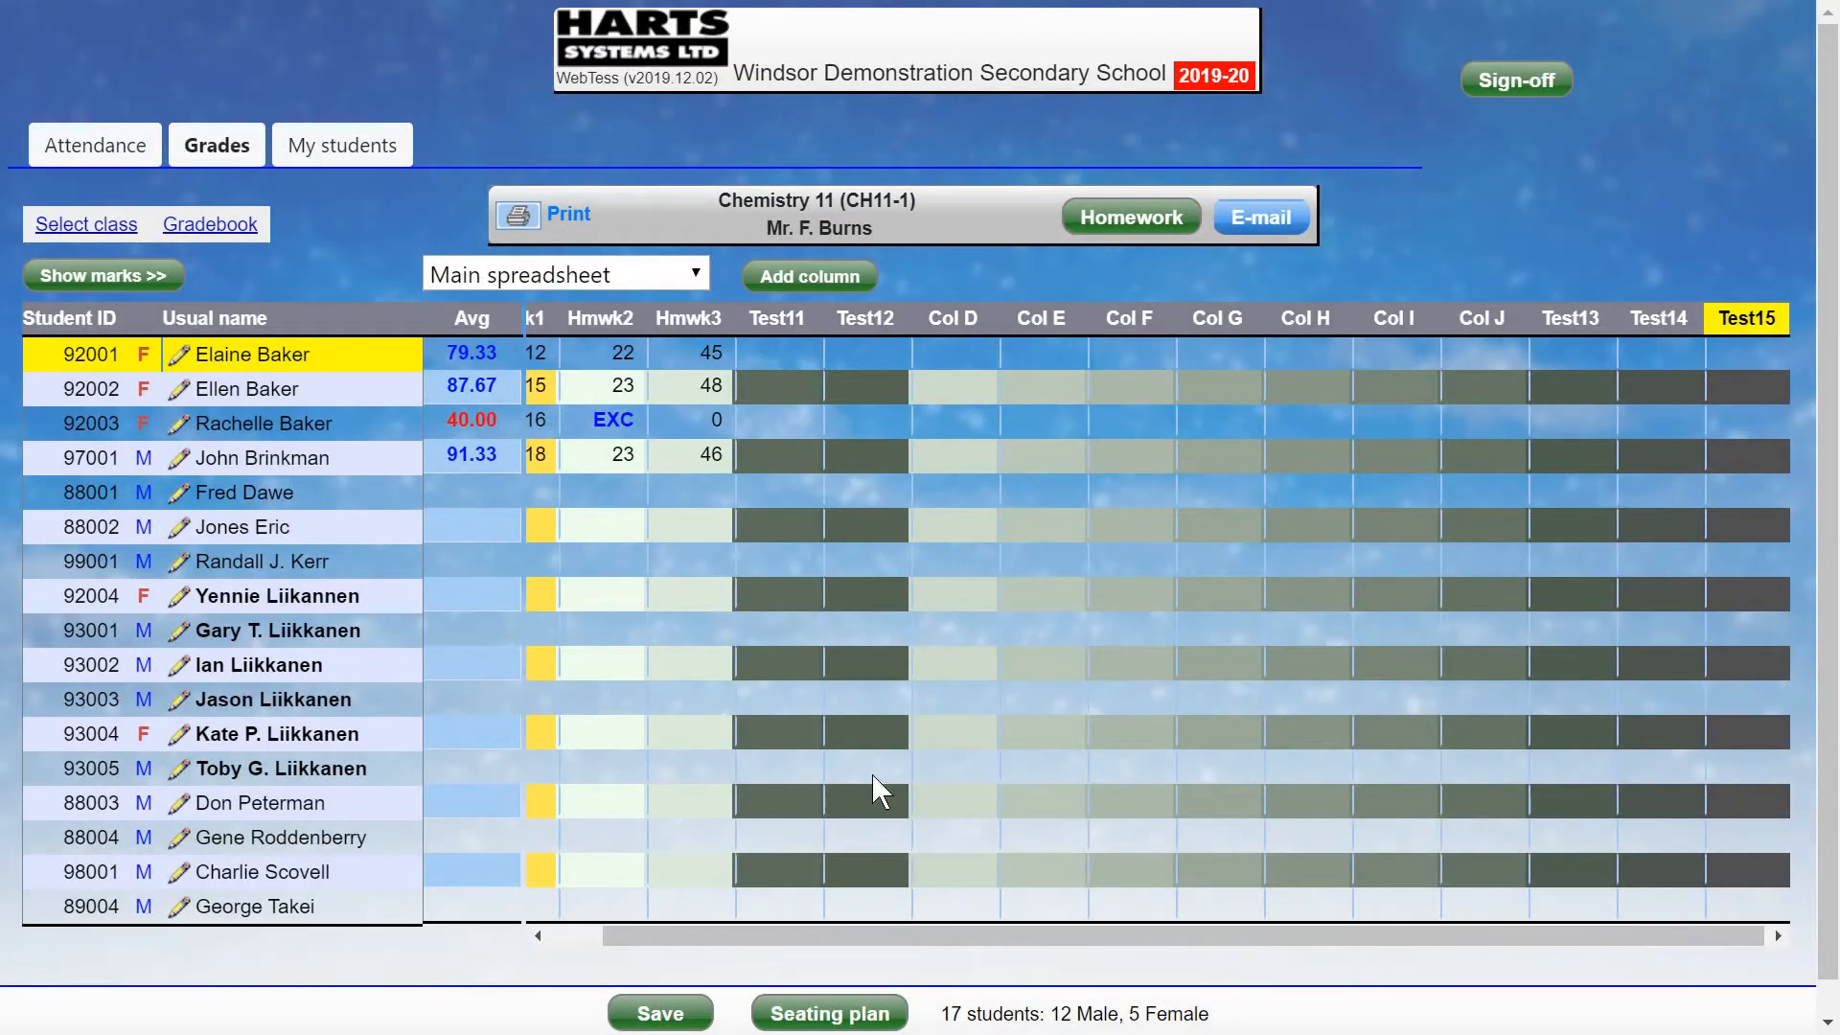
Shift Test13, Test14 and Test15 left so they follow Test12 in order.
left_click(1562, 321)
left_click(599, 755)
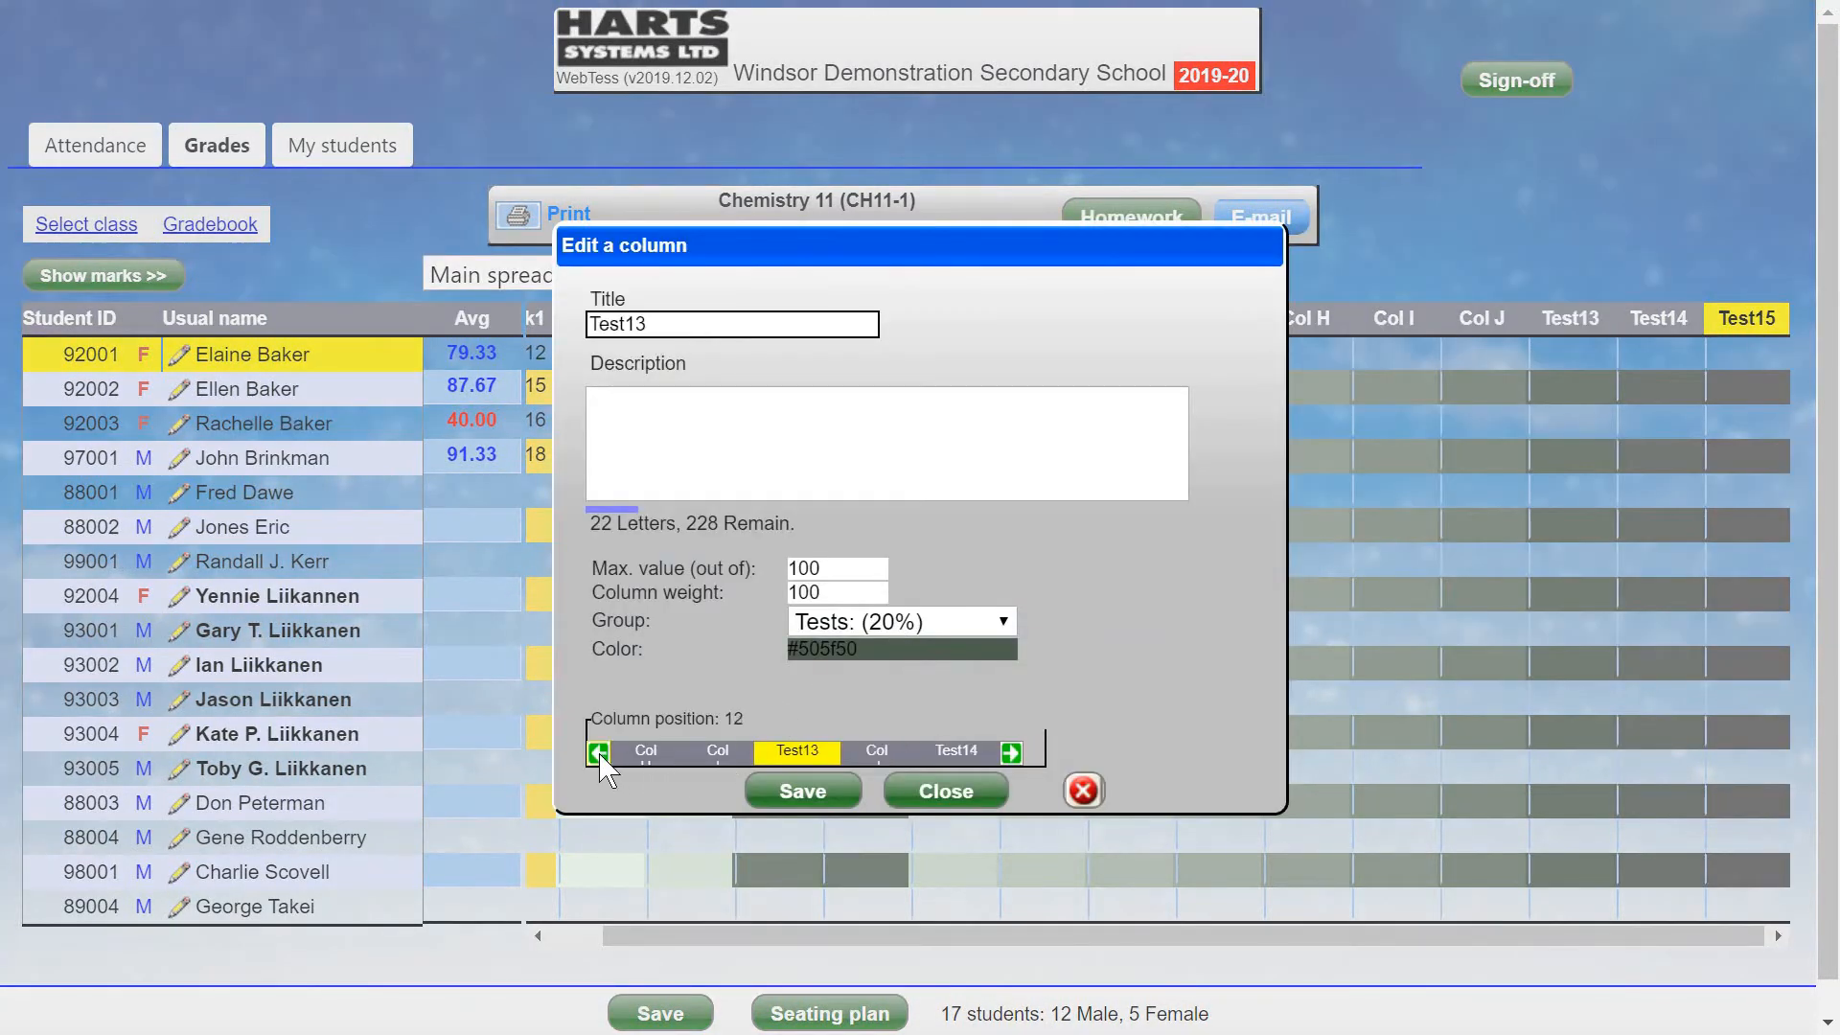
left_click(600, 755)
left_click(599, 755)
left_click(600, 755)
left_click(600, 755)
left_click(599, 755)
left_click(599, 755)
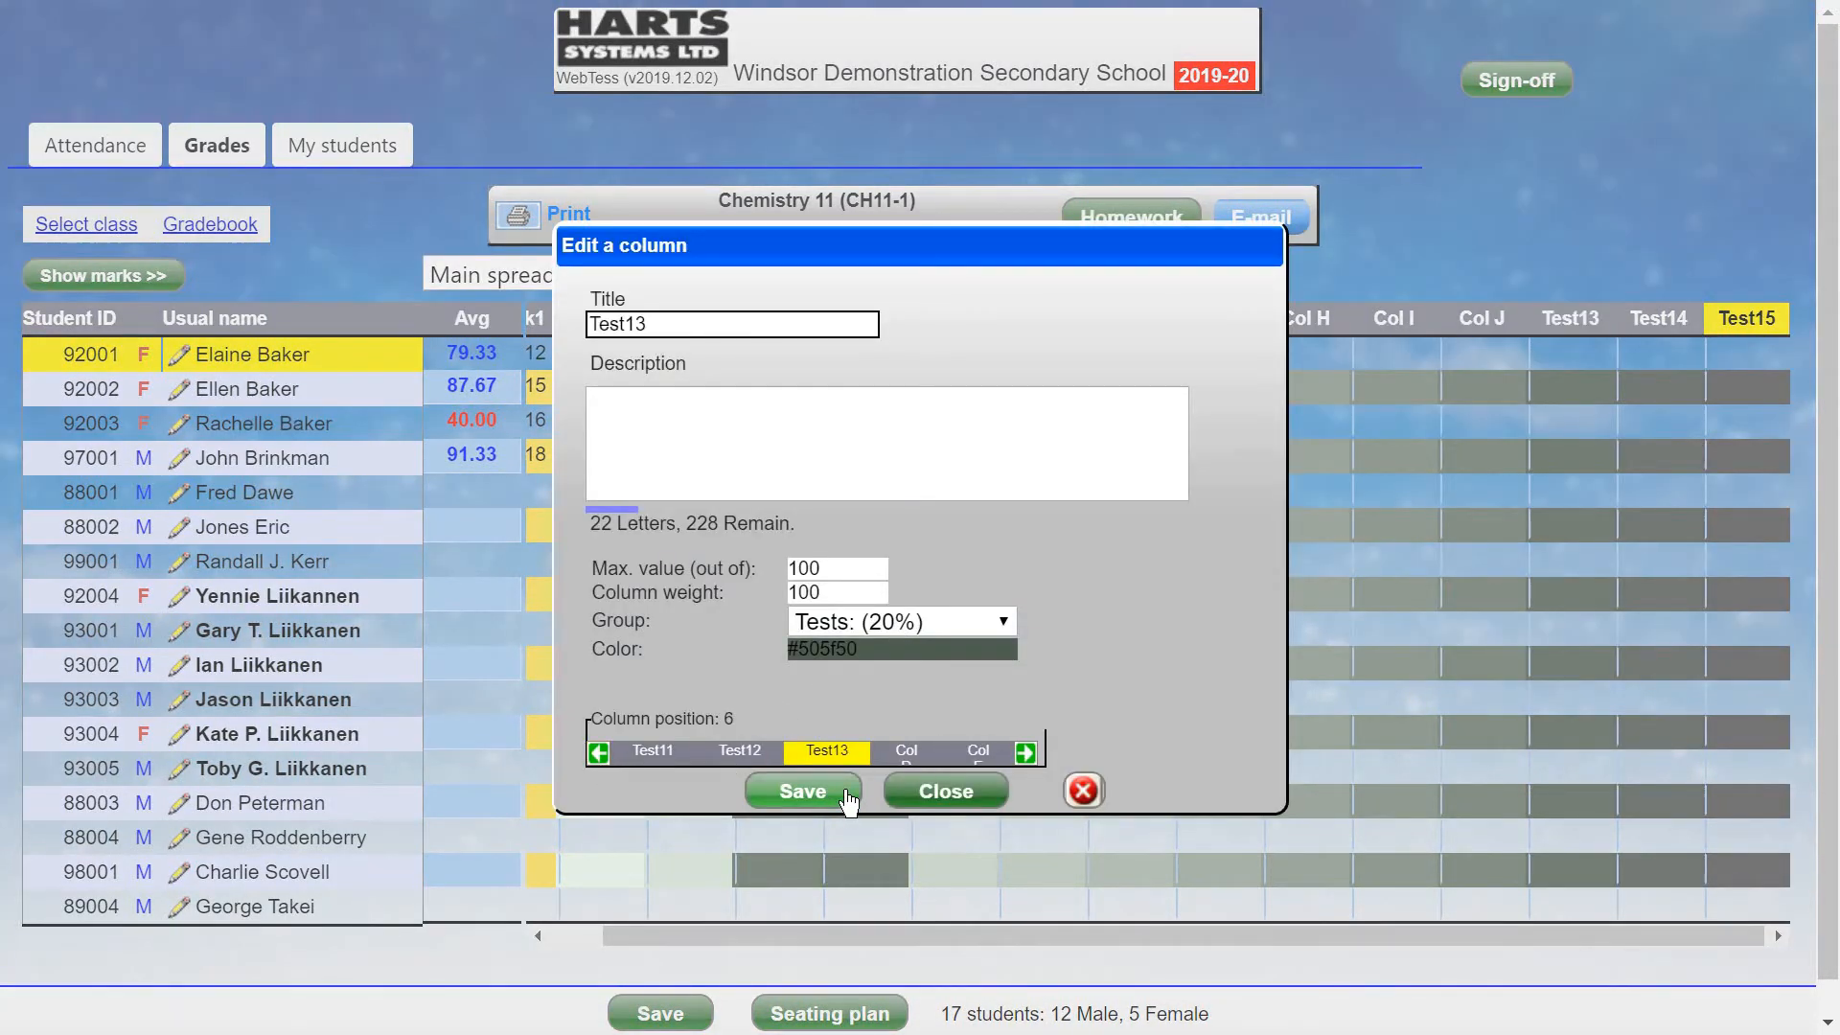
left_click(829, 795)
left_click(1661, 321)
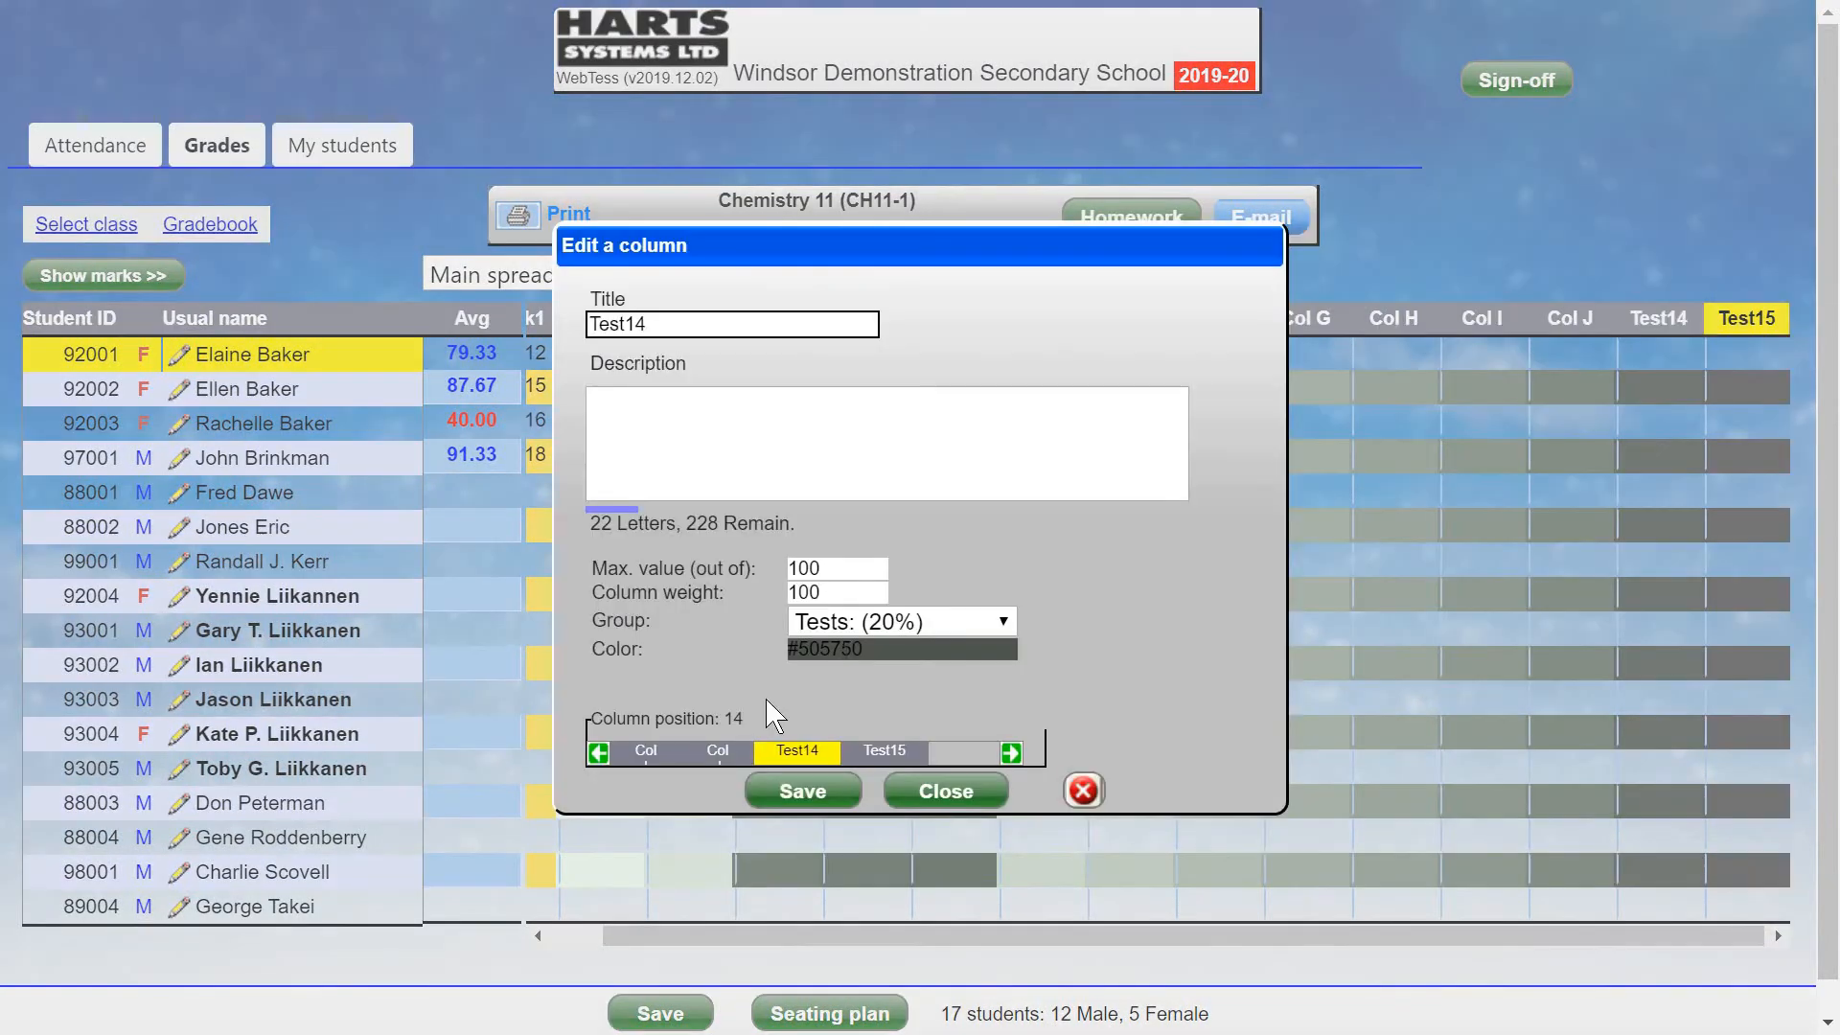
left_click(600, 753)
left_click(600, 753)
left_click(600, 753)
left_click(600, 753)
left_click(599, 753)
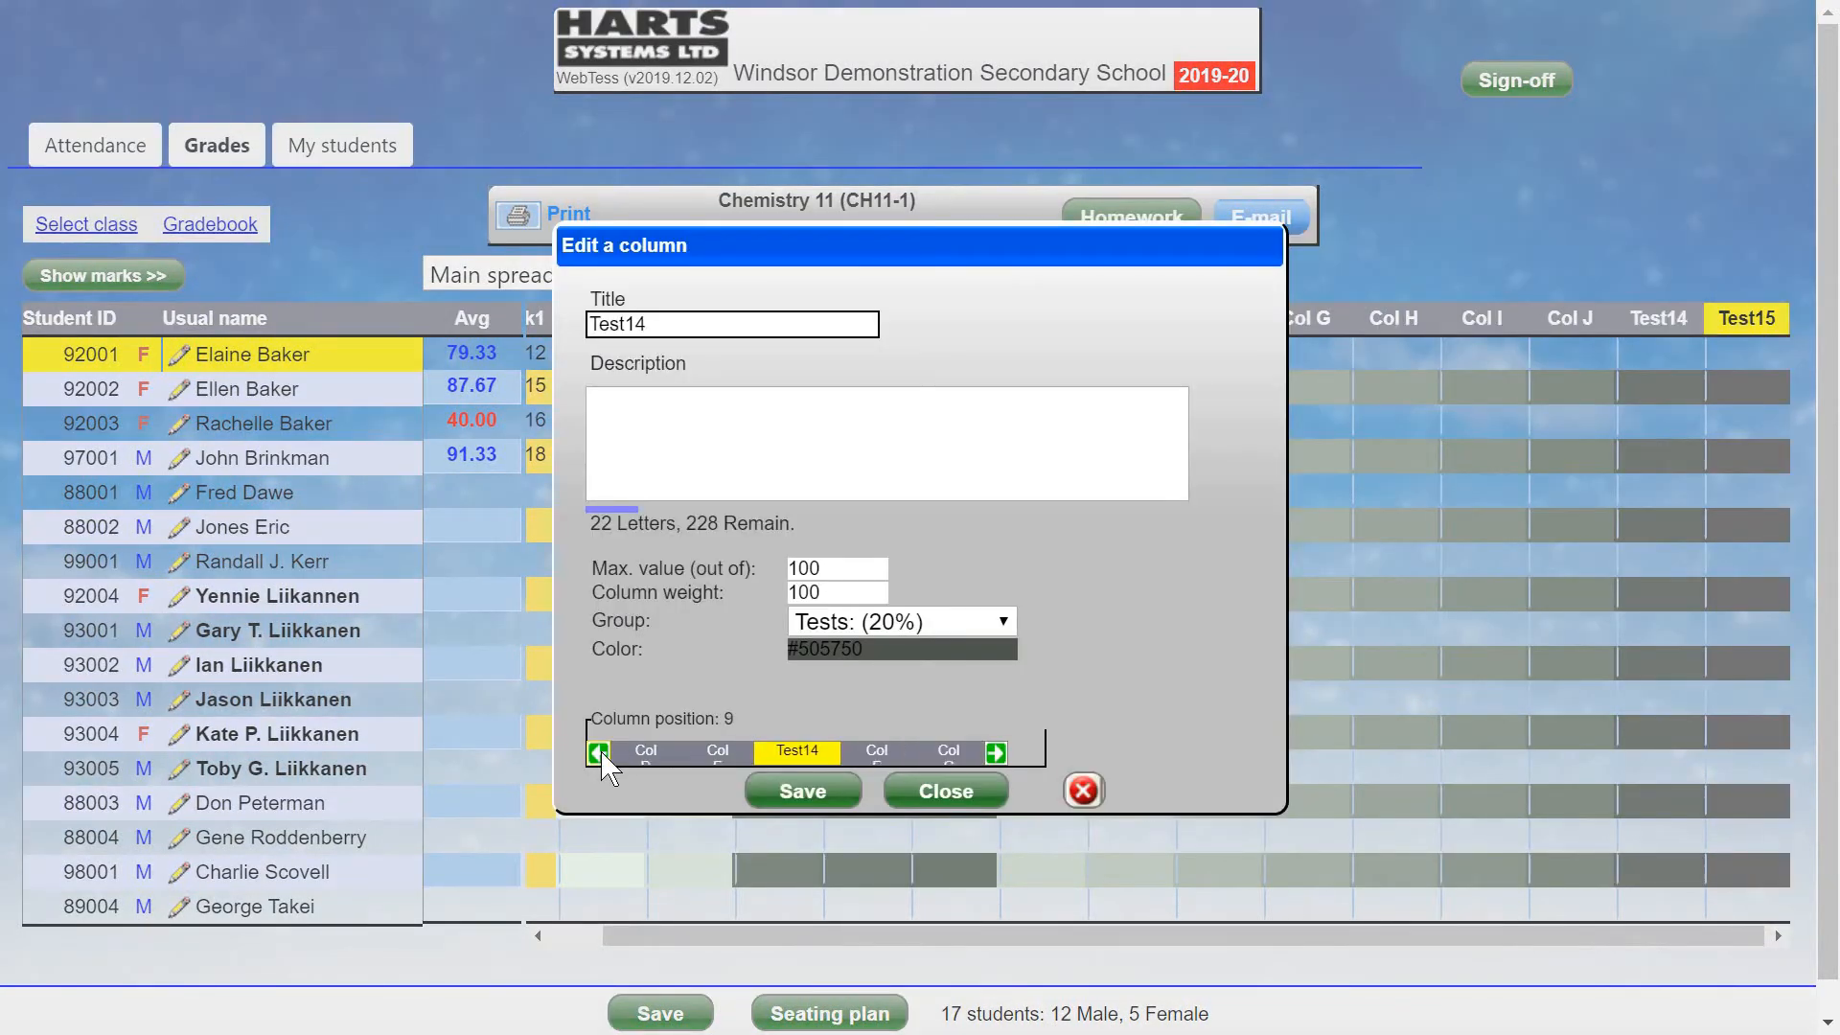
left_click(600, 753)
left_click(600, 753)
left_click(804, 792)
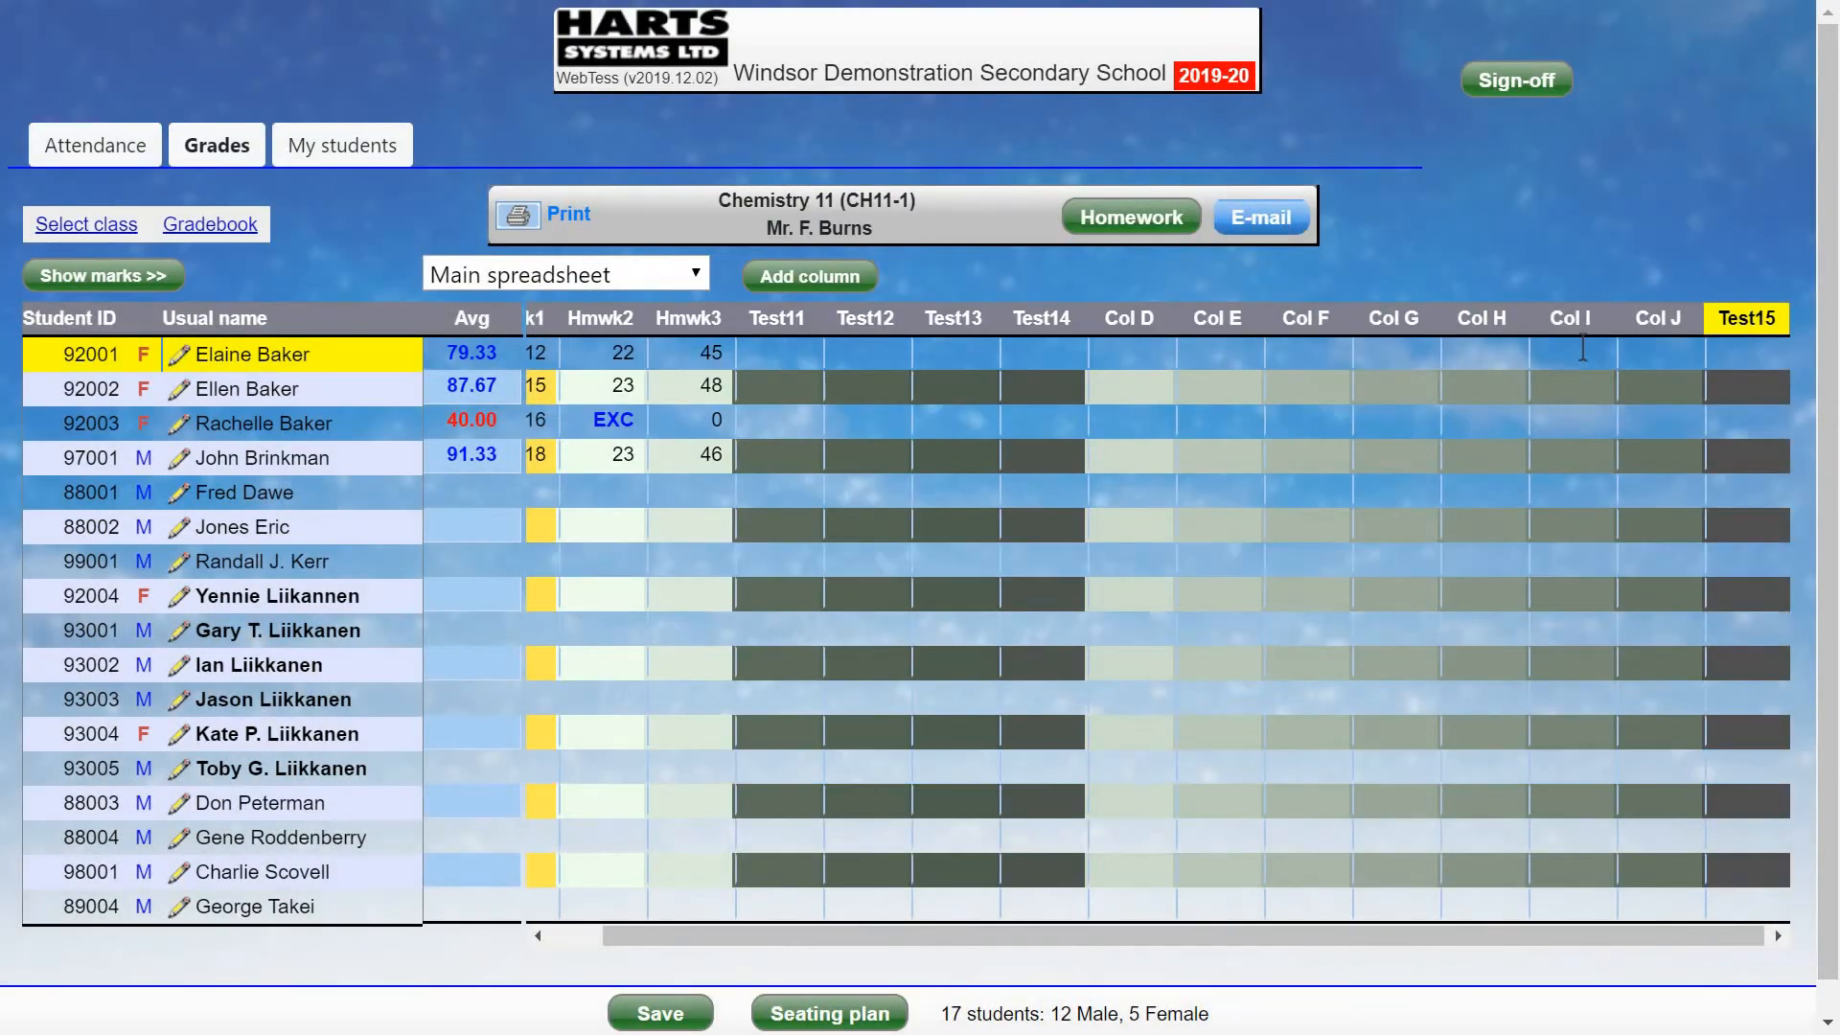
left_click(1746, 326)
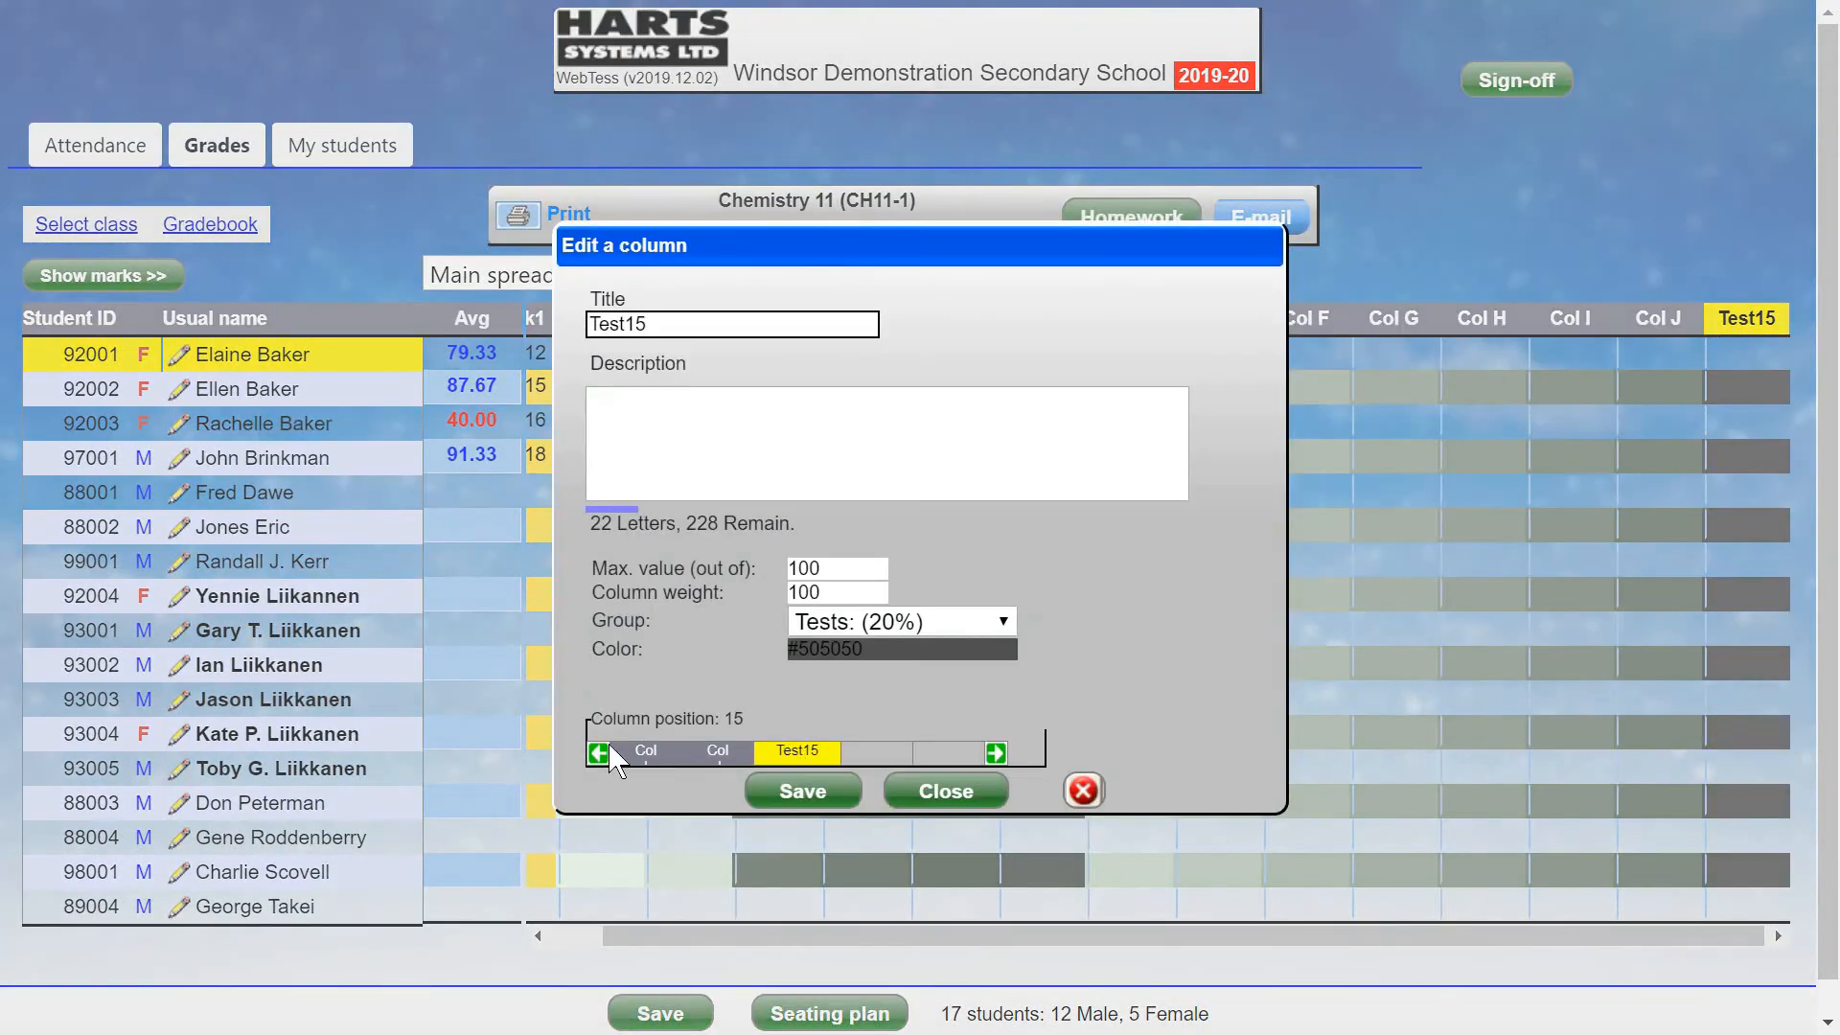
left_click(600, 753)
left_click(600, 753)
left_click(600, 753)
left_click(600, 753)
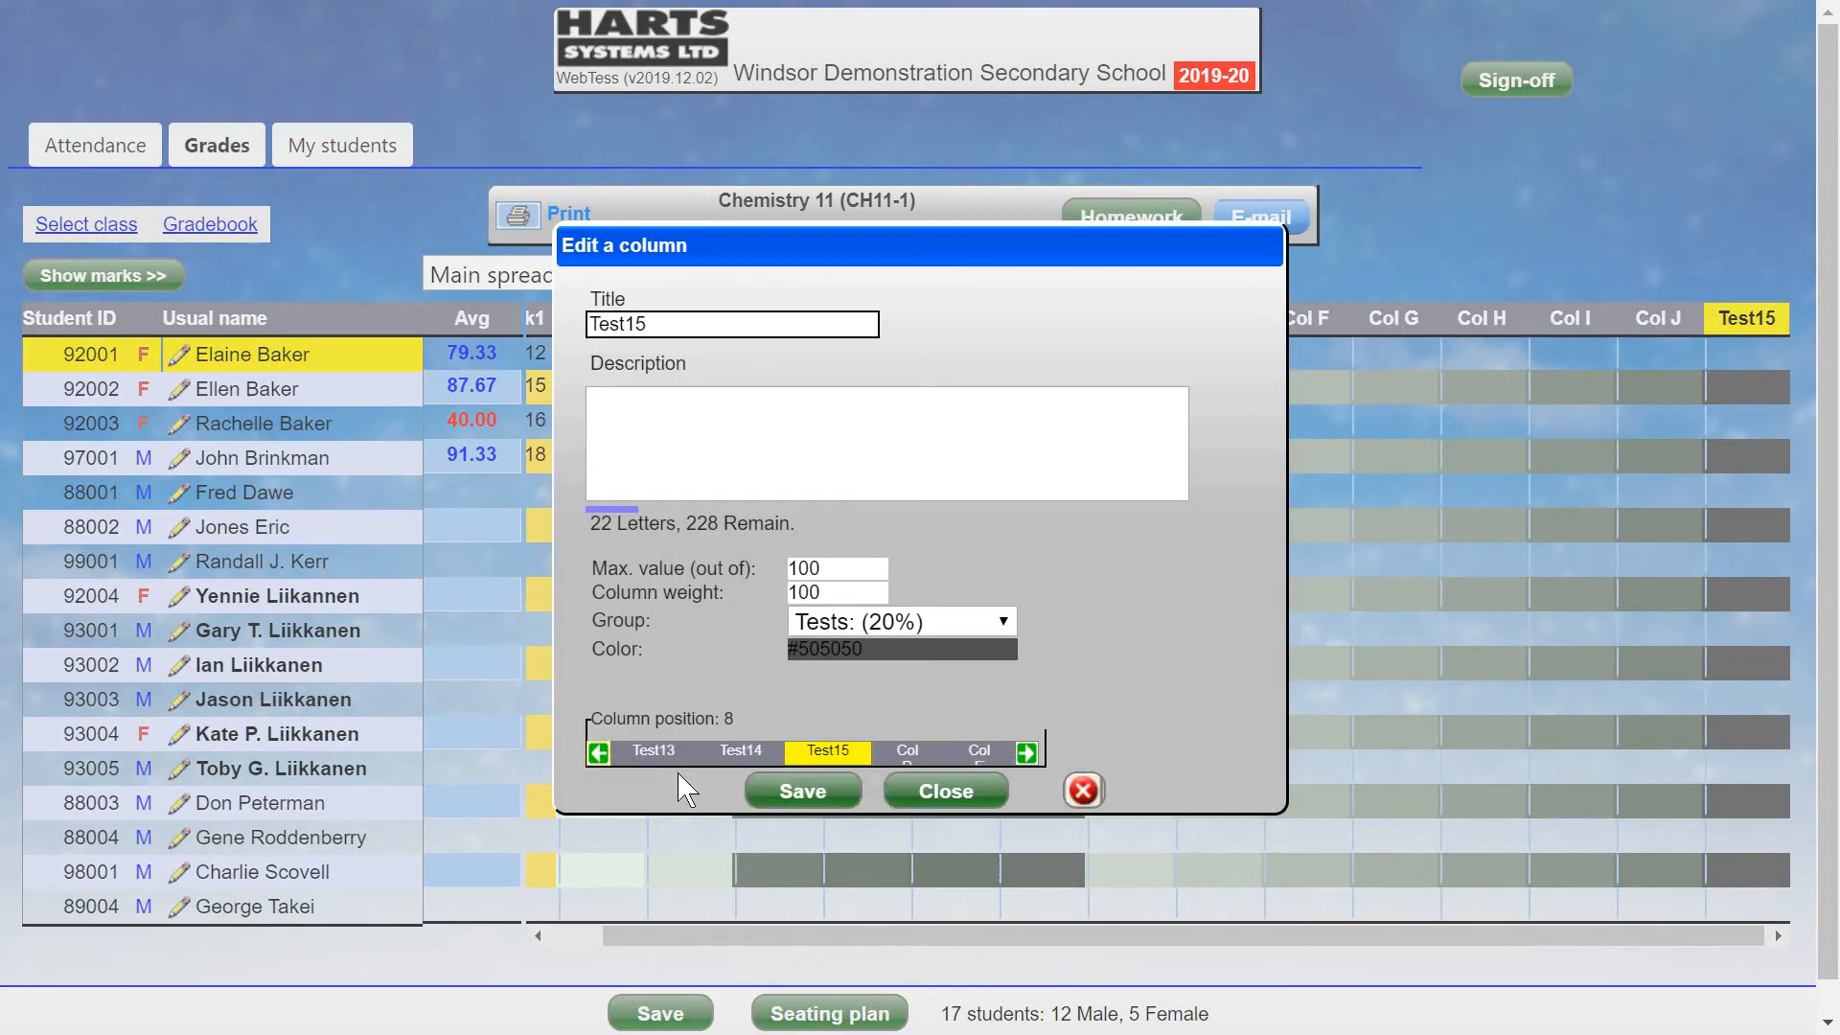
left_click(803, 791)
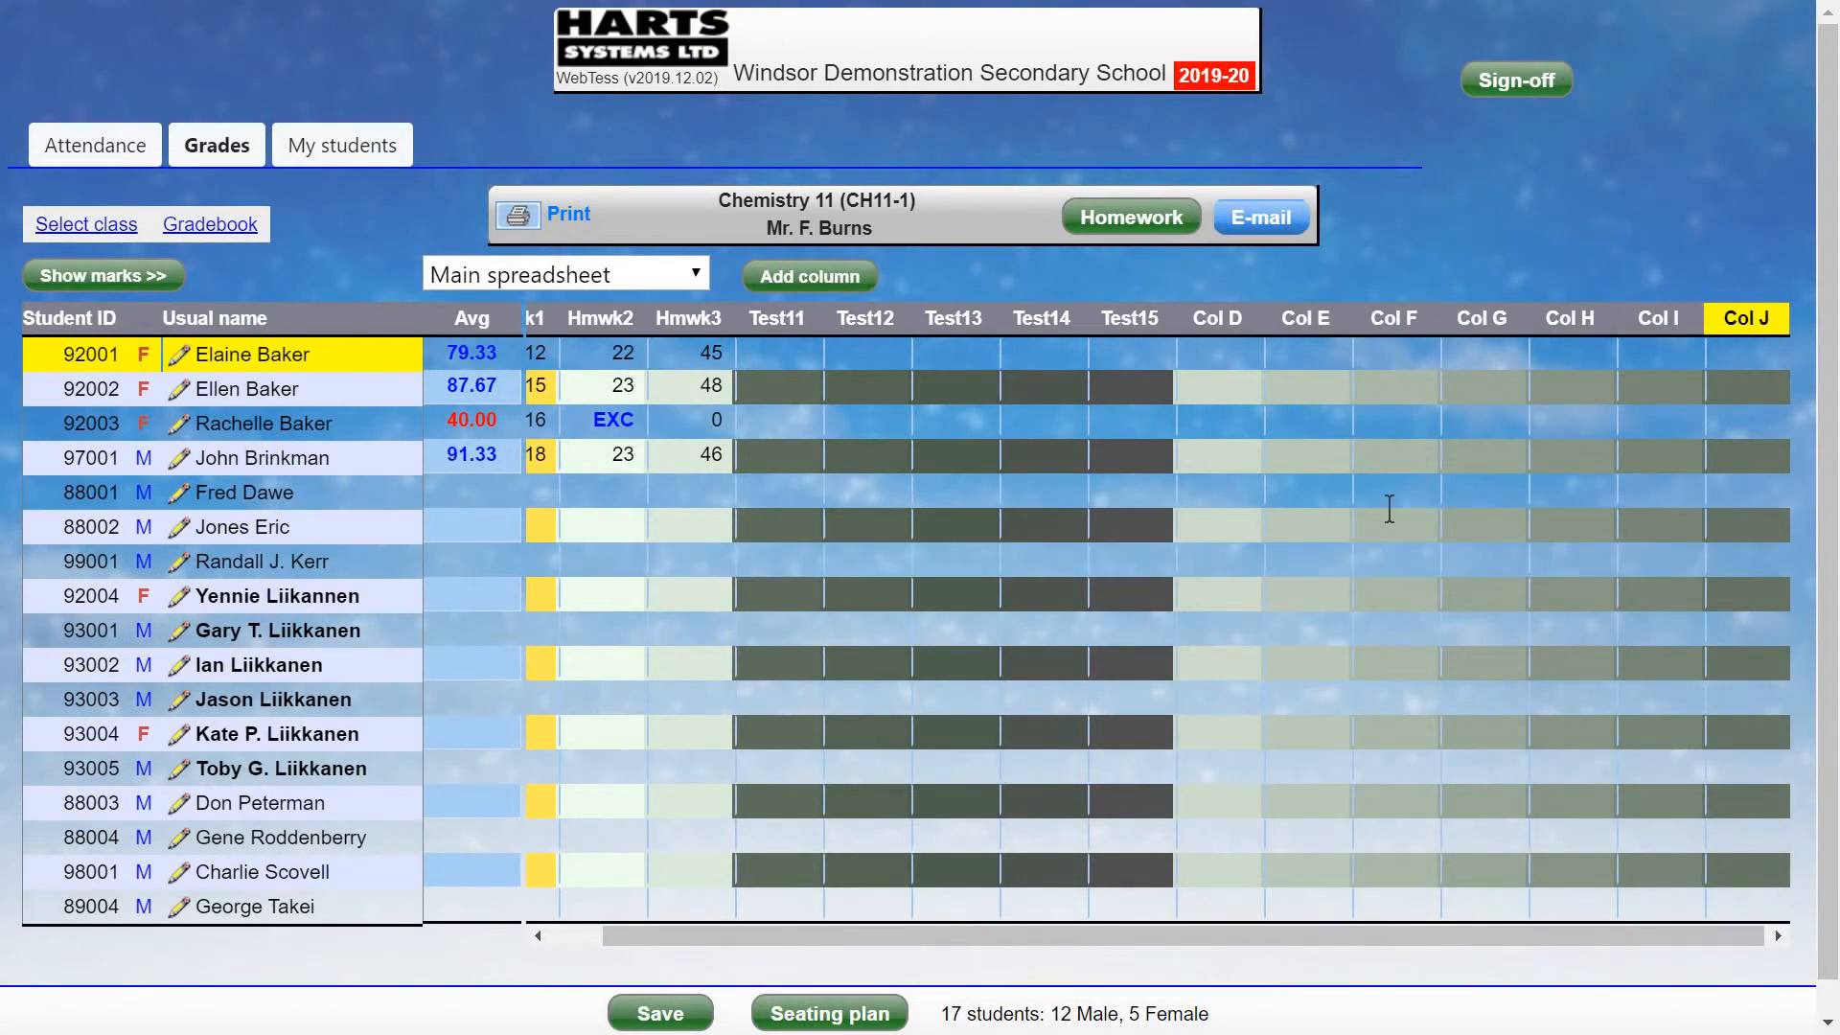
Delete the Test15 and Col J columns, confirming removal of their marks each time.
left_click(1133, 324)
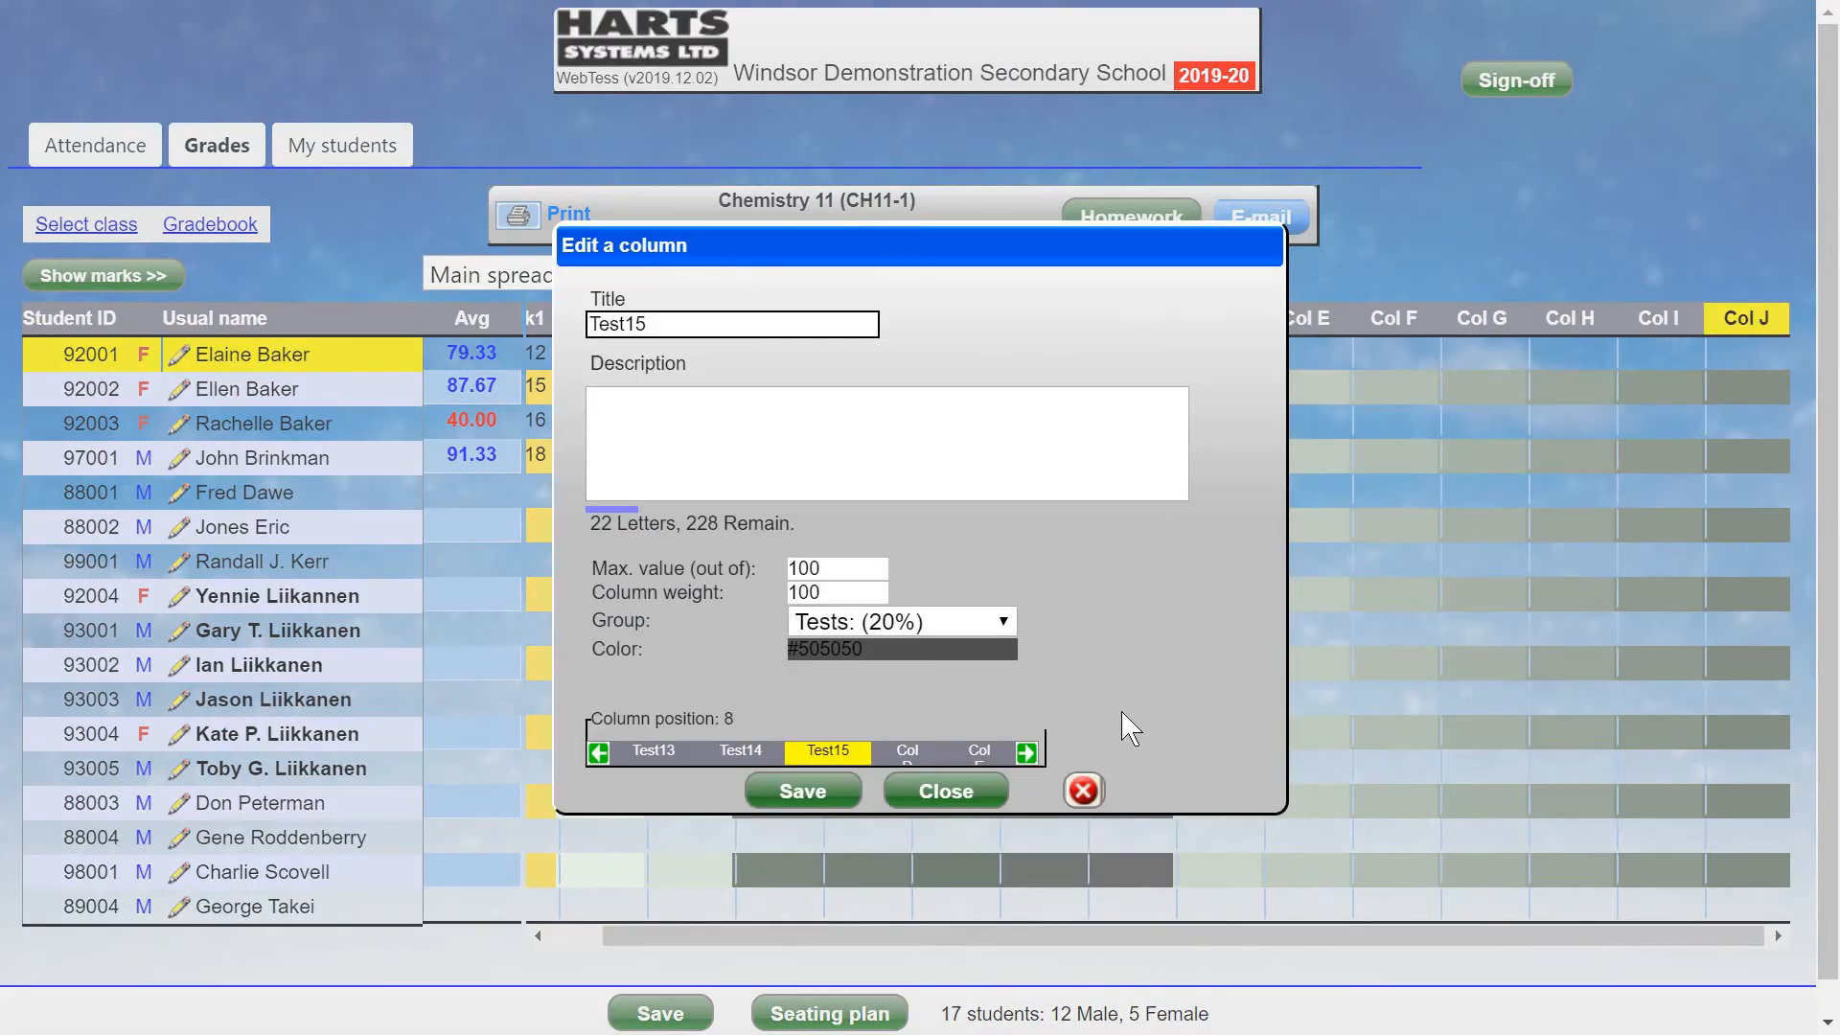
left_click(1082, 791)
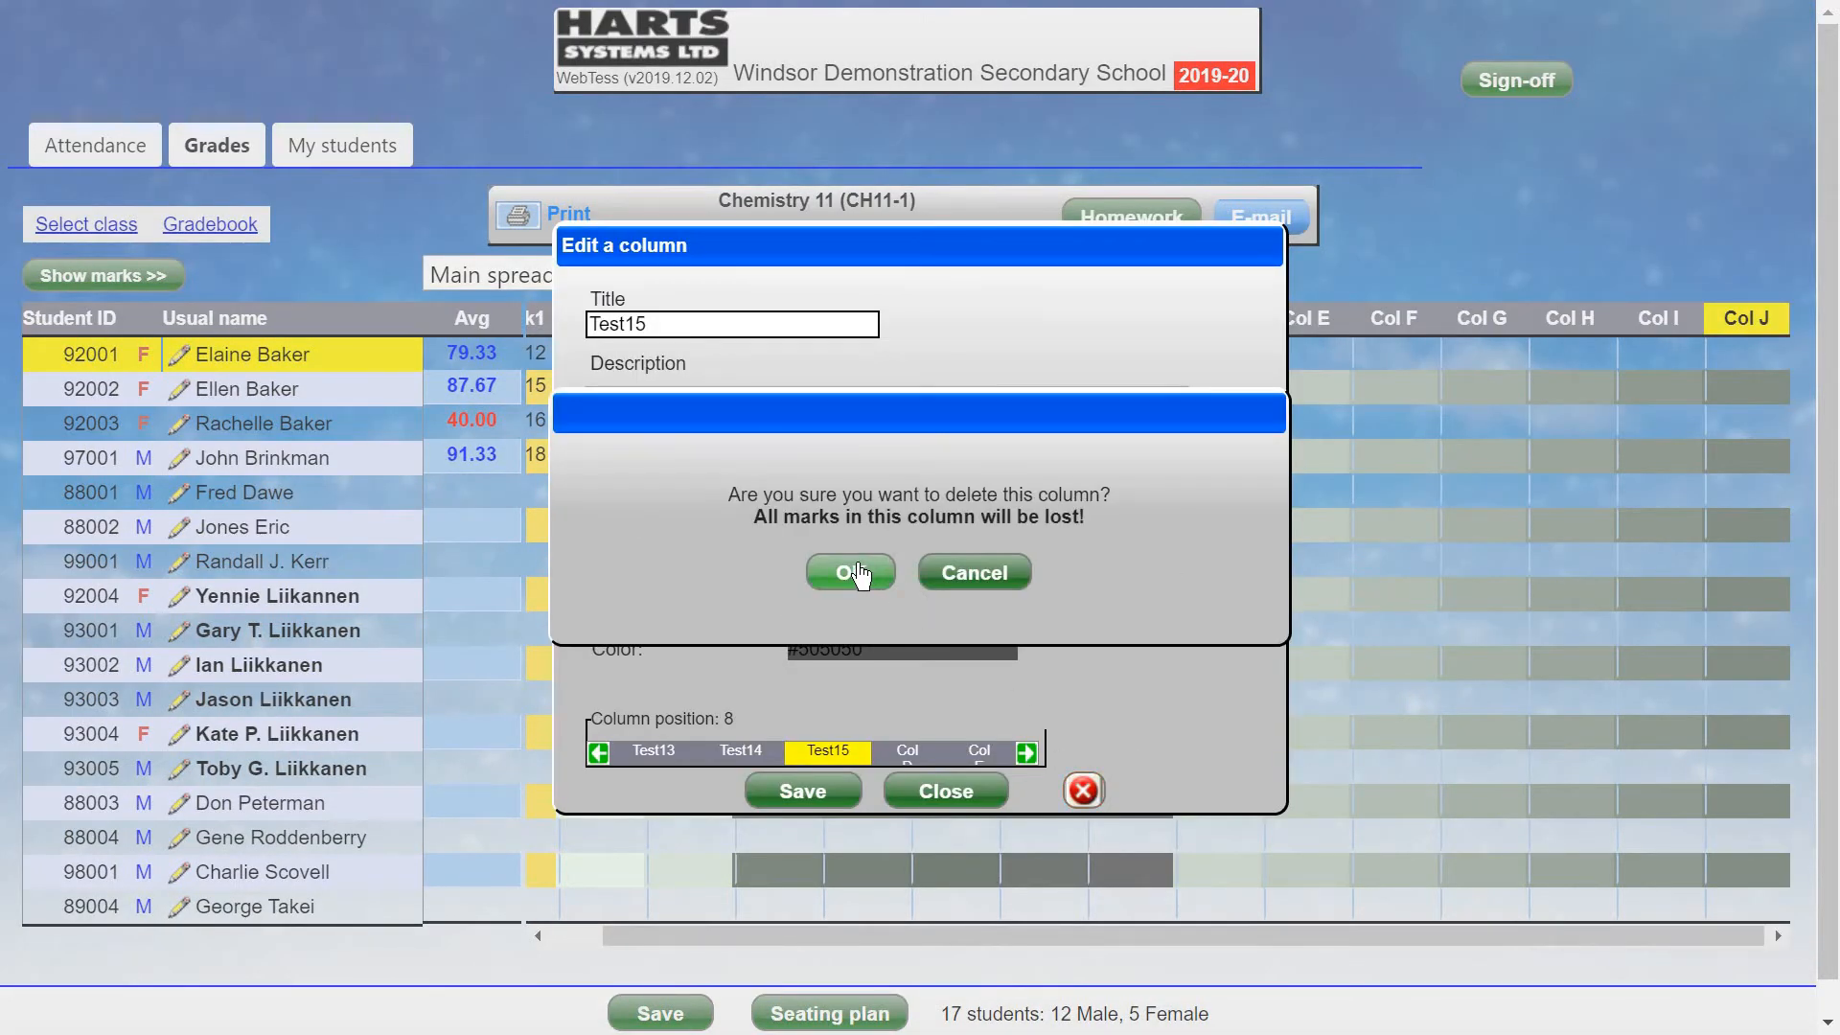
left_click(856, 573)
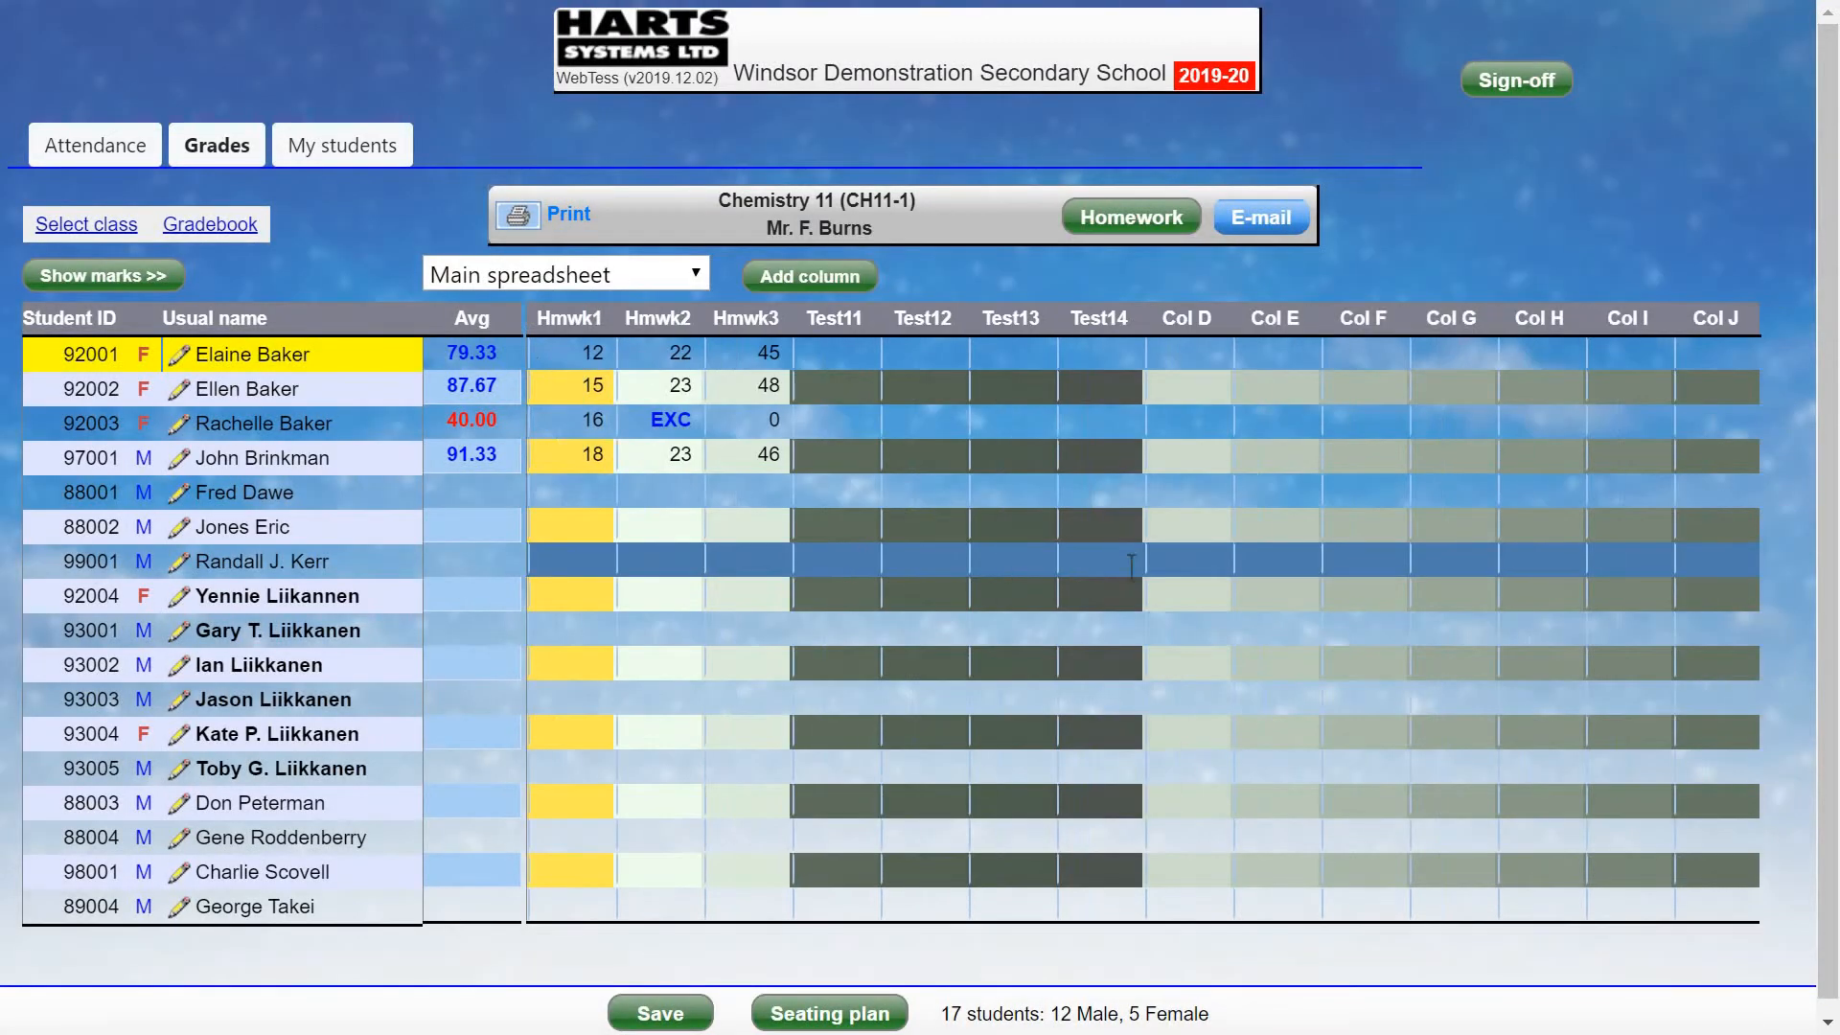
left_click(1729, 316)
left_click(1083, 790)
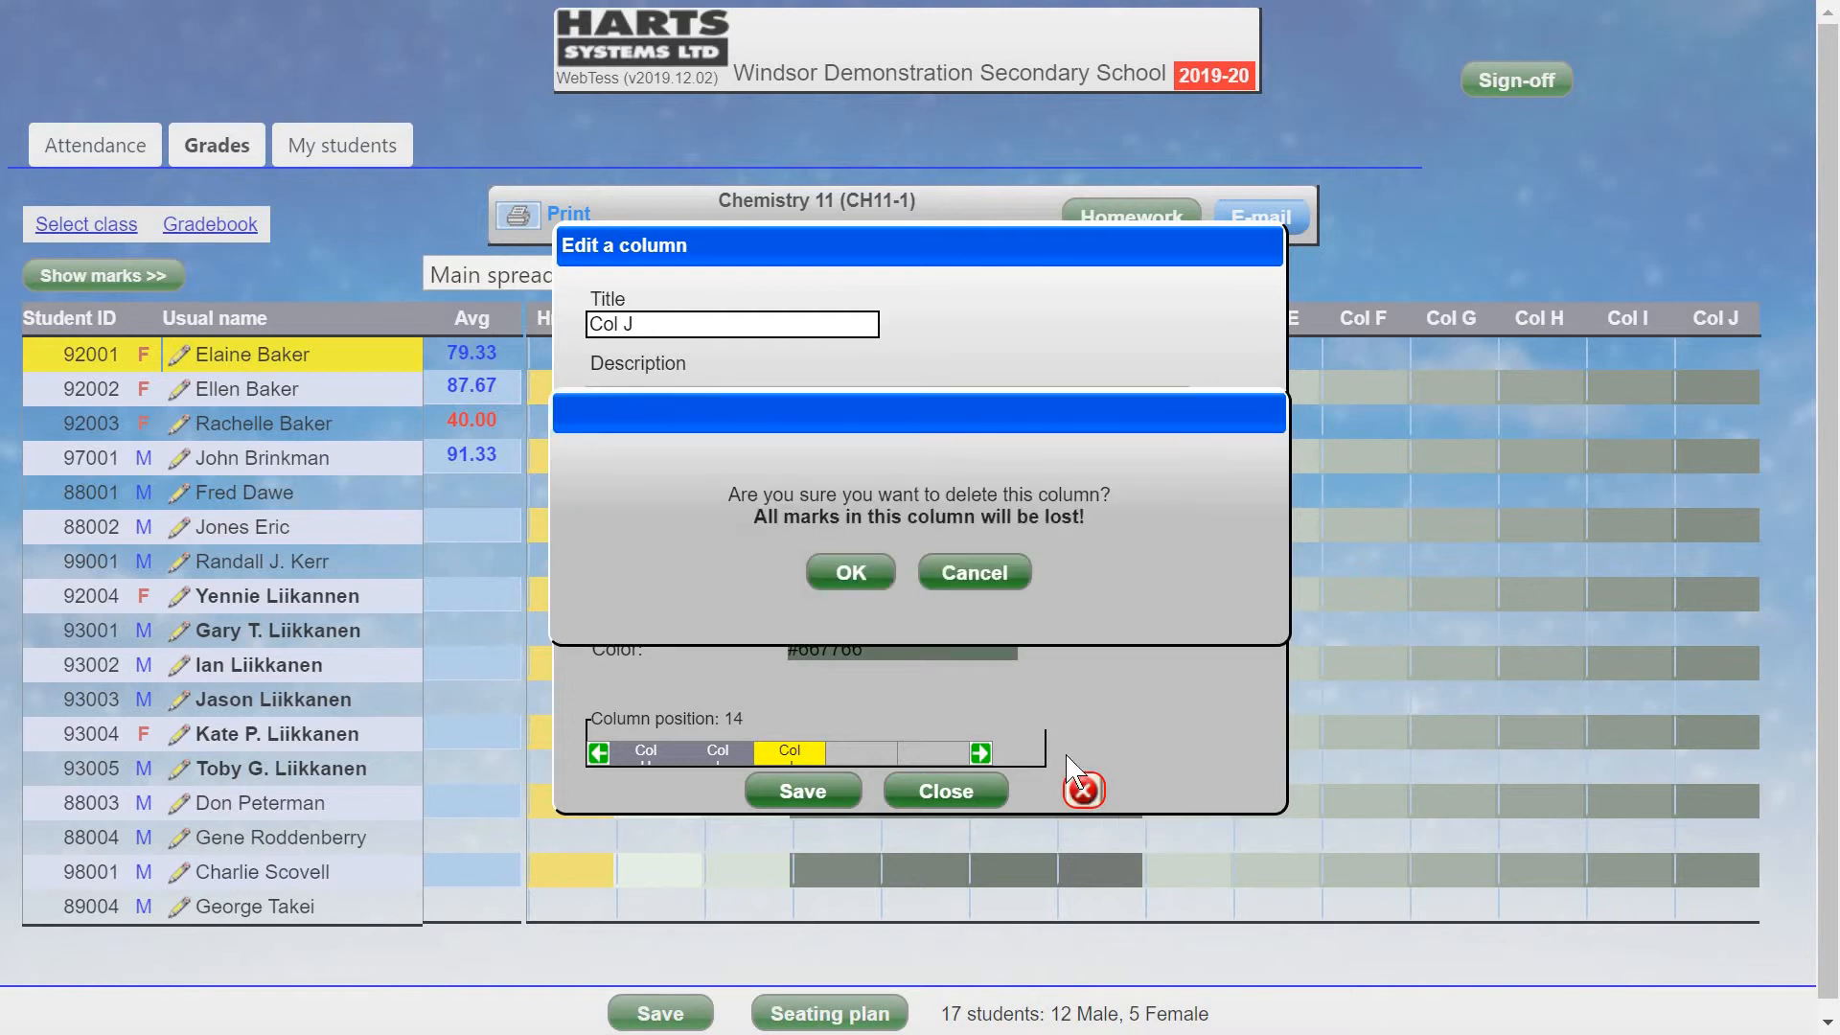
left_click(855, 573)
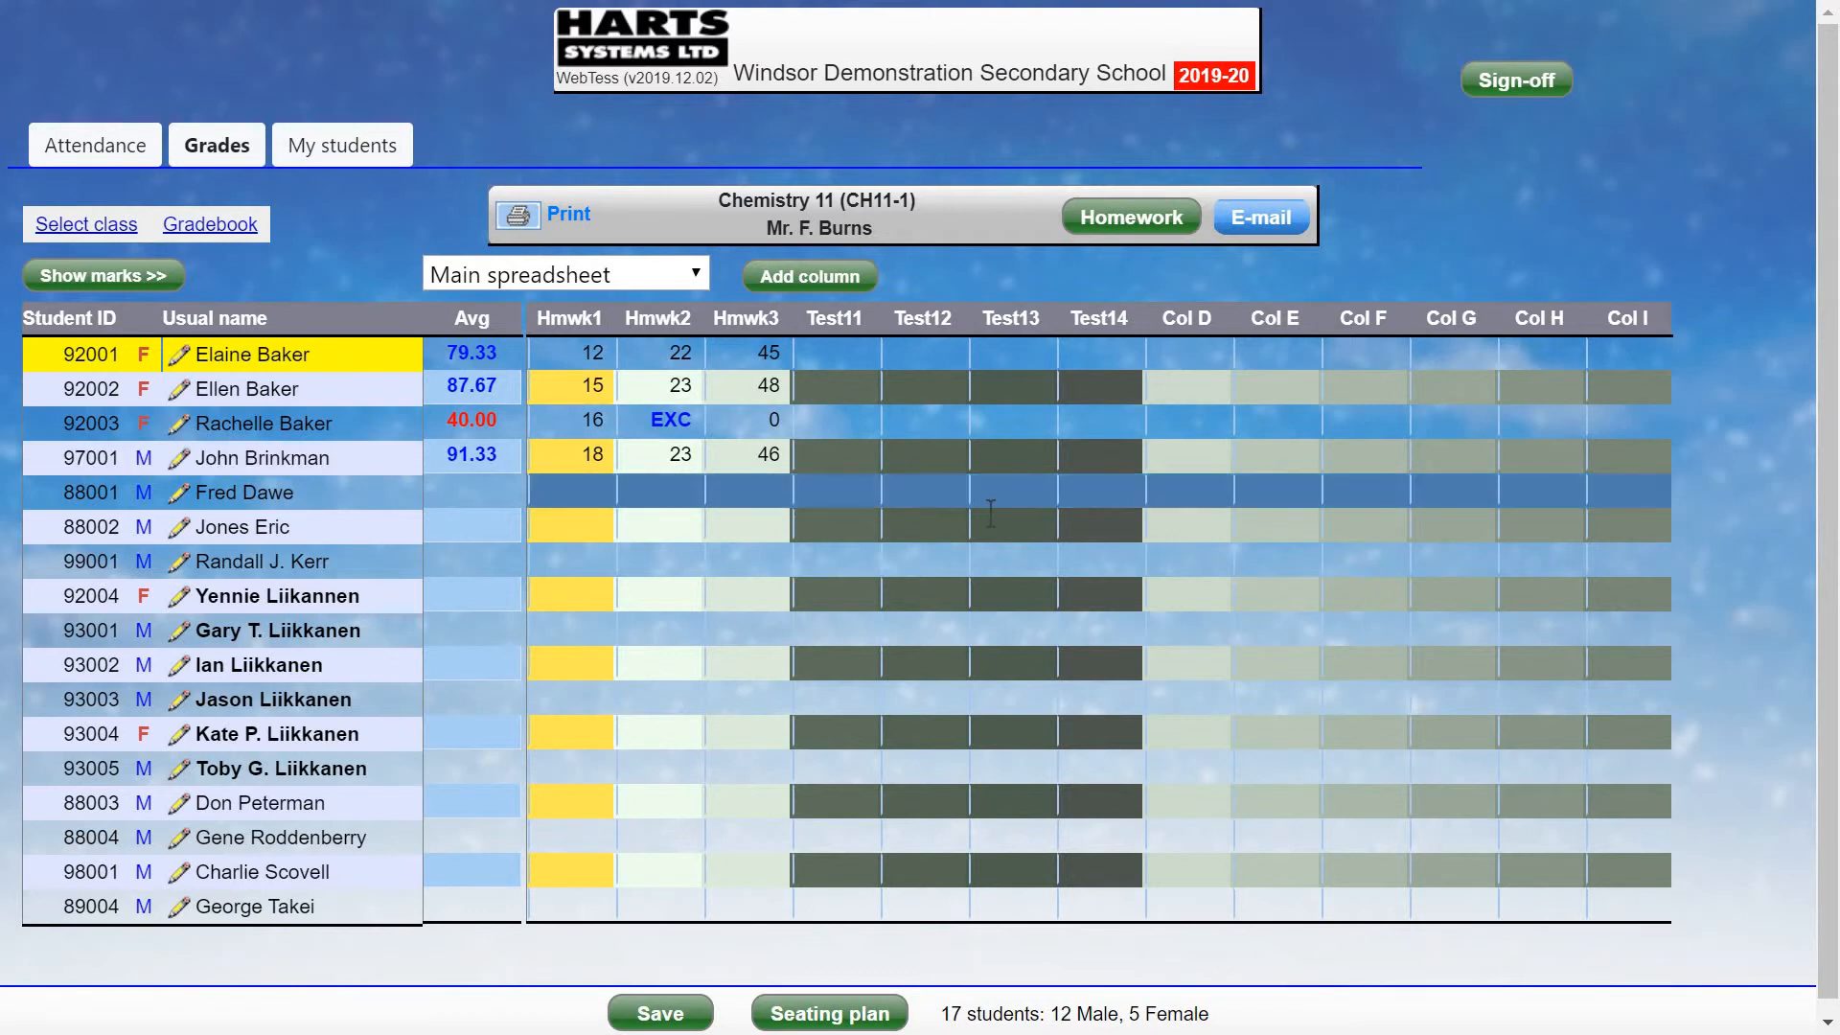
Enter Test12 marks 56, 57, 67, 68, 70, 75, 81 and 88 for the first eight students.
left_click(954, 352)
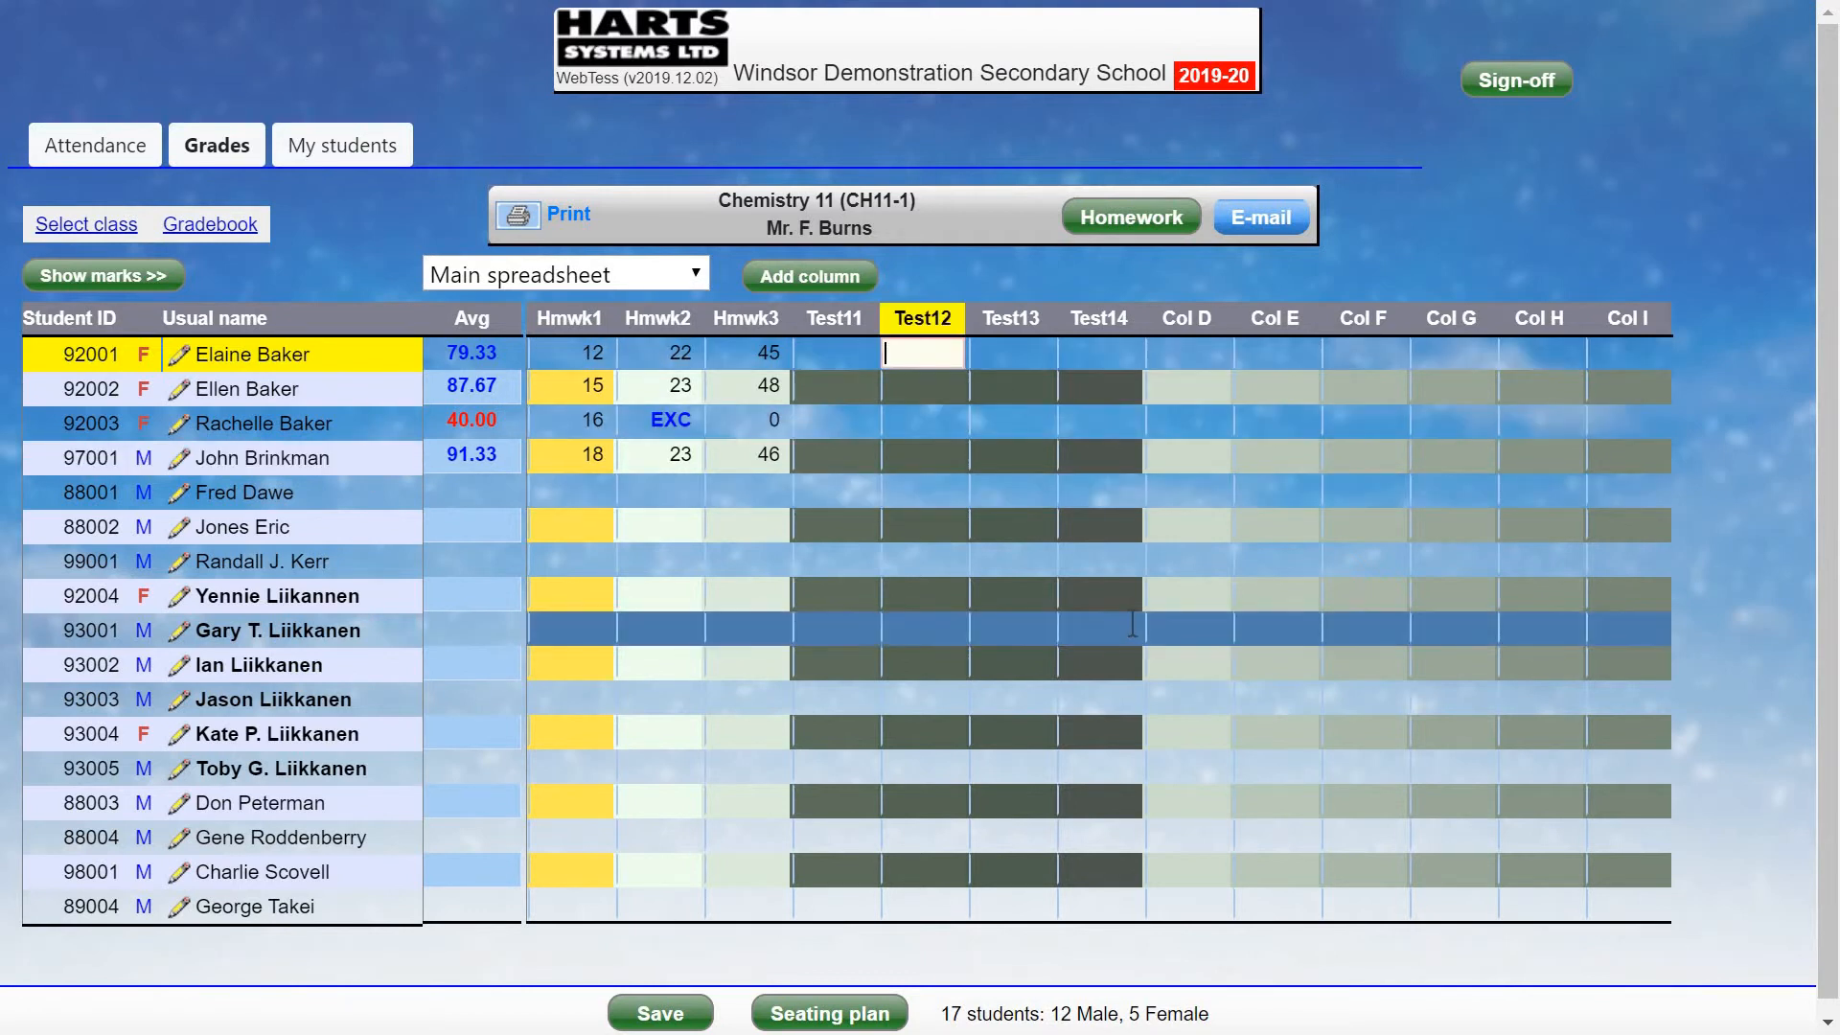
type("56")
key("Return")
type("57")
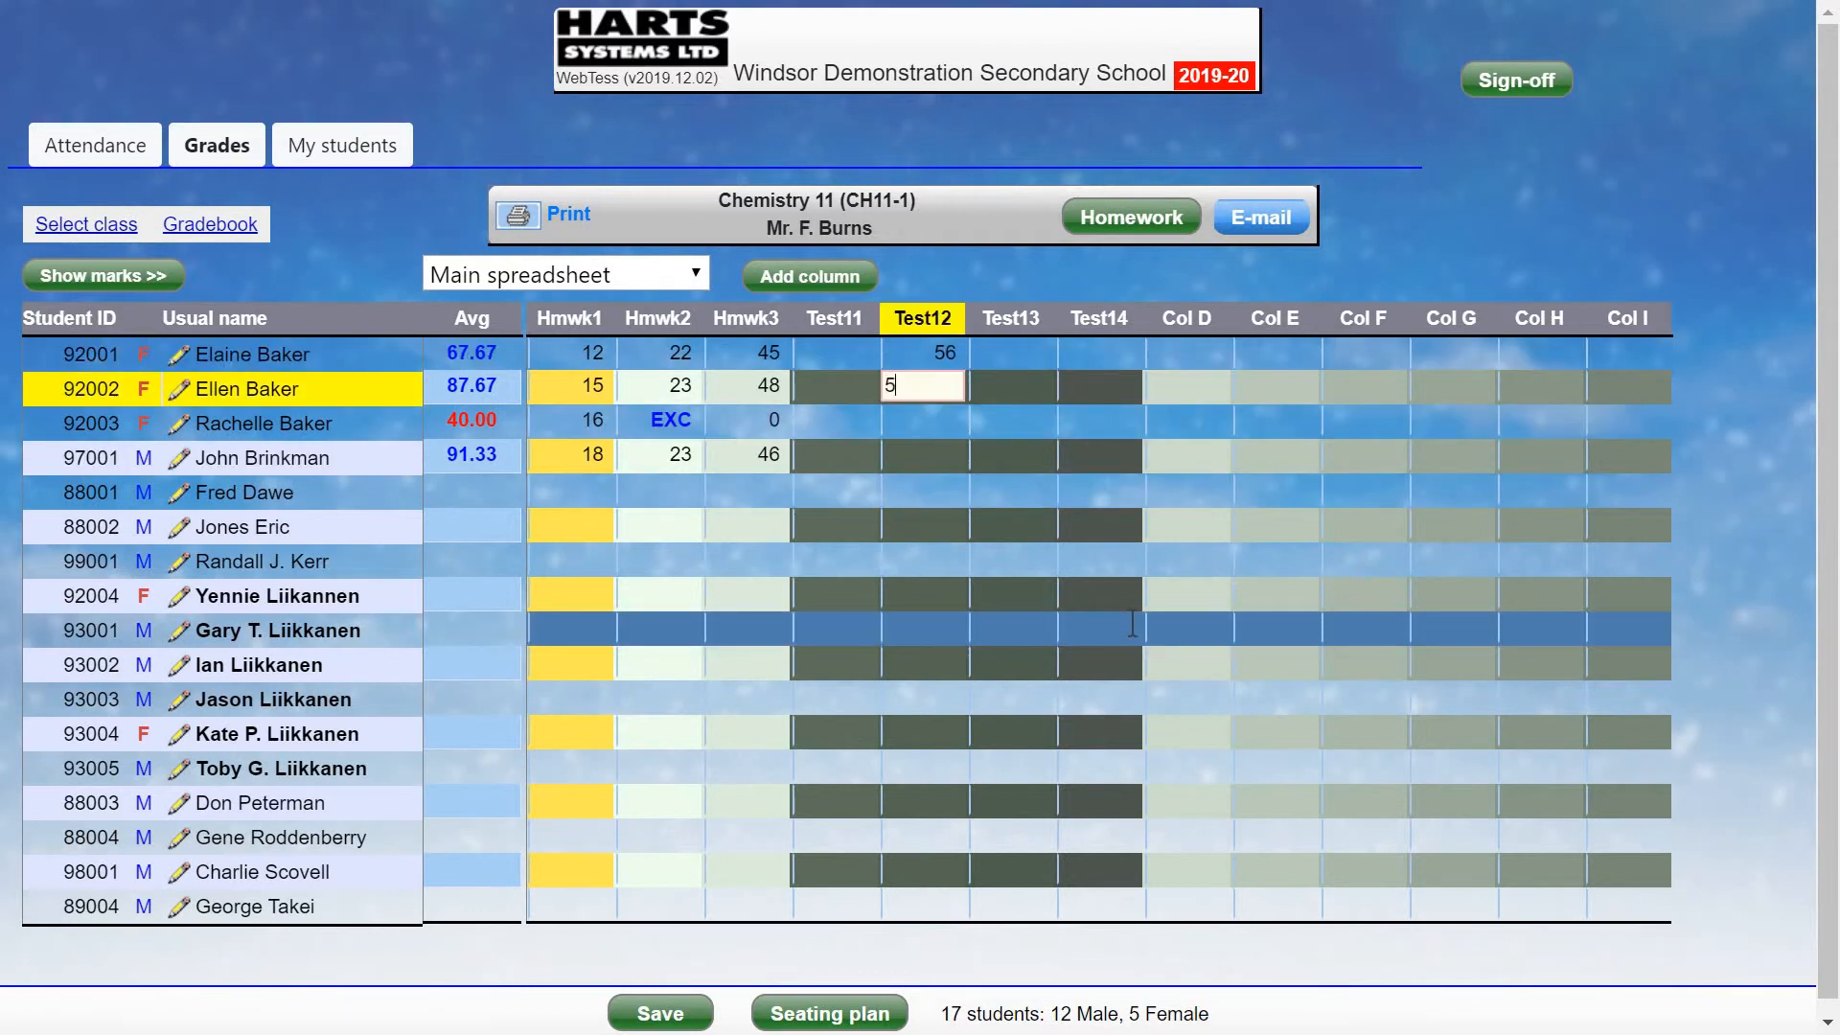
key("Return")
type("67")
key("Return")
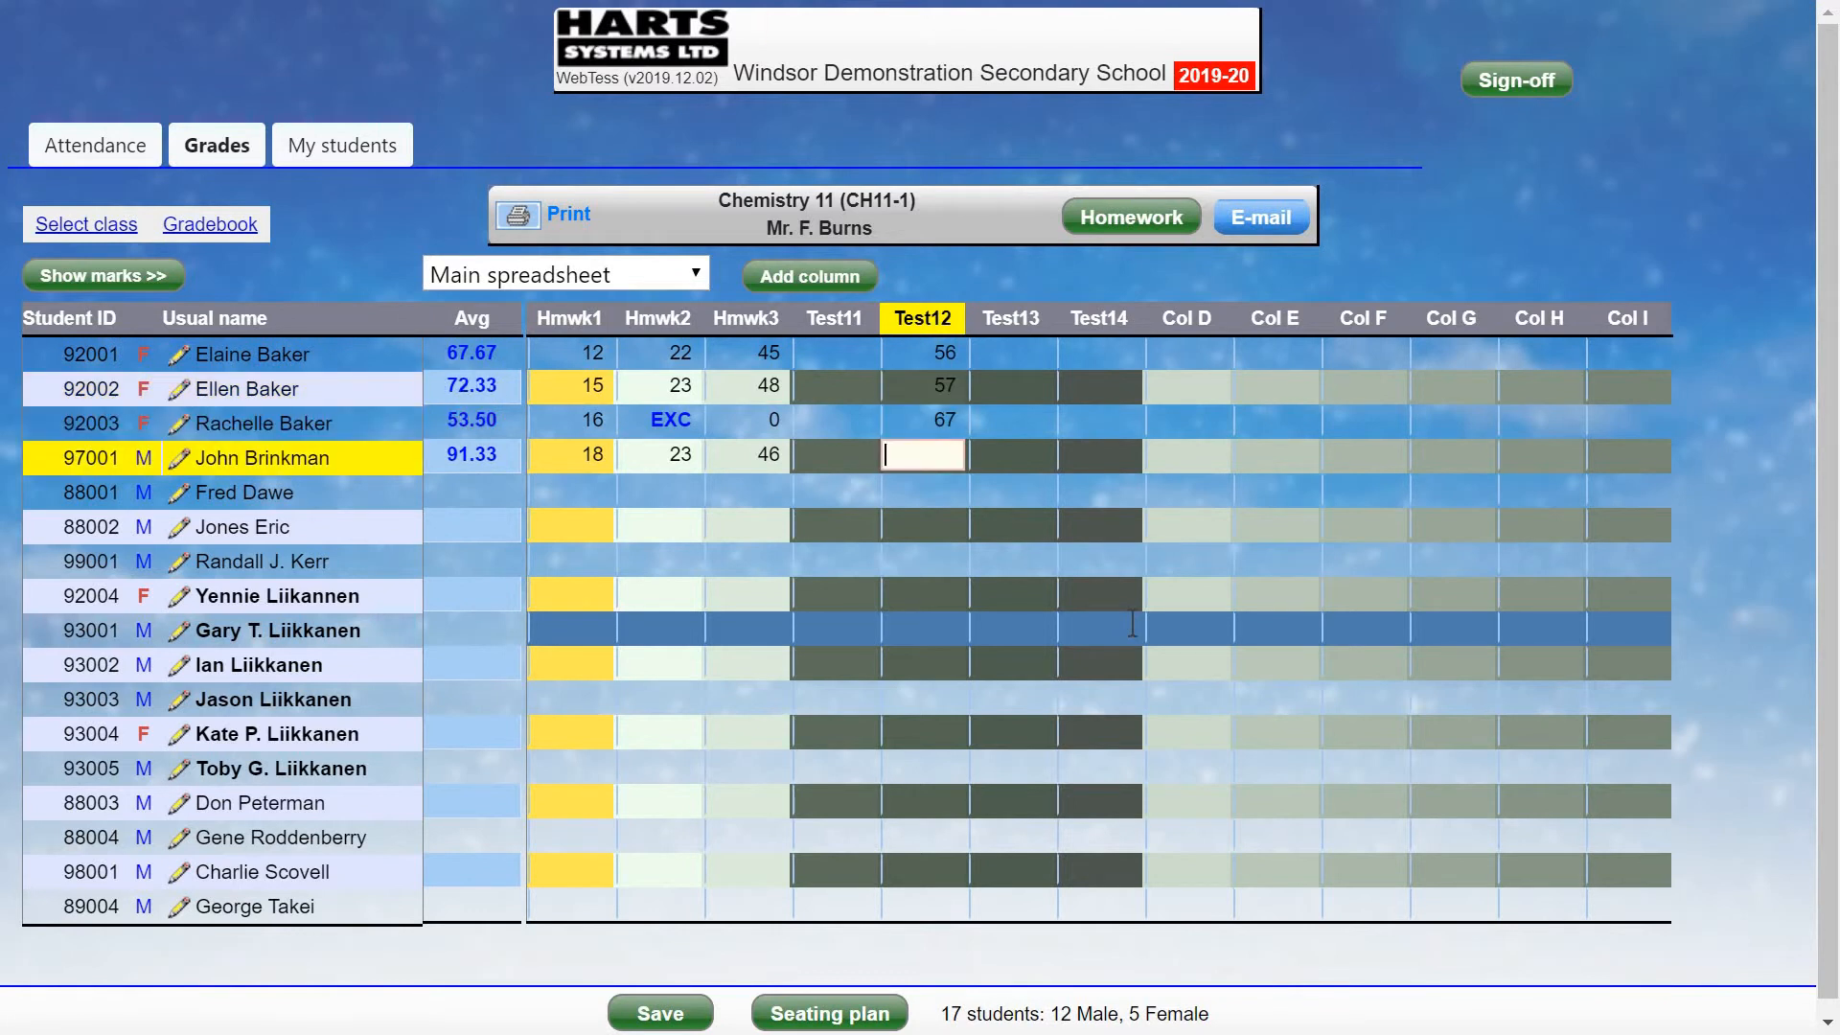
type("68")
key("Return")
type("70")
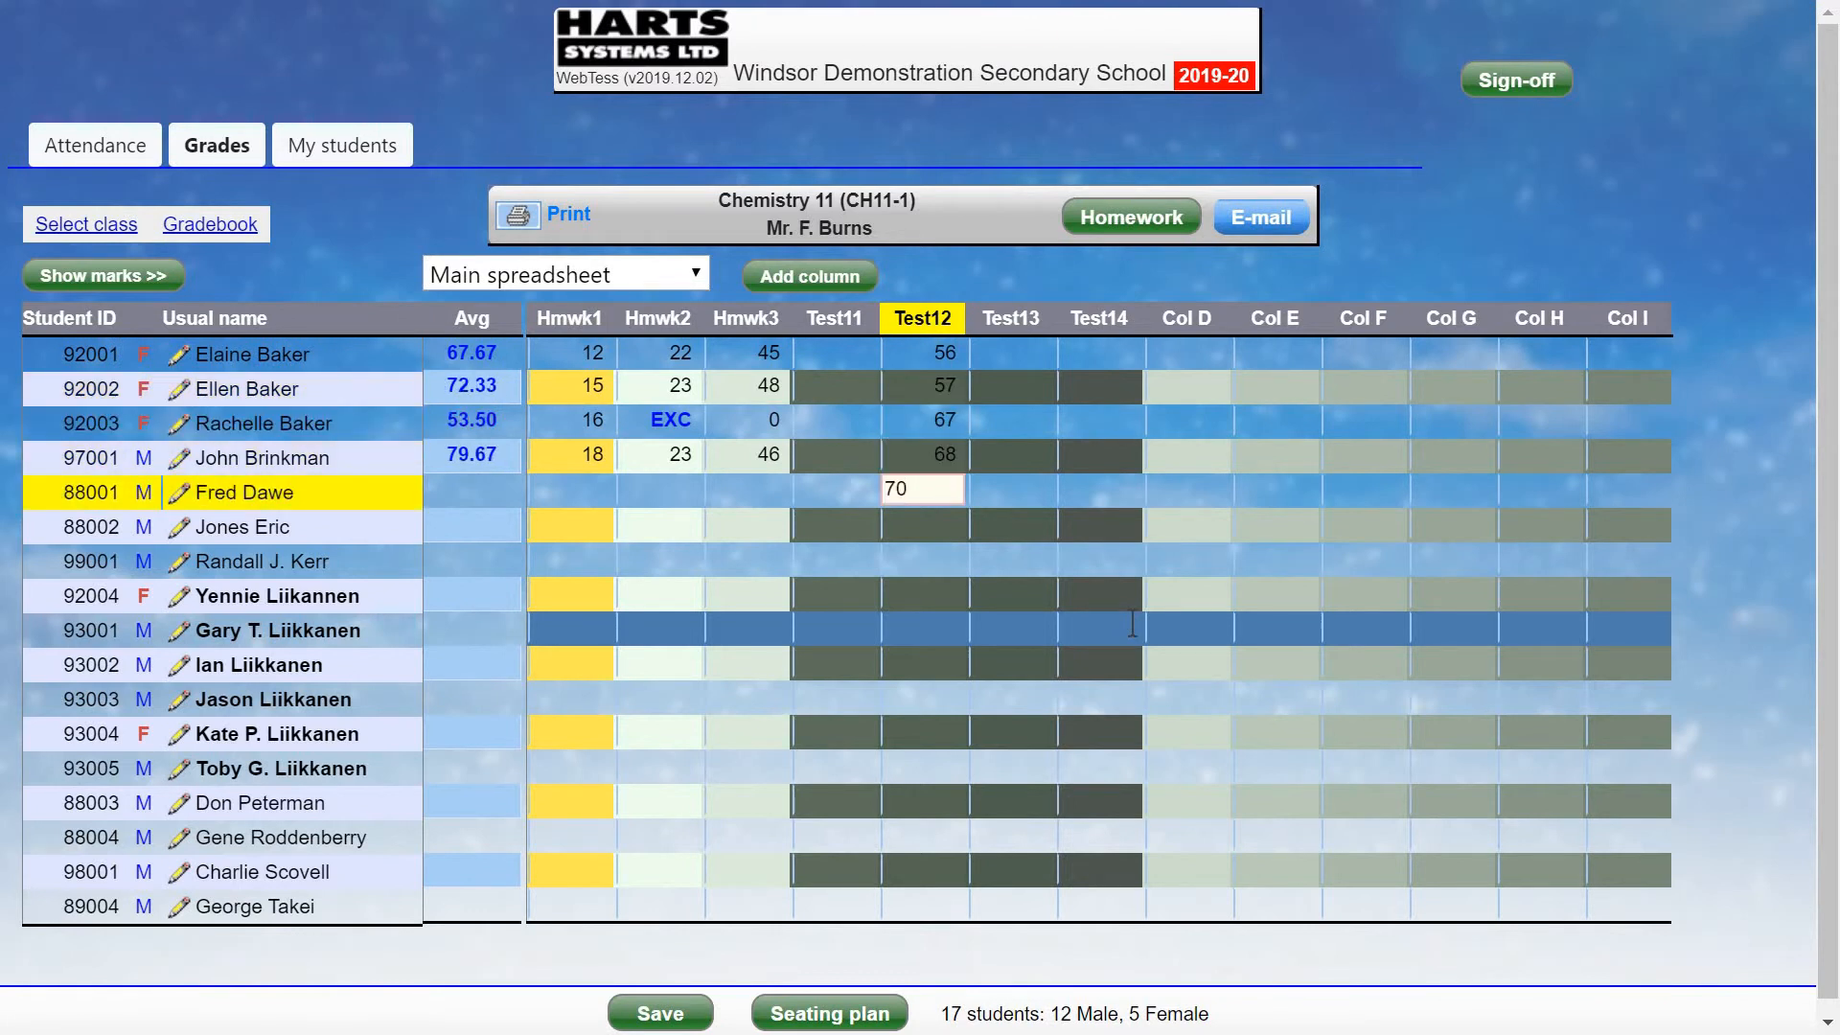
key("Return")
type("75")
key("Return")
type("81")
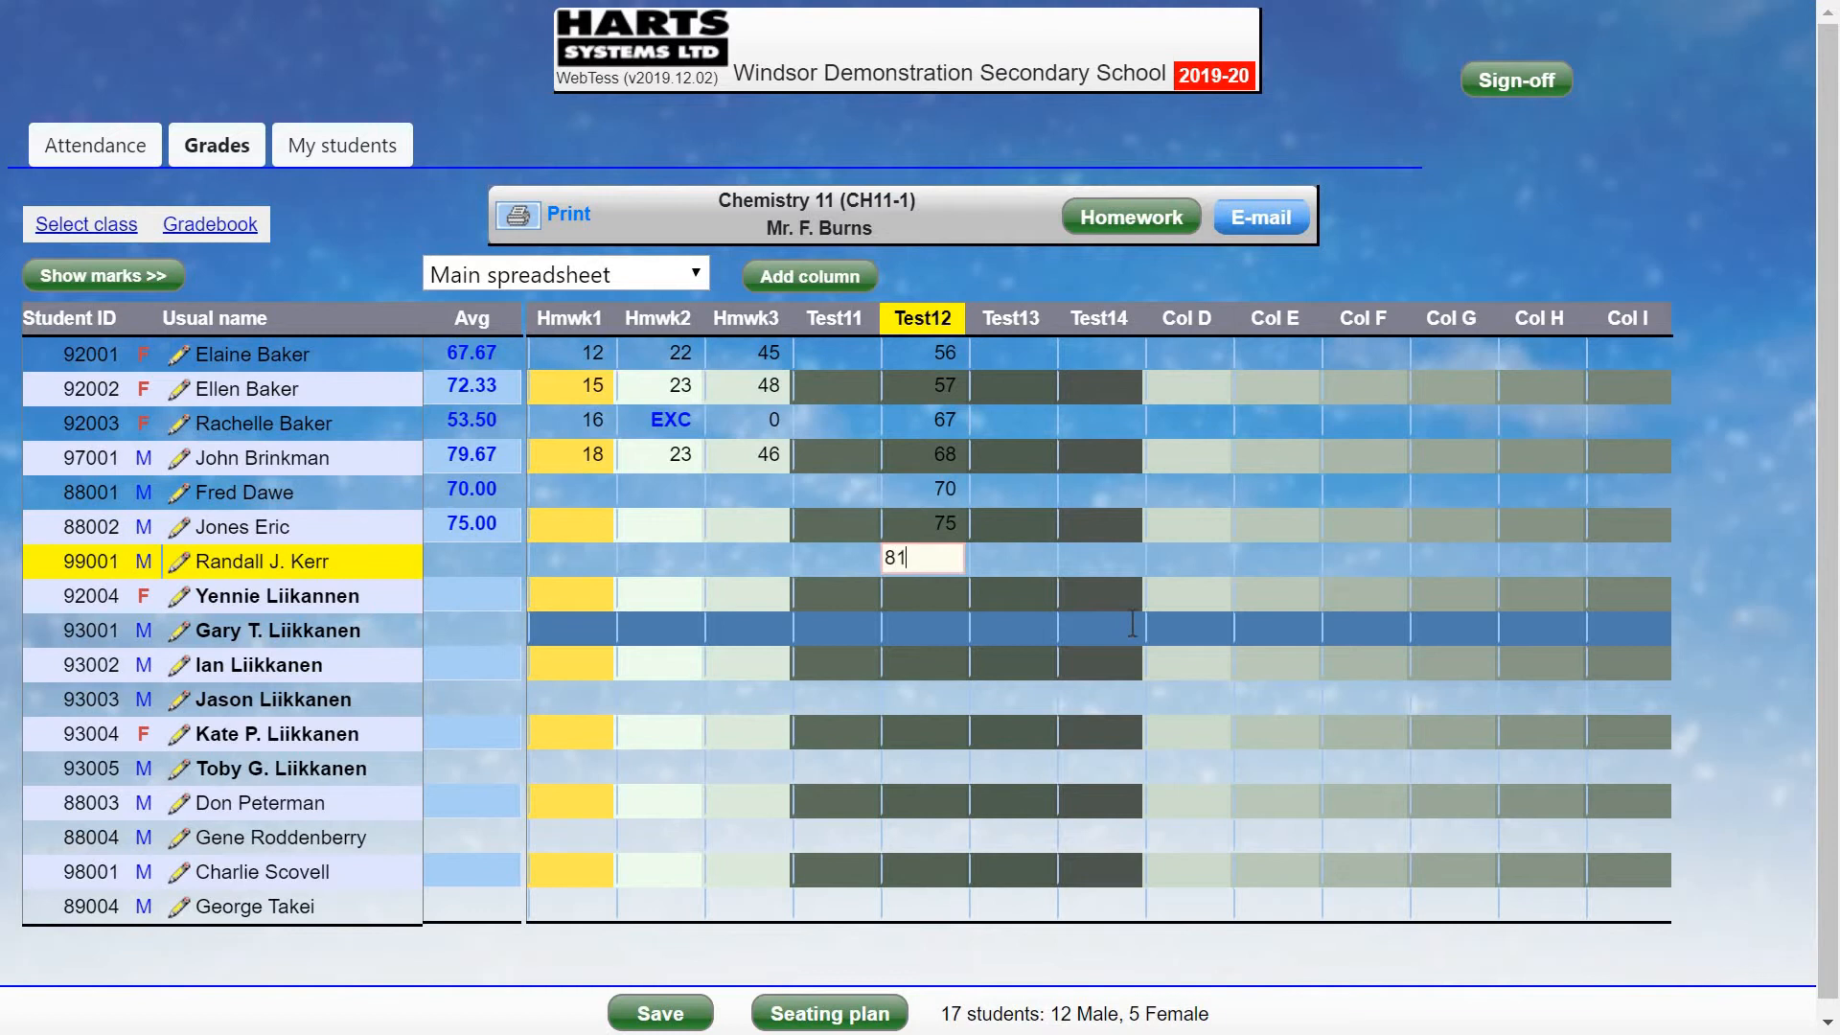
key("Return")
type("88")
key("Return")
Enter Test12 marks 76, 75, 81, 46 and 65 for the next five students.
type("76")
key("Return")
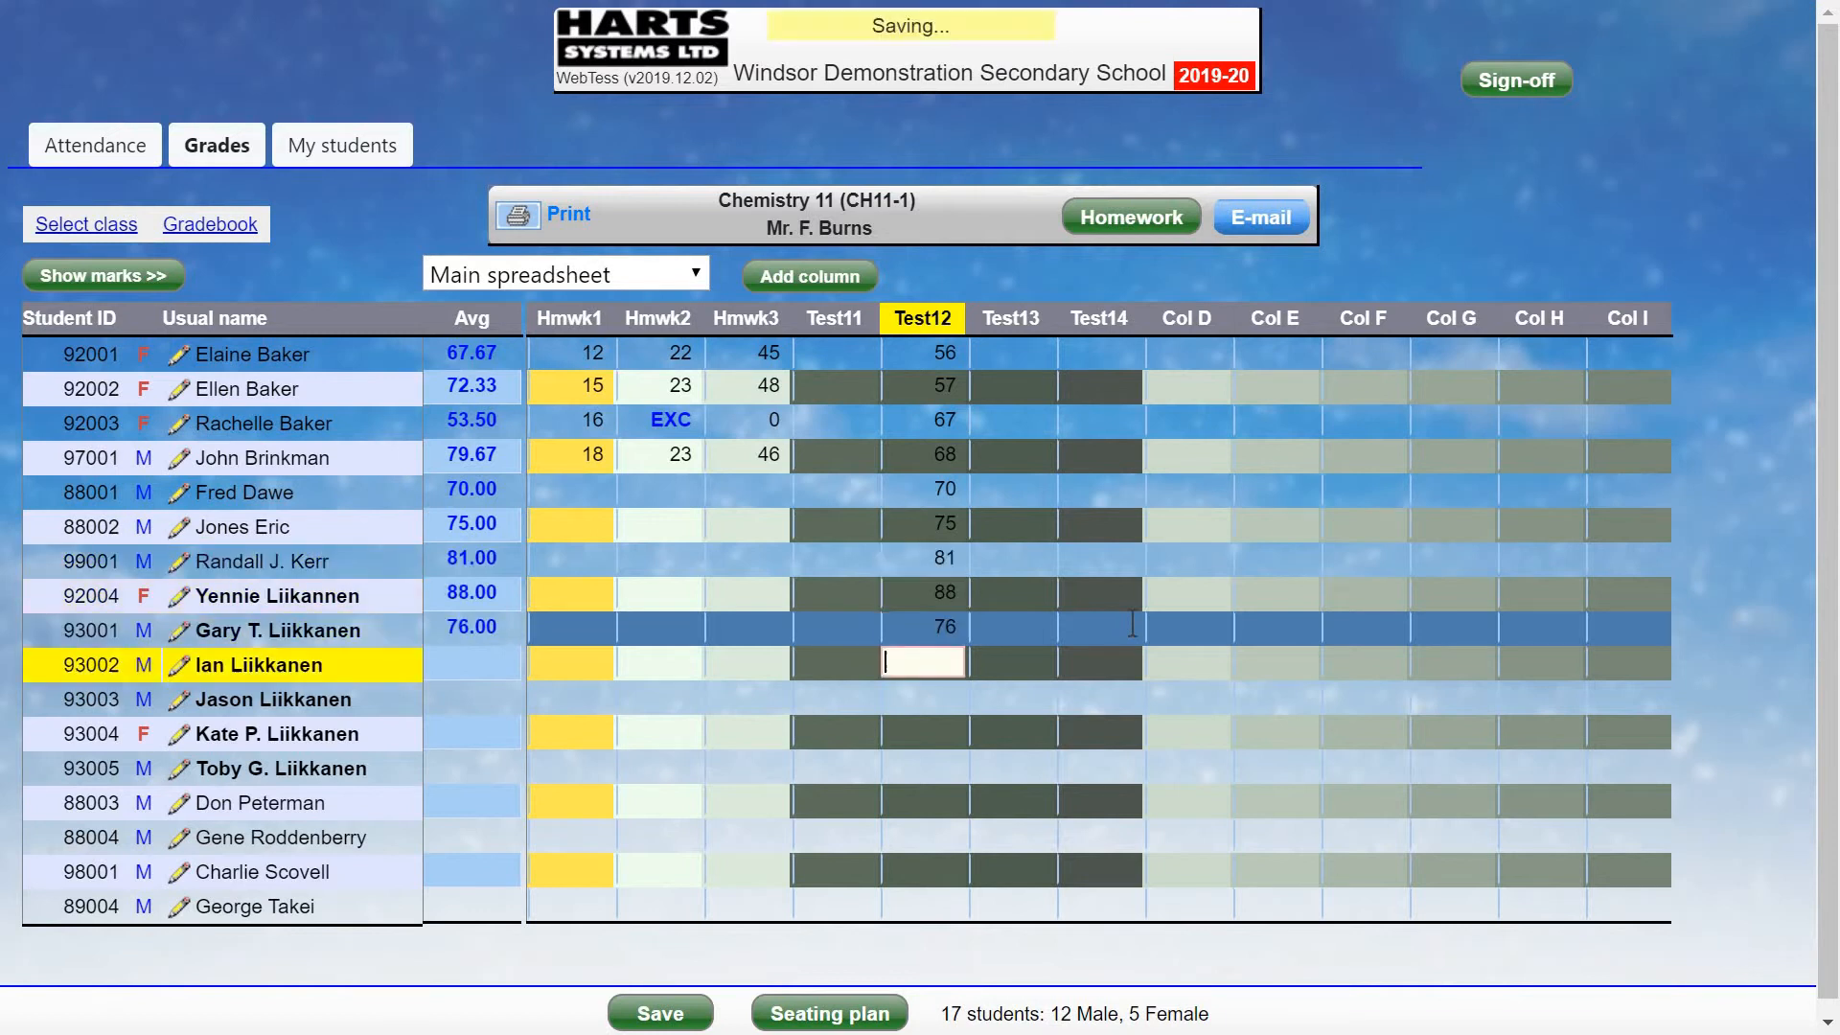
type("75")
key("Return")
type("81")
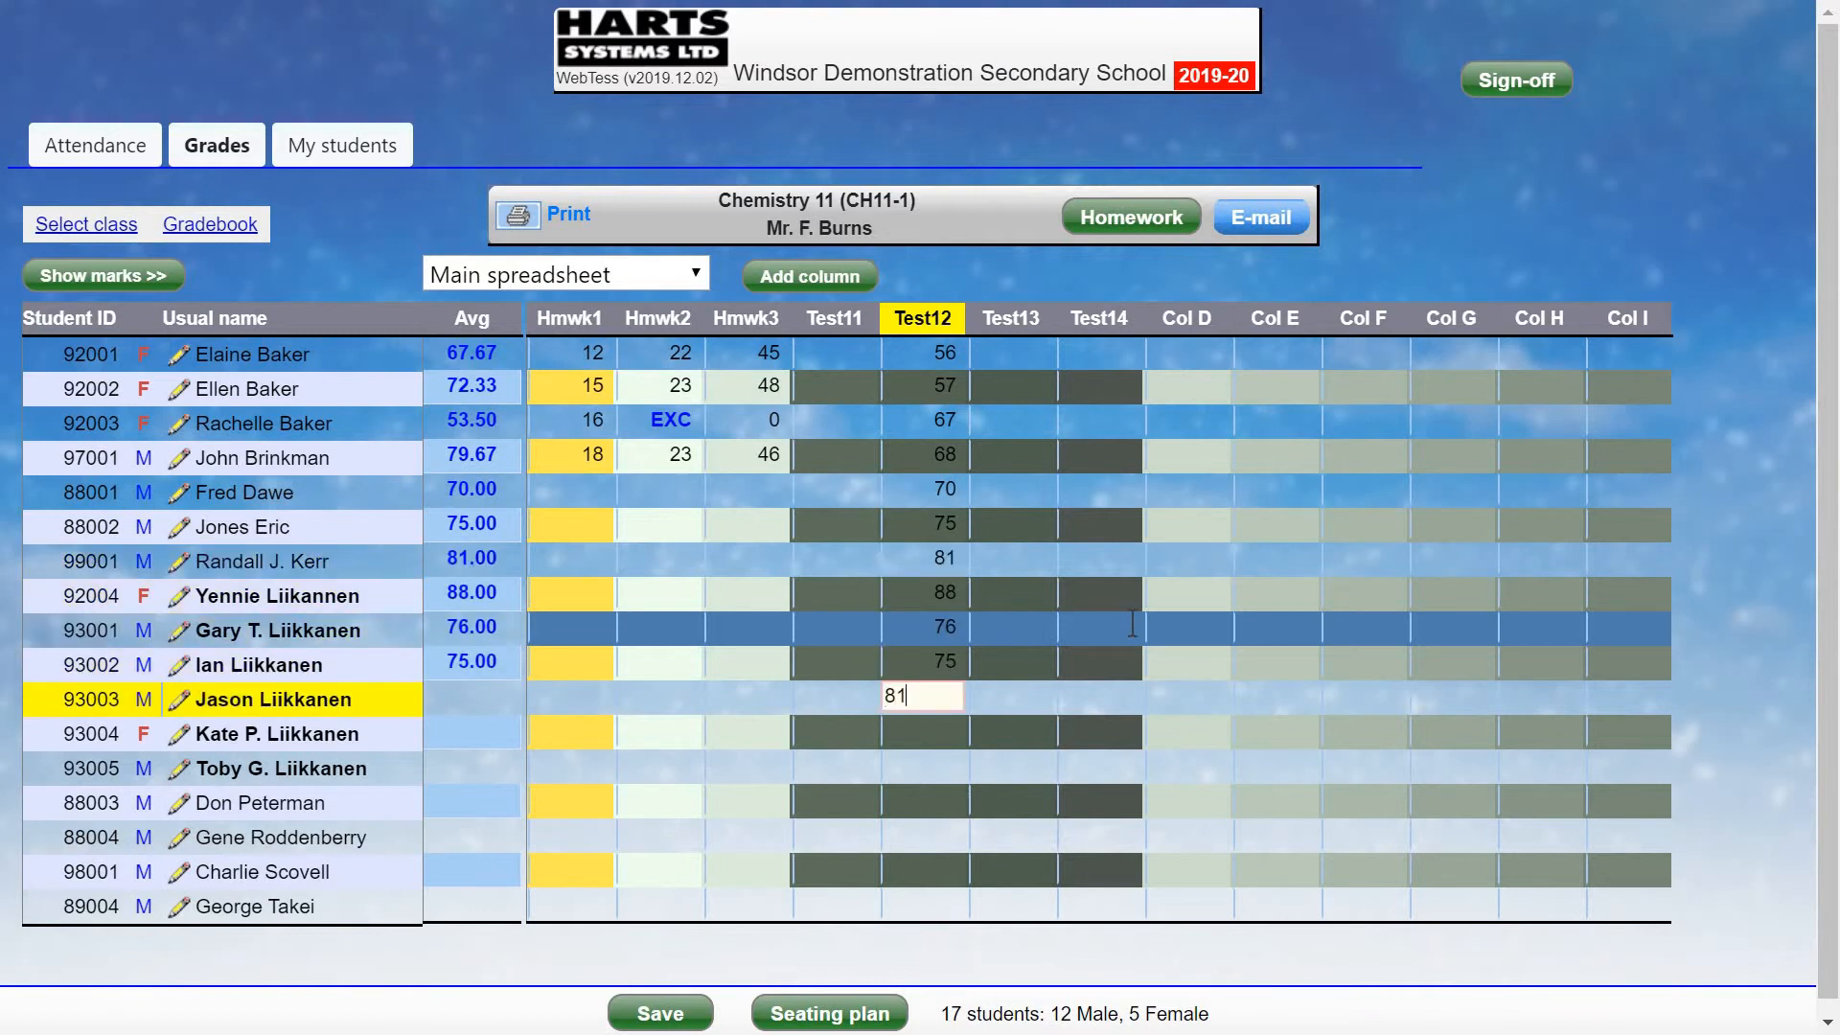
key("Return")
type("46")
key("Return")
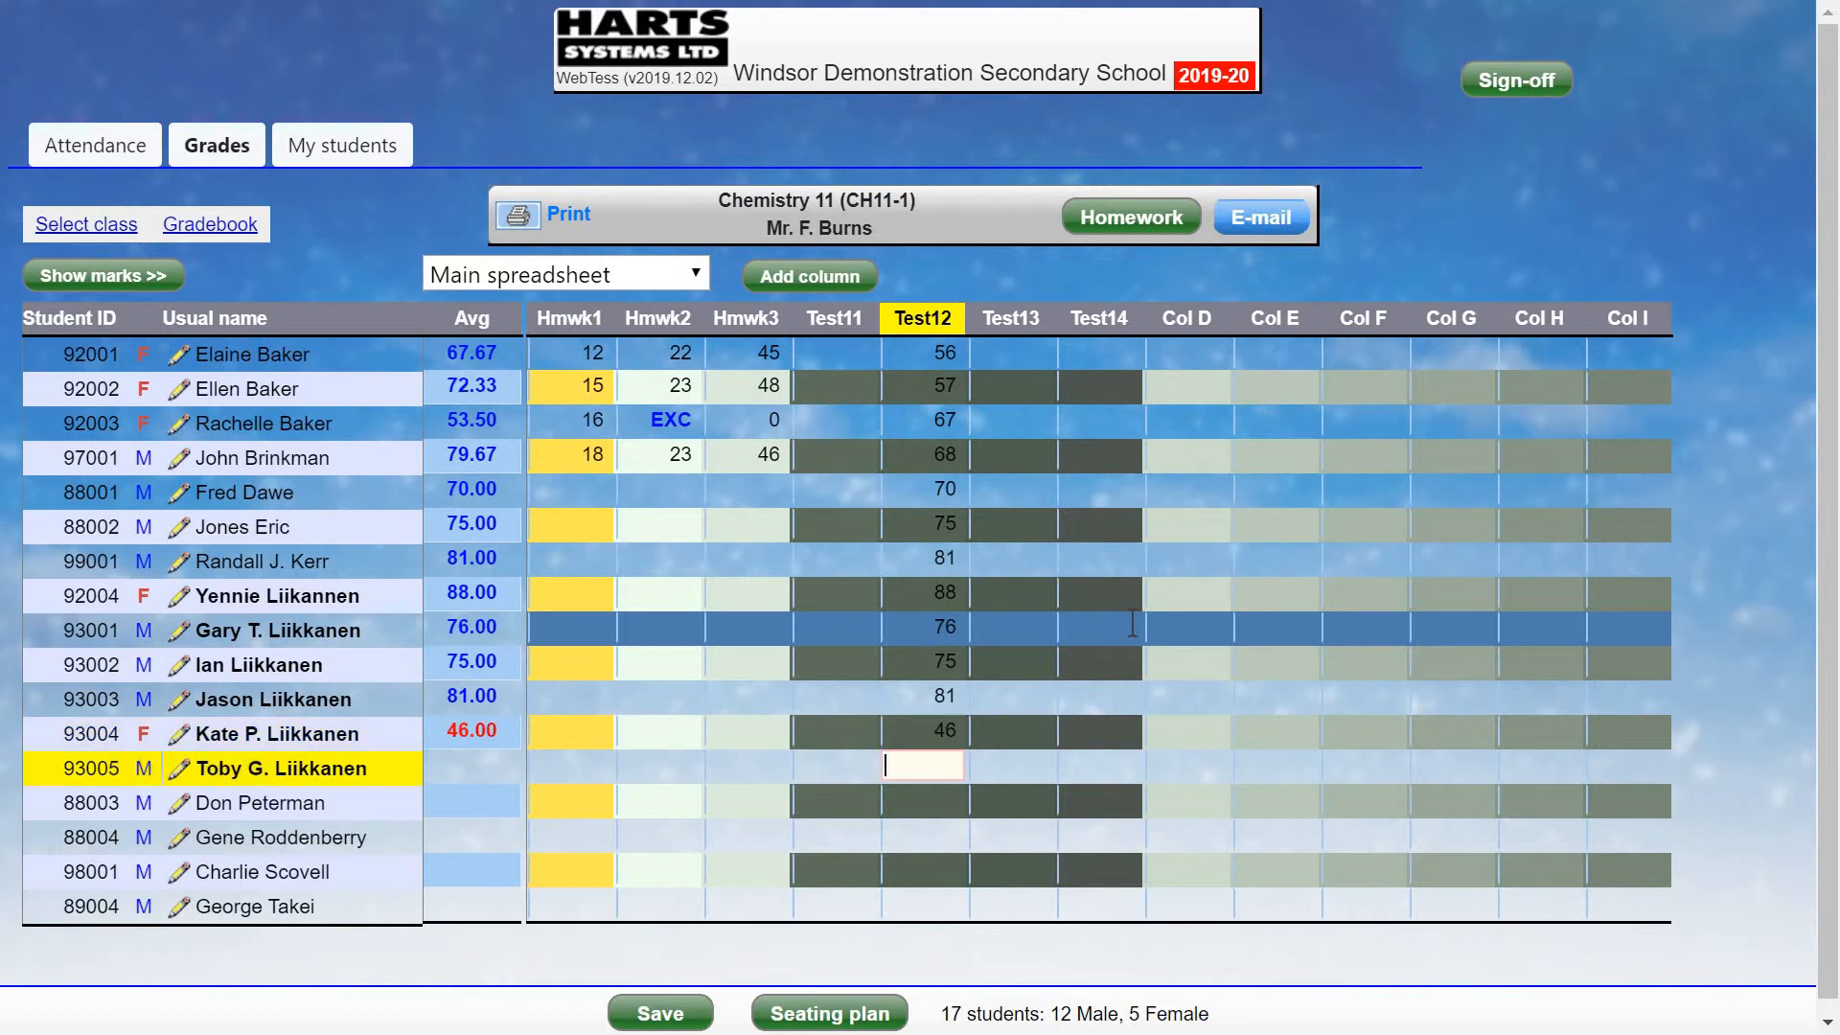
type("65")
key("Return")
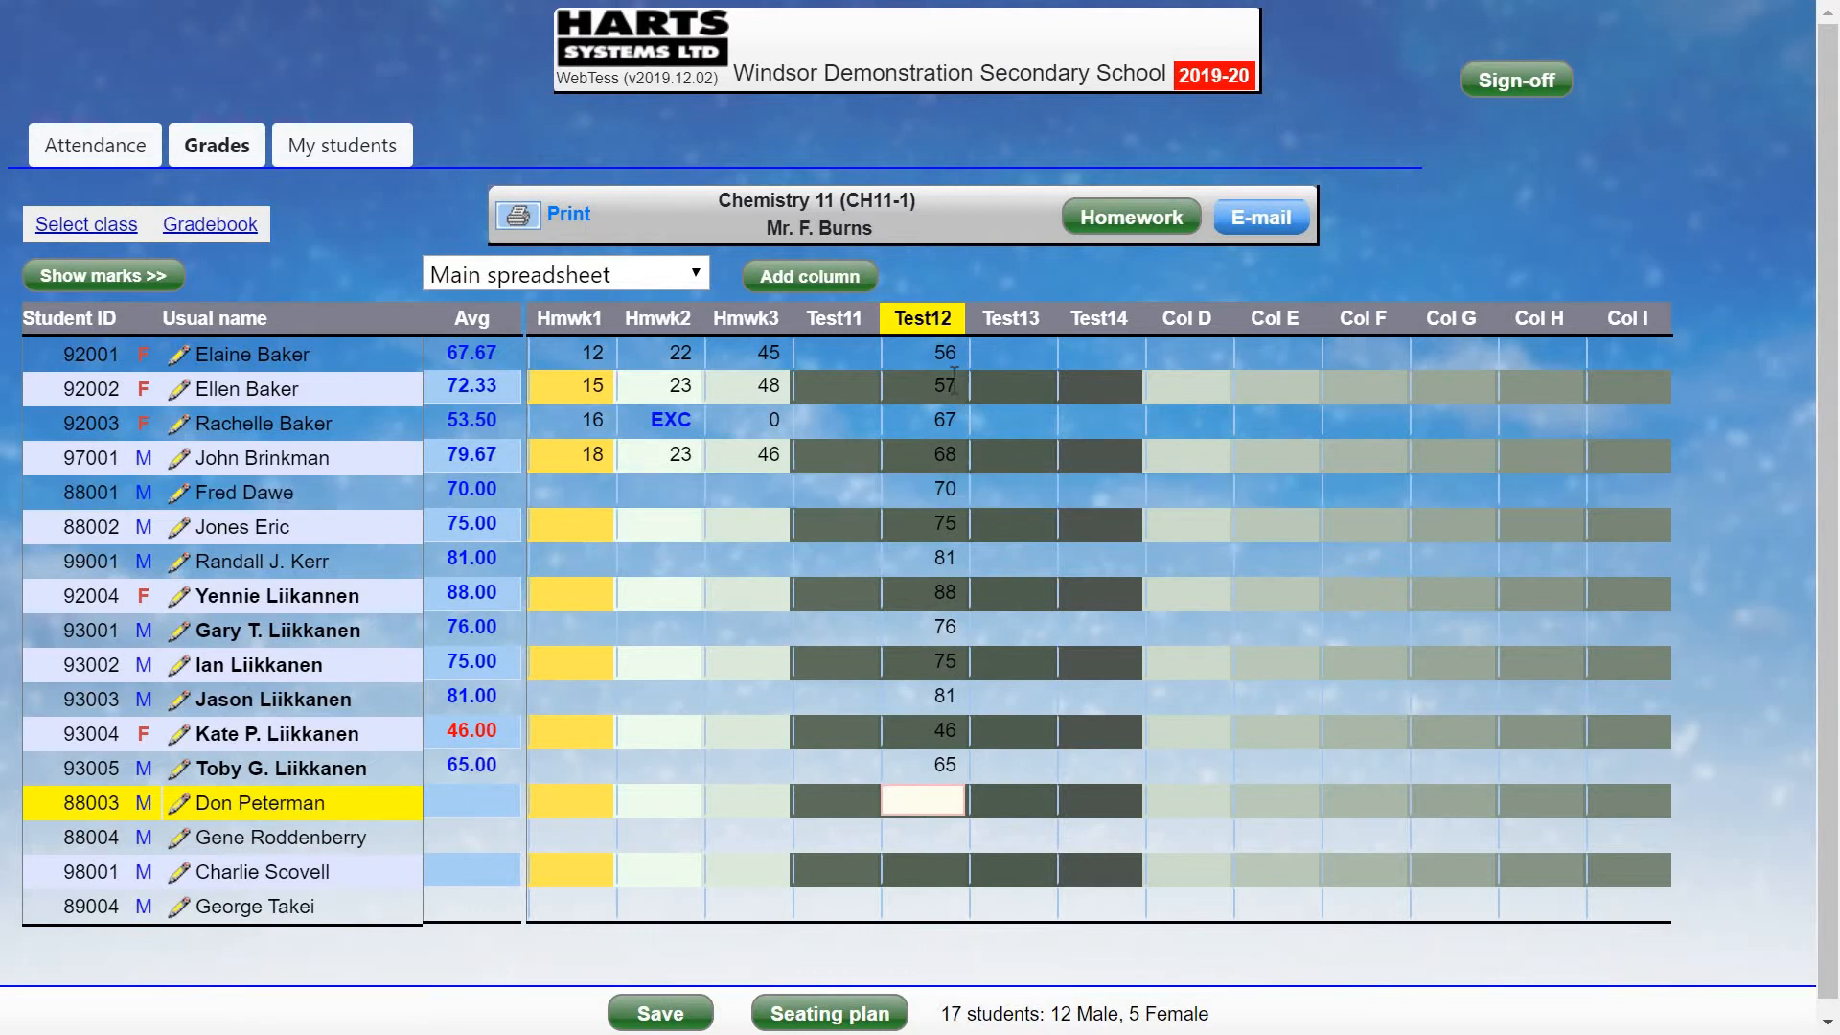
Copy all thirteen Test12 marks with Copy column data and dismiss the confirmation.
left_click(891, 355)
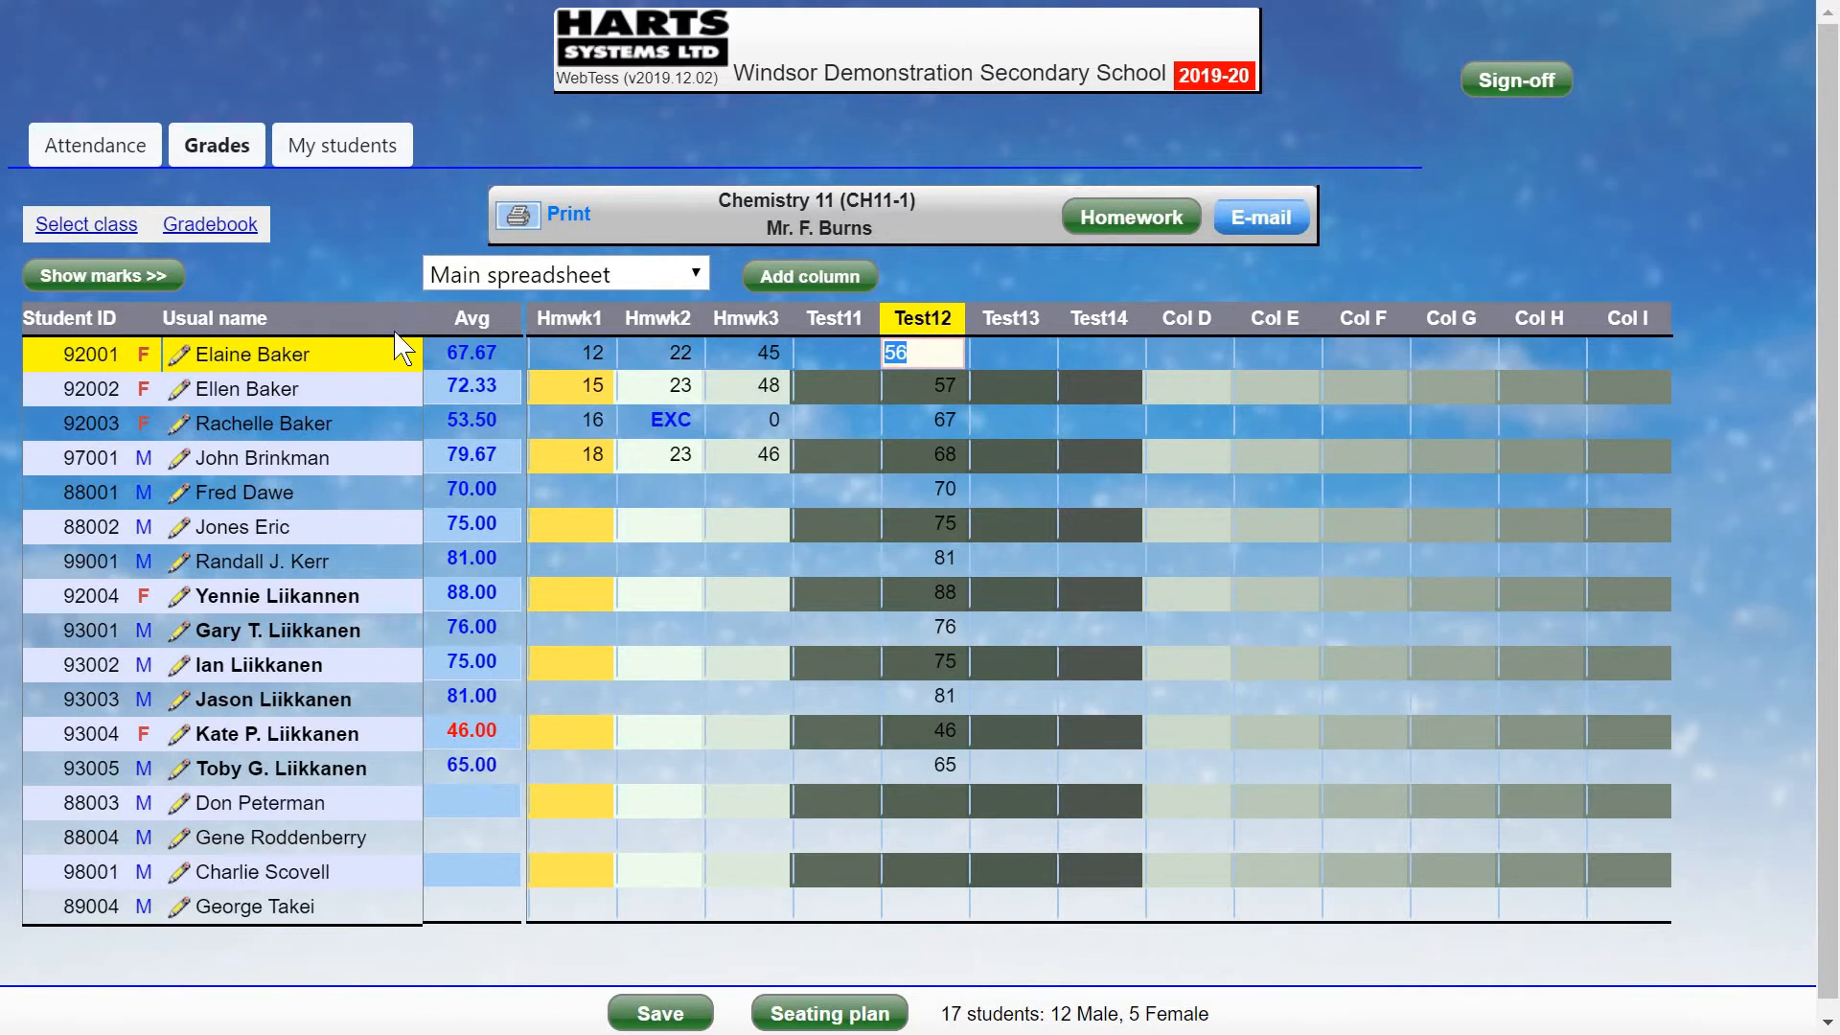
left_click(247, 226)
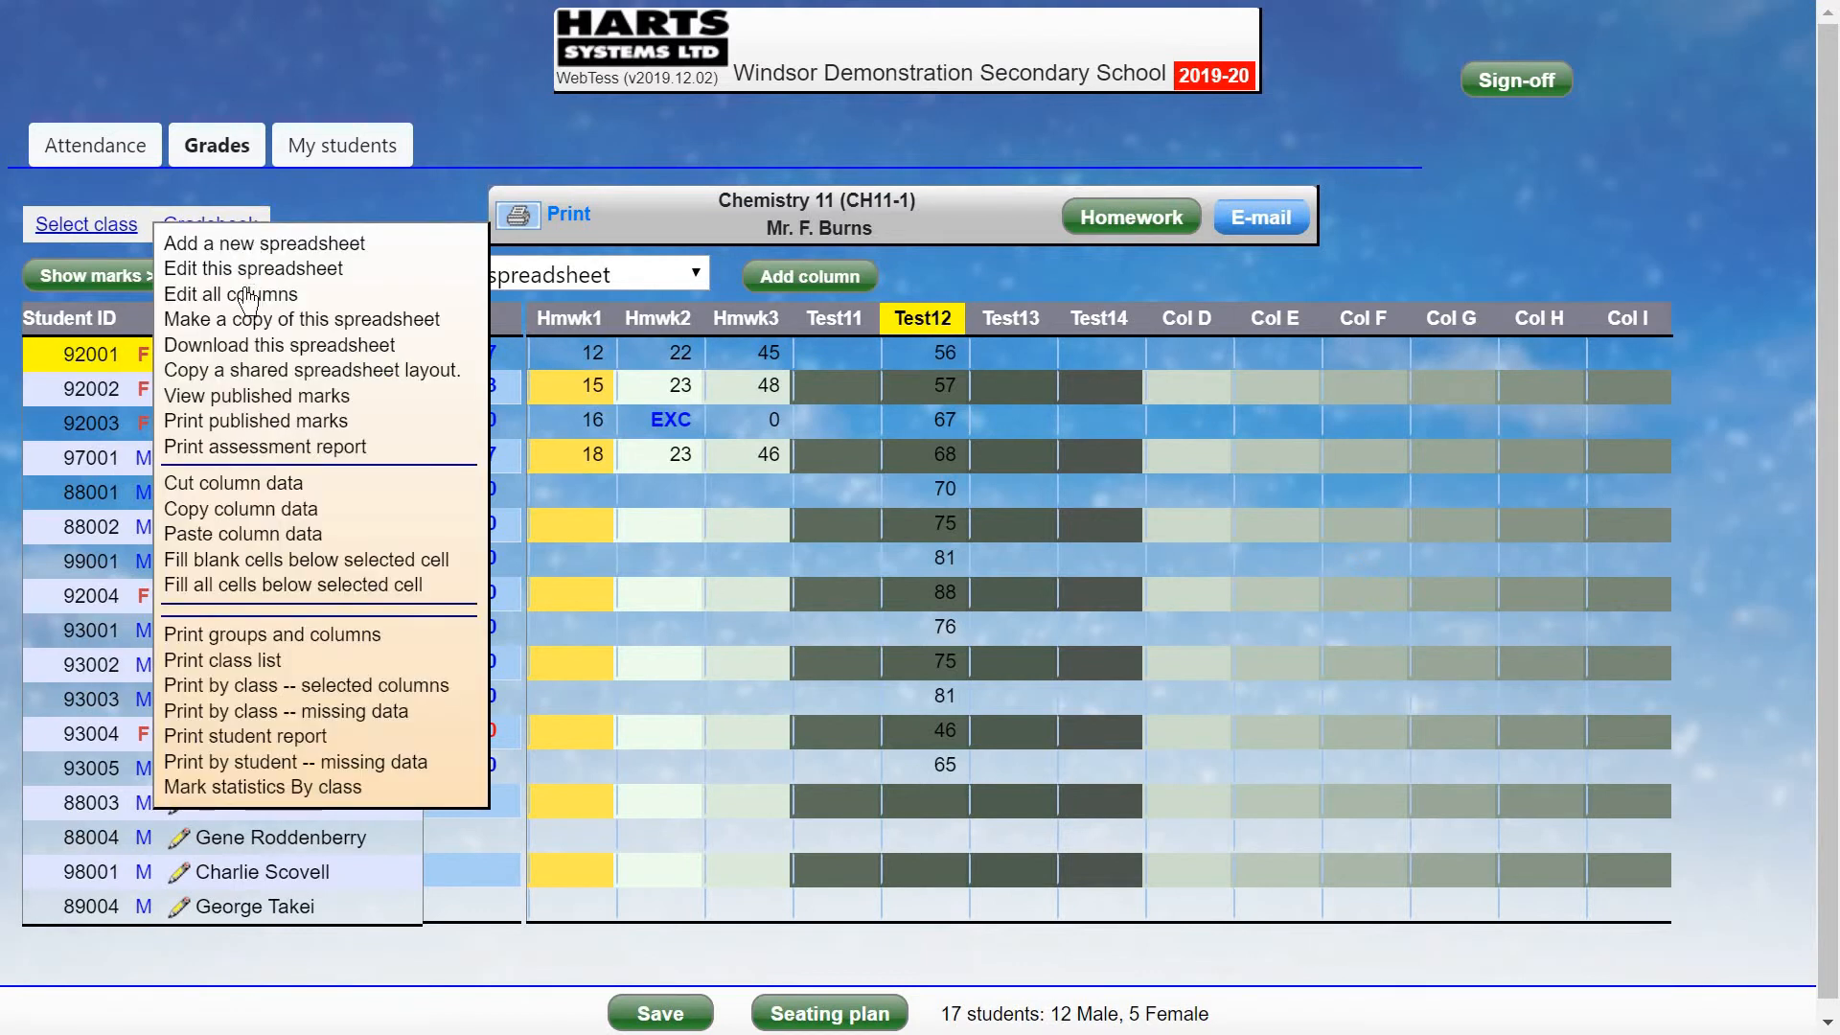
left_click(271, 513)
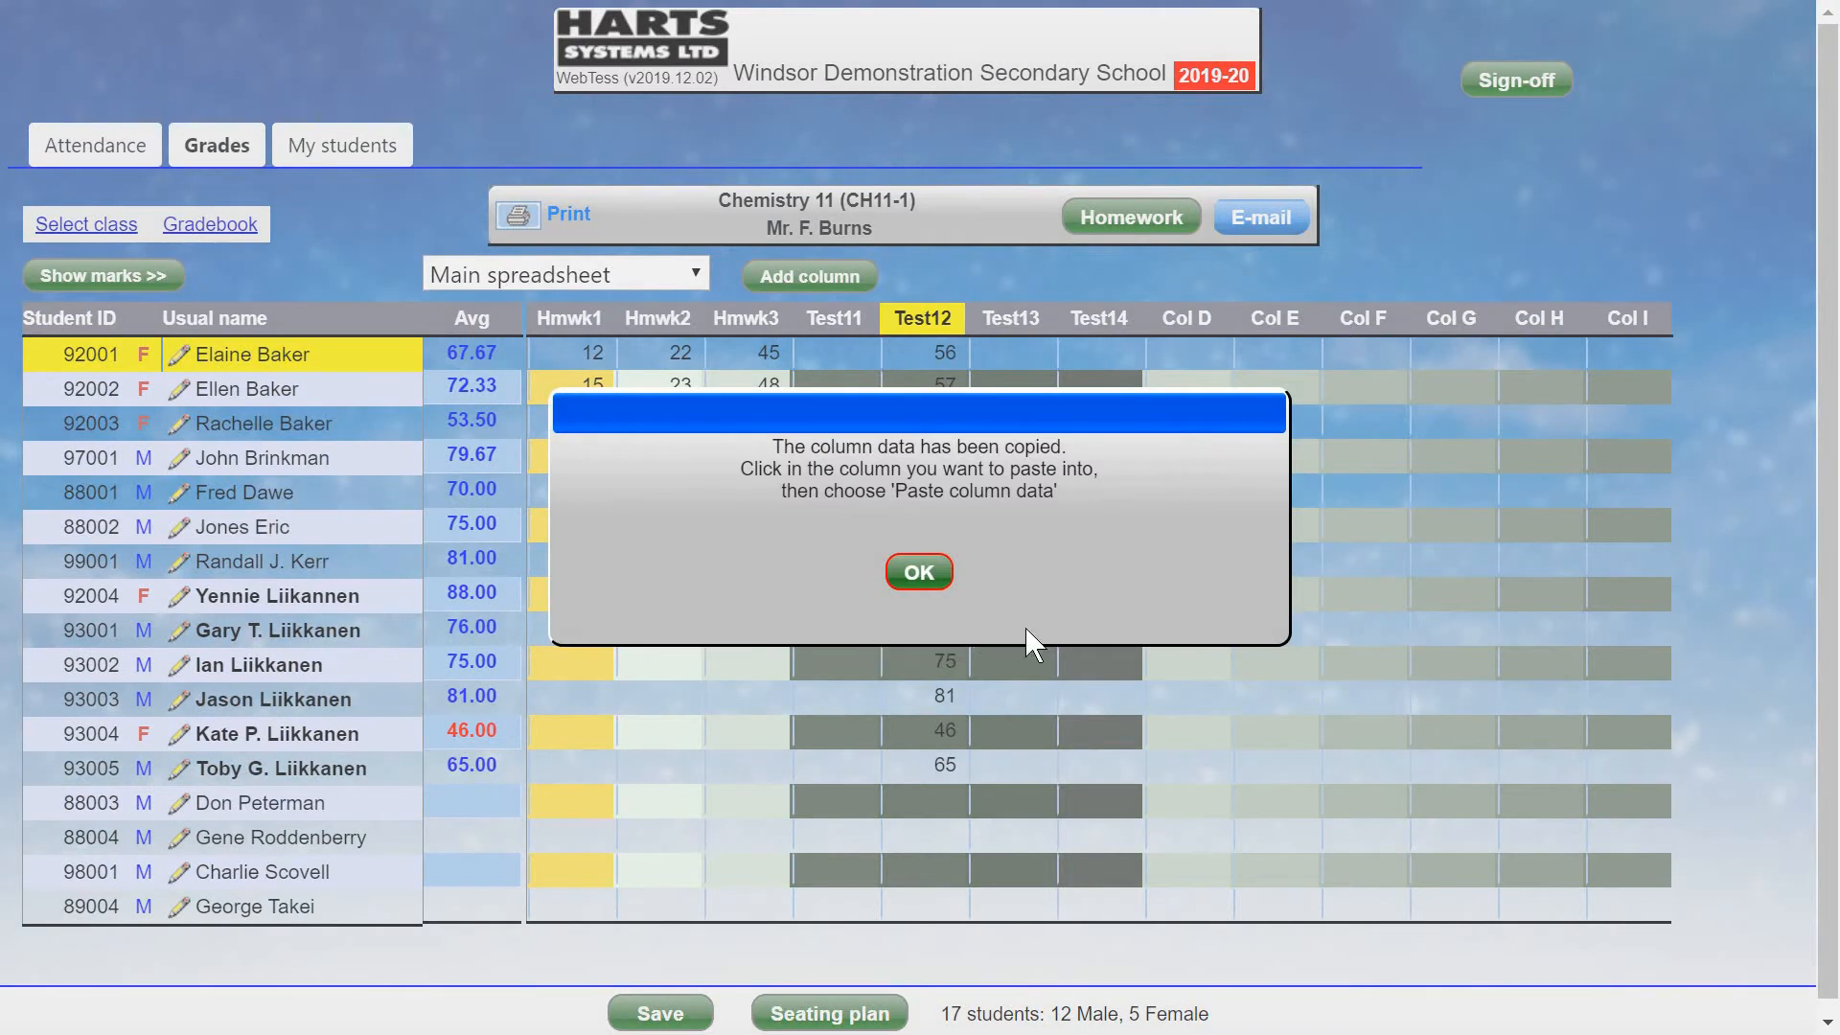
left_click(919, 573)
left_click(1089, 361)
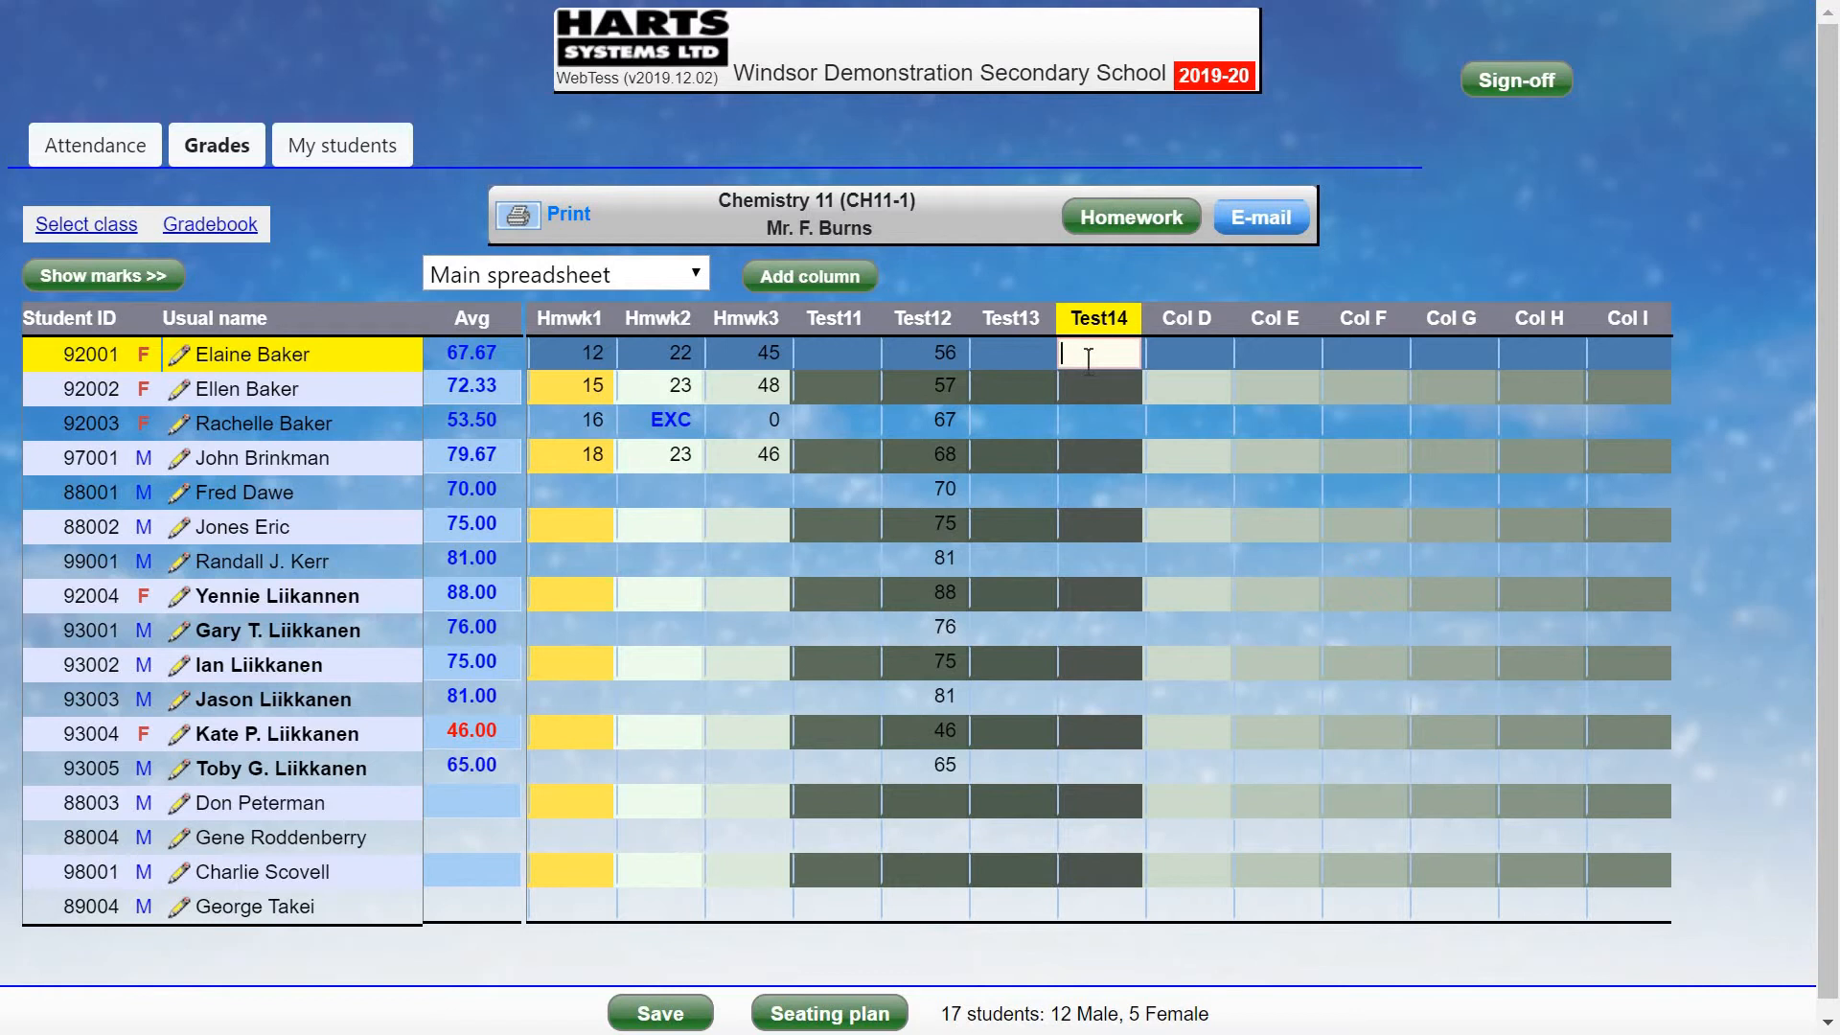
Paste the copied Test12 marks into the Test14 column with Paste column data.
left_click(224, 228)
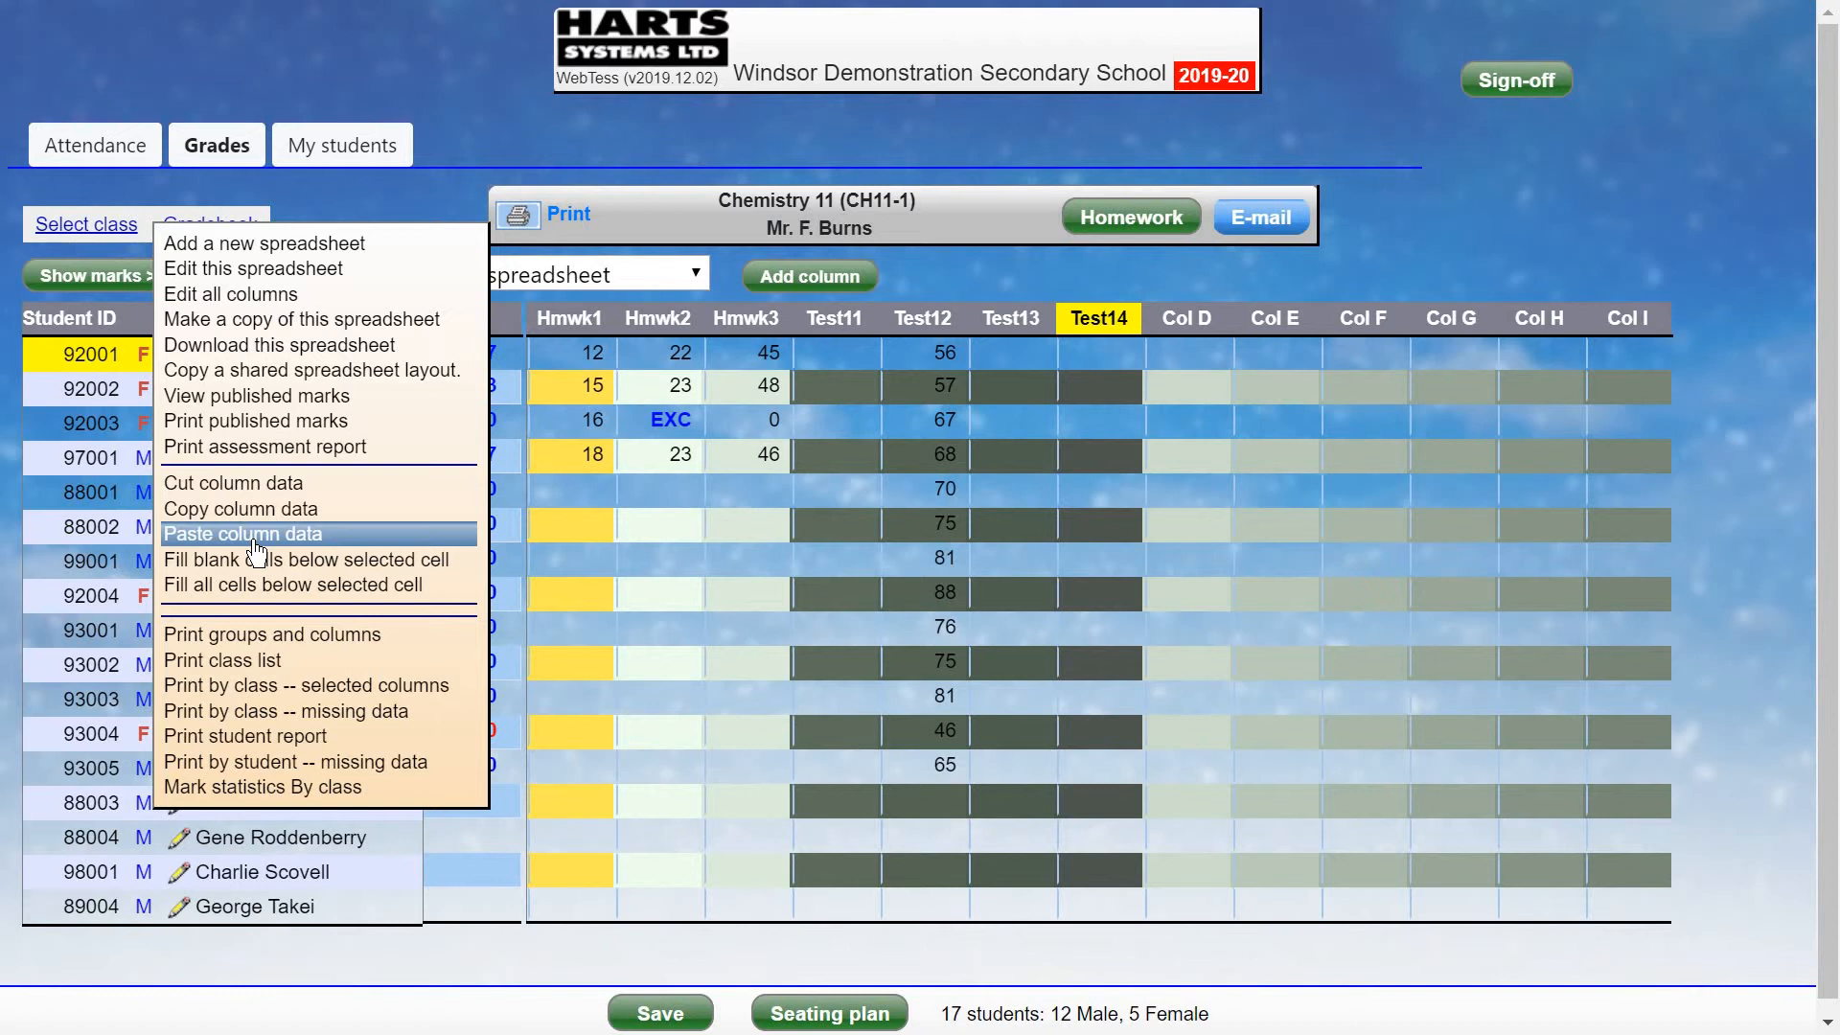
left_click(255, 543)
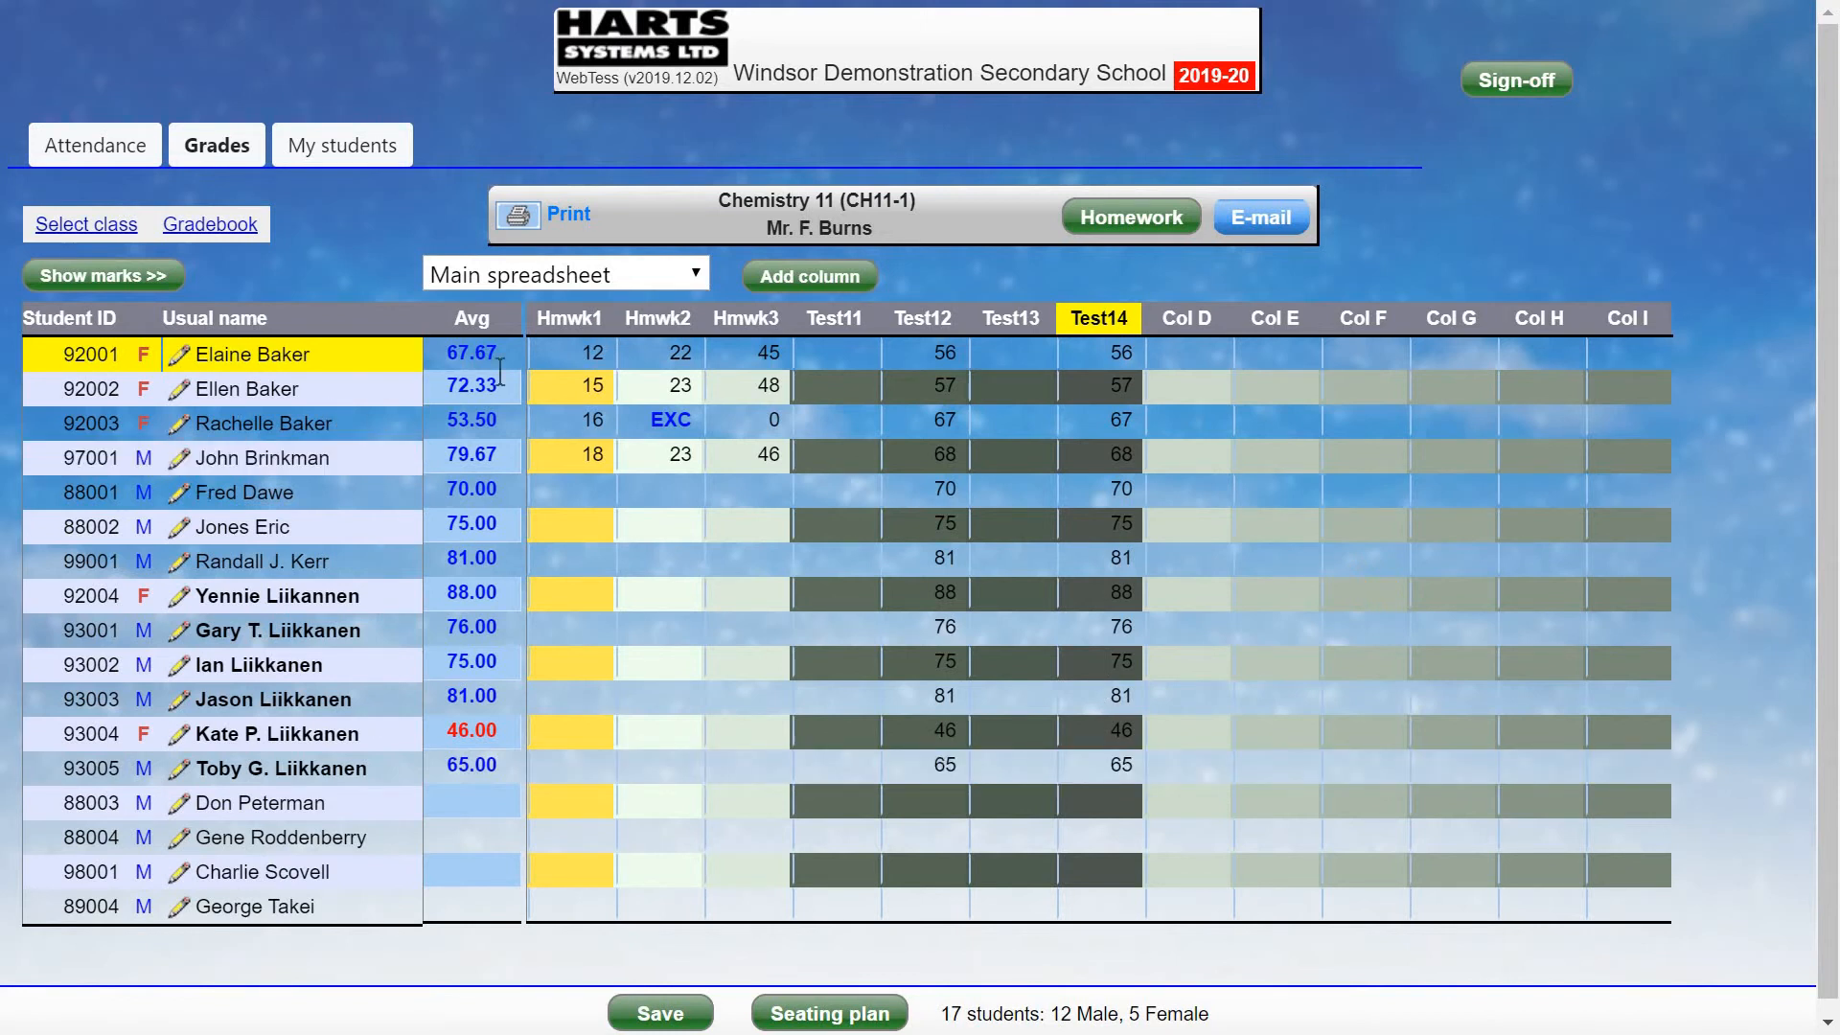
left_click(1072, 352)
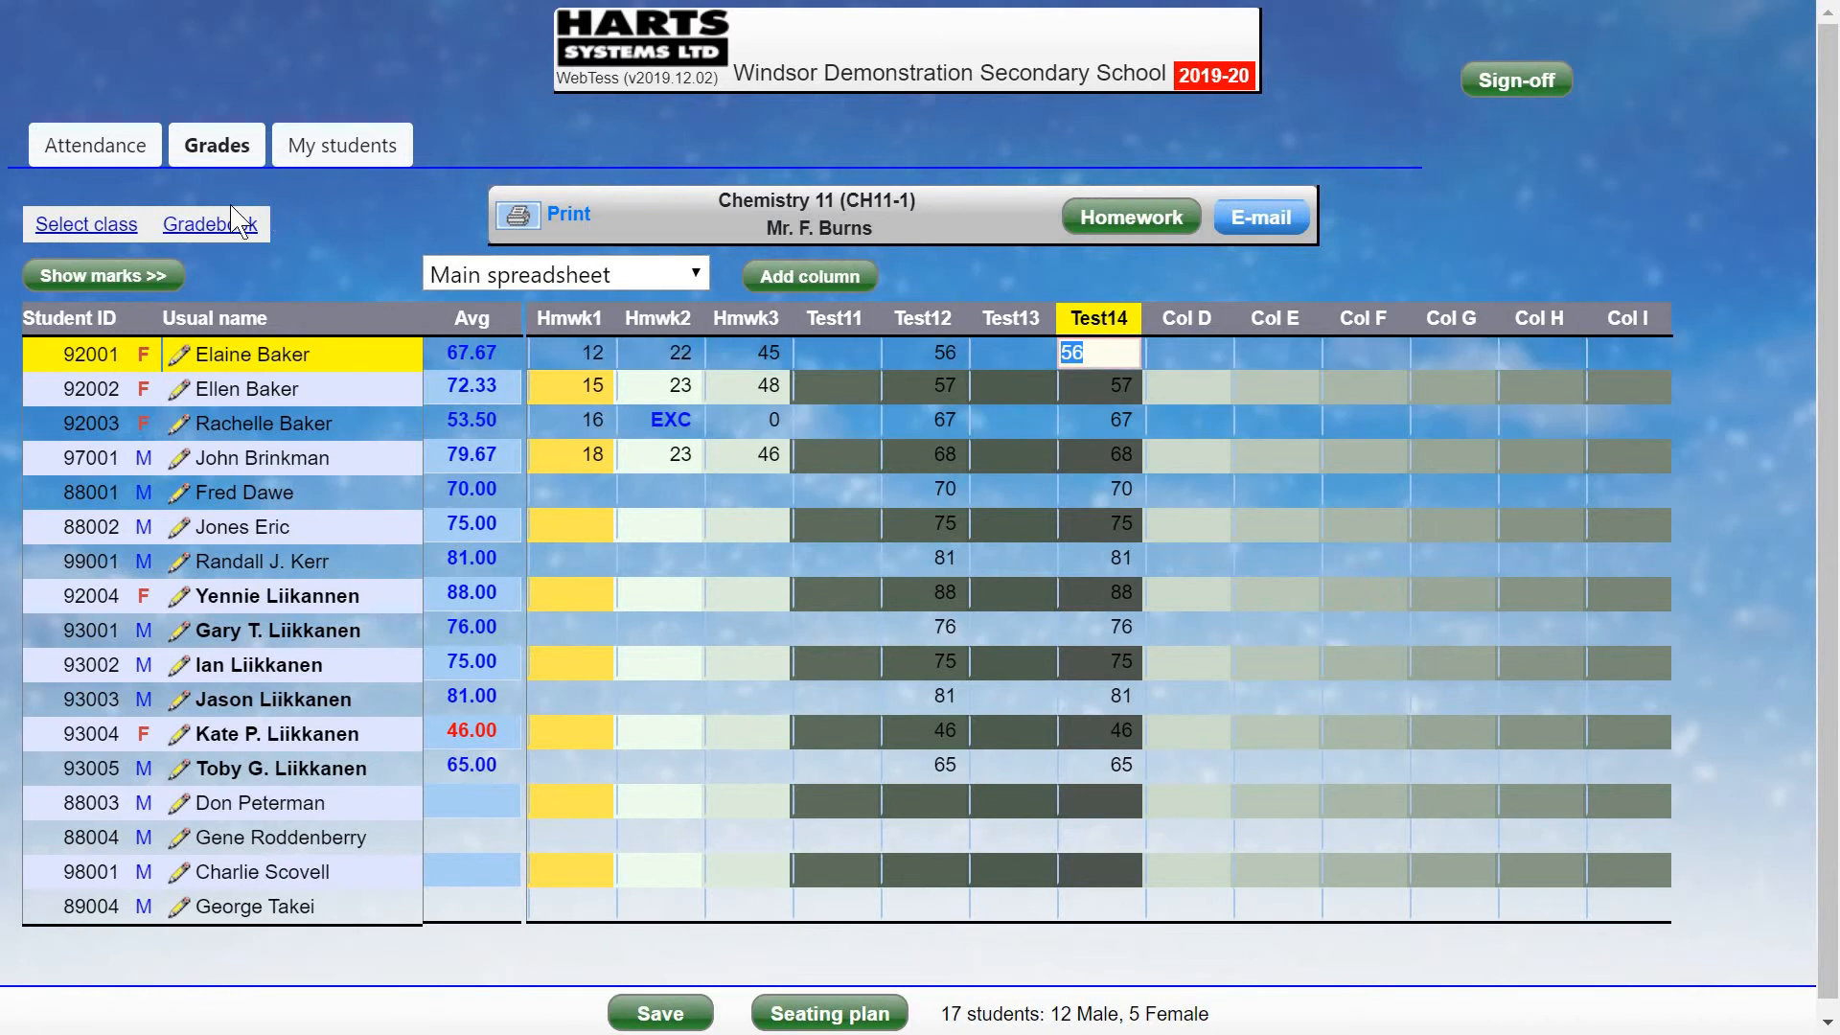
left_click(210, 226)
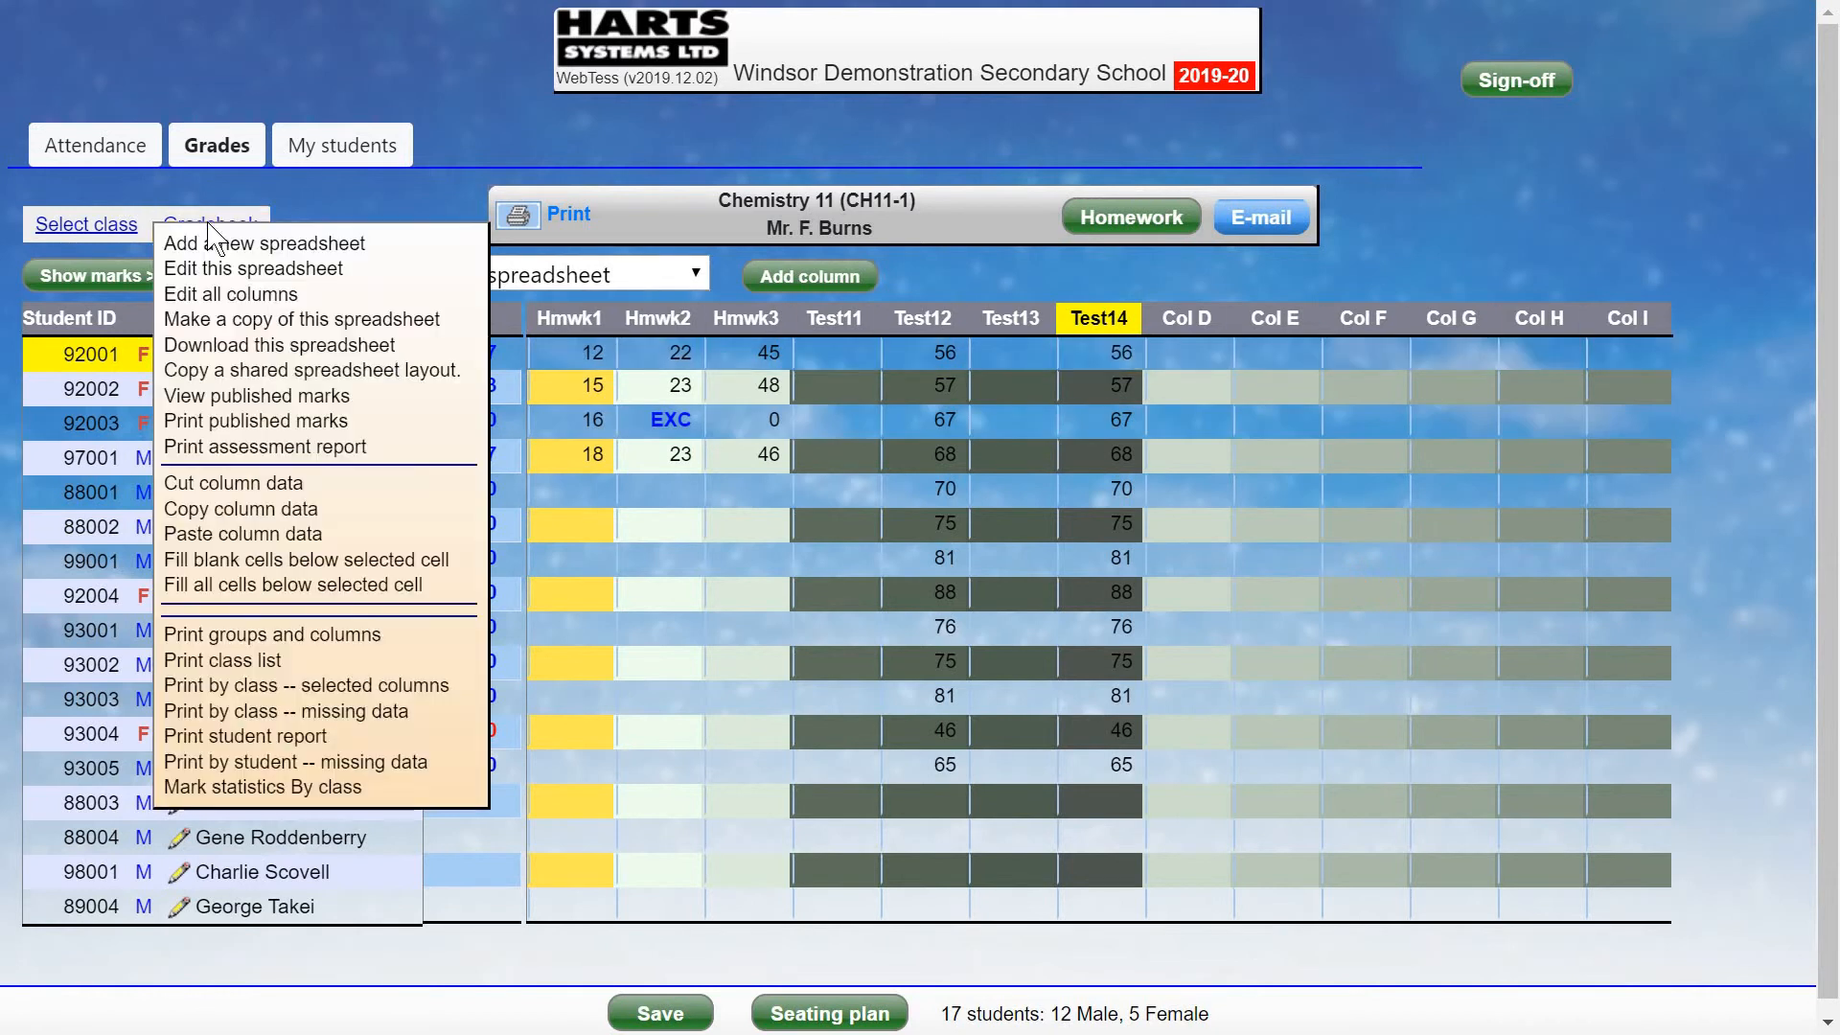
left_click(219, 487)
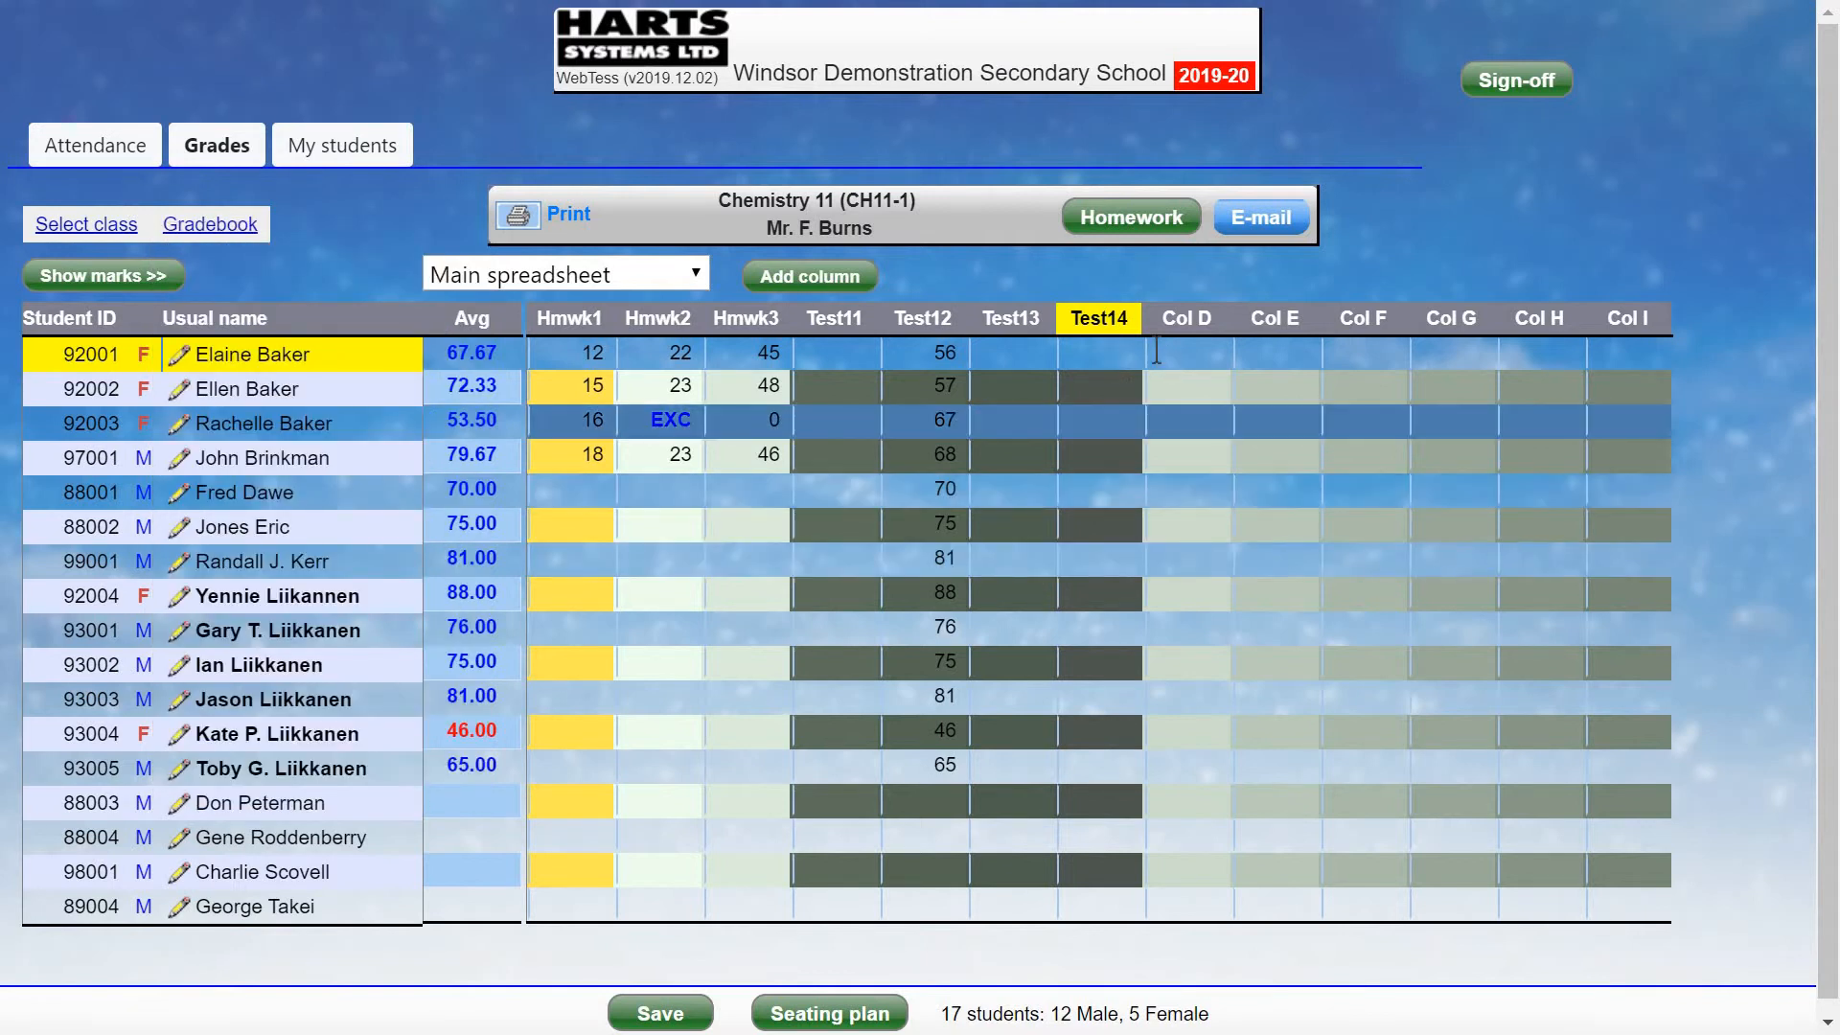
left_click(1099, 356)
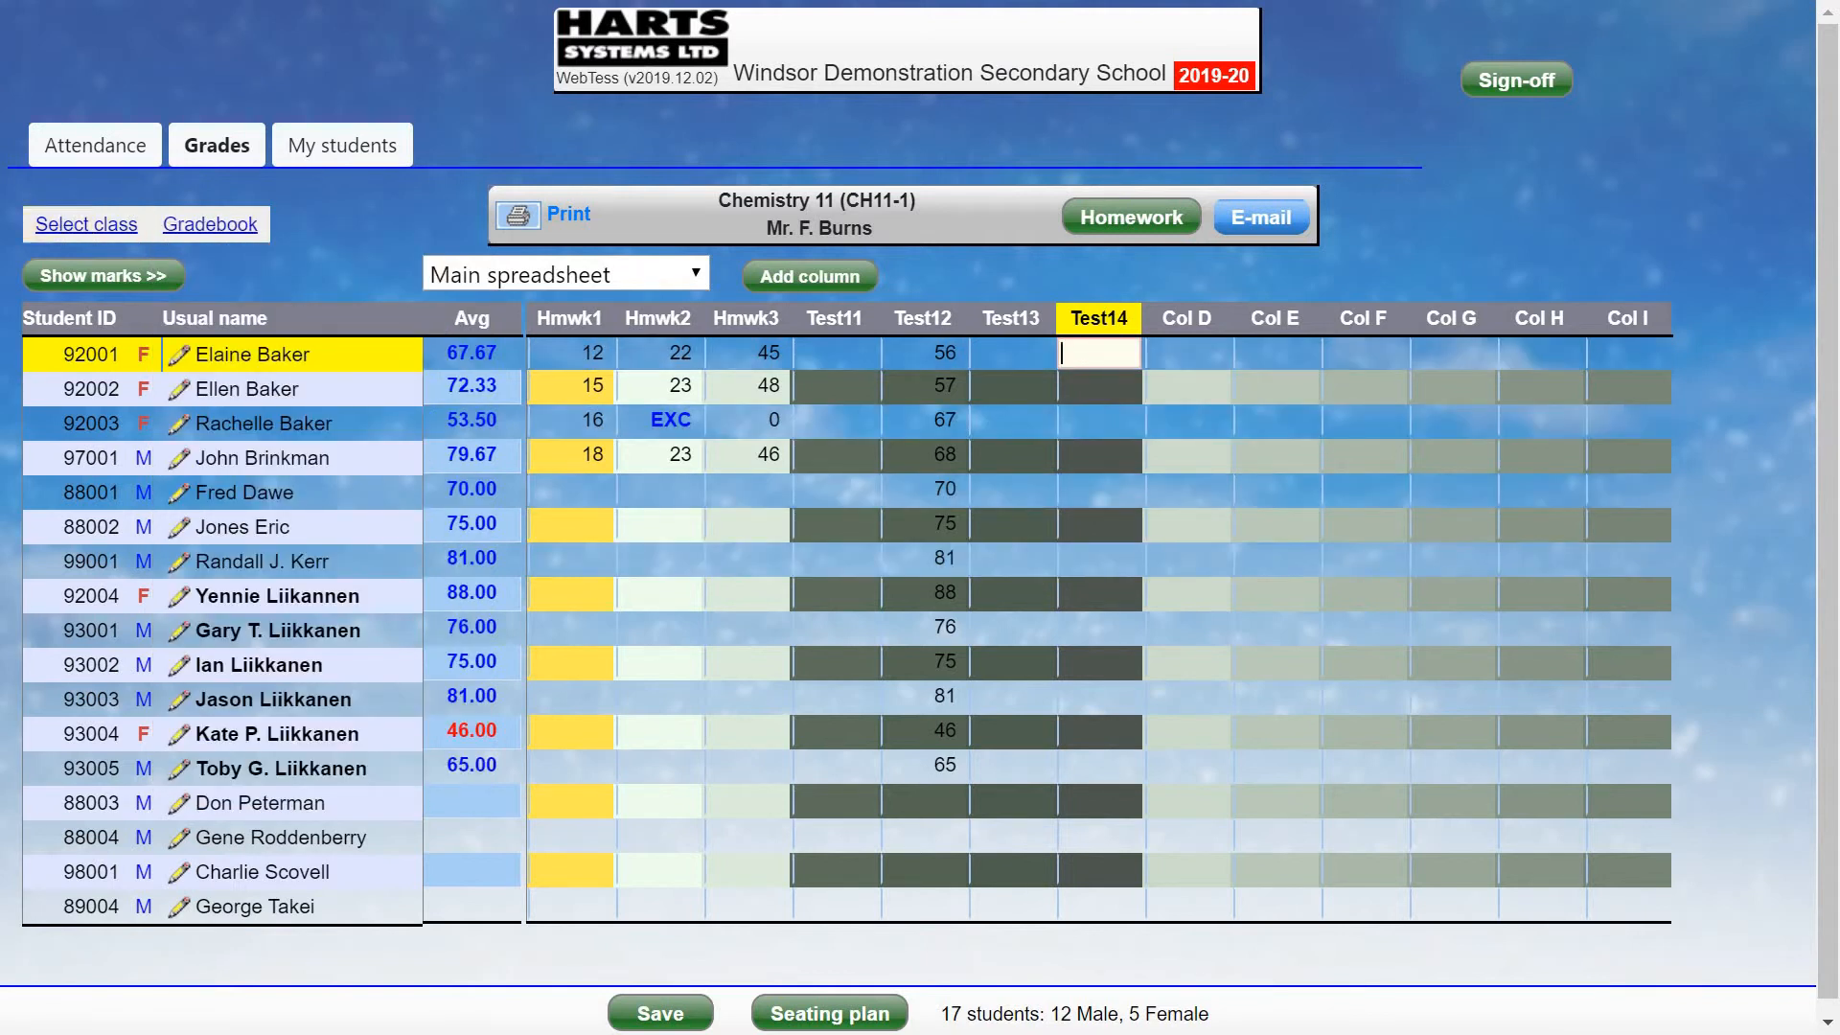
left_click(184, 222)
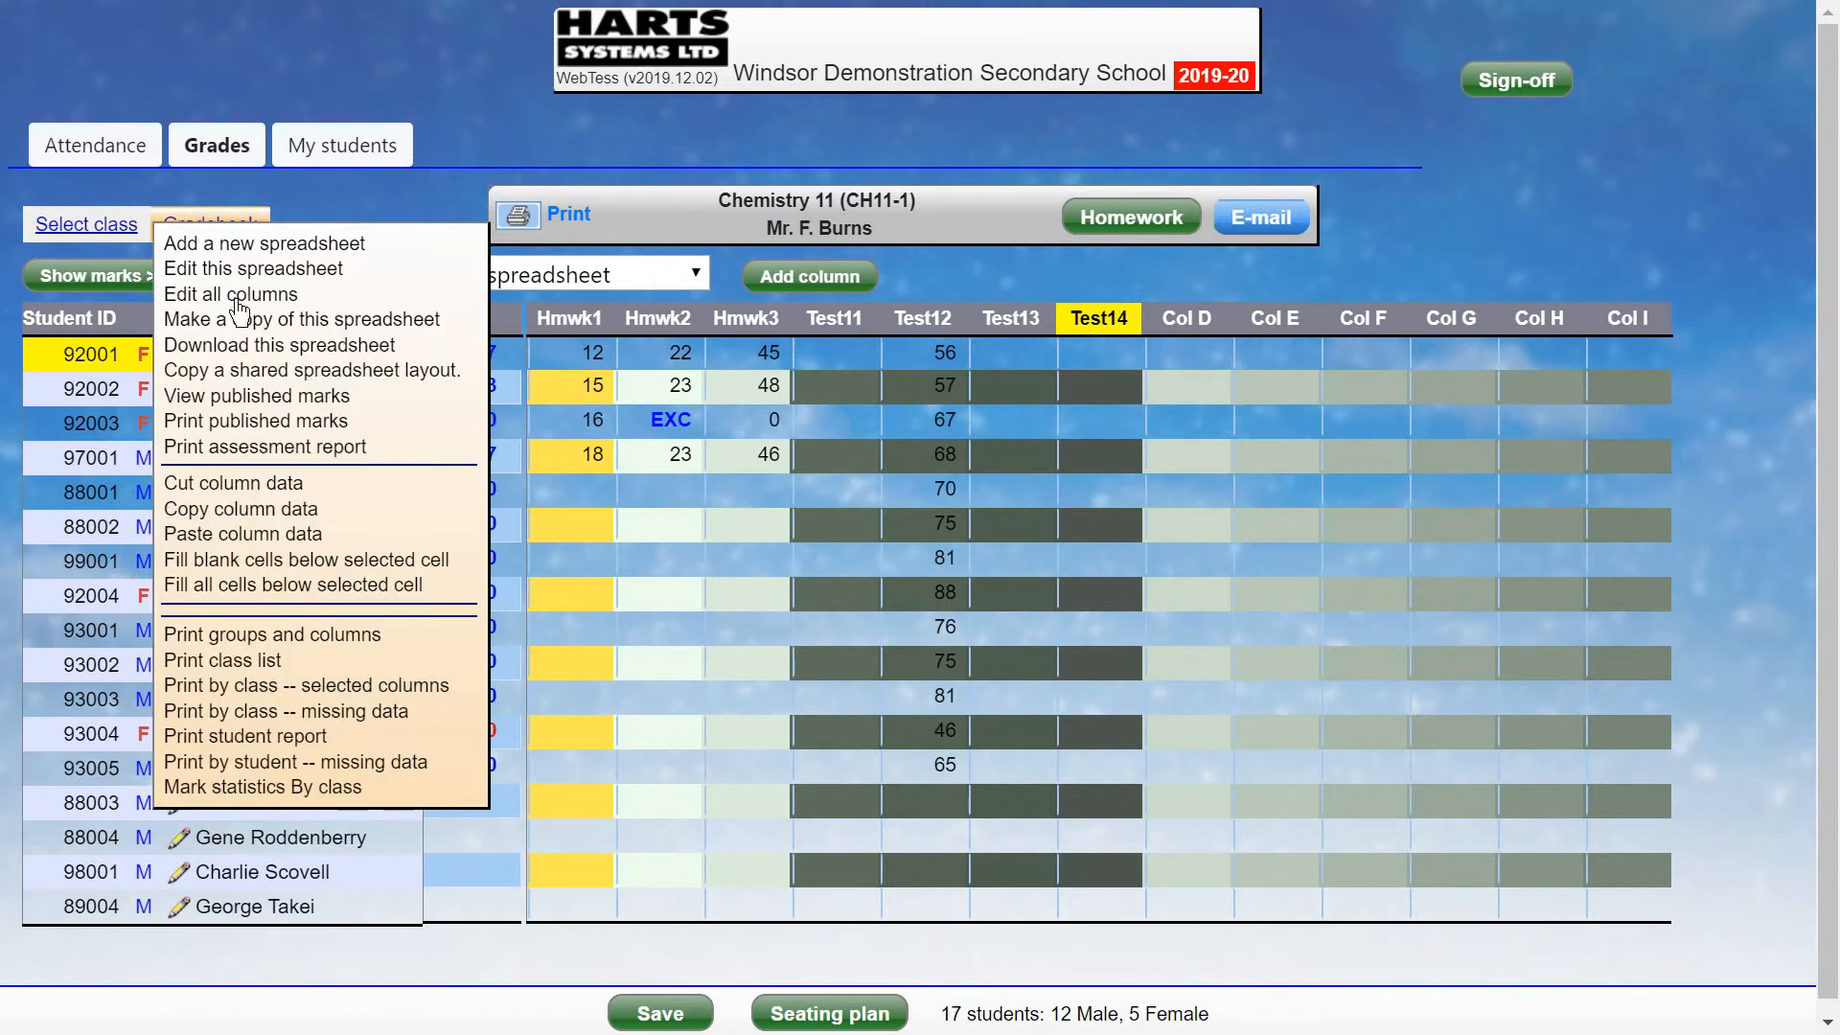
left_click(298, 534)
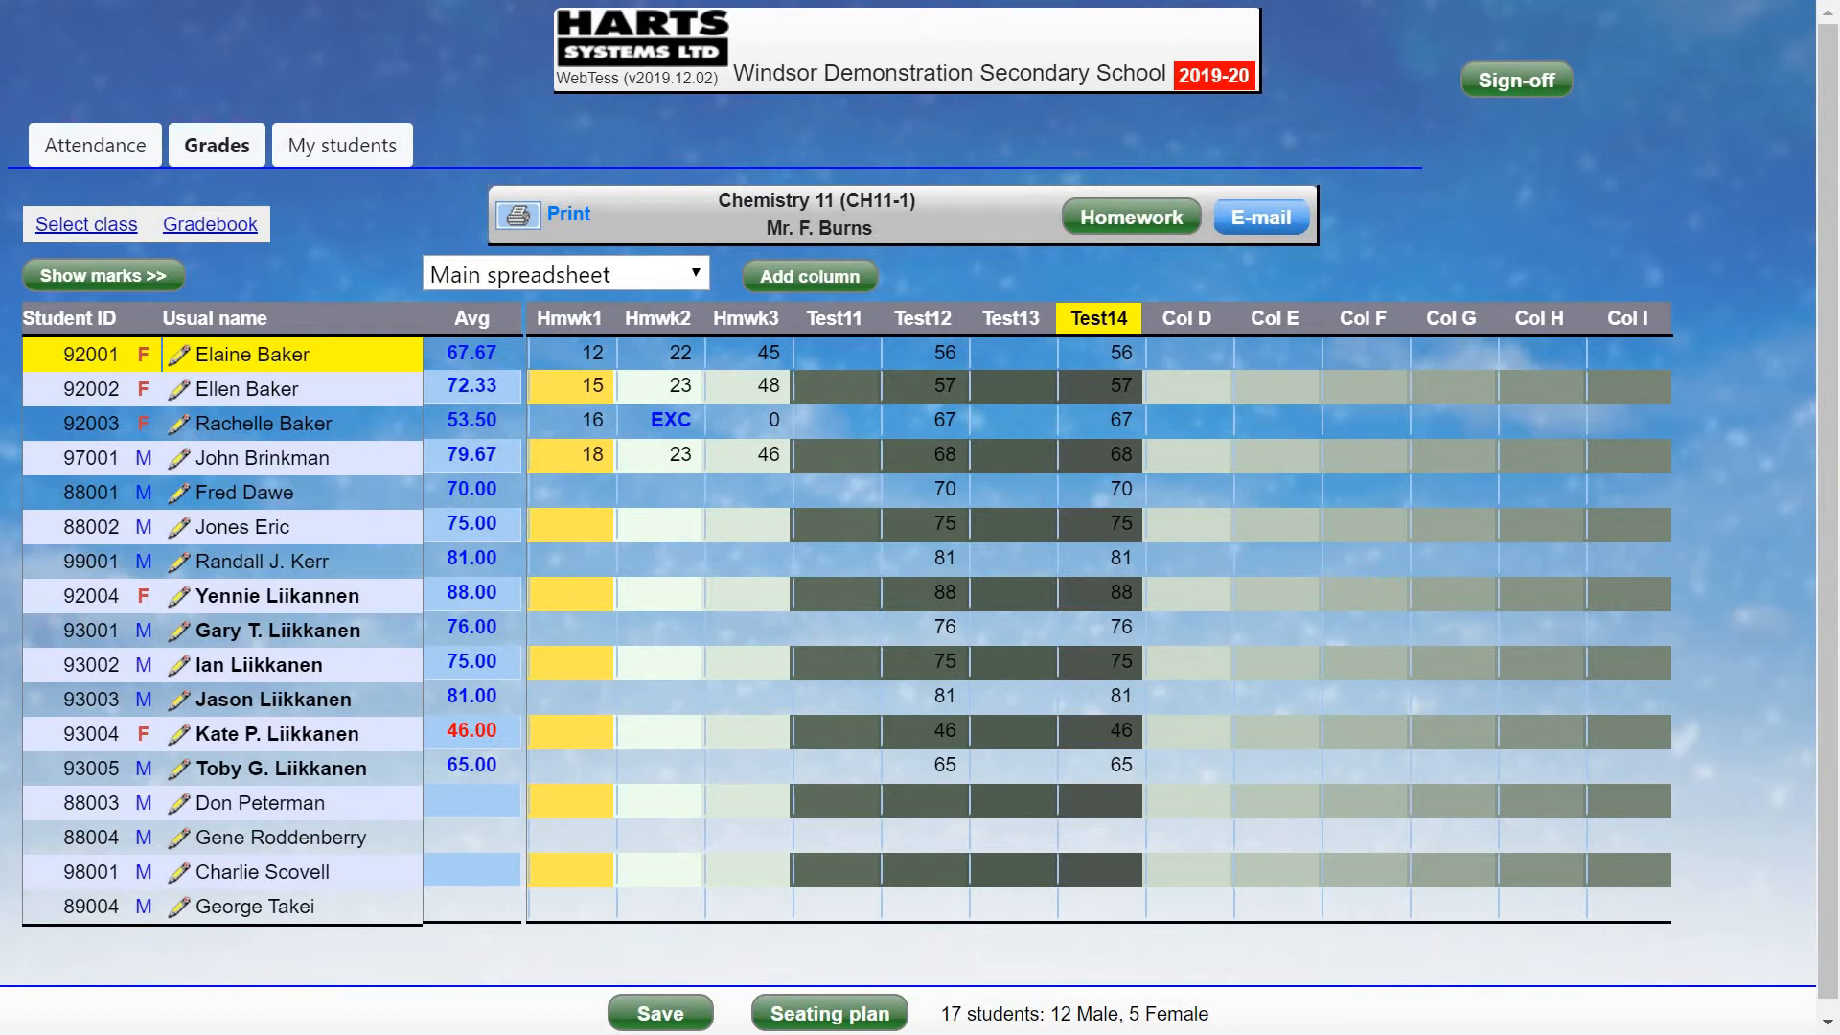
left_click(1044, 351)
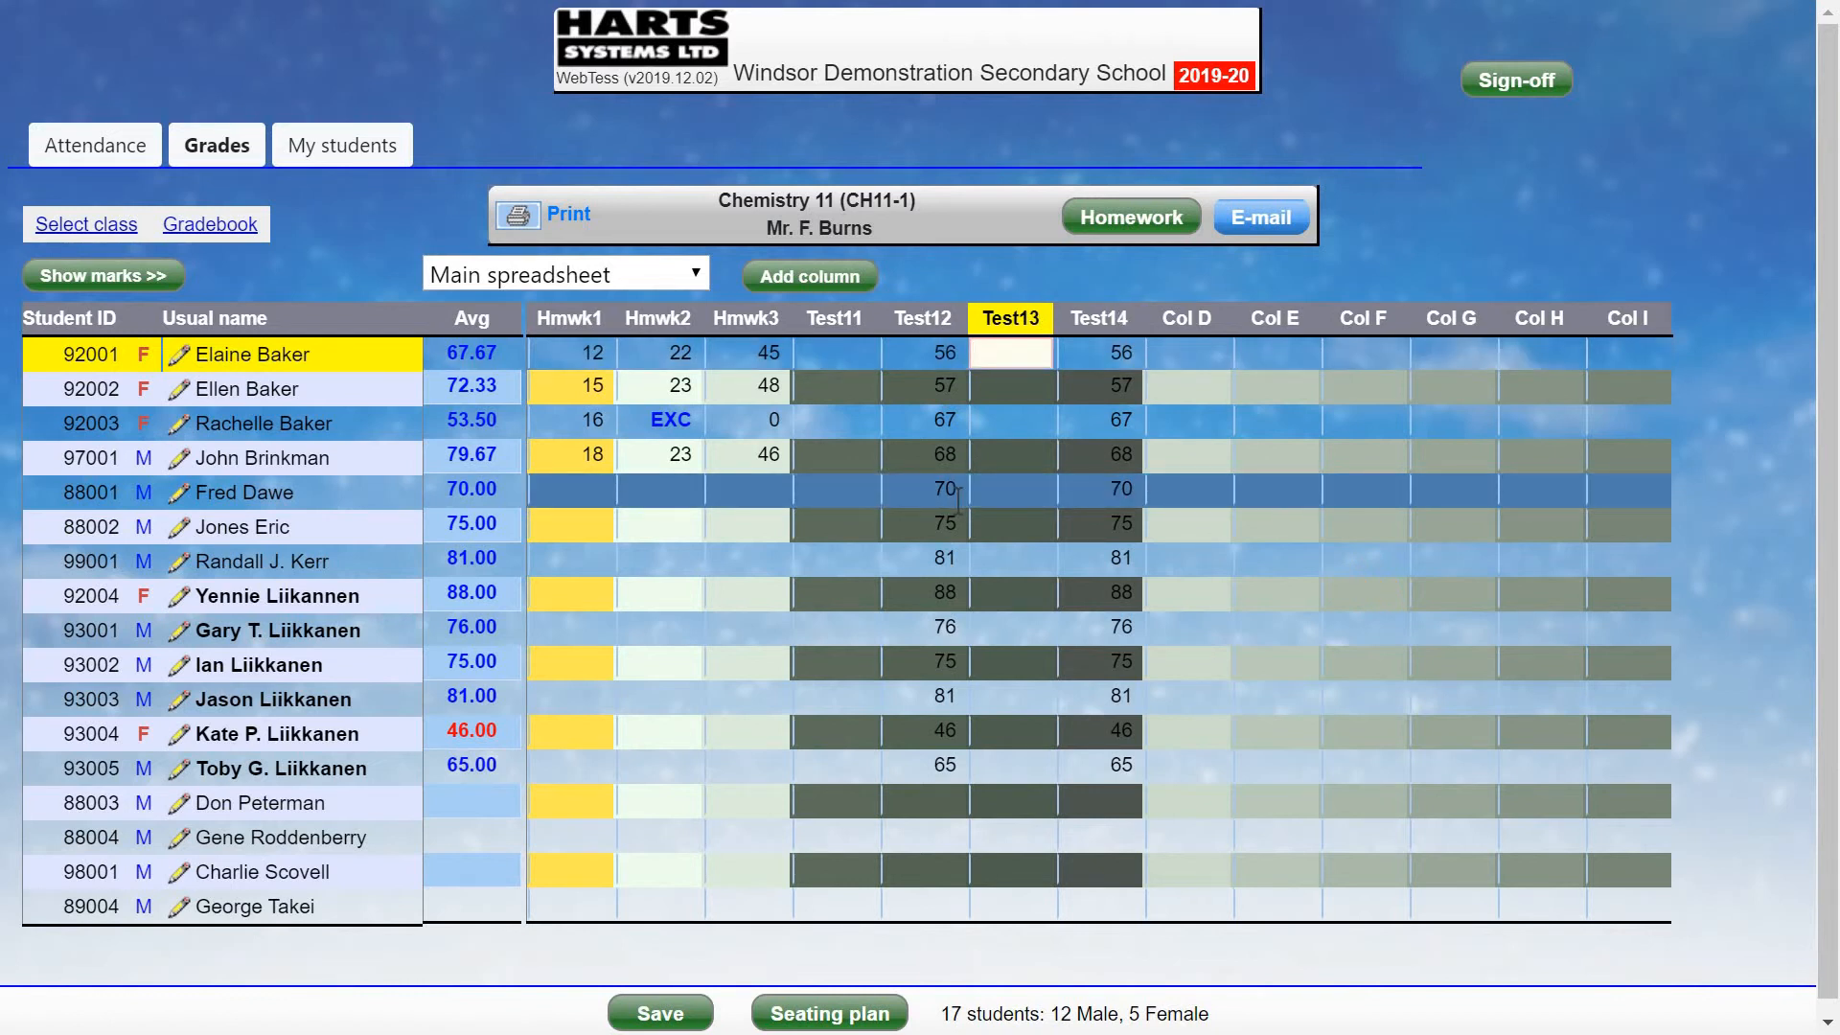
Enter 80 in the top Test13 cell and fill it down to all 17 students.
type("80")
key("Return")
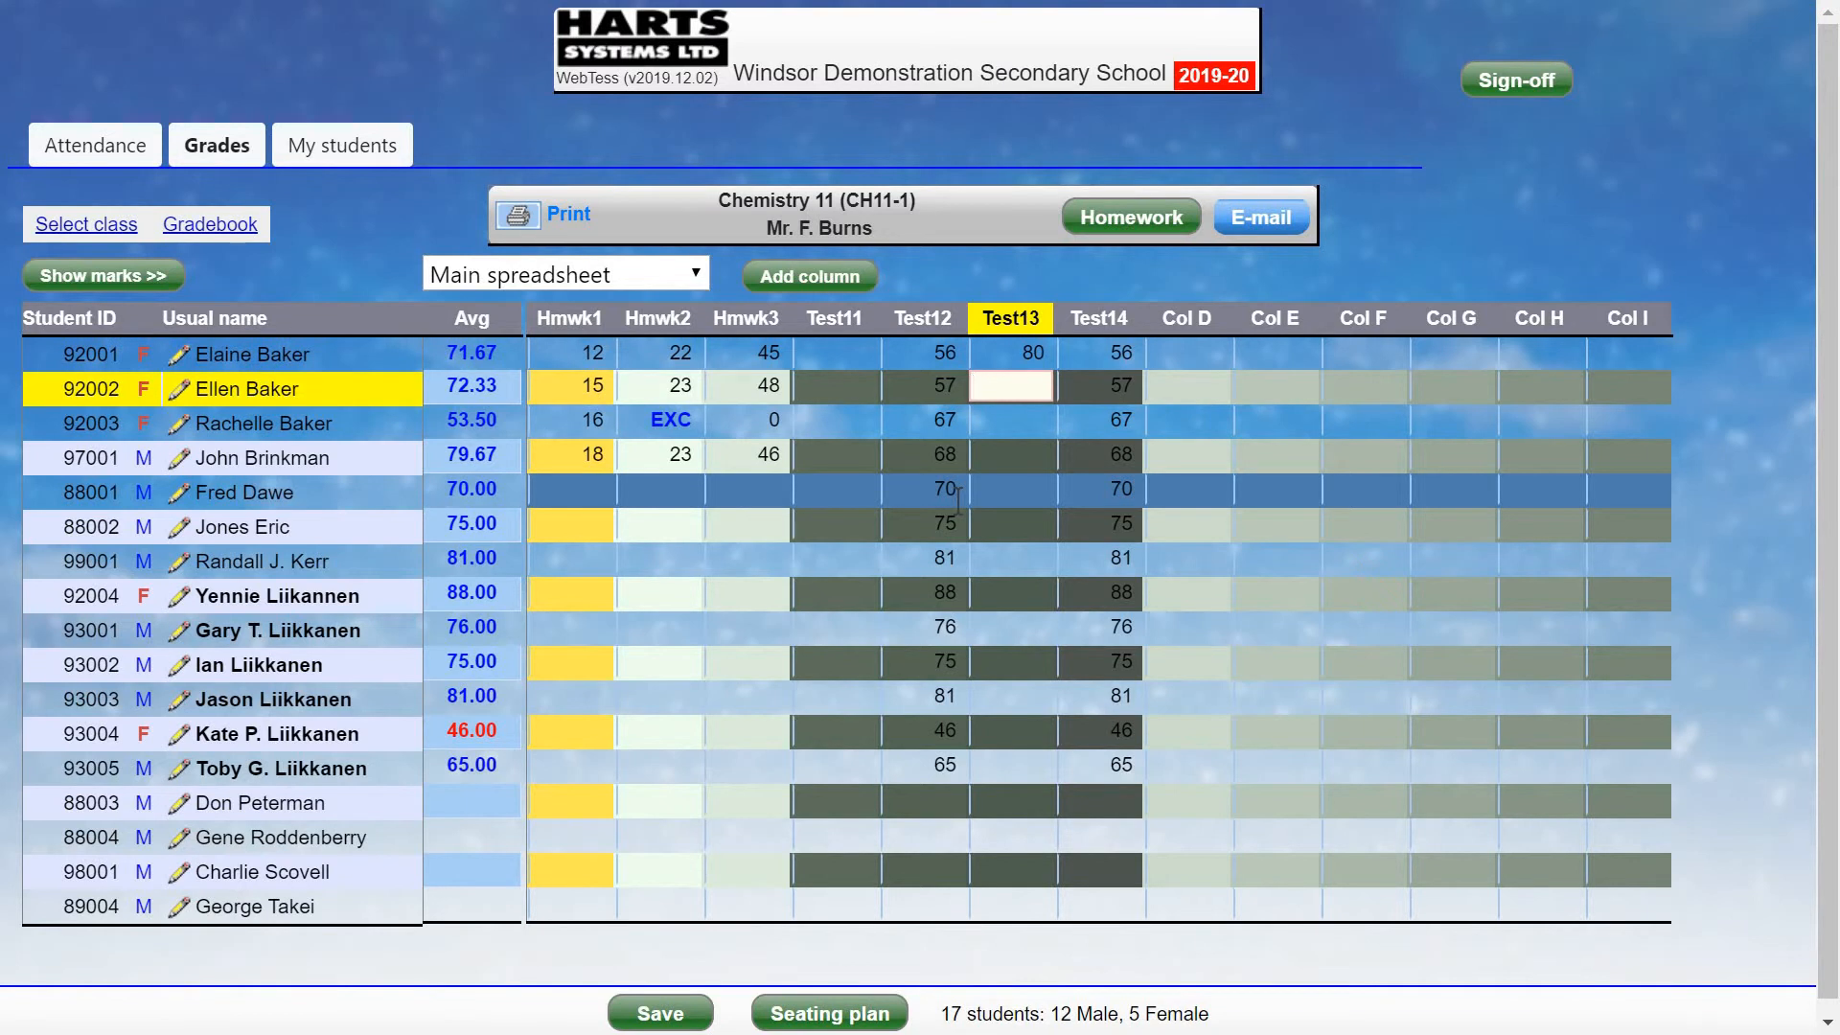
key("Up")
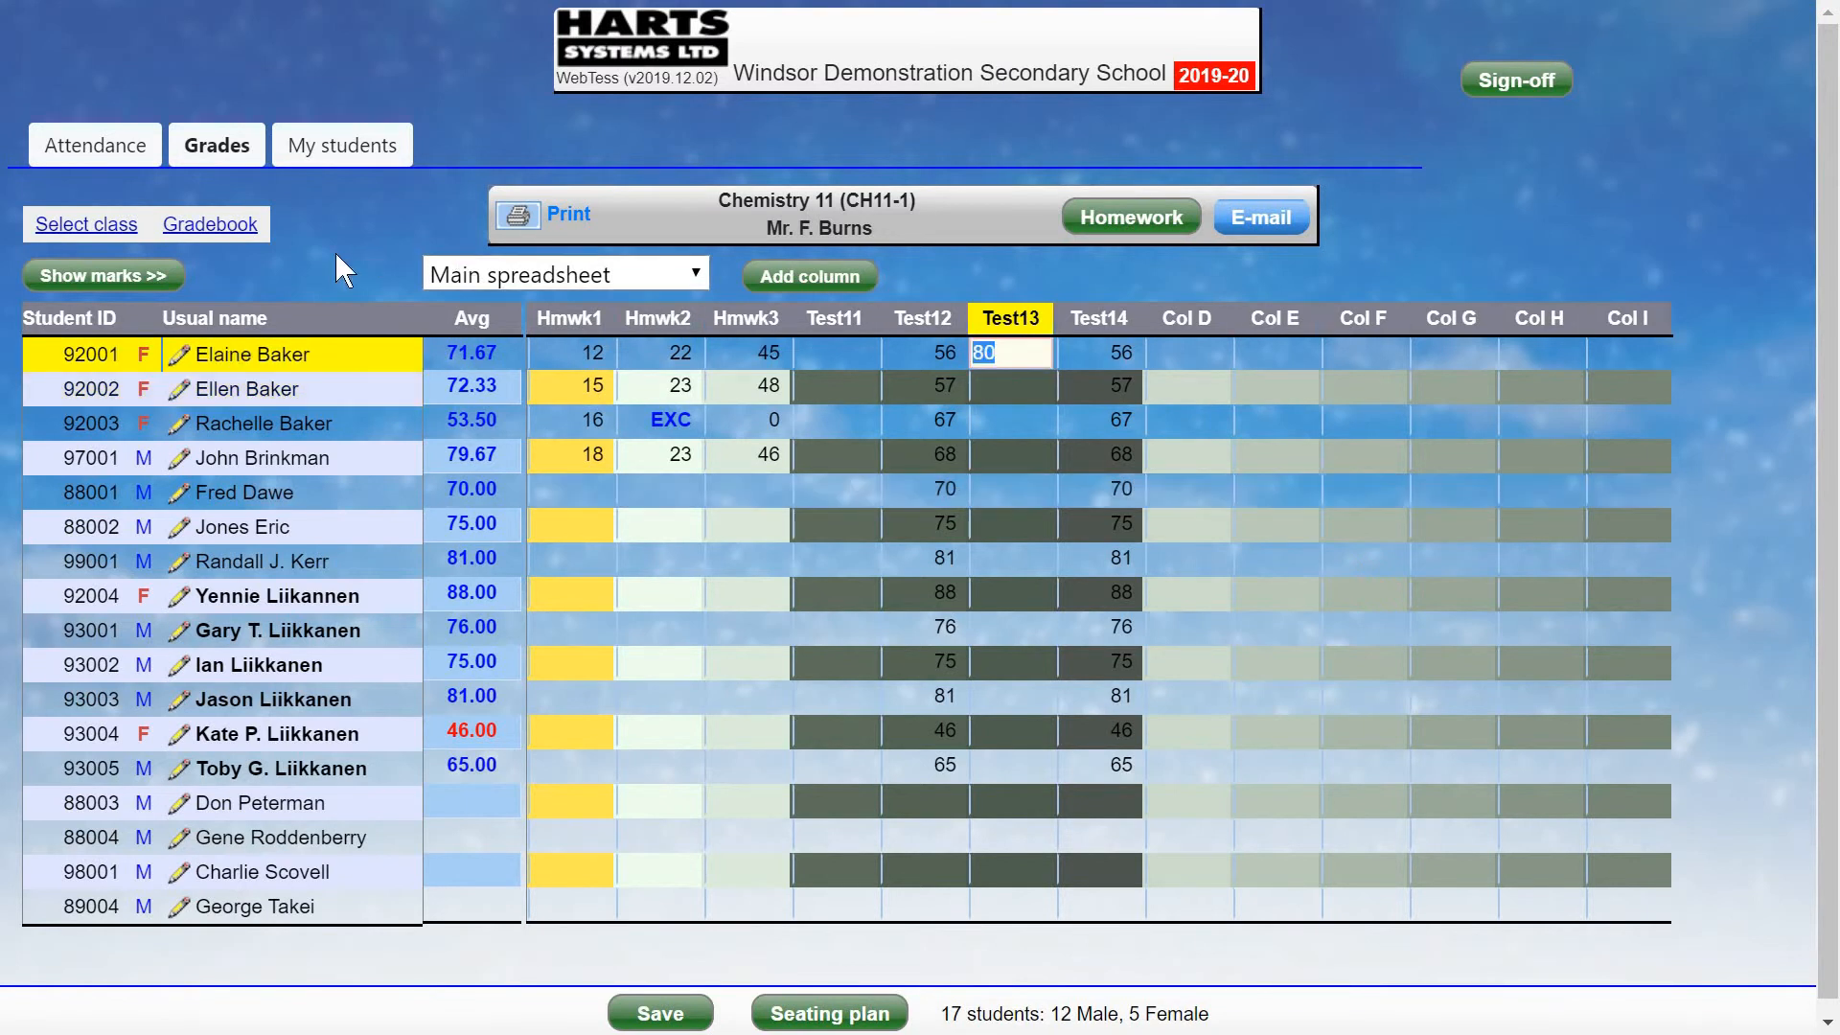
left_click(213, 226)
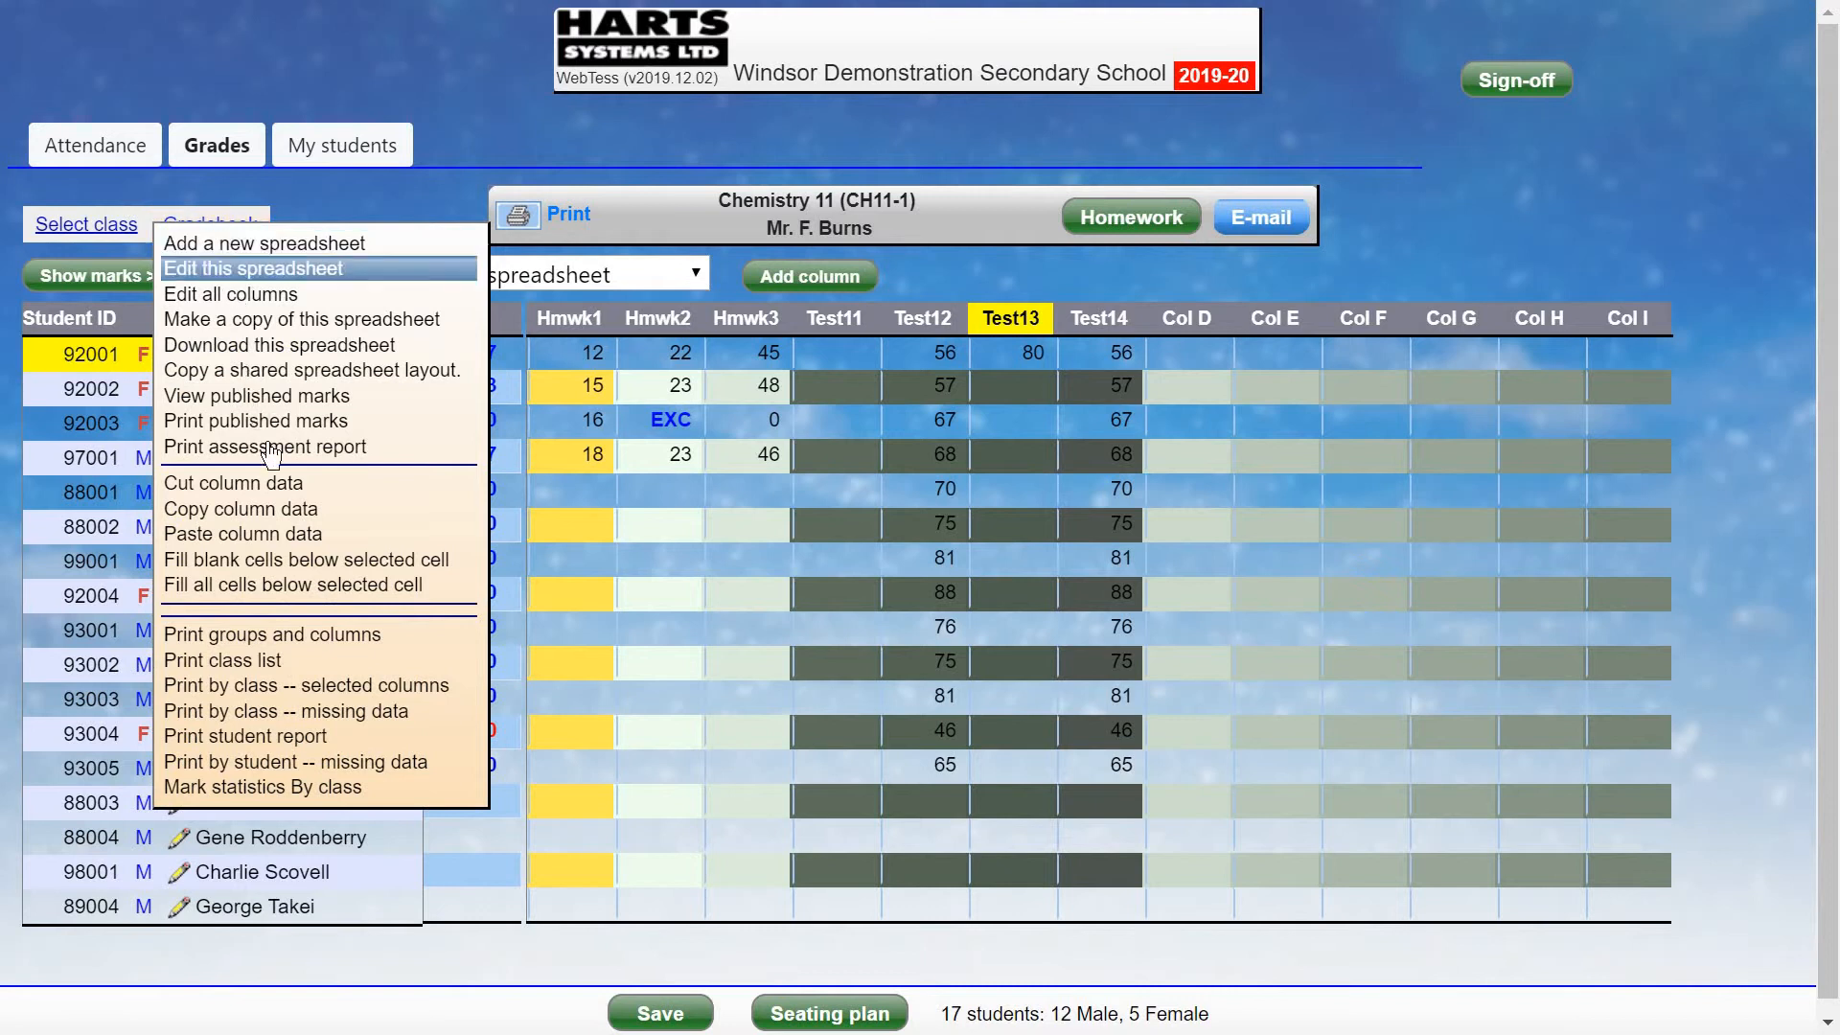
left_click(340, 587)
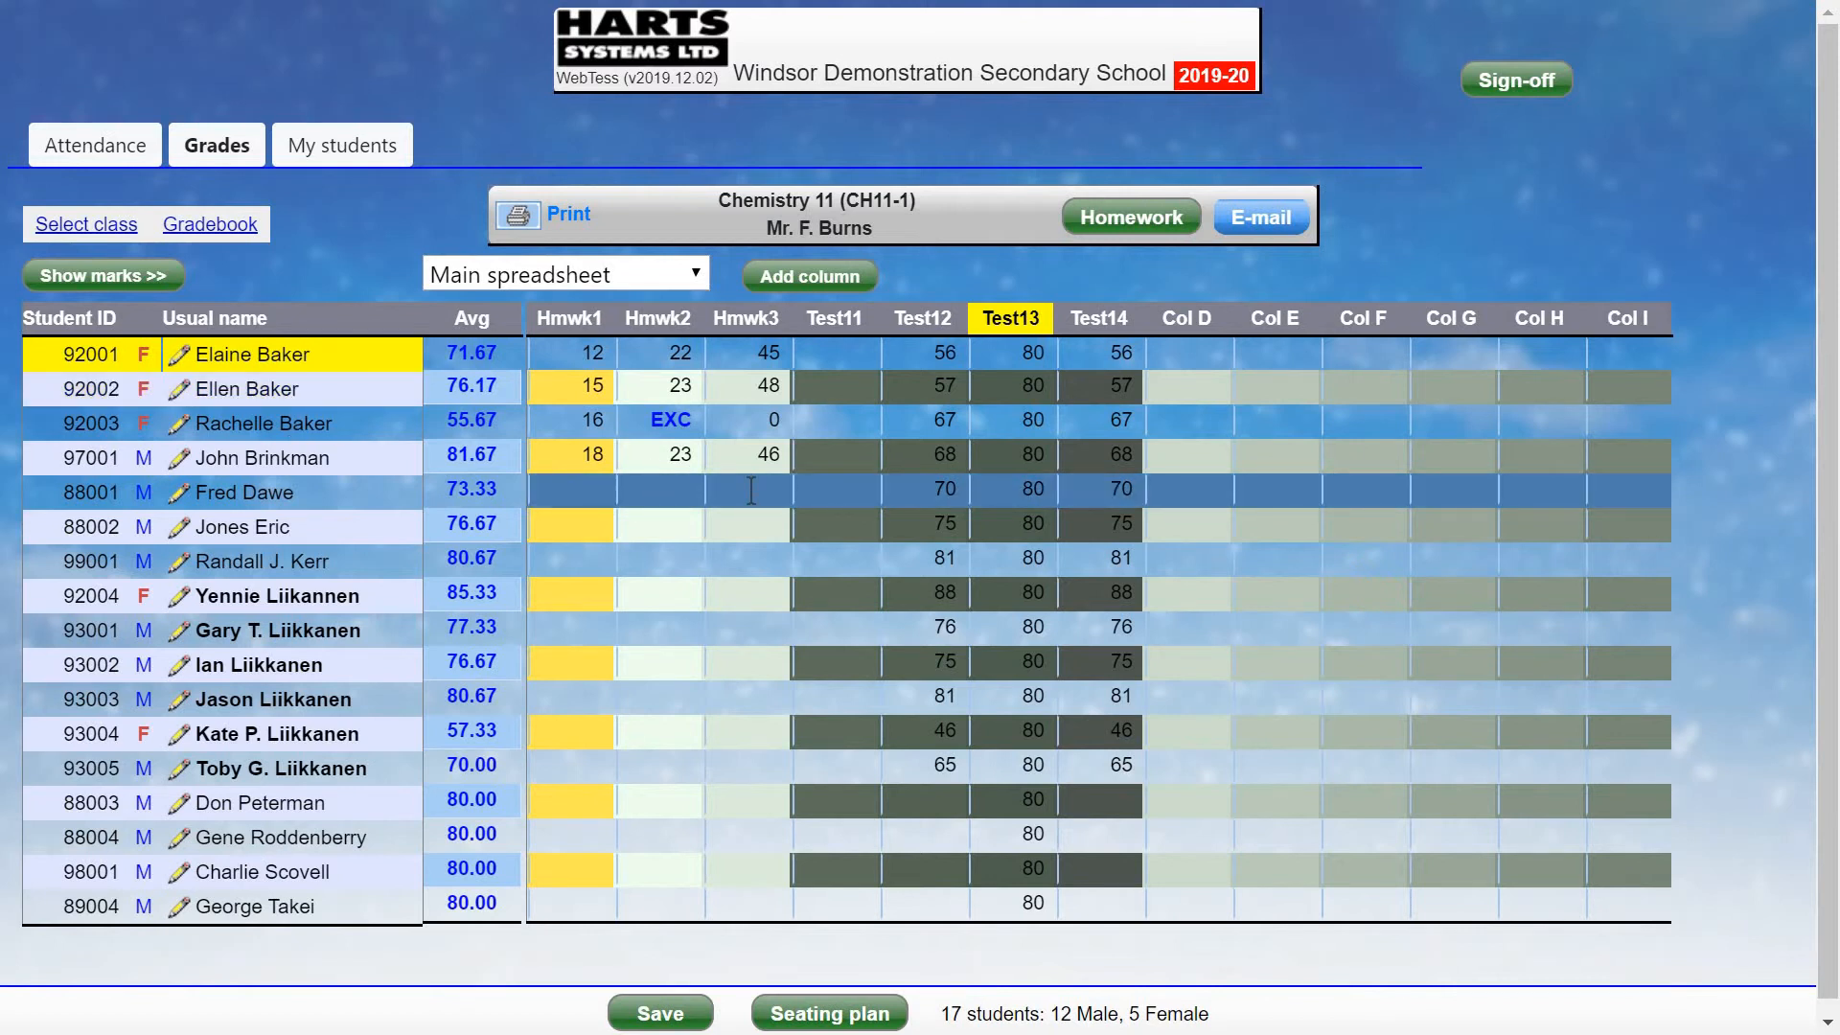
left_click(221, 227)
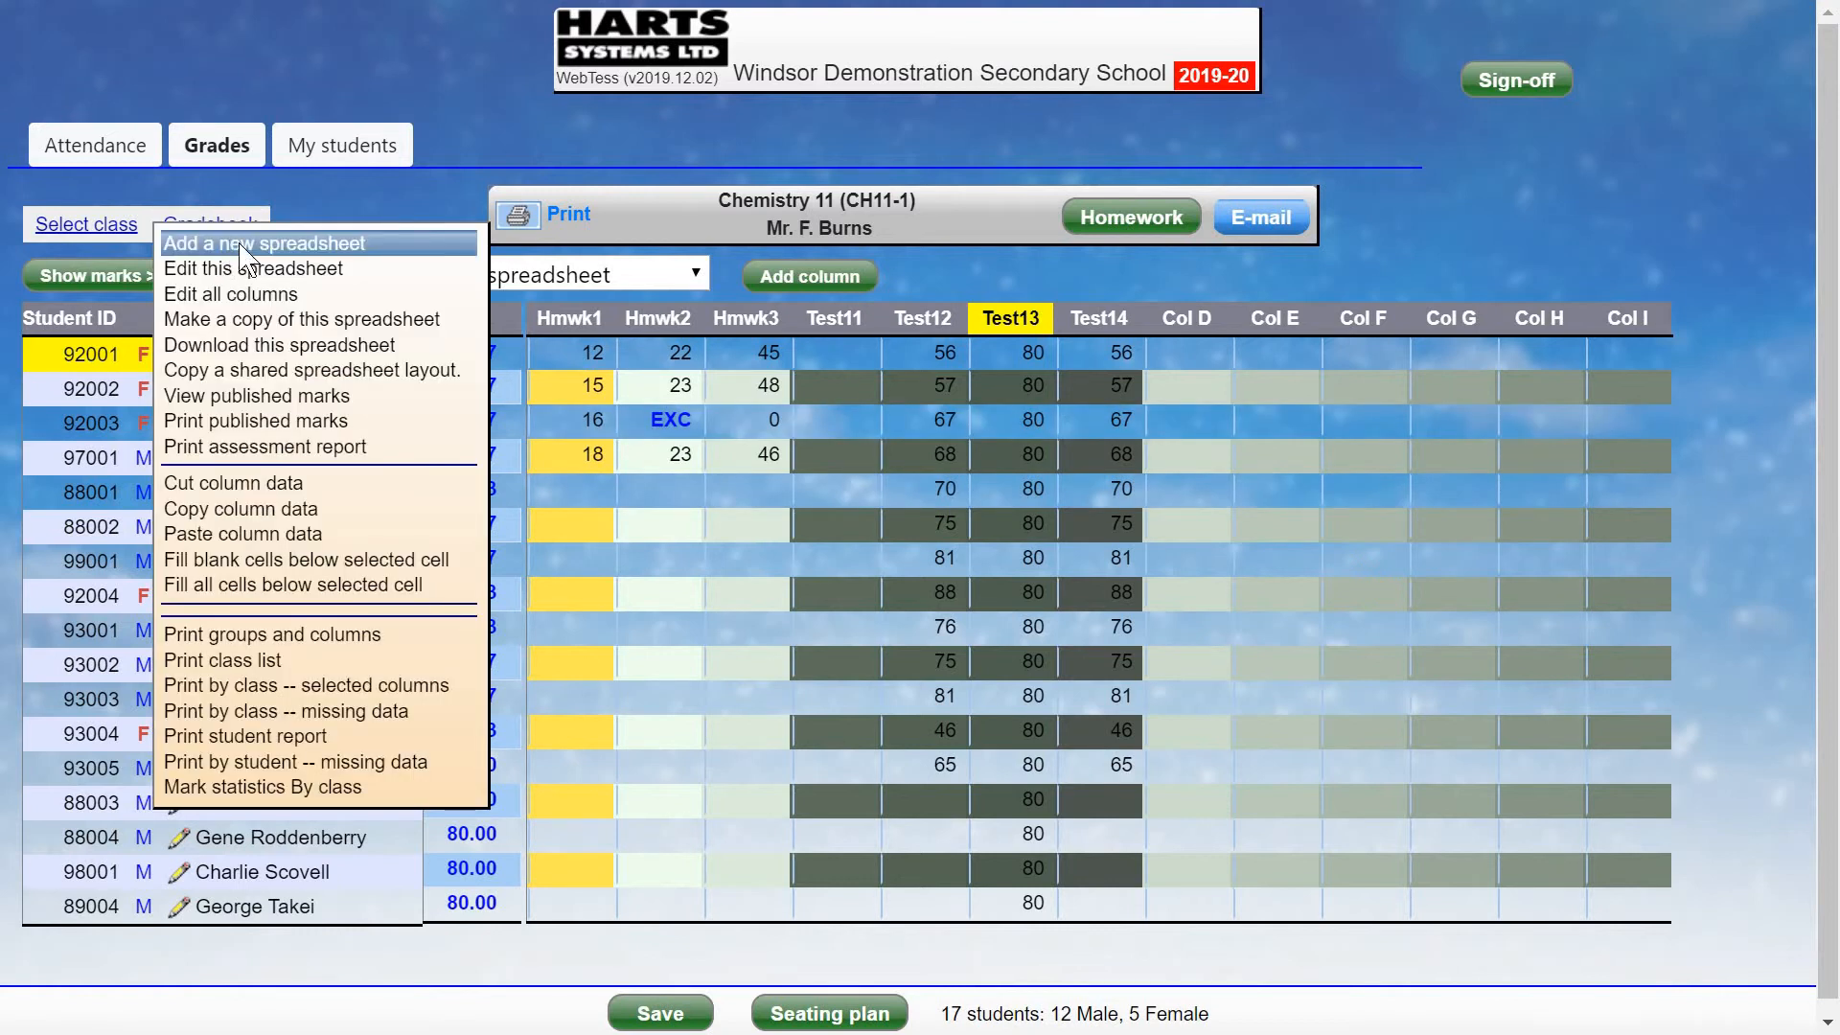
Add New spreadsheet (2), saving the default five groups weighted 20 each.
left_click(228, 246)
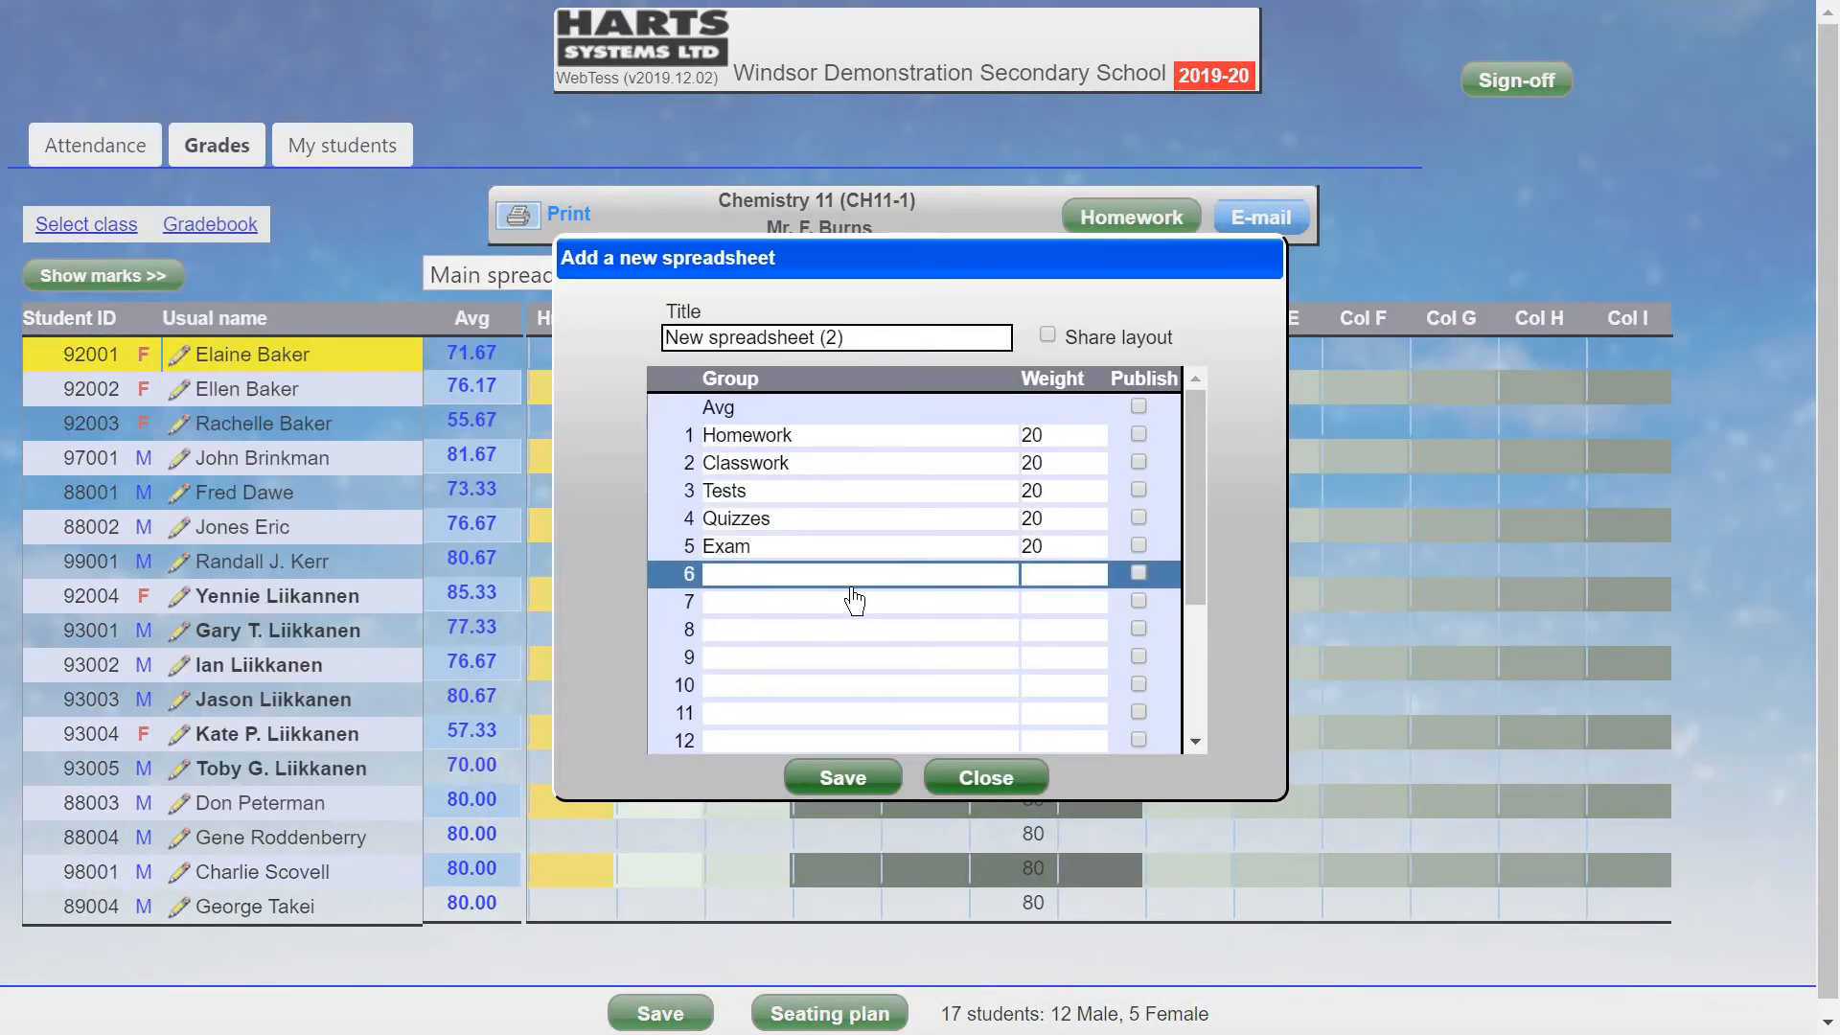
left_click(972, 602)
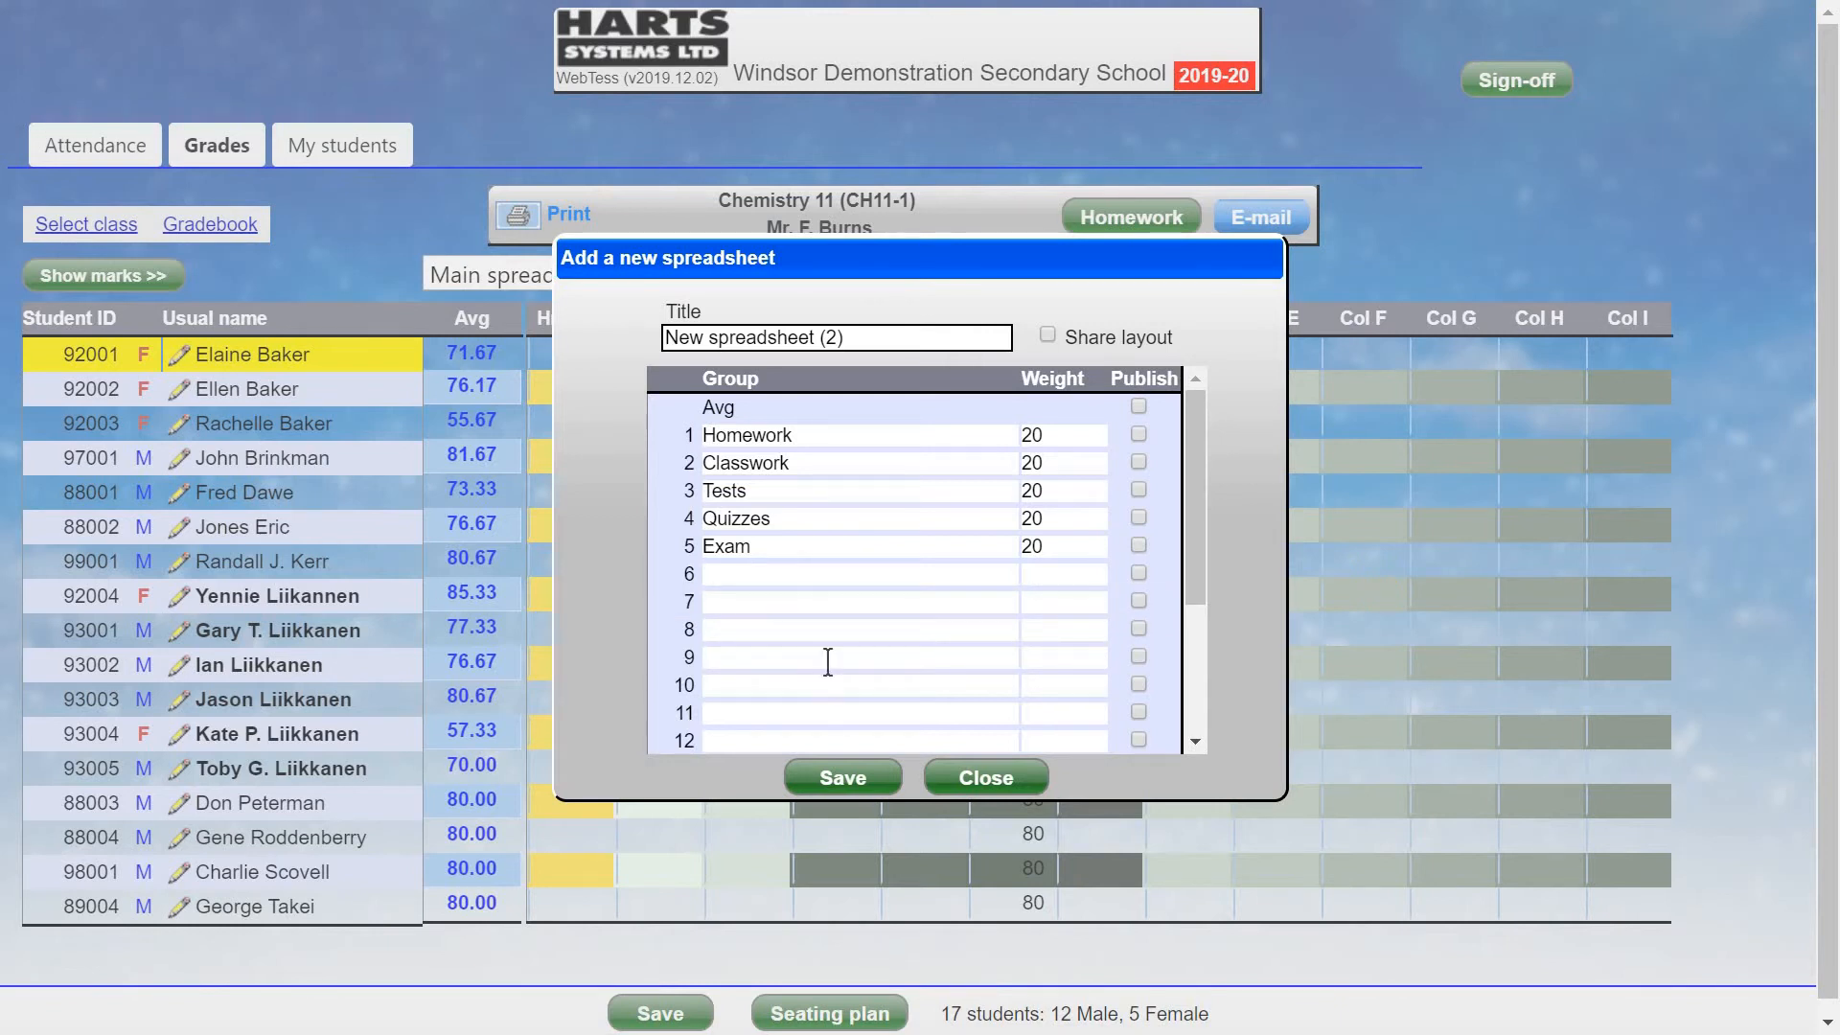
left_click(864, 785)
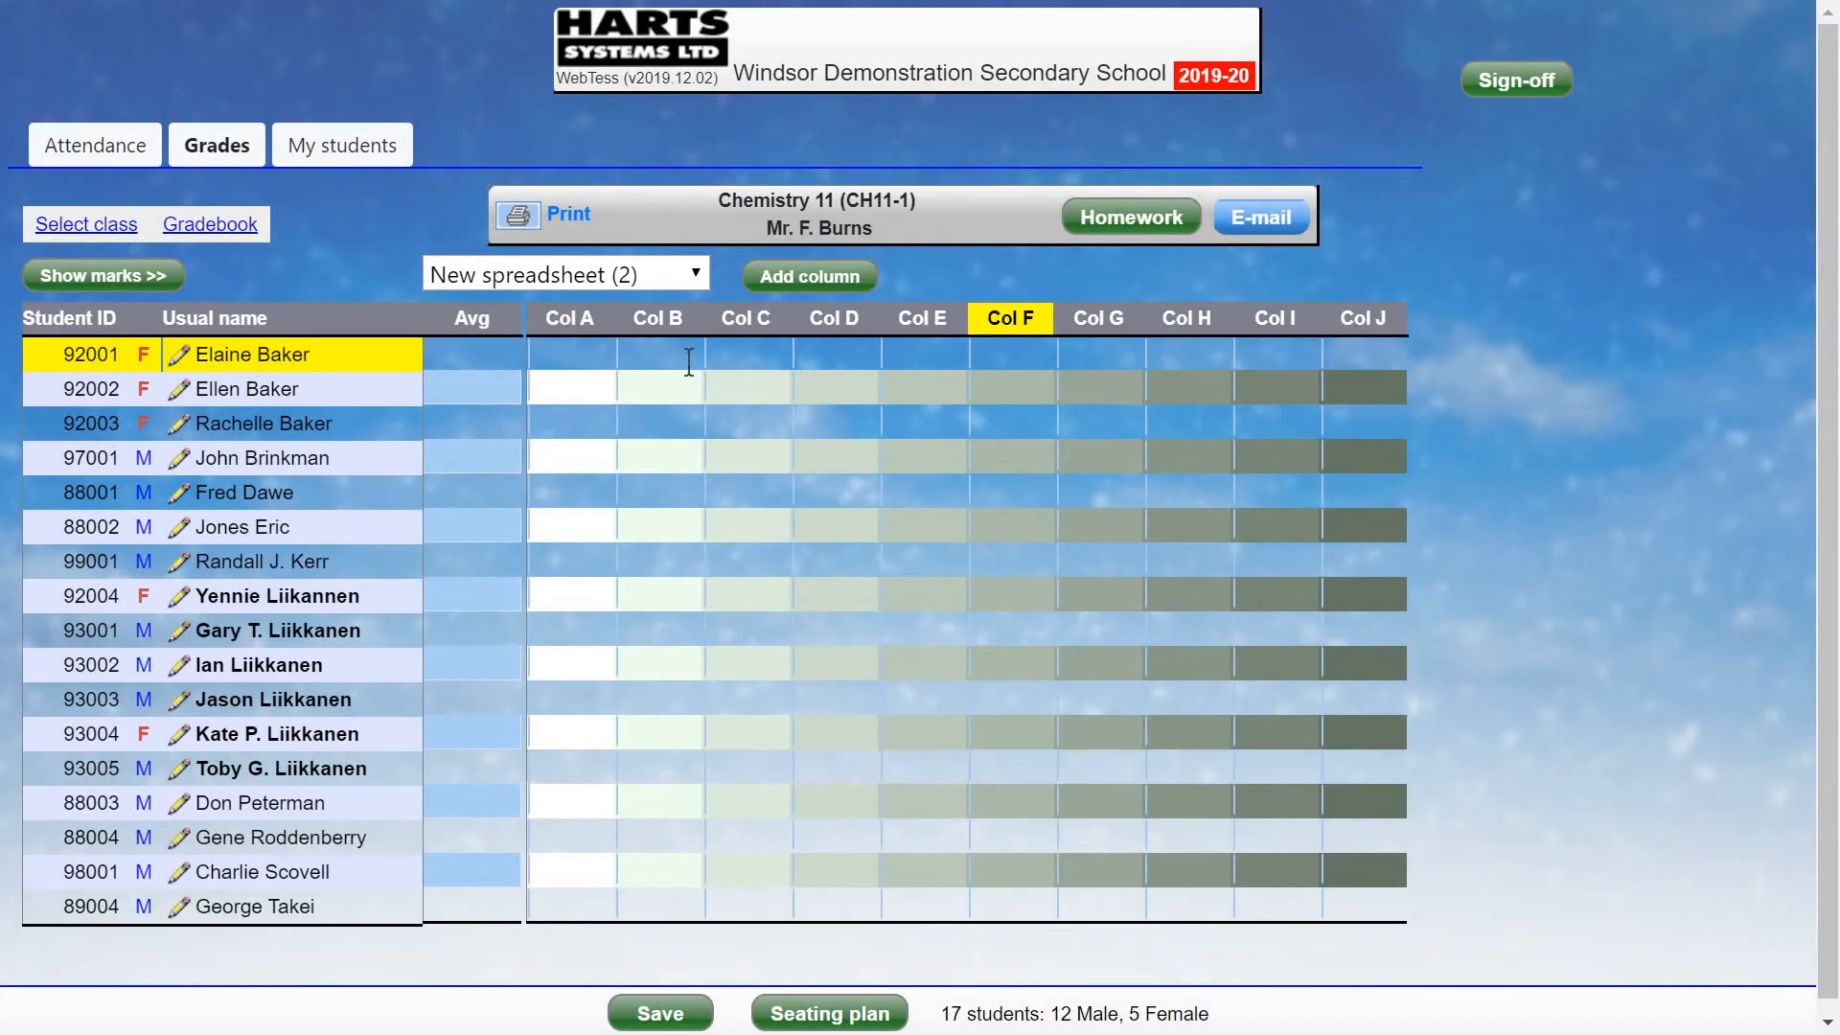
left_click(671, 276)
left_click(570, 318)
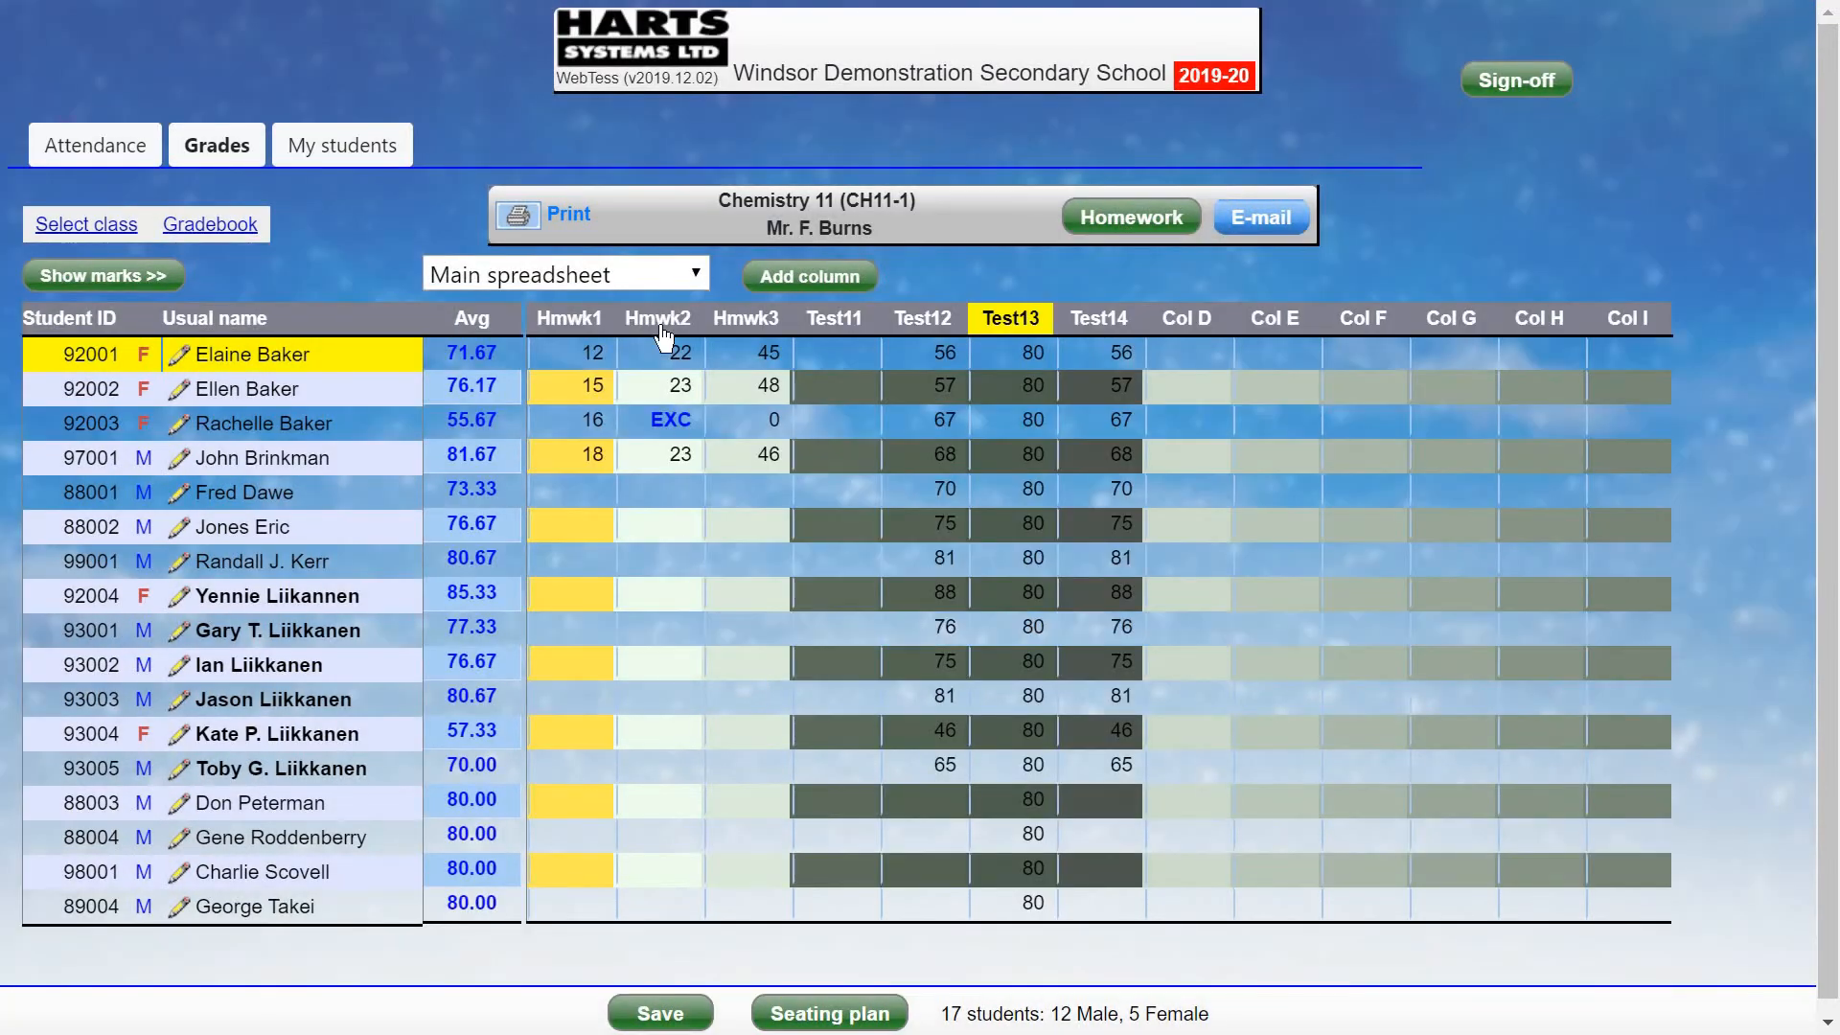
left_click(675, 275)
left_click(589, 369)
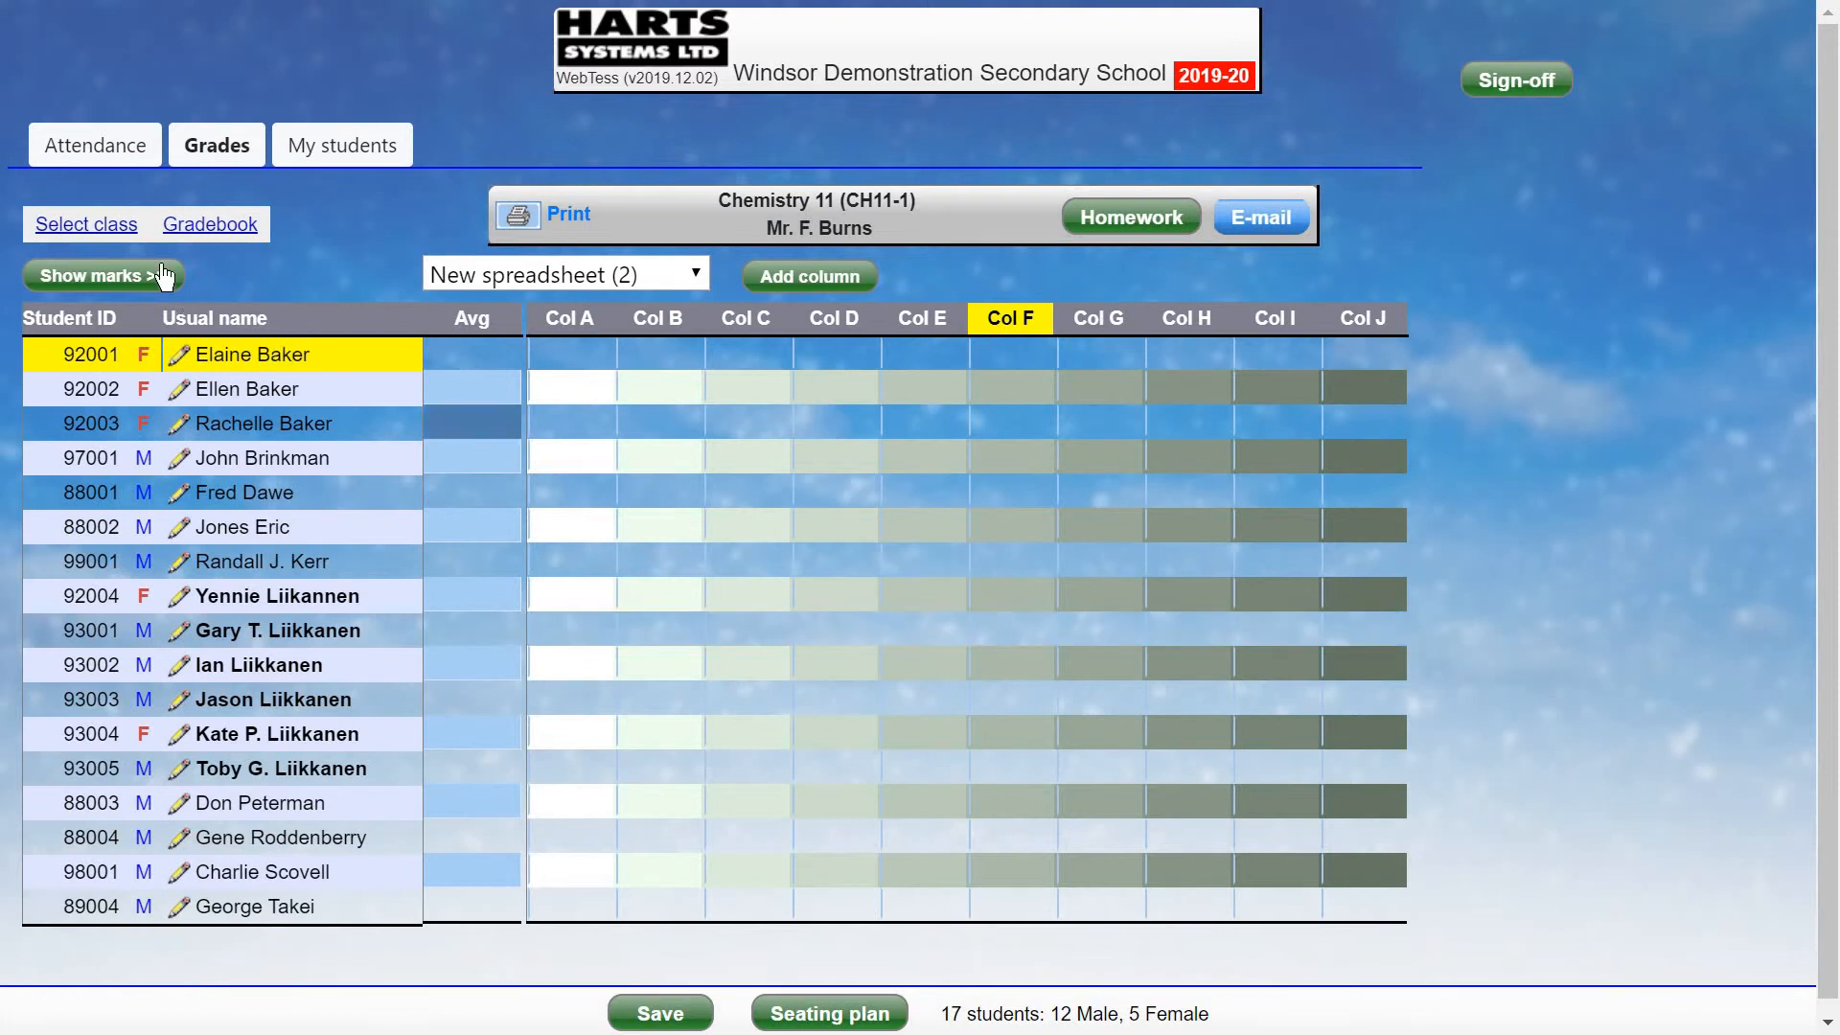
Copy the Business & Economics 11 Main spreadsheet layout, then return to the class list.
left_click(108, 233)
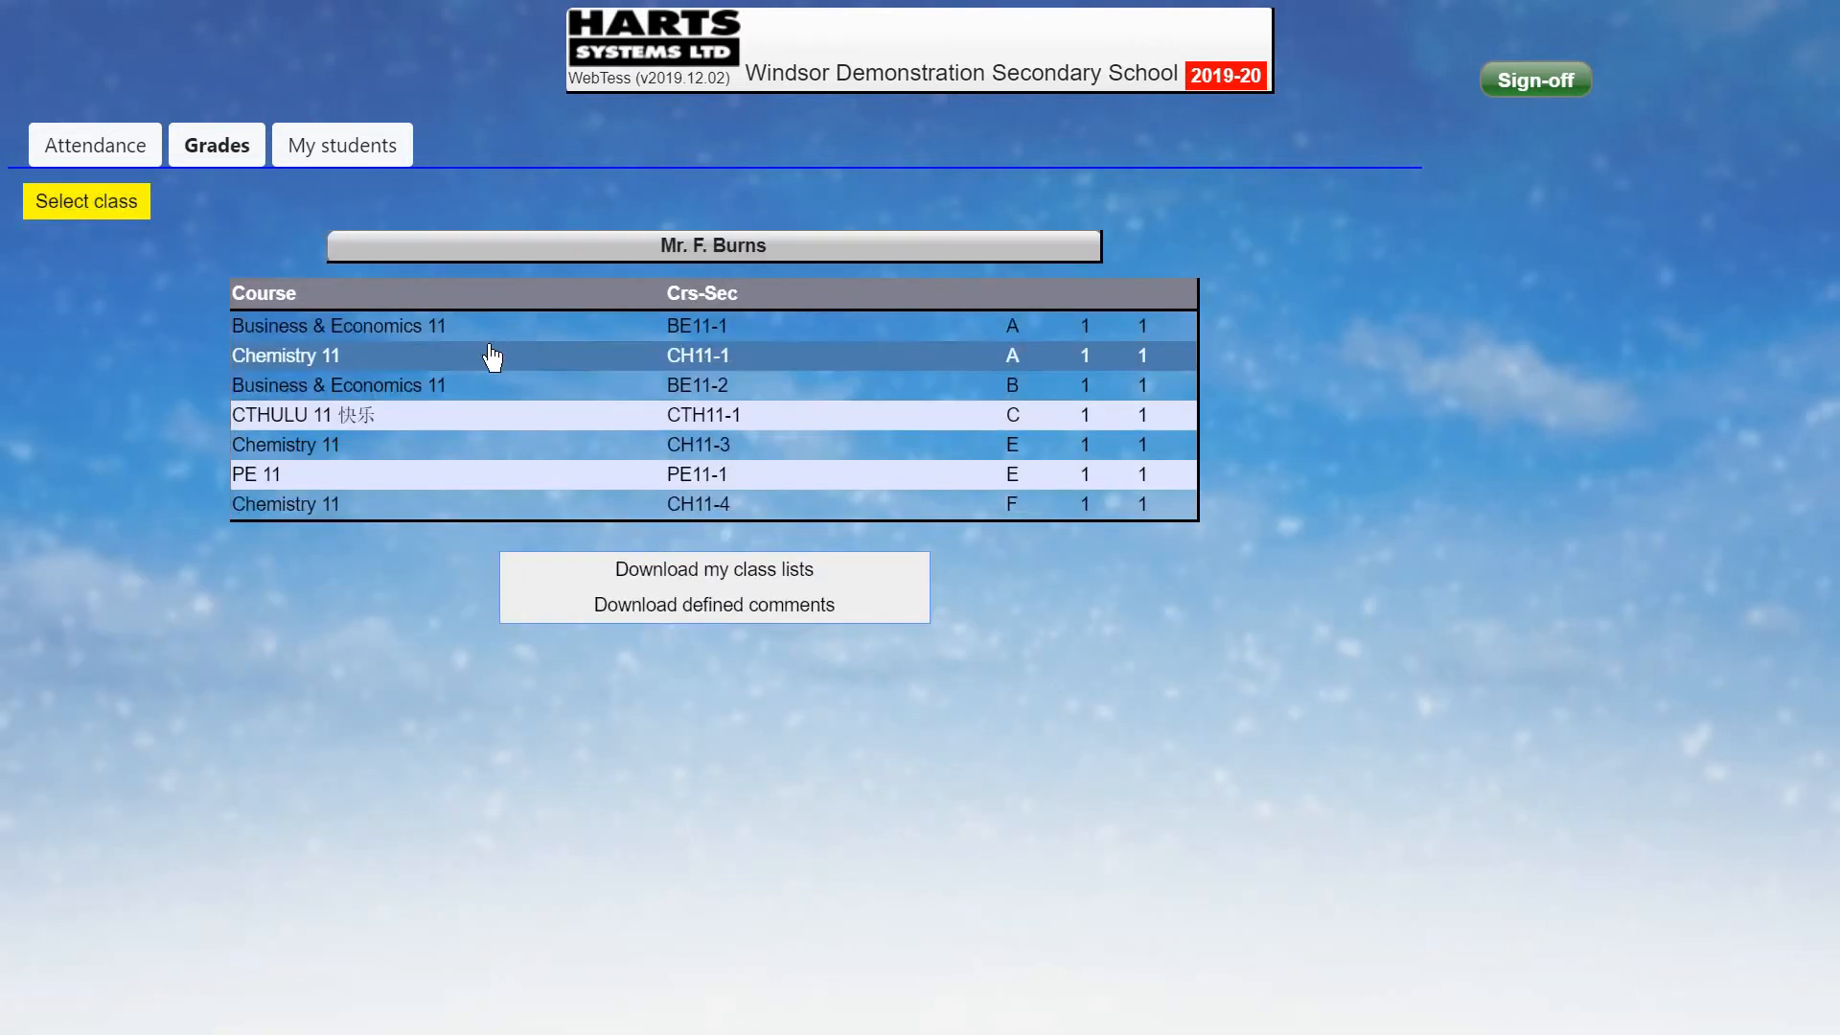
left_click(499, 327)
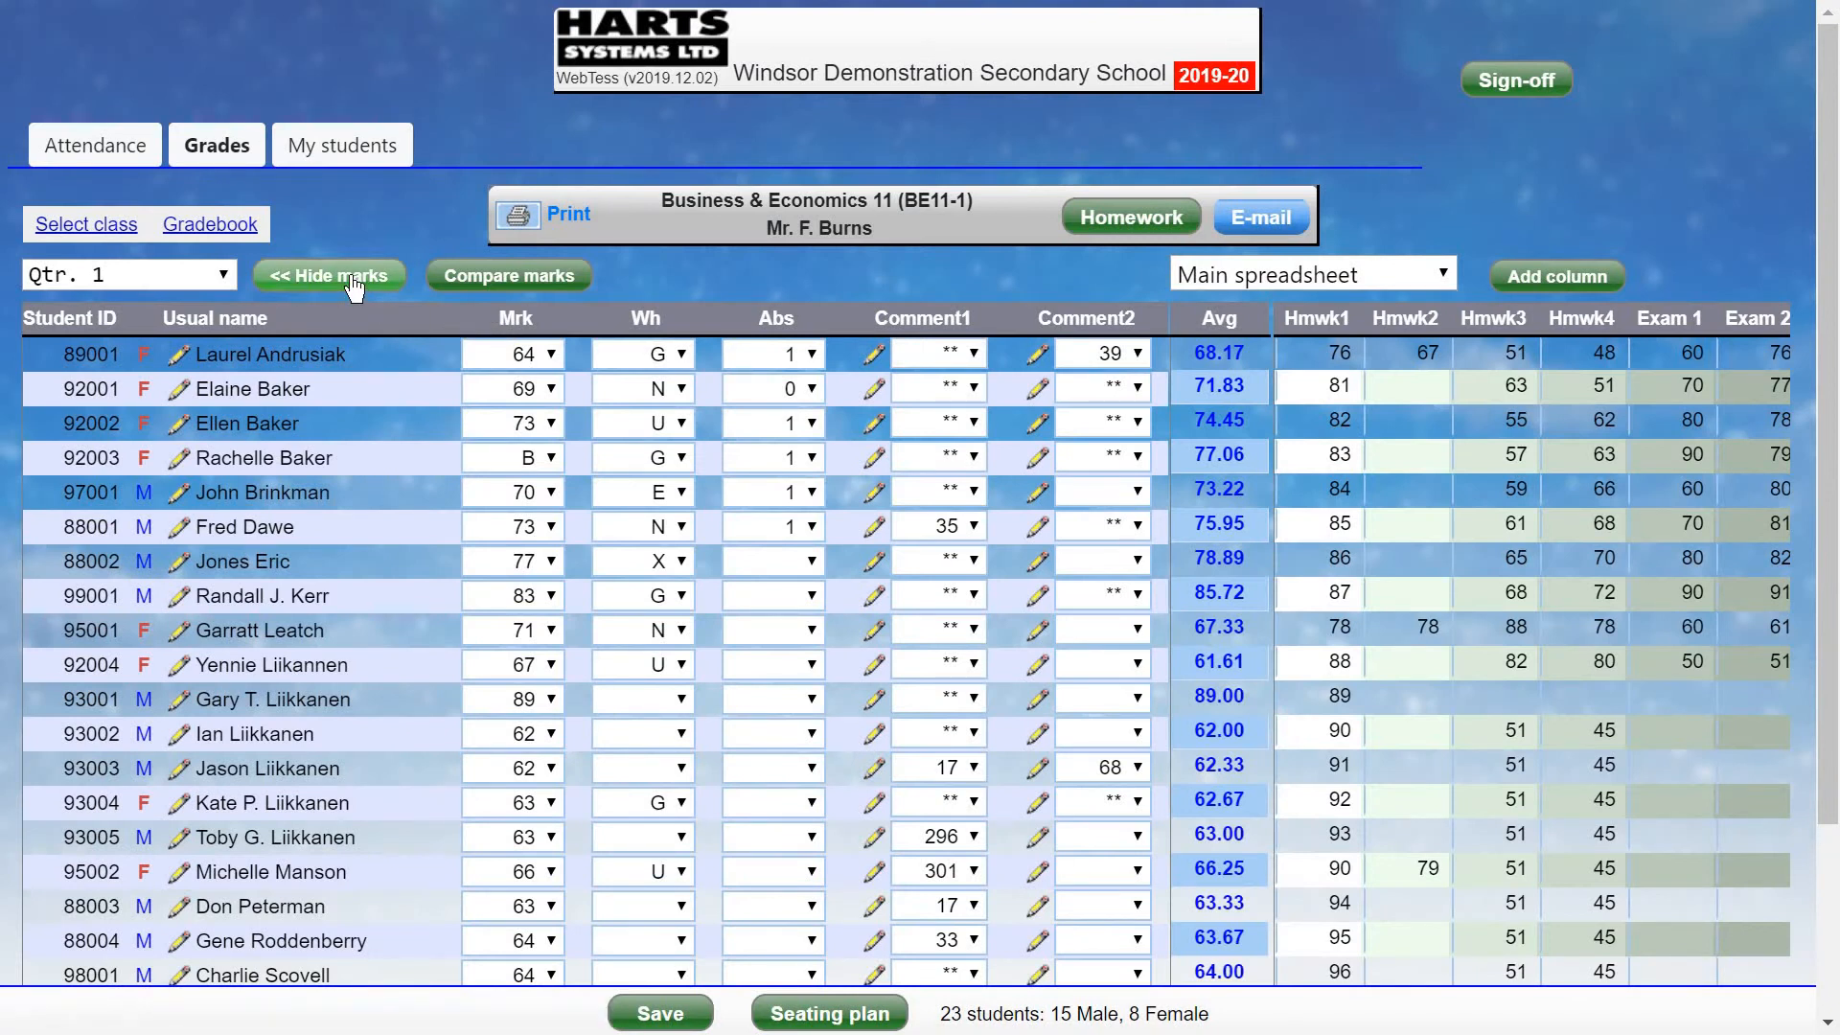
left_click(205, 230)
left_click(273, 273)
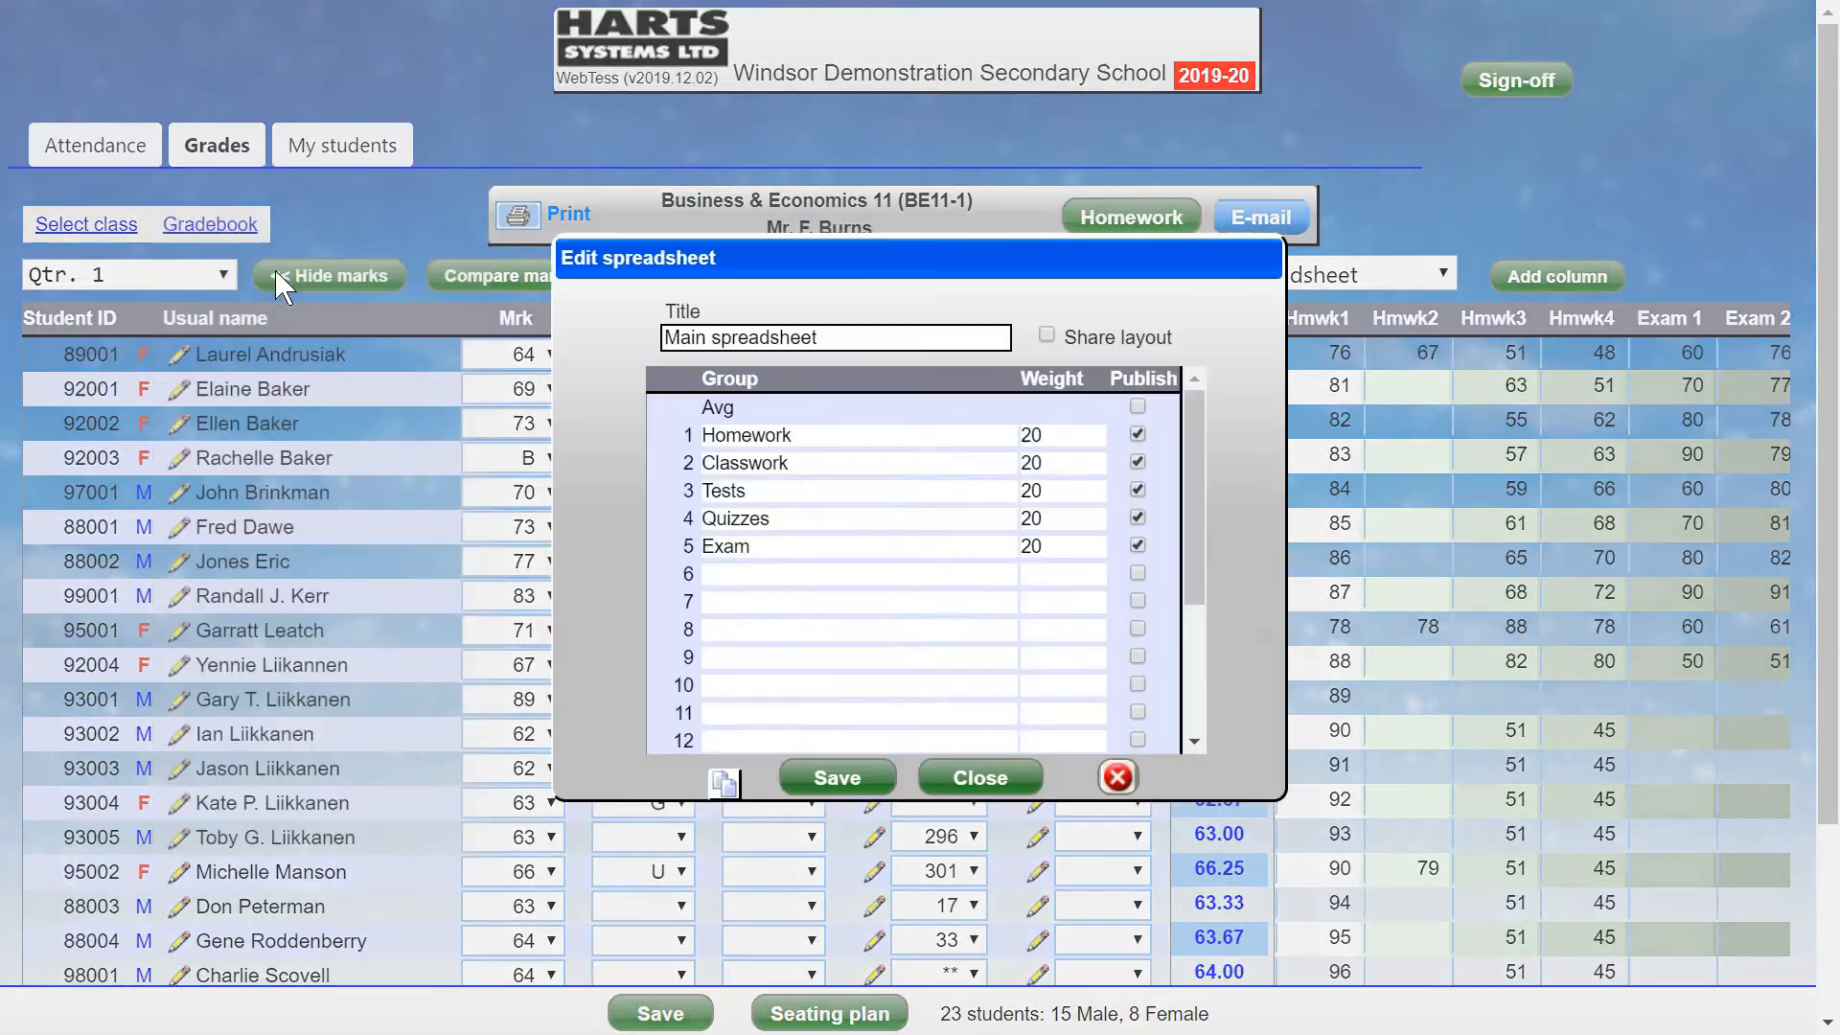
left_click(721, 786)
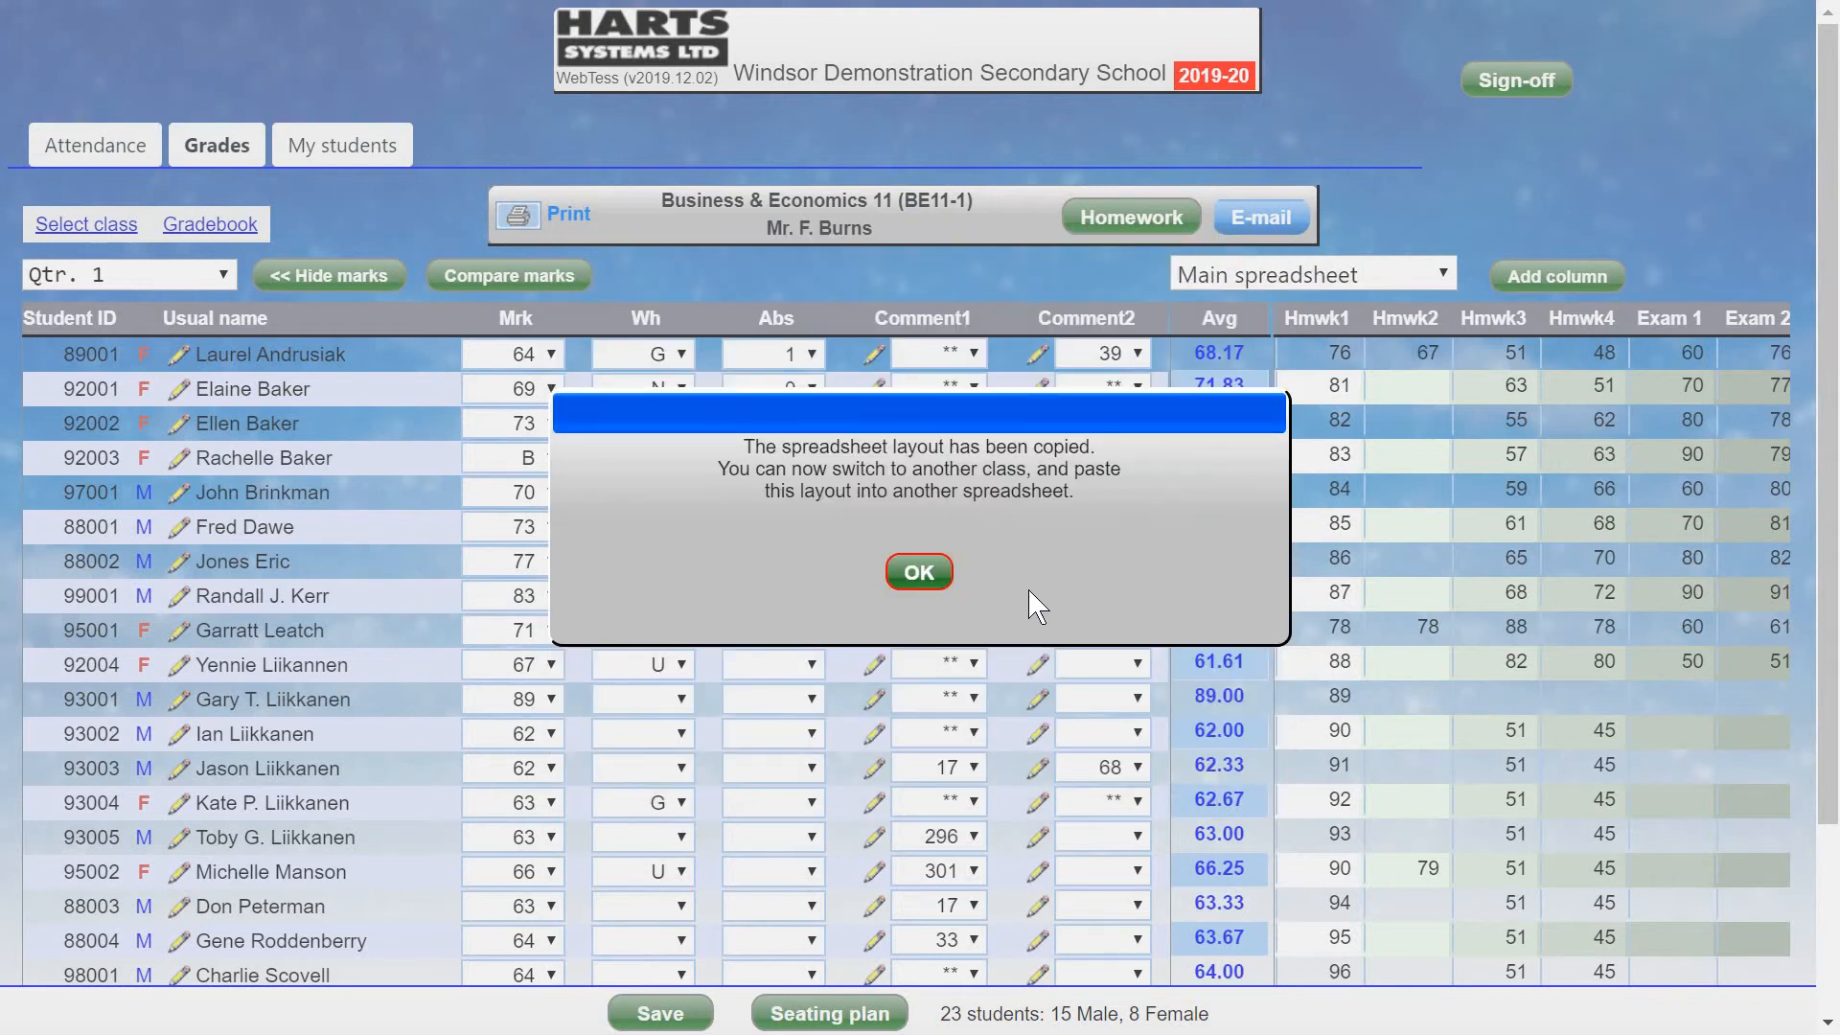
left_click(920, 571)
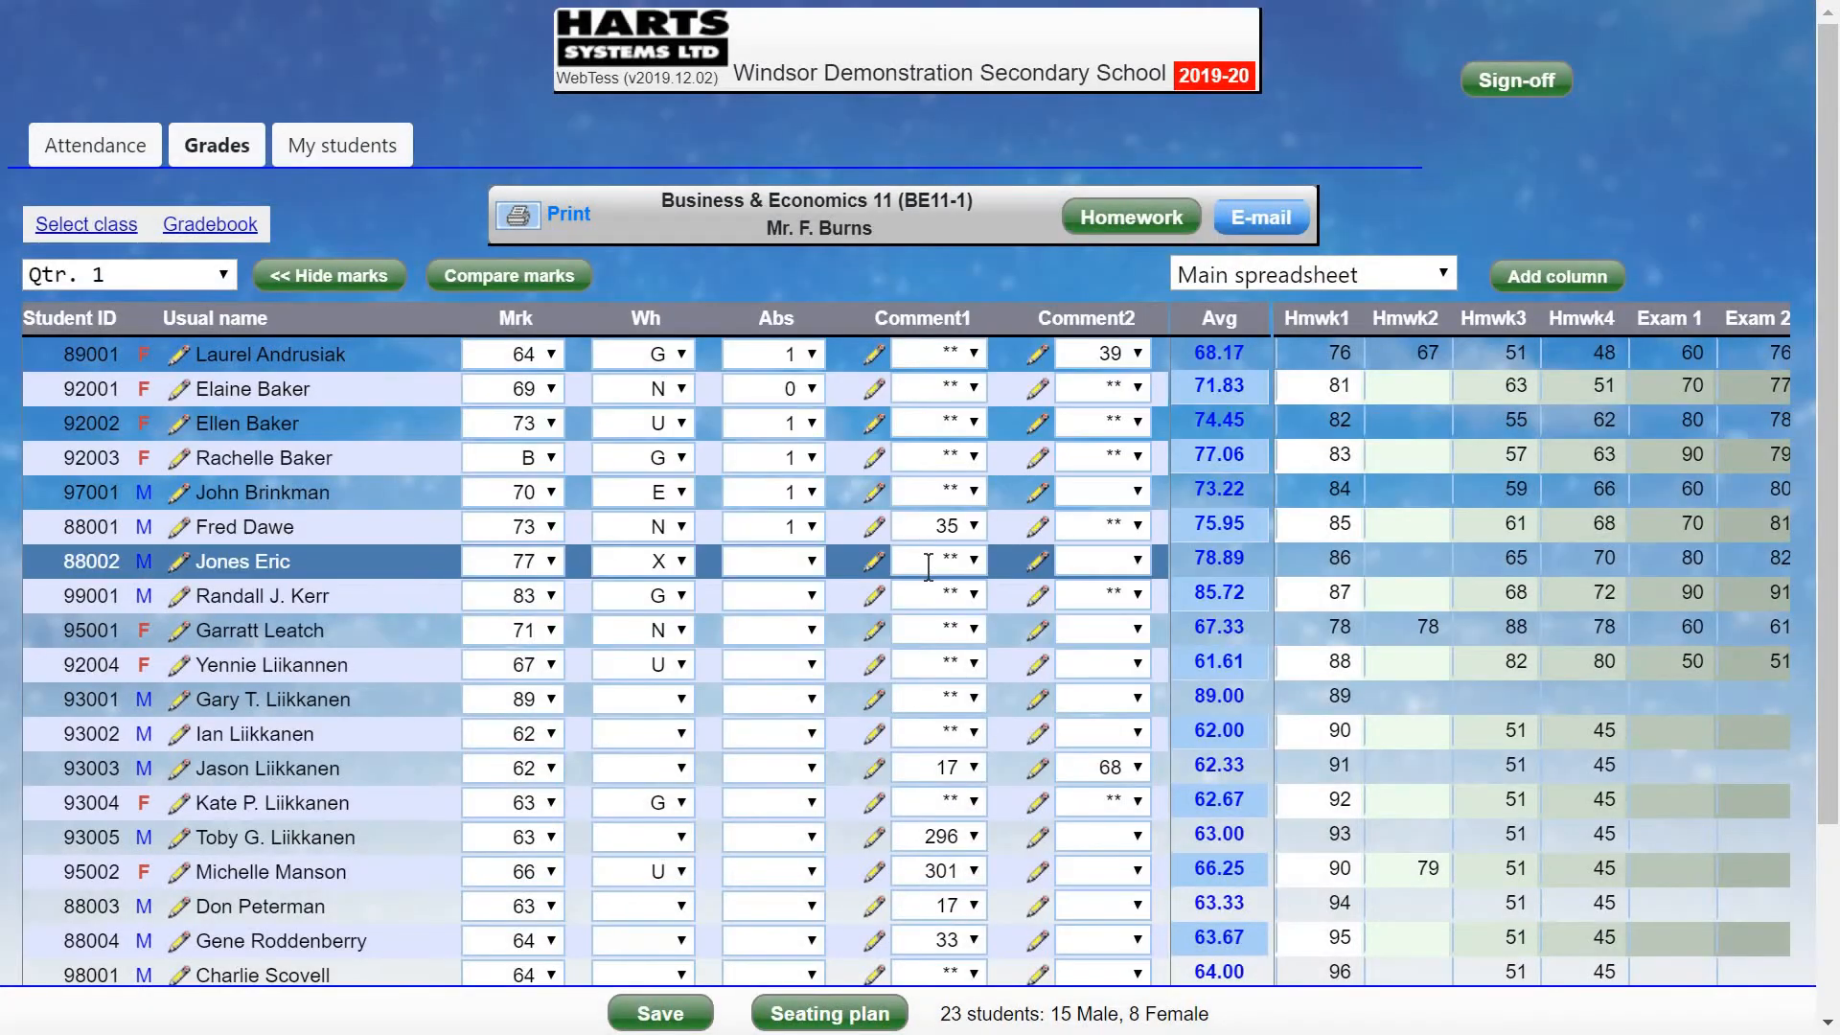
left_click(97, 231)
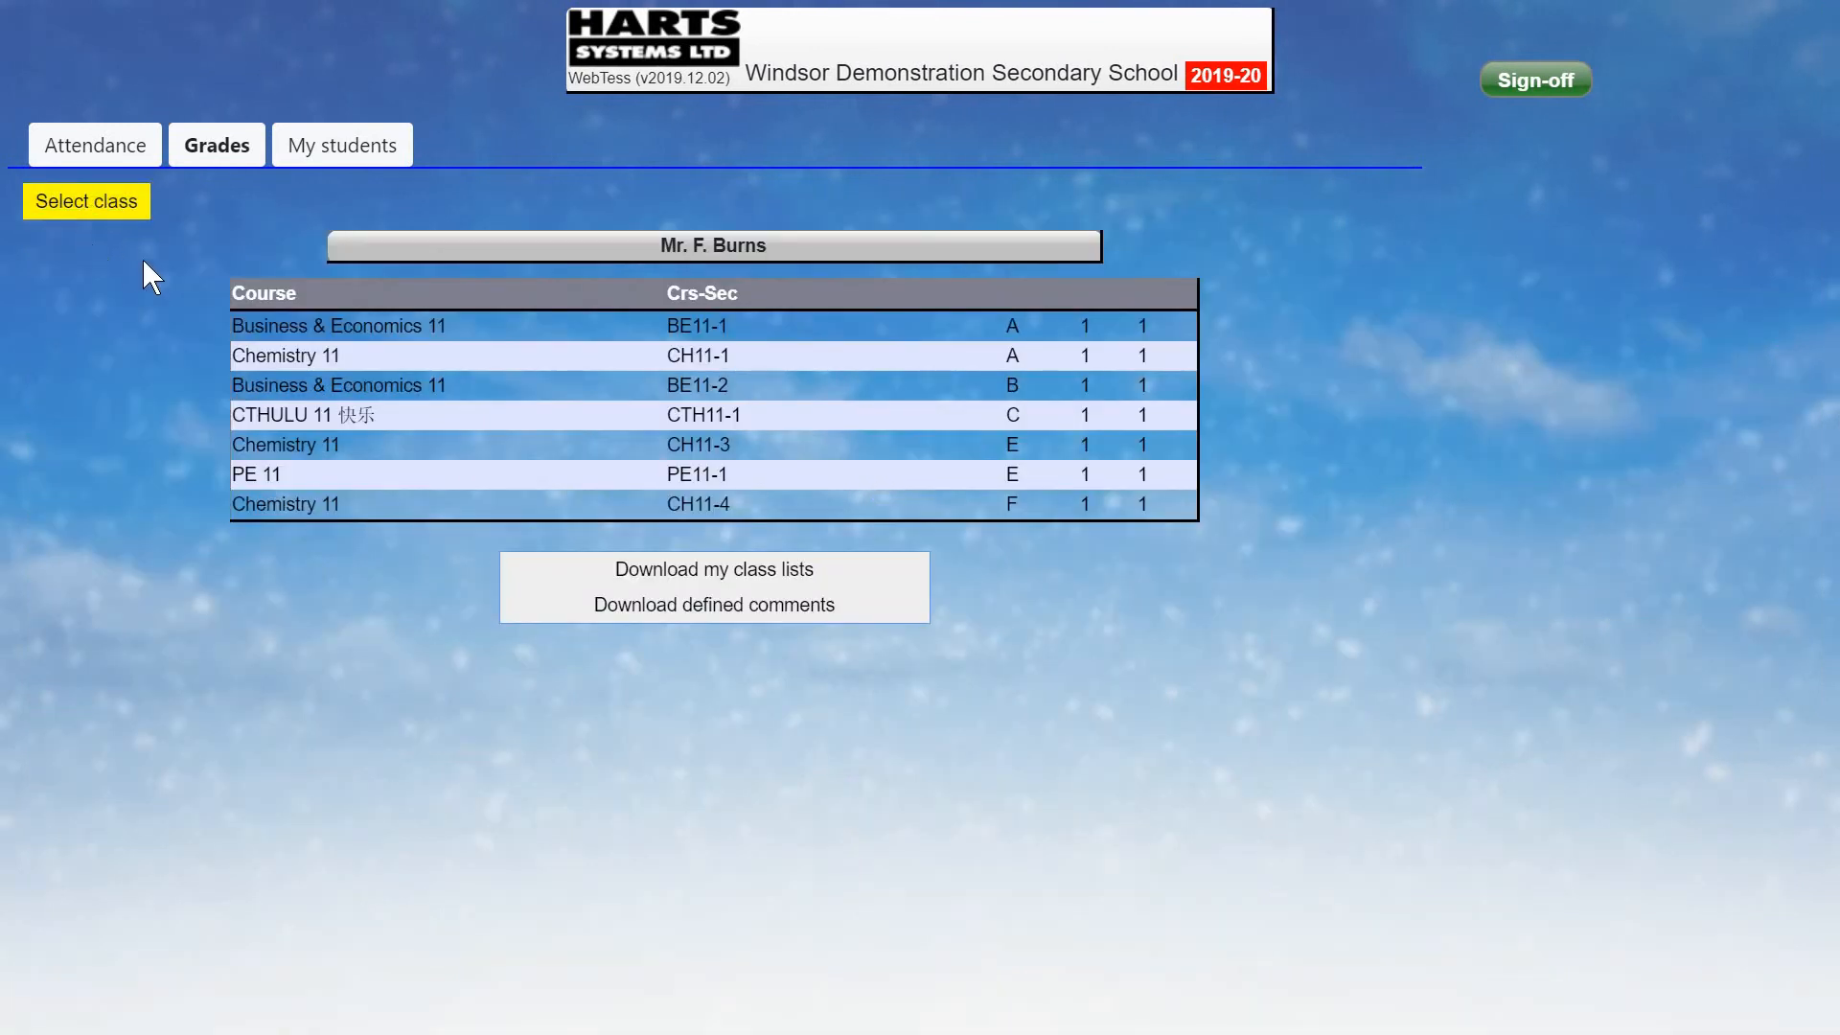
Open the Chemistry 11 (CH11-1) gradebook, hide the marks columns, and switch to New spreadsheet (2).
left_click(518, 364)
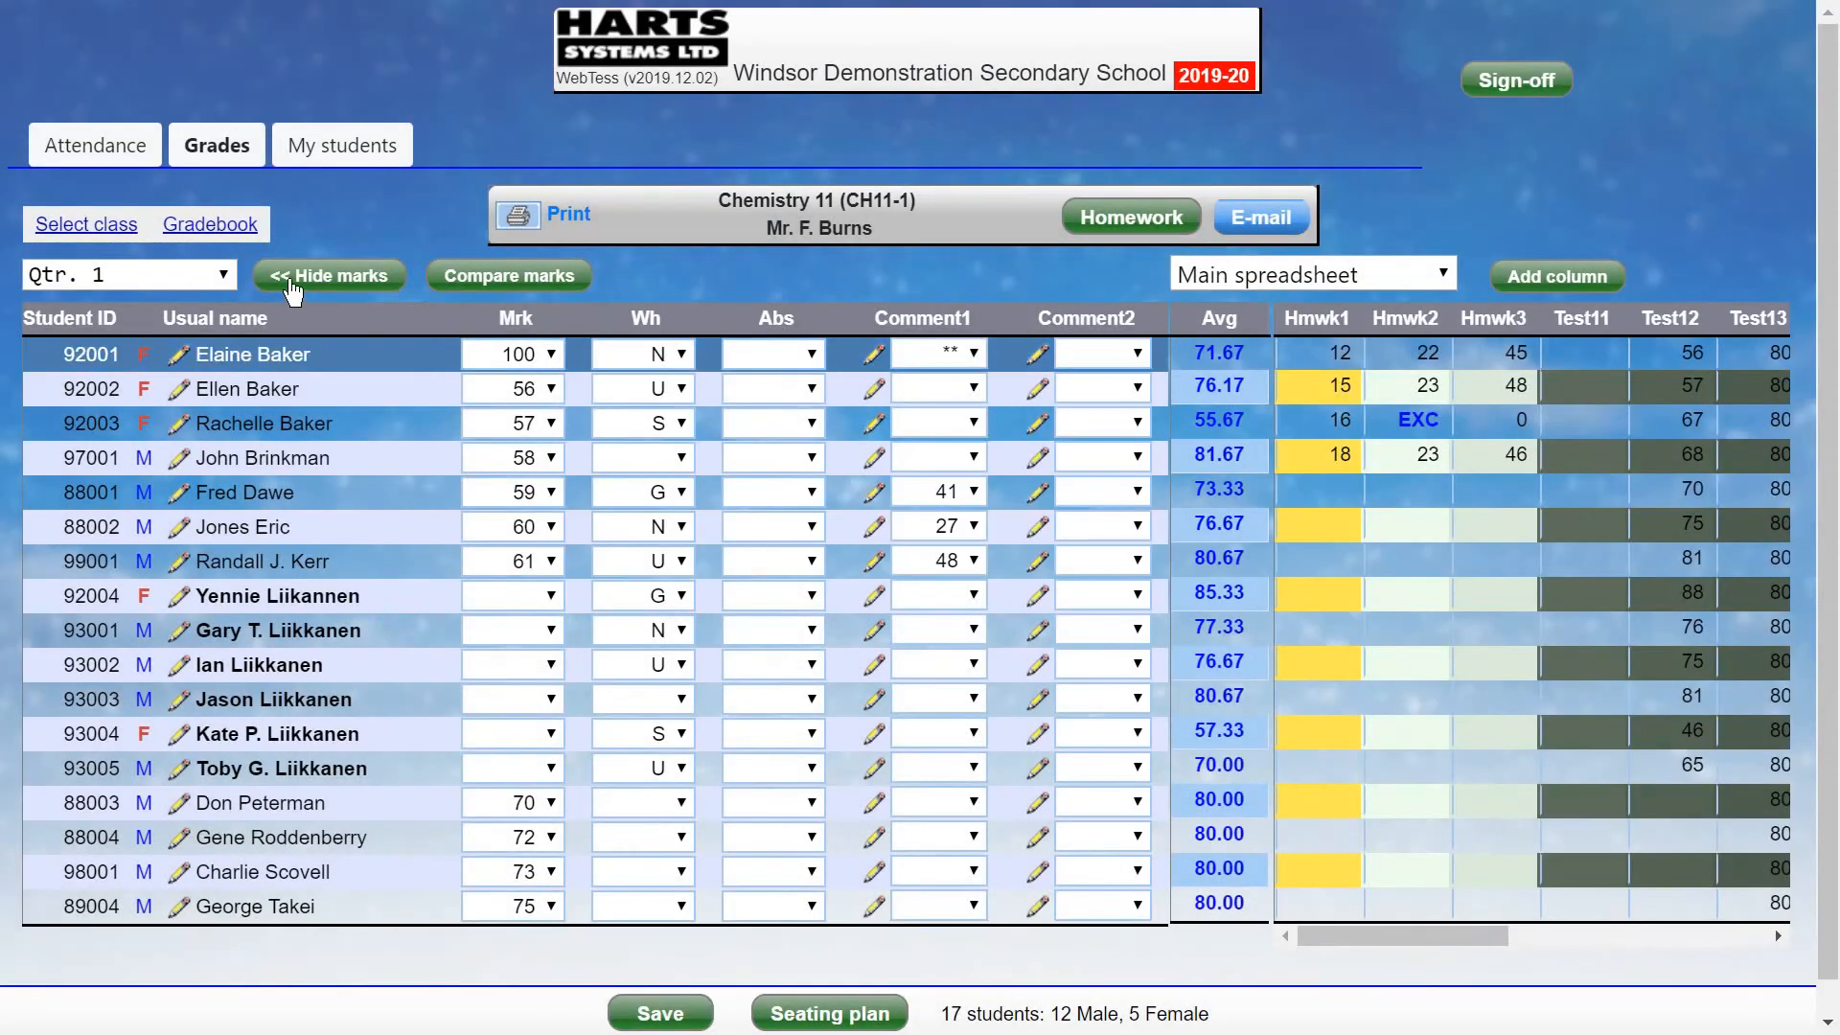
left_click(316, 278)
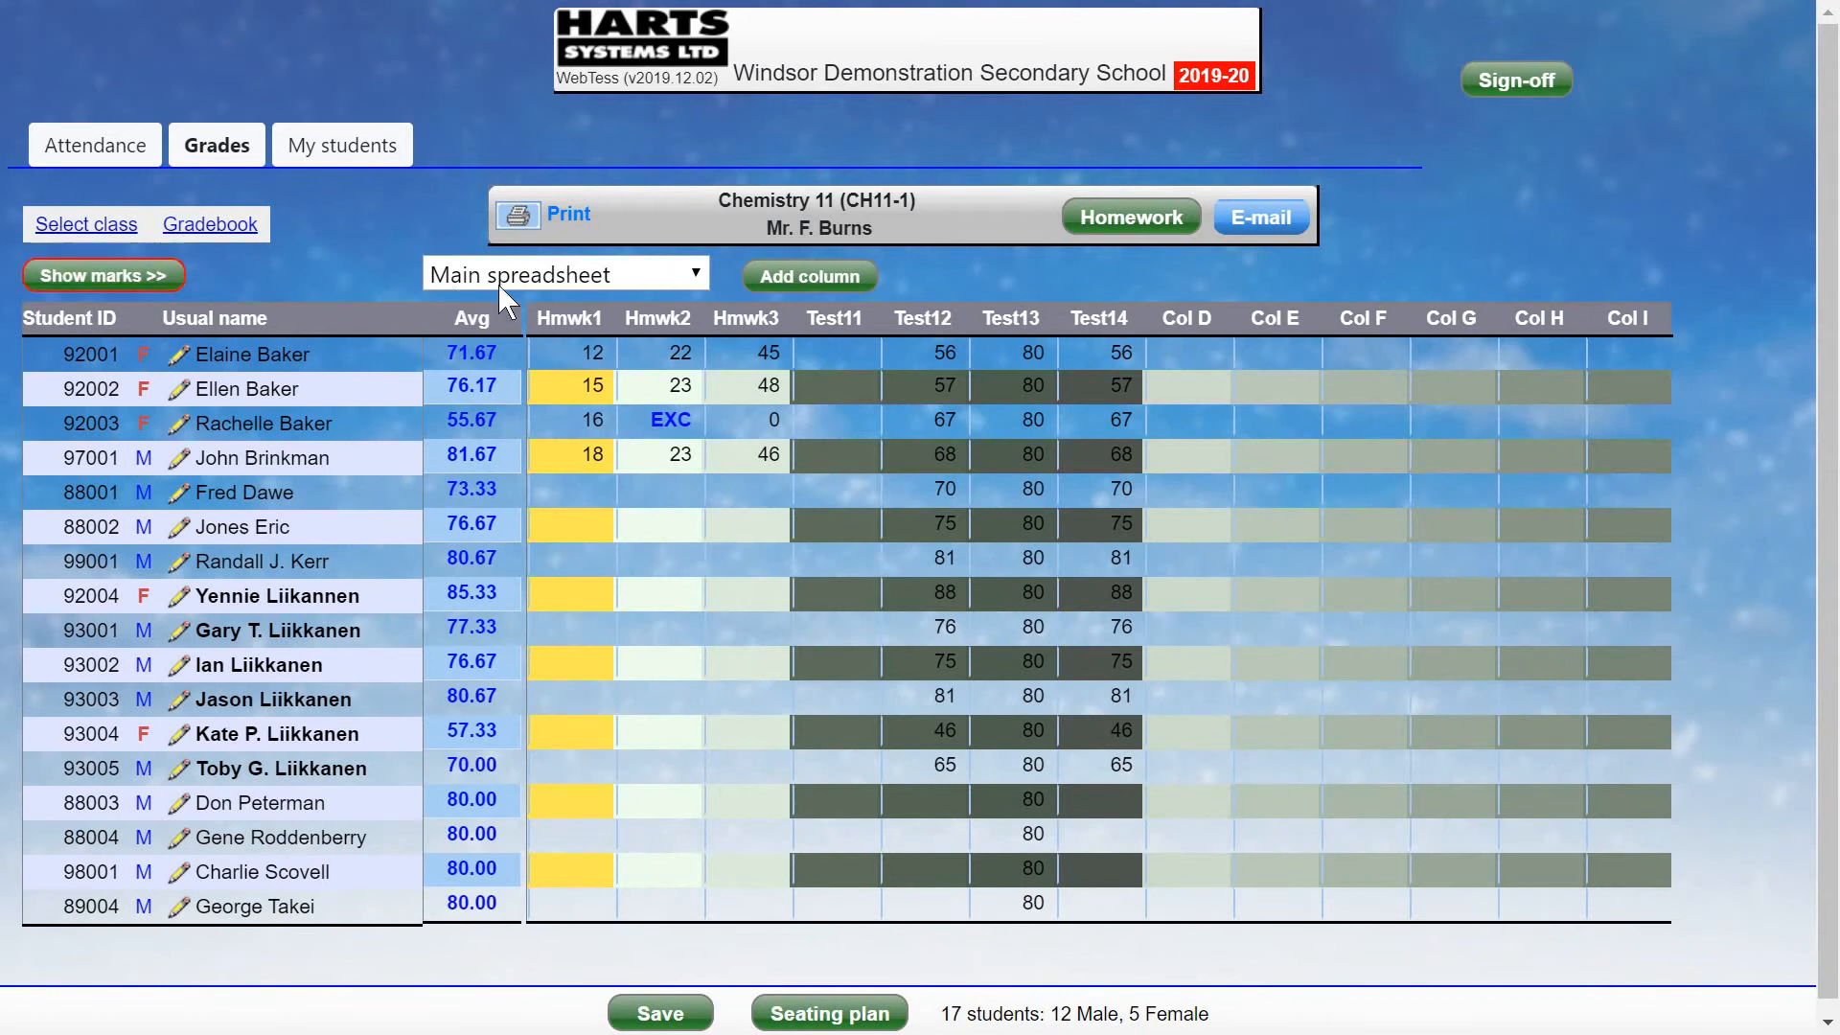
left_click(590, 278)
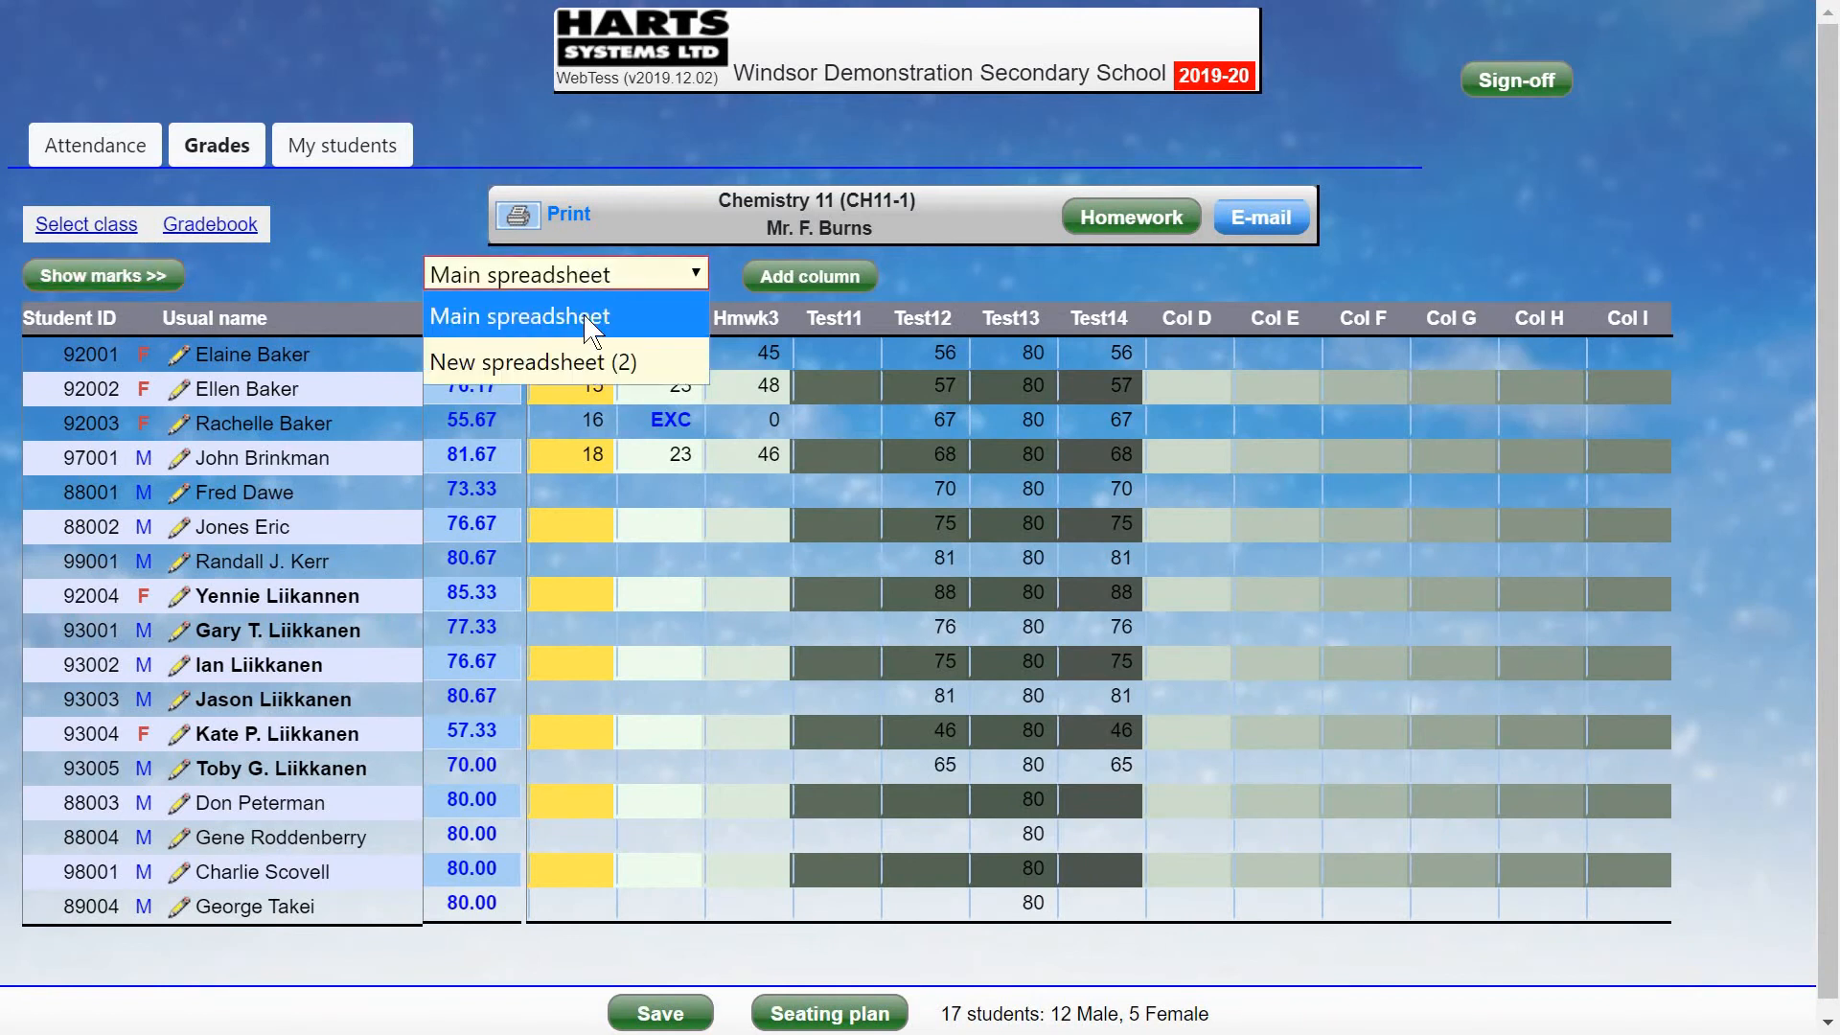
left_click(559, 364)
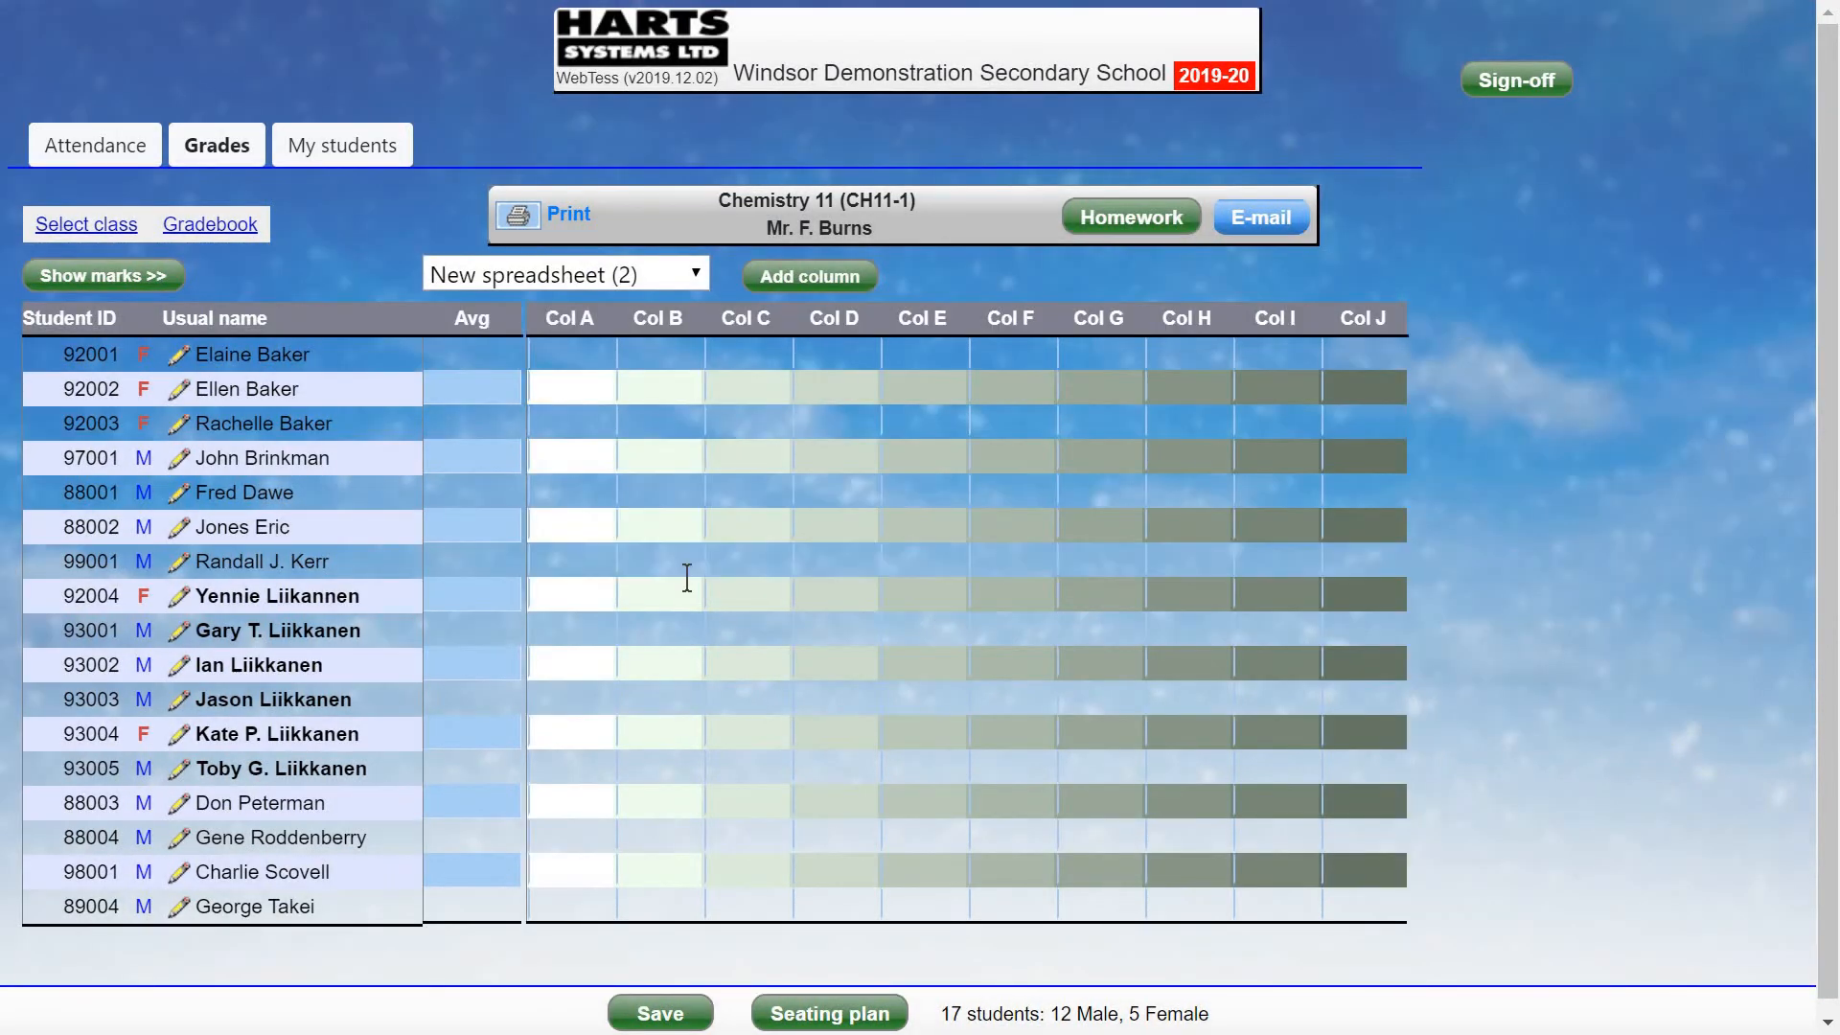
Overwrite New spreadsheet (2)'s groups and columns with the copied Hmwk, Exam and Test layout.
left_click(222, 226)
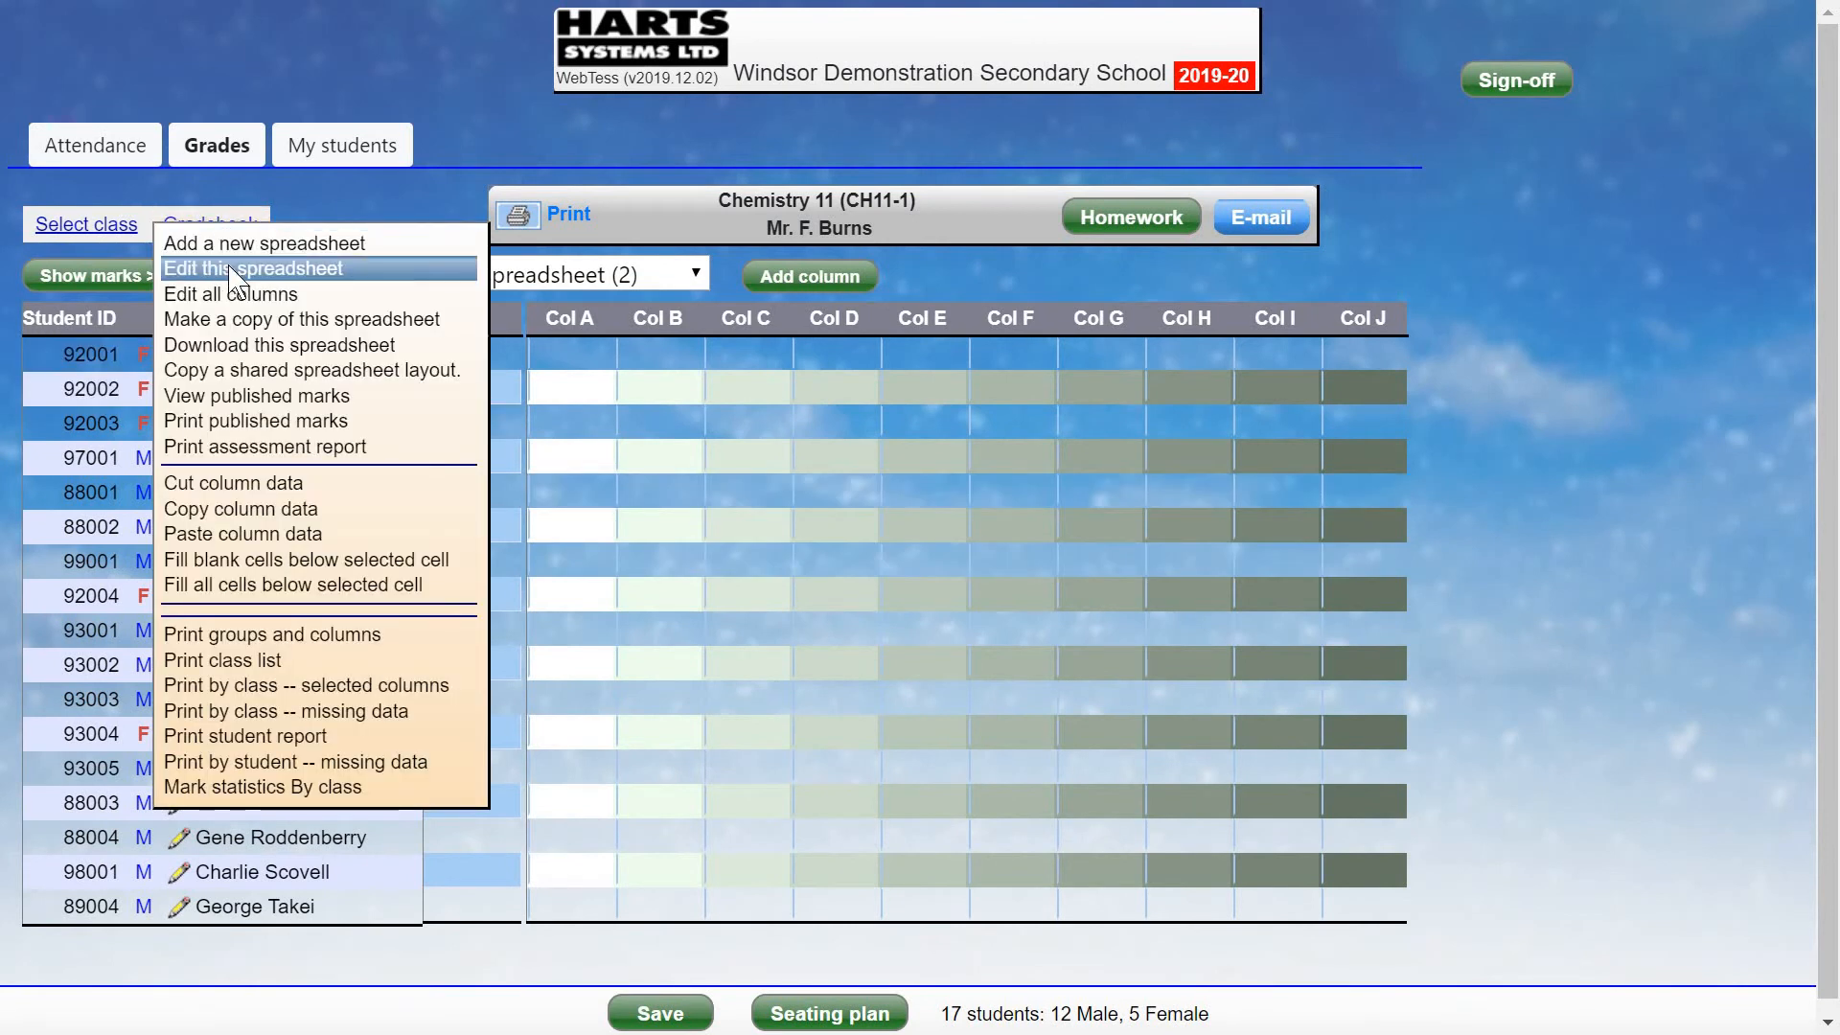
left_click(235, 273)
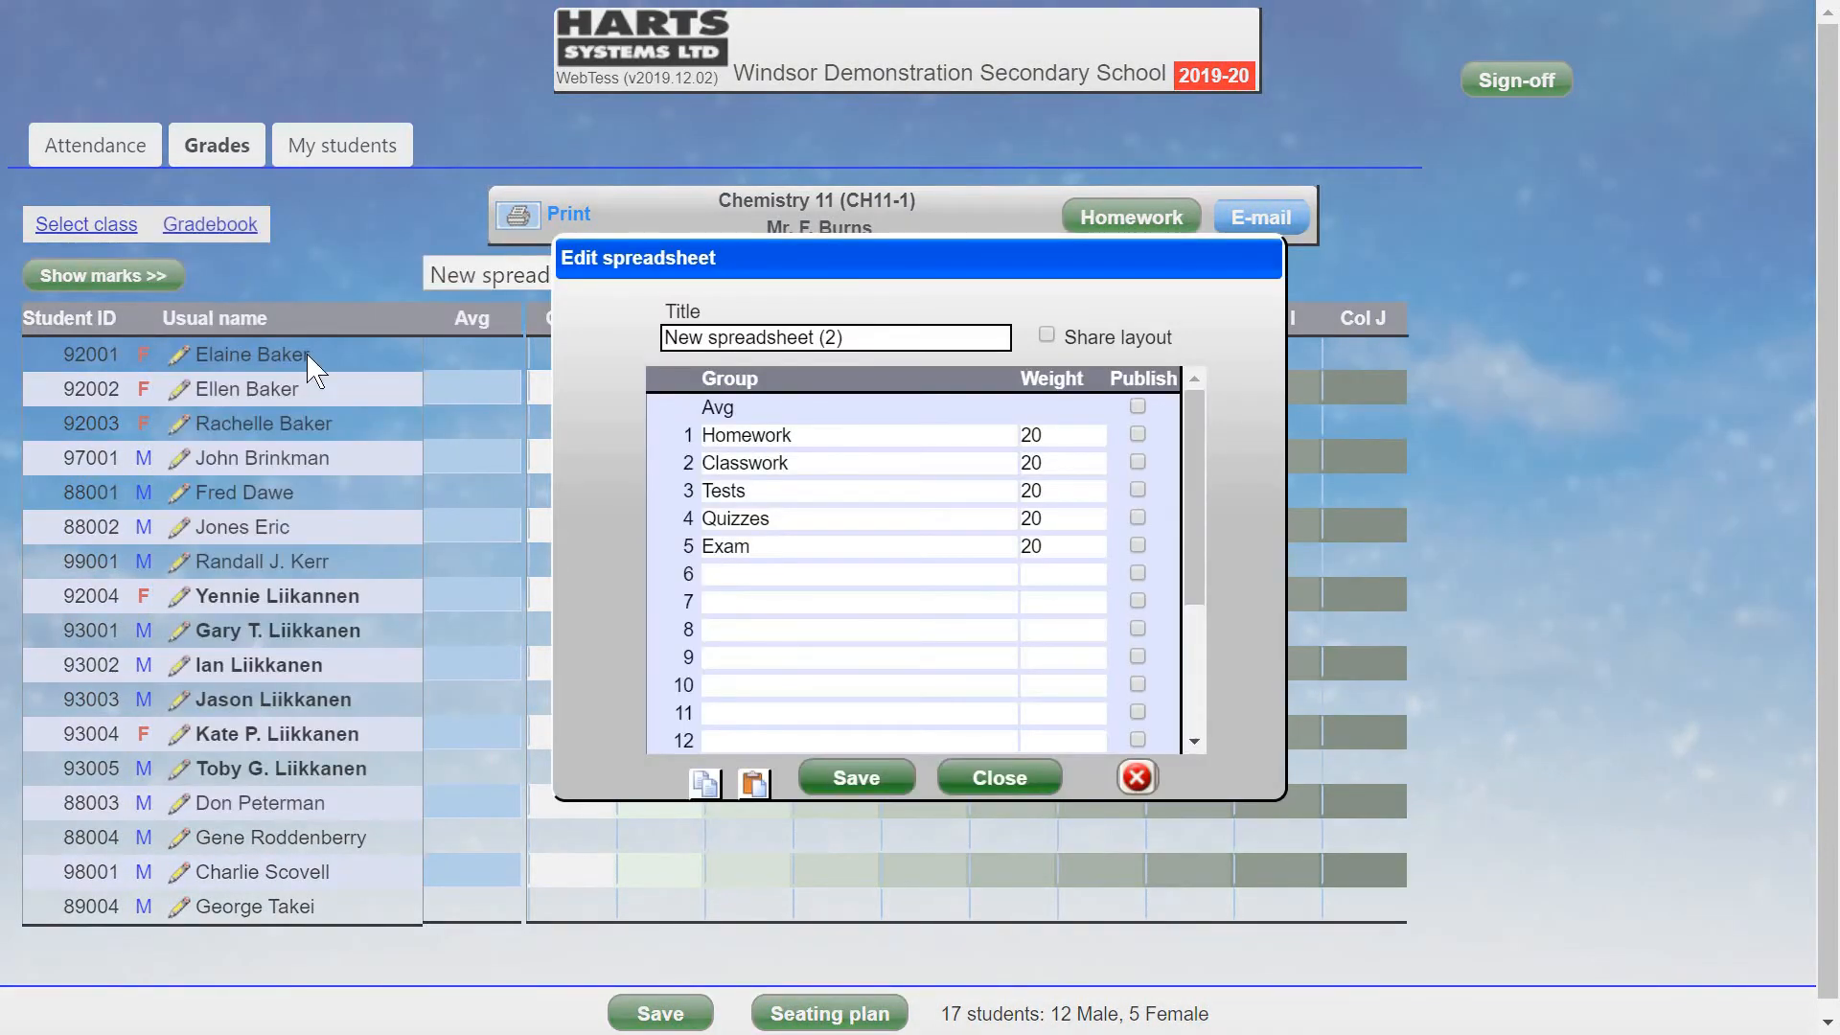
left_click(754, 784)
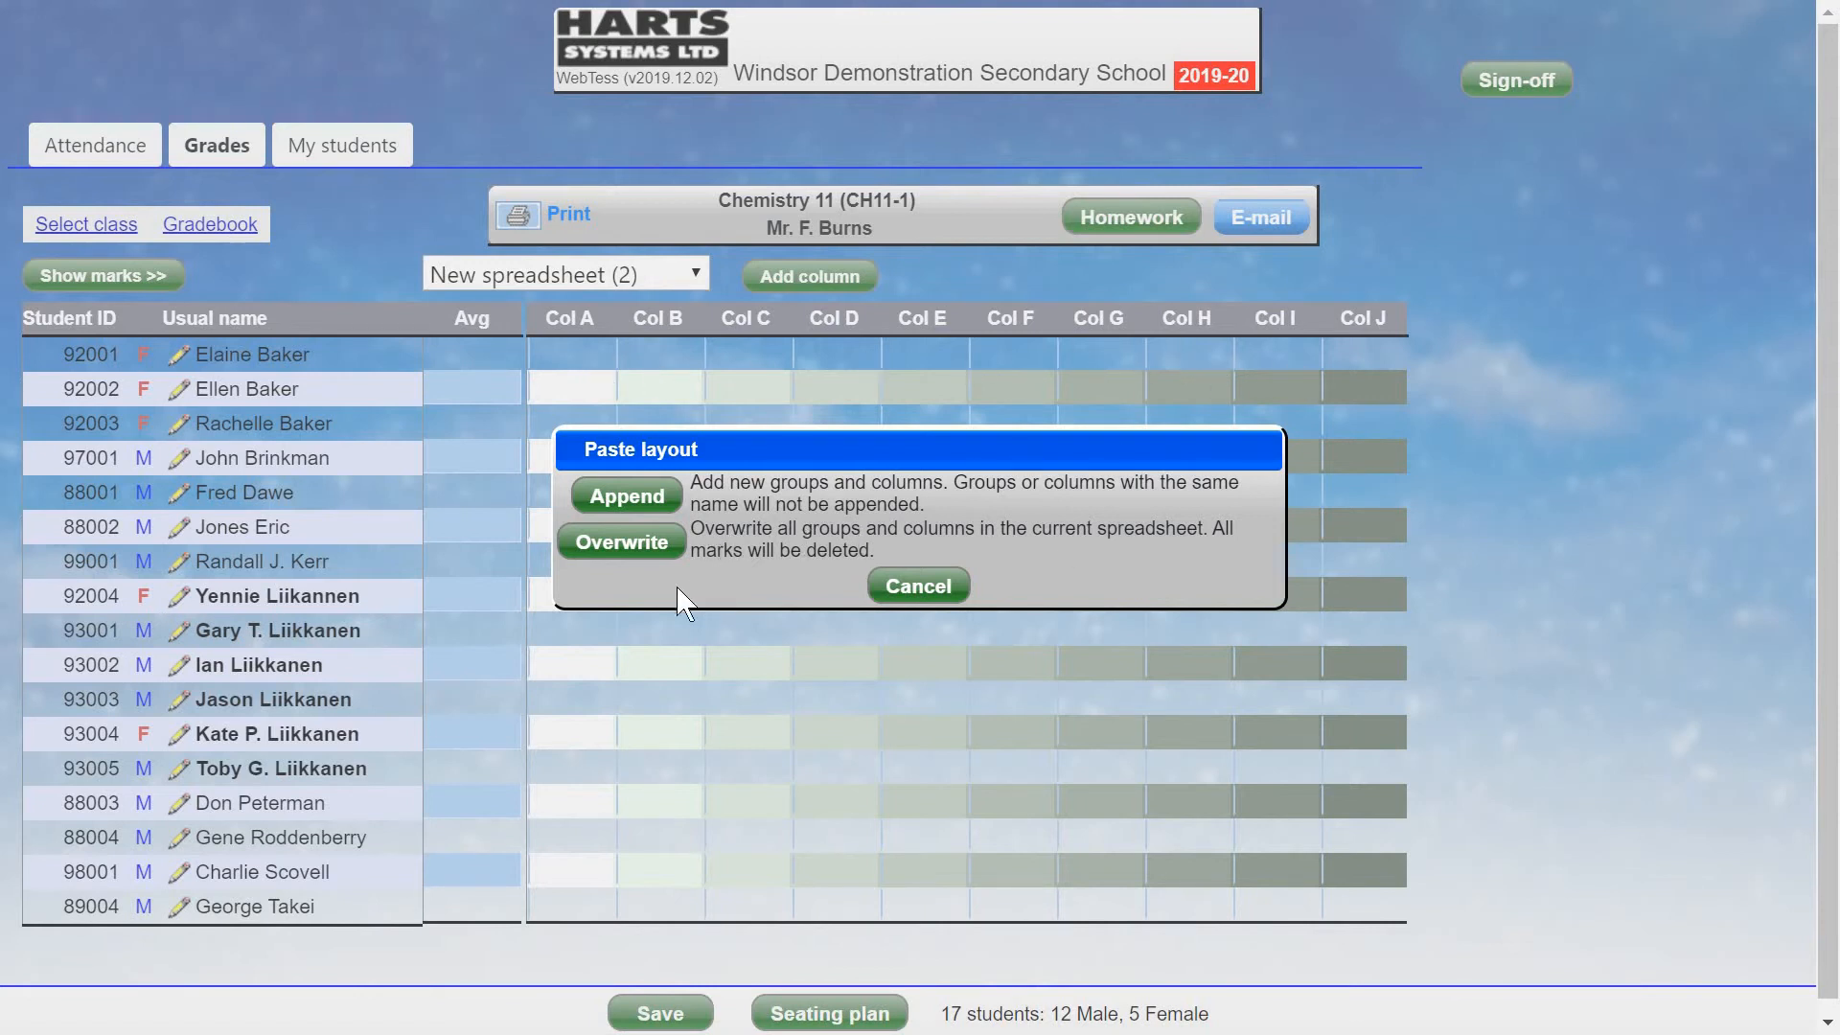
left_click(615, 549)
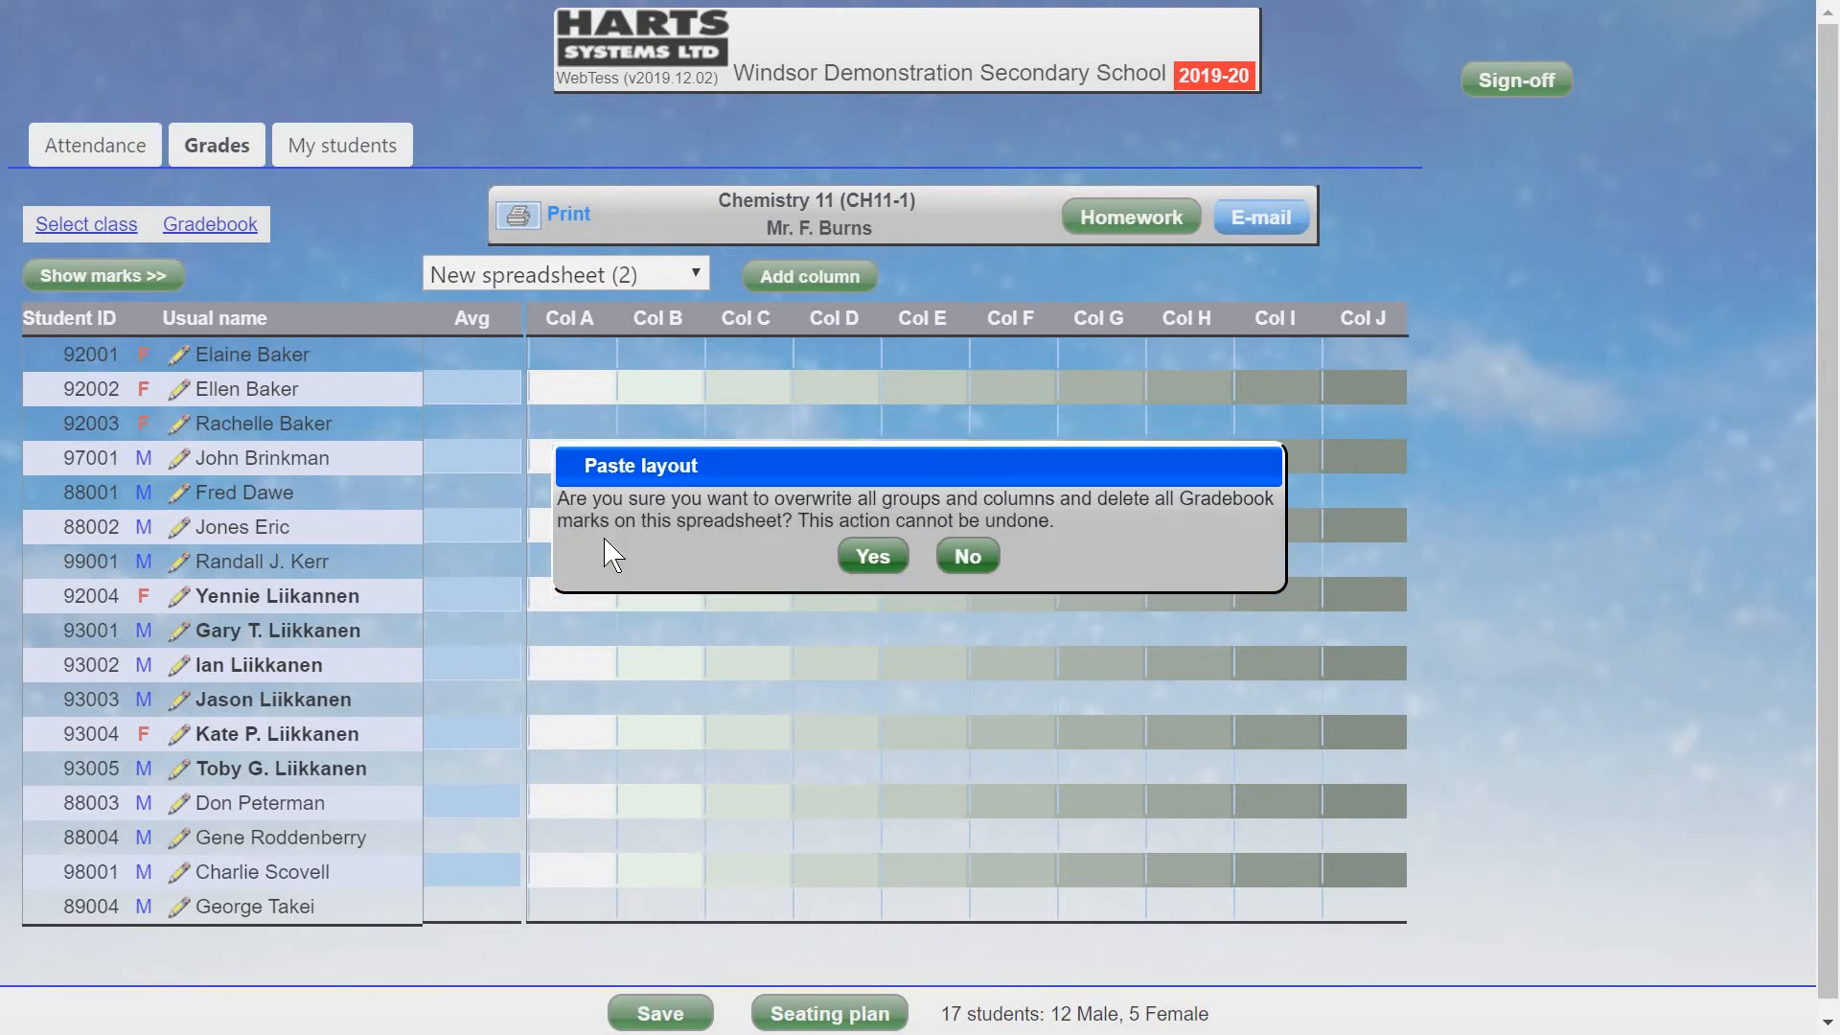
left_click(858, 554)
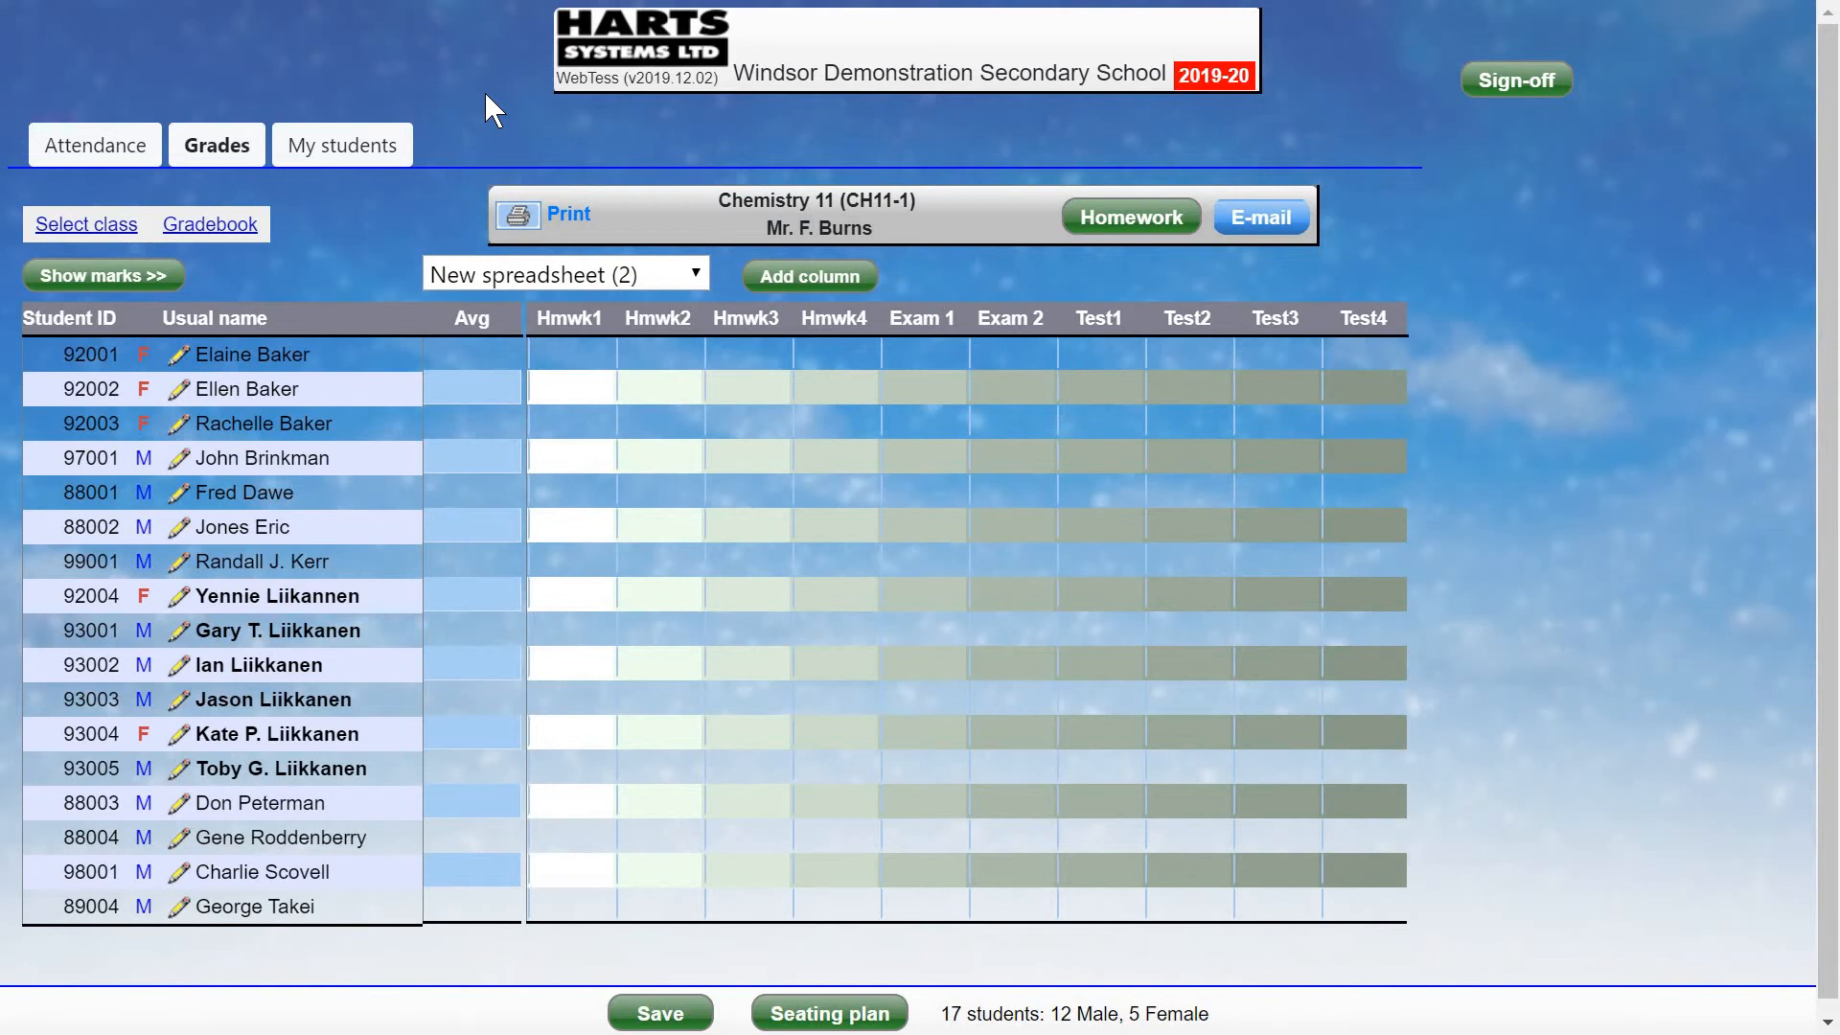
Add New spreadsheet (3) to Chemistry 11 with the default groups.
left_click(225, 226)
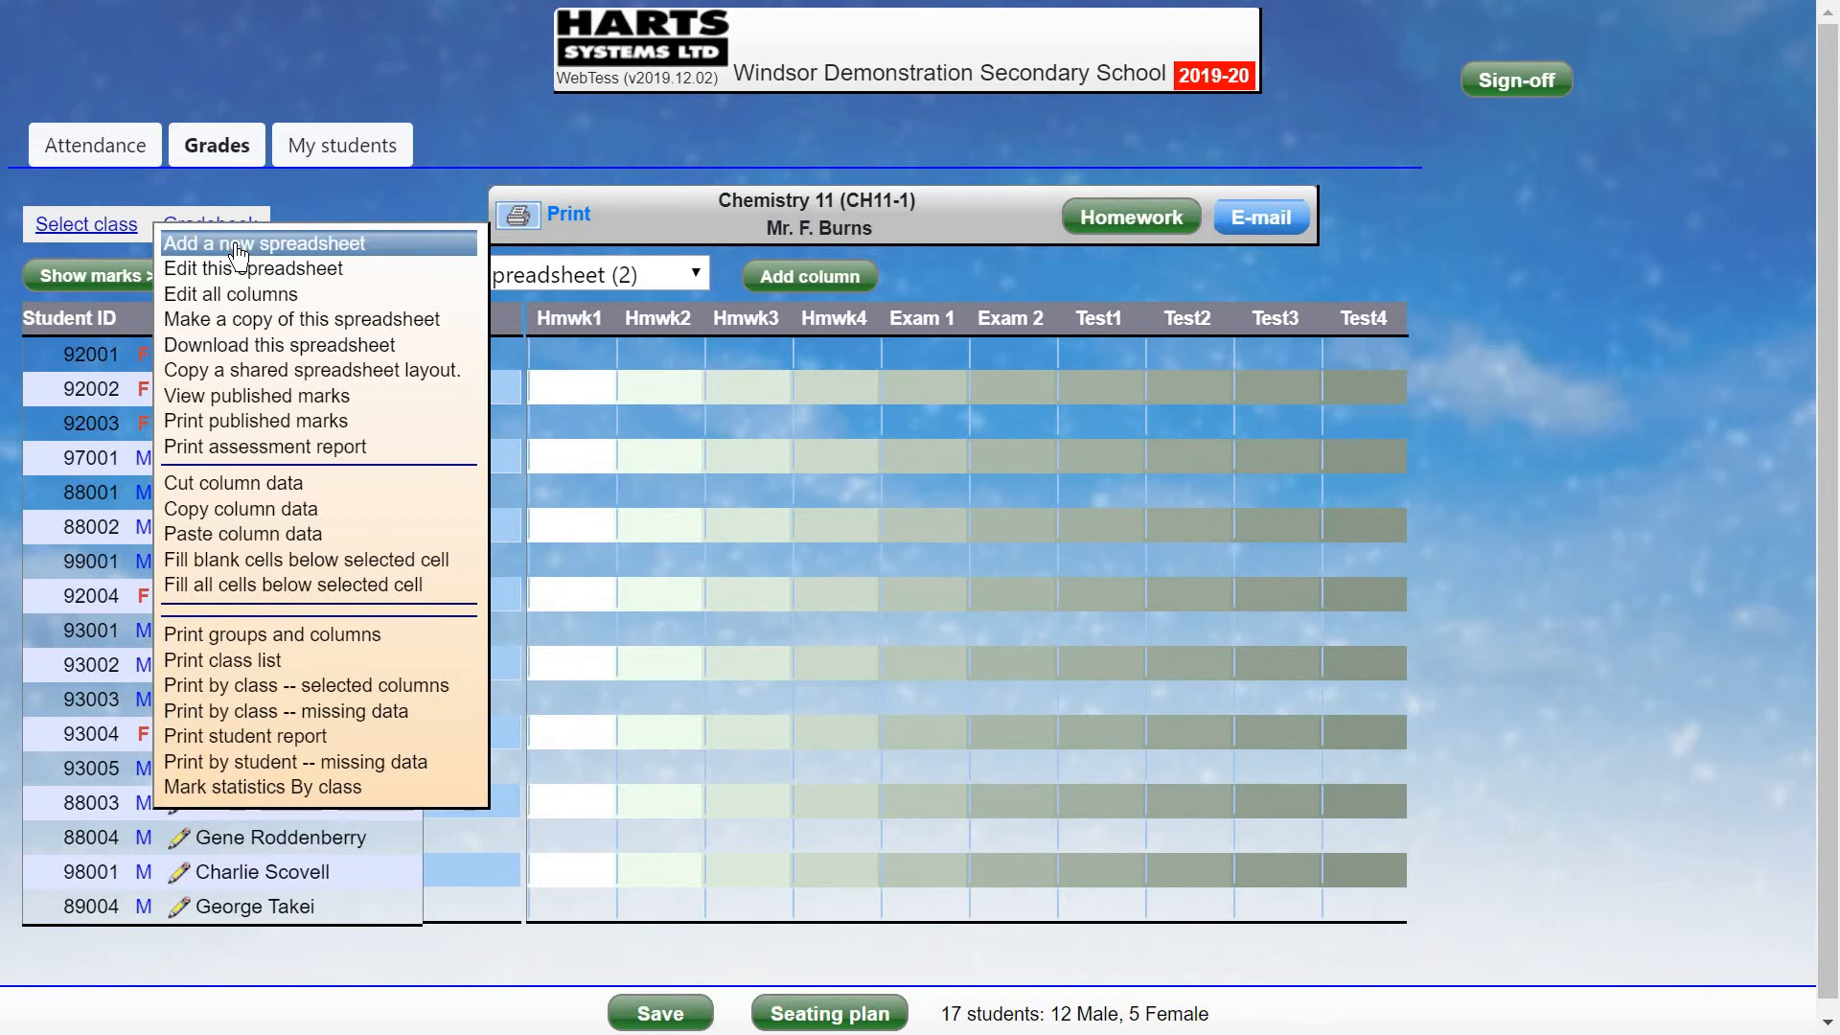
left_click(239, 251)
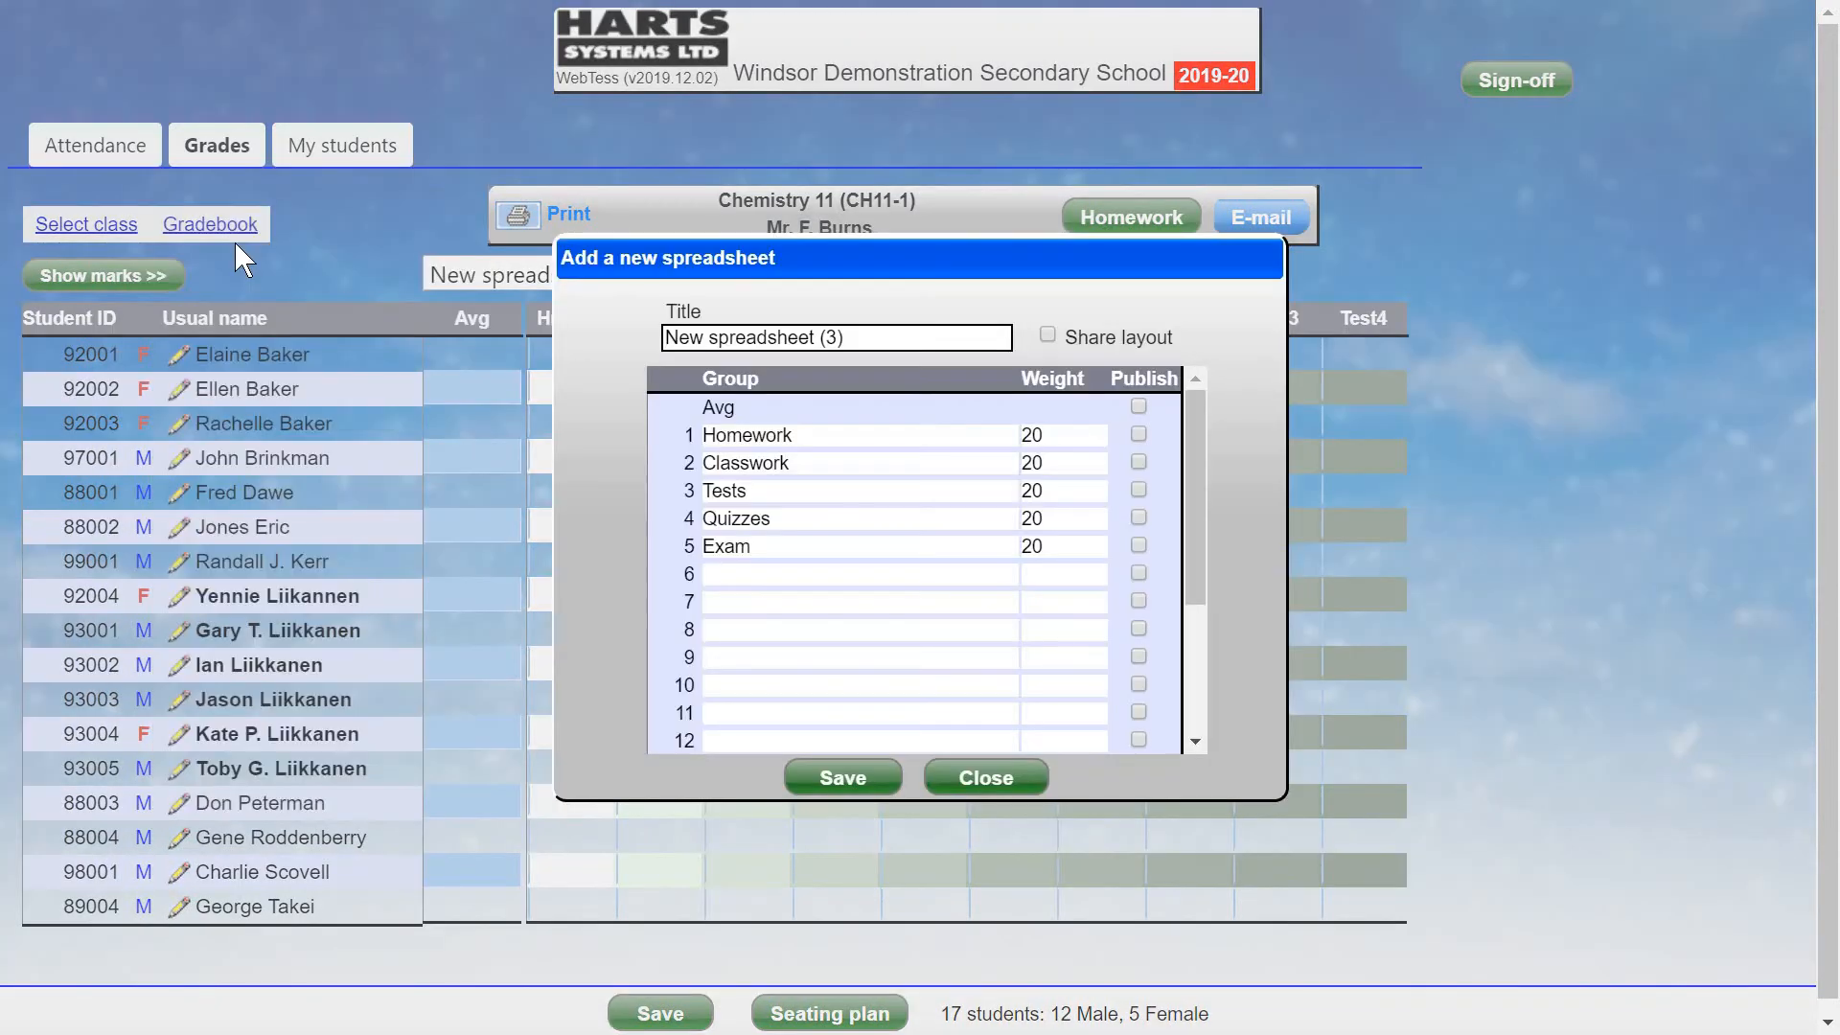
left_click(847, 776)
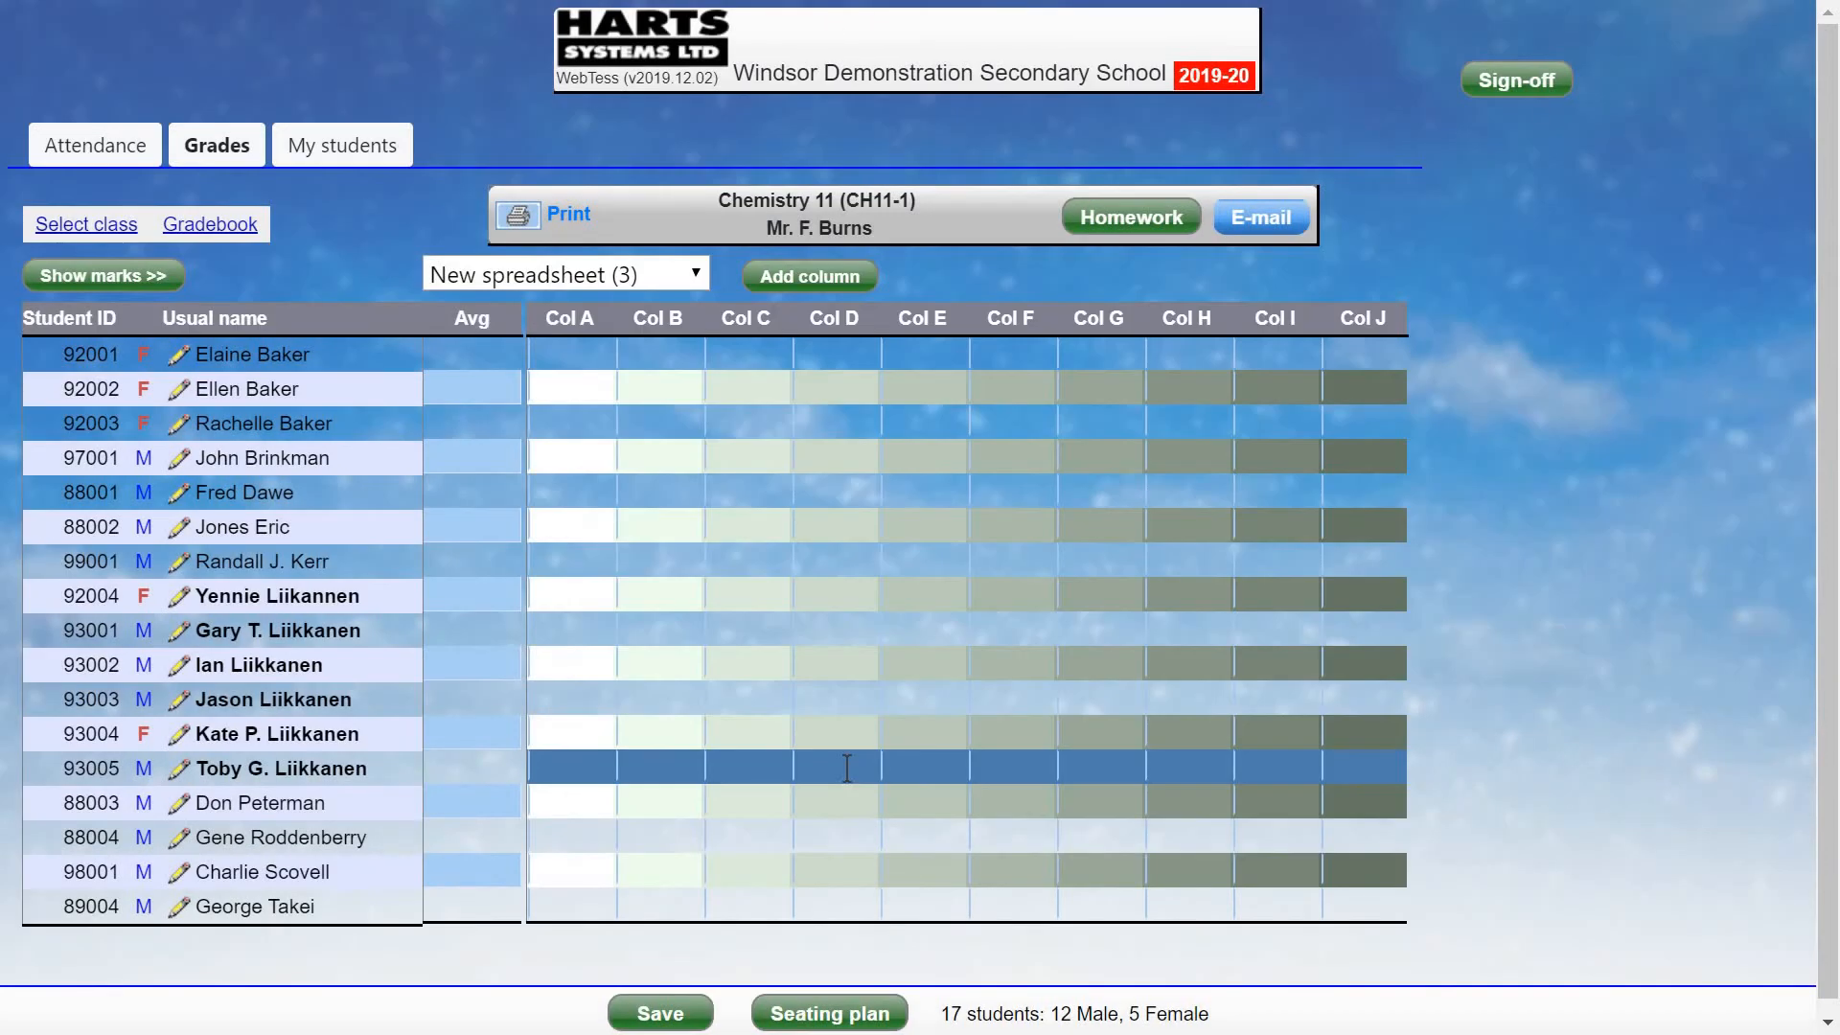
left_click(670, 277)
left_click(671, 277)
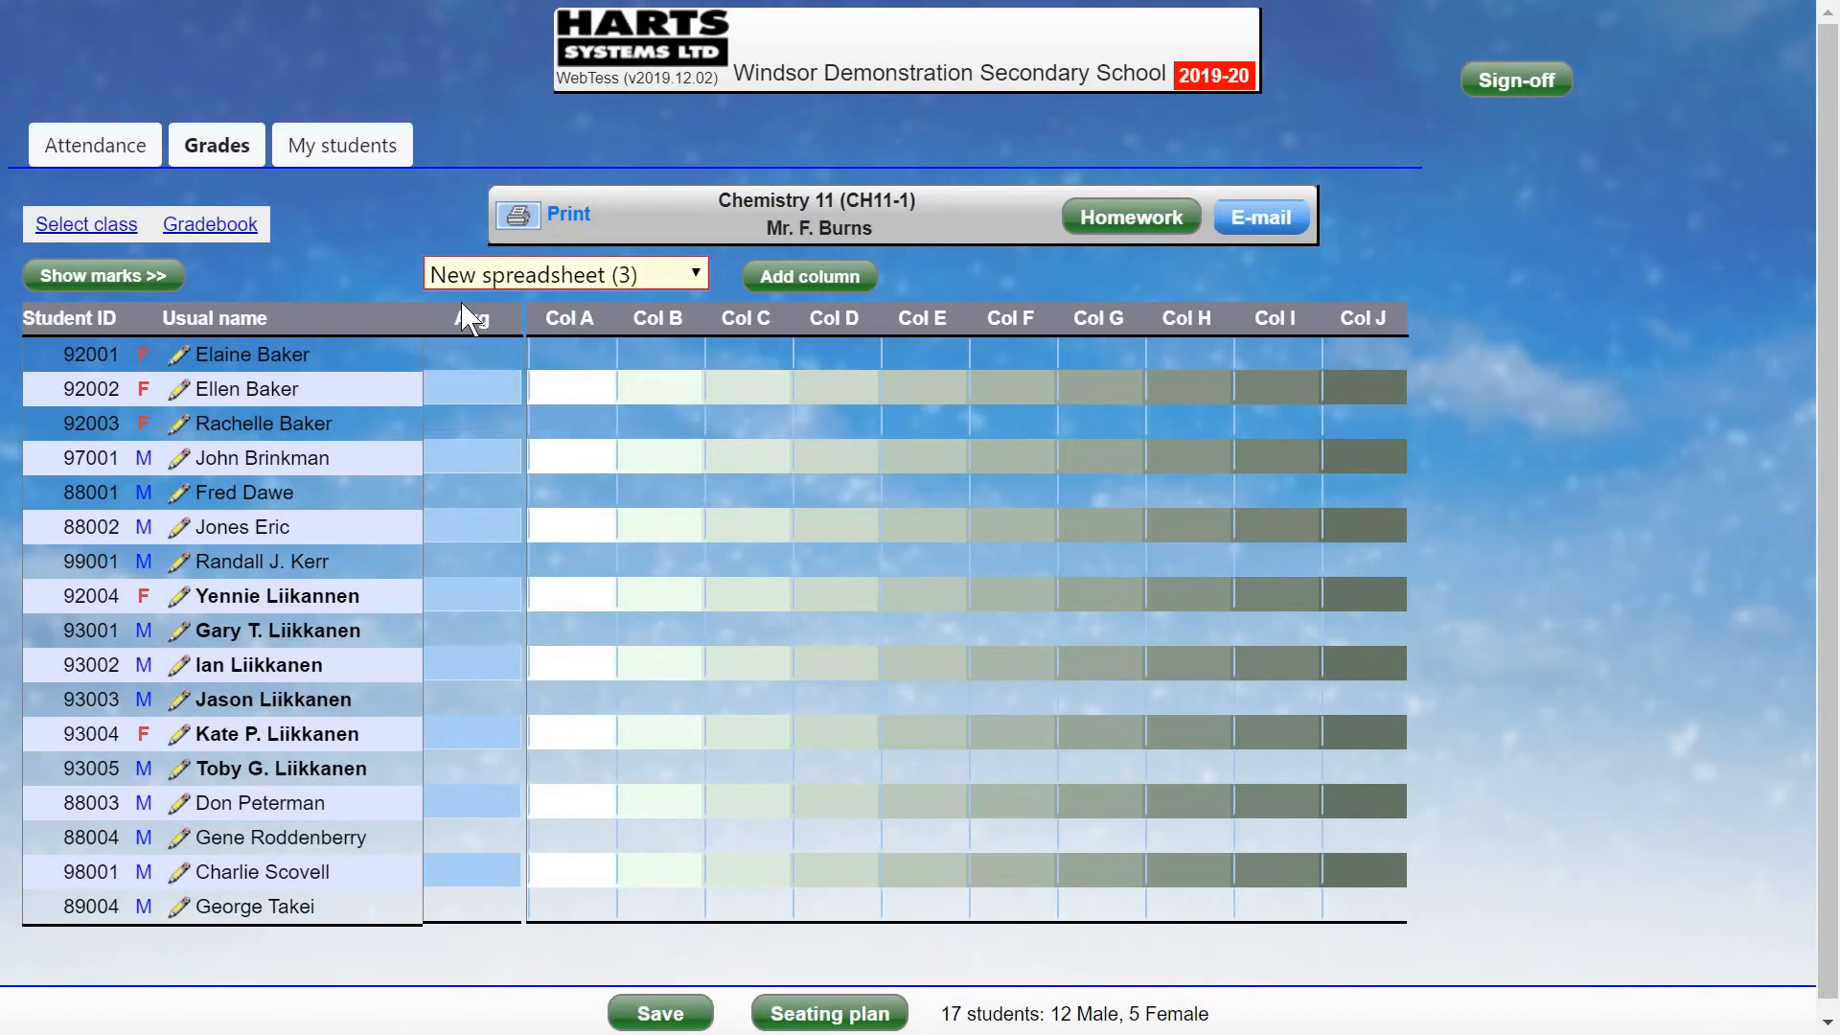
Overwrite New spreadsheet (3)'s layout with the copied Hmwk1–Hmwk4, Exam and Test columns.
left_click(234, 228)
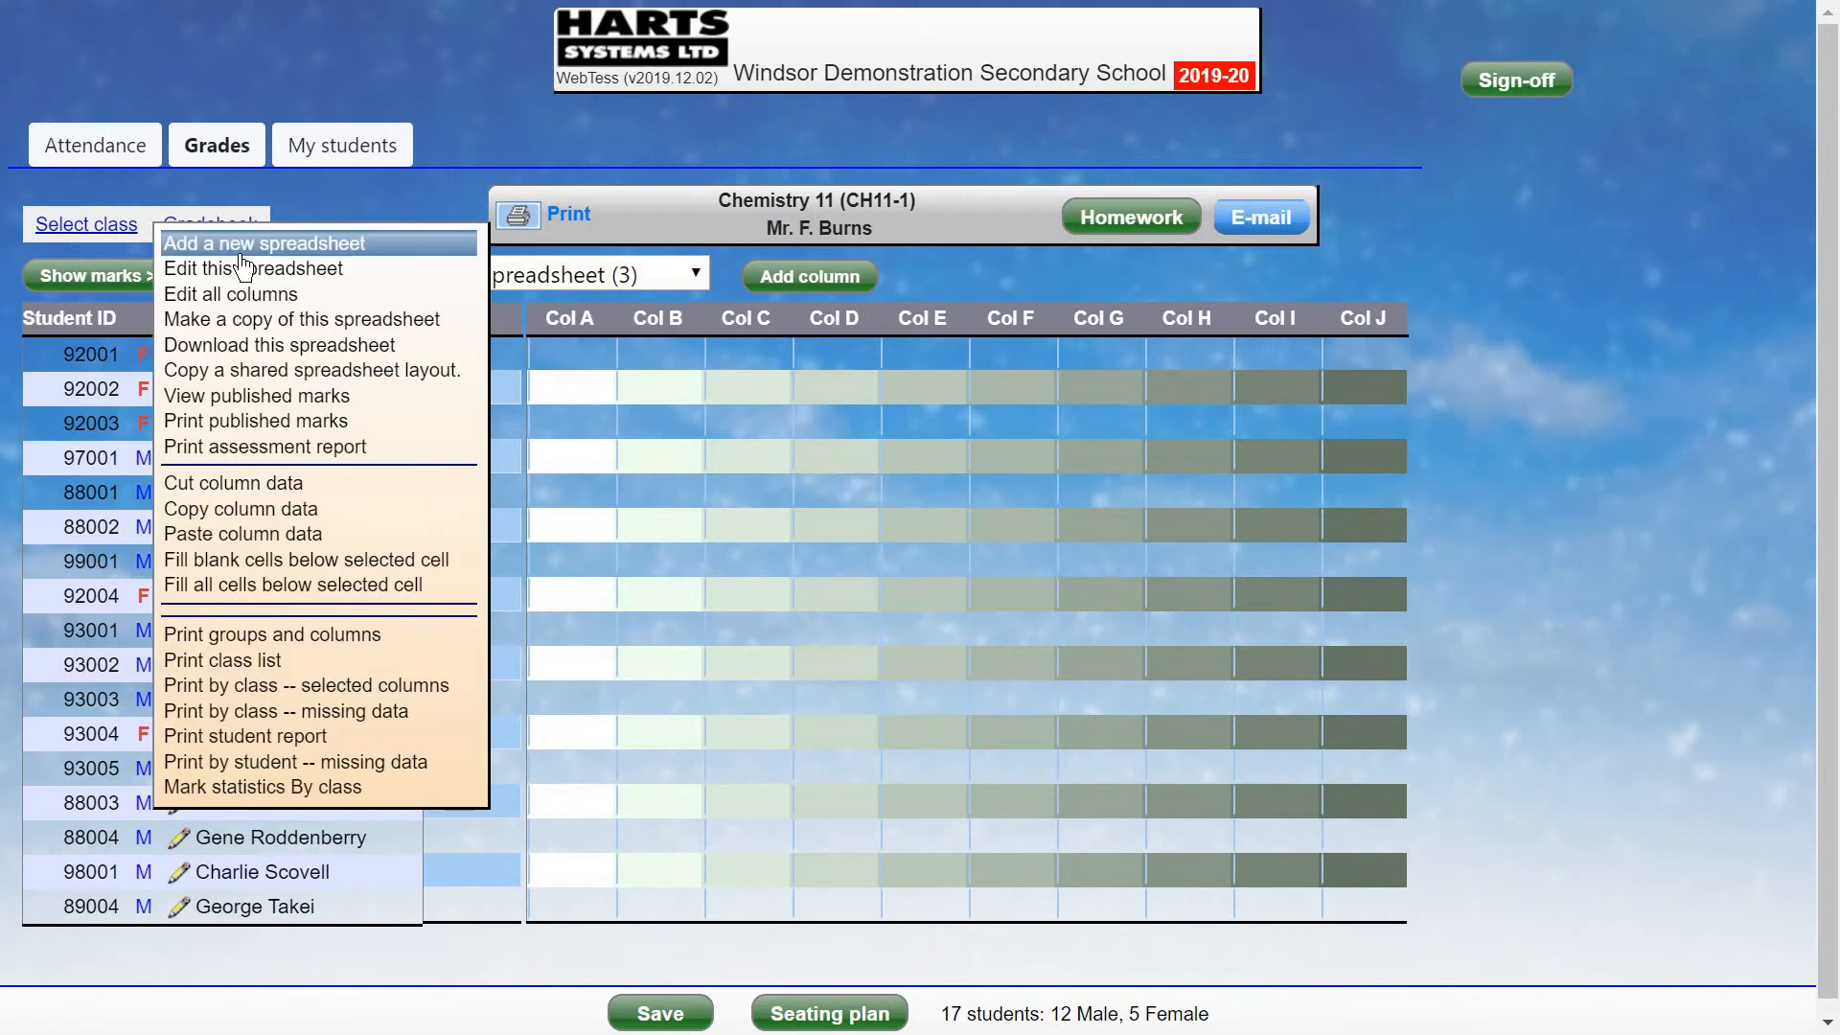
left_click(234, 270)
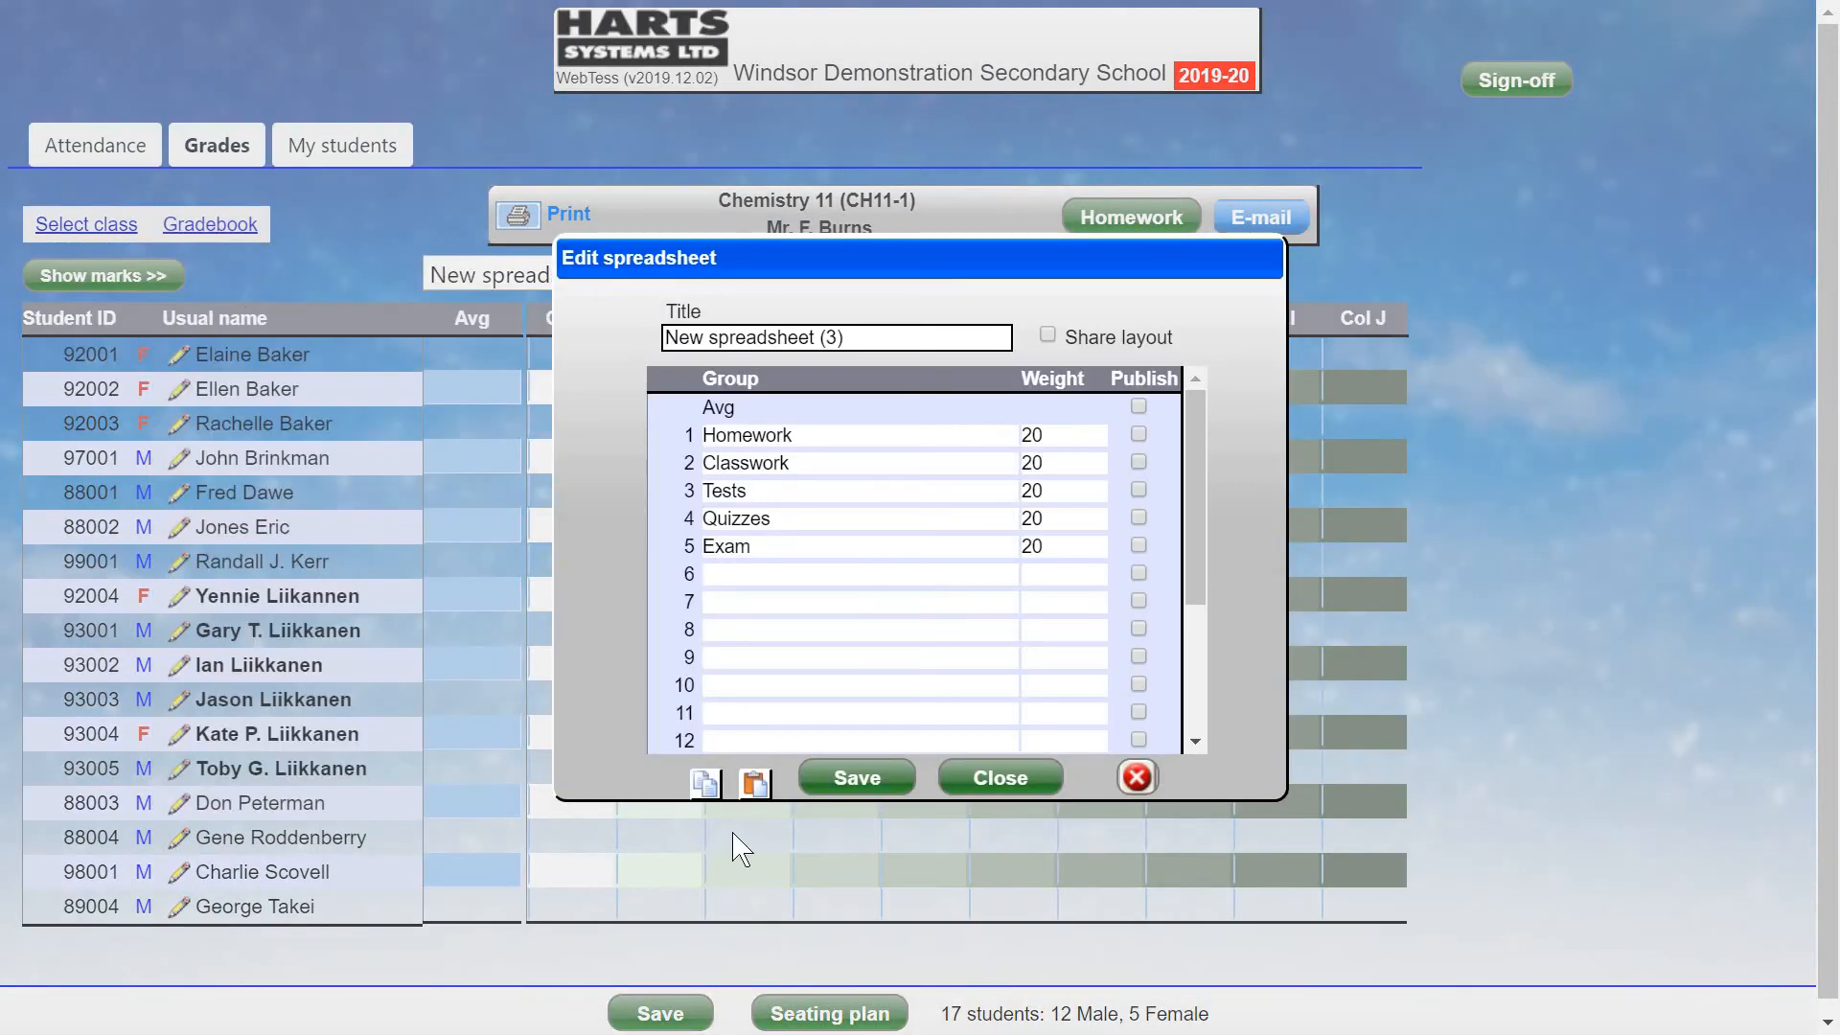
left_click(755, 783)
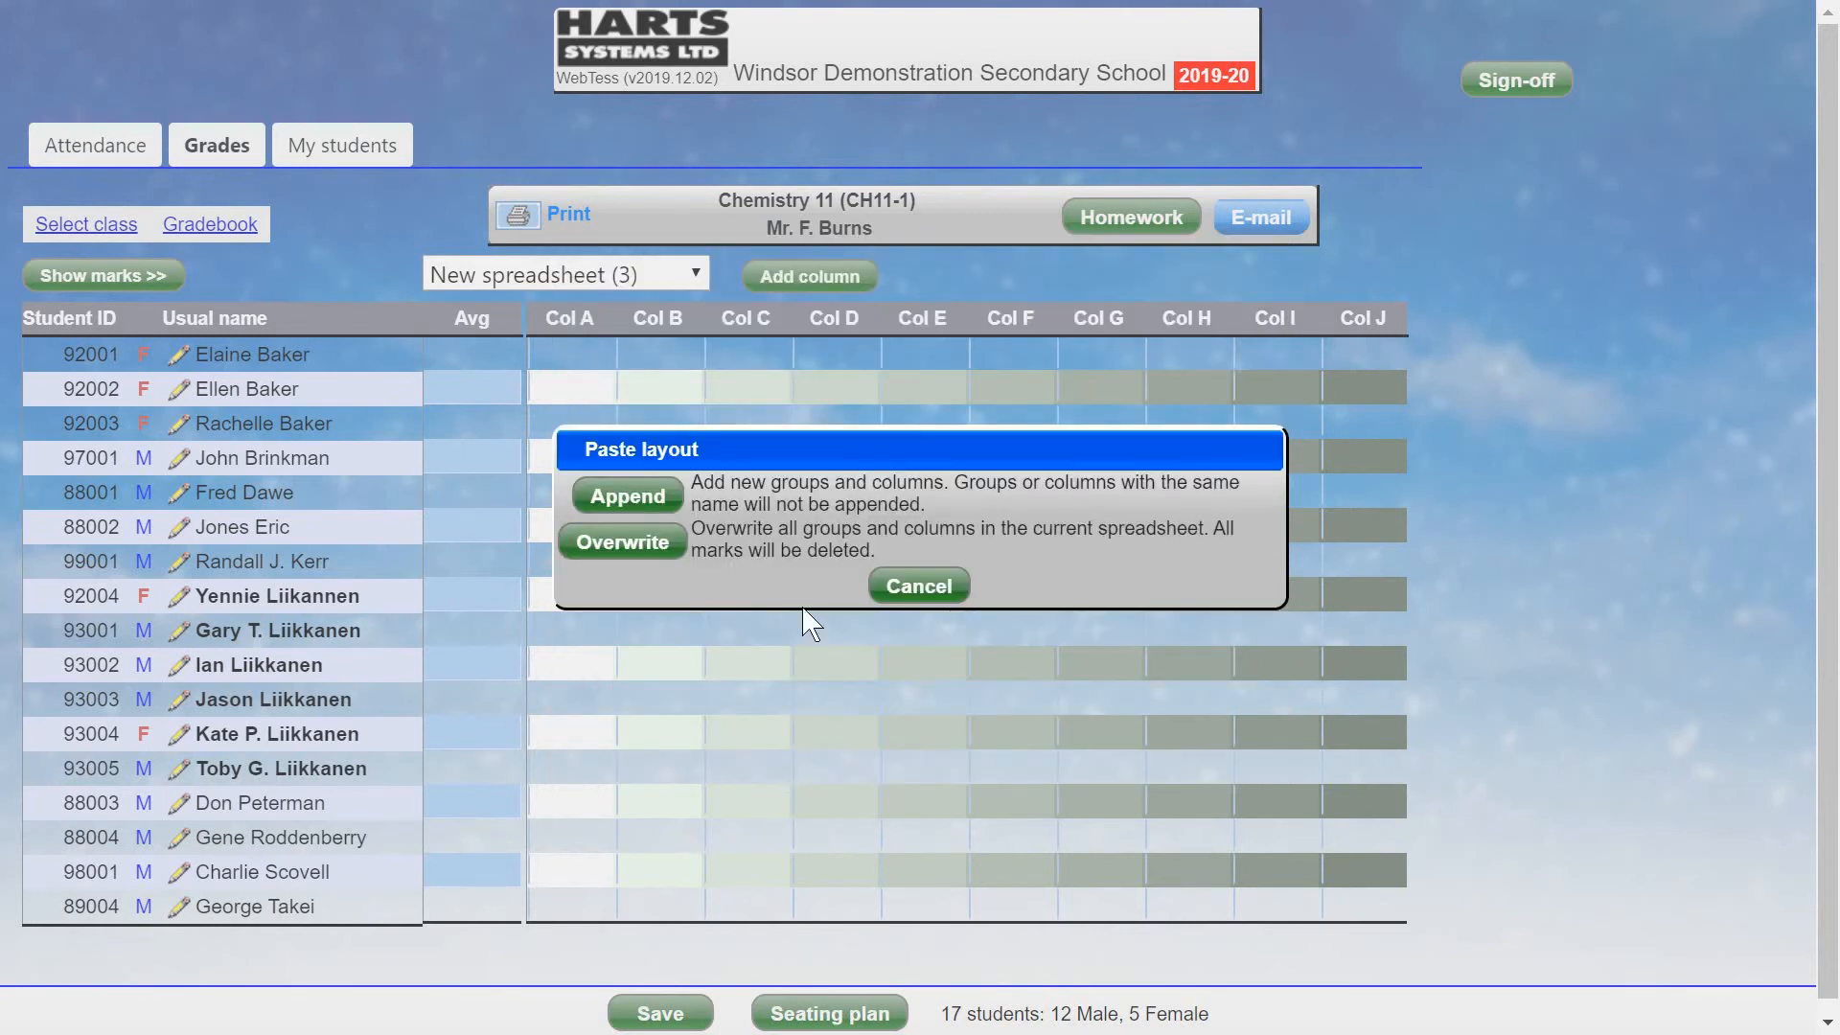
left_click(616, 538)
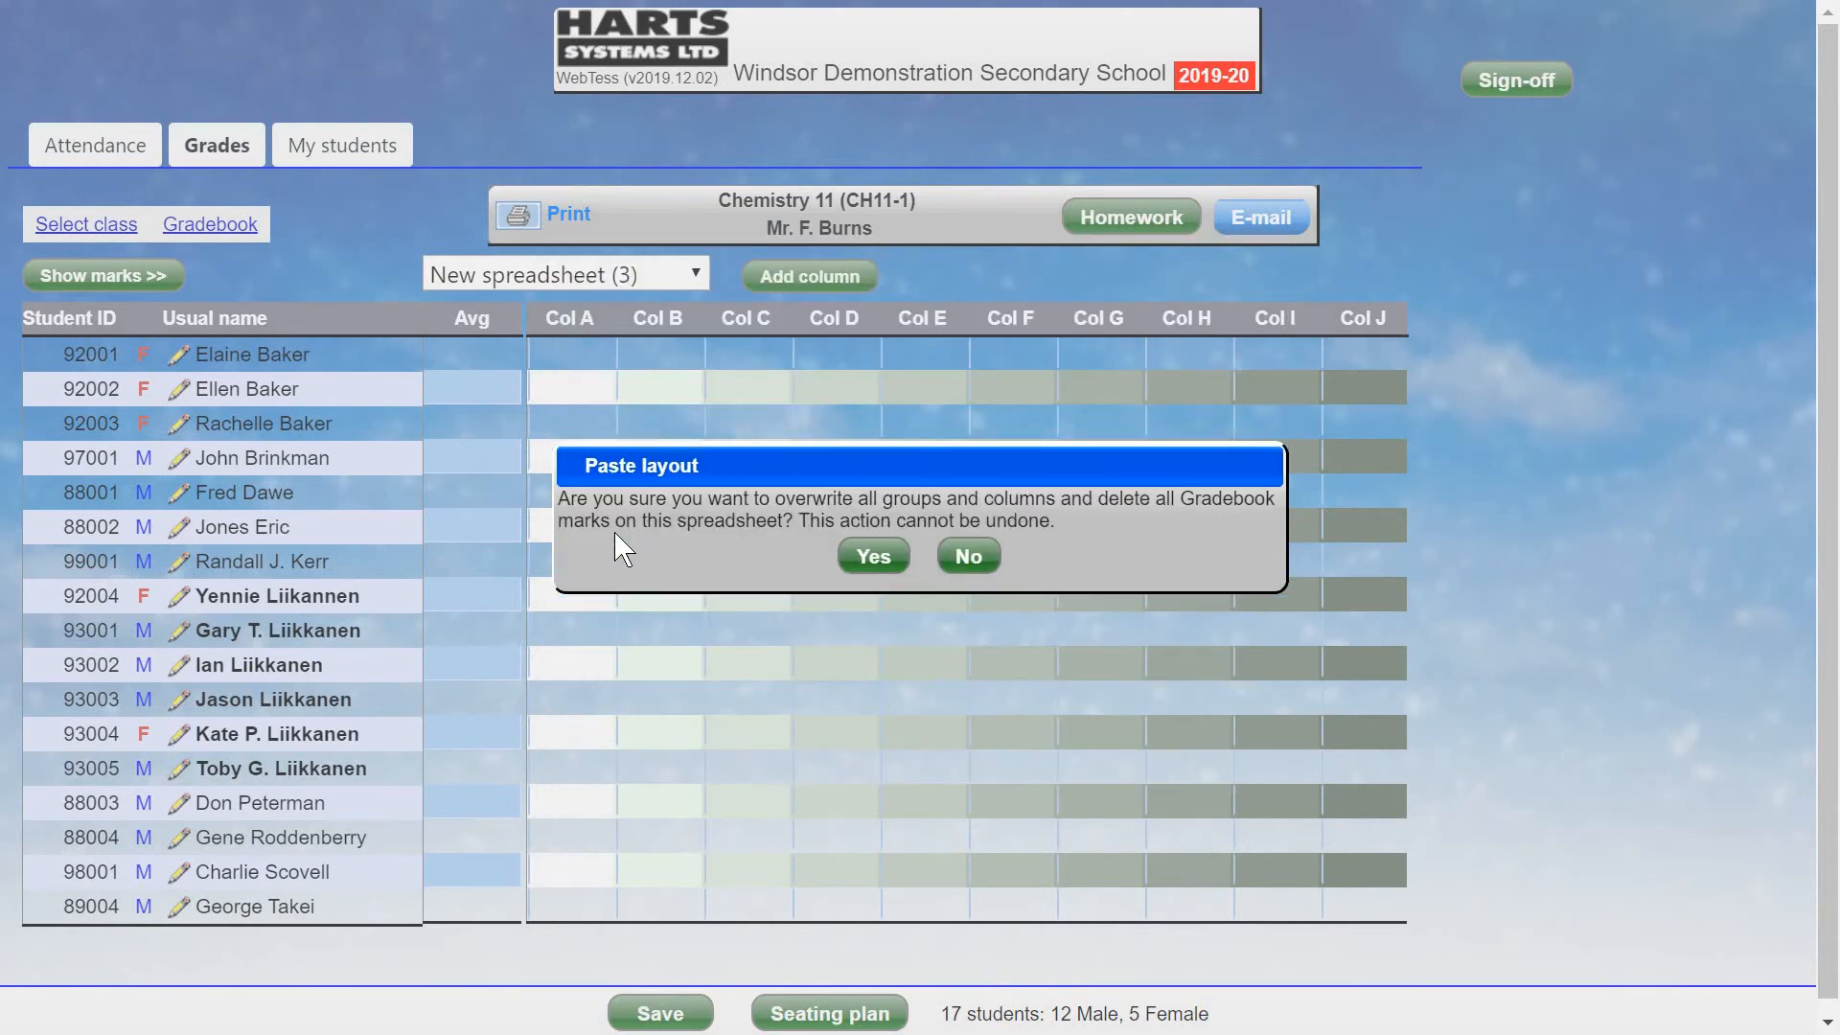
left_click(877, 557)
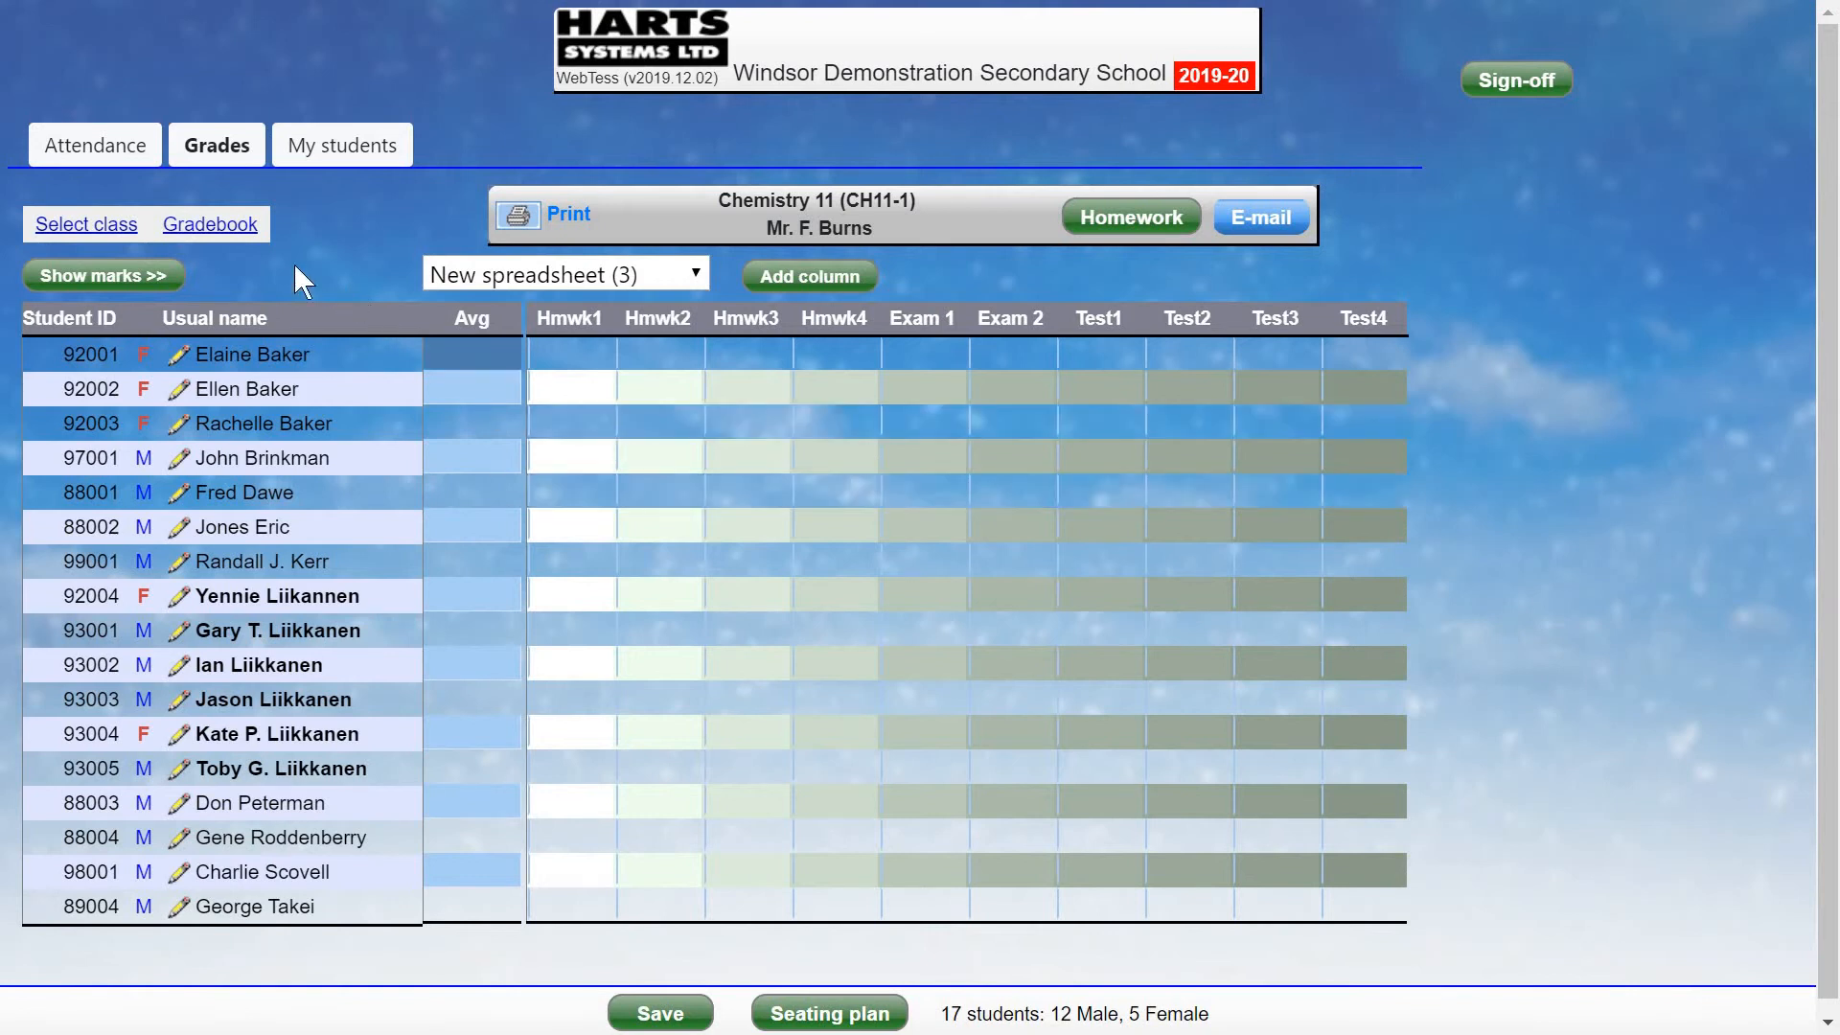
Print a groups-and-columns report of New spreadsheet (3) covering Hmwk1, Hmwk2, Hmwk3 and Hmwk4.
left_click(216, 236)
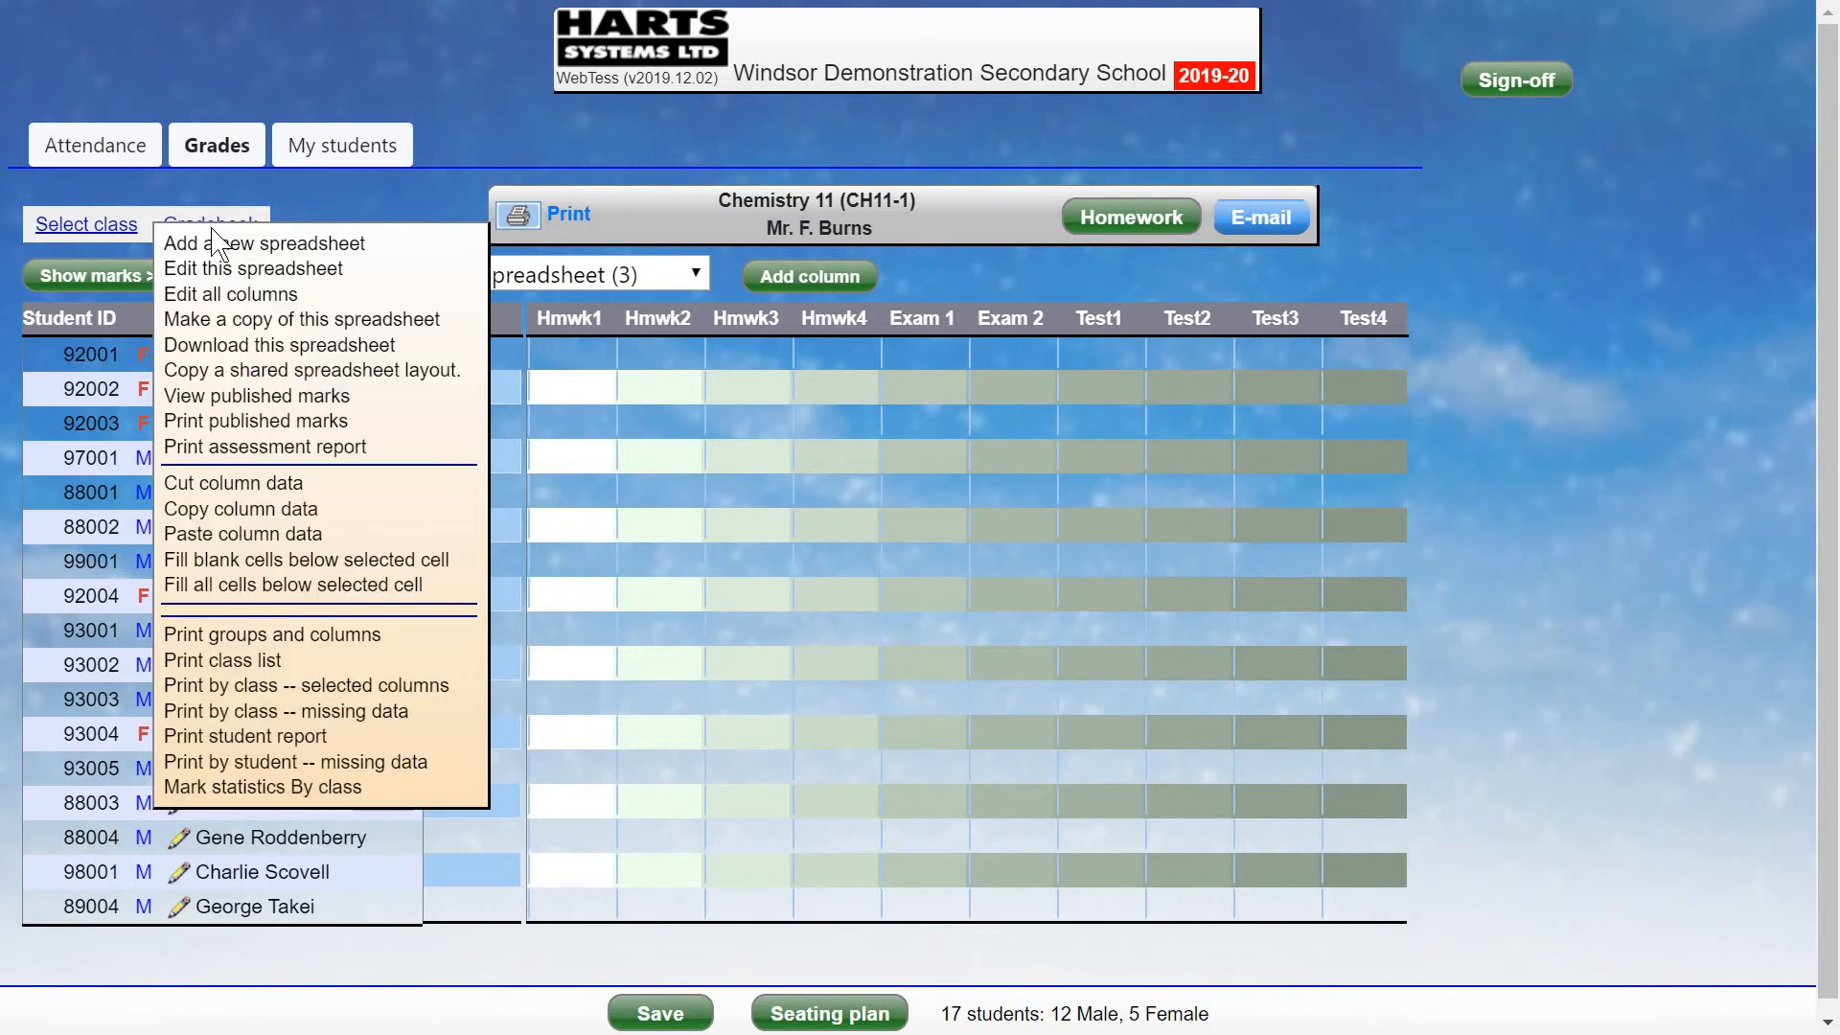
left_click(328, 645)
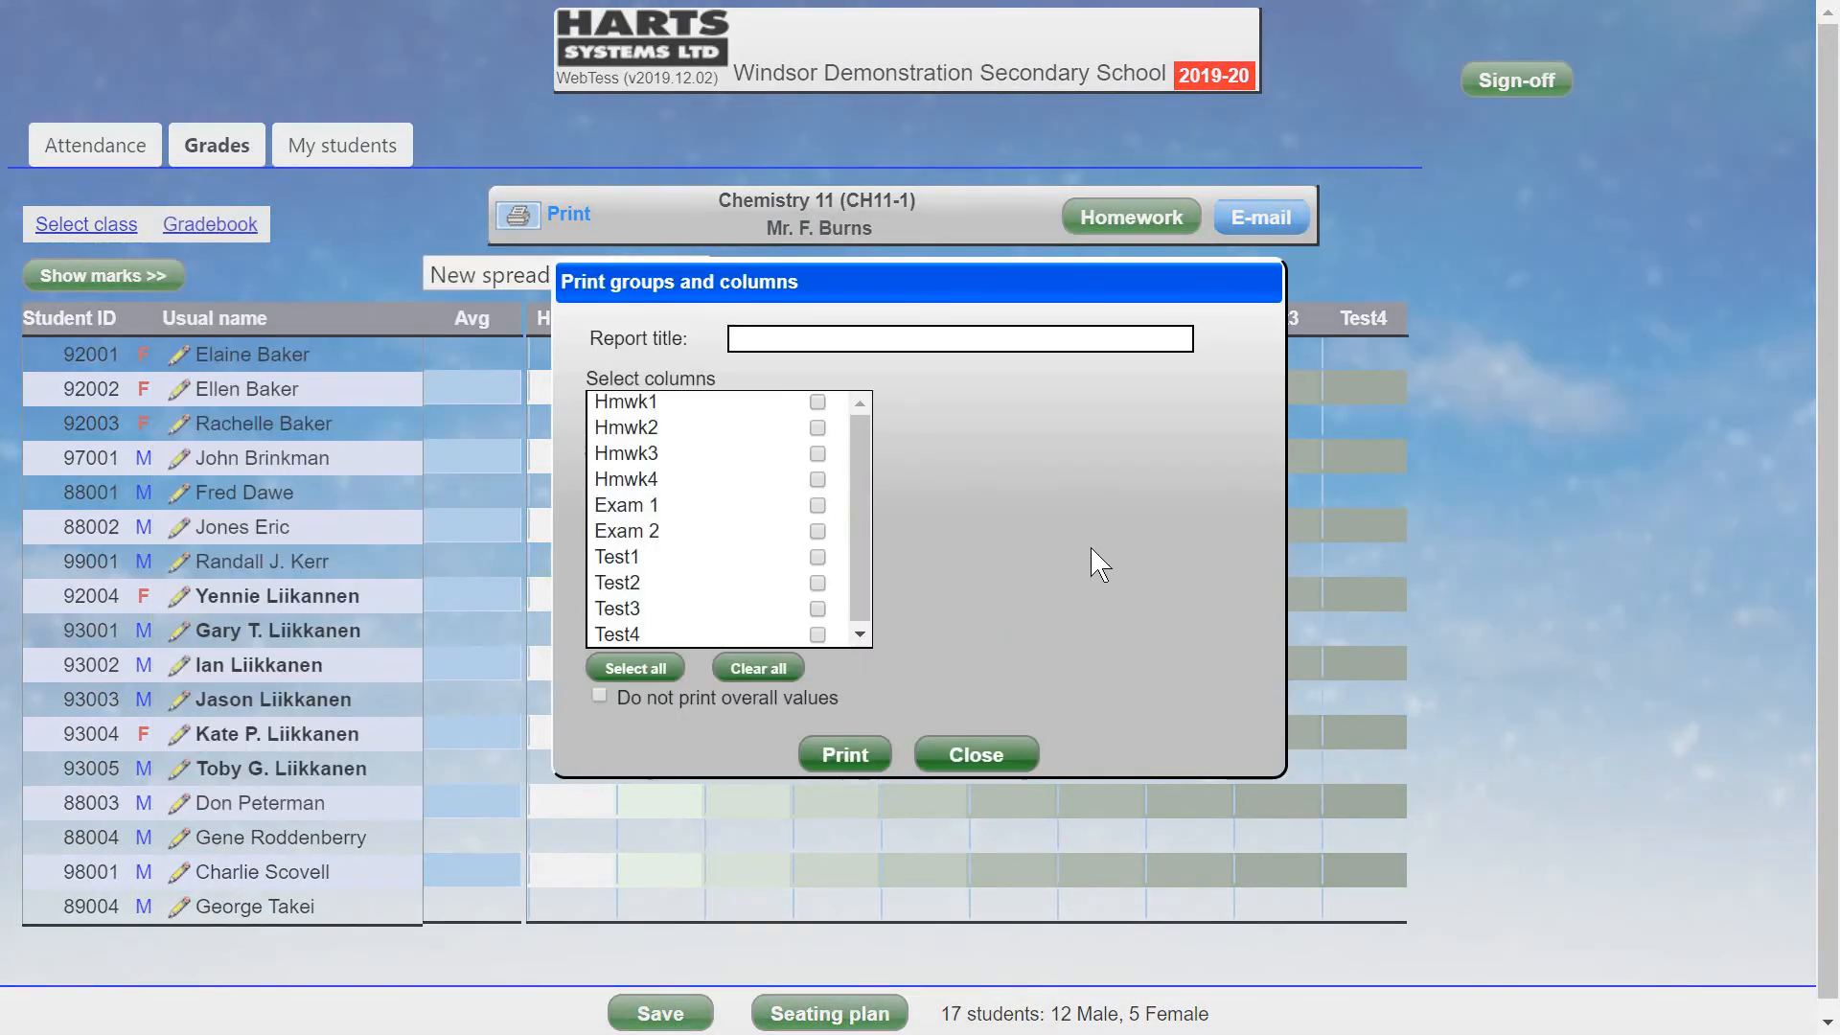
left_click(818, 403)
left_click(817, 428)
left_click(817, 454)
left_click(817, 480)
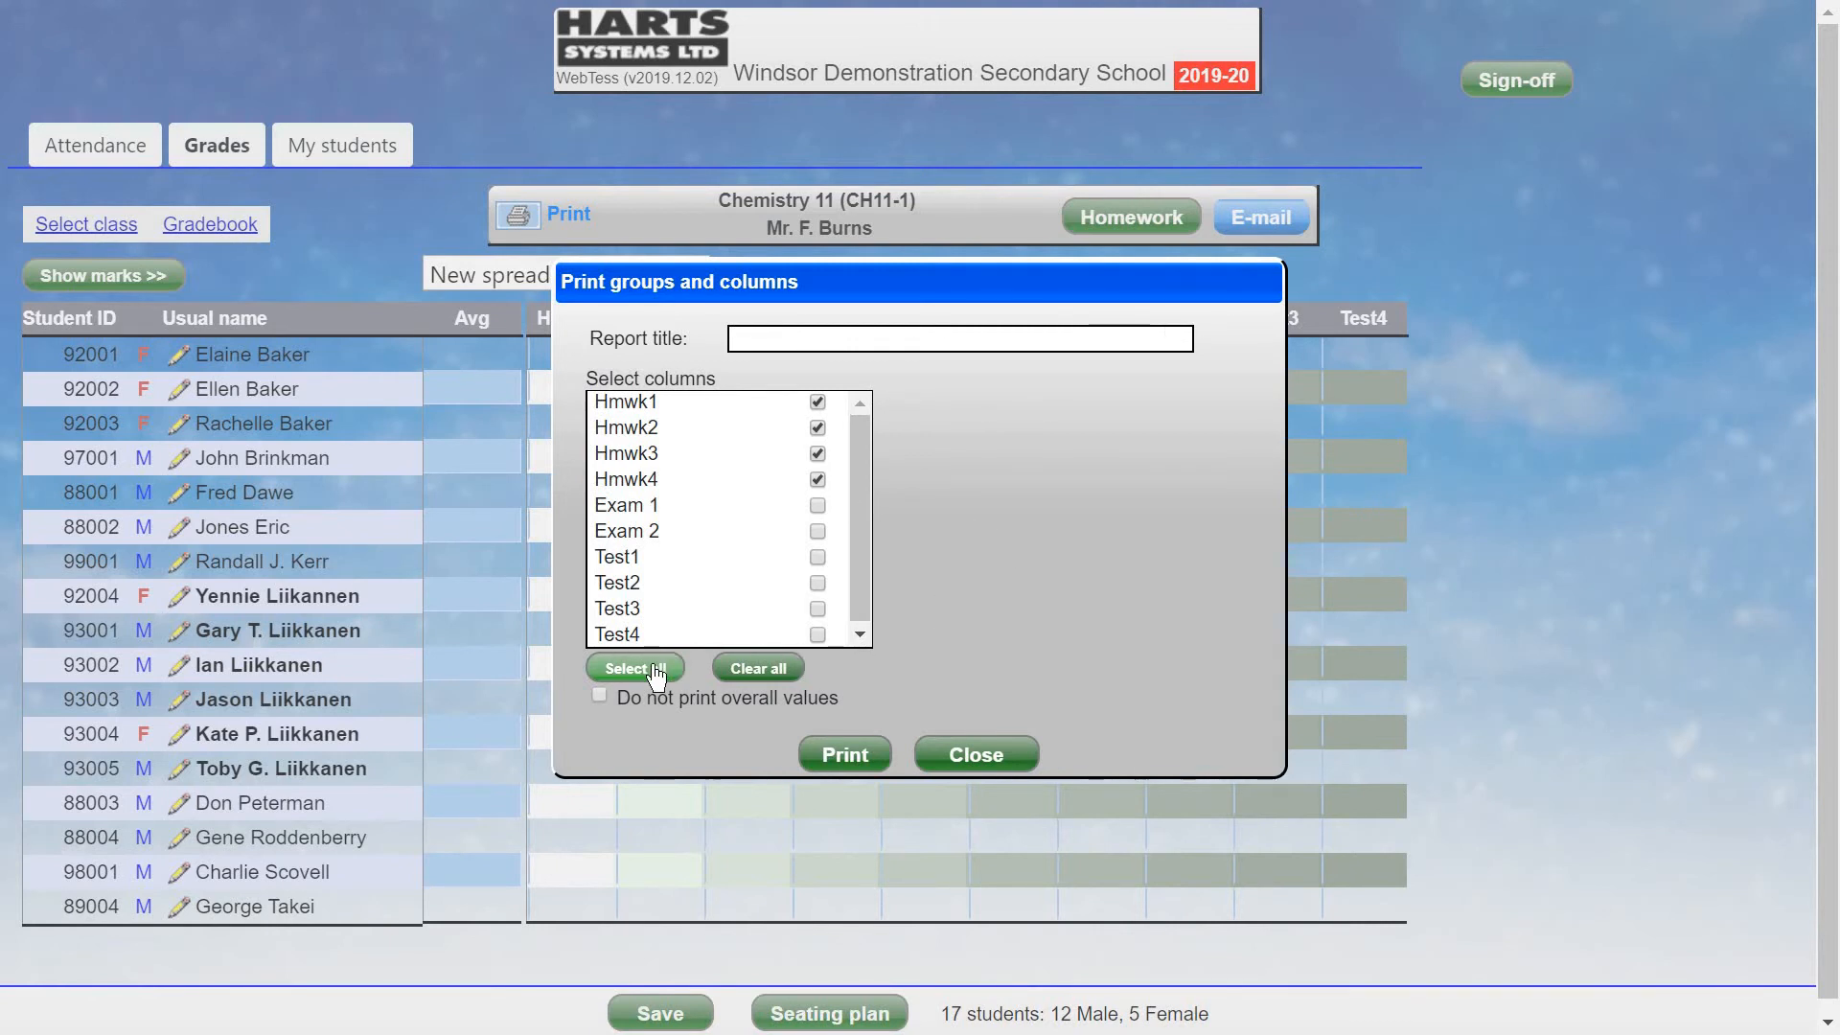
left_click(846, 755)
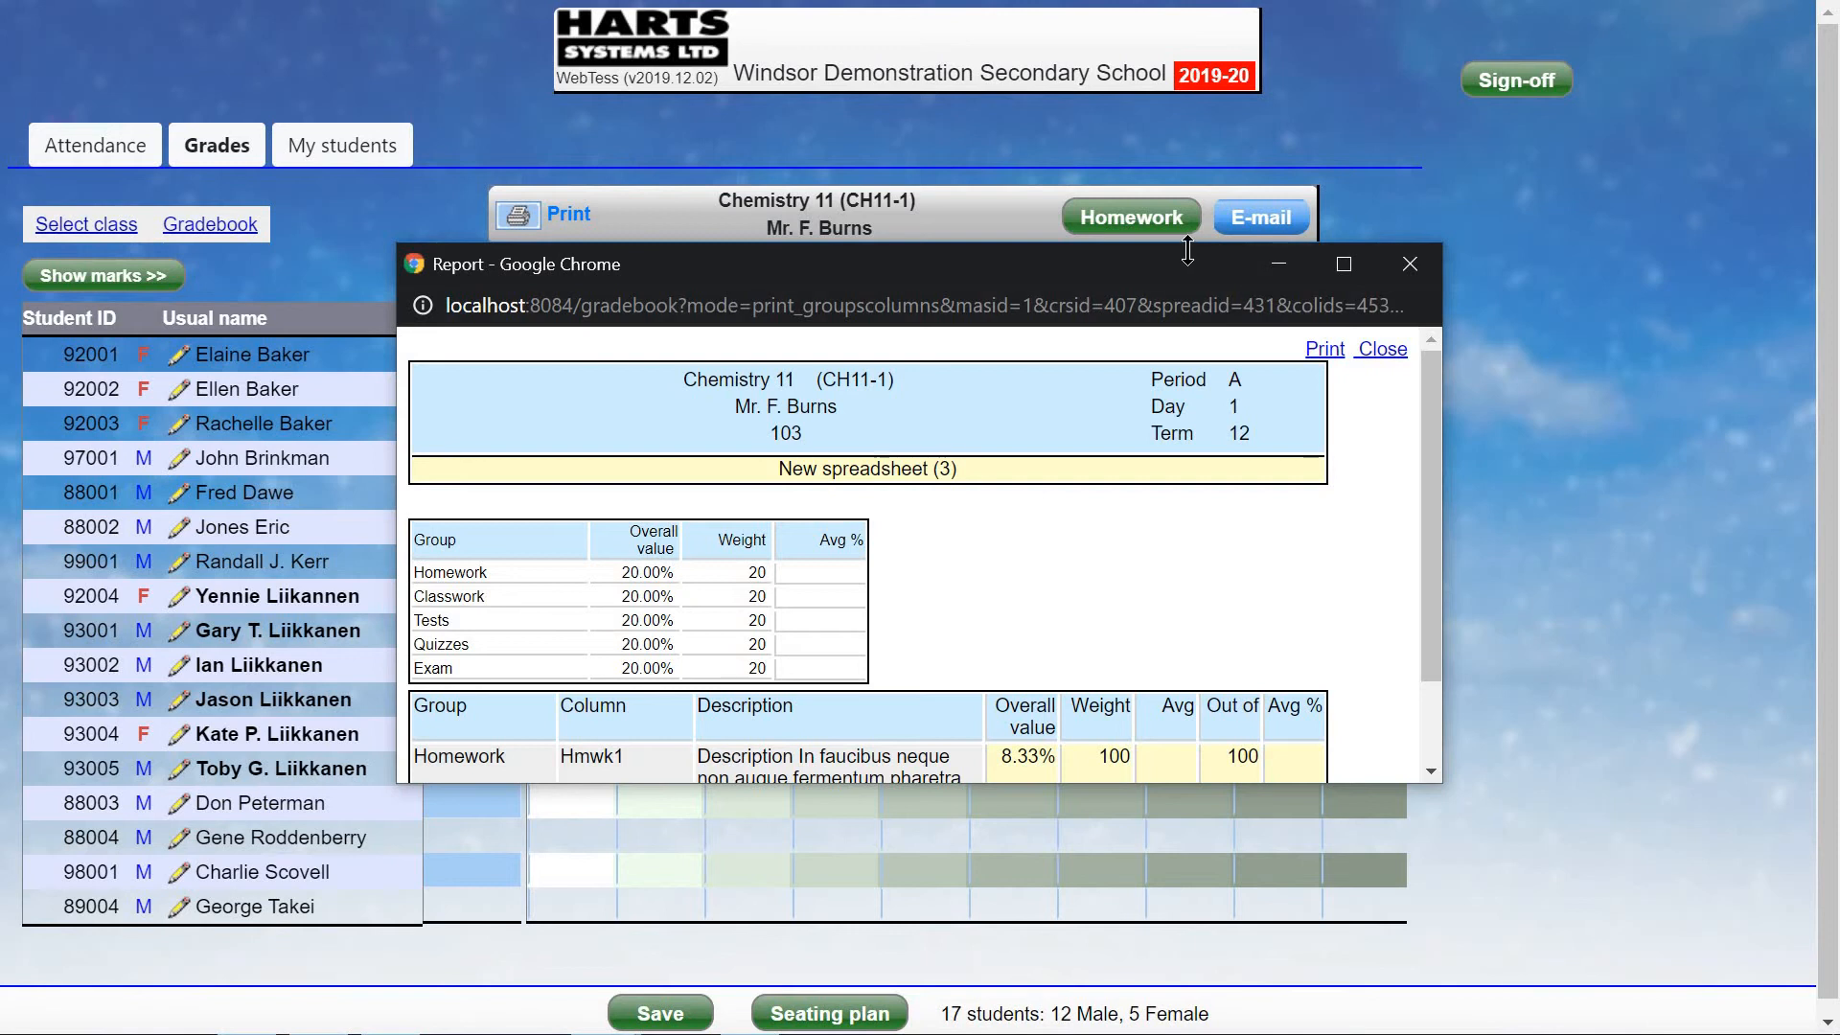
Enlarge the report to show all homework rows, close it, and bring up the class's spreadsheet list.
left_click_drag(1187, 250, 1180, 23)
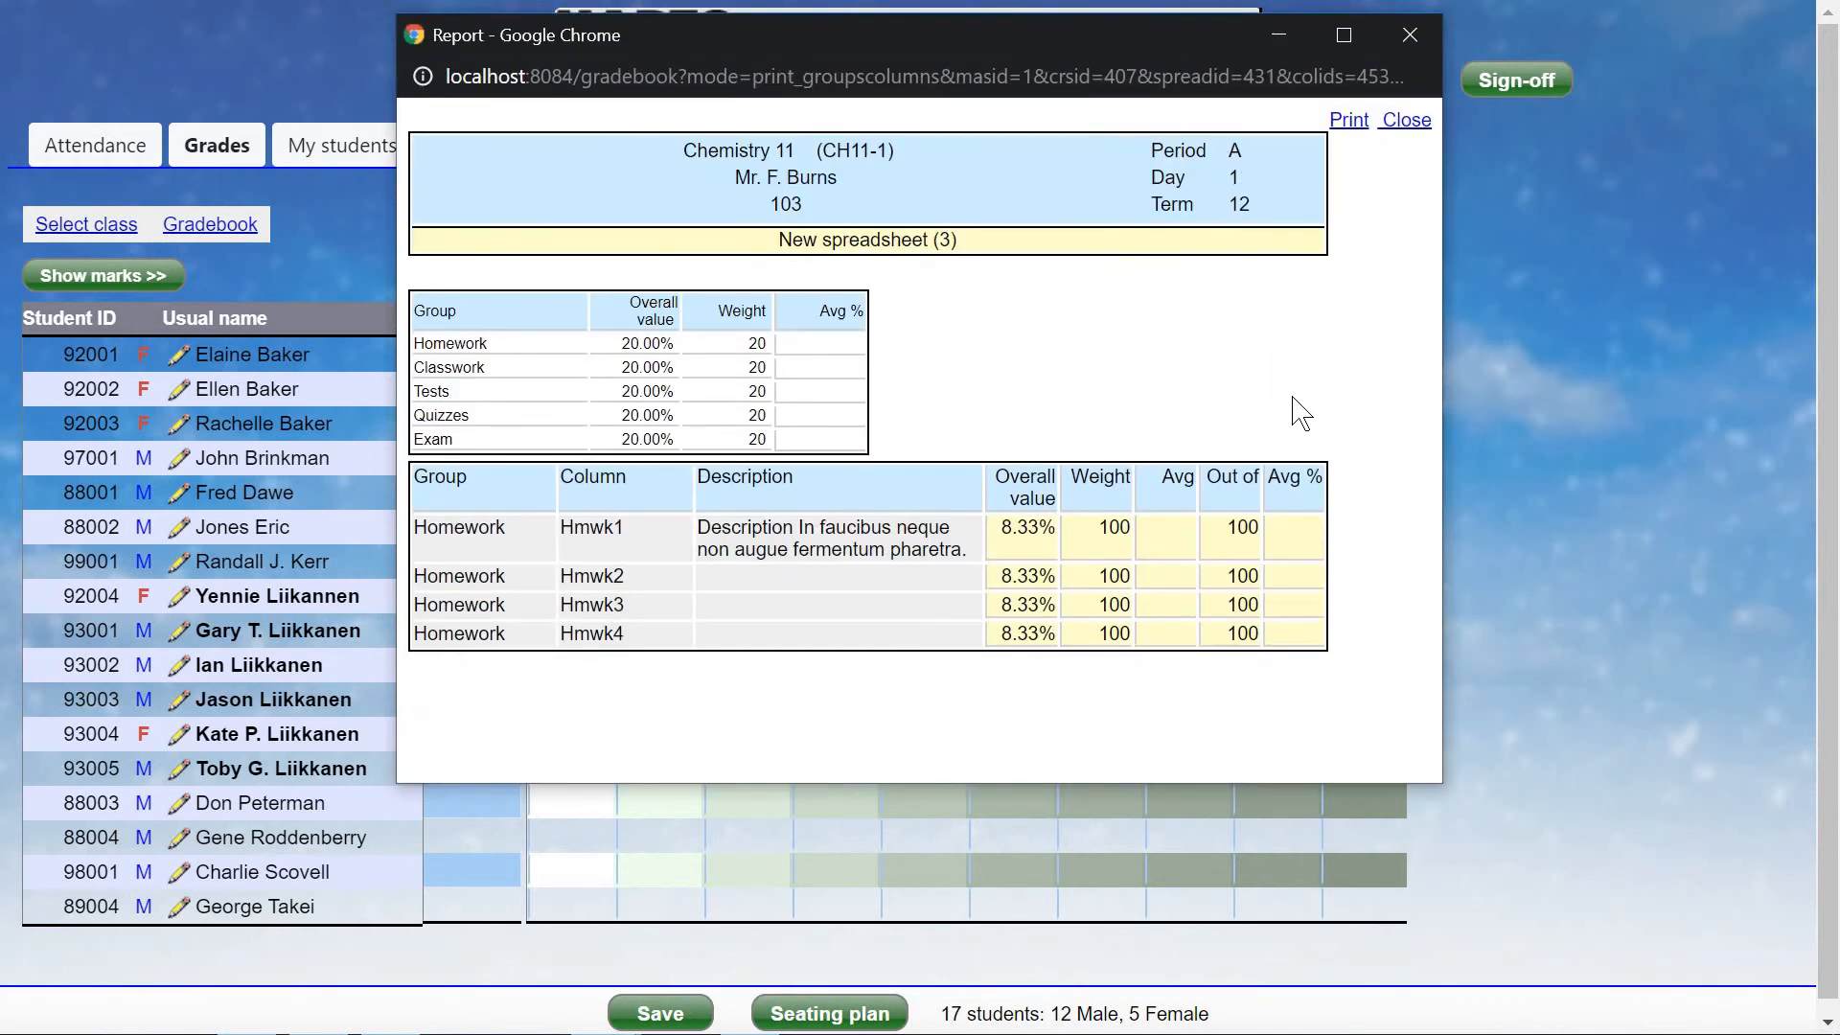
left_click(1406, 119)
left_click(537, 275)
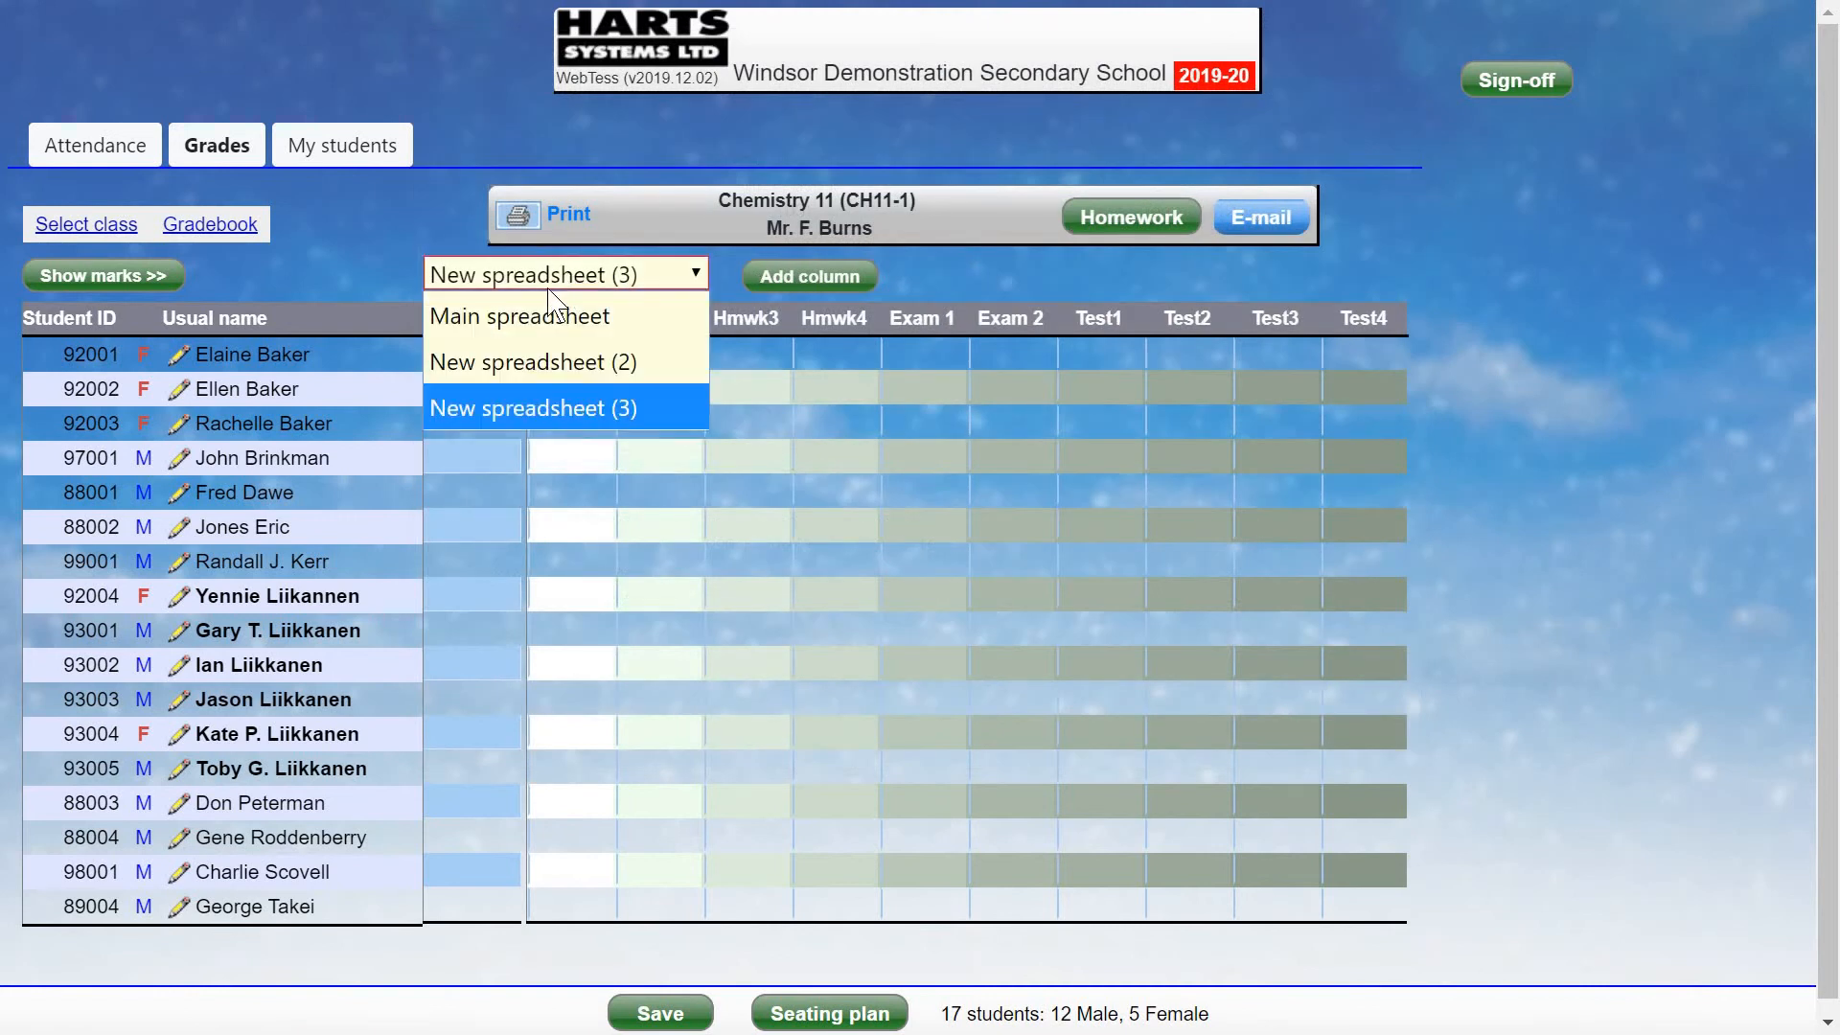
On the Main spreadsheet, generate a groups-and-columns report for Hmwk1–Hmwk3 and Test11–Test14.
left_click(533, 321)
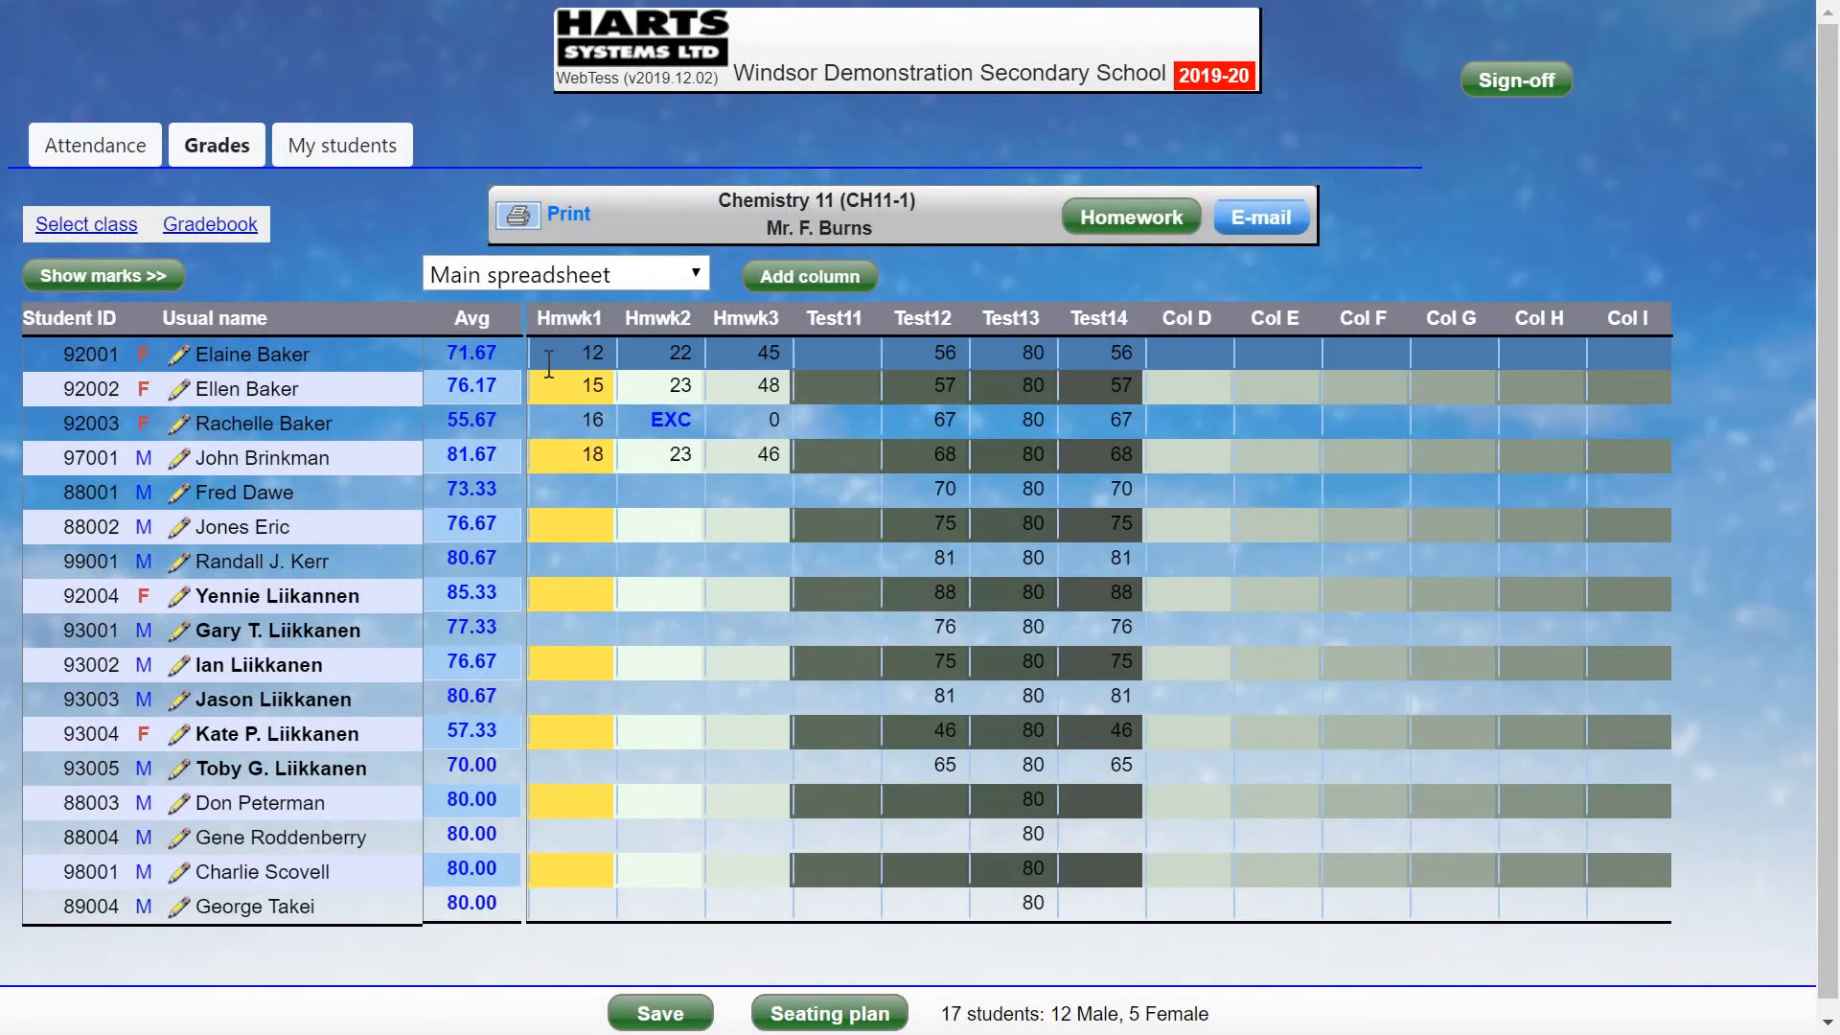
left_click(236, 230)
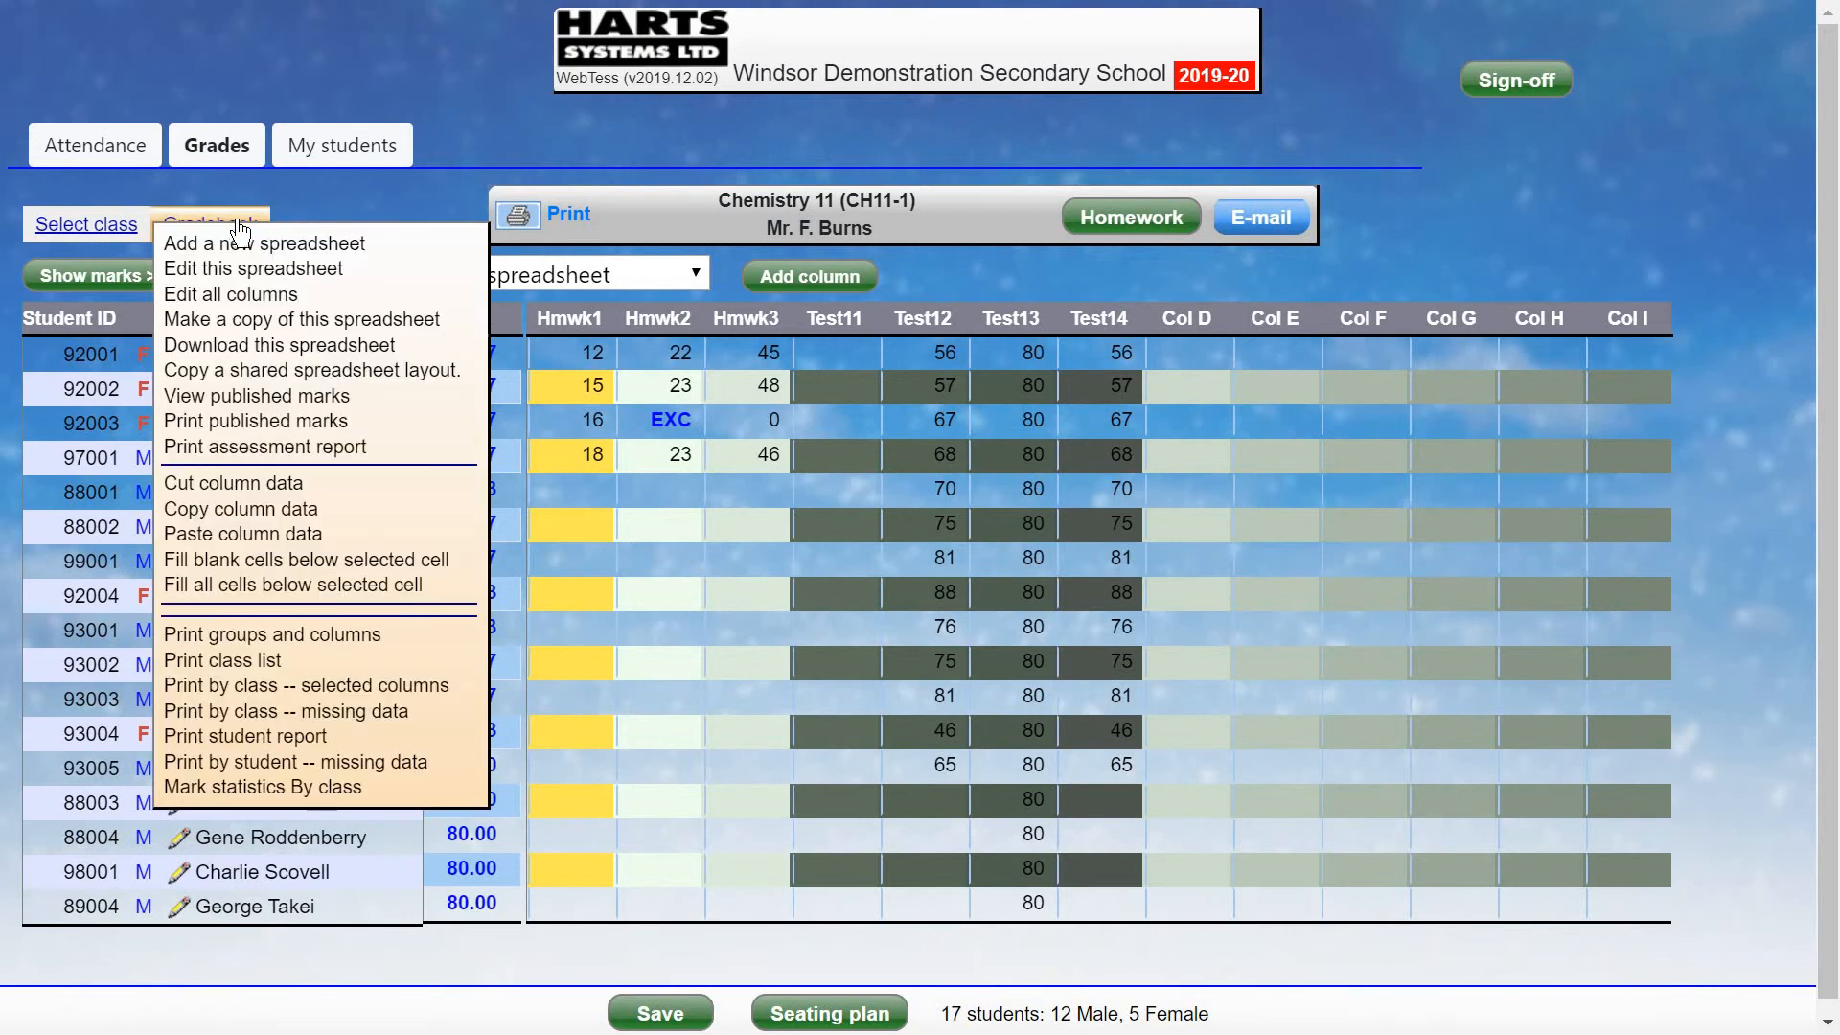
left_click(351, 635)
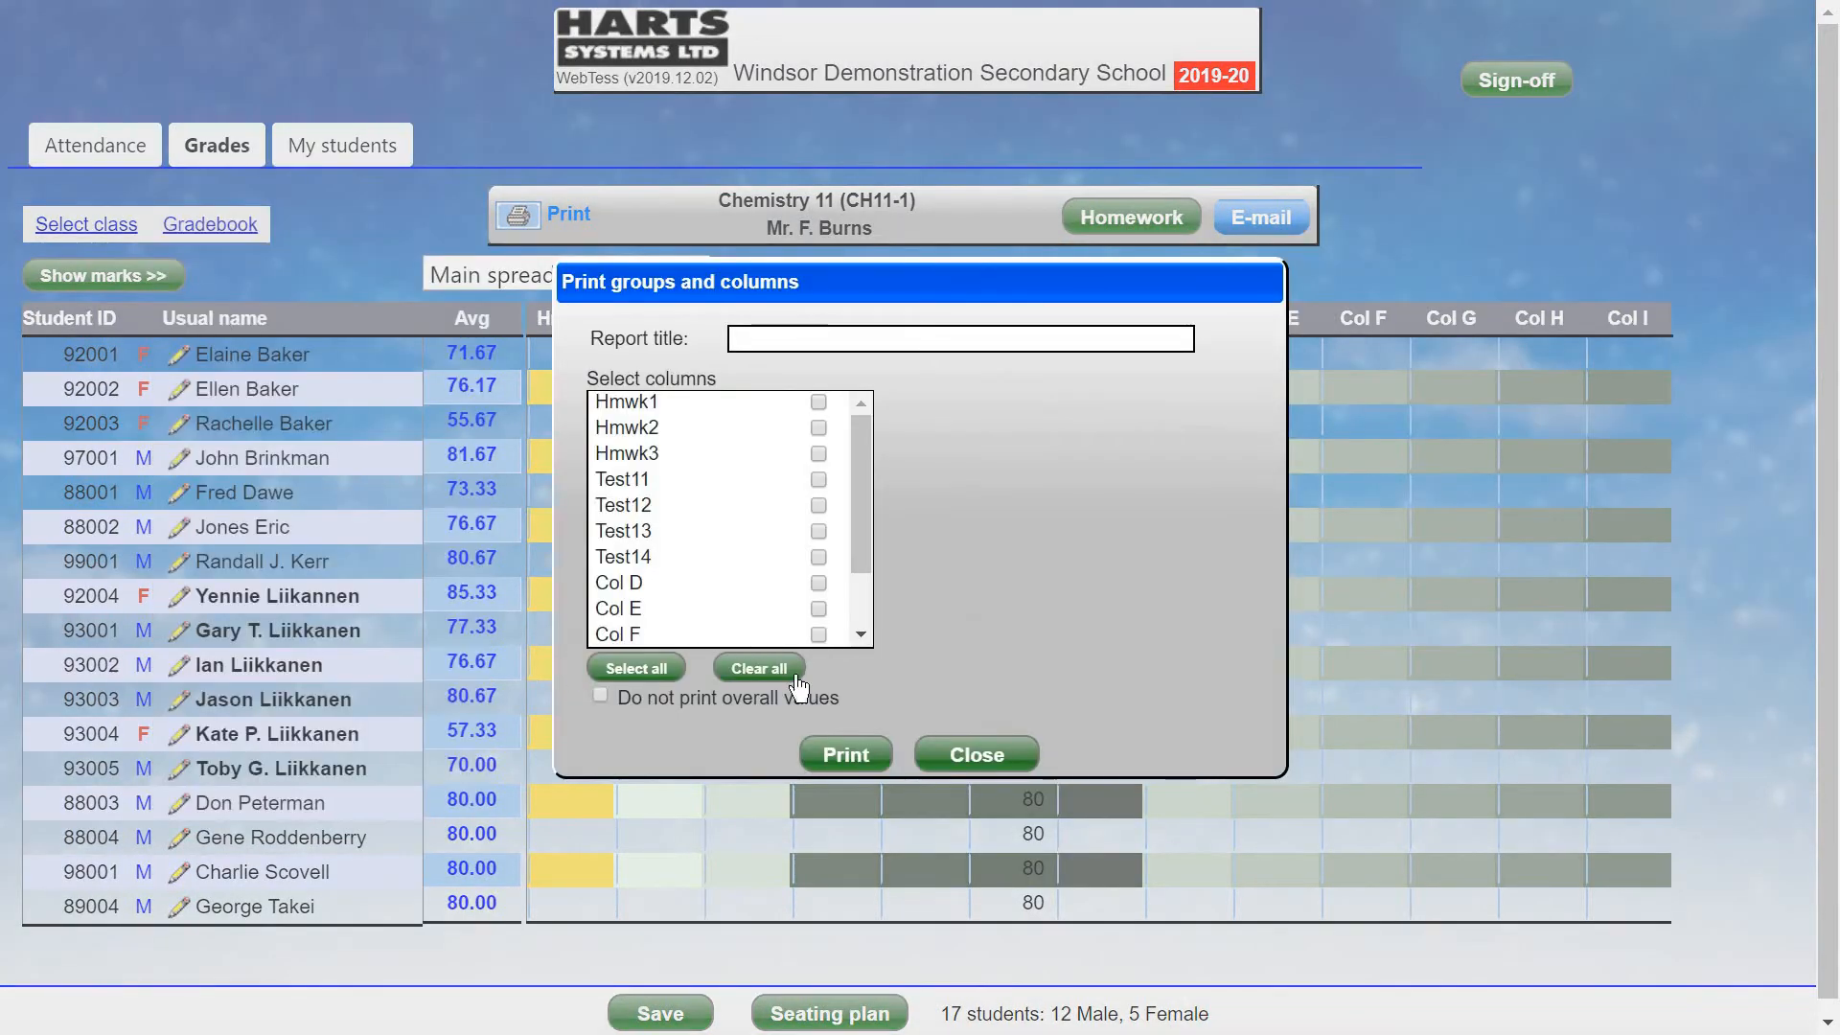
left_click(818, 401)
left_click(818, 428)
left_click(818, 453)
left_click(818, 479)
left_click(819, 505)
left_click(818, 531)
left_click(818, 557)
left_click(844, 753)
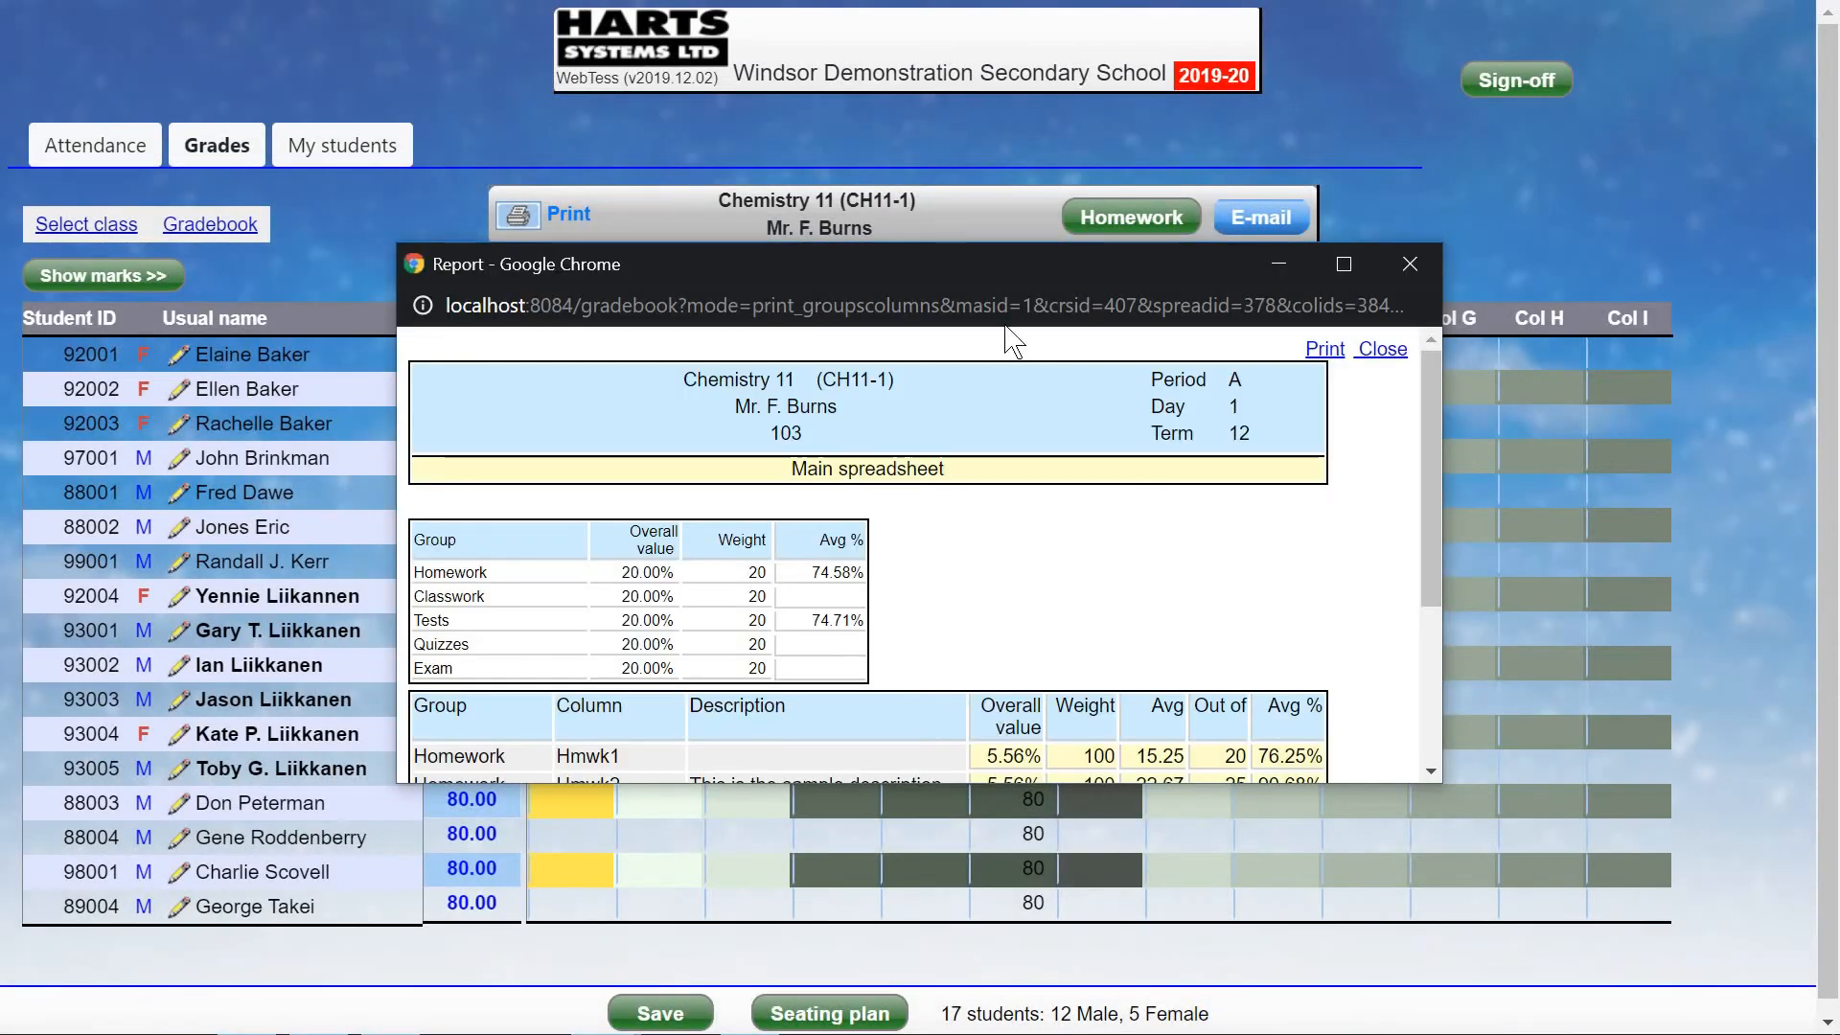
Enlarge the report to reveal Test14 and the 74.84% overall average, then close it.
left_click_drag(973, 249, 974, 55)
left_click_drag(905, 782, 938, 953)
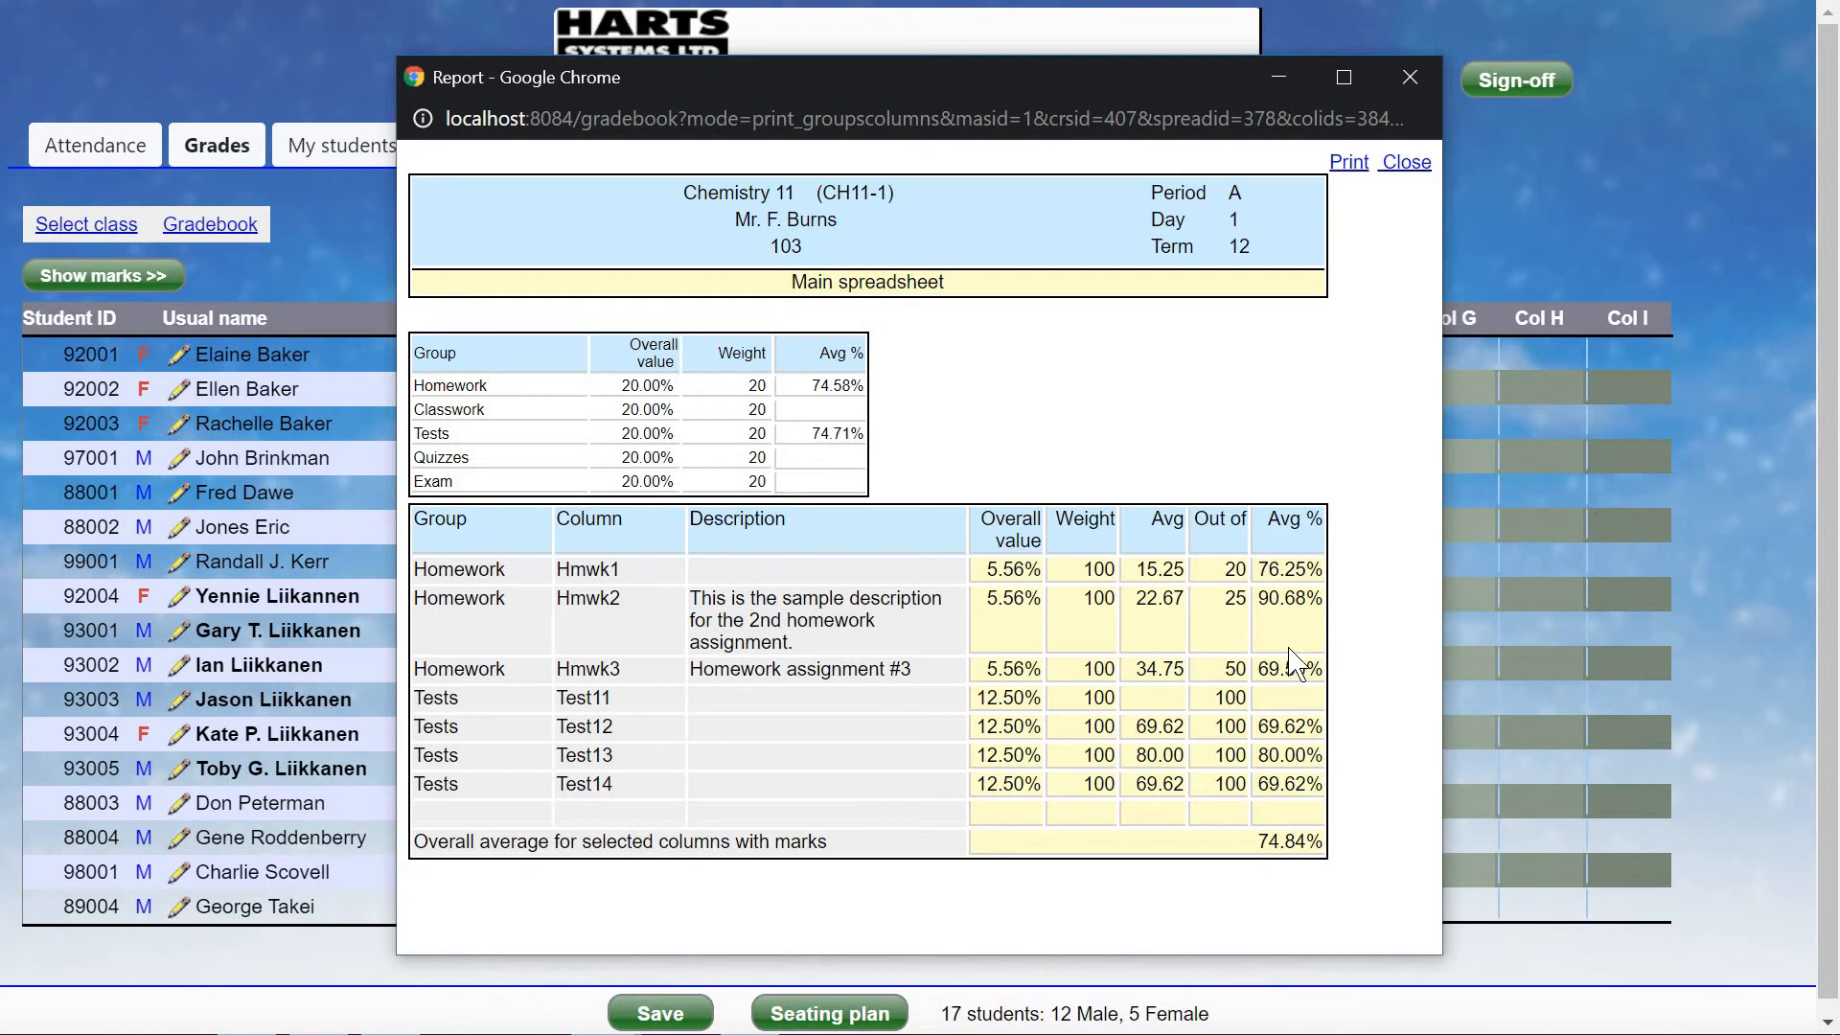
left_click(1392, 164)
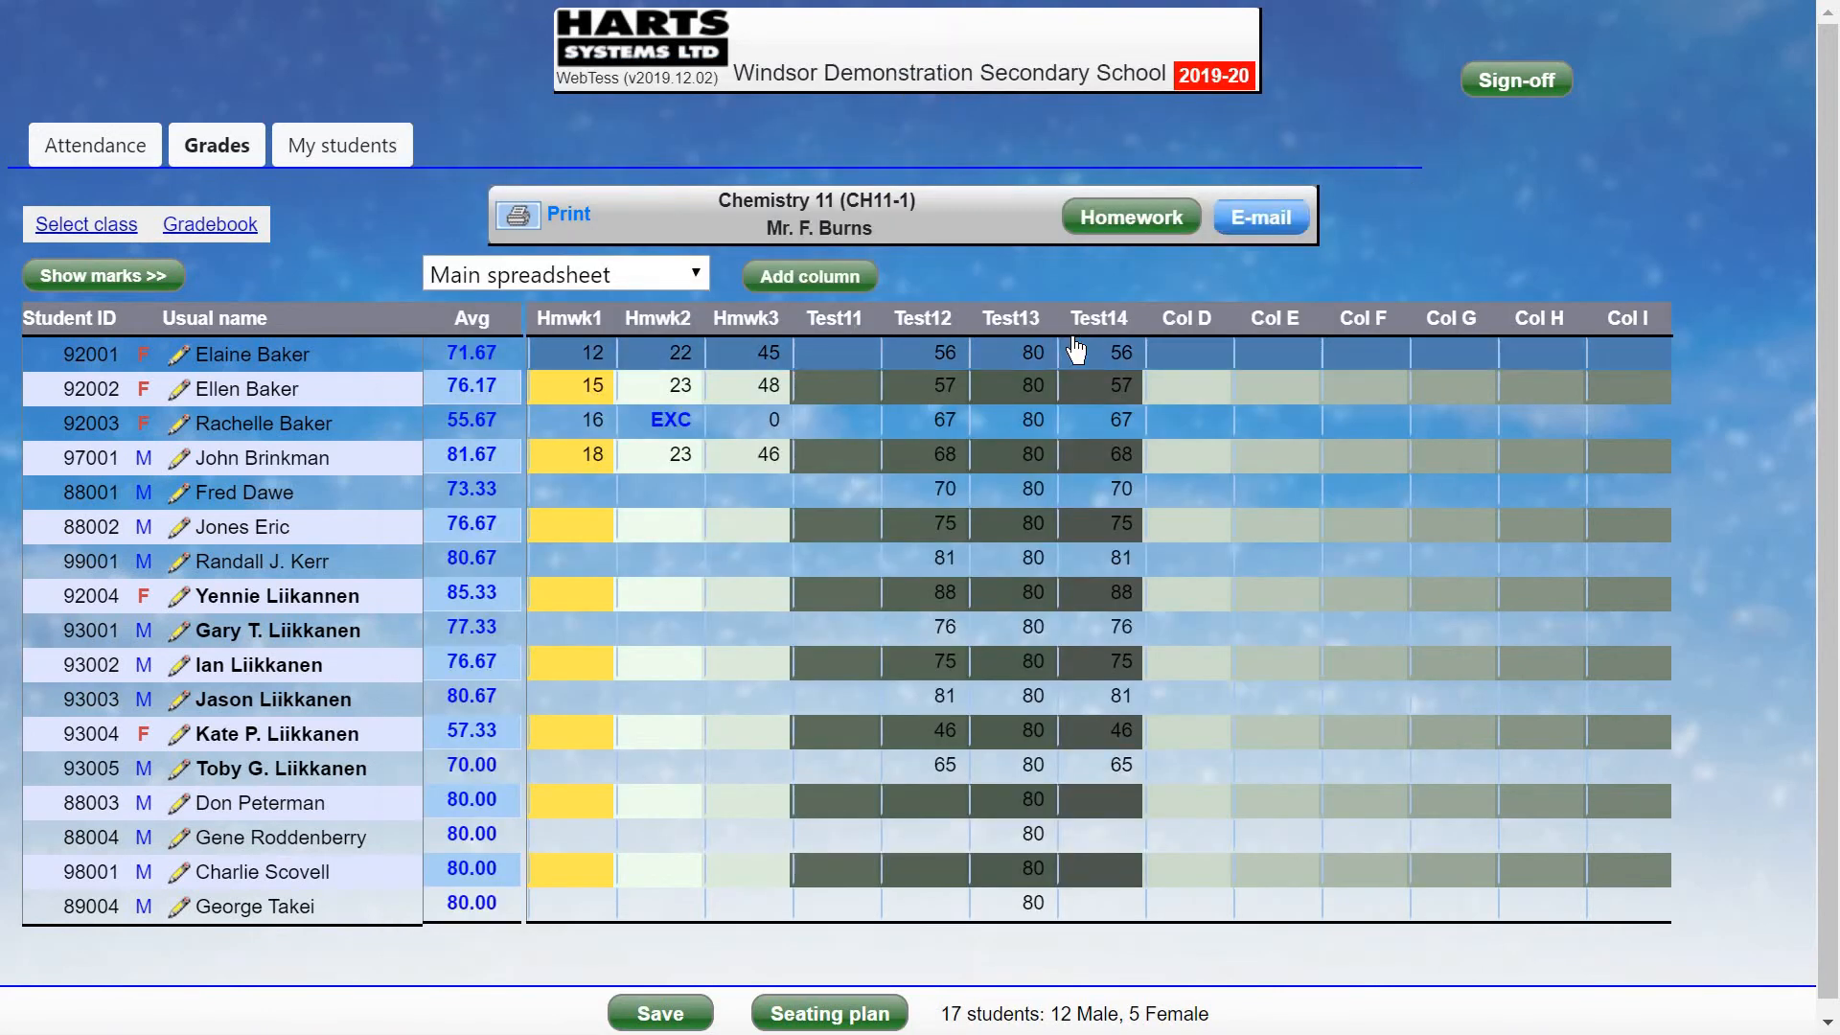
Generate a class list printout with Avg%, Hmwk1–Hmwk3, Test11 and Test12 columns.
left_click(210, 224)
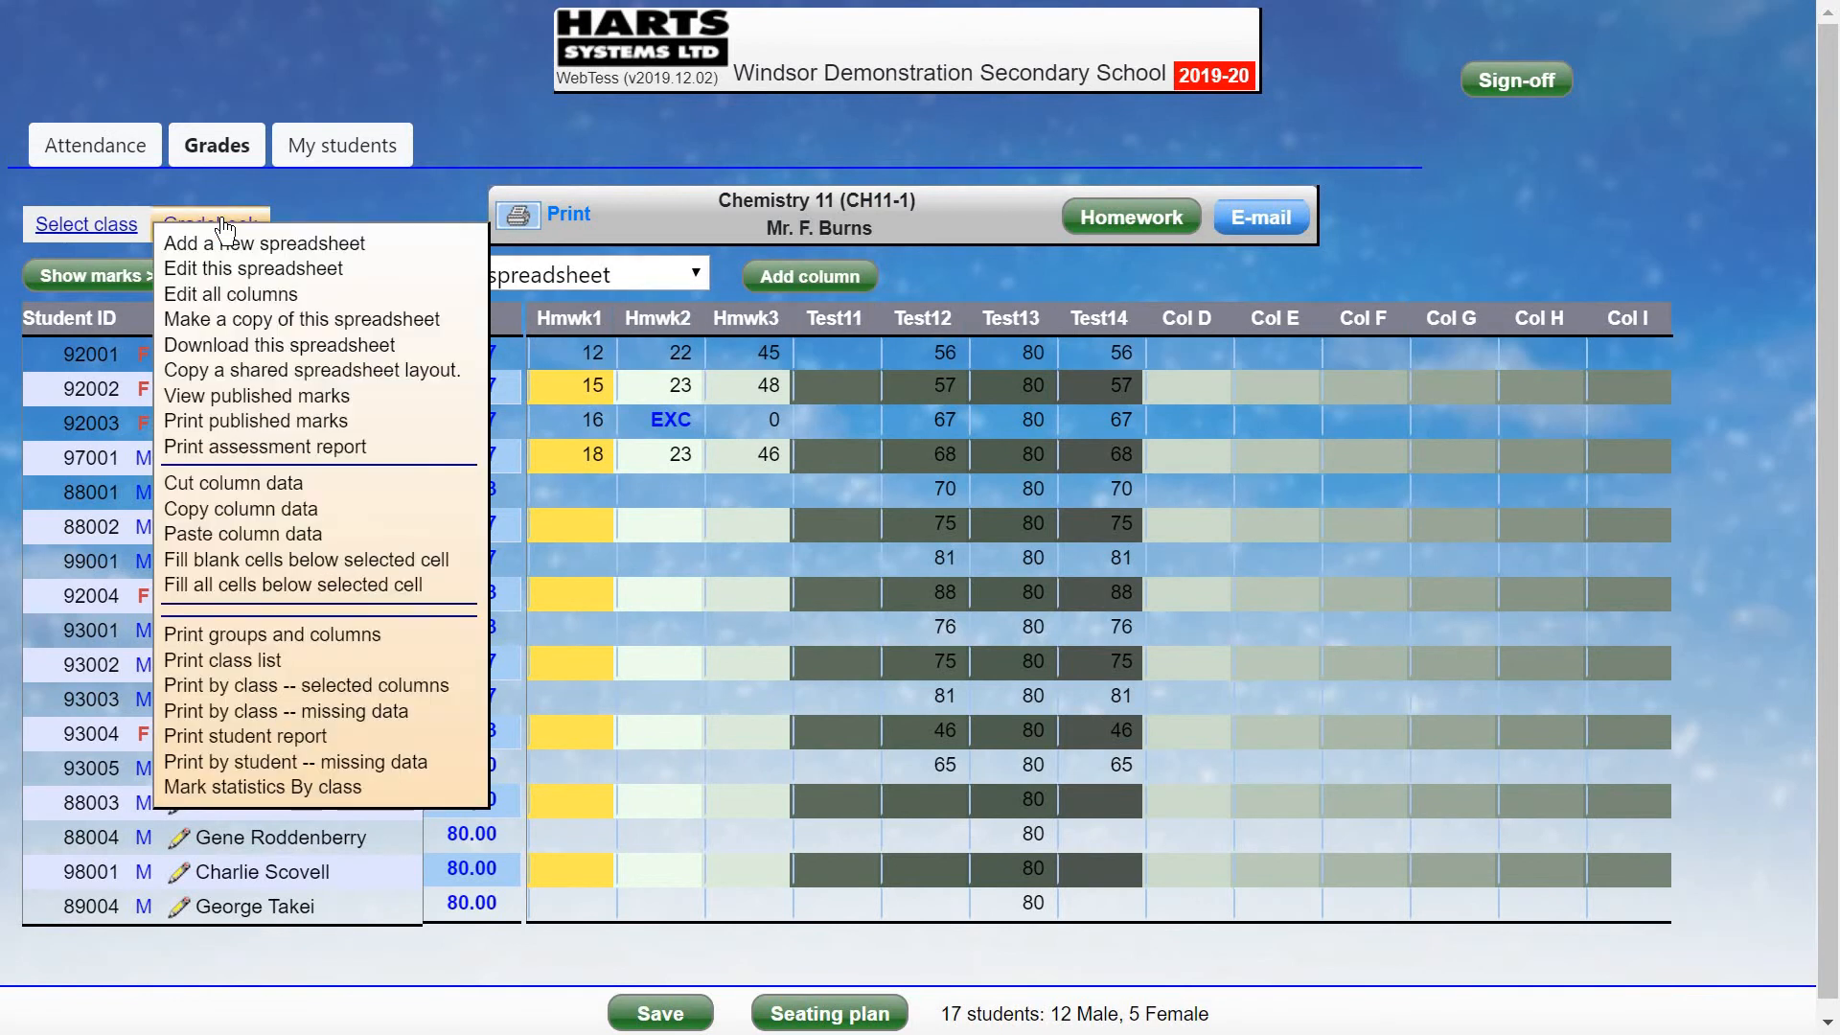
left_click(278, 660)
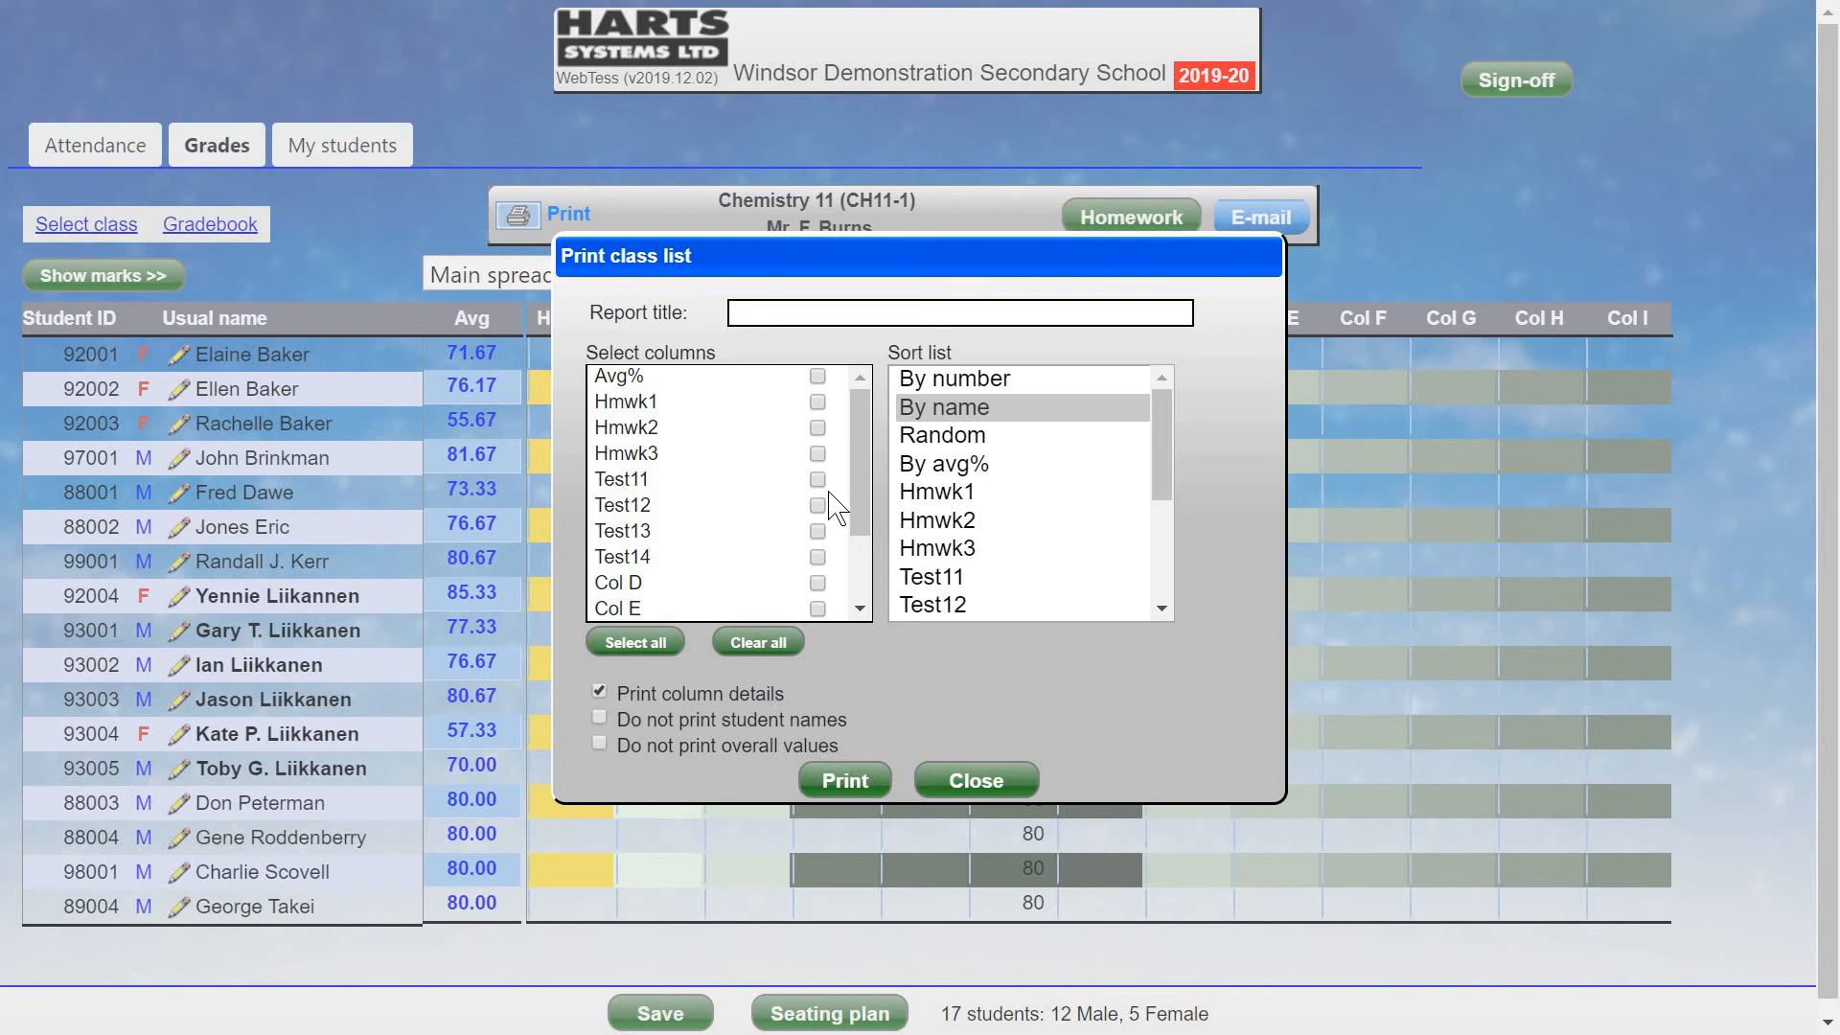
left_click(818, 377)
left_click(817, 402)
left_click(817, 428)
left_click(819, 454)
left_click(818, 479)
left_click(818, 505)
left_click(843, 783)
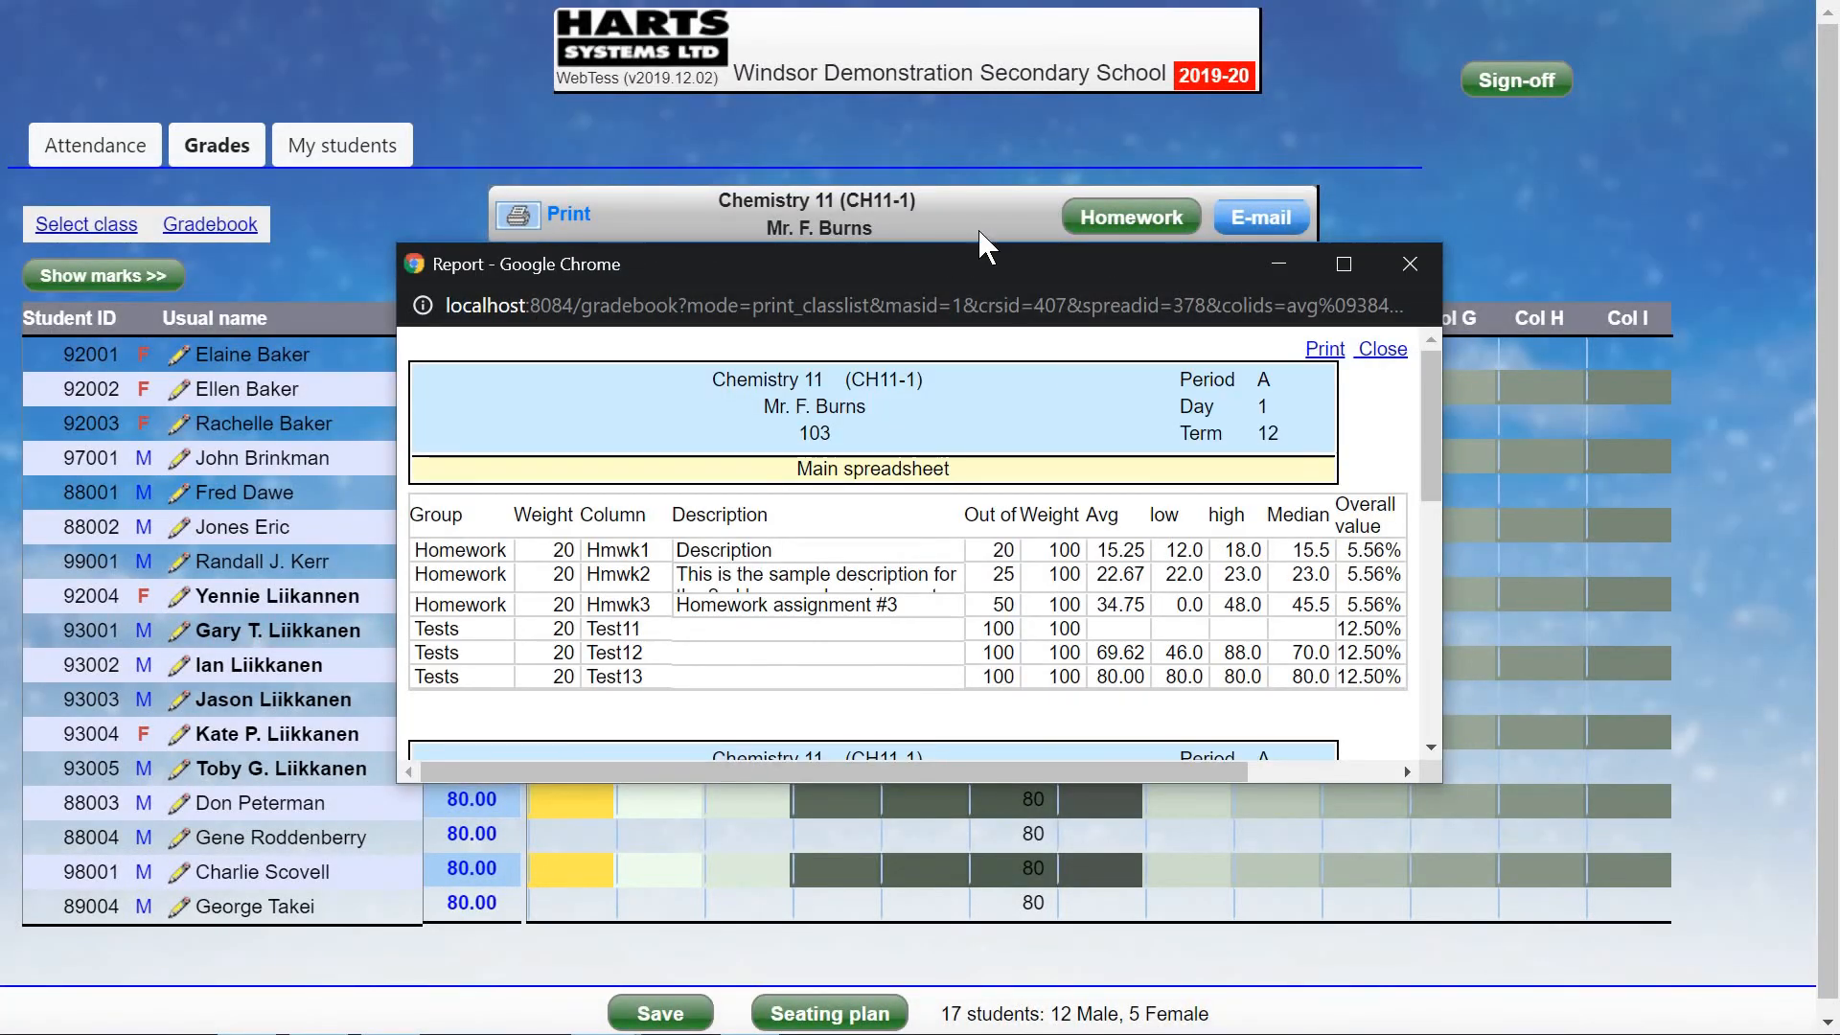
Stretch the class list report to show more students, then close it.
left_click_drag(971, 244, 1031, 53)
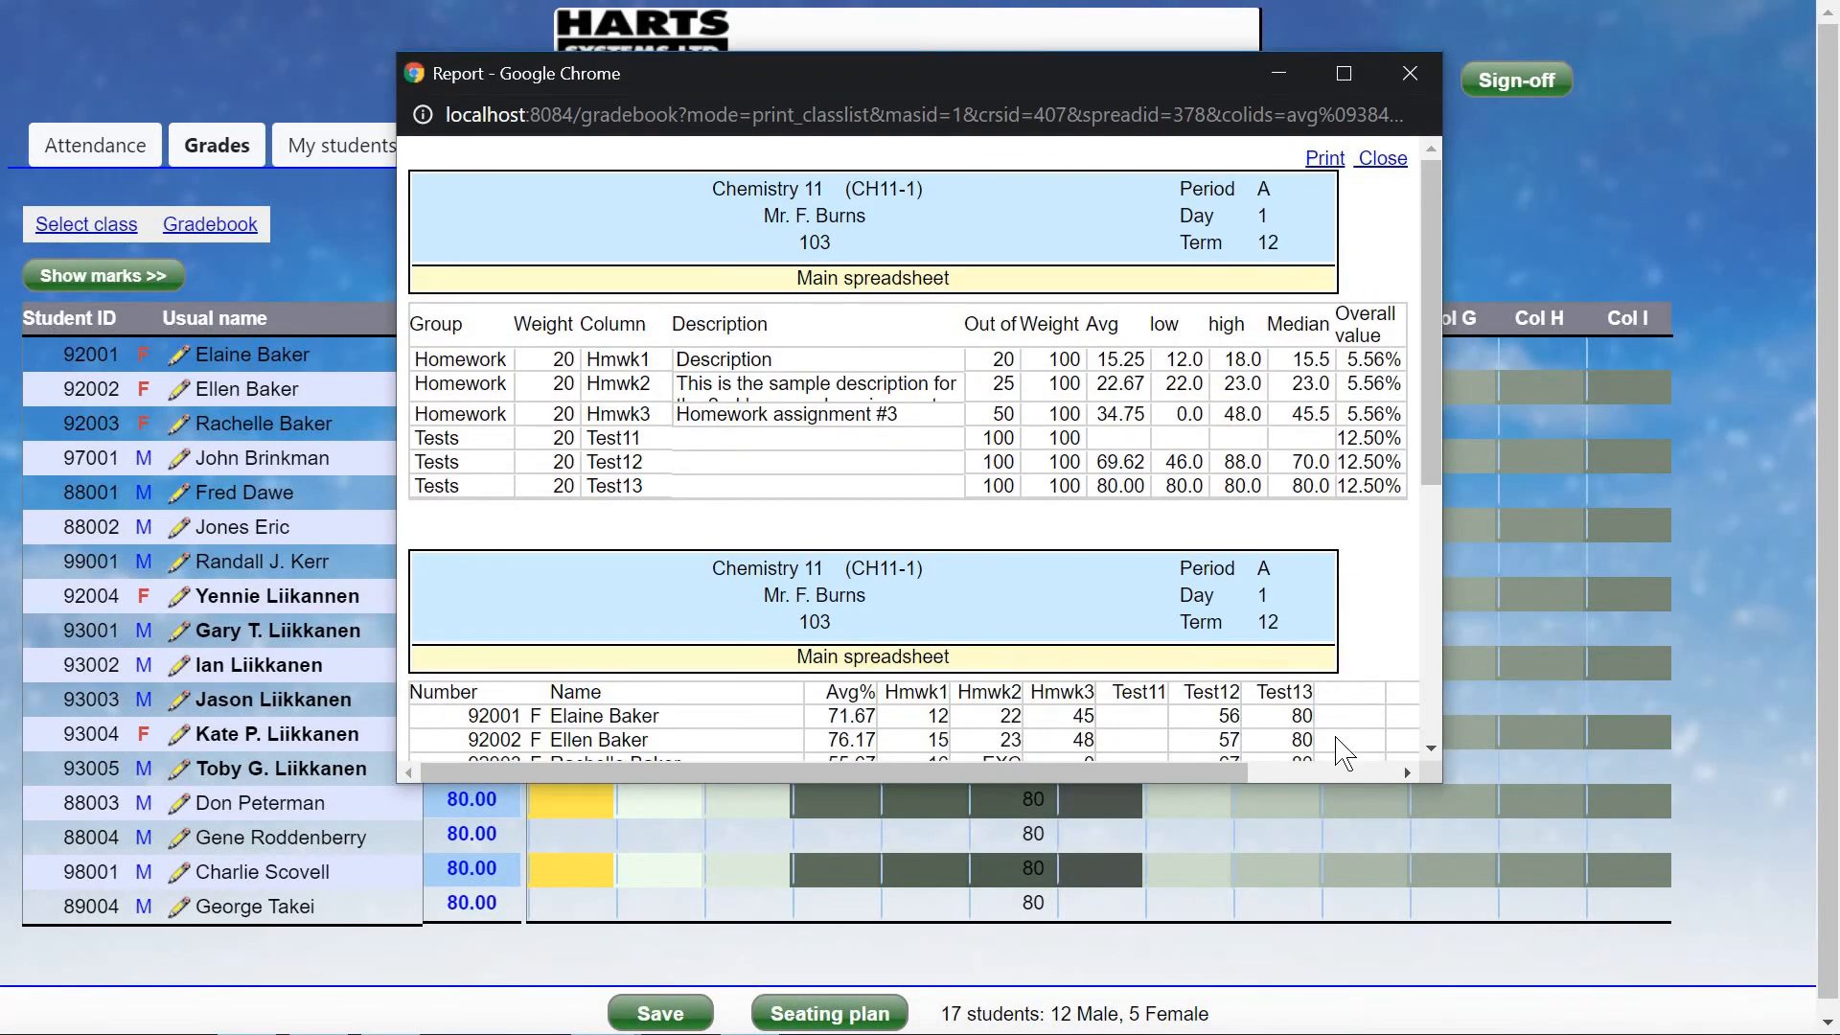
left_click_drag(1343, 781, 1349, 961)
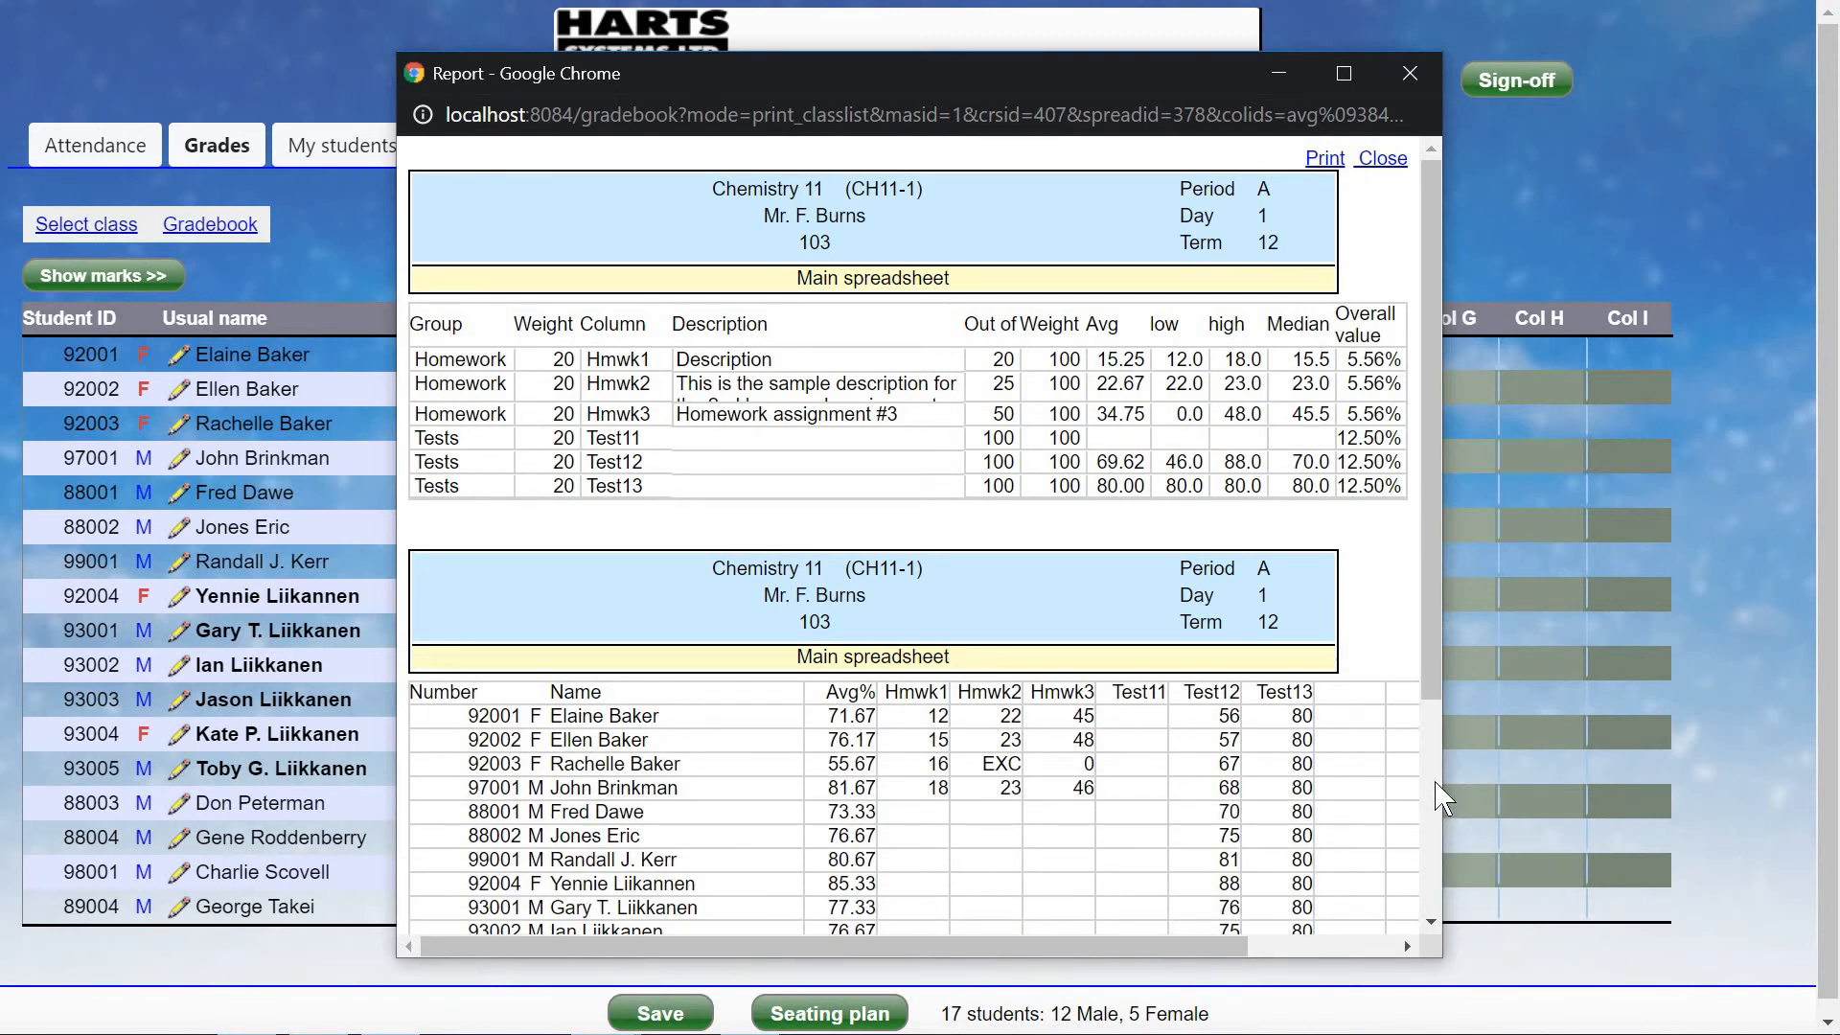
left_click(1382, 163)
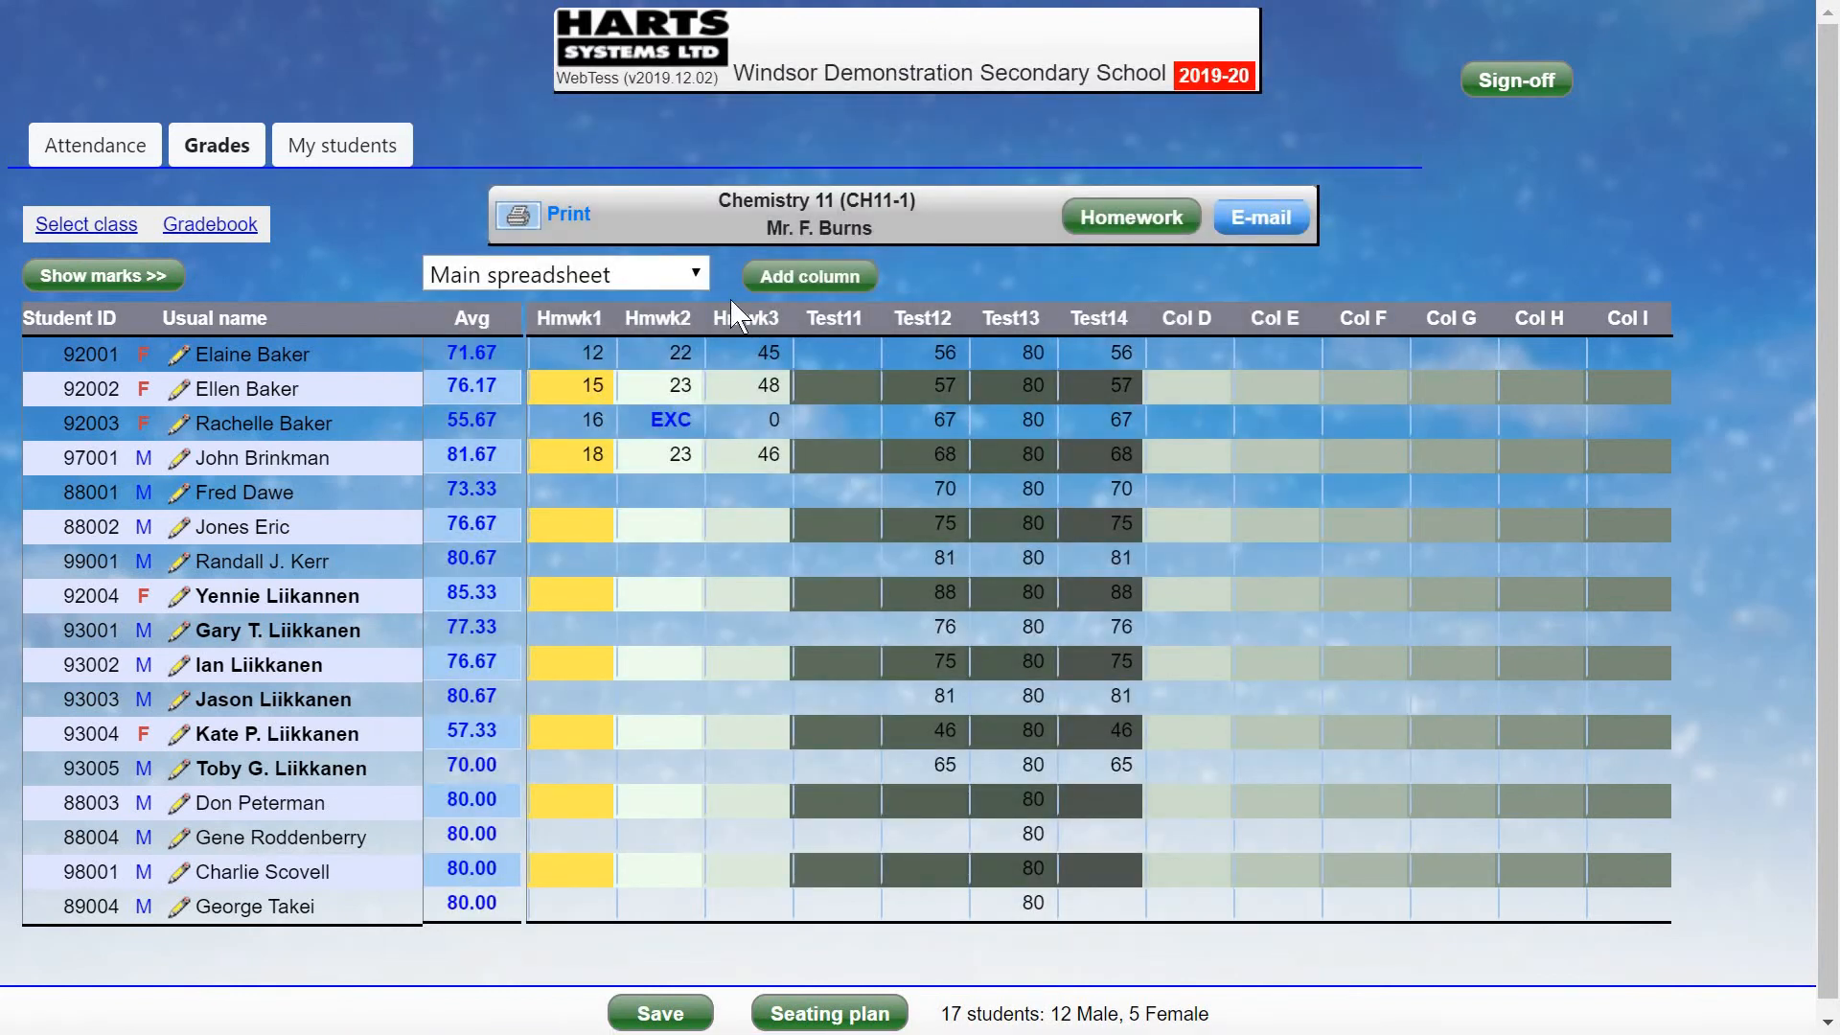
Generate a by-class selected-columns report for Hmwk1, Hmwk2 and Hmwk3.
left_click(240, 230)
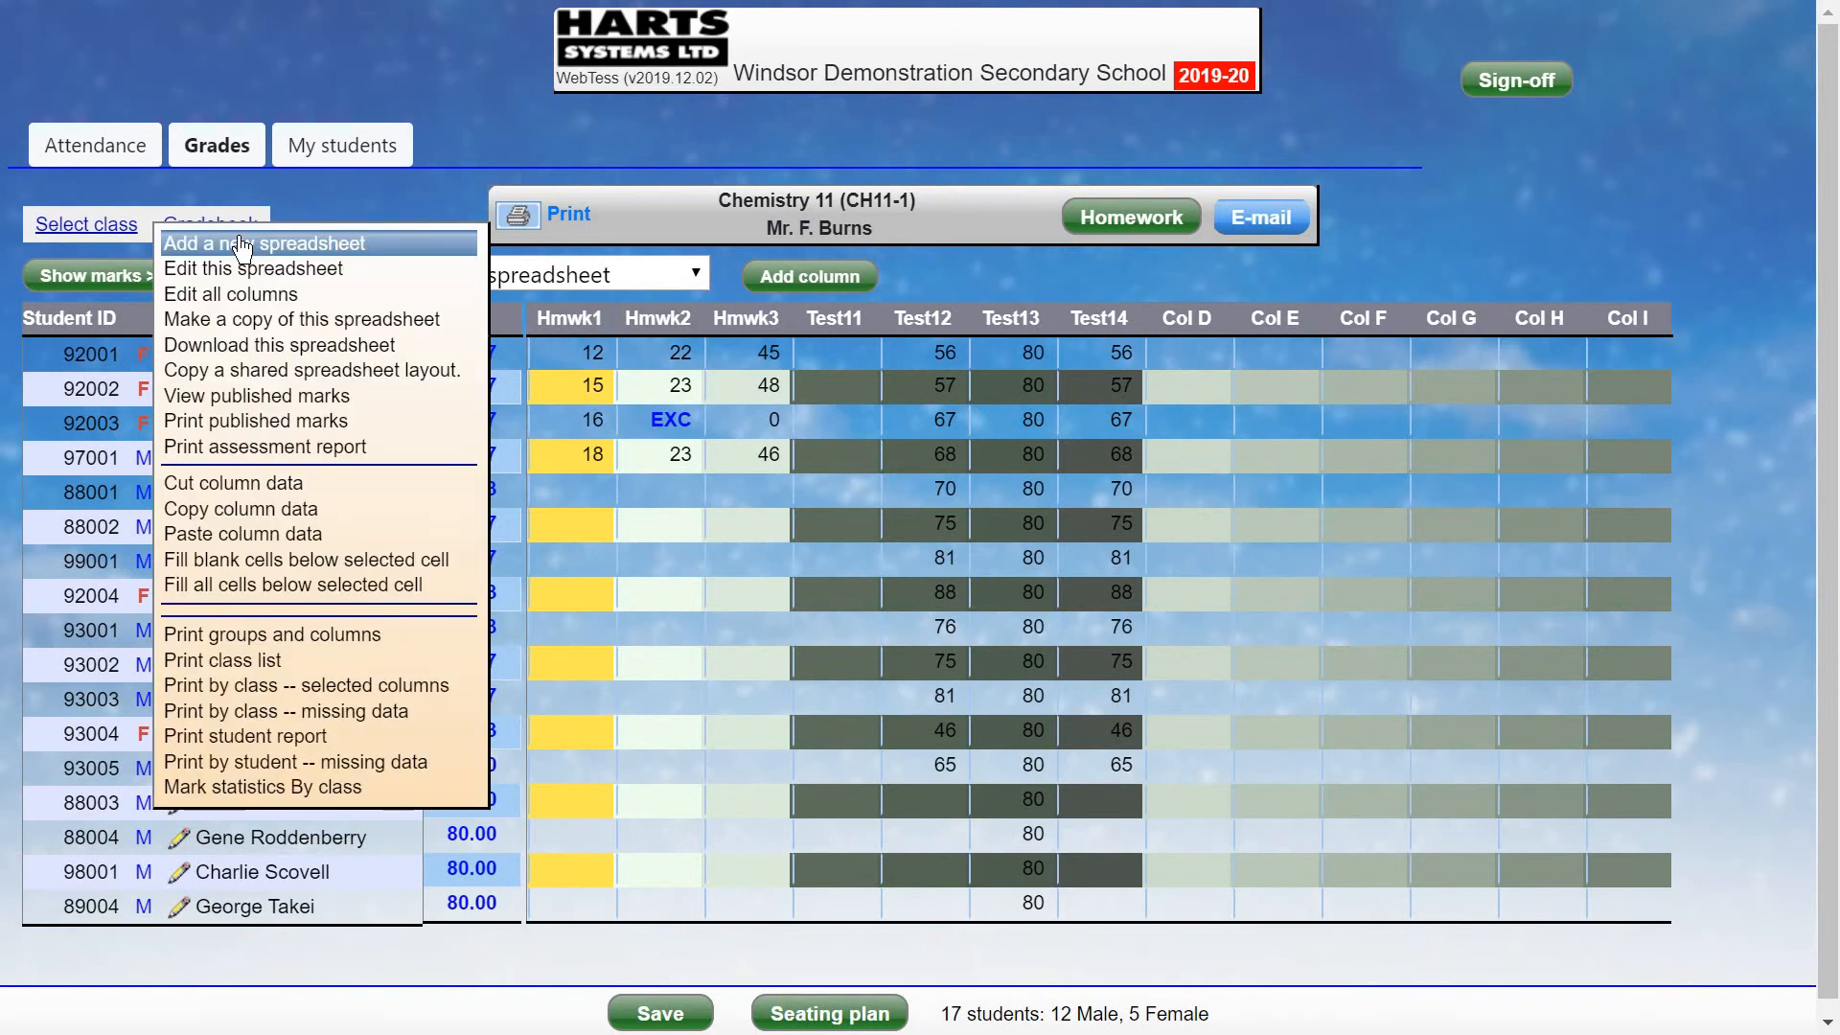
left_click(270, 686)
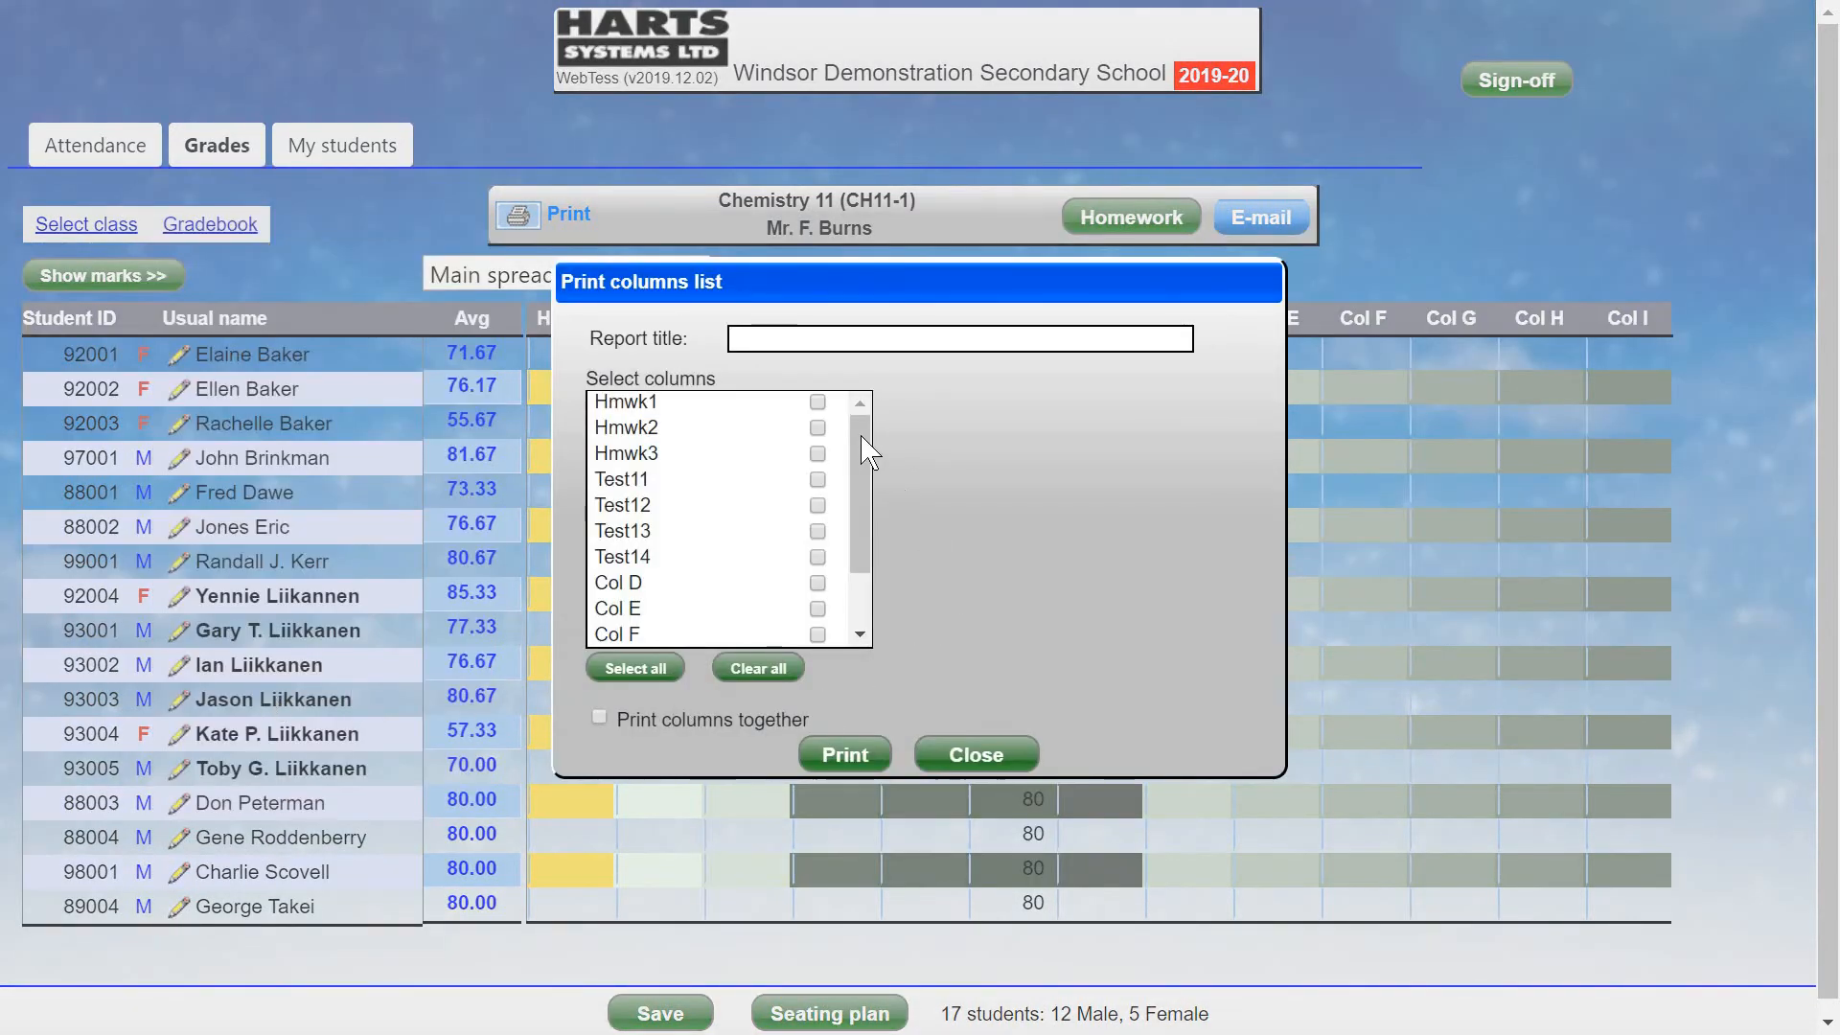
left_click(816, 404)
left_click(817, 428)
left_click(817, 453)
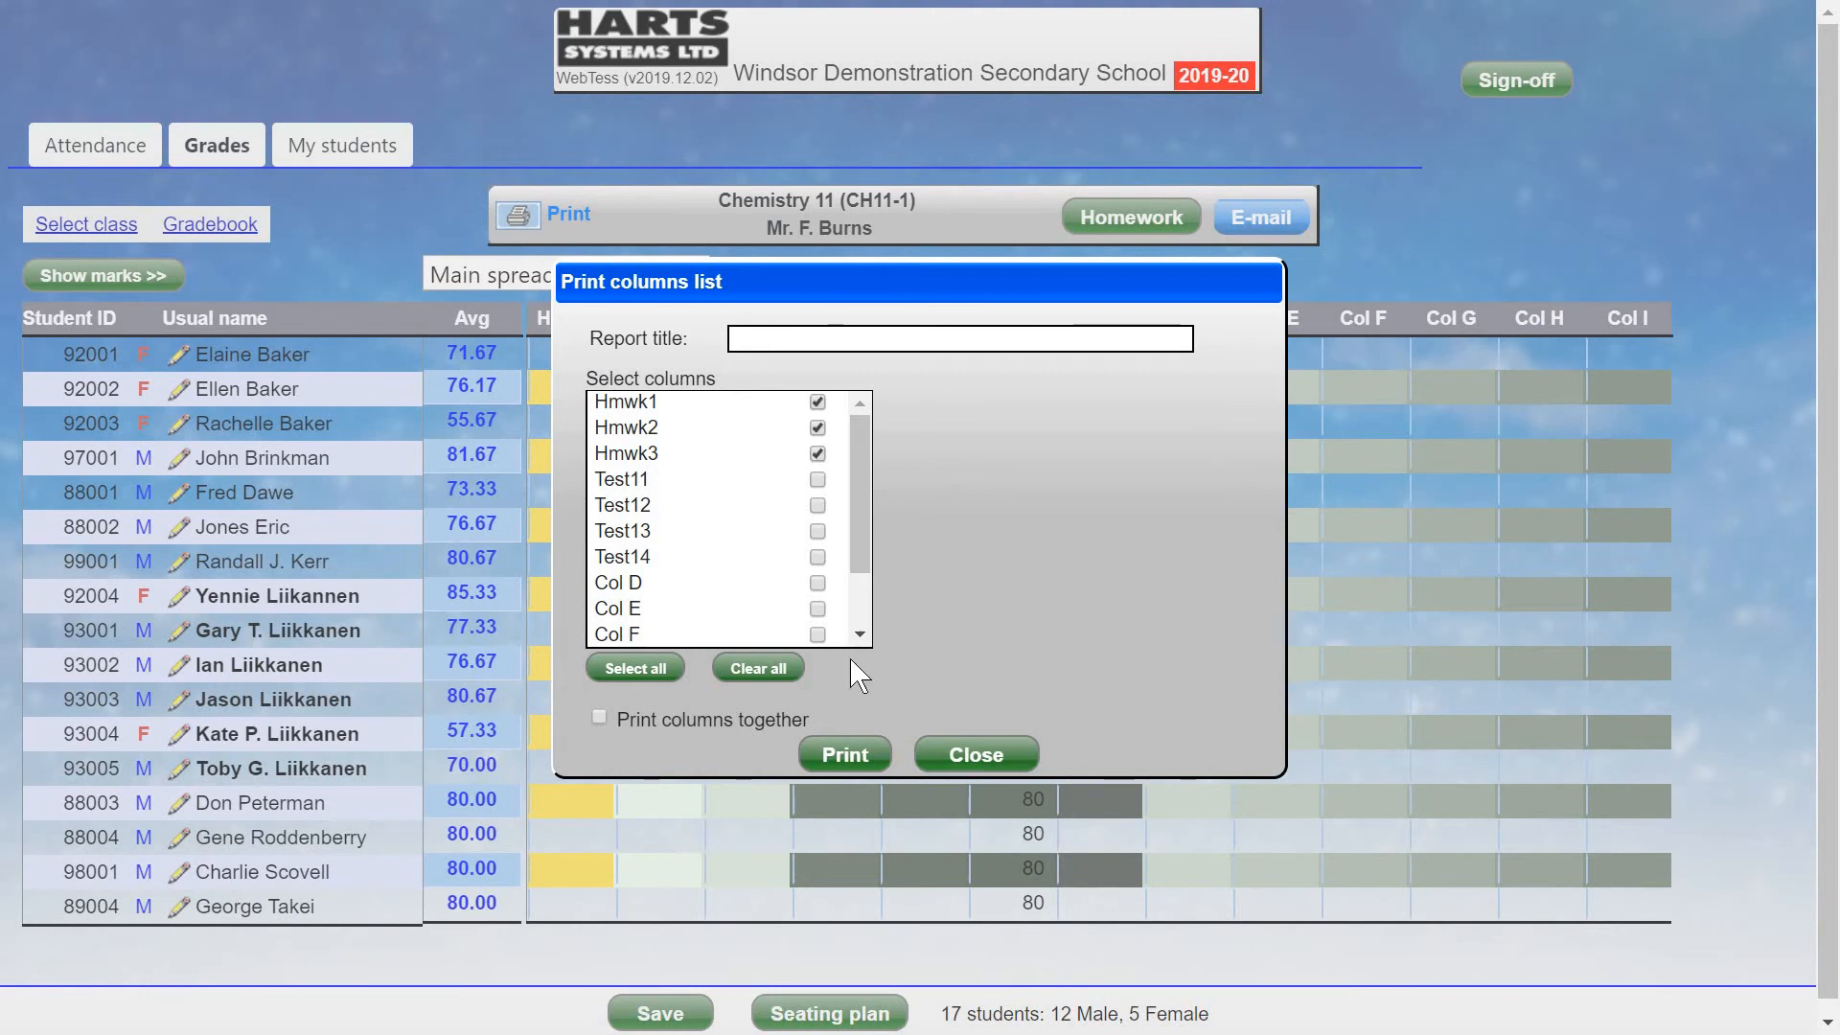
left_click(848, 757)
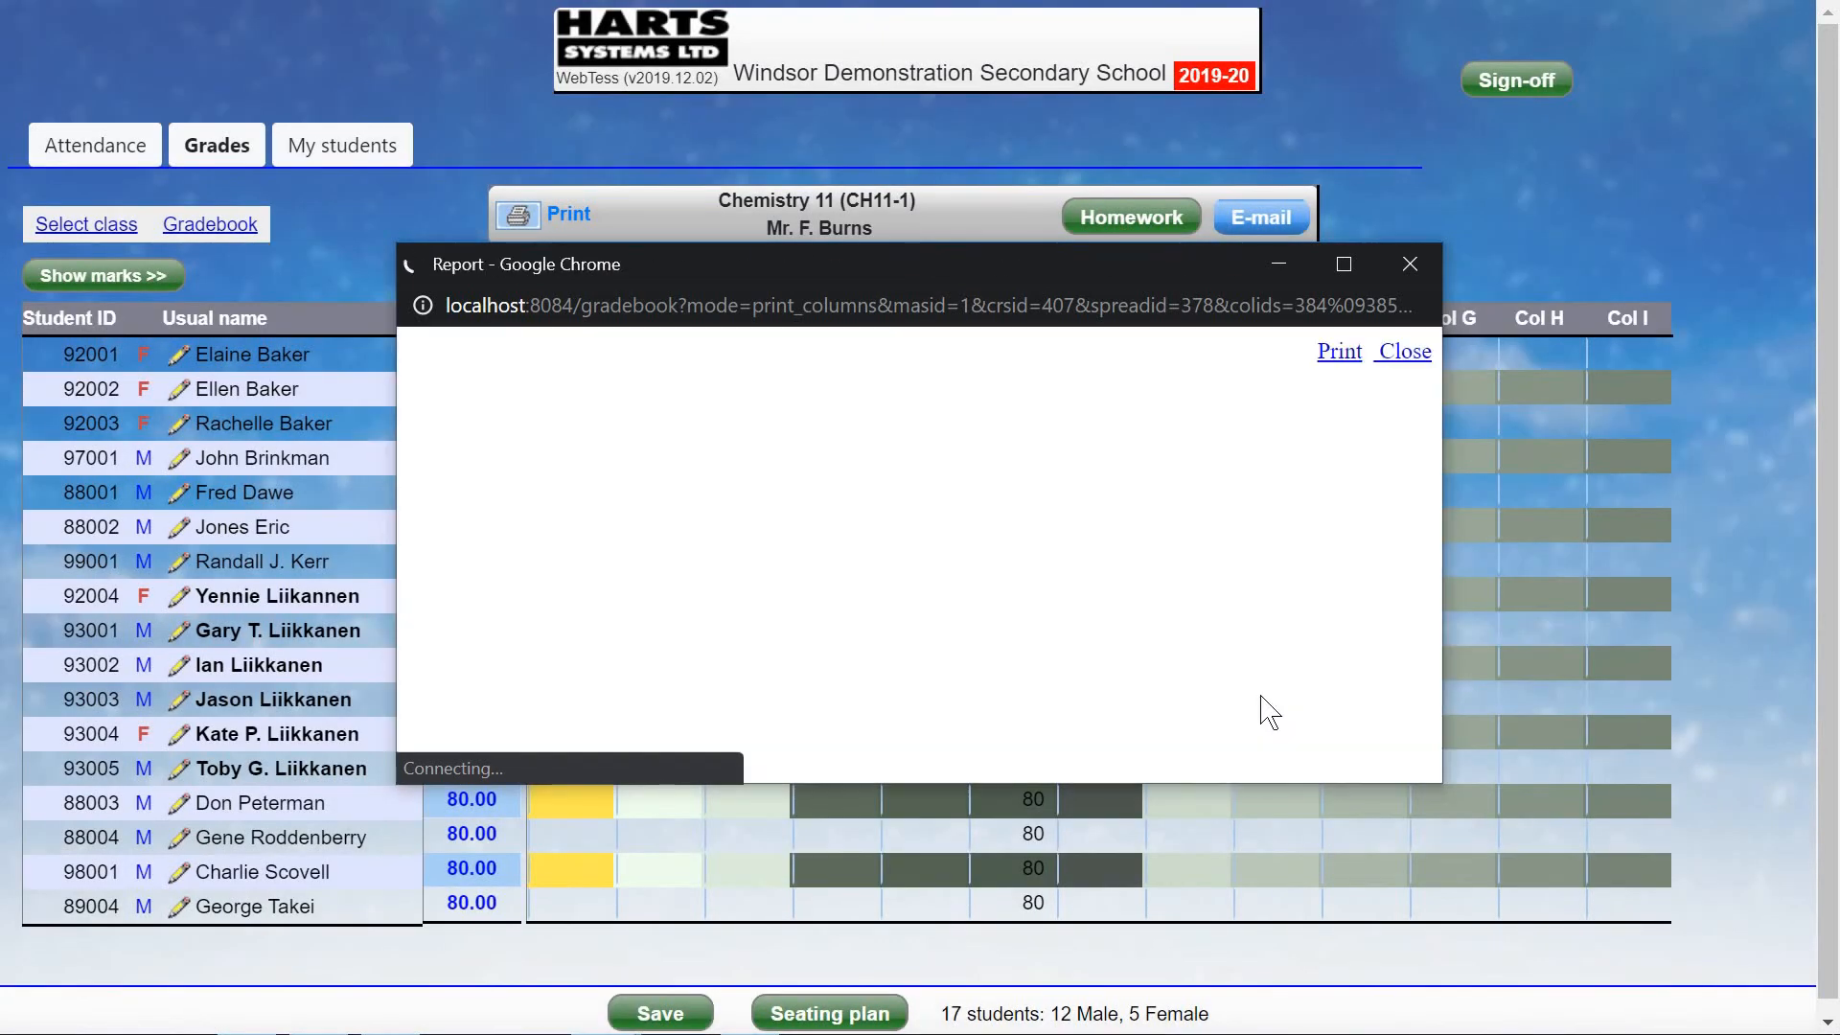
Move and enlarge the columns report, scroll through its tables, then close it.
left_click_drag(981, 259, 734, 60)
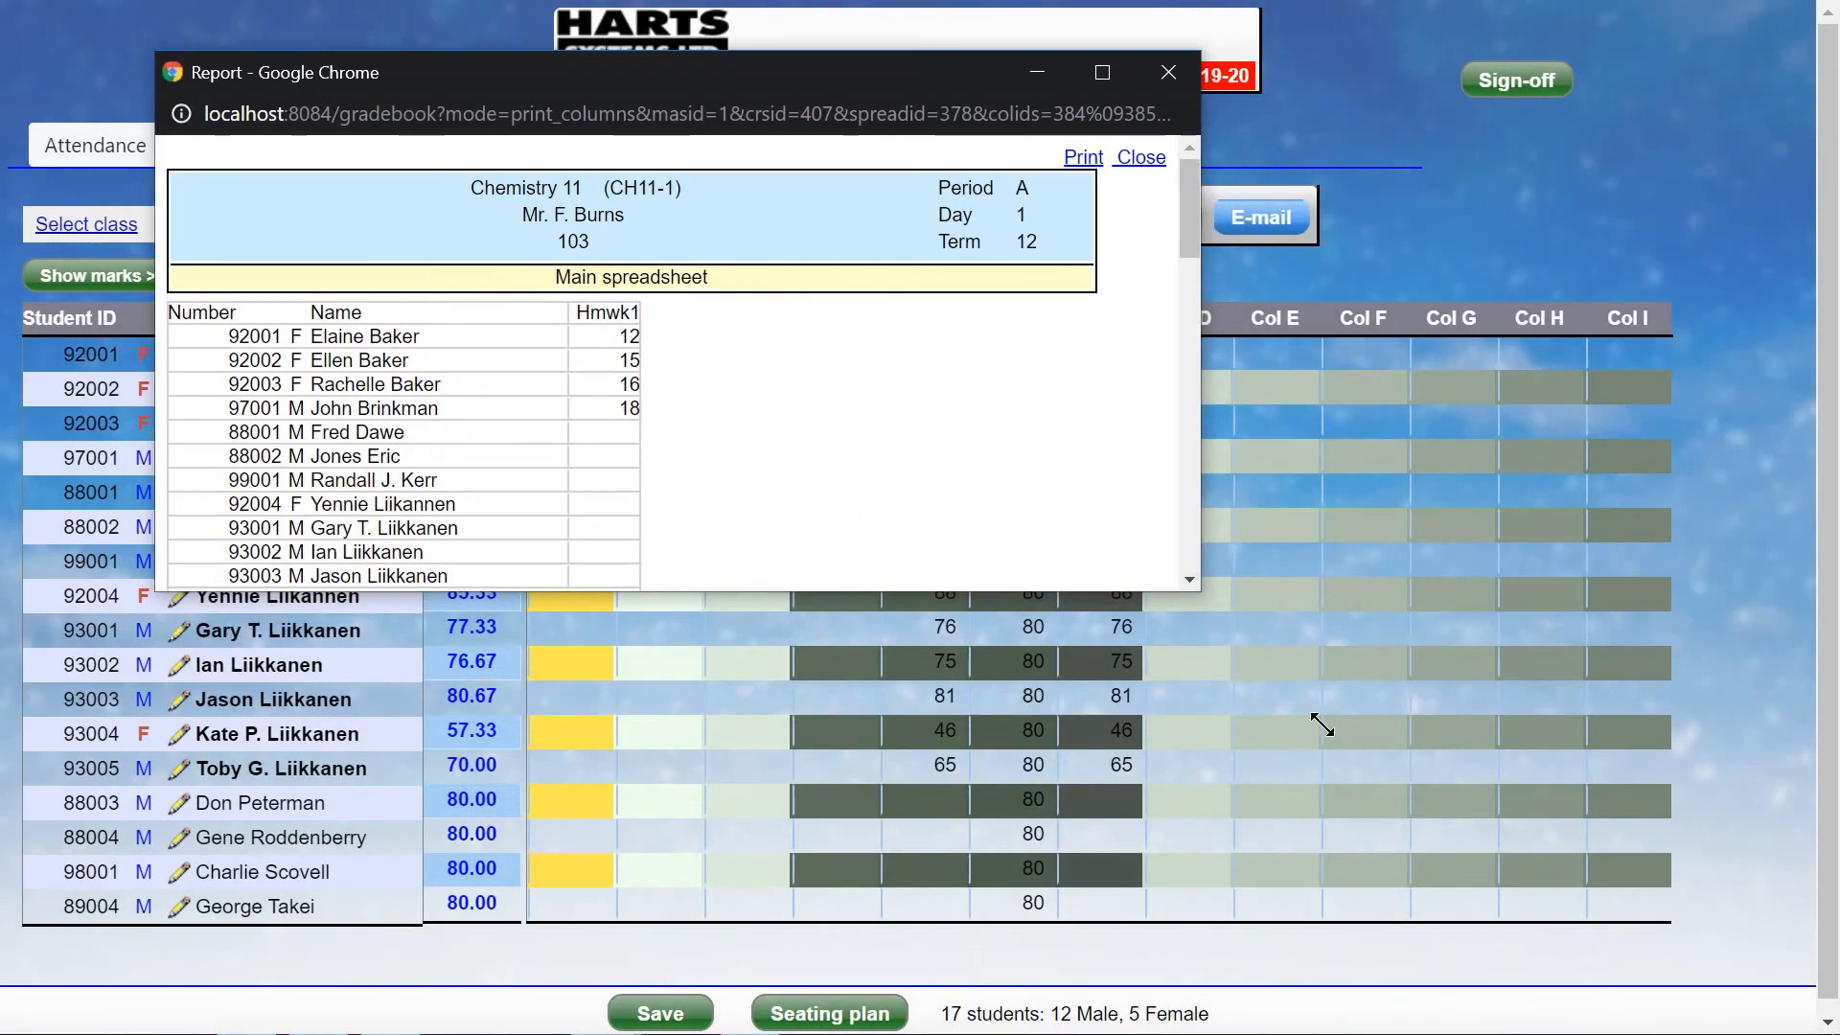
left_click_drag(1322, 725, 1506, 961)
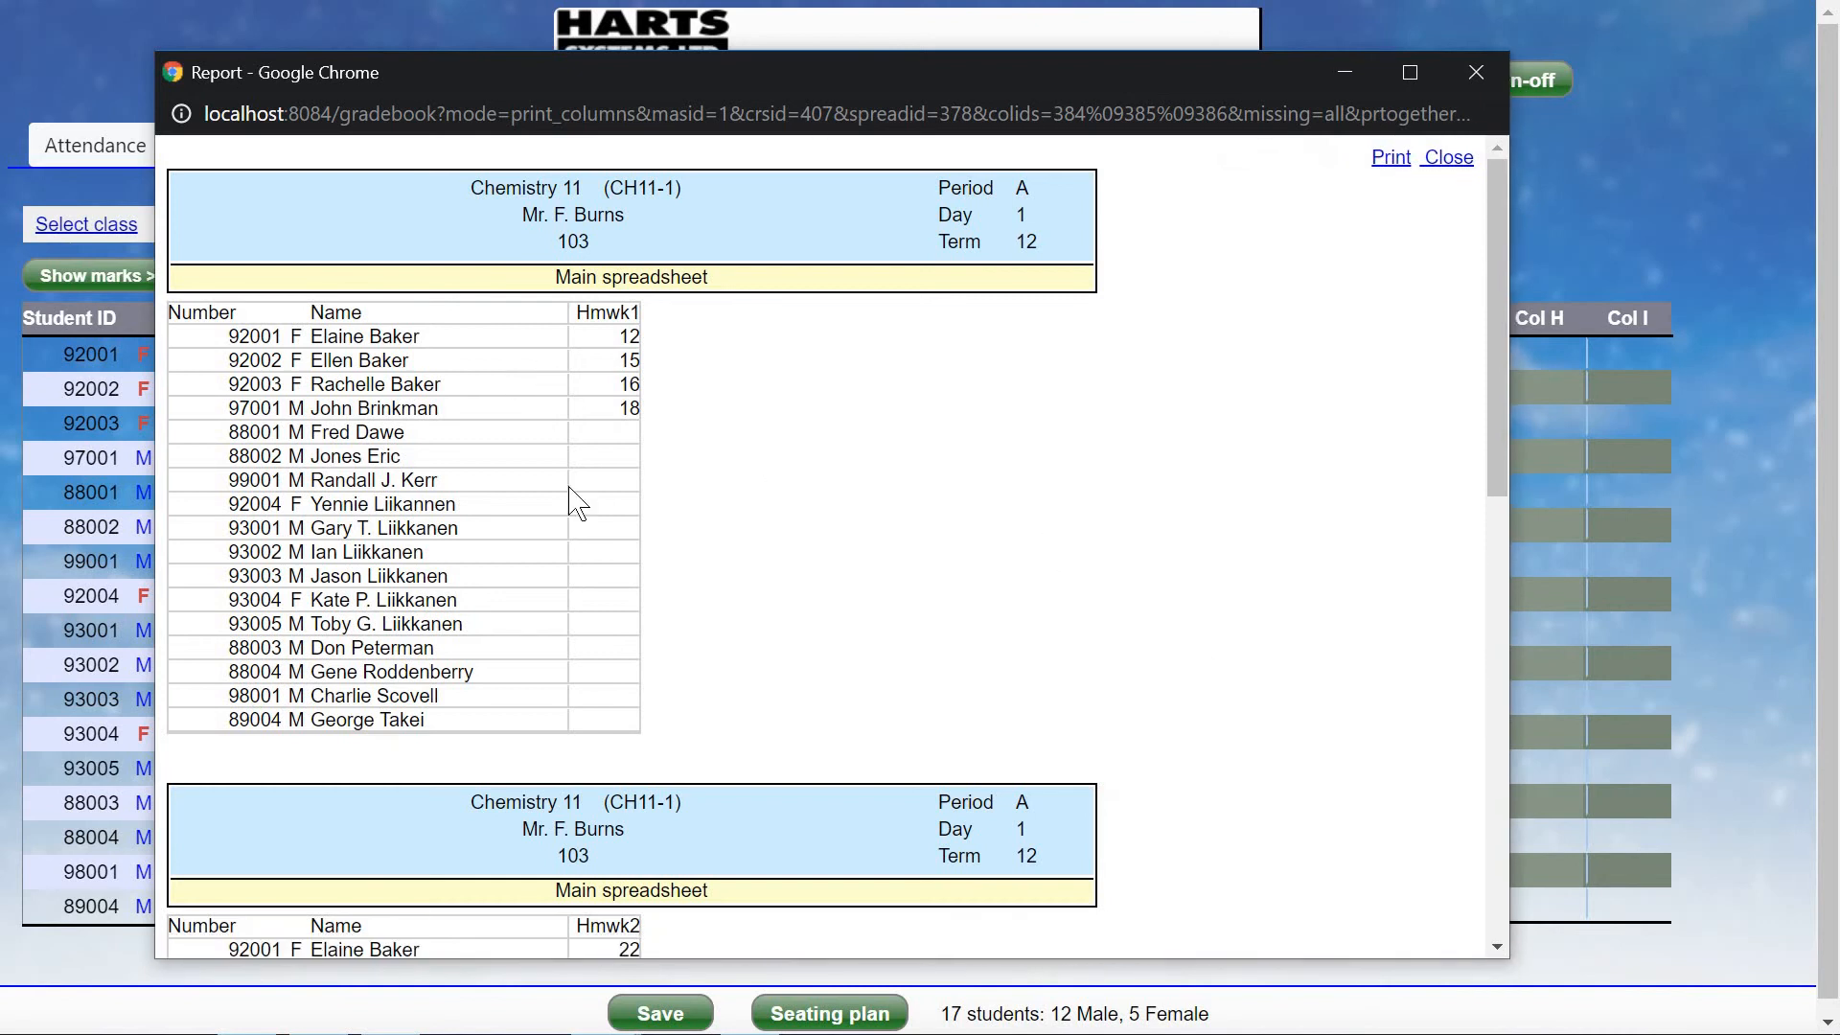
scroll(1178, 446, "down", 5)
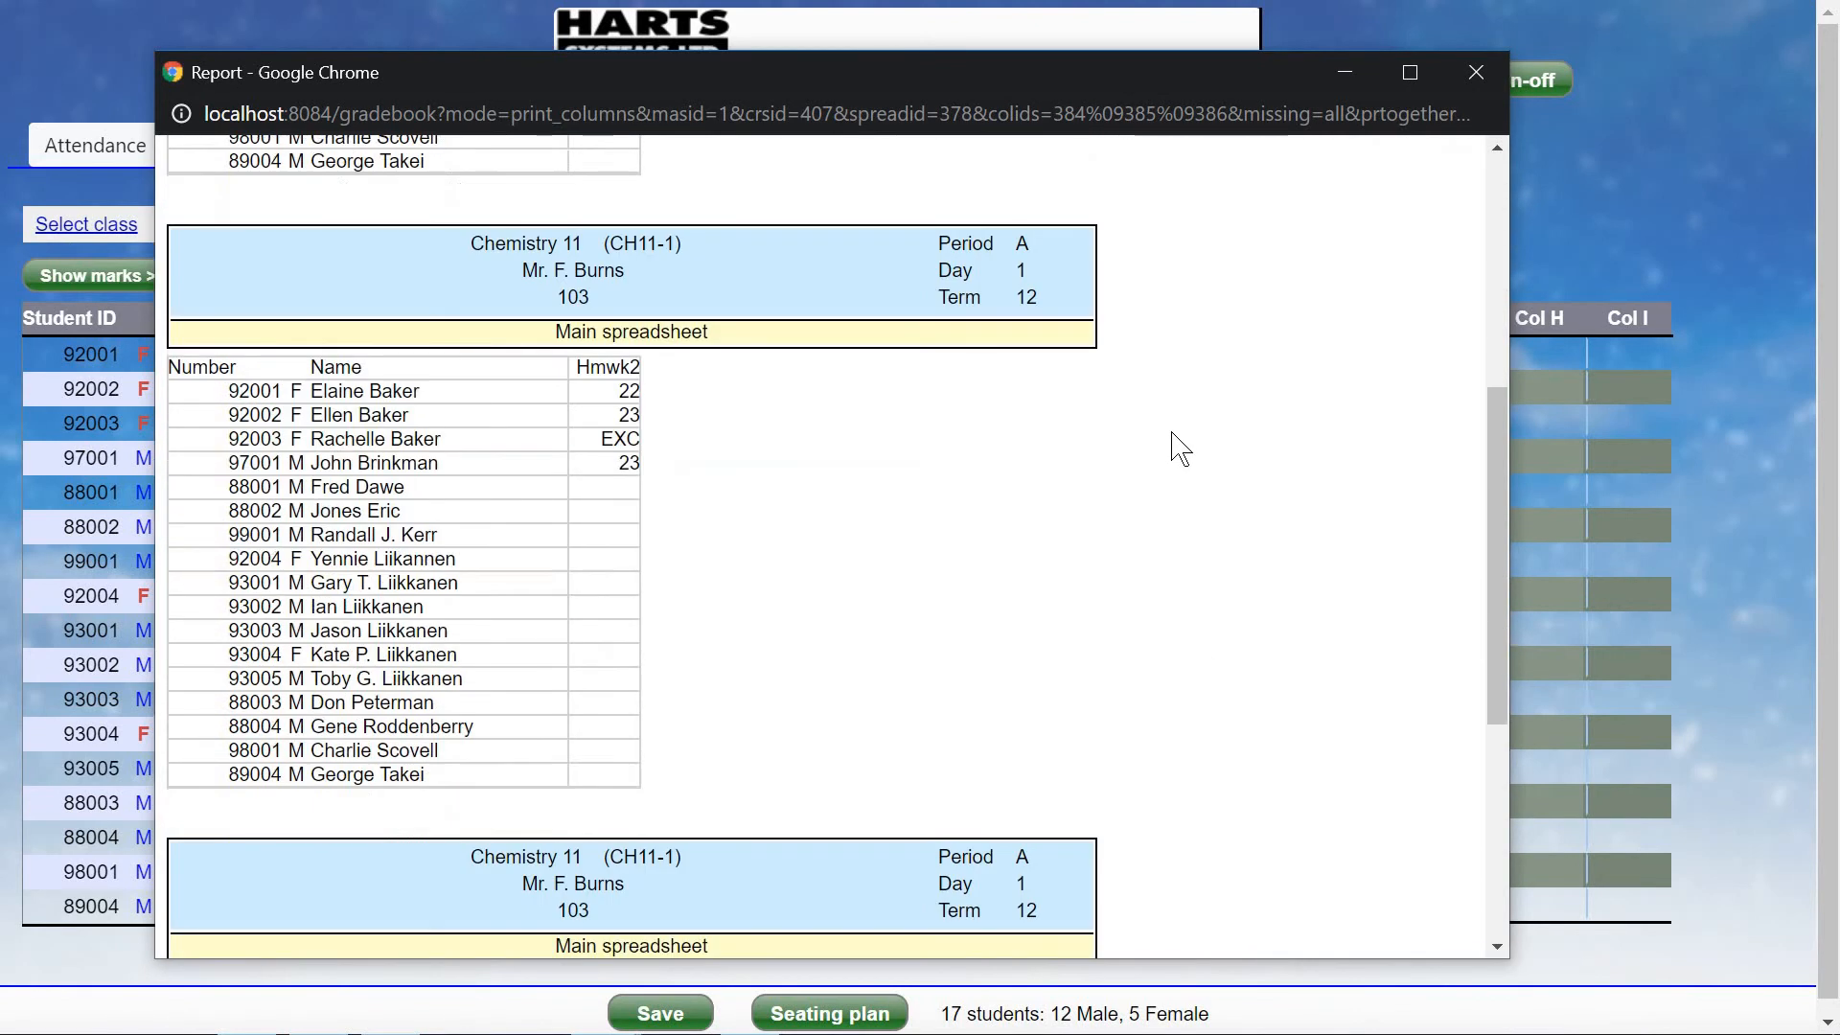
scroll(1180, 446, "down", 5)
scroll(1196, 450, "up", 10)
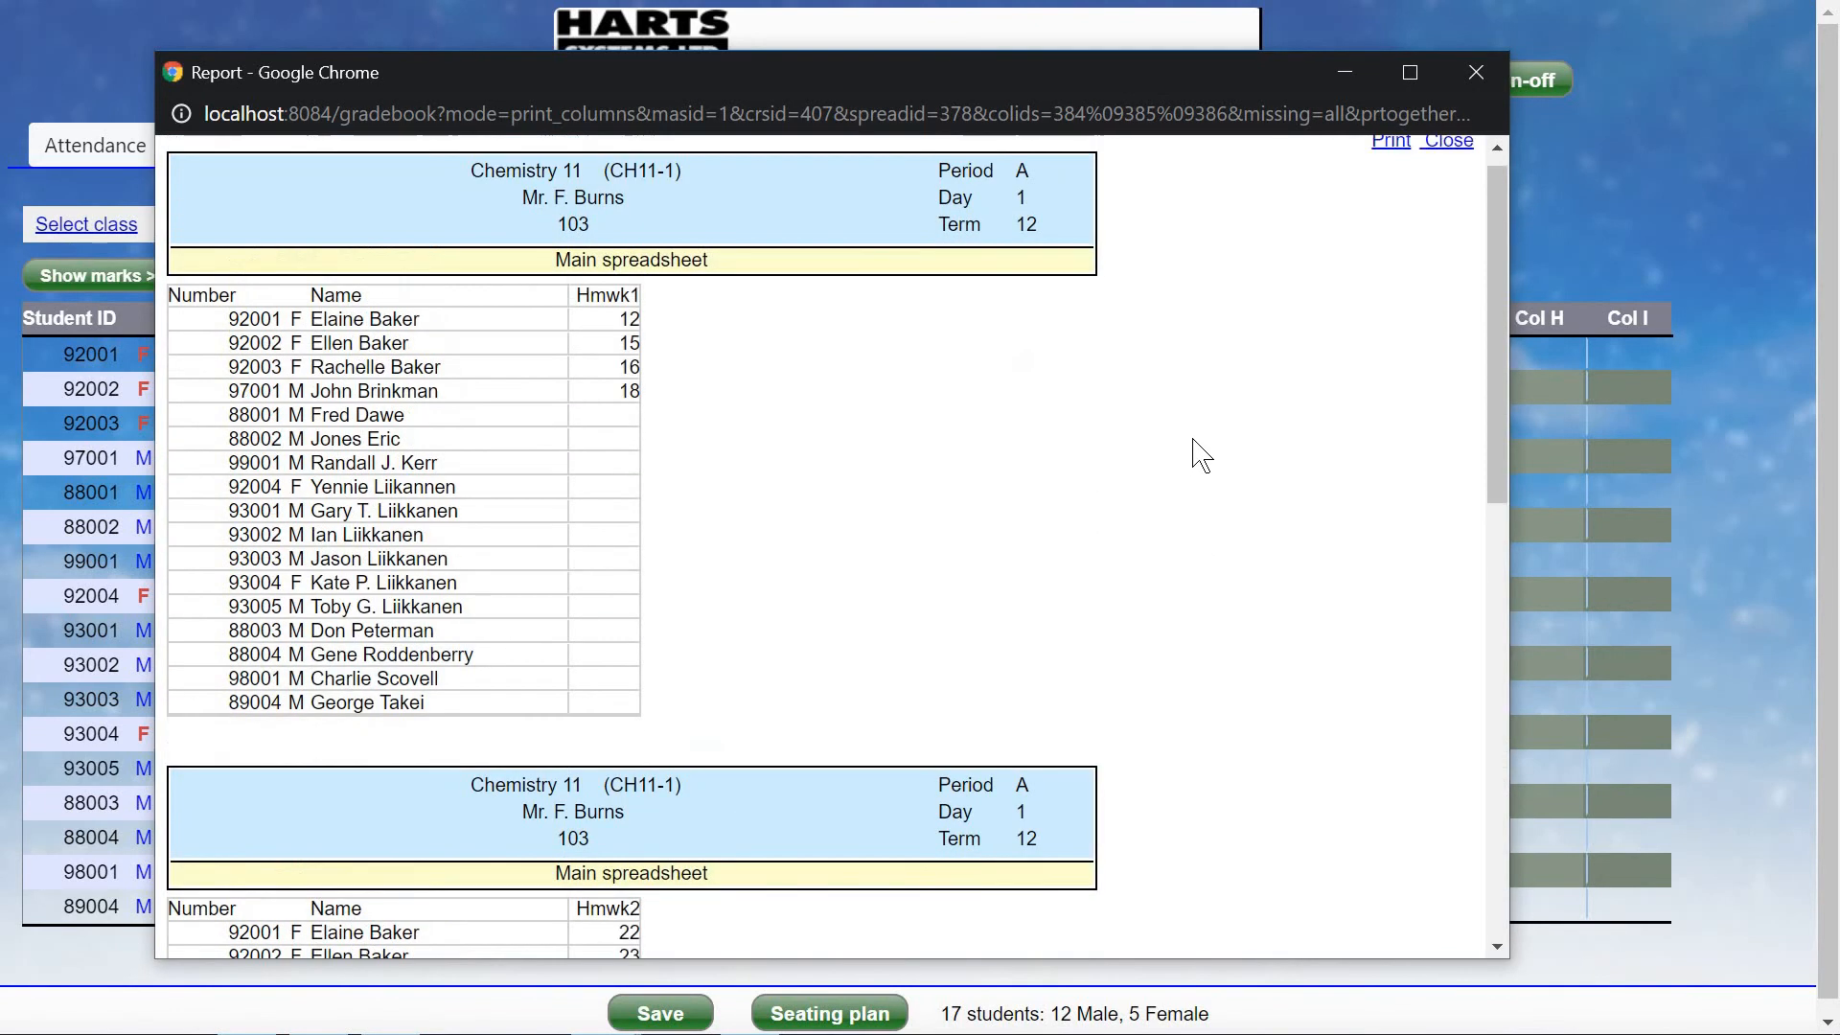
left_click(1449, 159)
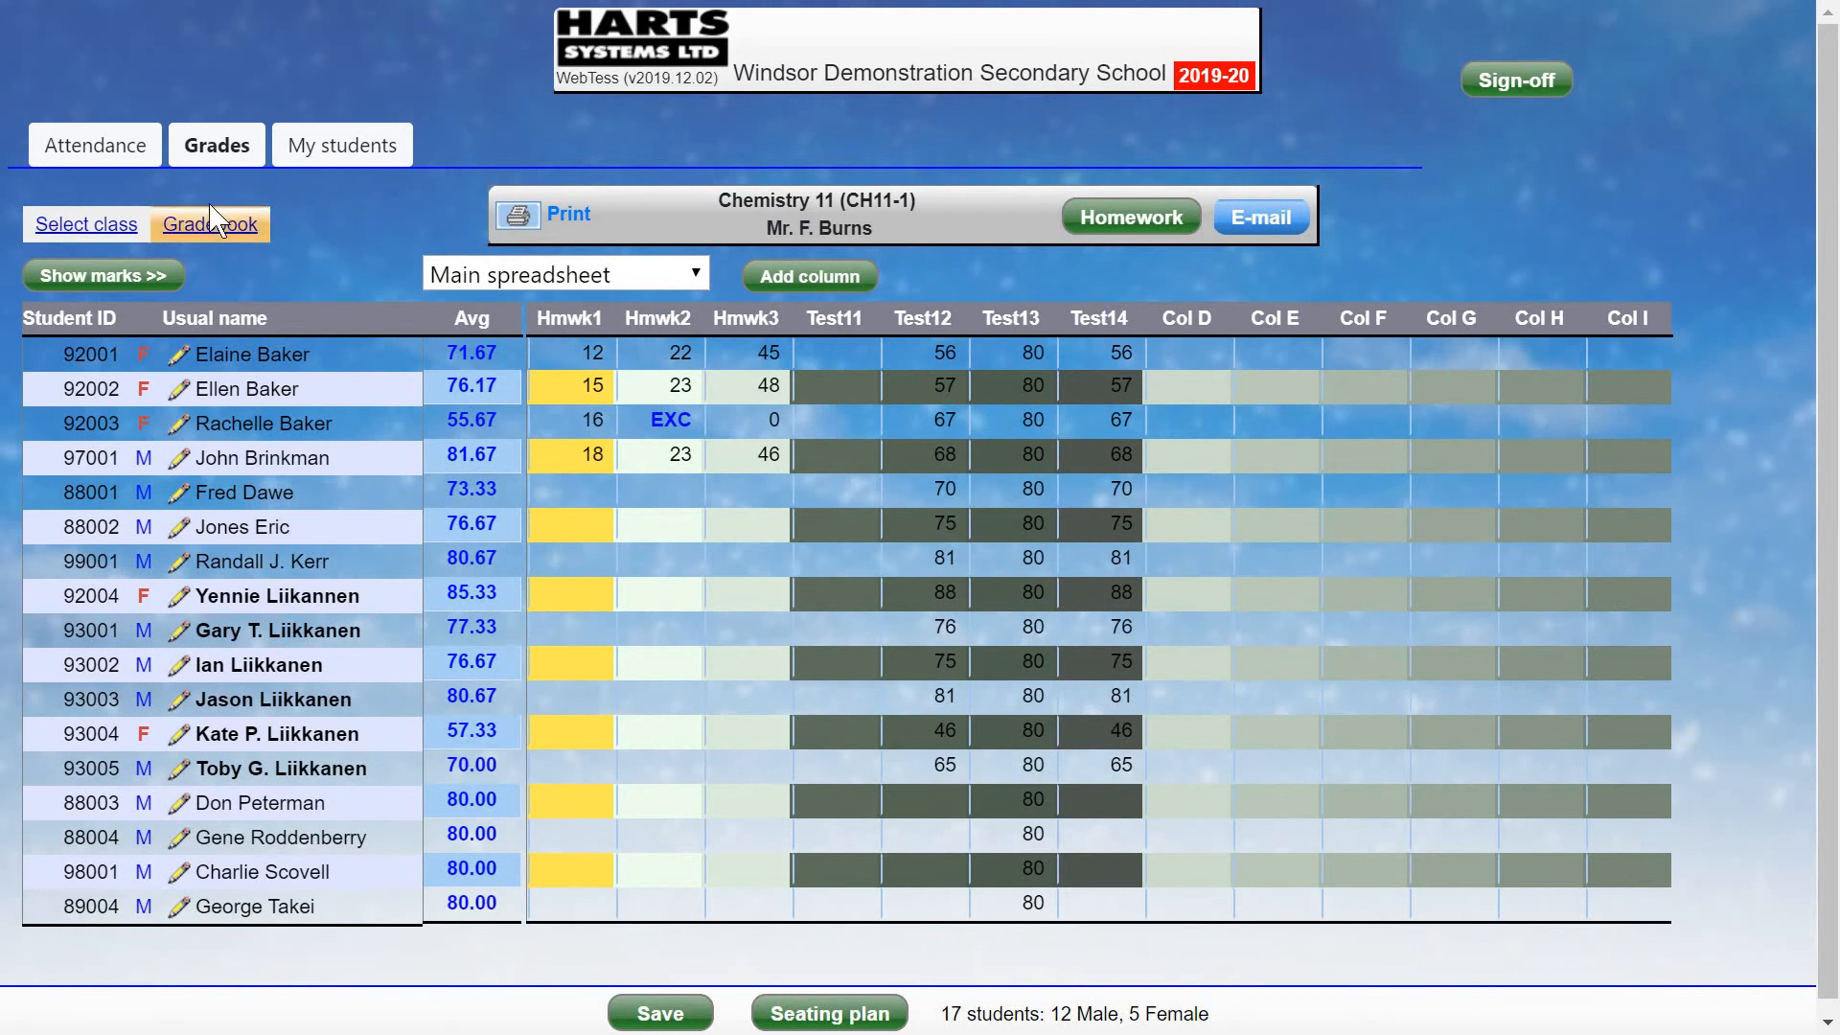
Generate a by-class missing-data report for Hmwk1 and Hmwk2.
left_click(212, 227)
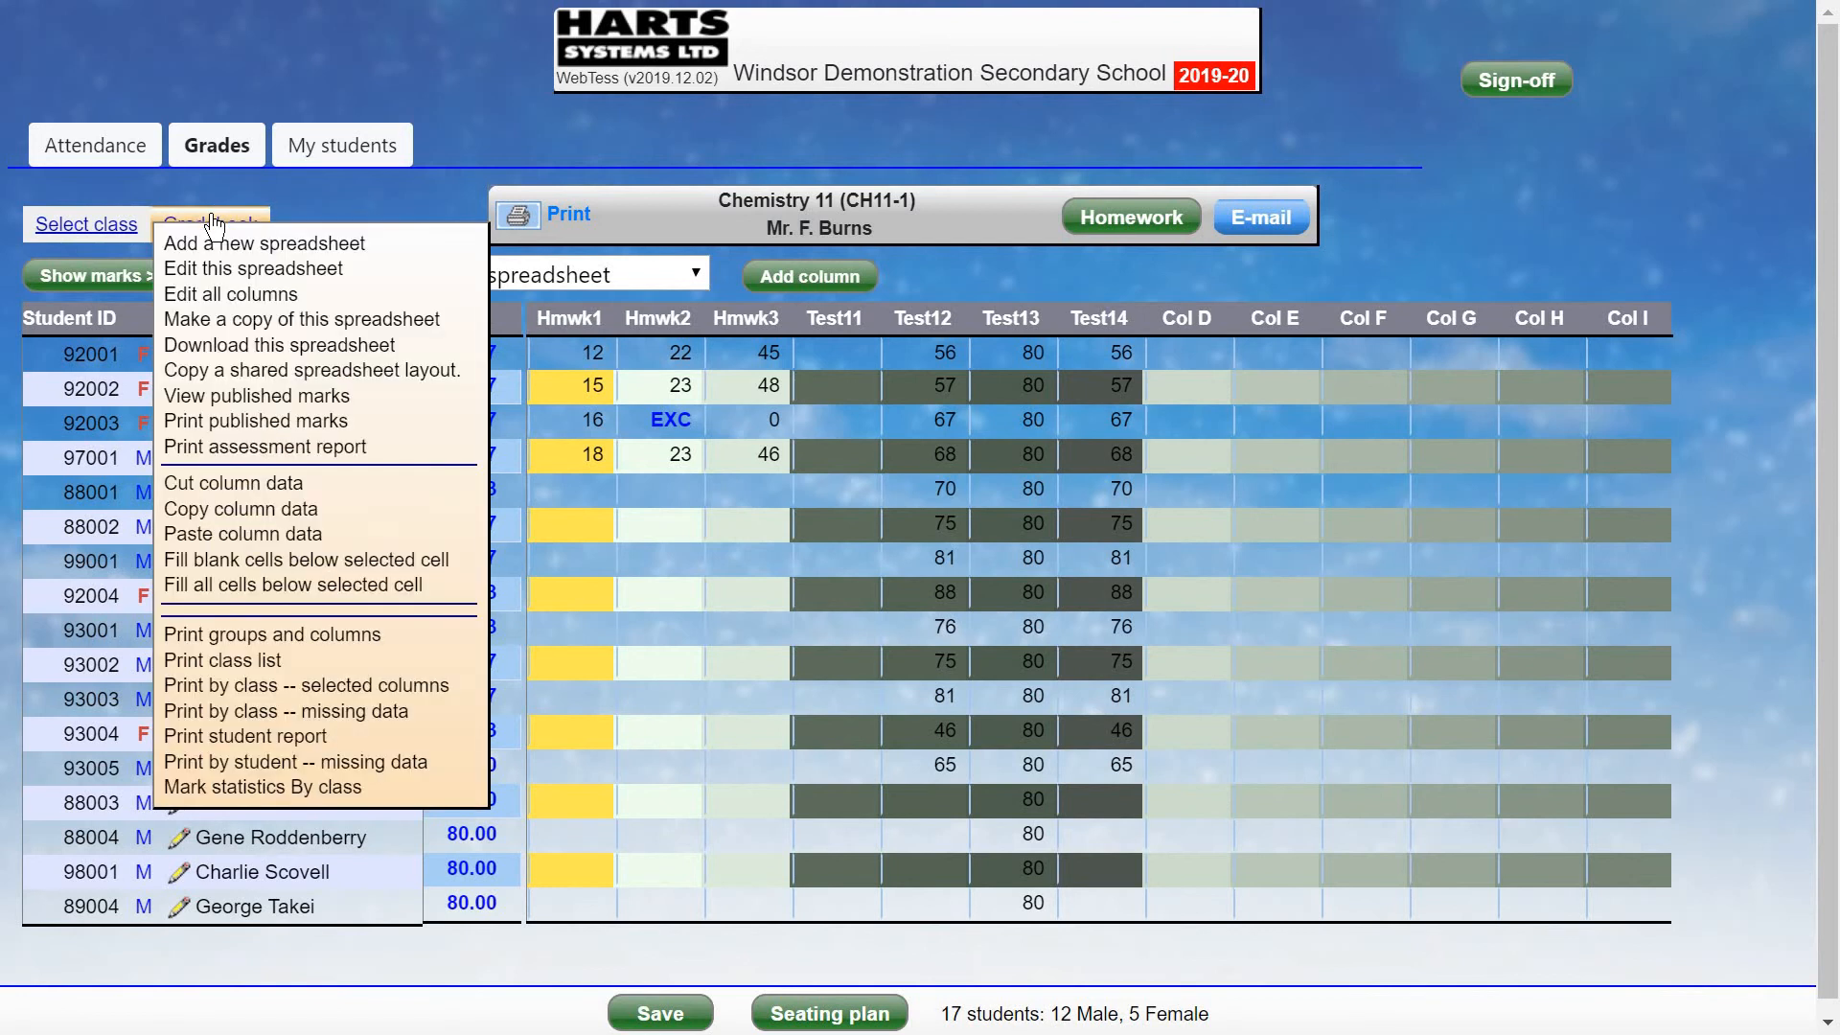
left_click(330, 717)
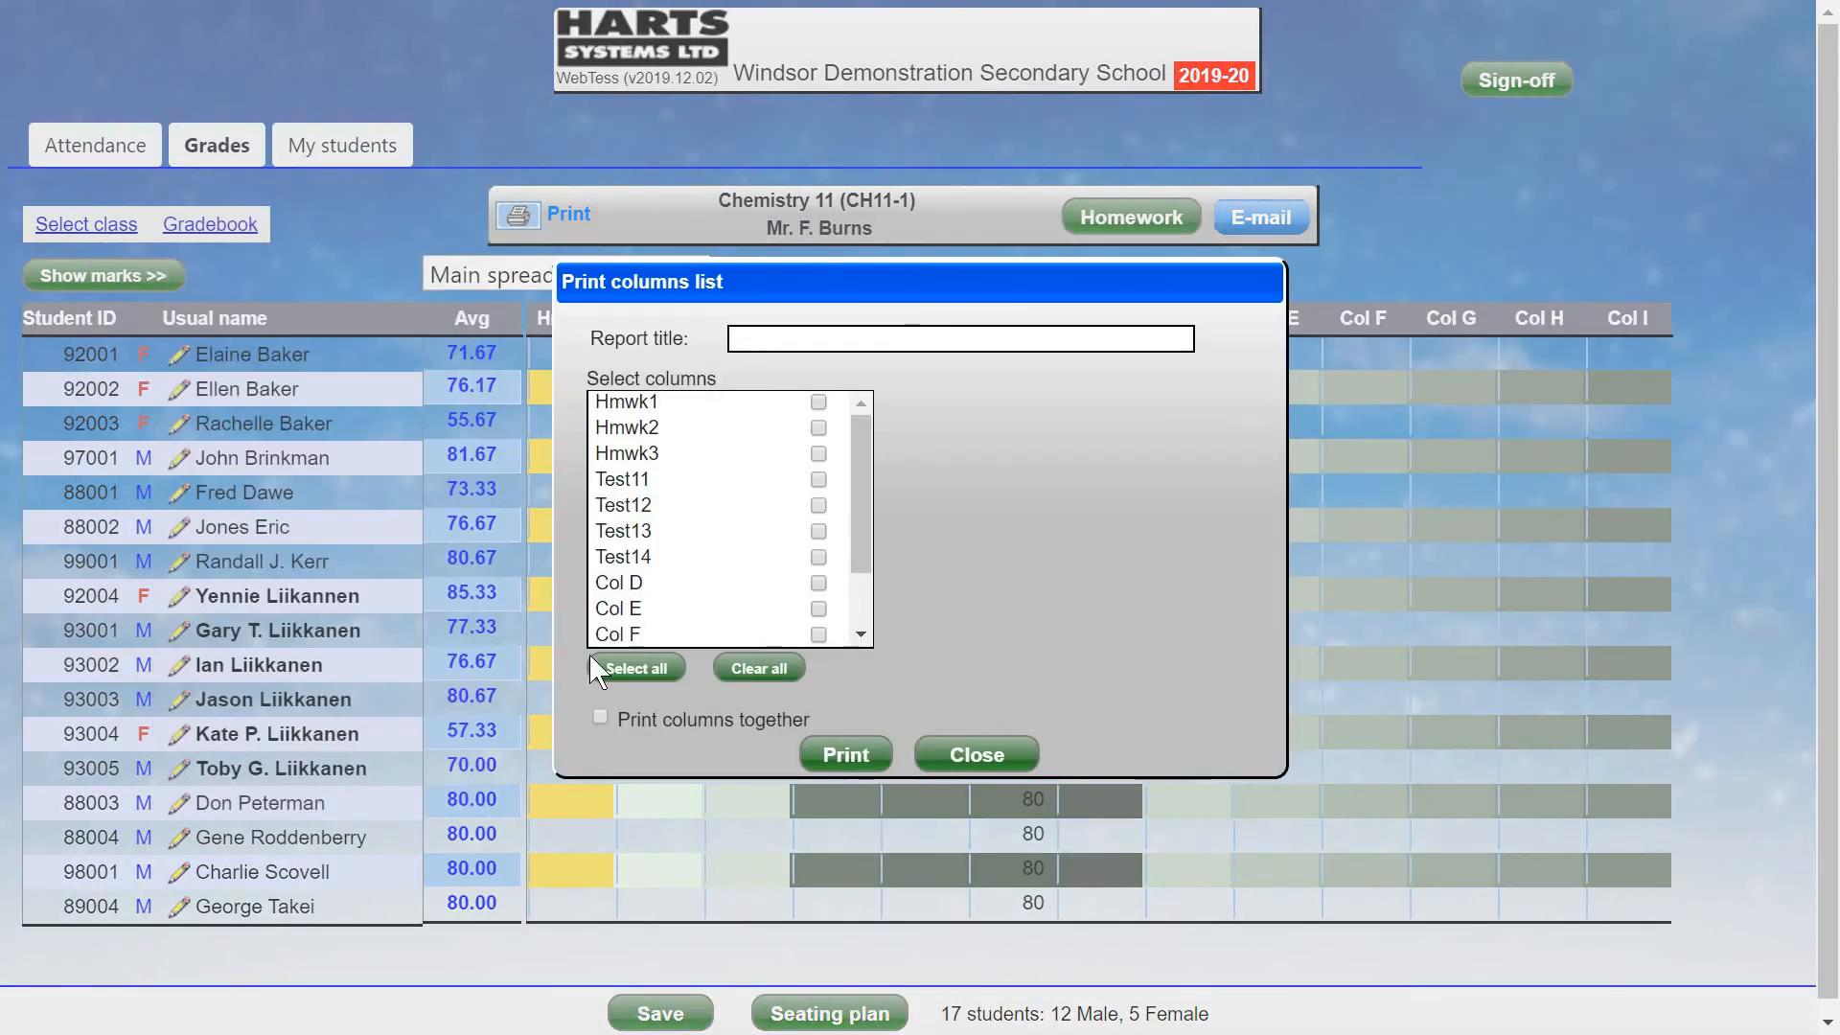
left_click(818, 402)
left_click(818, 427)
left_click(845, 754)
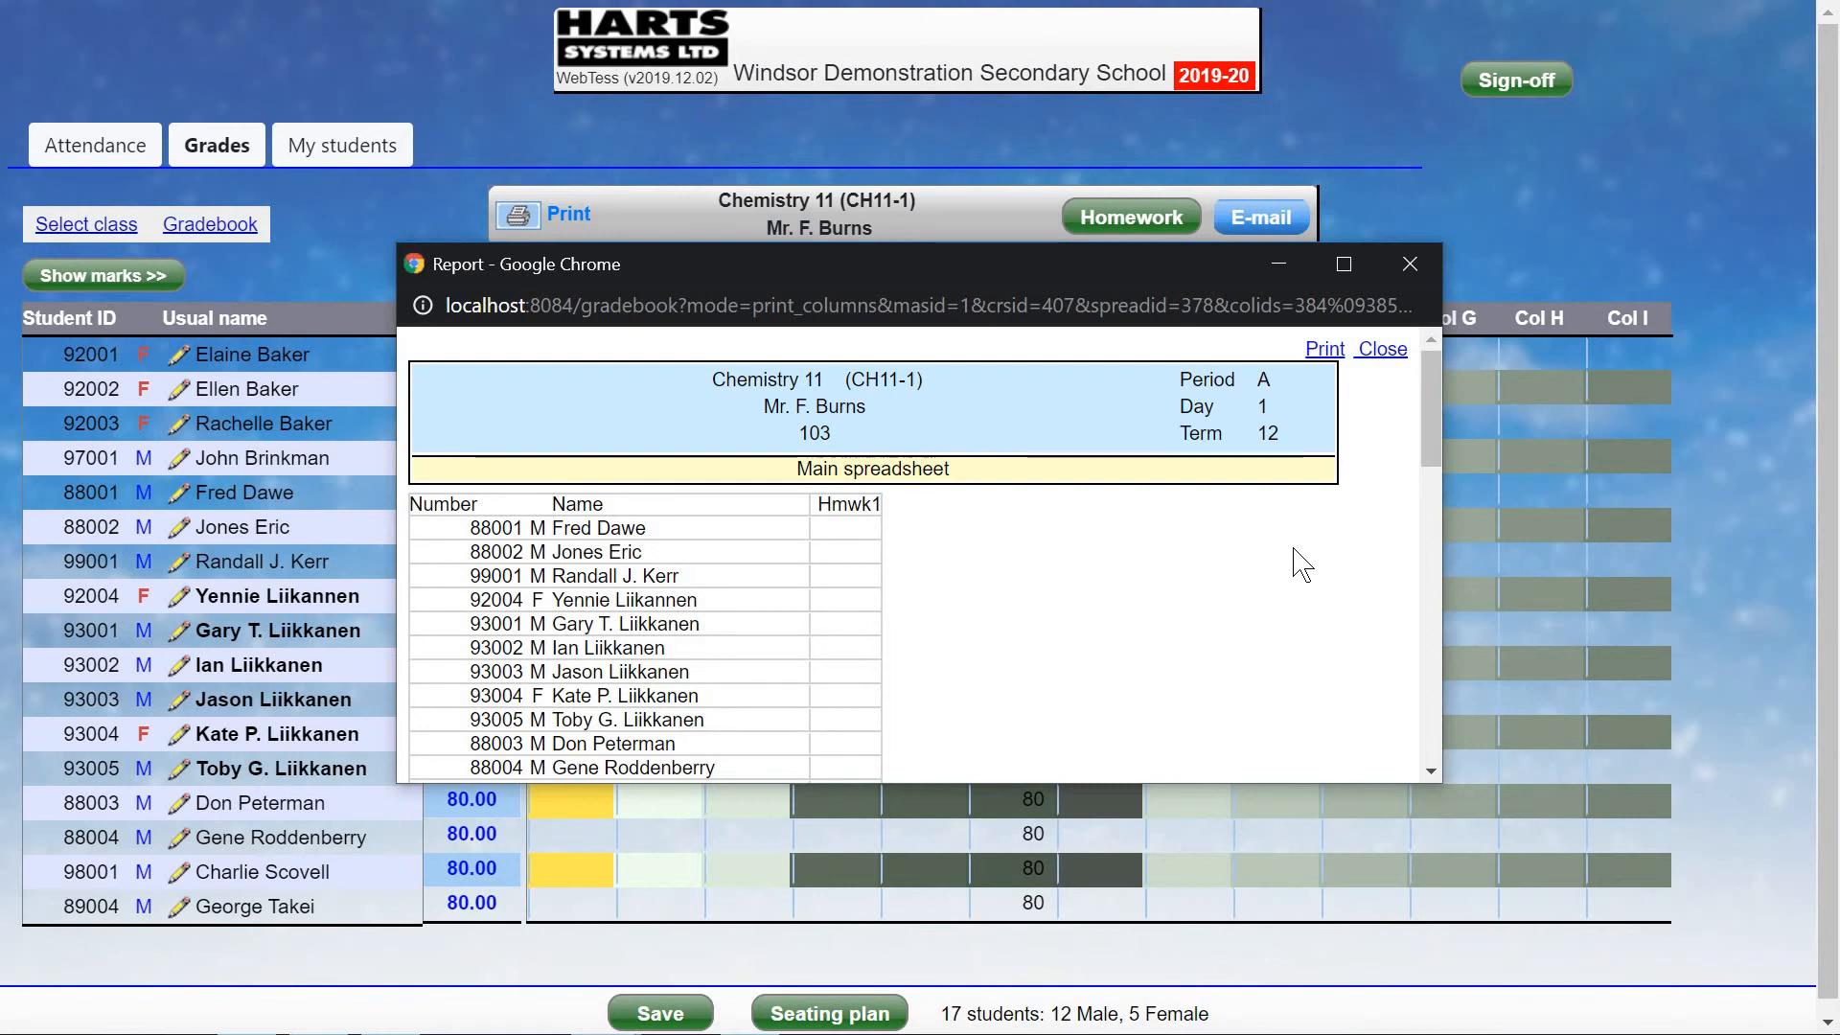
Scroll through the missing-data report and close it.
scroll(1301, 573, "down", 1)
scroll(1301, 573, "down", 5)
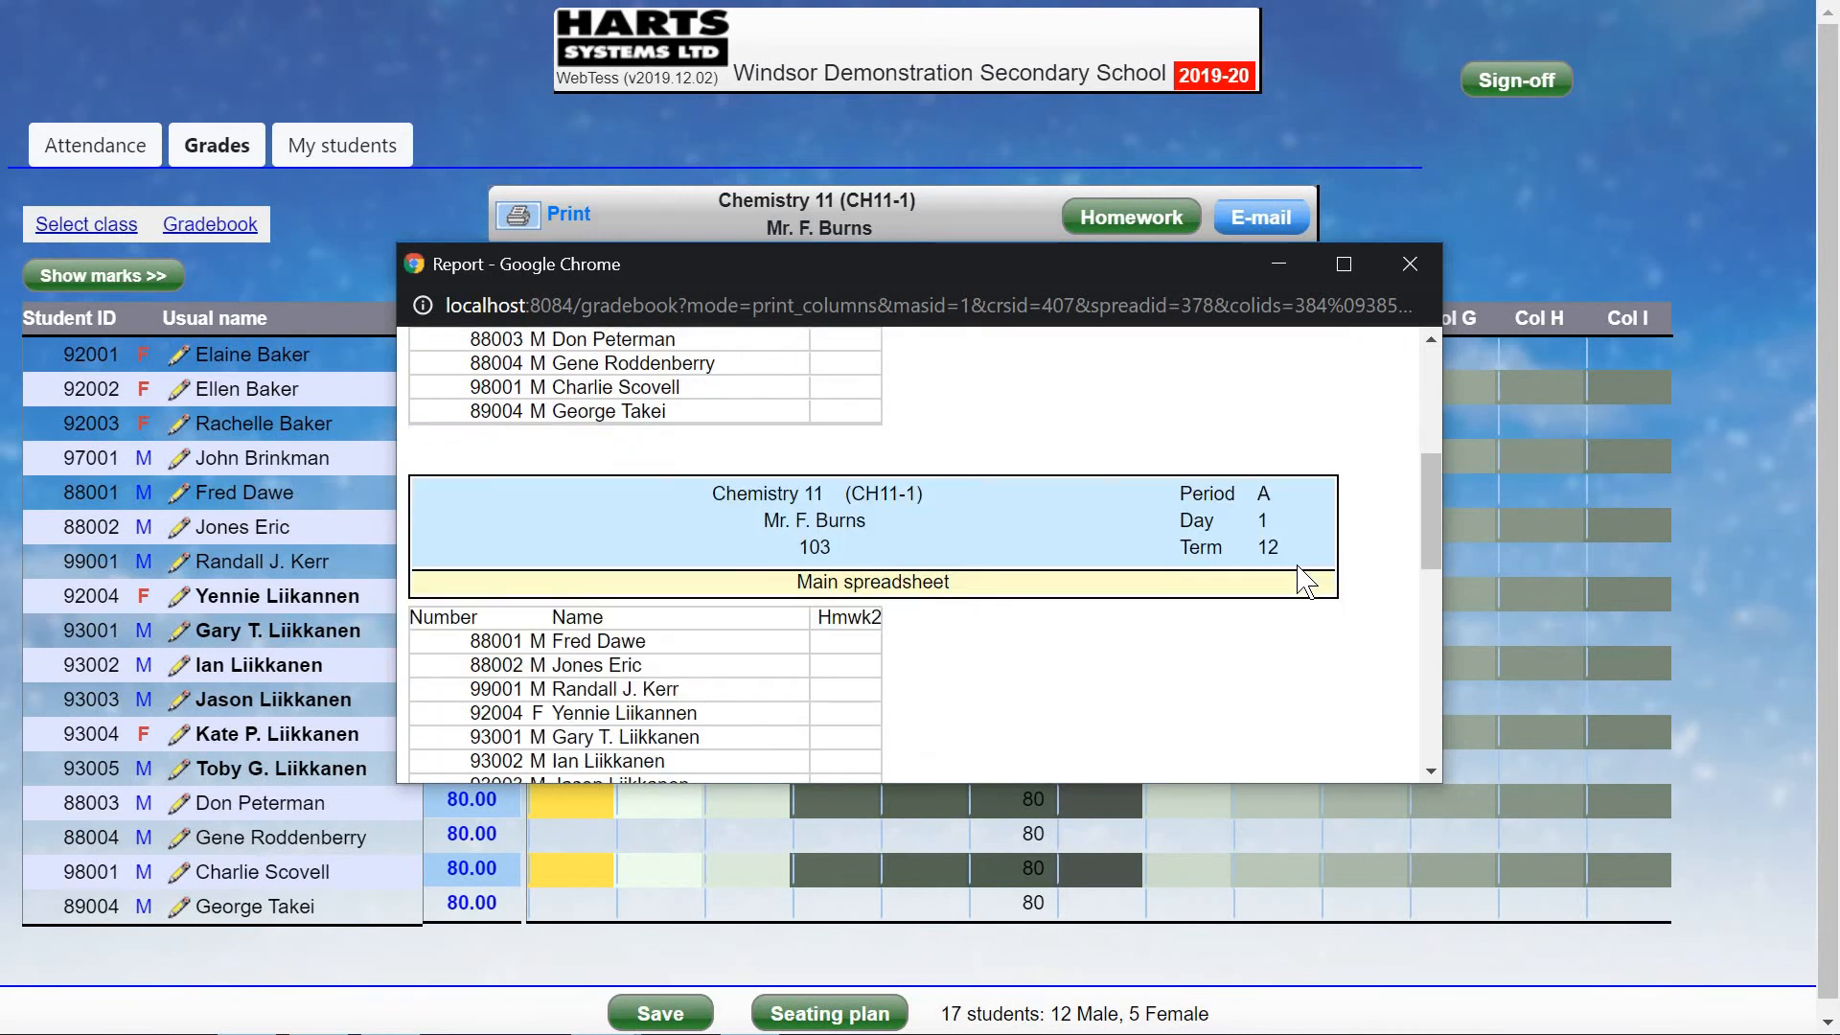
scroll(1301, 579, "down", 5)
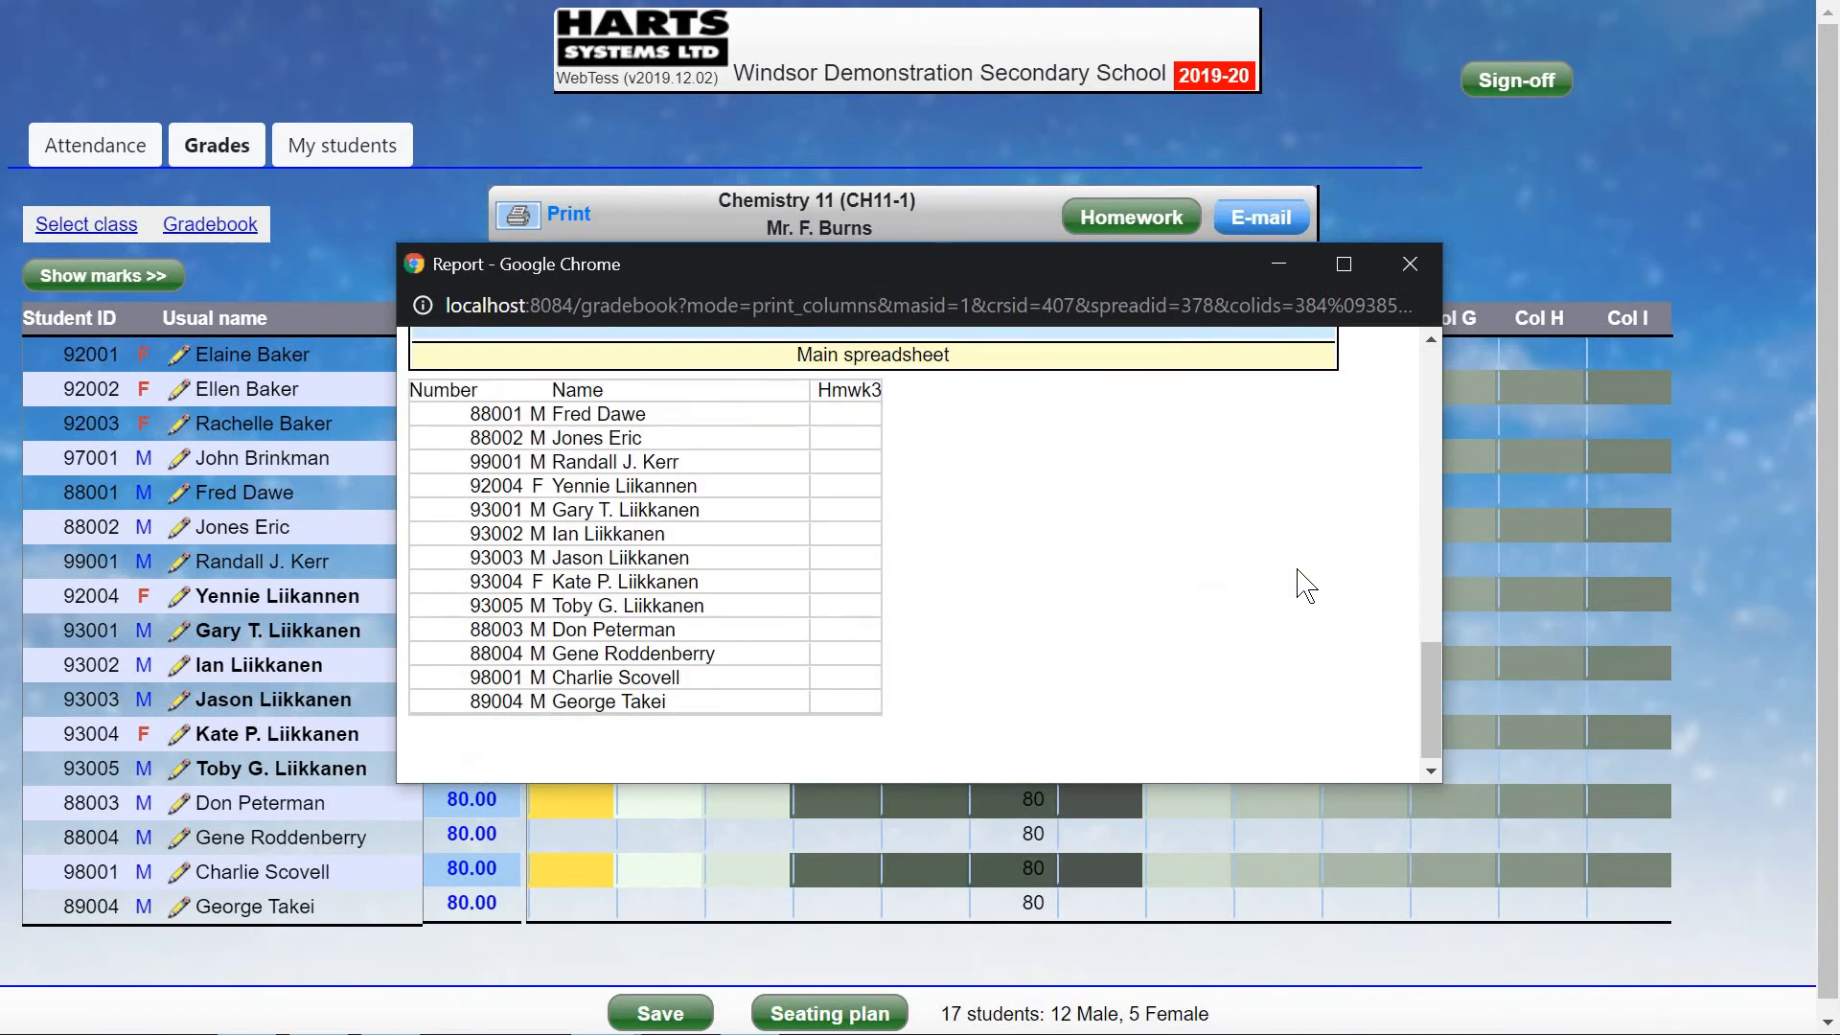
scroll(1303, 585, "down", 1)
scroll(1305, 585, "up", 12)
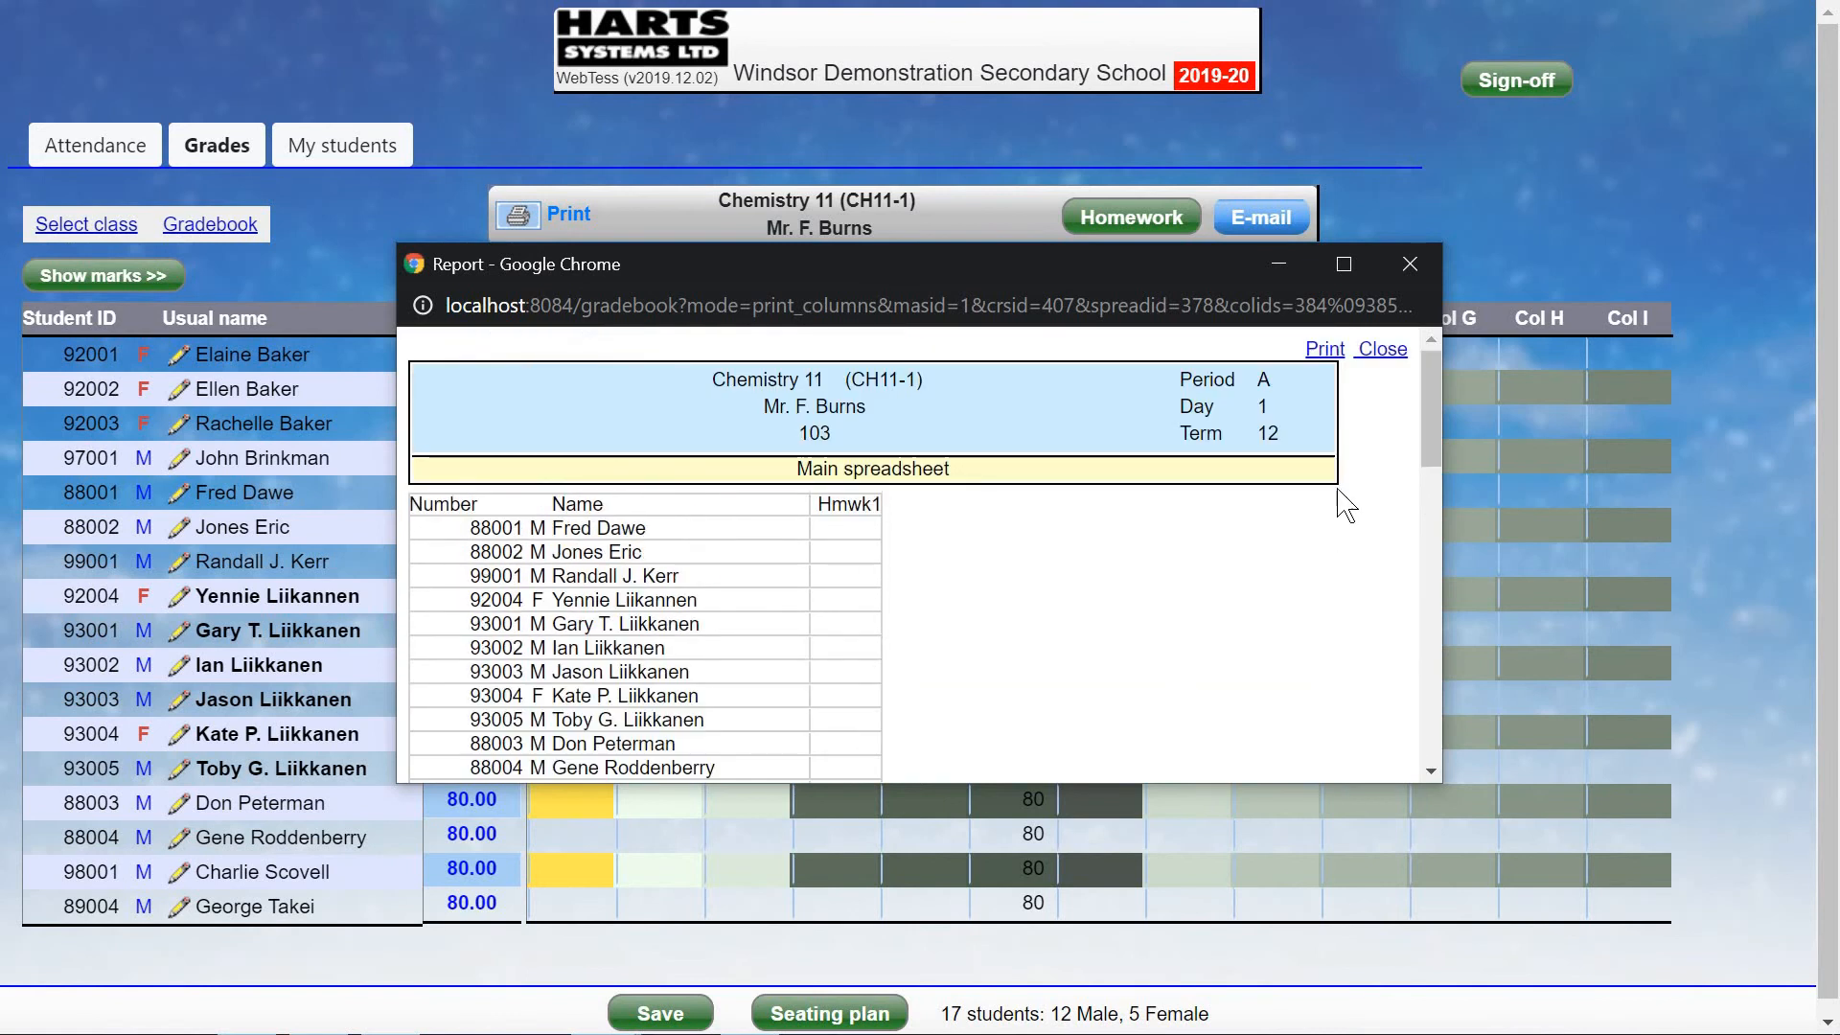
left_click(1384, 352)
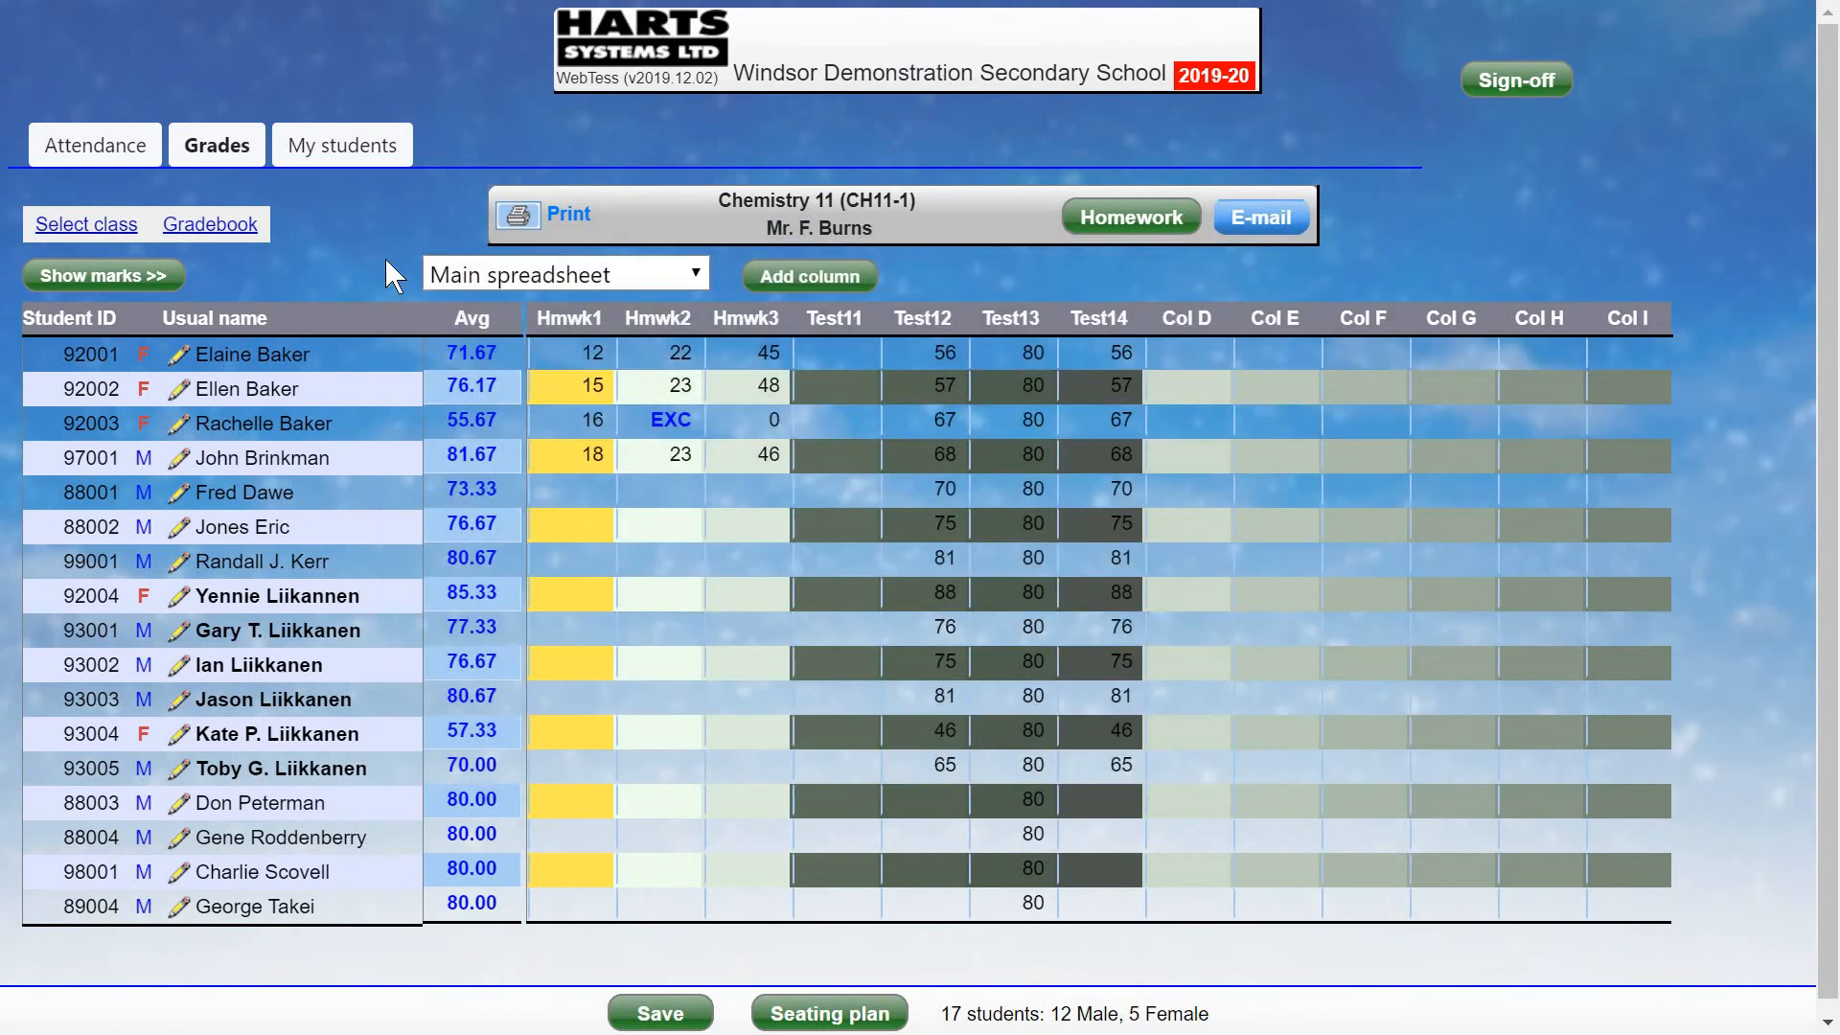
Set up a student report limited to the first three students.
left_click(210, 226)
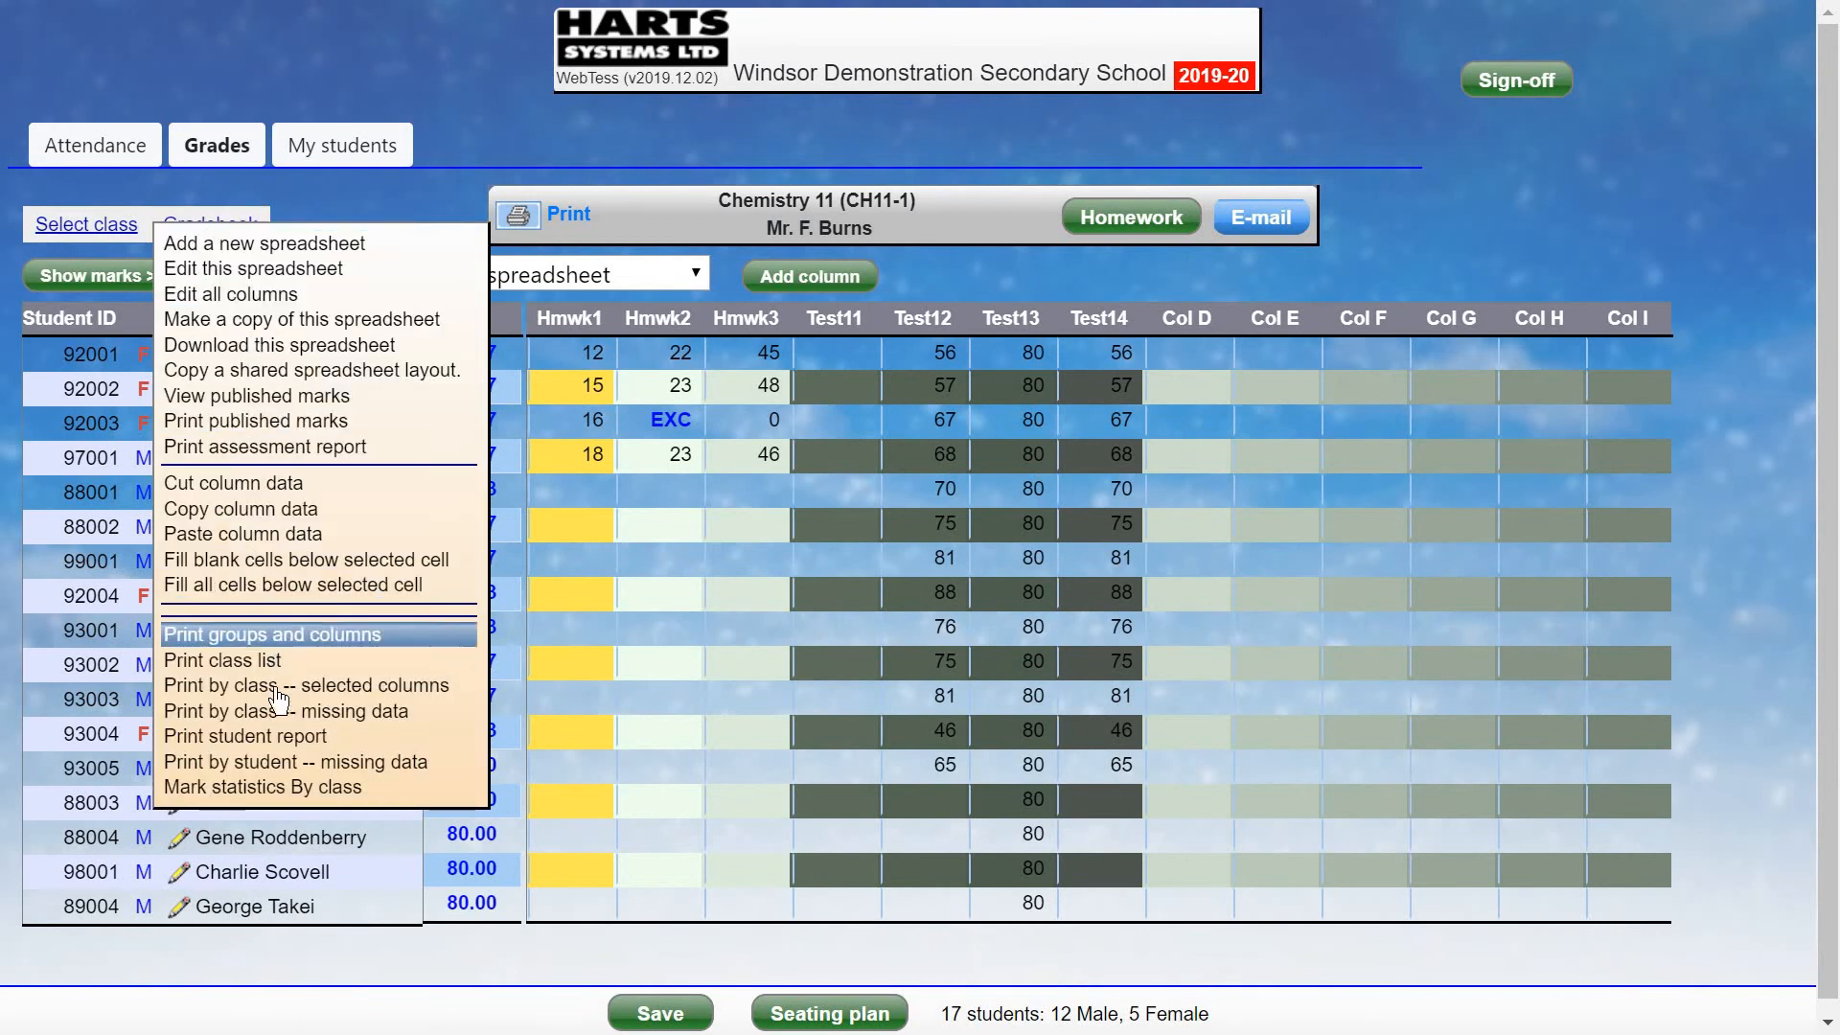
left_click(274, 744)
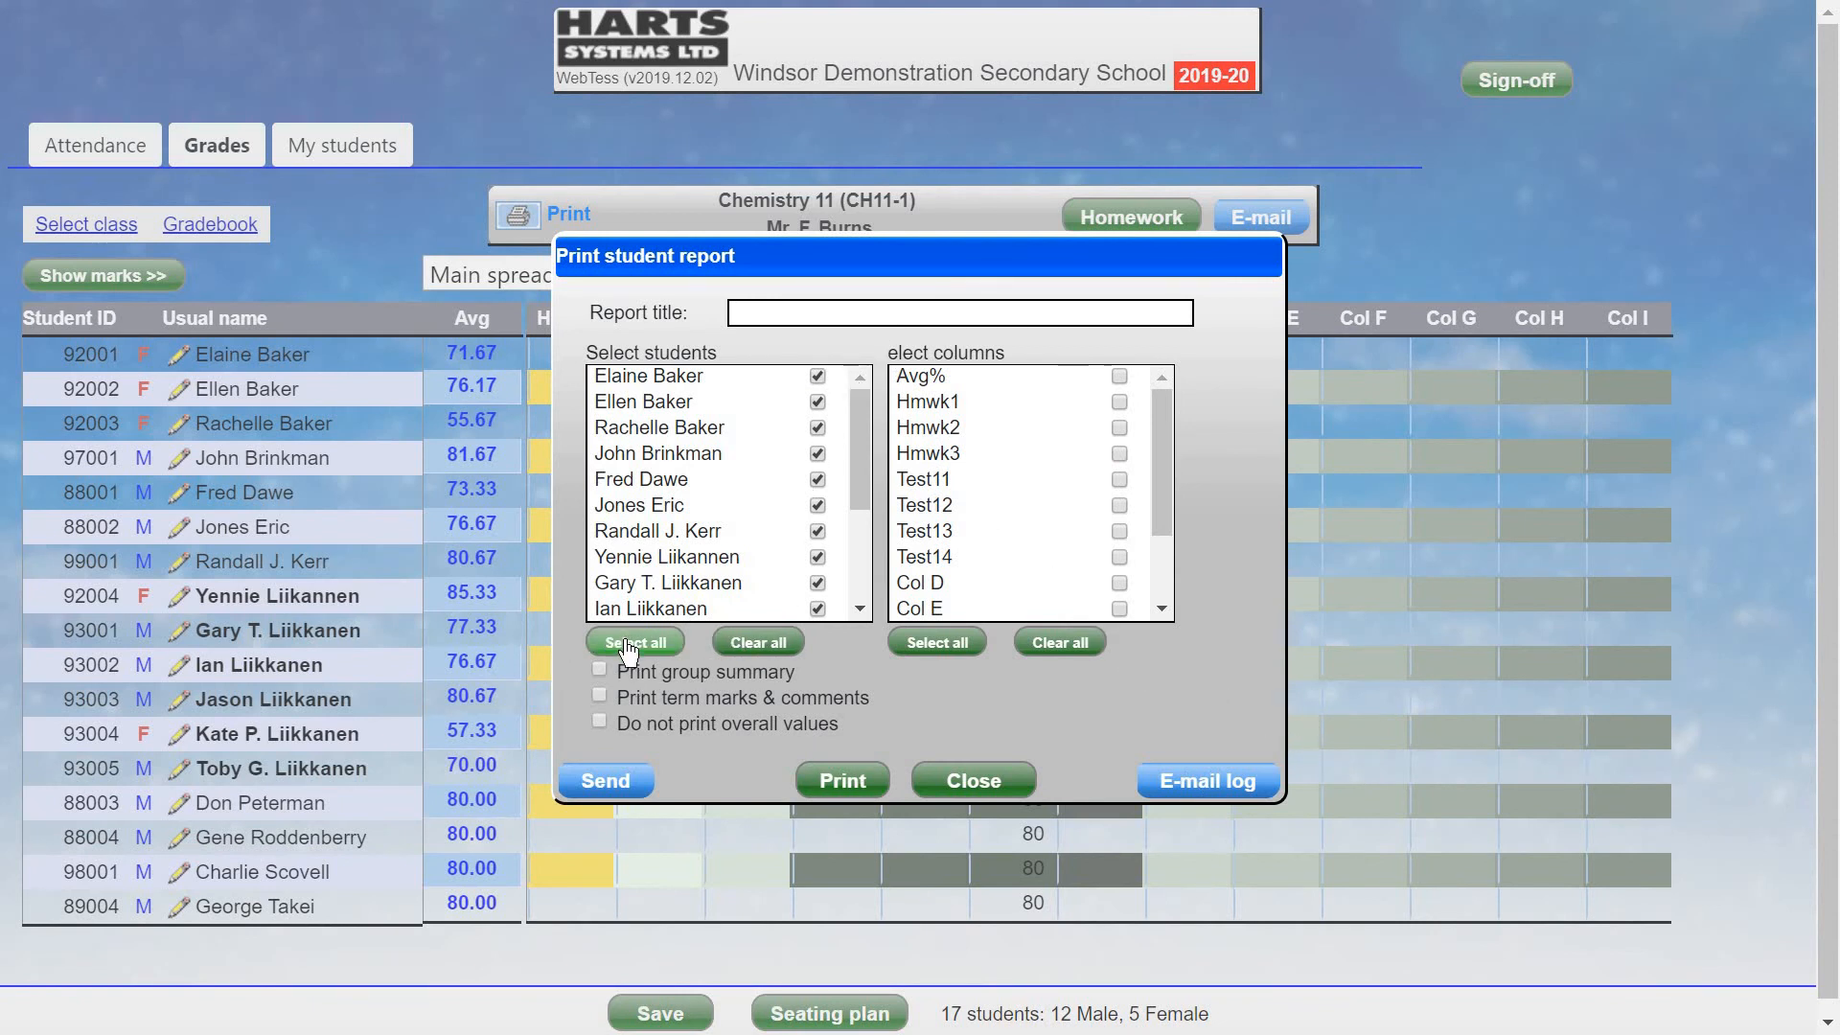
left_click(758, 642)
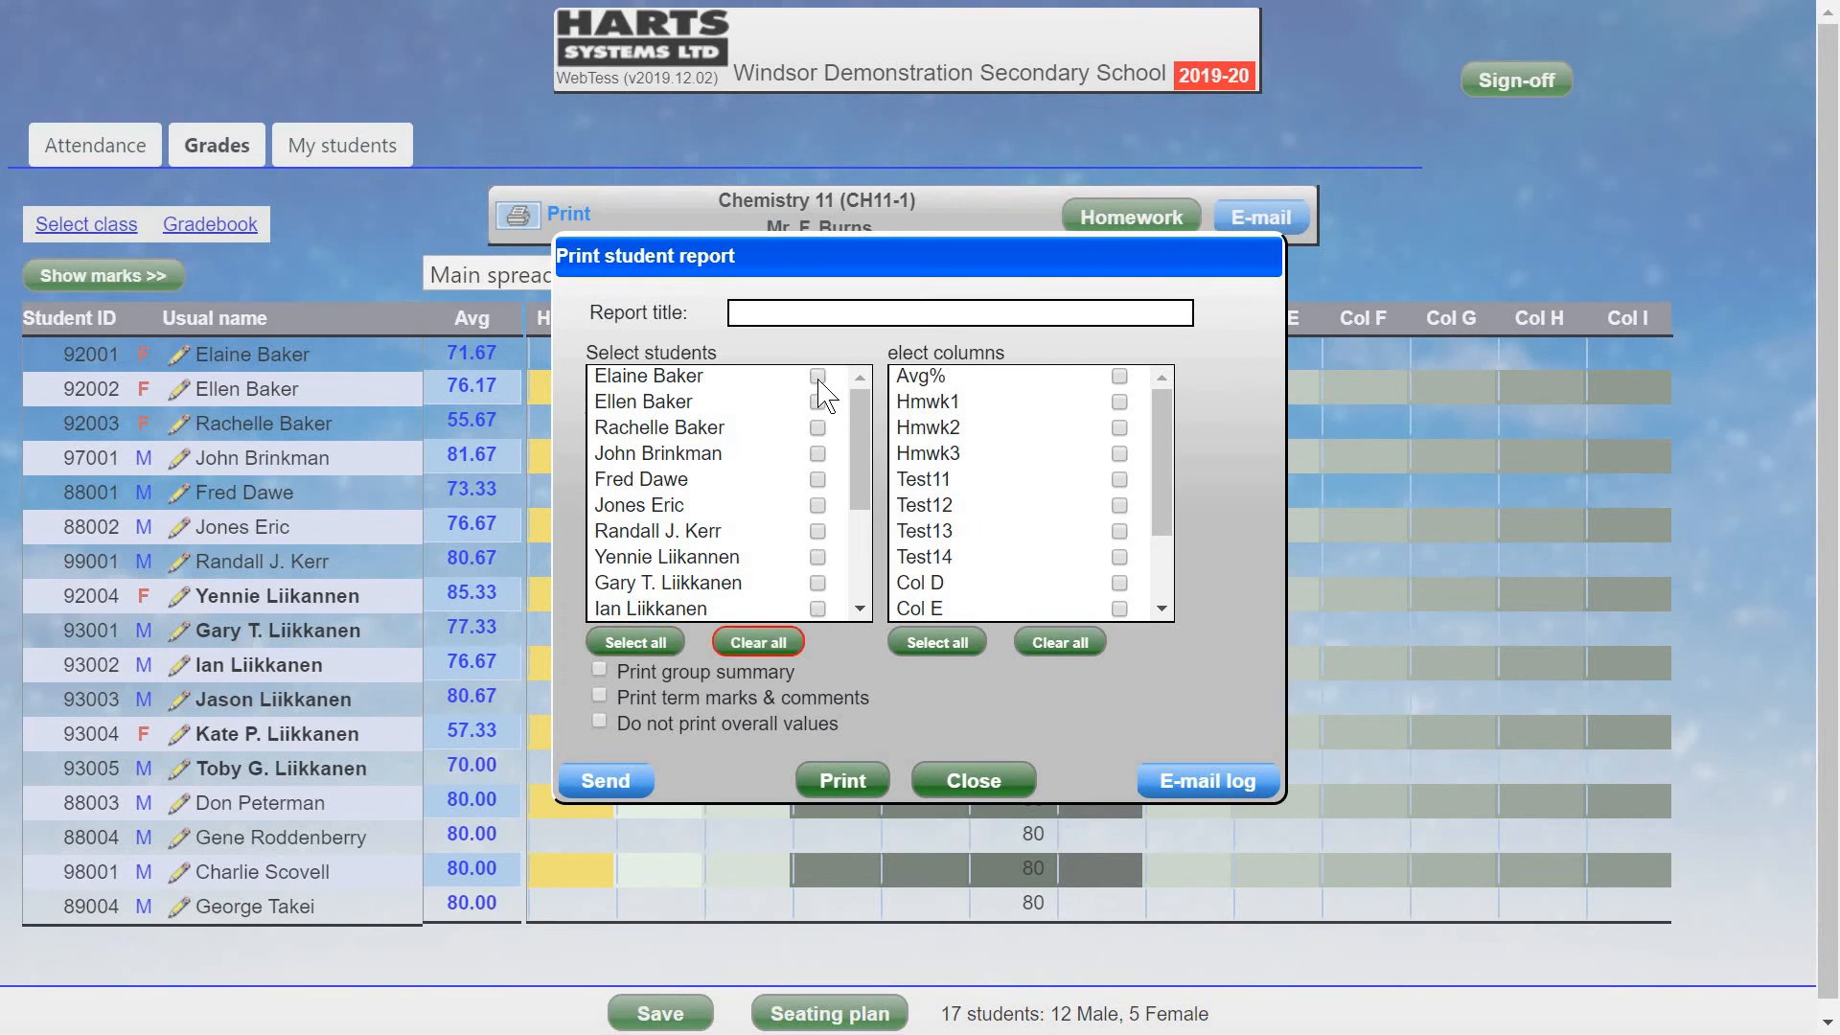
left_click(817, 377)
left_click(817, 404)
left_click(818, 428)
Include Avg%, Hmwk1, Hmwk2, Test11 and Test12 columns and generate the student reports.
left_click(1119, 377)
left_click(1119, 402)
left_click(1119, 428)
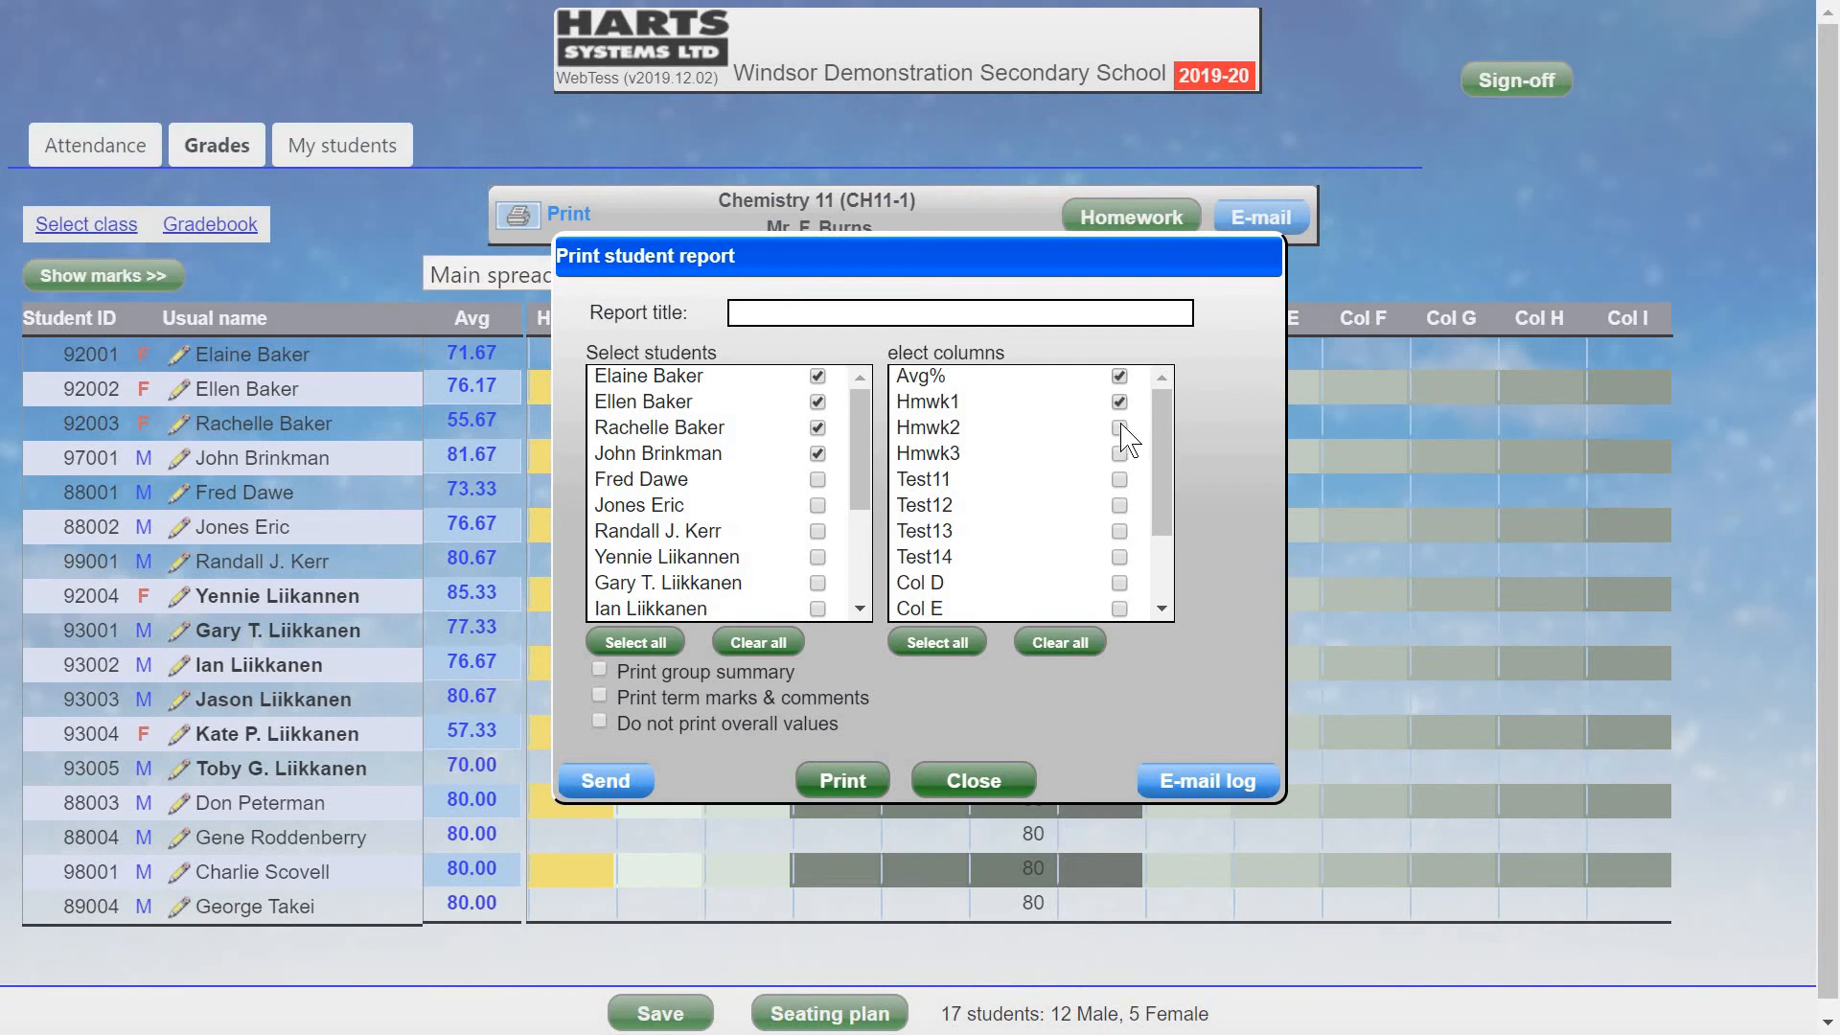
left_click(1119, 479)
left_click(1119, 505)
left_click(831, 776)
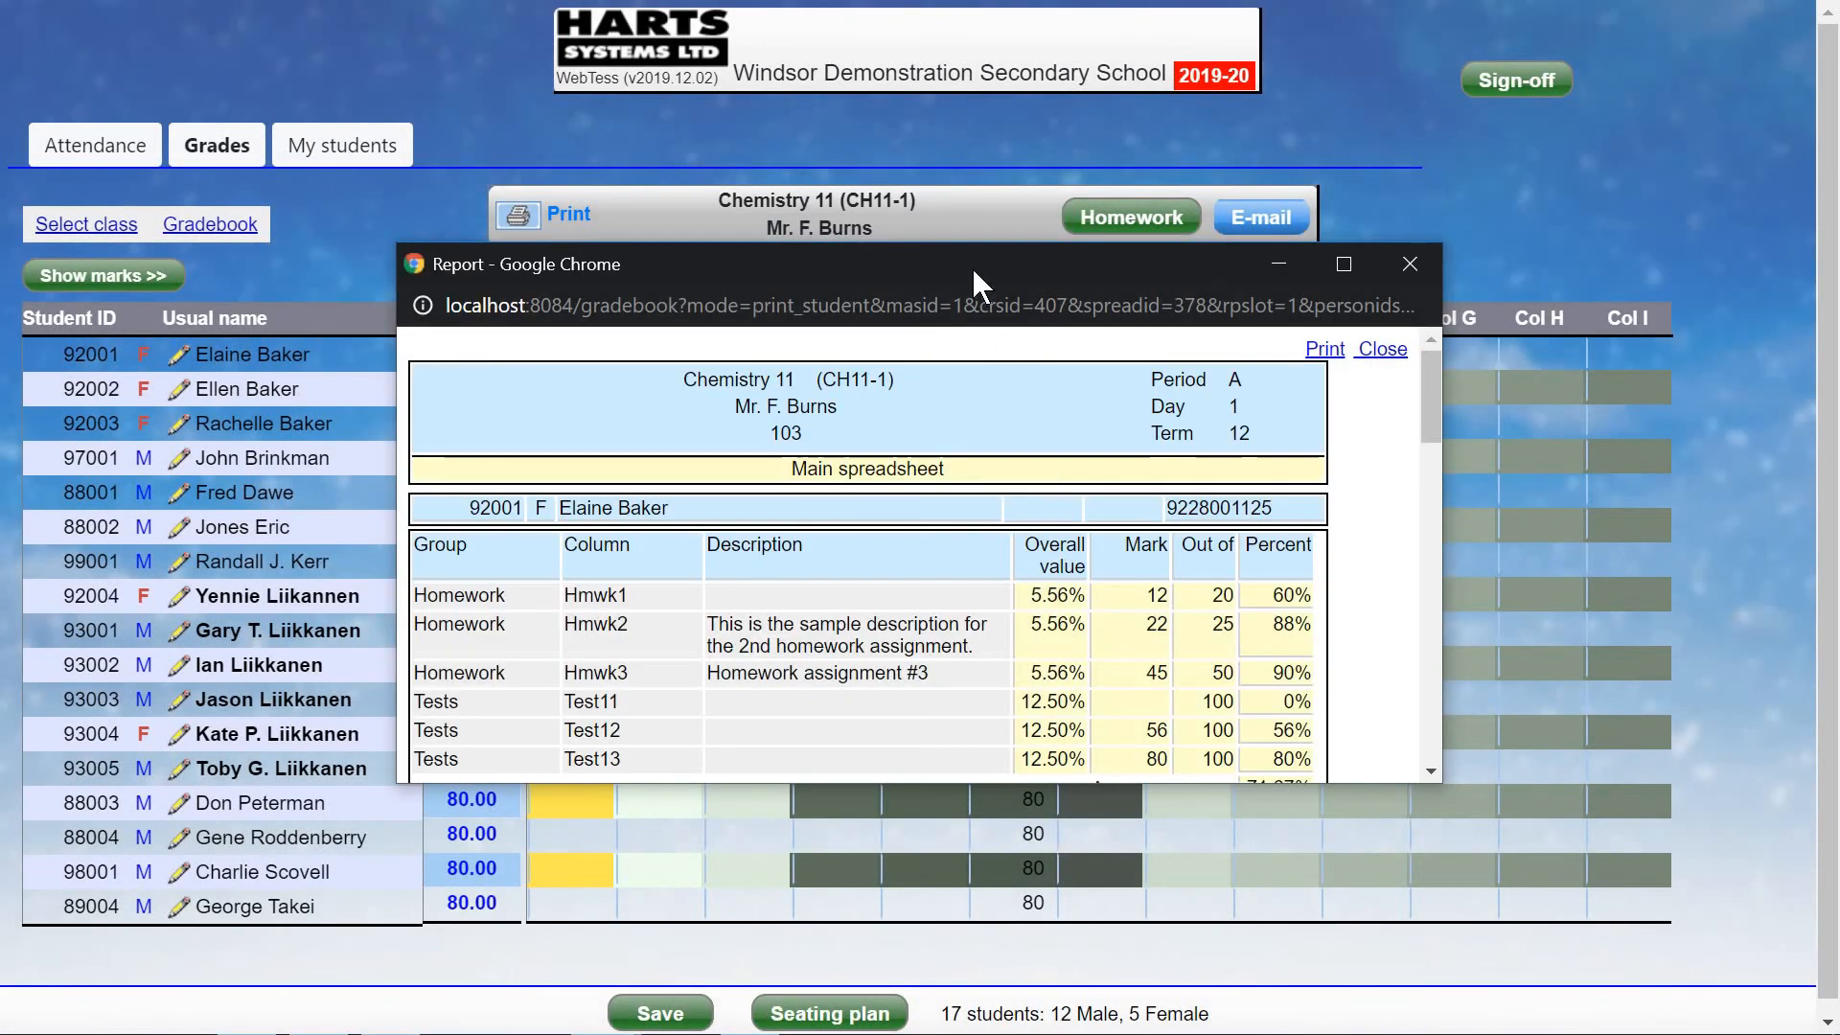
Move and enlarge the student report window, then close it.
left_click_drag(971, 267, 761, 49)
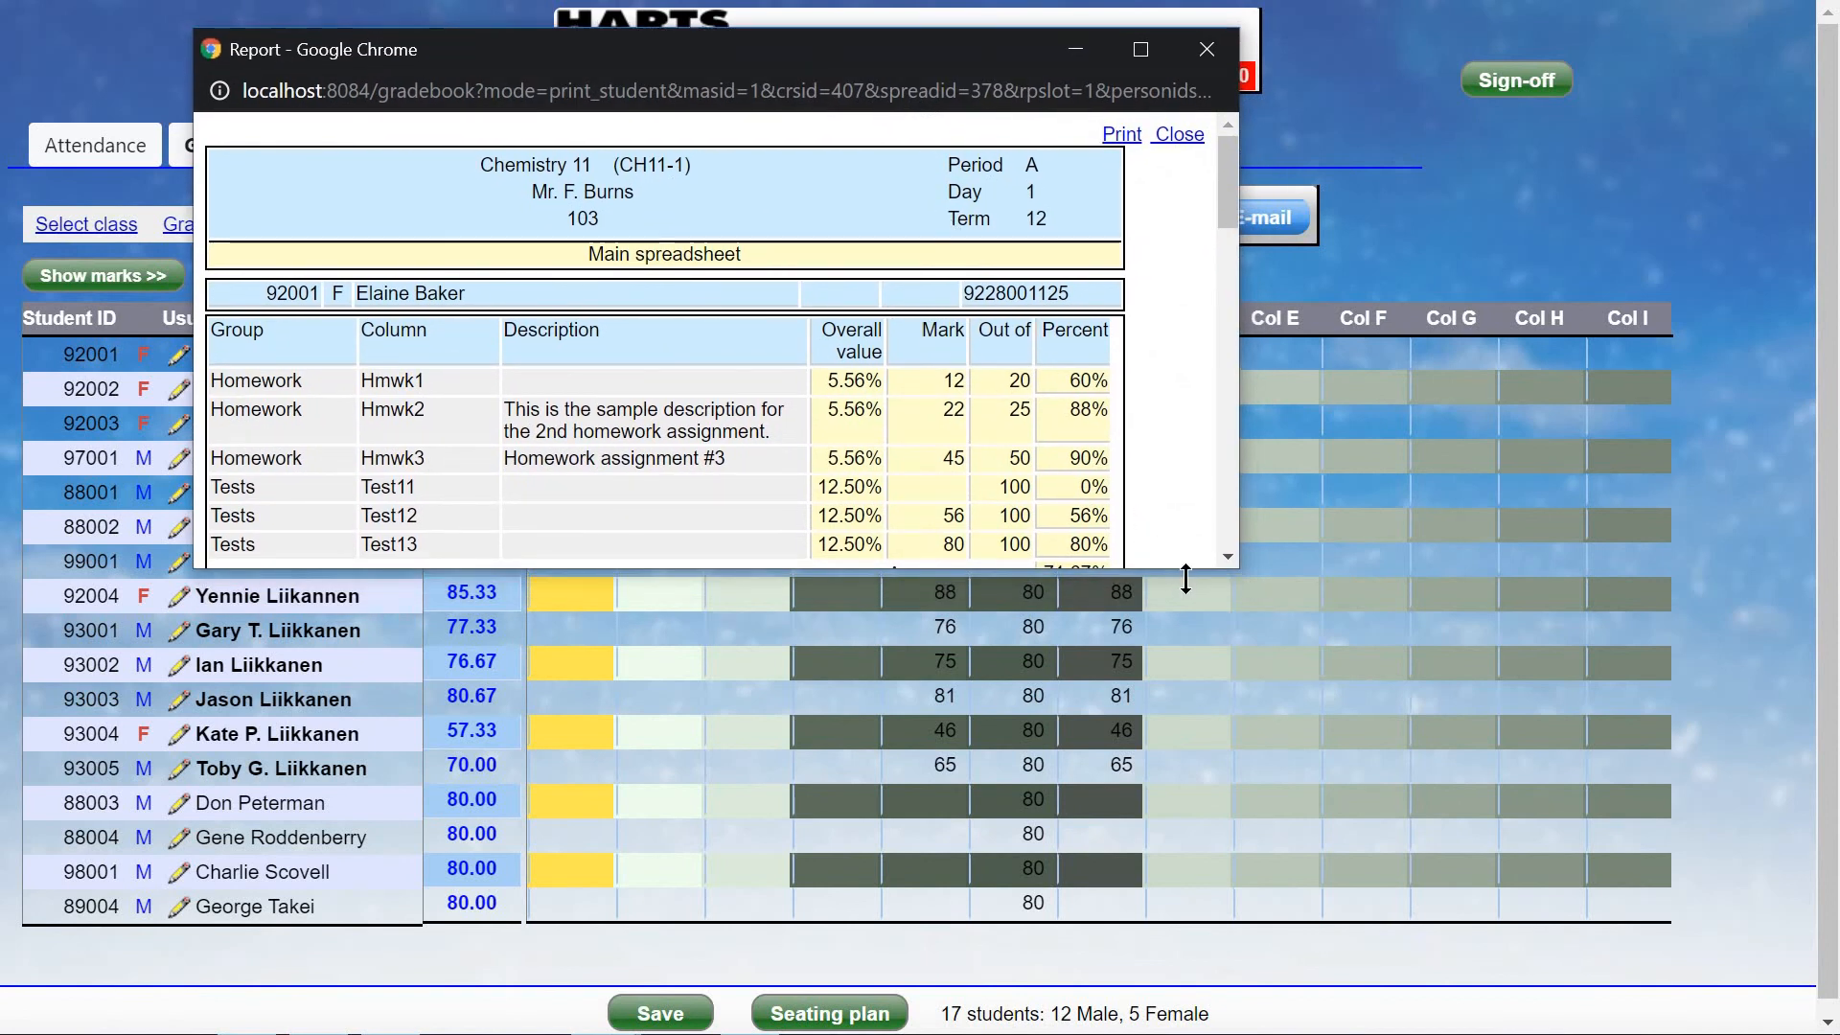
left_click_drag(1186, 572, 1223, 946)
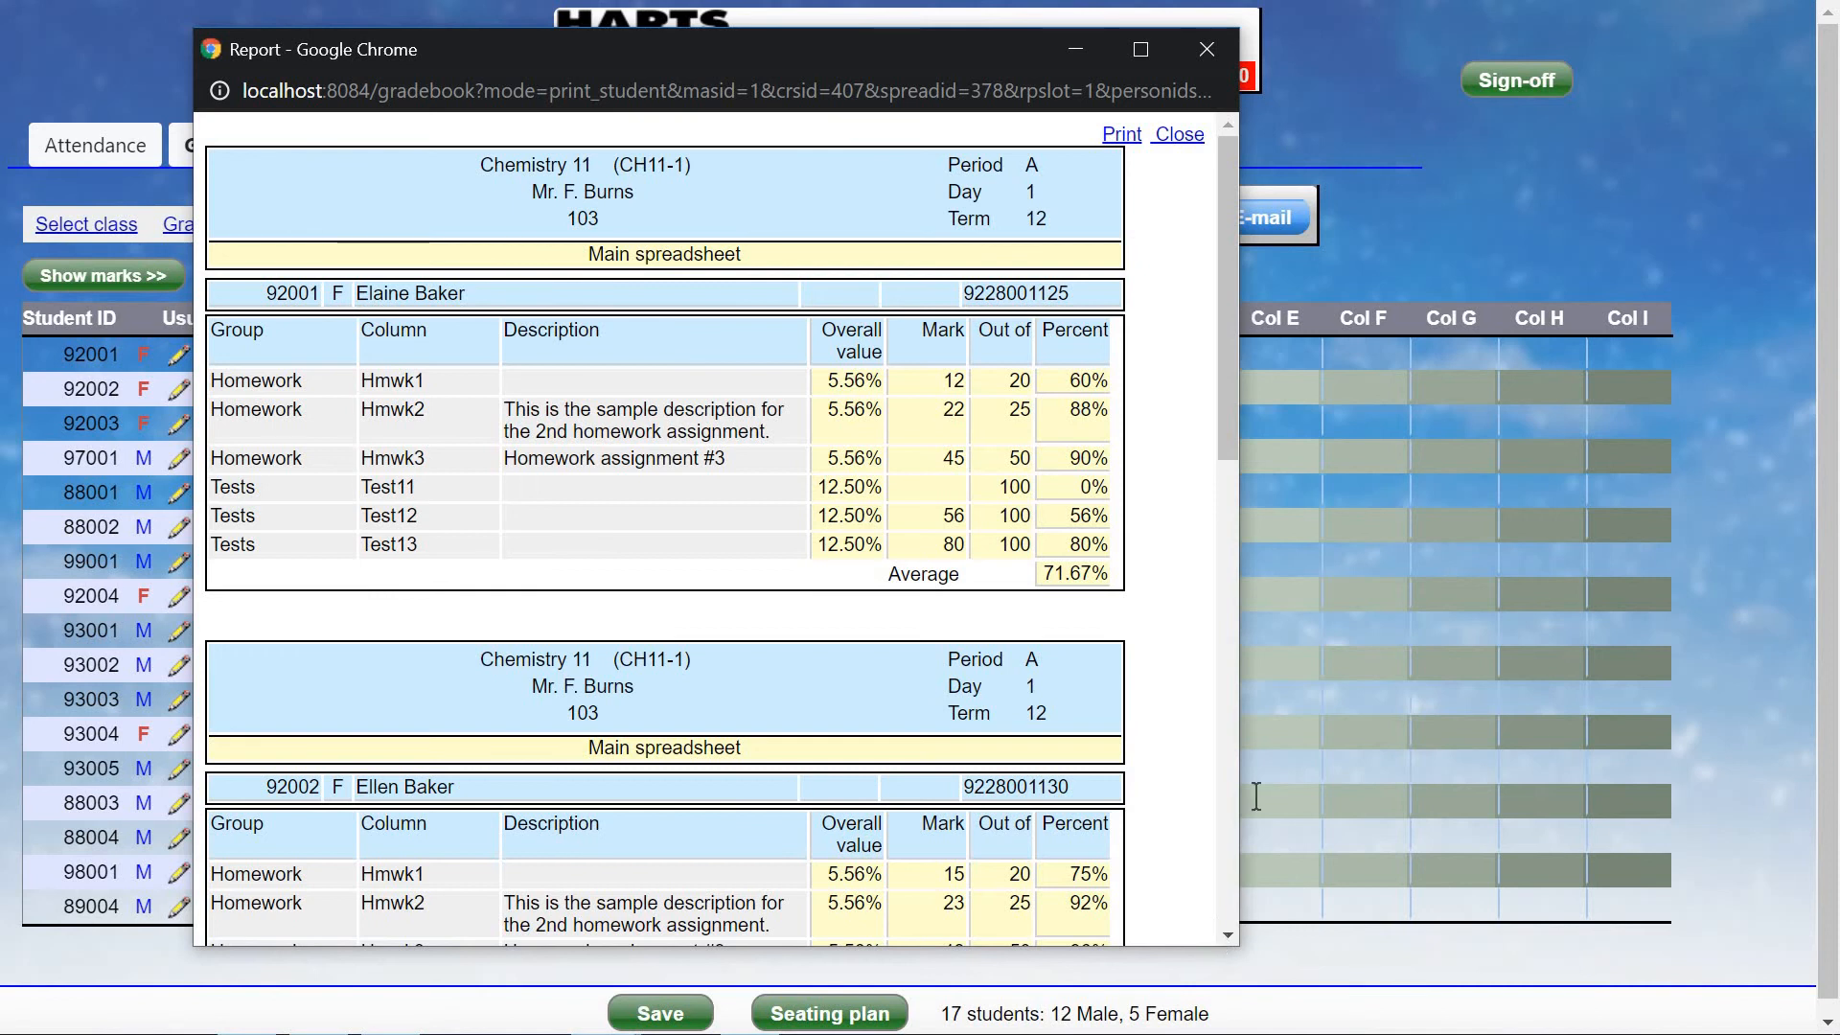
left_click(1182, 136)
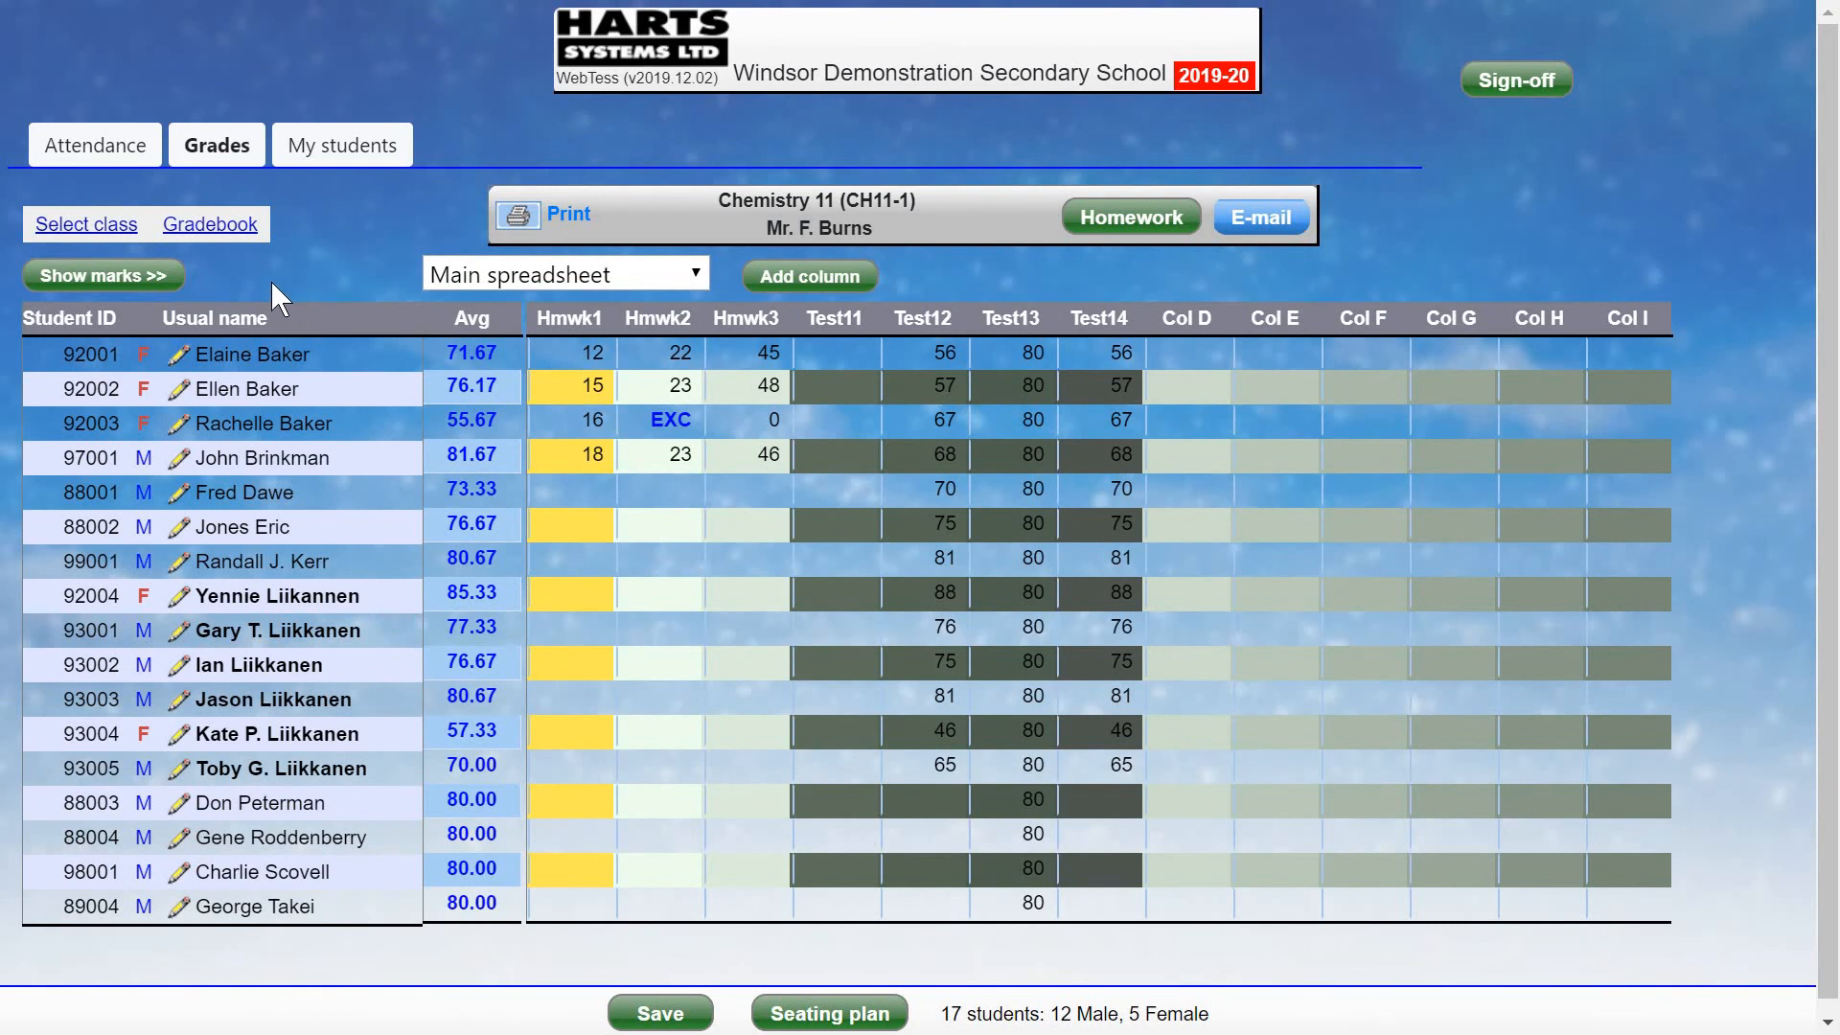
Set up a student report limited to the first student only.
left_click(221, 233)
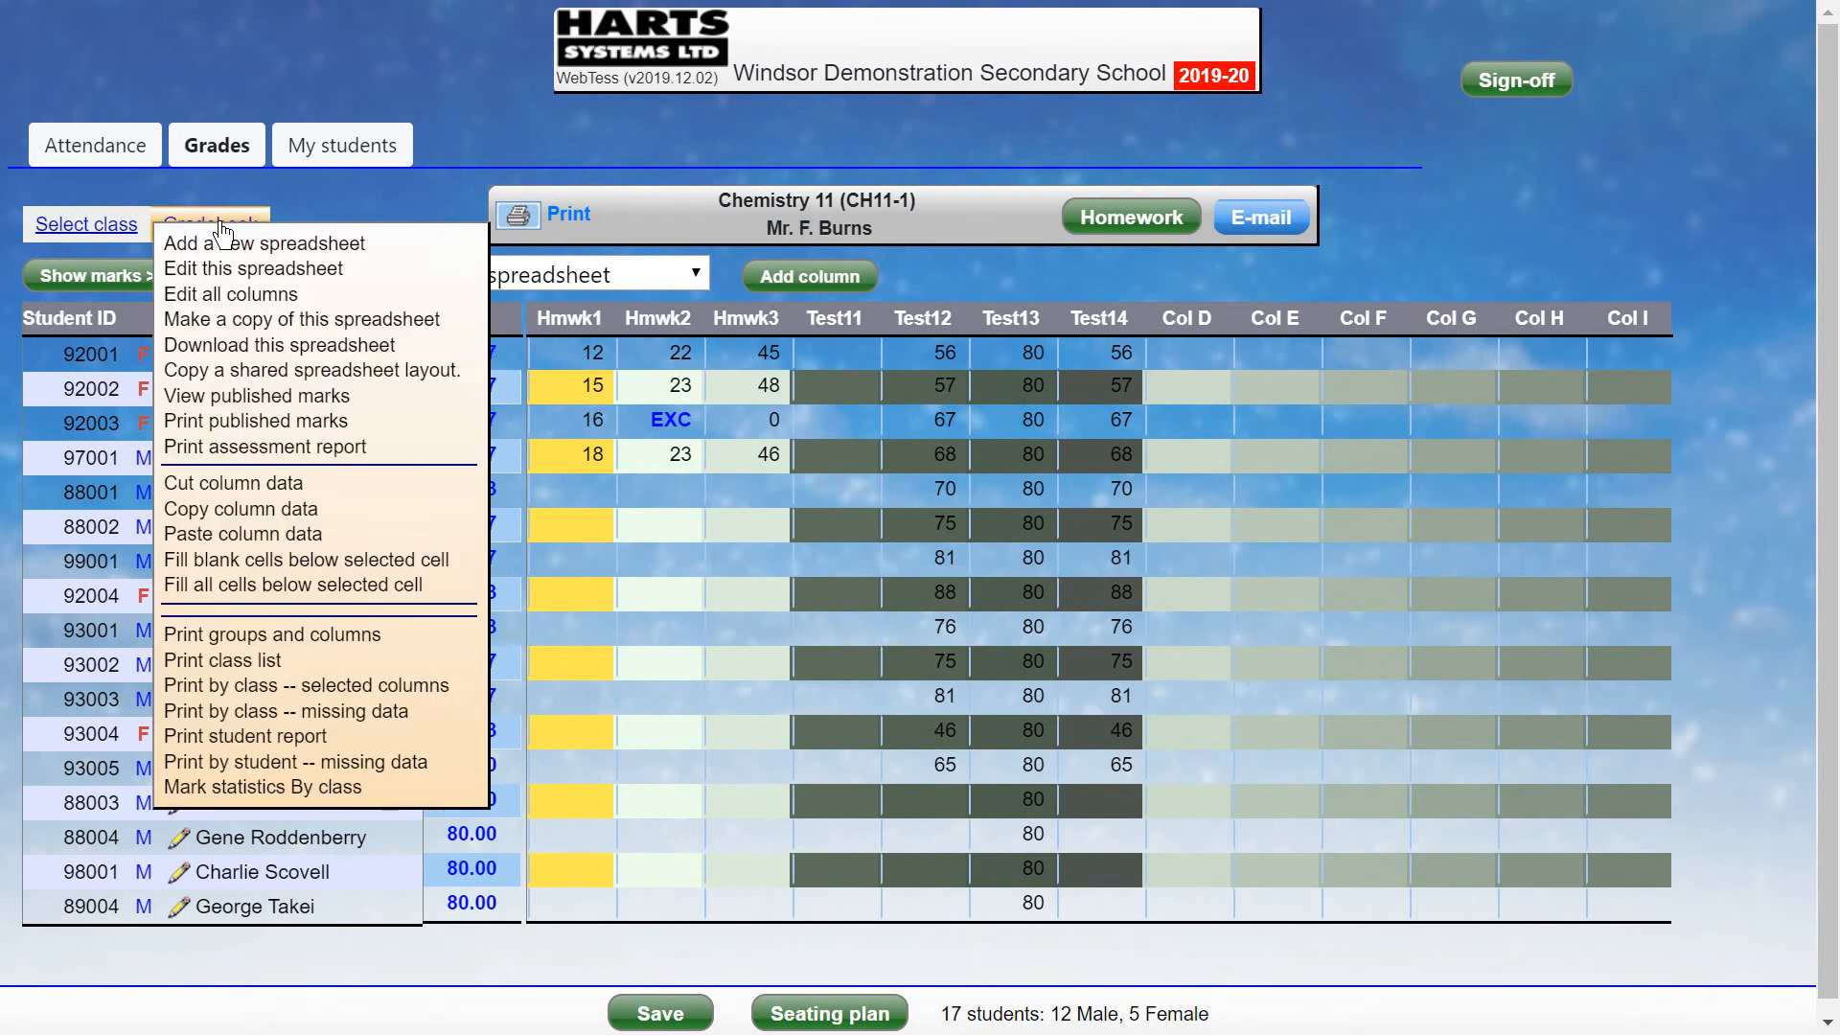
left_click(278, 745)
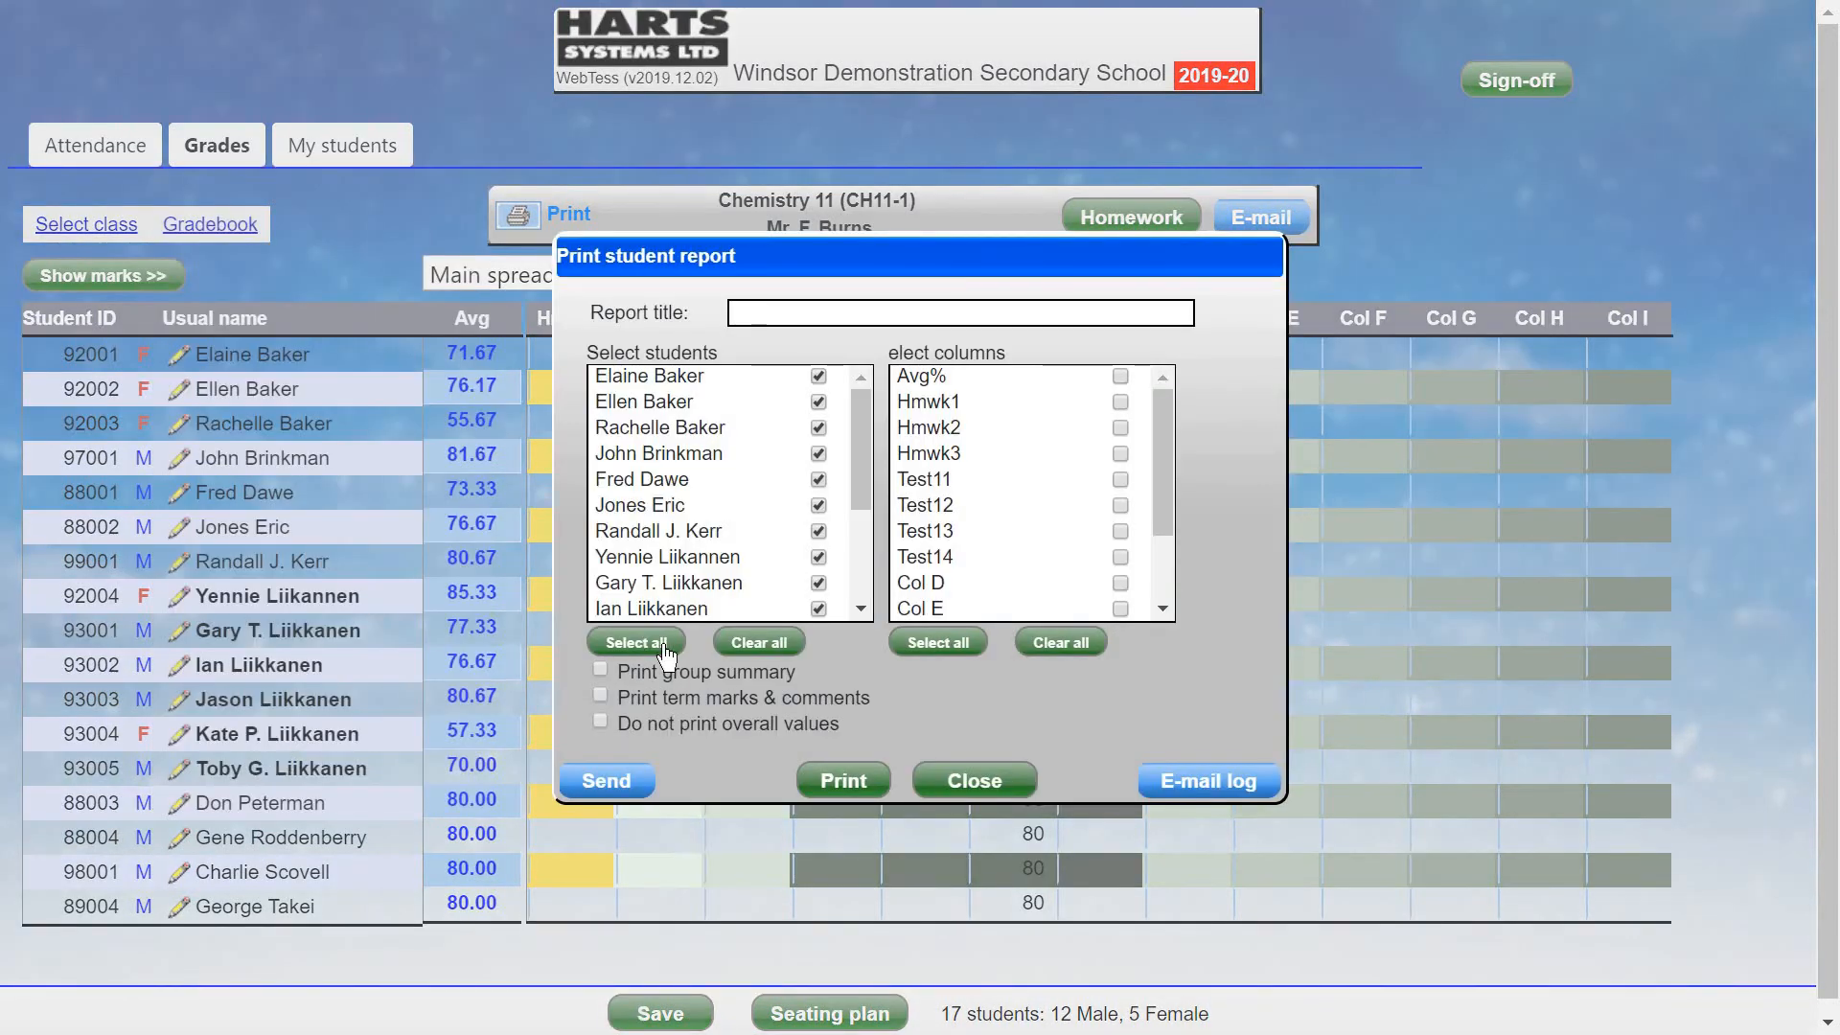
left_click(762, 642)
left_click(818, 376)
Report Avg%, Hmwk1–Hmwk3 plus term marks and comments, review the 71.67% average, then close.
left_click(1120, 376)
left_click(1120, 401)
left_click(1120, 427)
left_click(1120, 453)
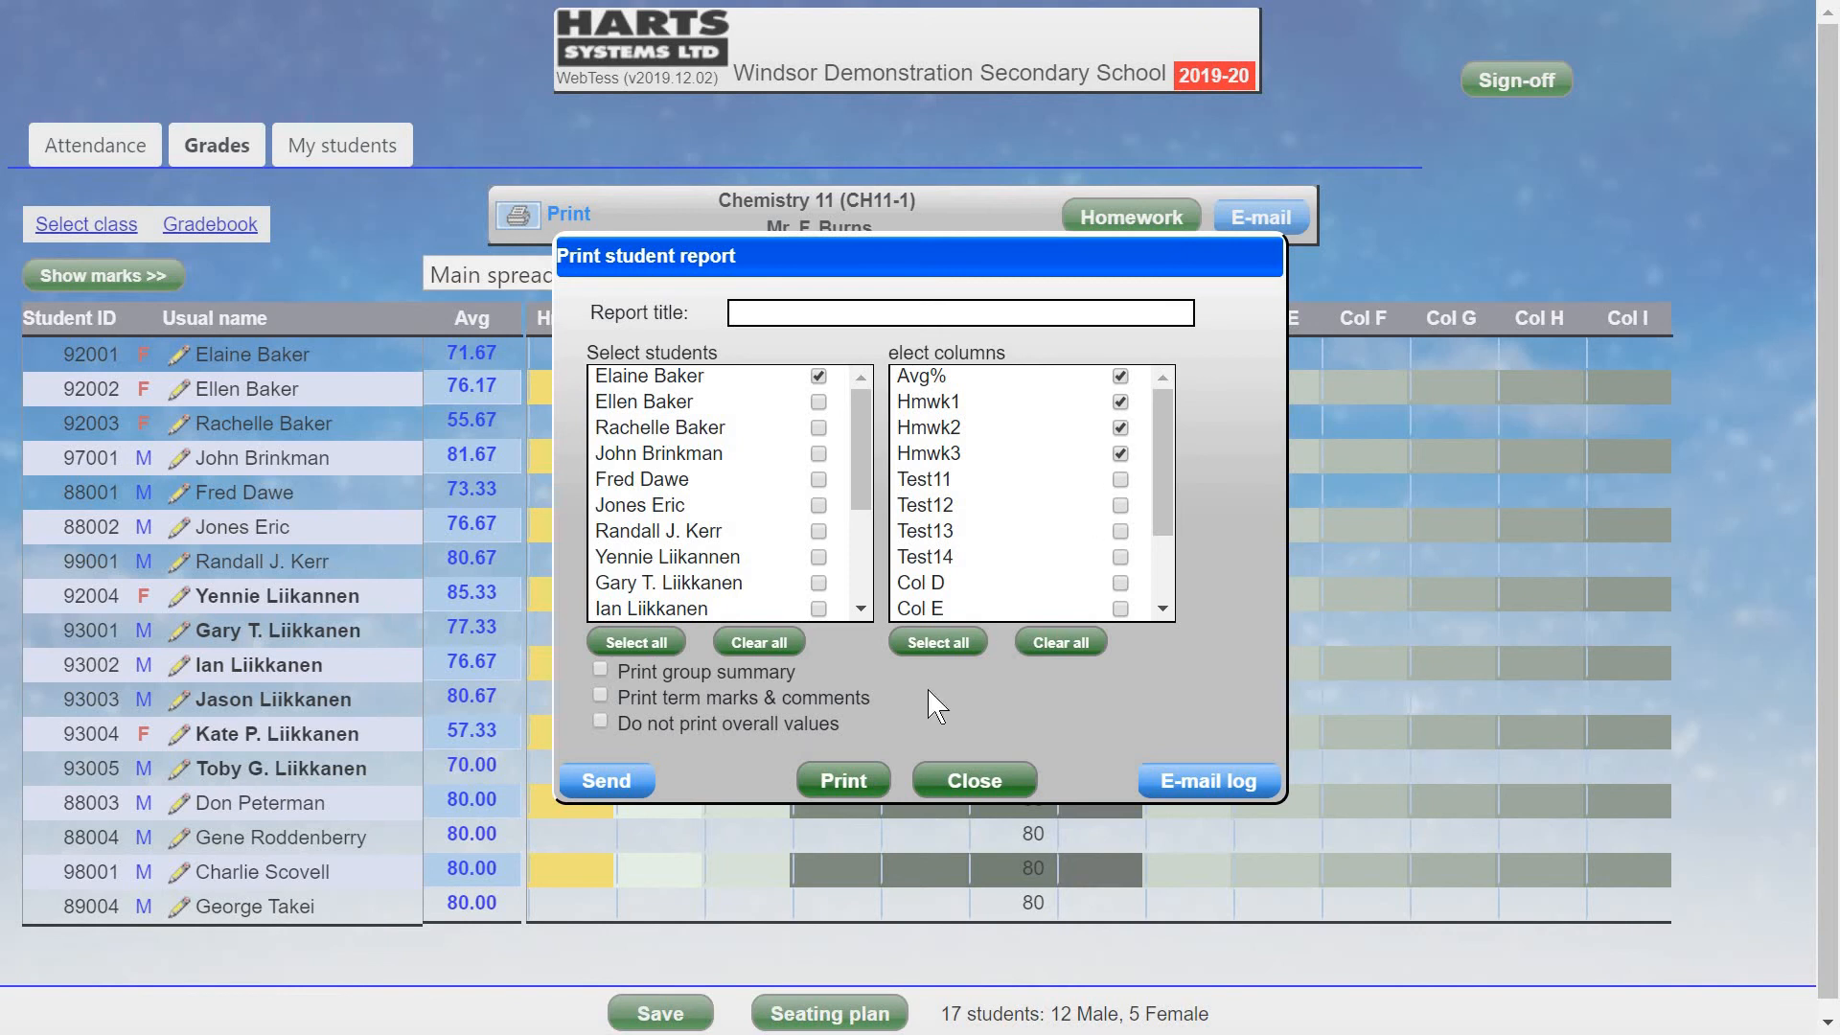
left_click(601, 697)
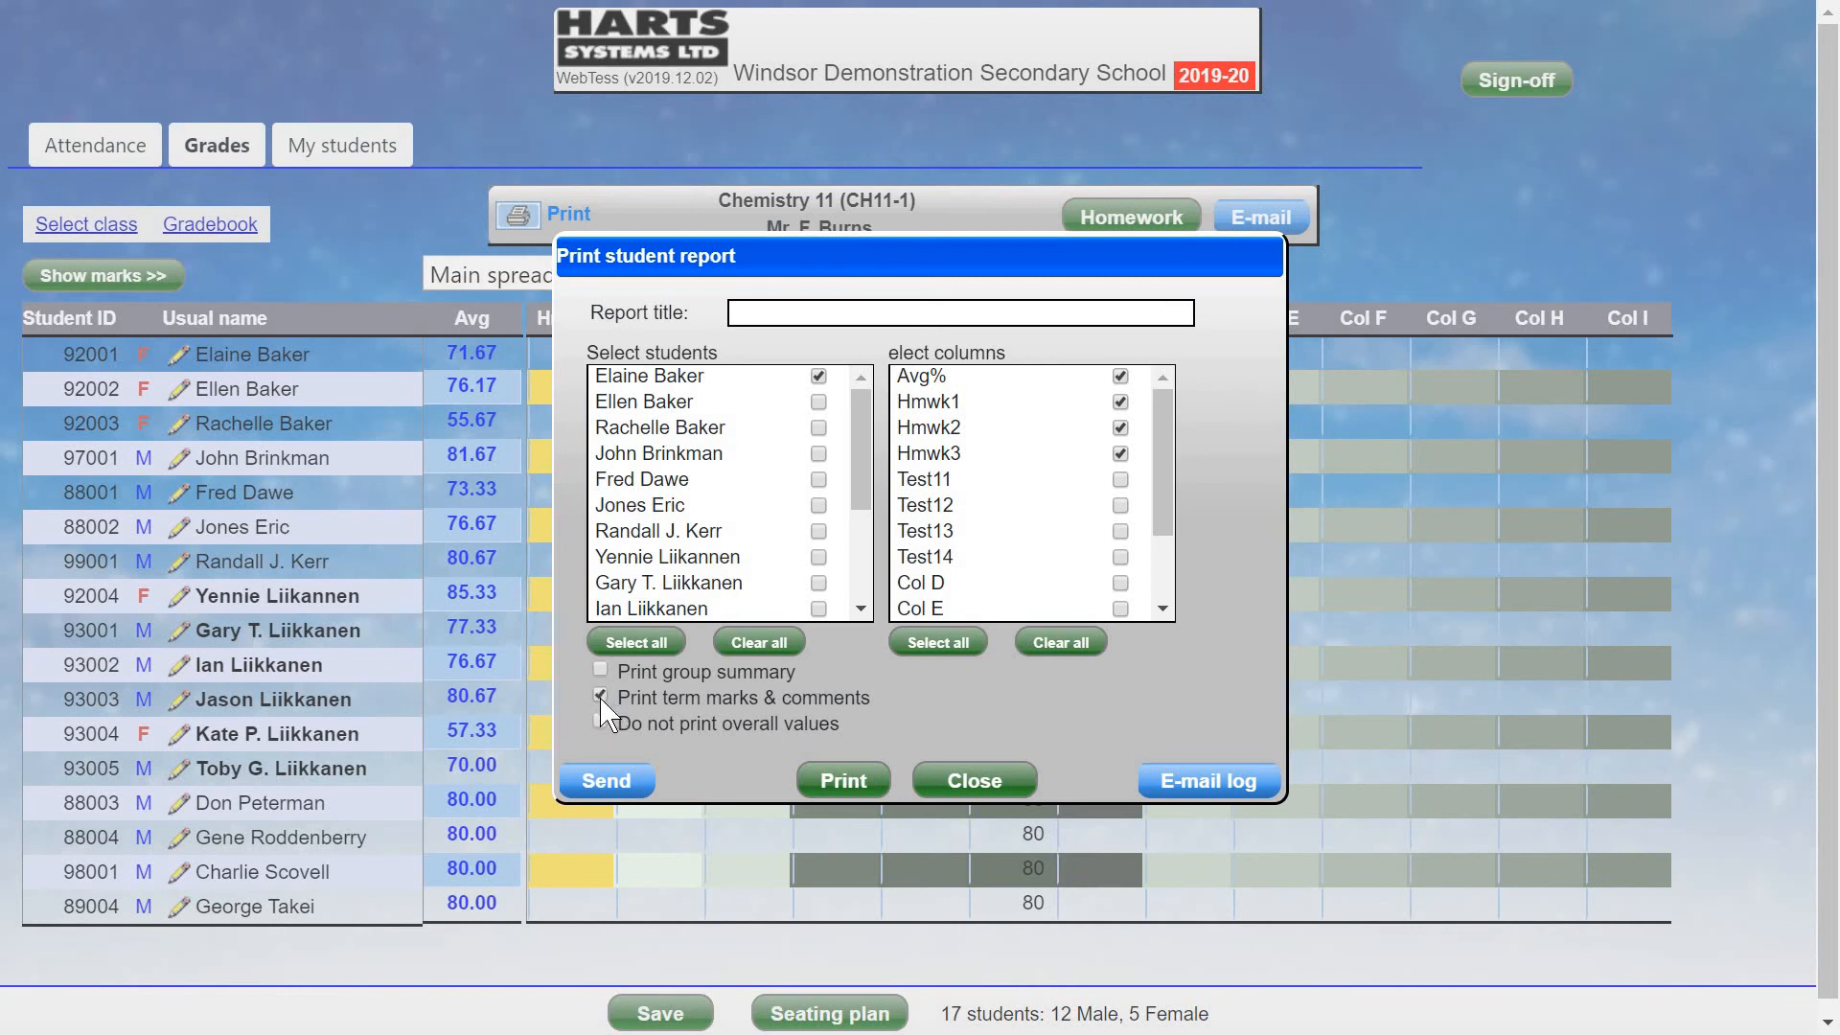
left_click(845, 782)
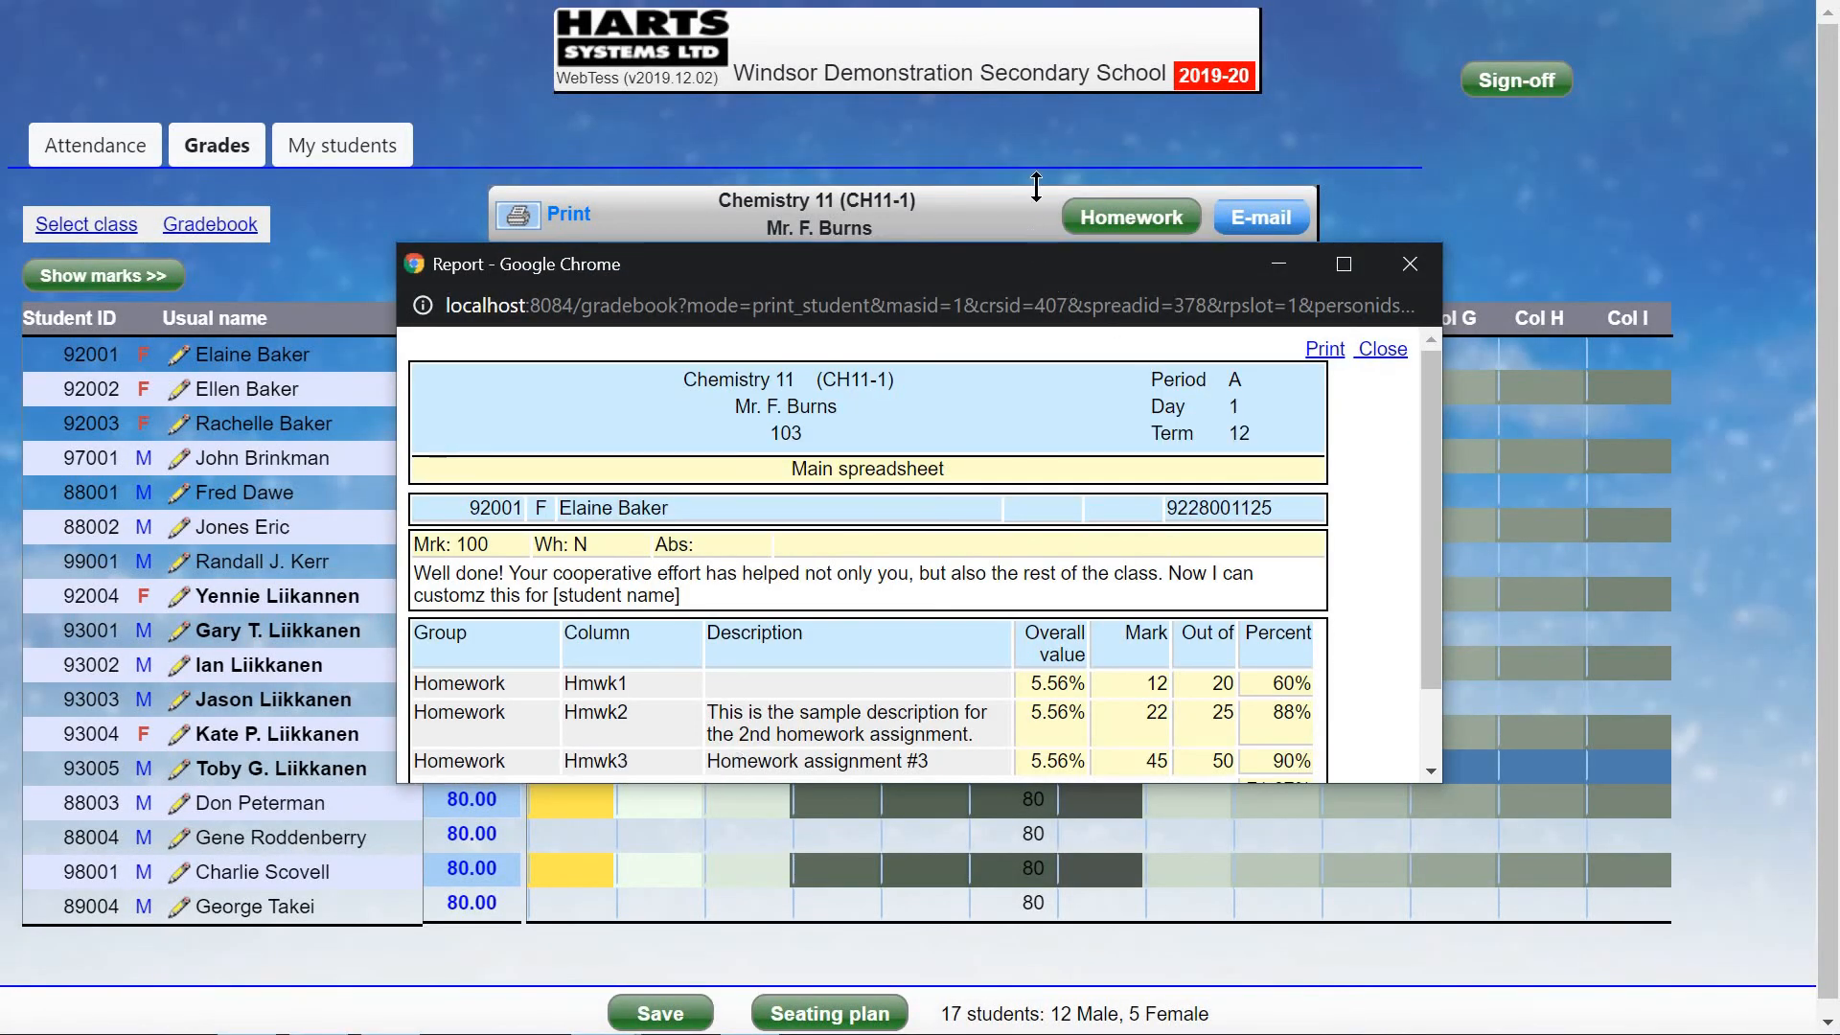
left_click_drag(1036, 187, 1036, 25)
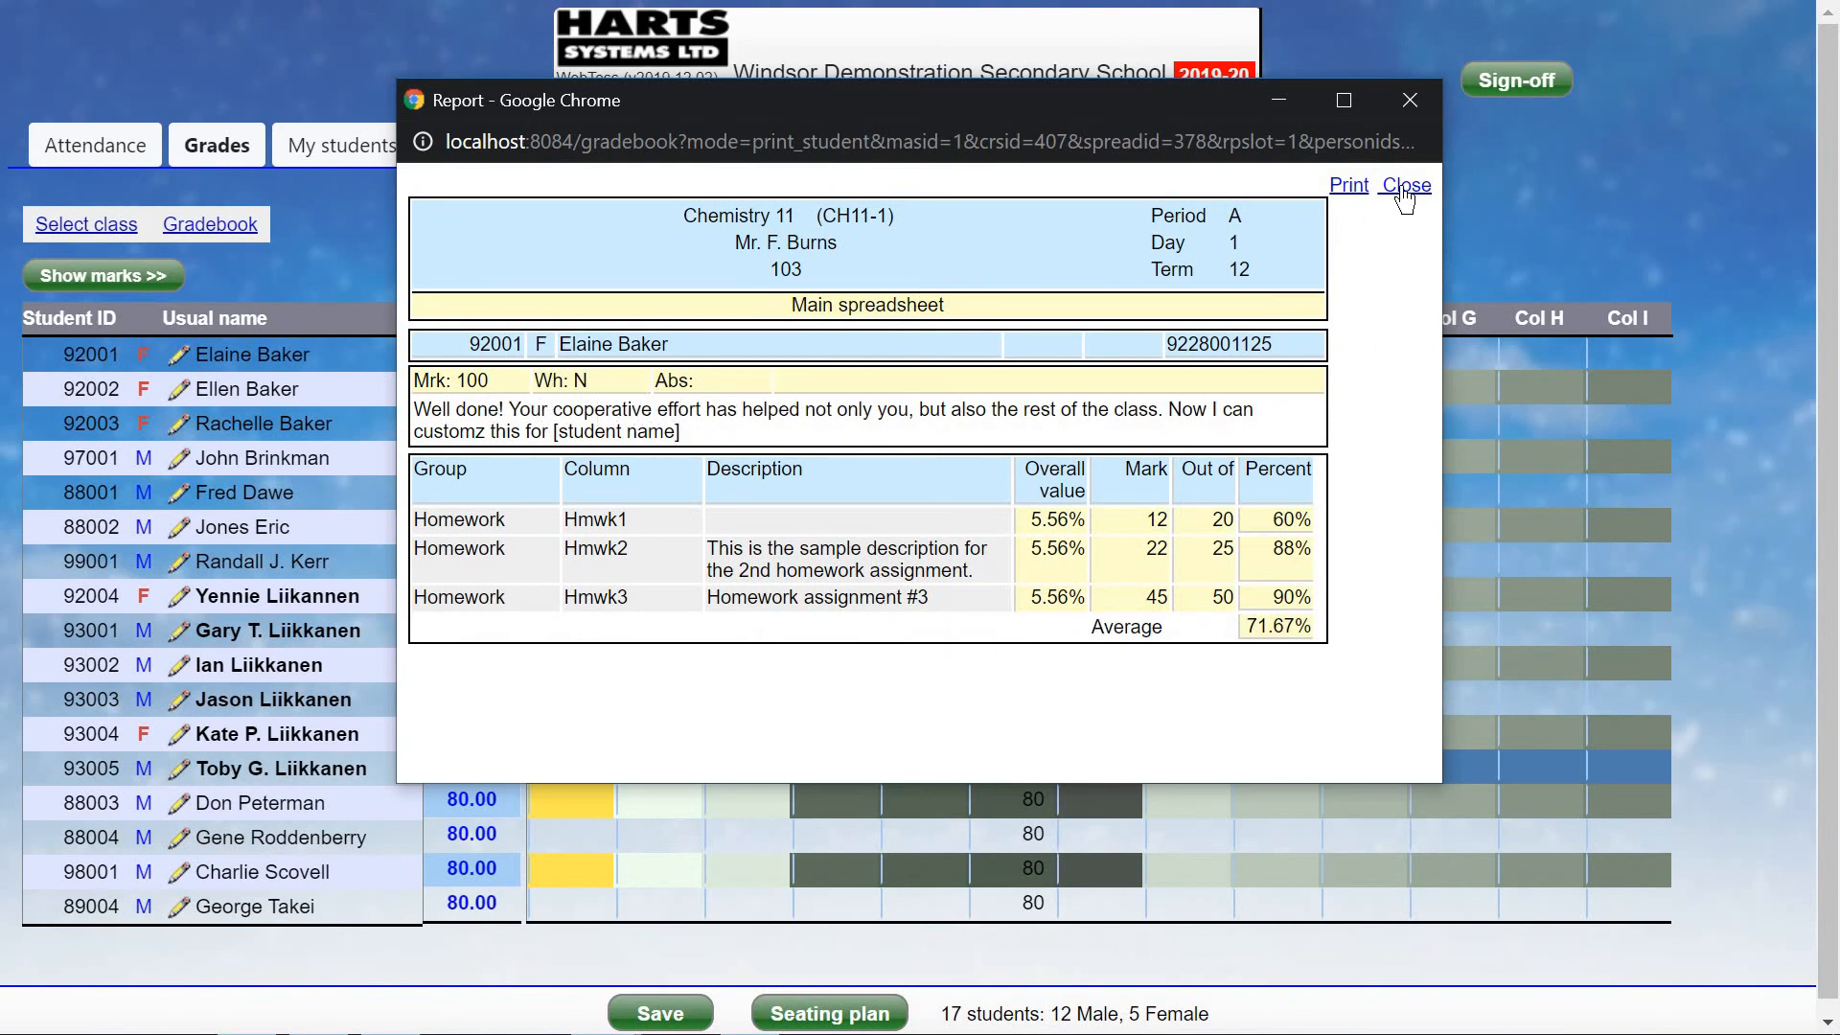
left_click(1404, 188)
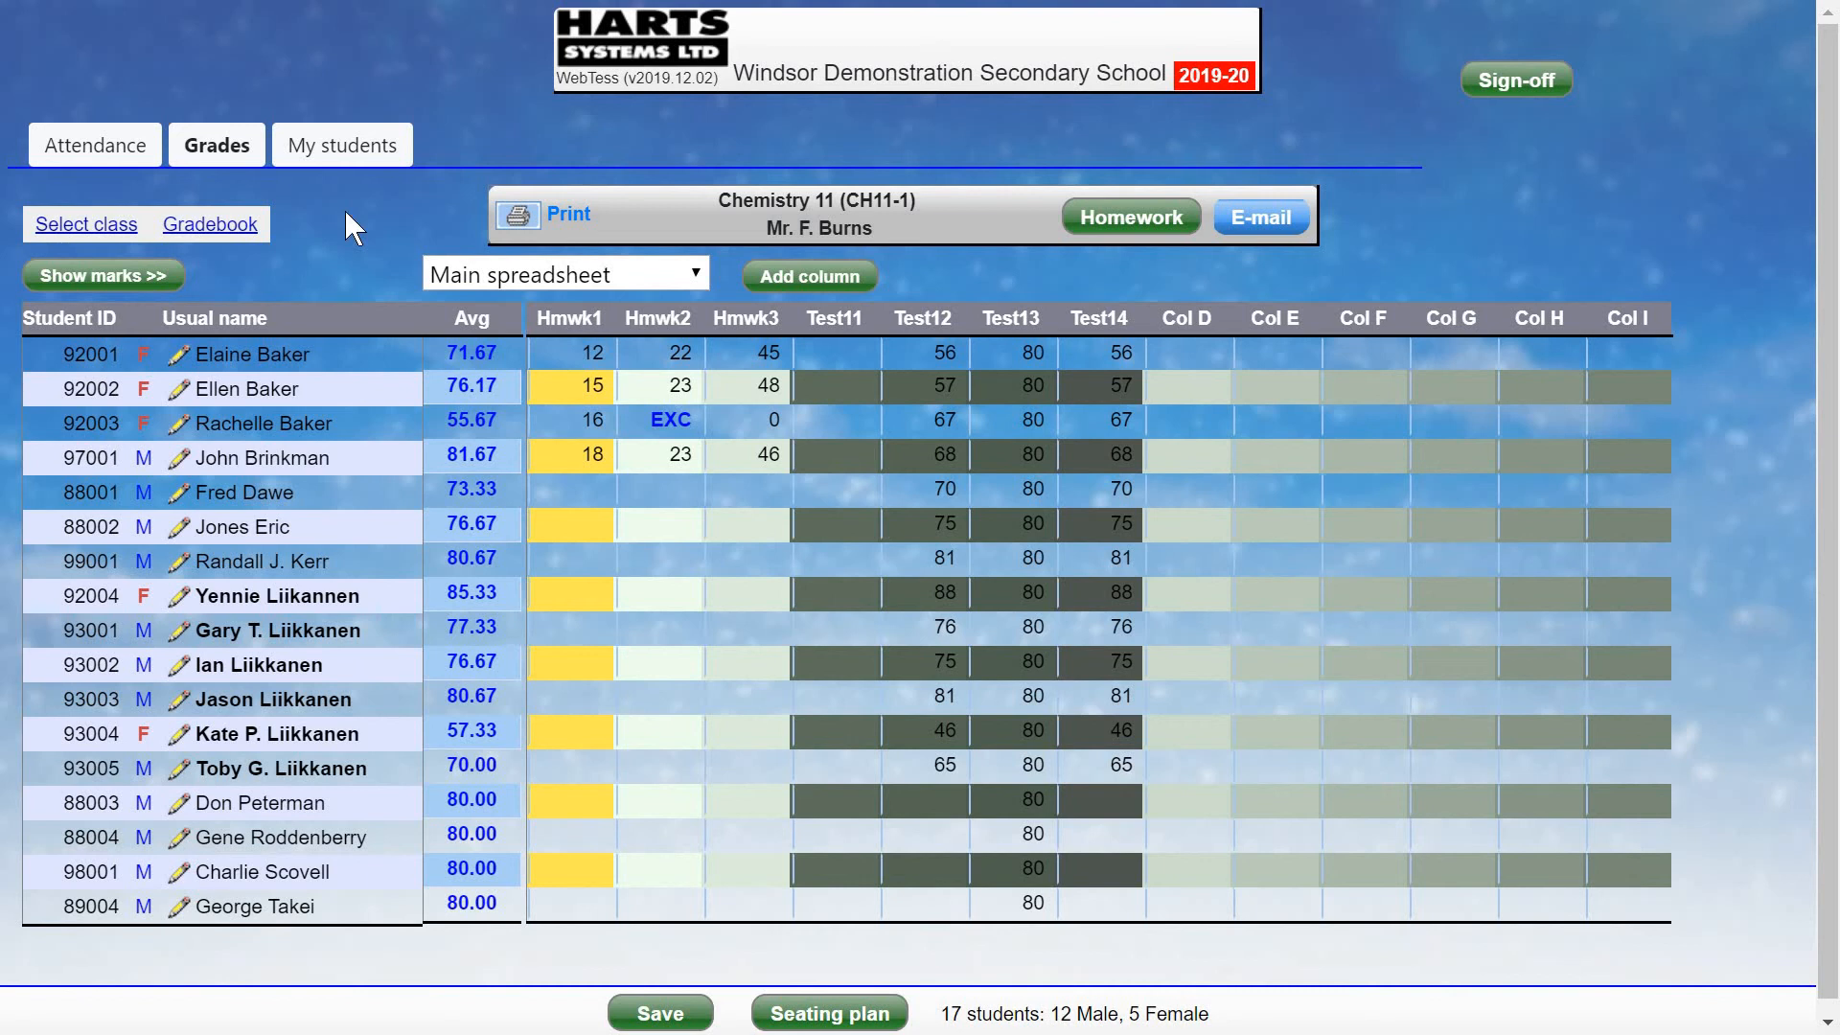
Set up a per-student missing-data report for the first four students.
left_click(212, 226)
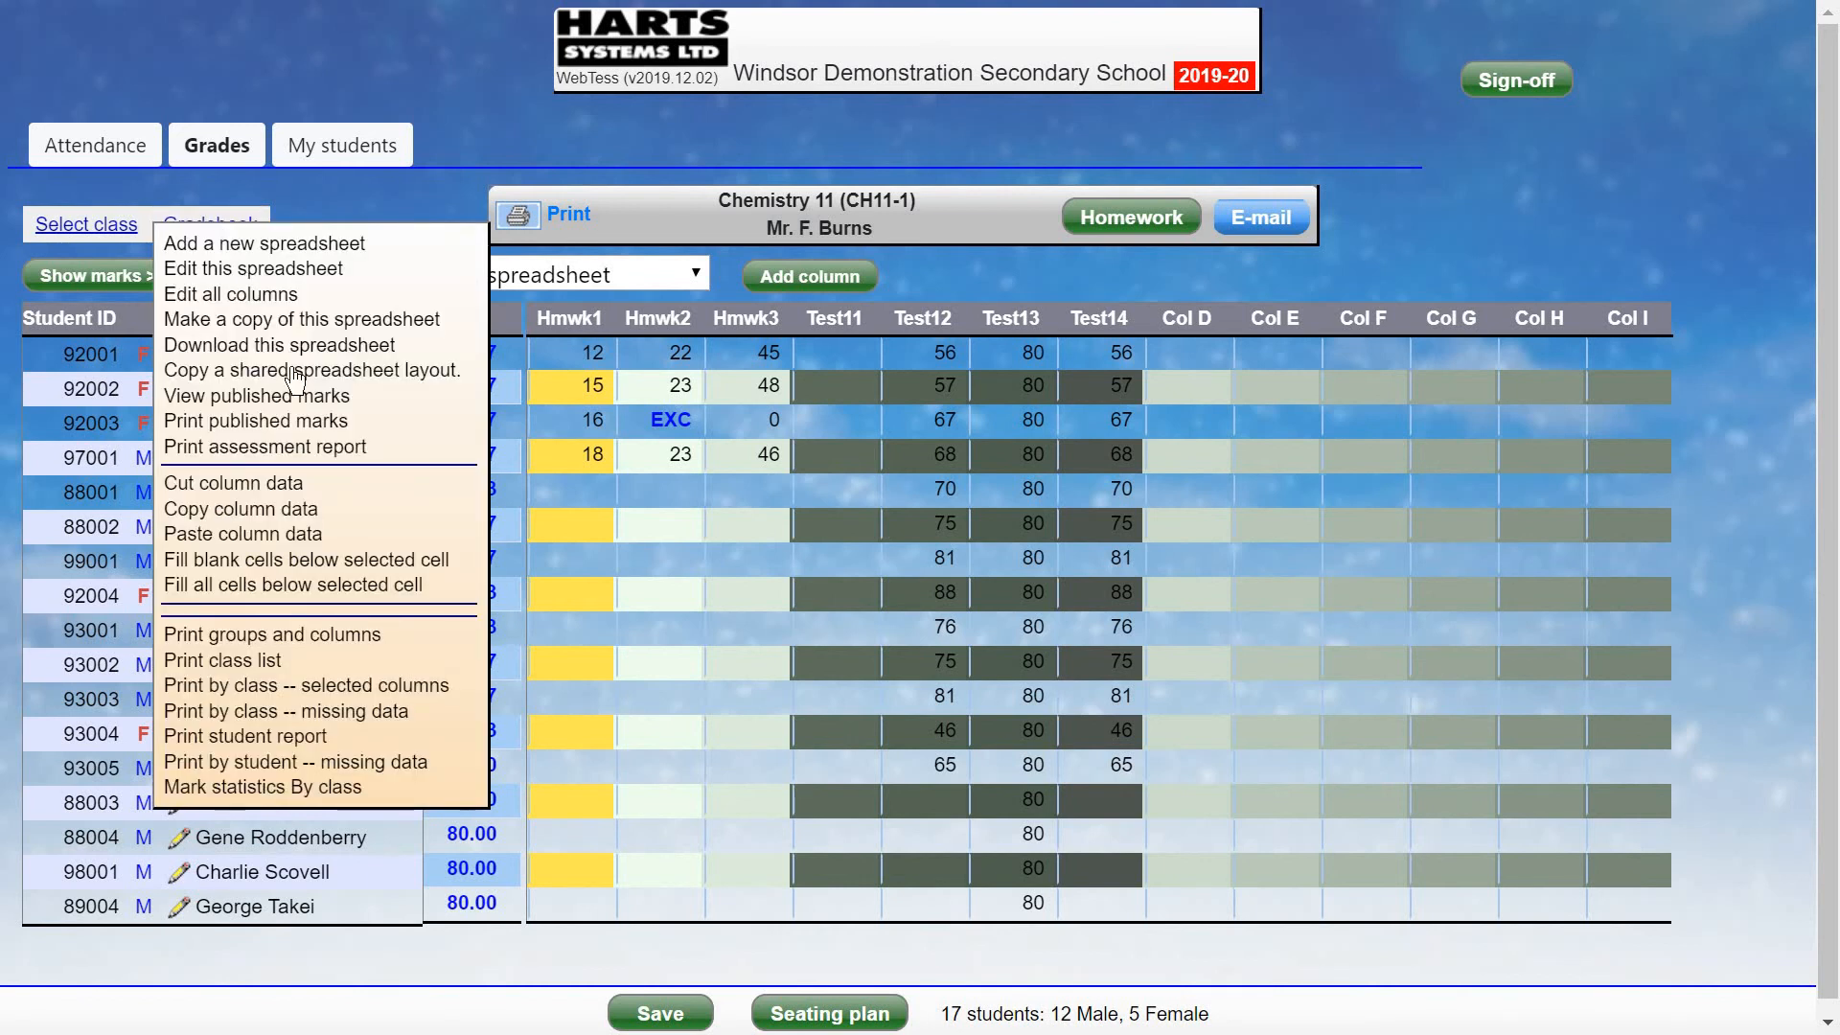
left_click(363, 764)
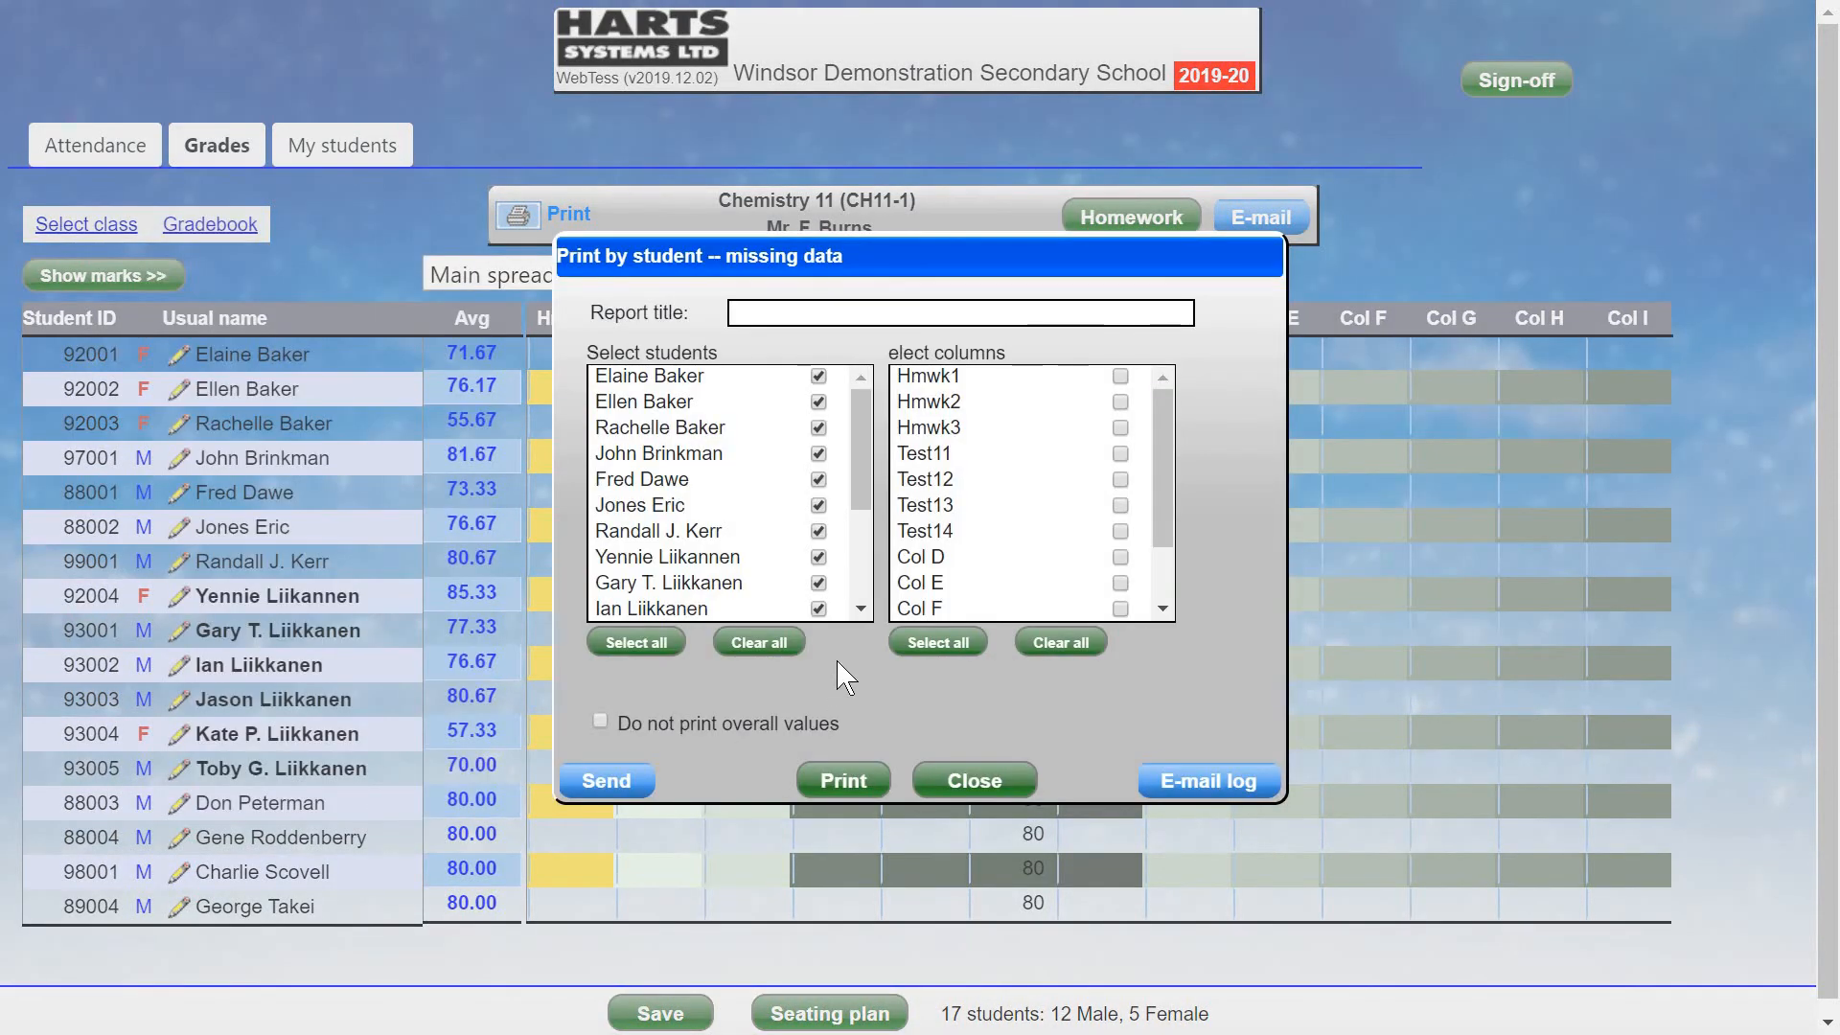
left_click(621, 649)
left_click(759, 643)
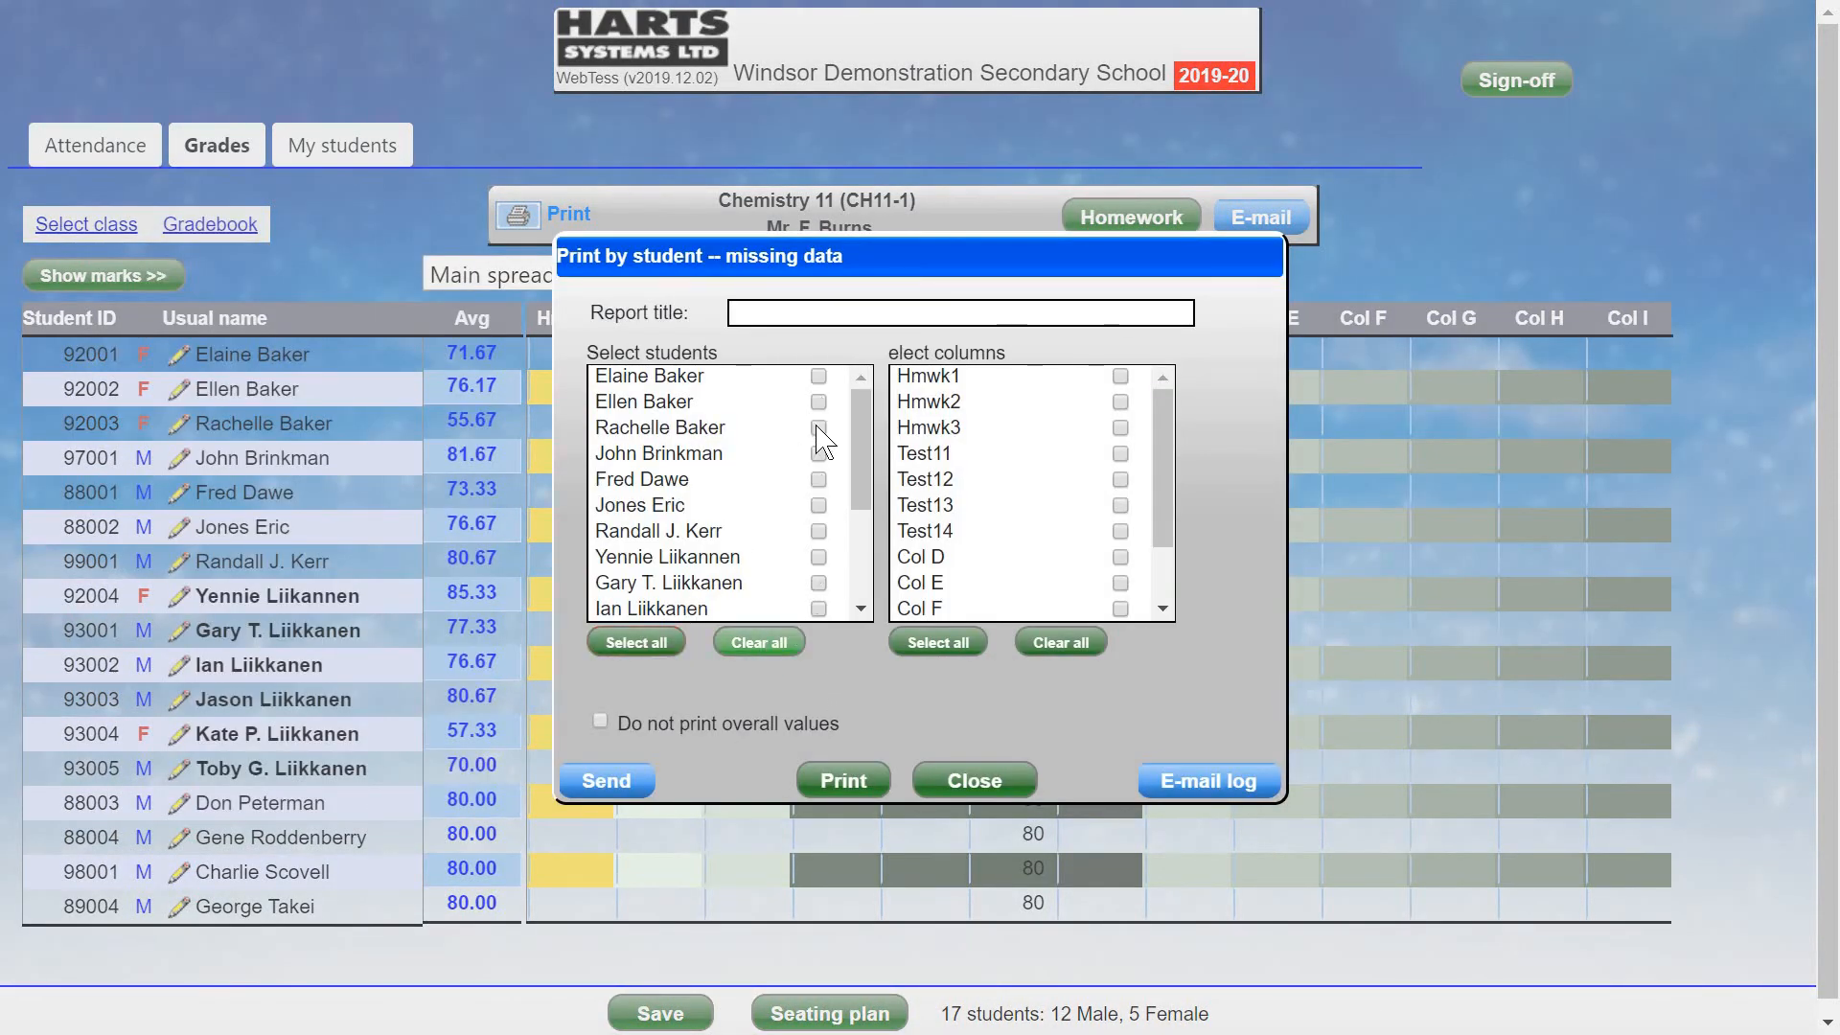
left_click(818, 376)
left_click(818, 401)
left_click(818, 428)
left_click(818, 453)
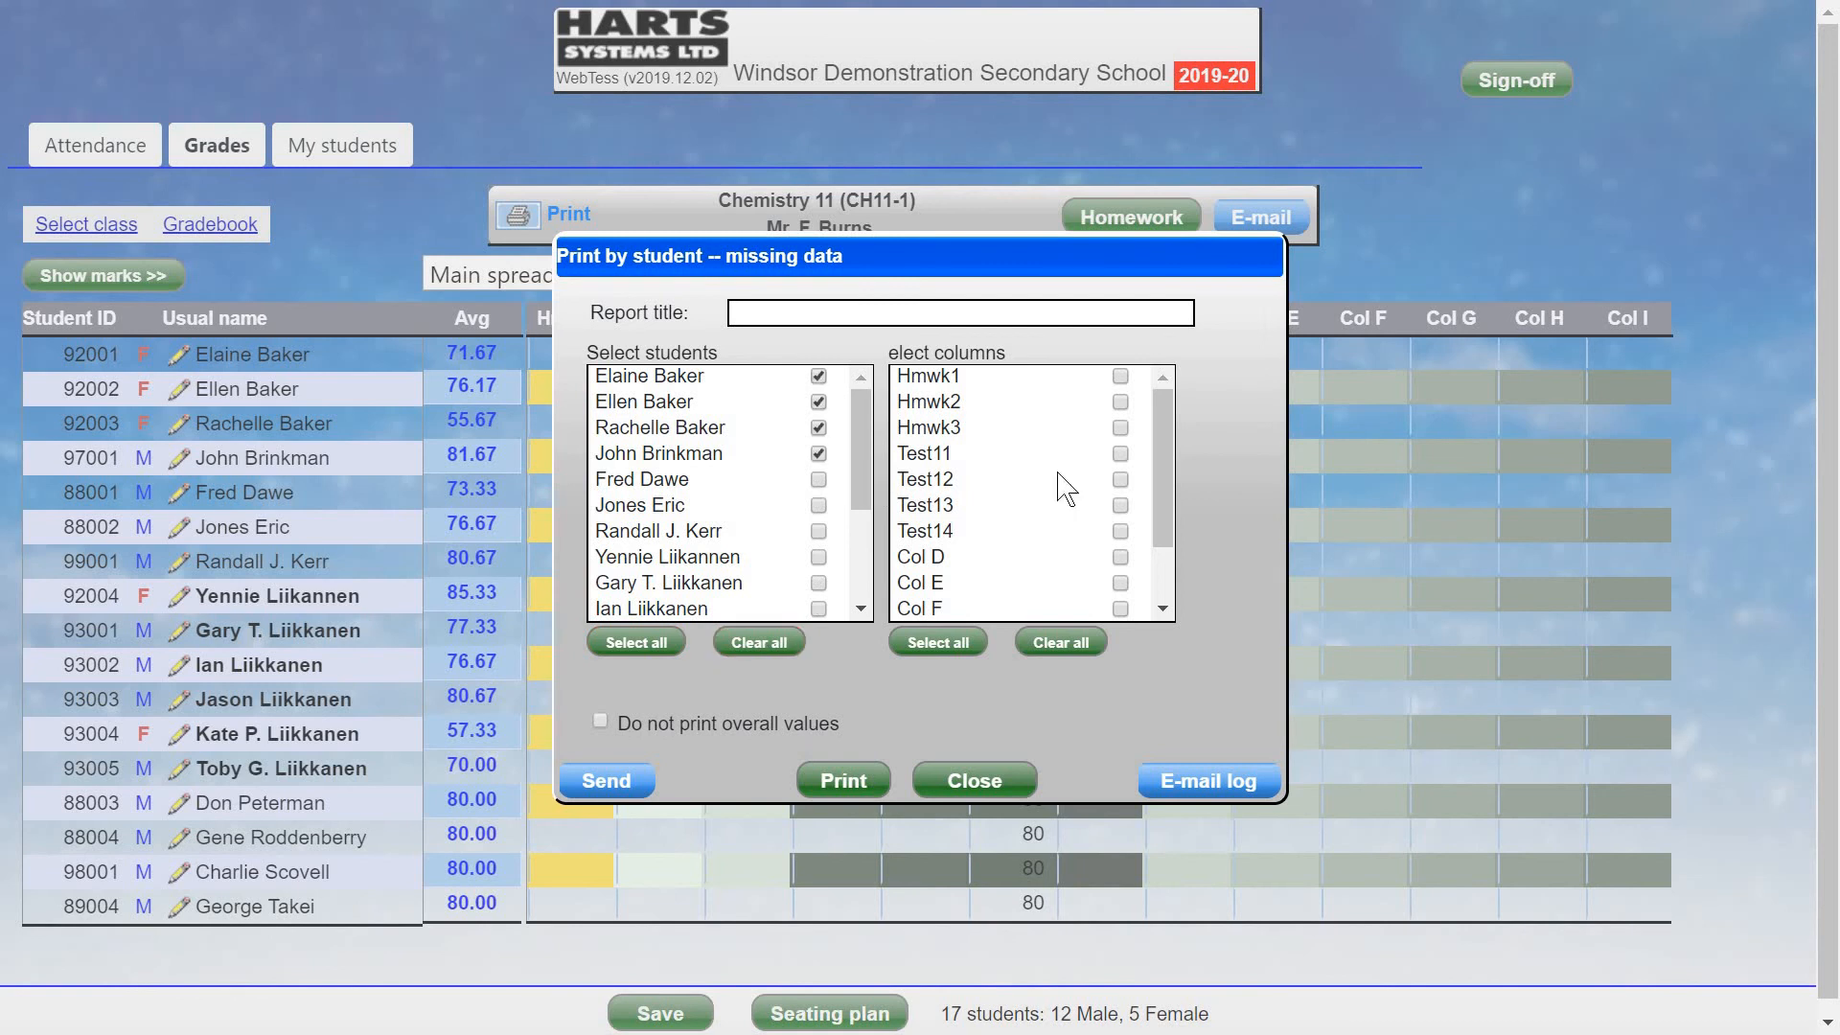
Choose Hmwk1, Hmwk2 and Test11–Test13 and generate the missing-data report.
left_click(1120, 376)
left_click(1121, 404)
left_click(1120, 453)
left_click(1120, 479)
left_click(1120, 505)
left_click(845, 780)
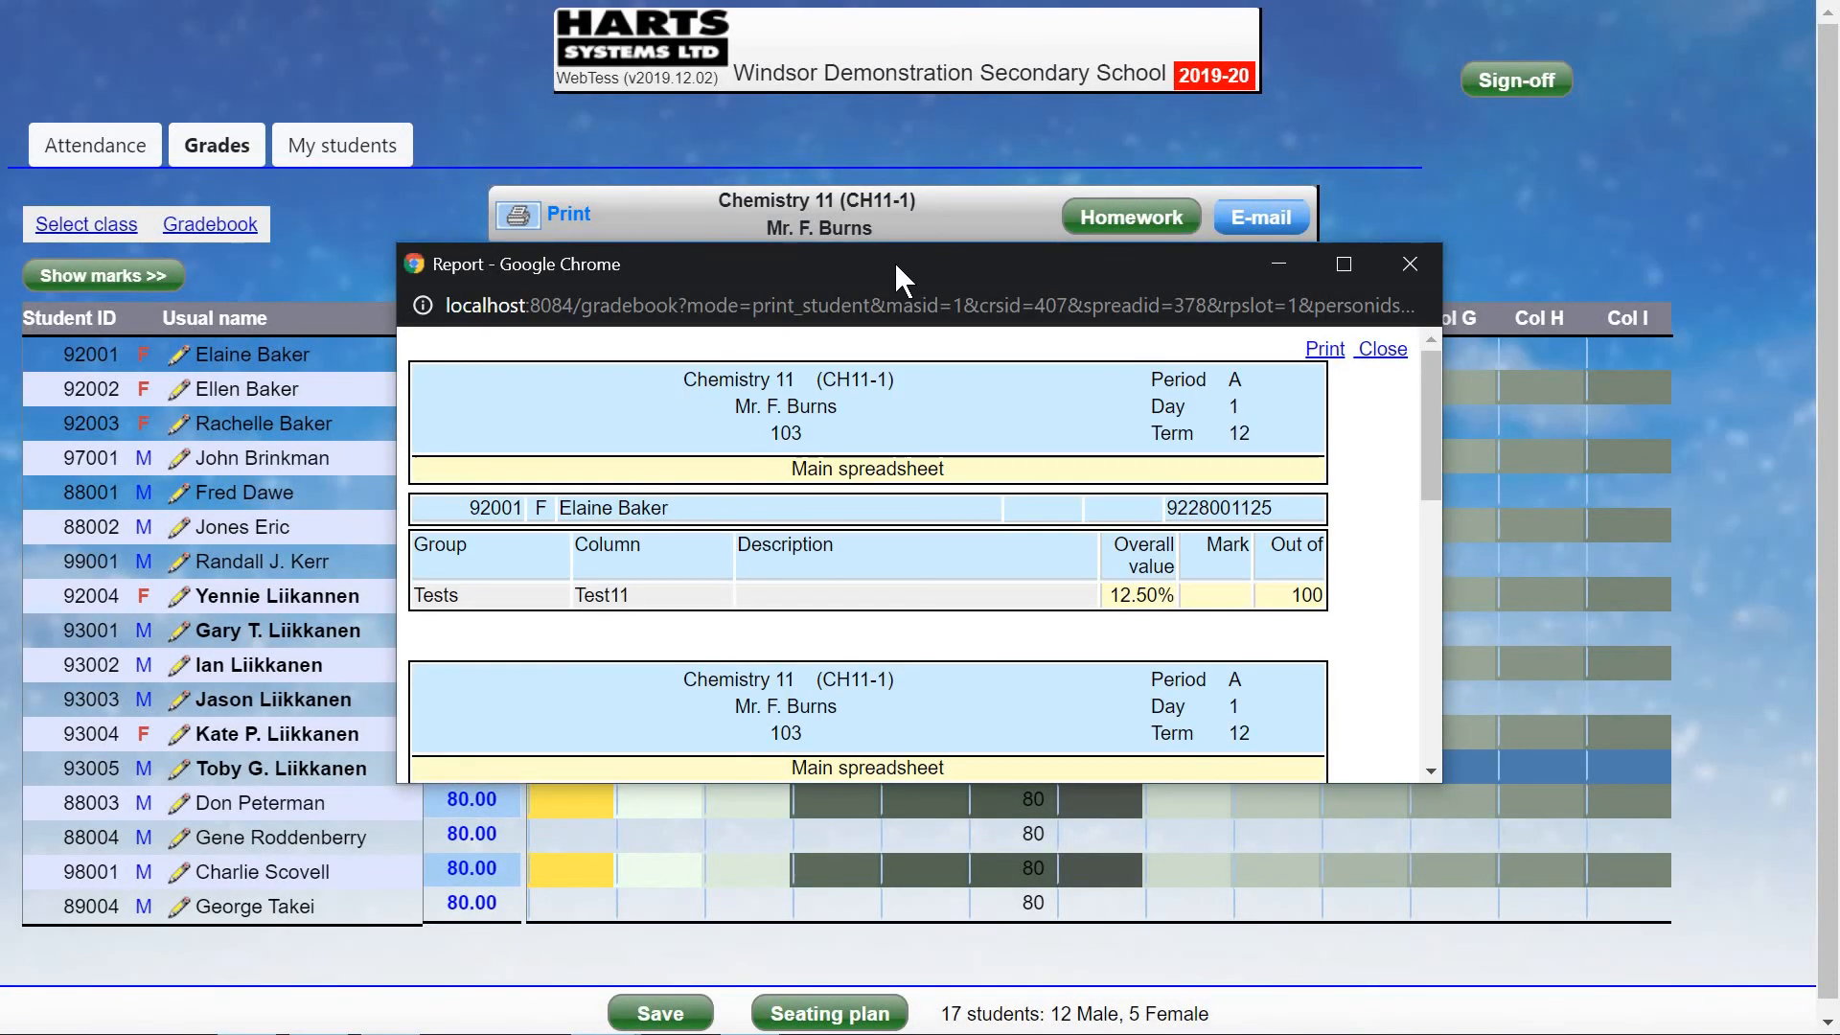
Move, enlarge and scroll the missing-data report, then close it.
left_click_drag(894, 263, 713, 73)
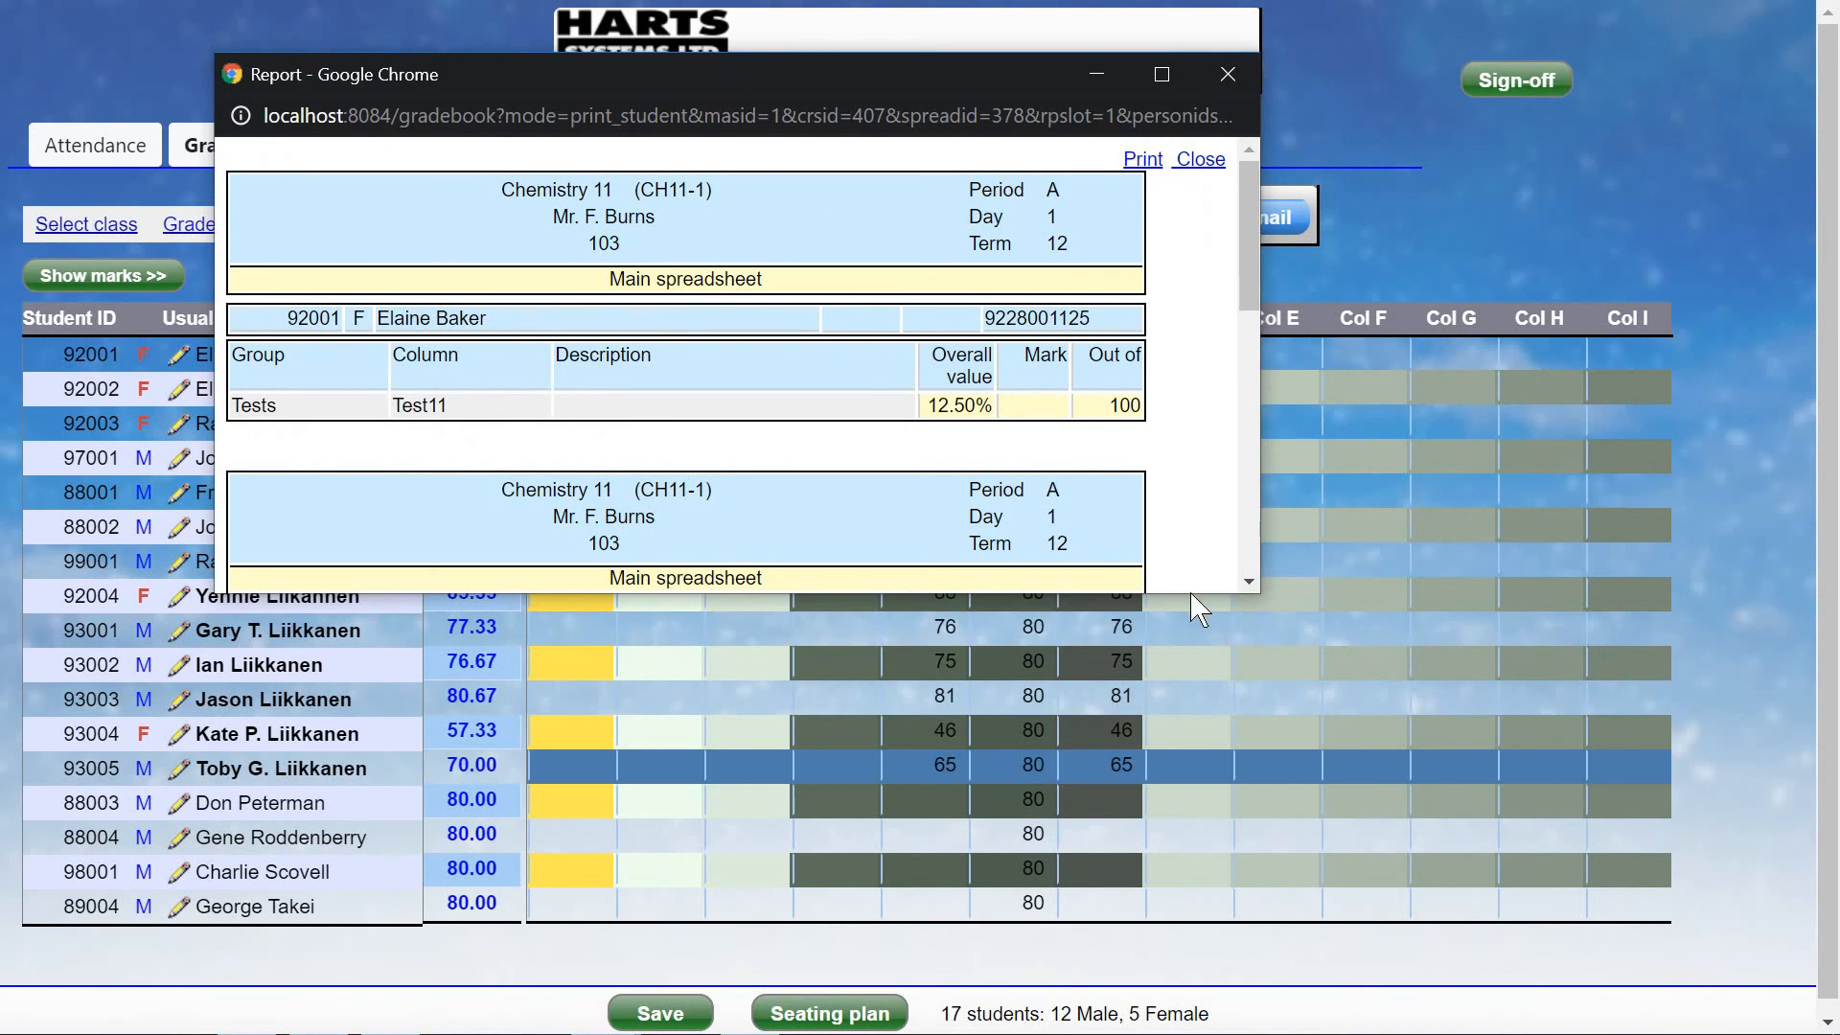
left_click_drag(1188, 598, 1217, 889)
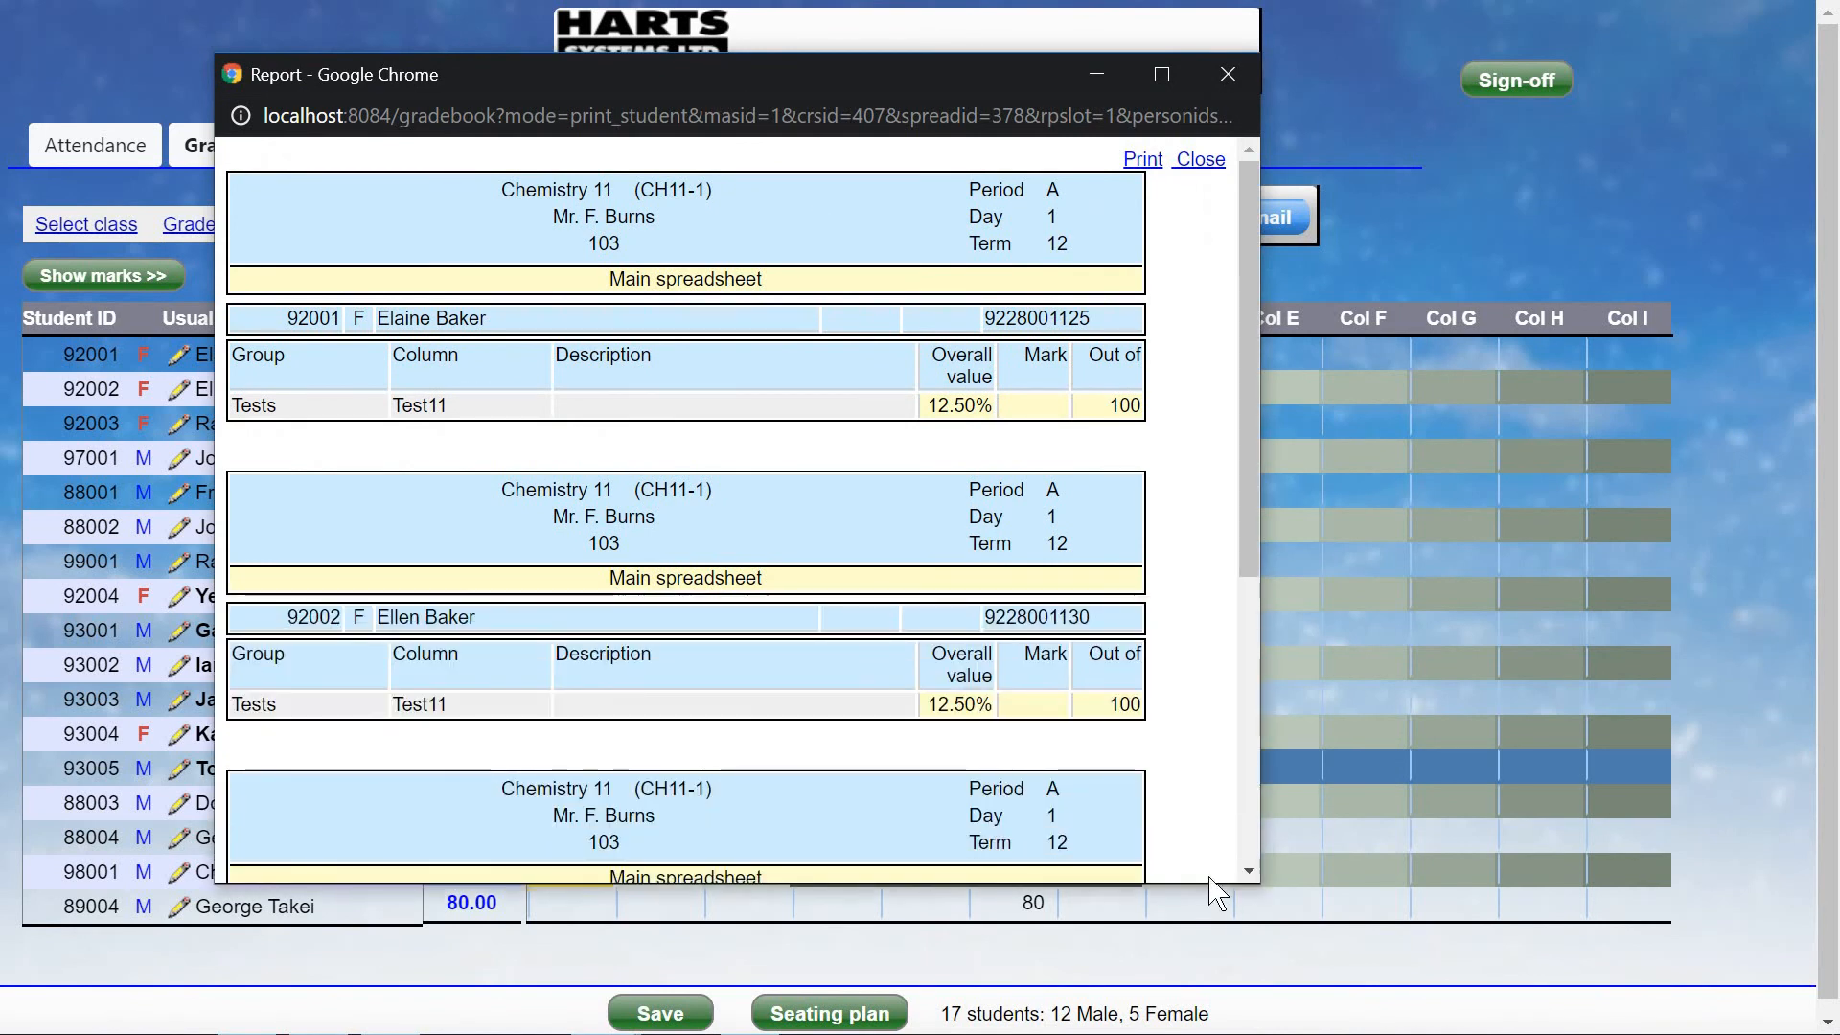
scroll(1193, 402, "down", 5)
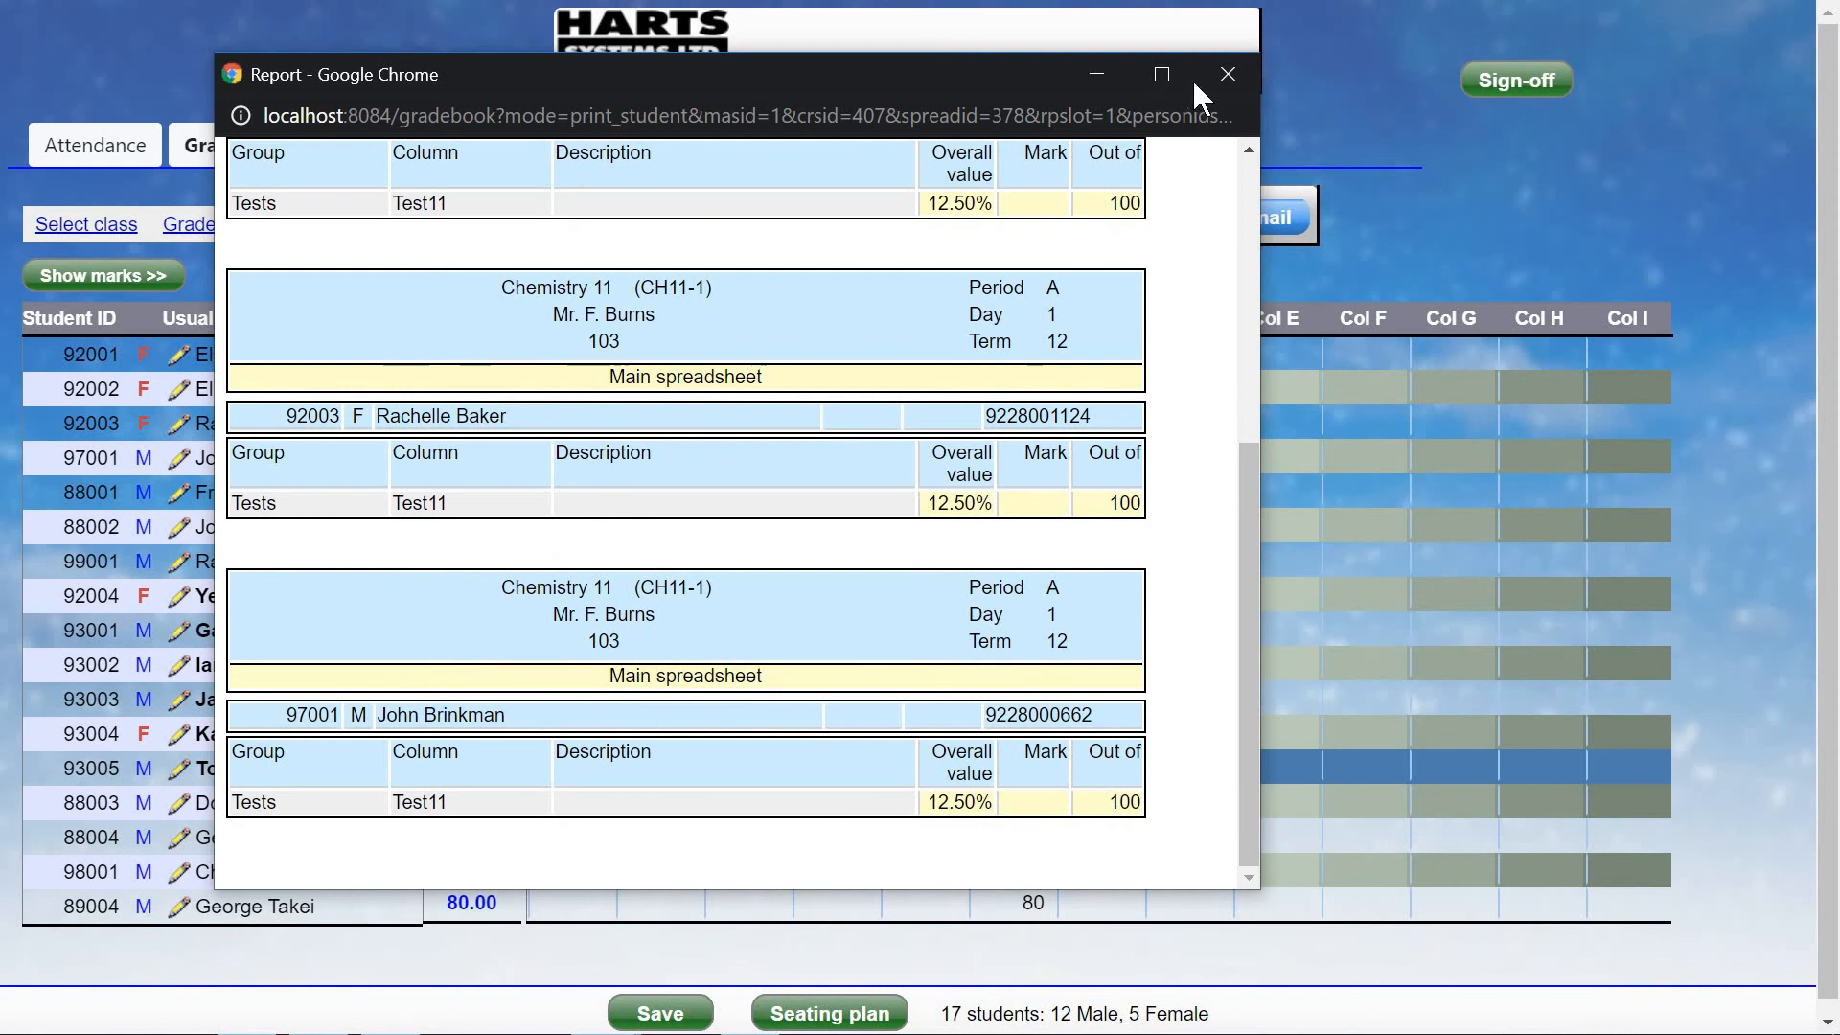
left_click(1227, 75)
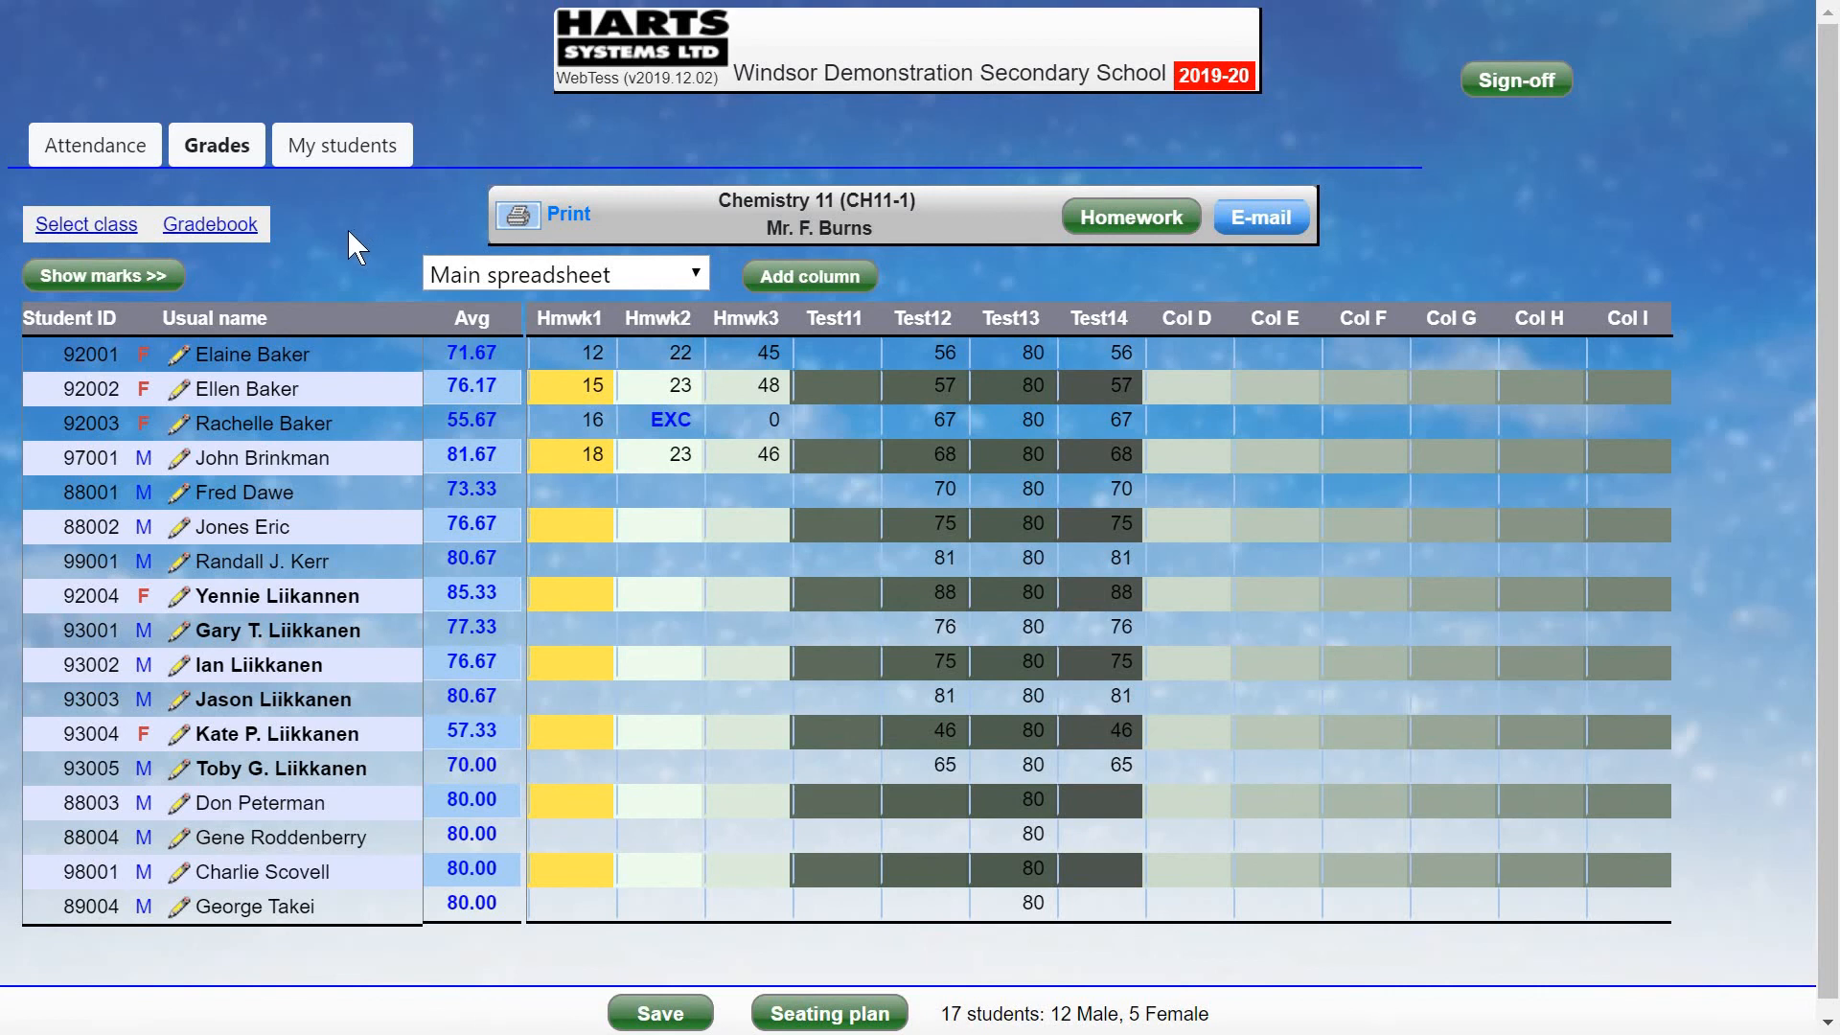
Show the Qtr. 3 term marks, copy each student's average into them, then hide marks.
left_click(125, 281)
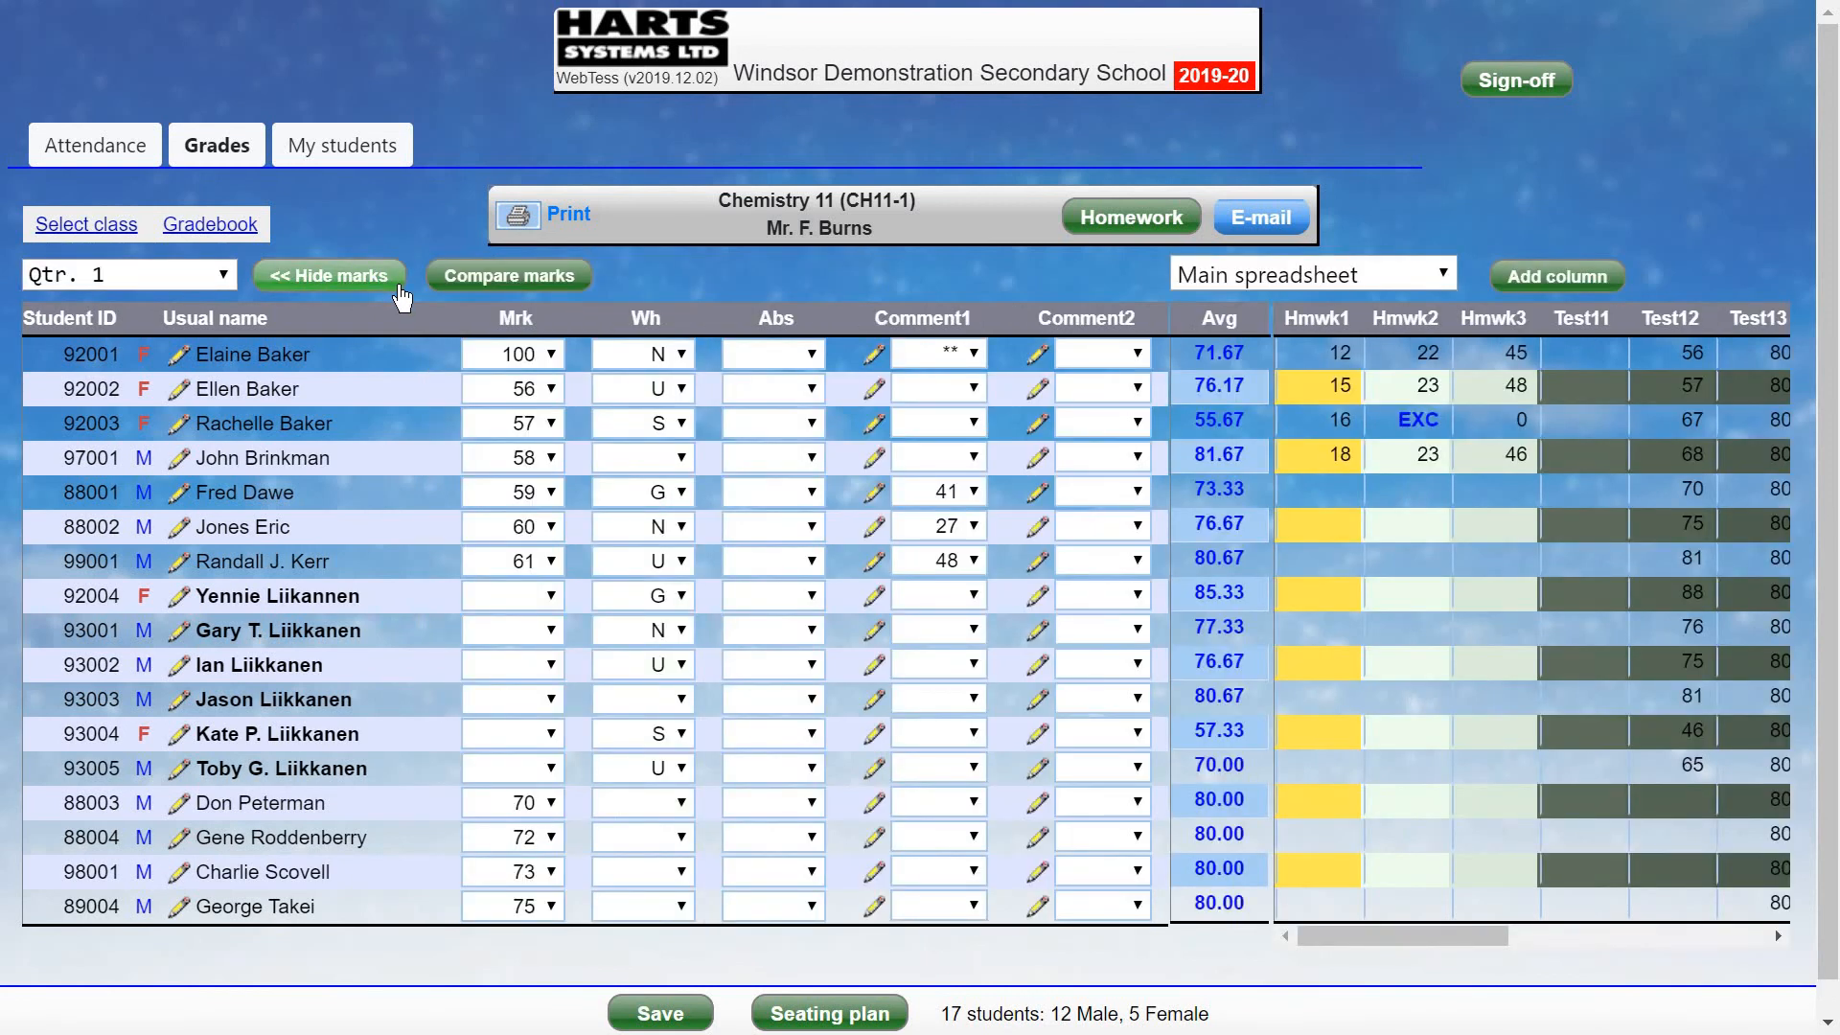
left_click(167, 298)
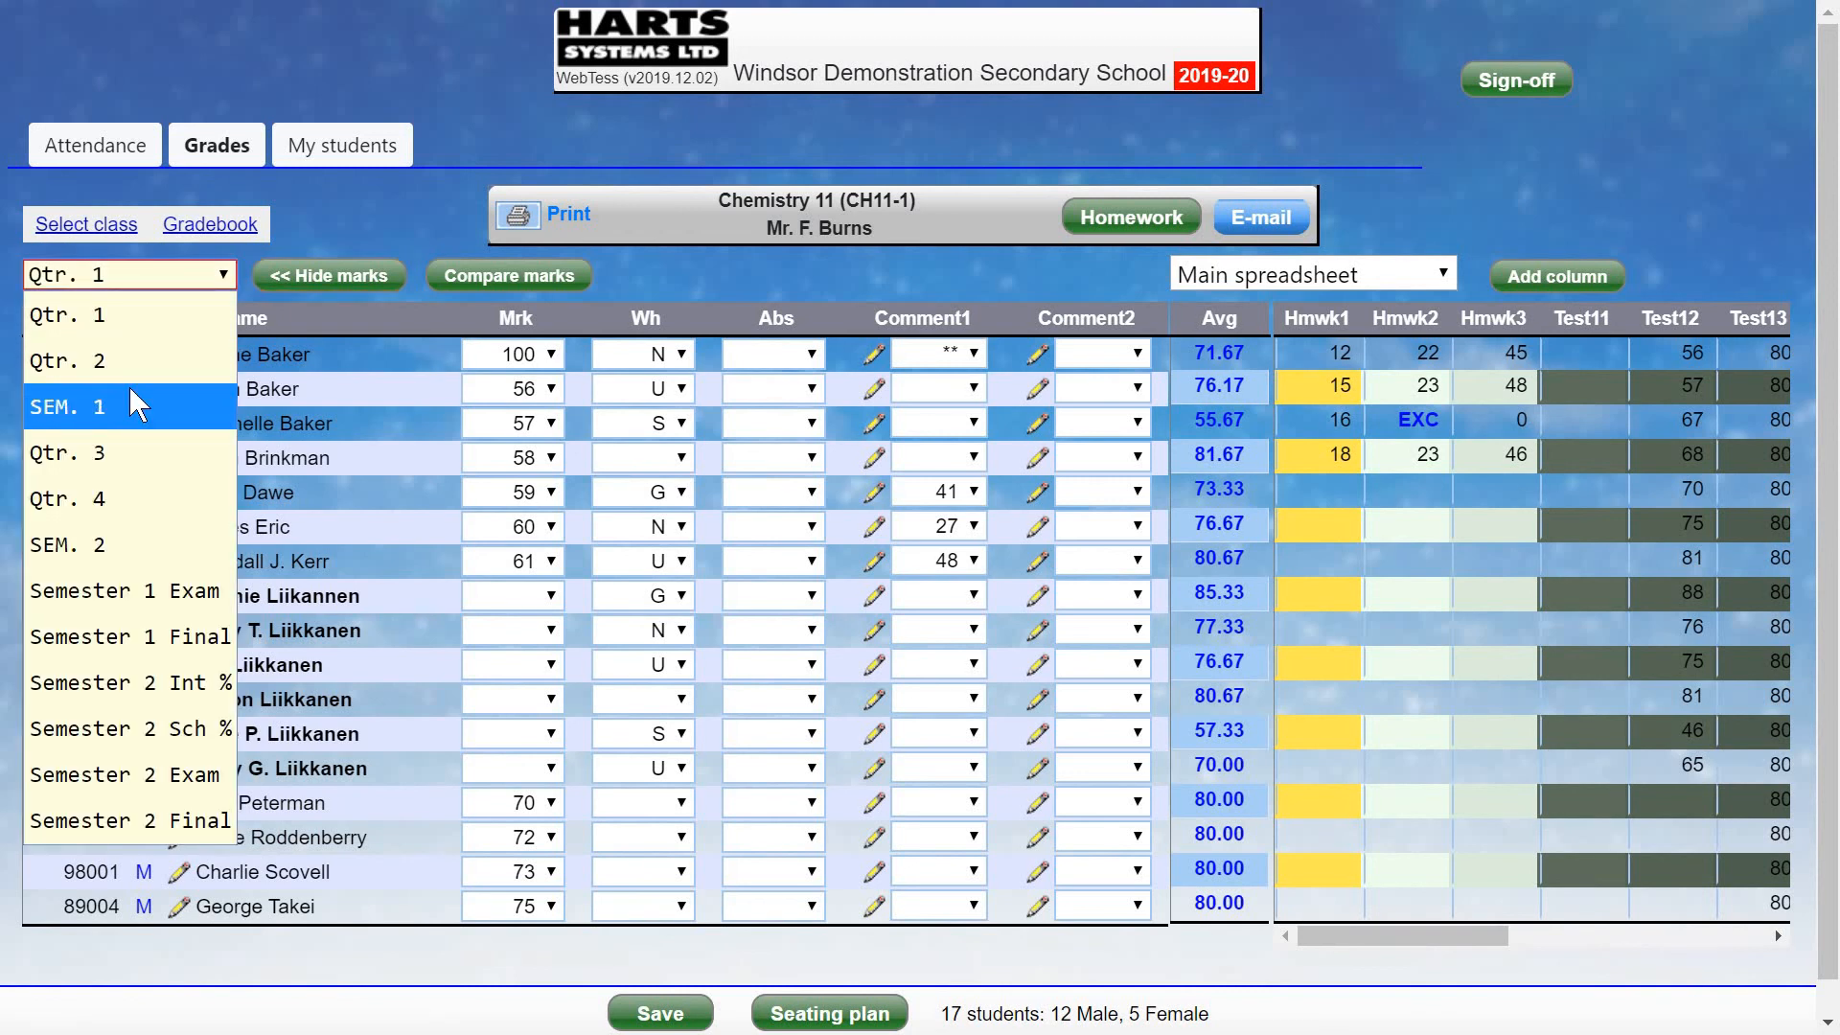
left_click(154, 474)
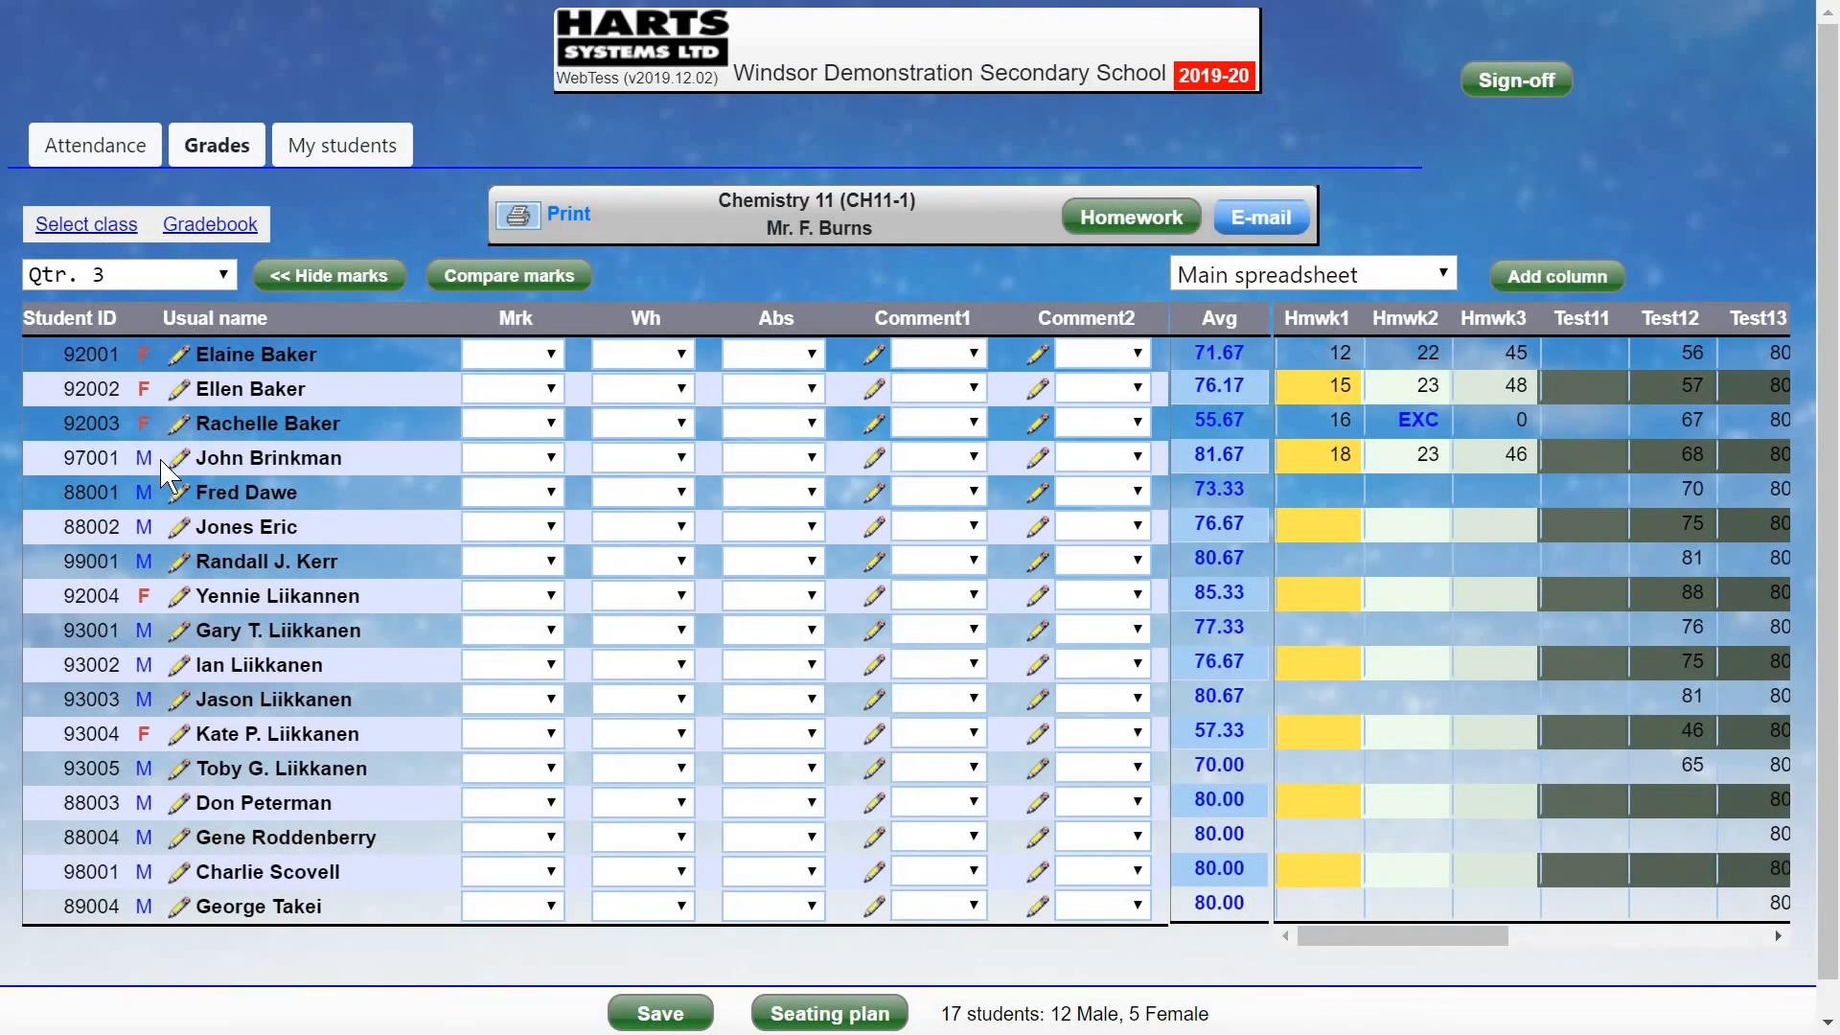
left_click(240, 233)
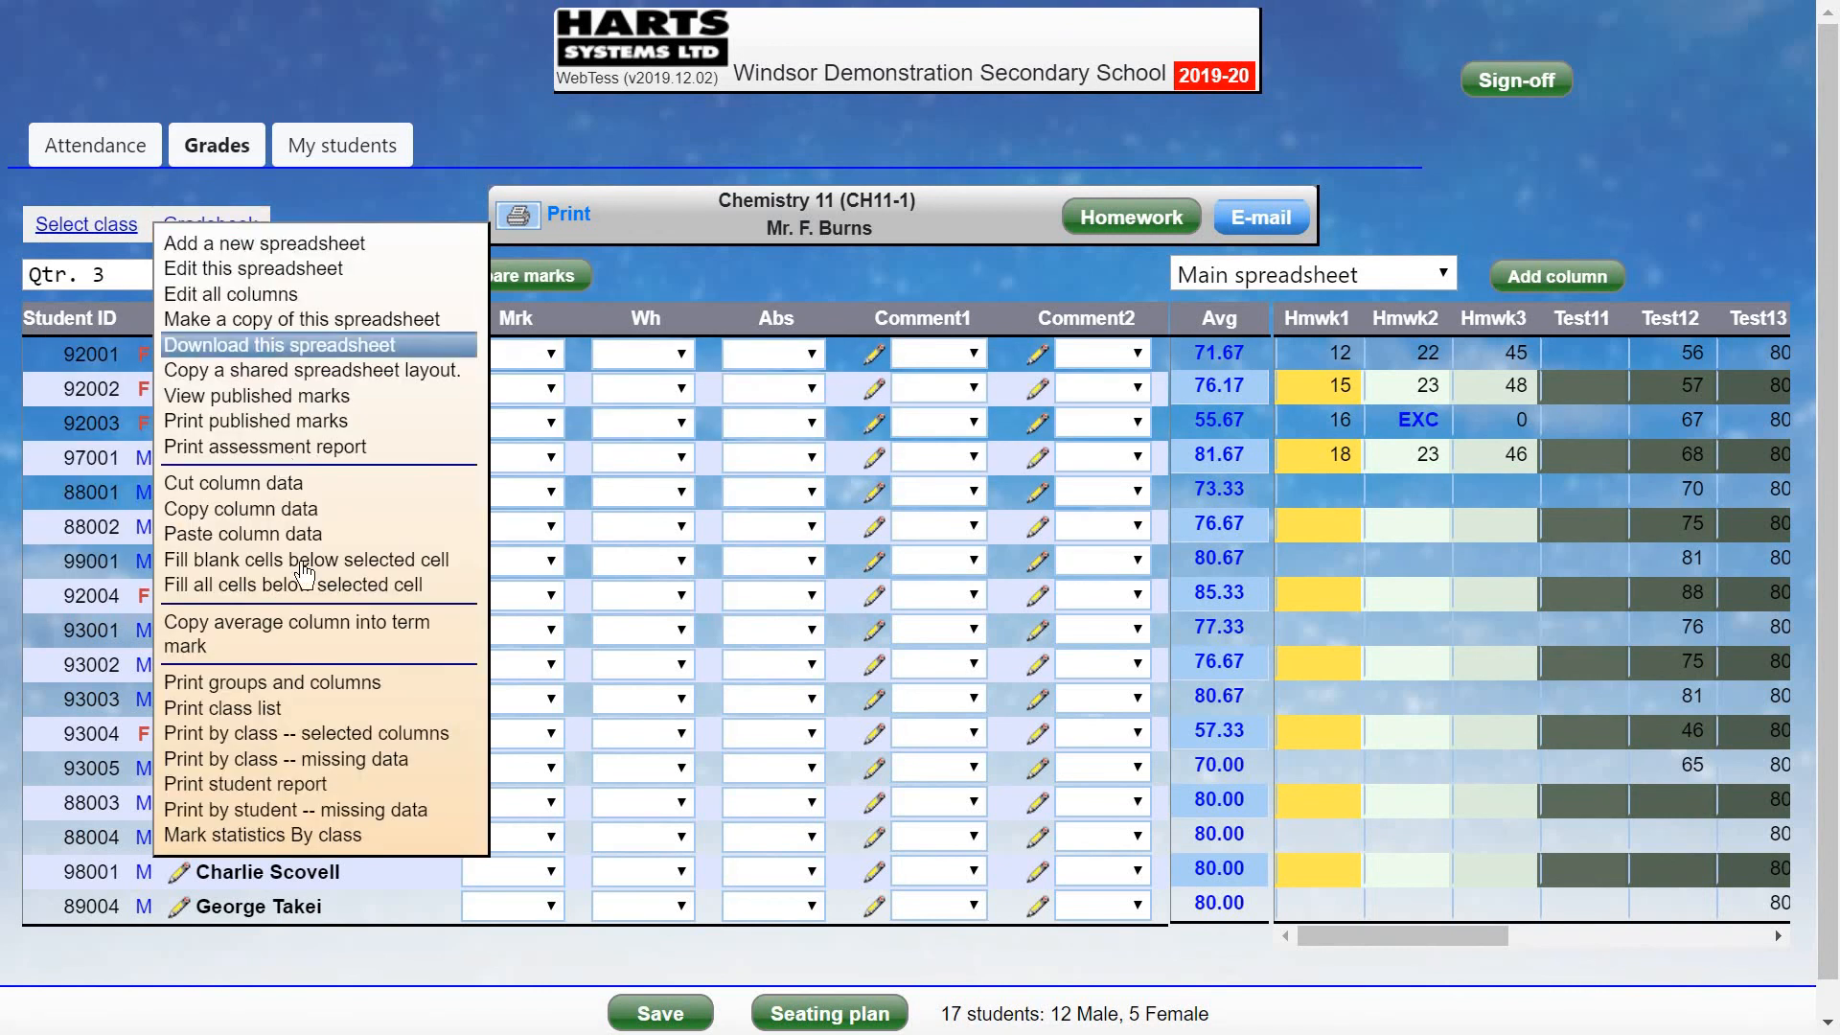
left_click(379, 645)
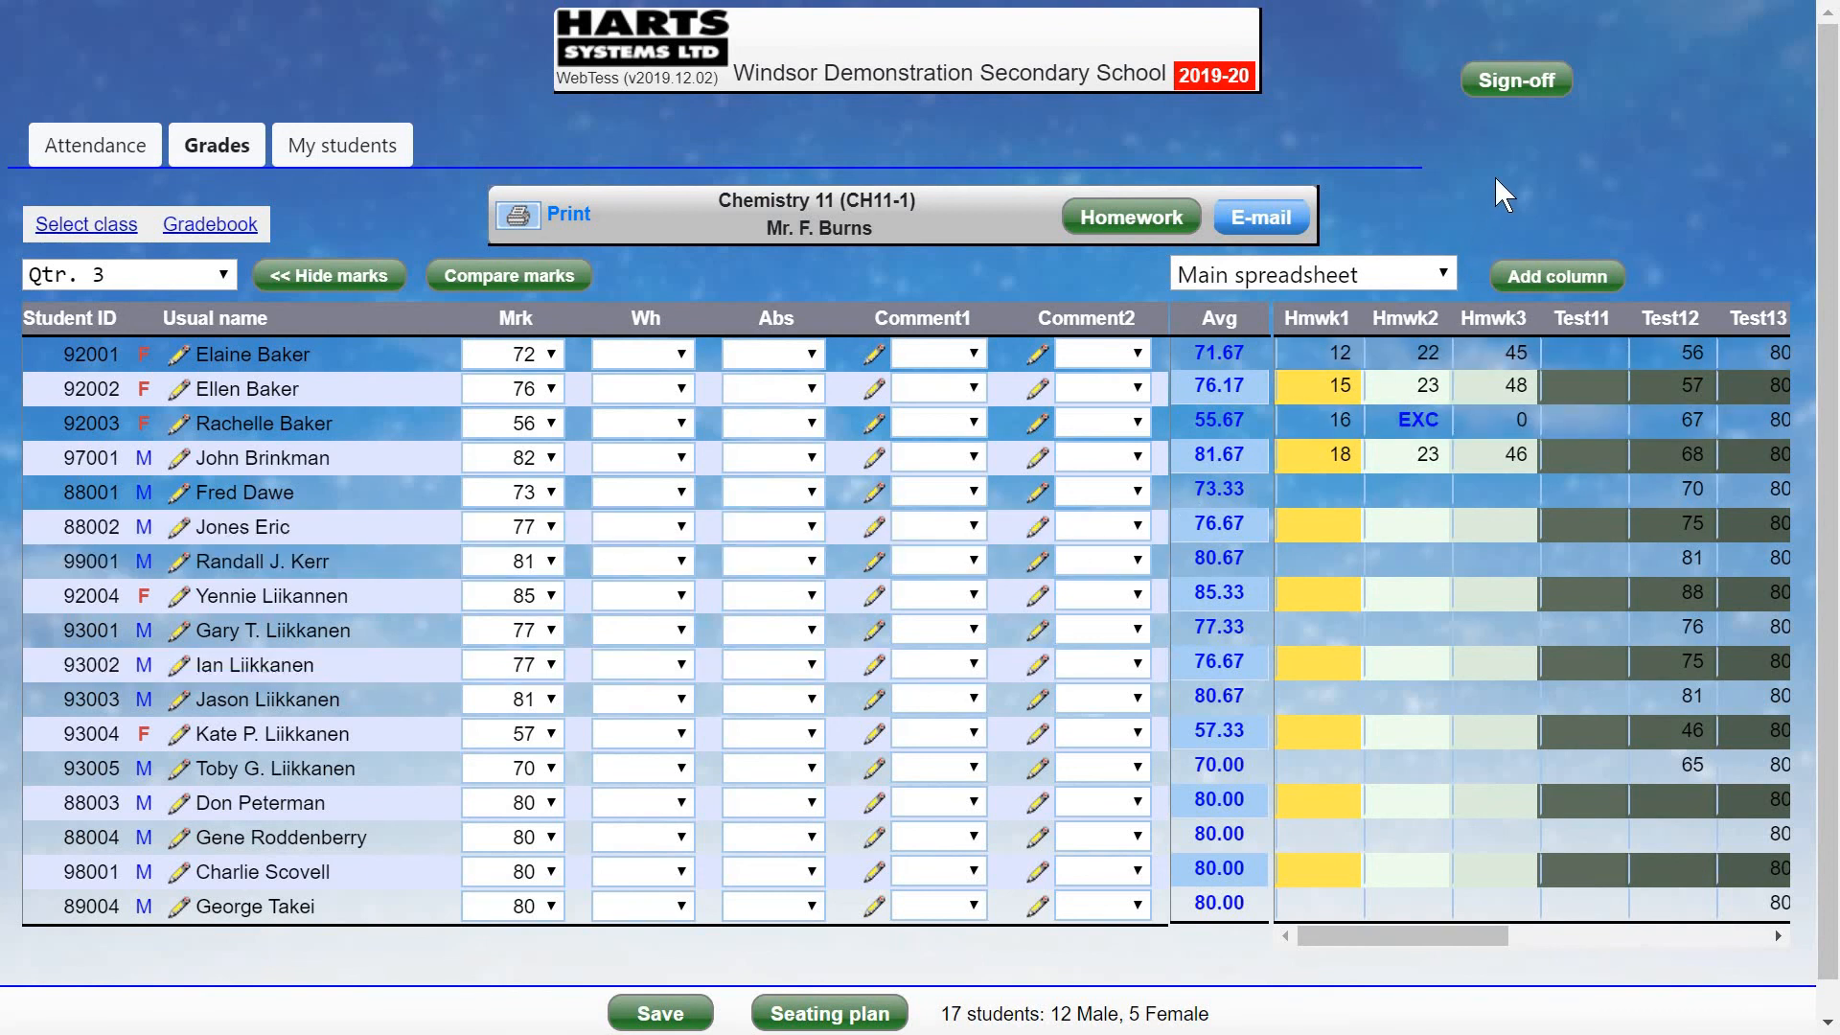
left_click(329, 275)
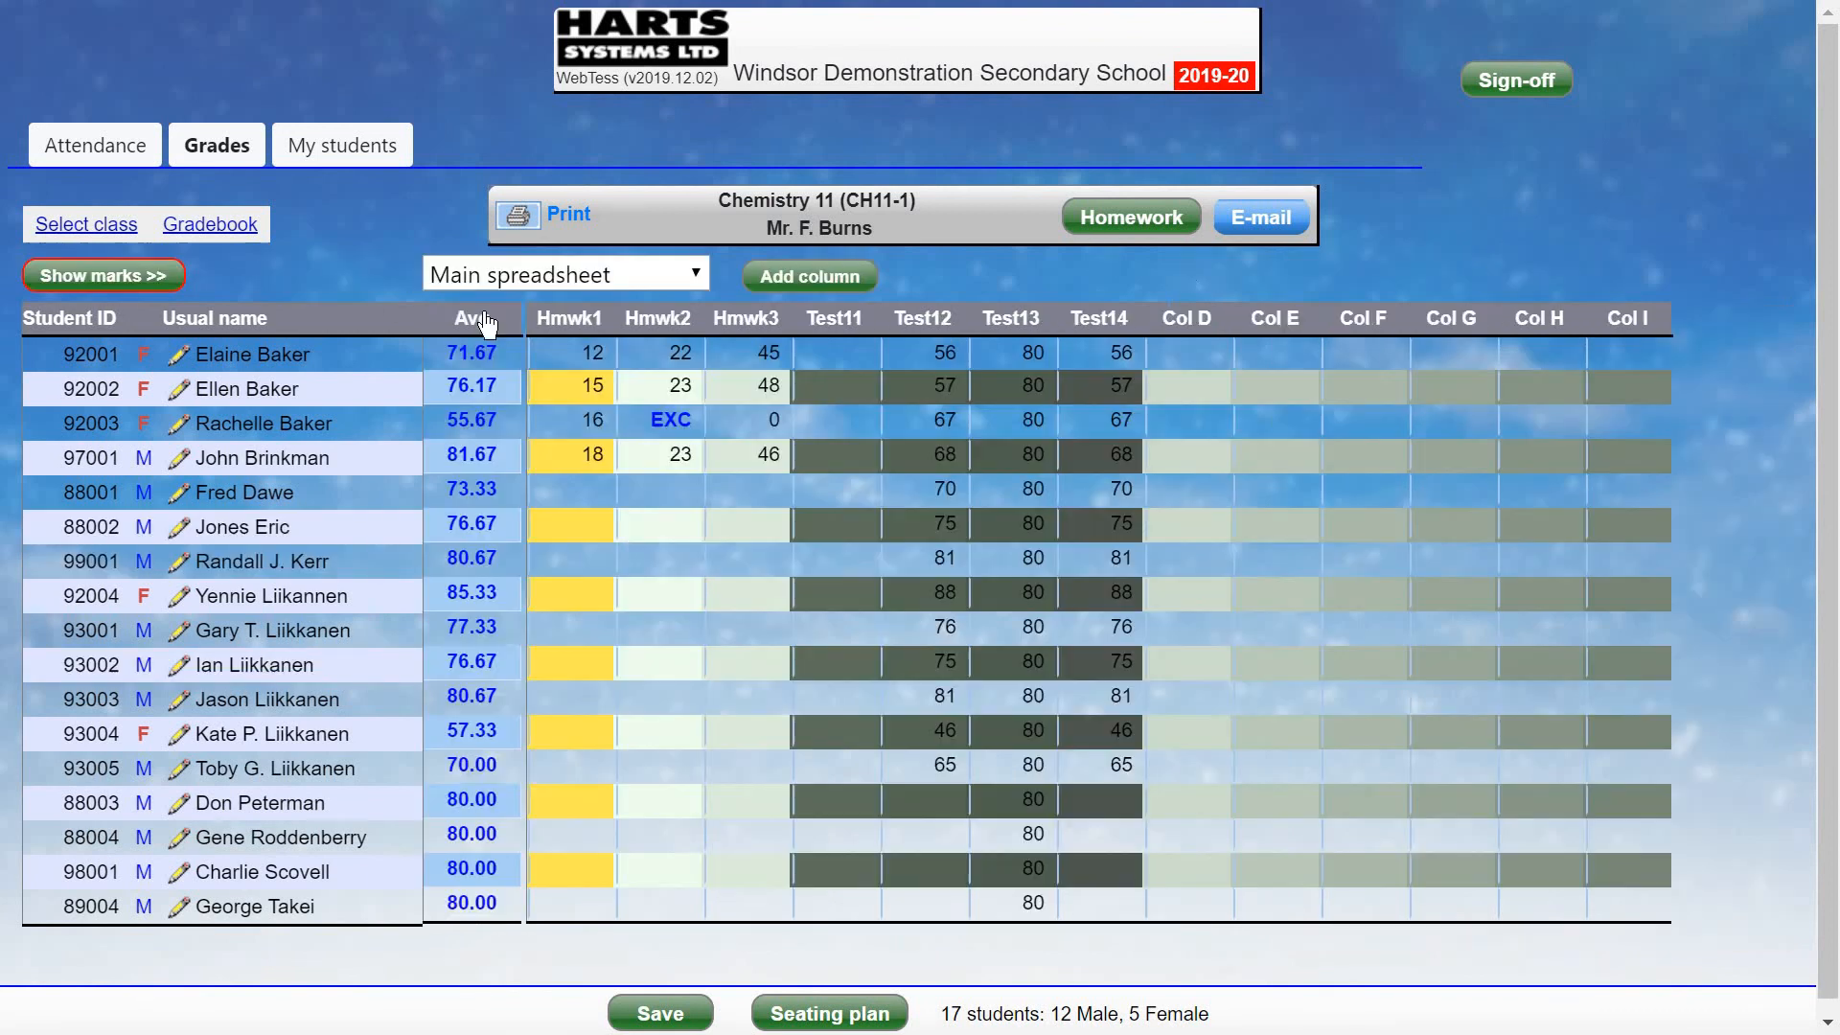
left_click(1263, 216)
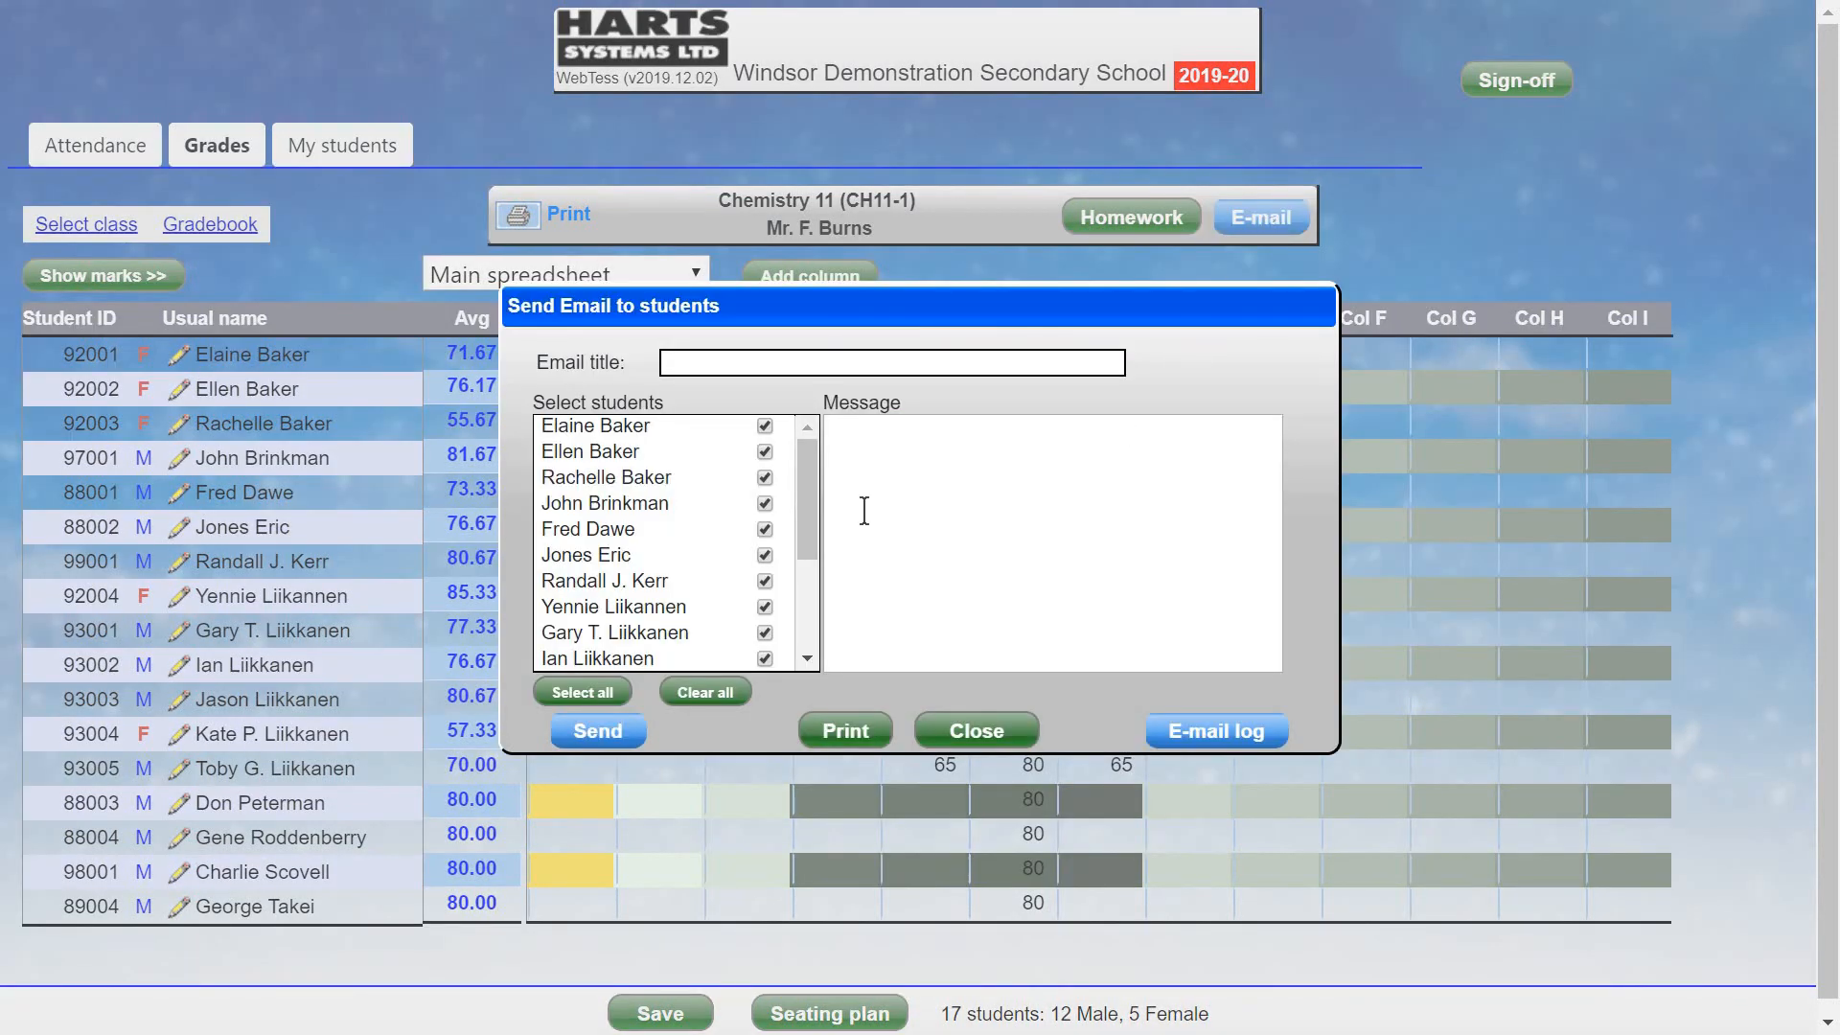
left_click(965, 457)
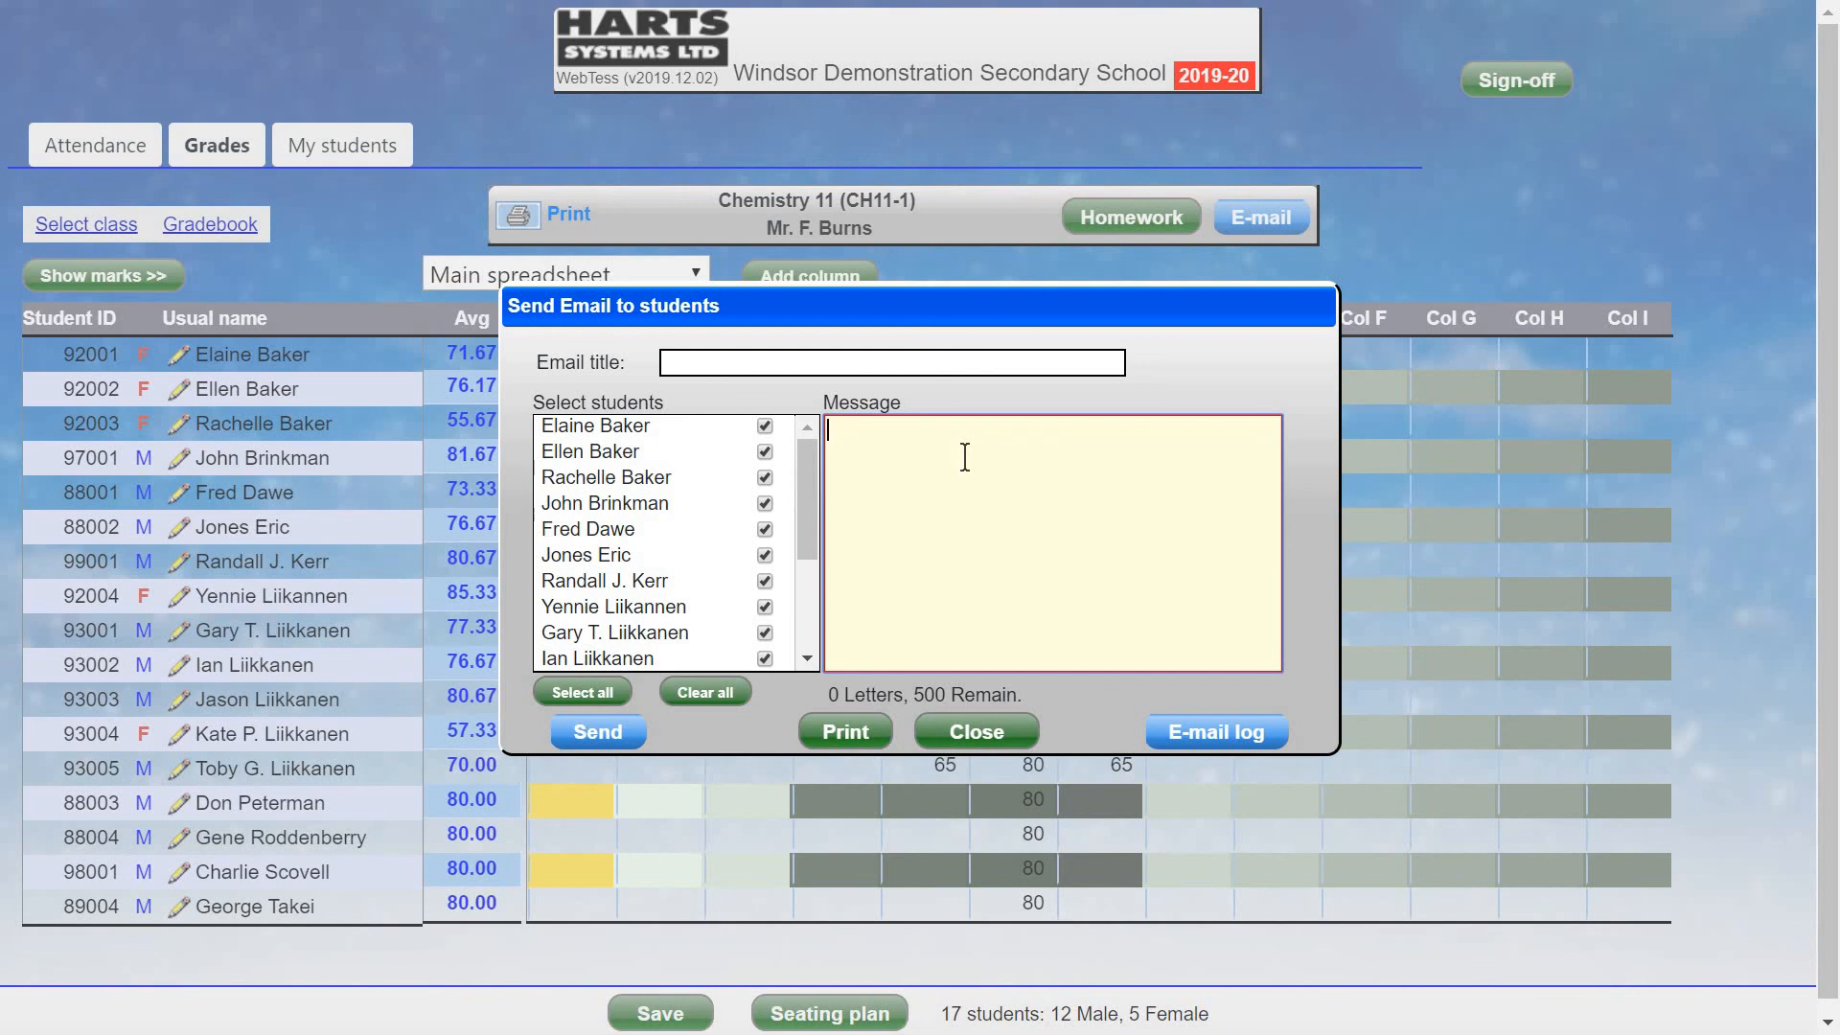
type("A sample email message")
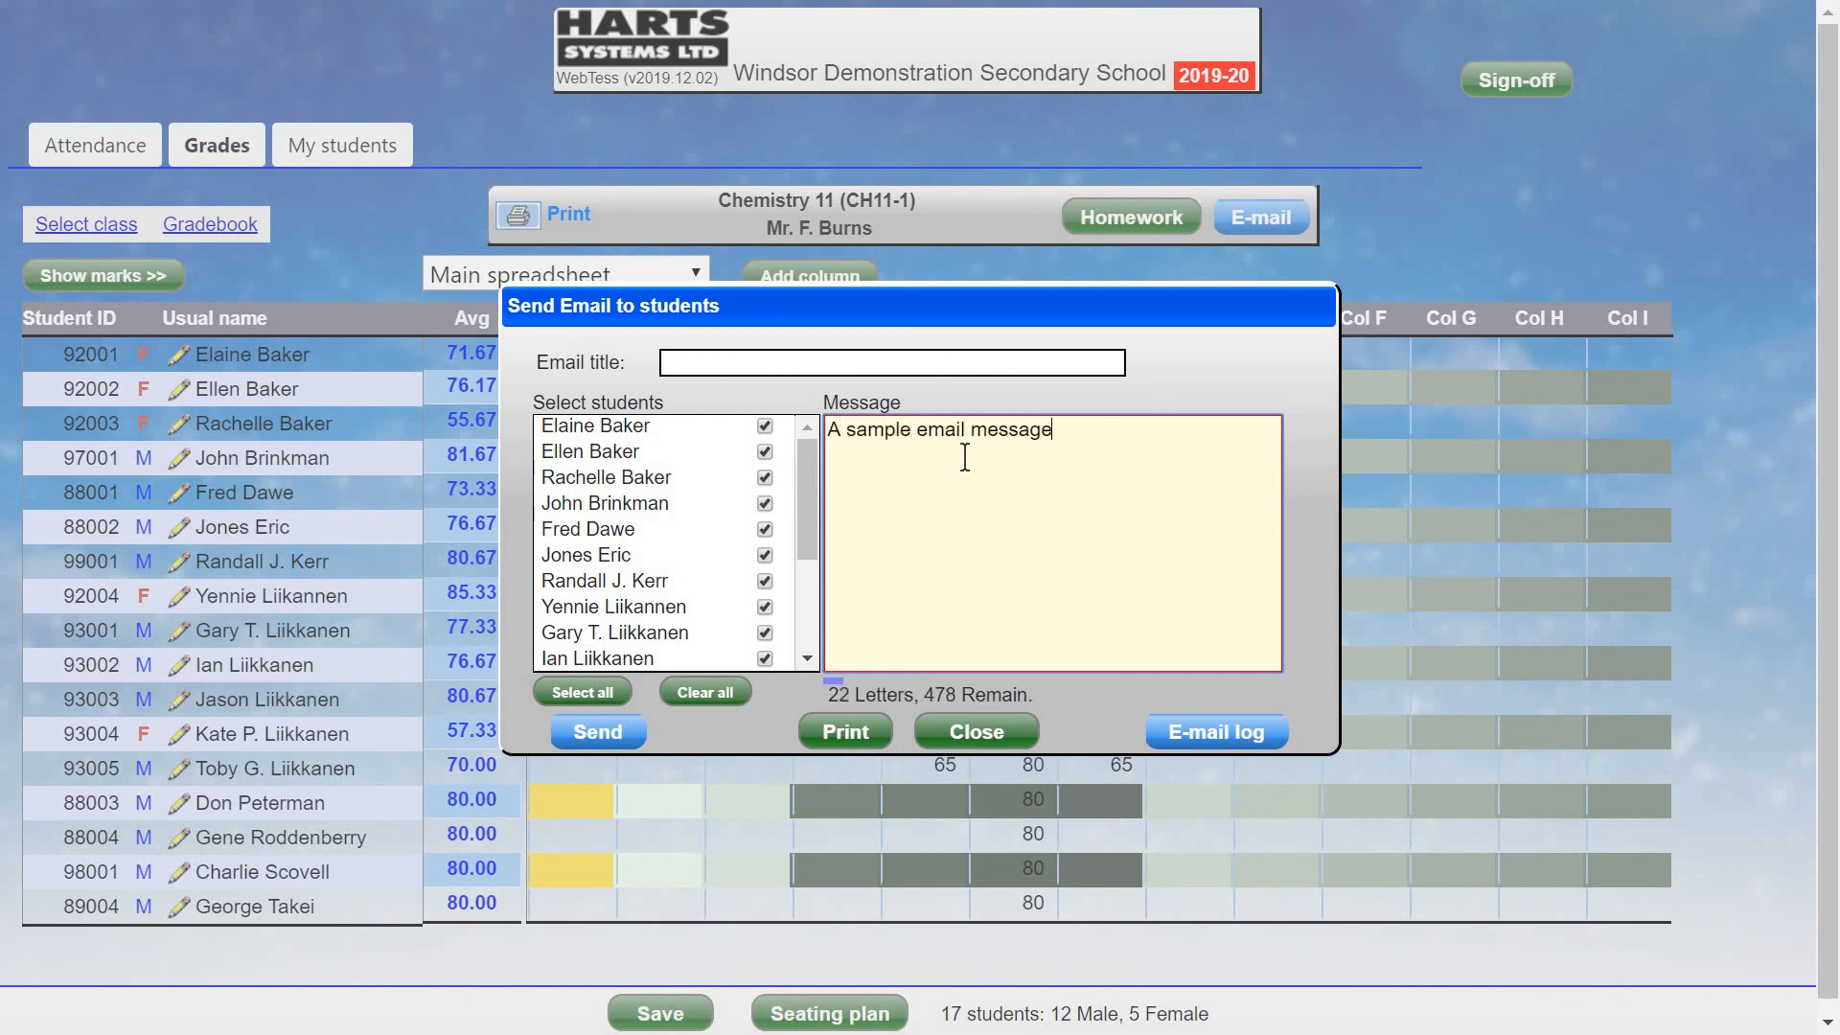
left_click(1000, 353)
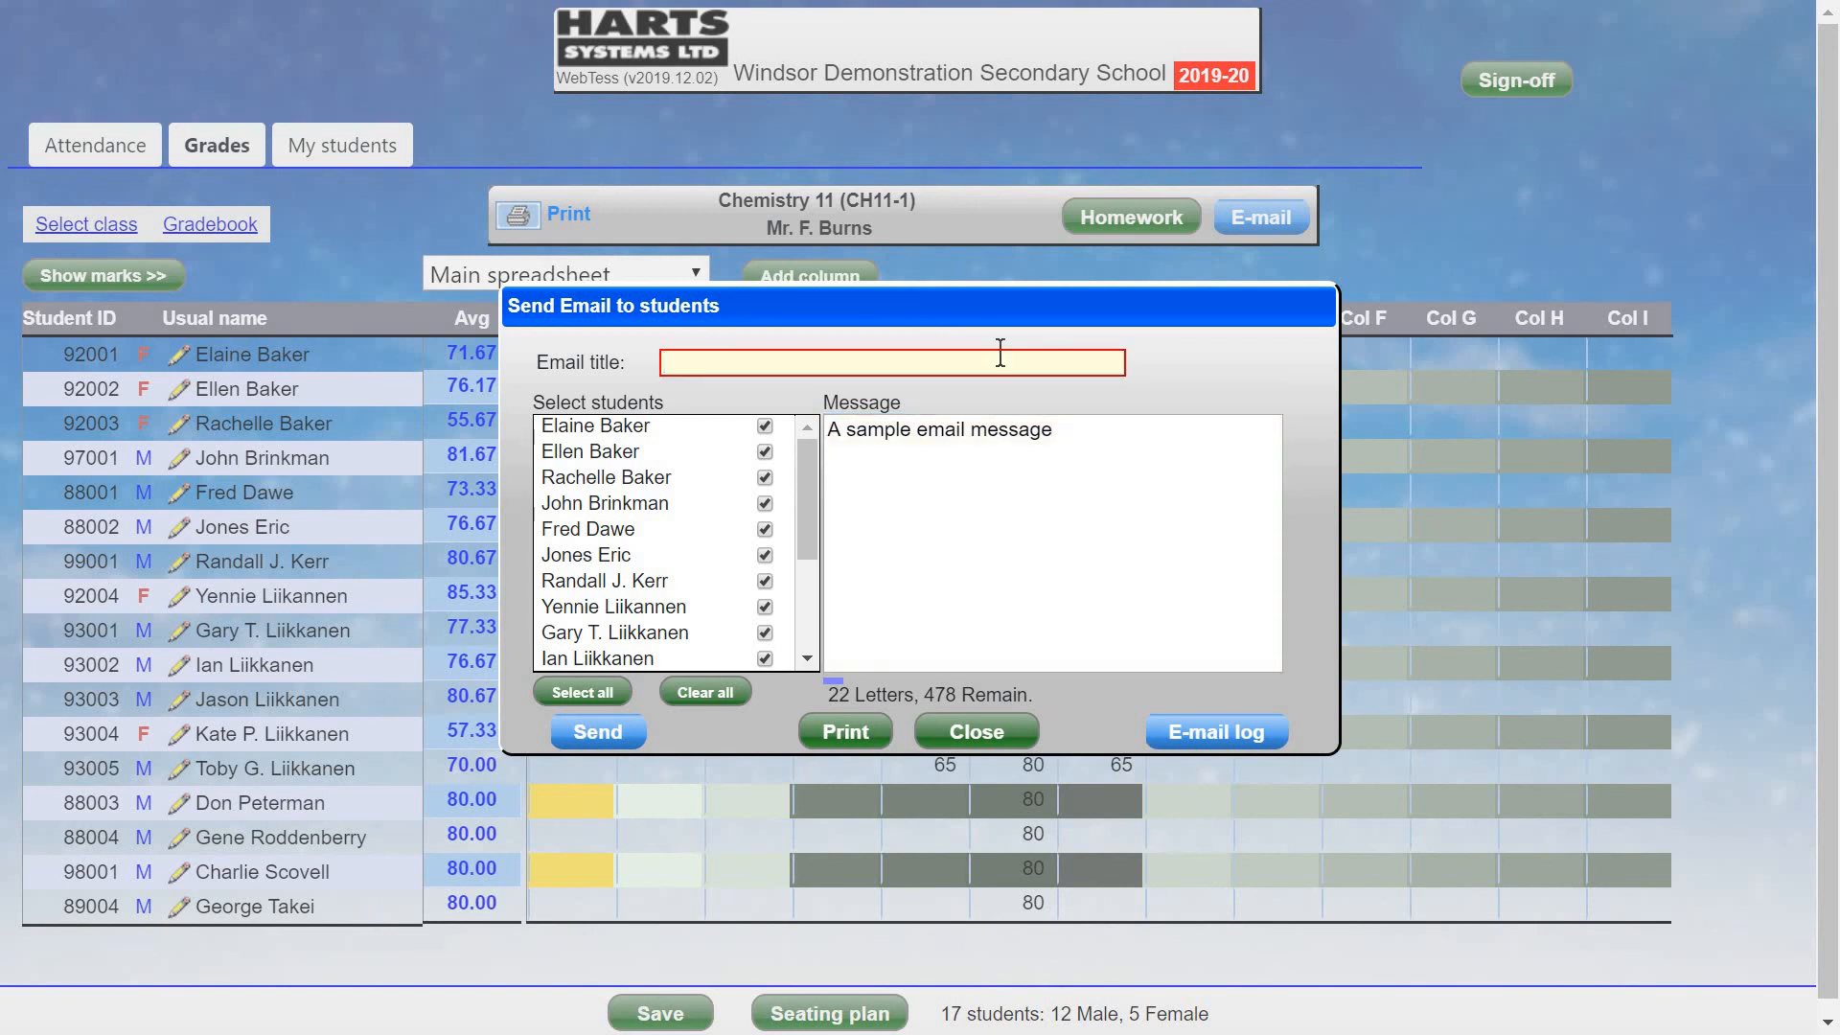
type("The email subject")
left_click(987, 732)
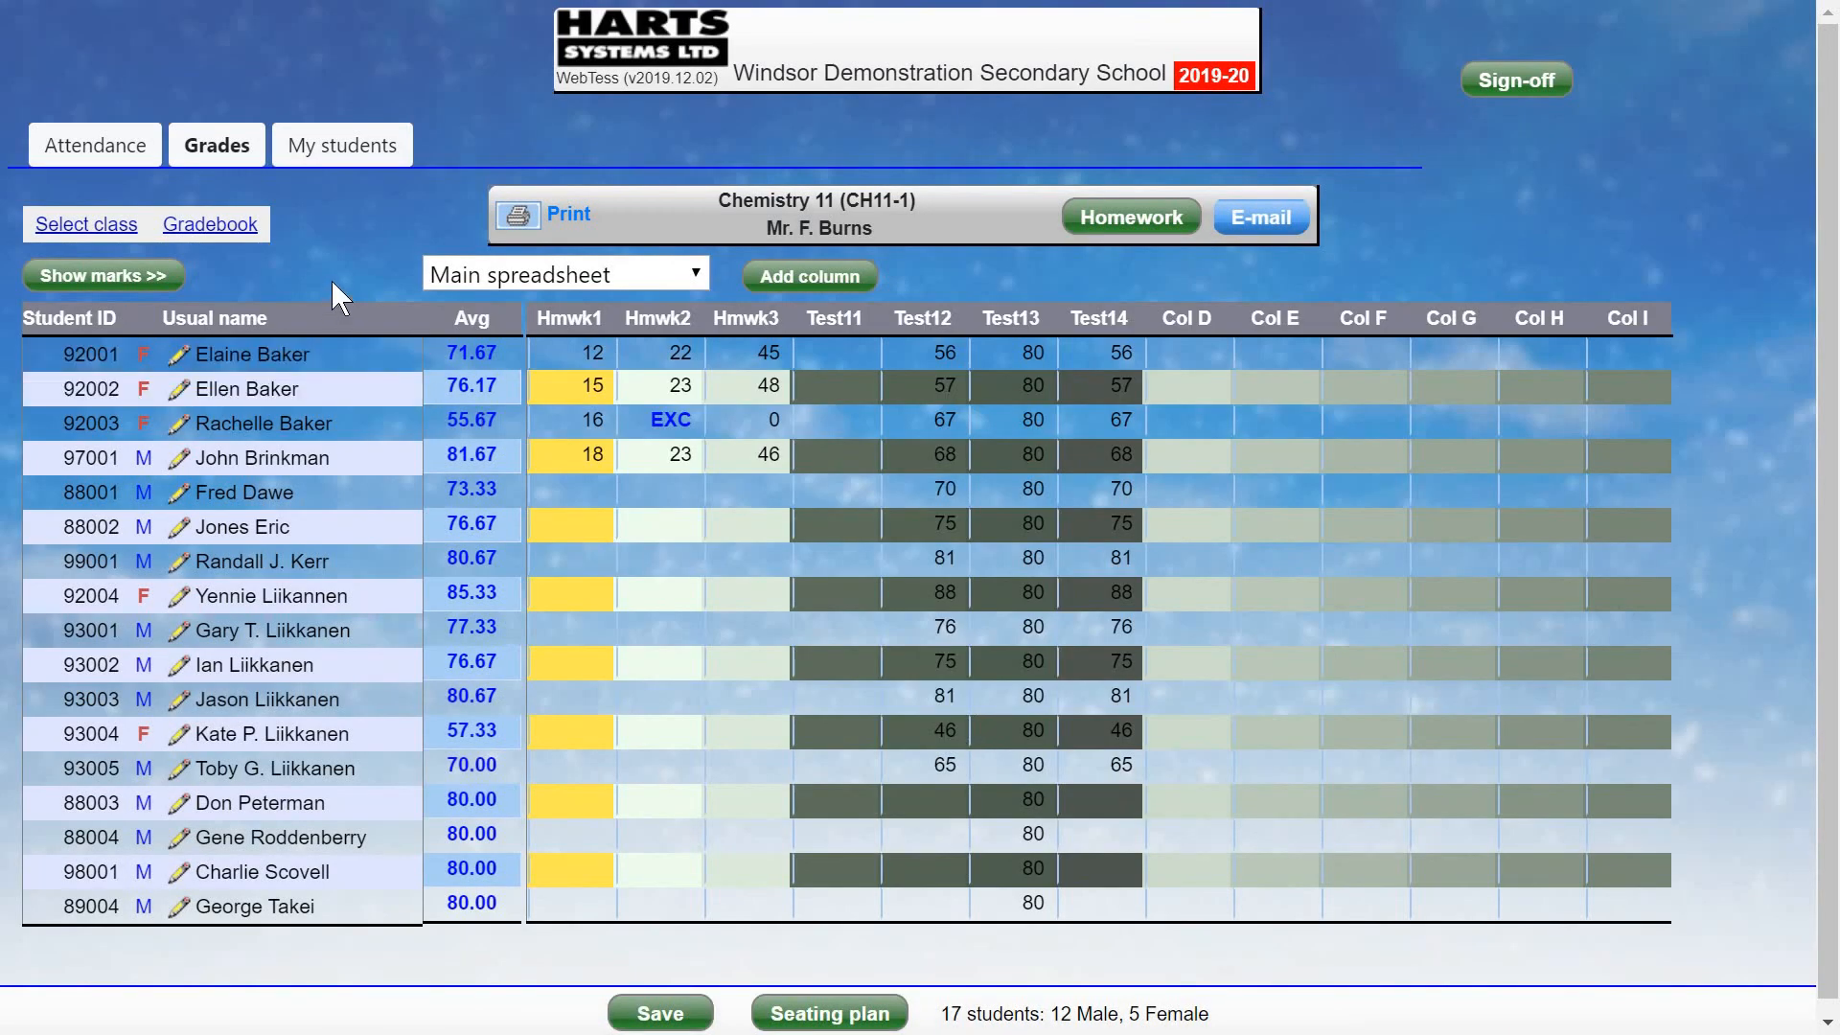
left_click(221, 228)
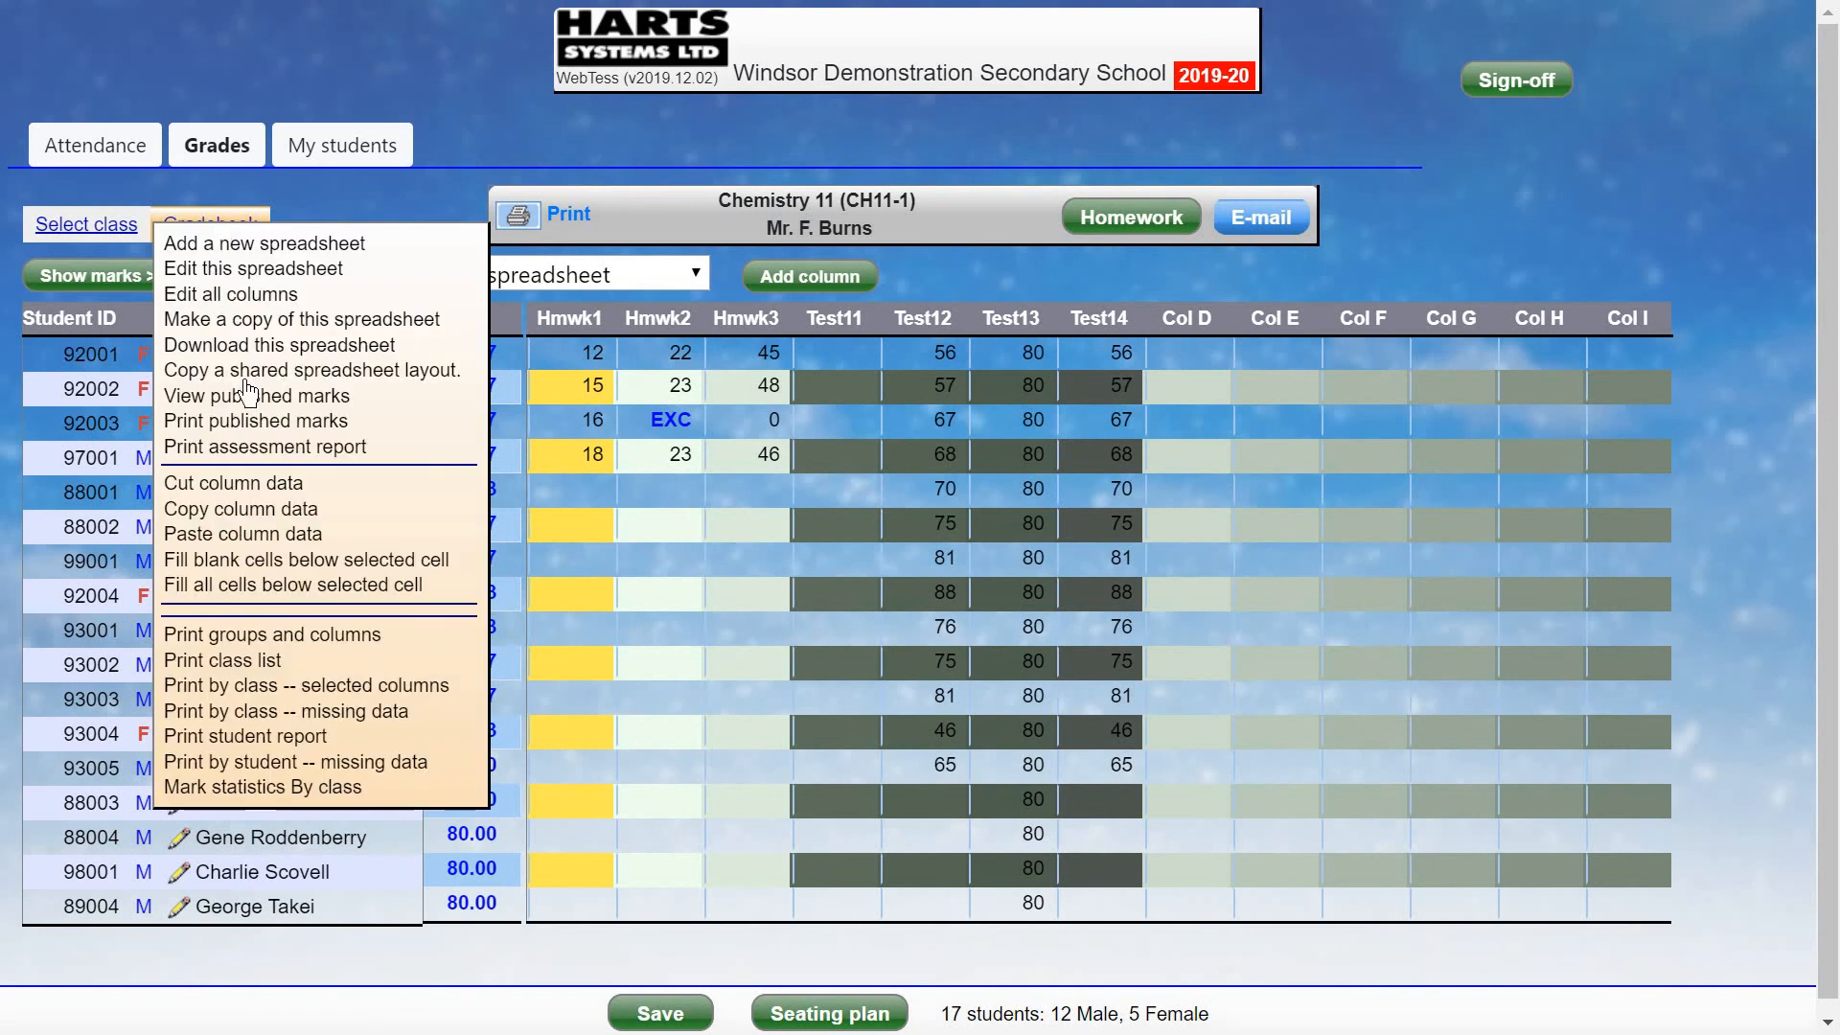
left_click(262, 738)
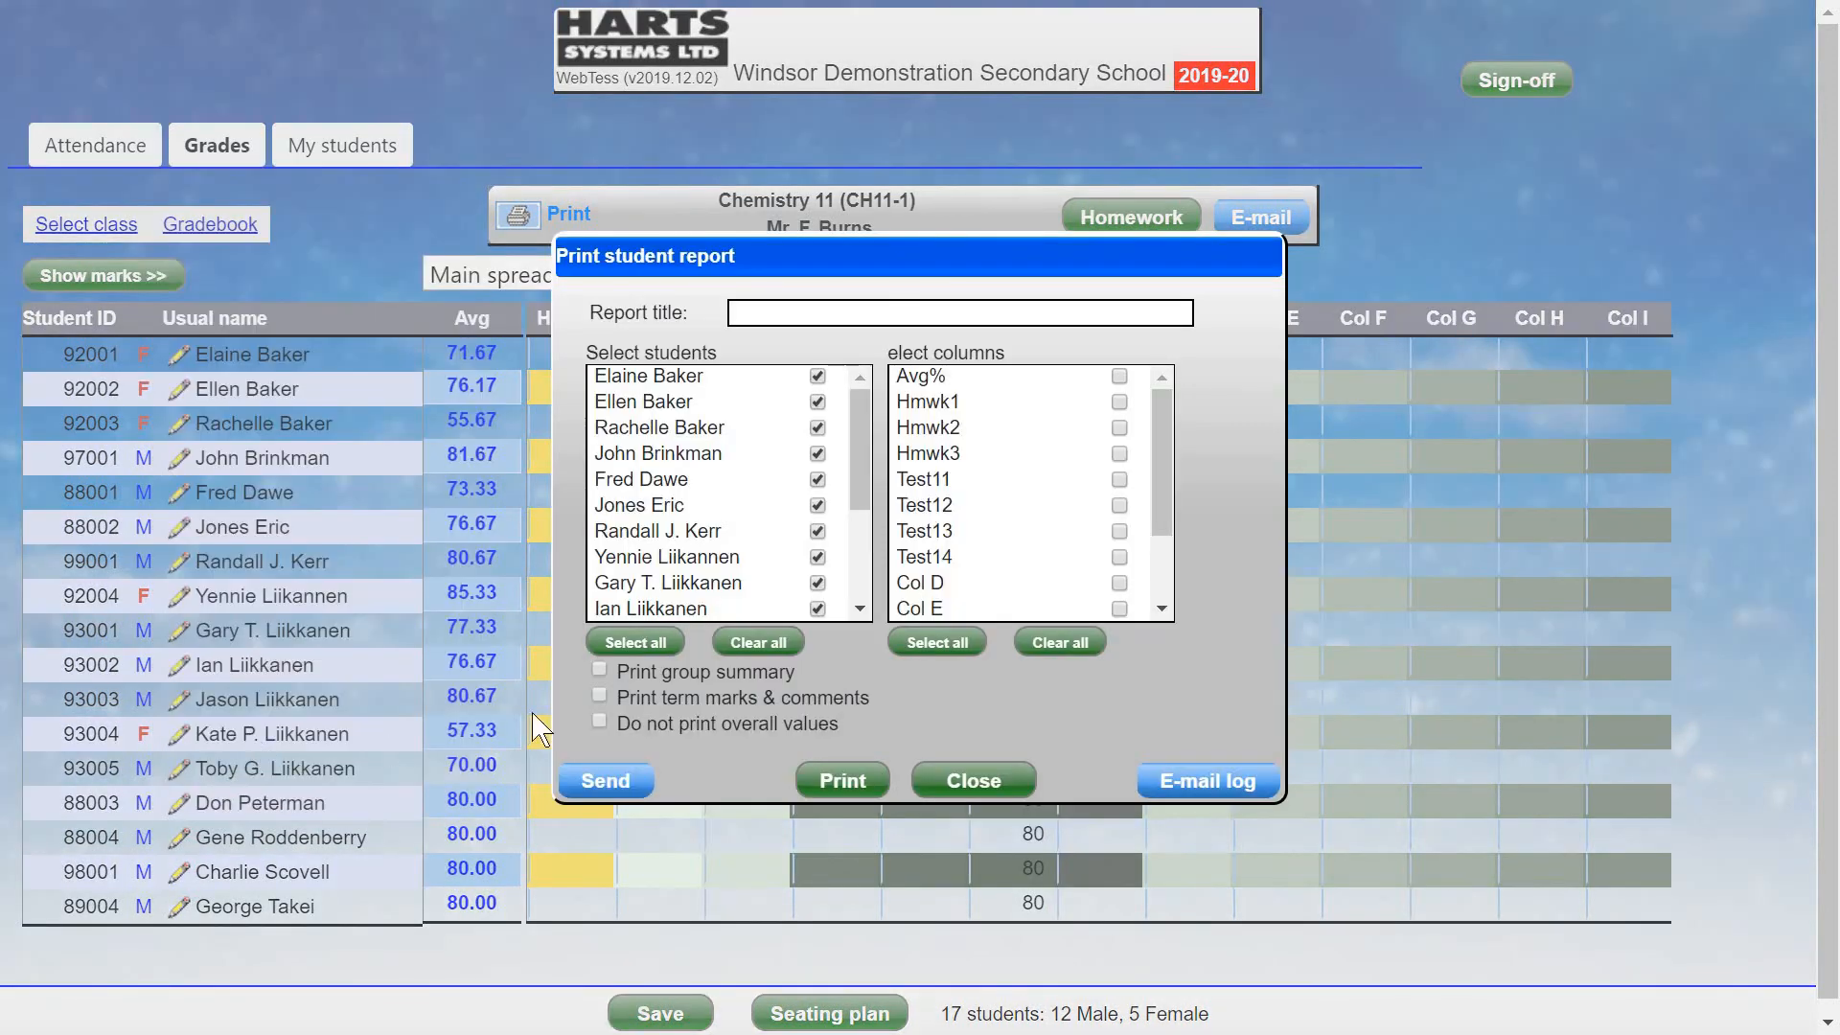
left_click(757, 644)
left_click(637, 644)
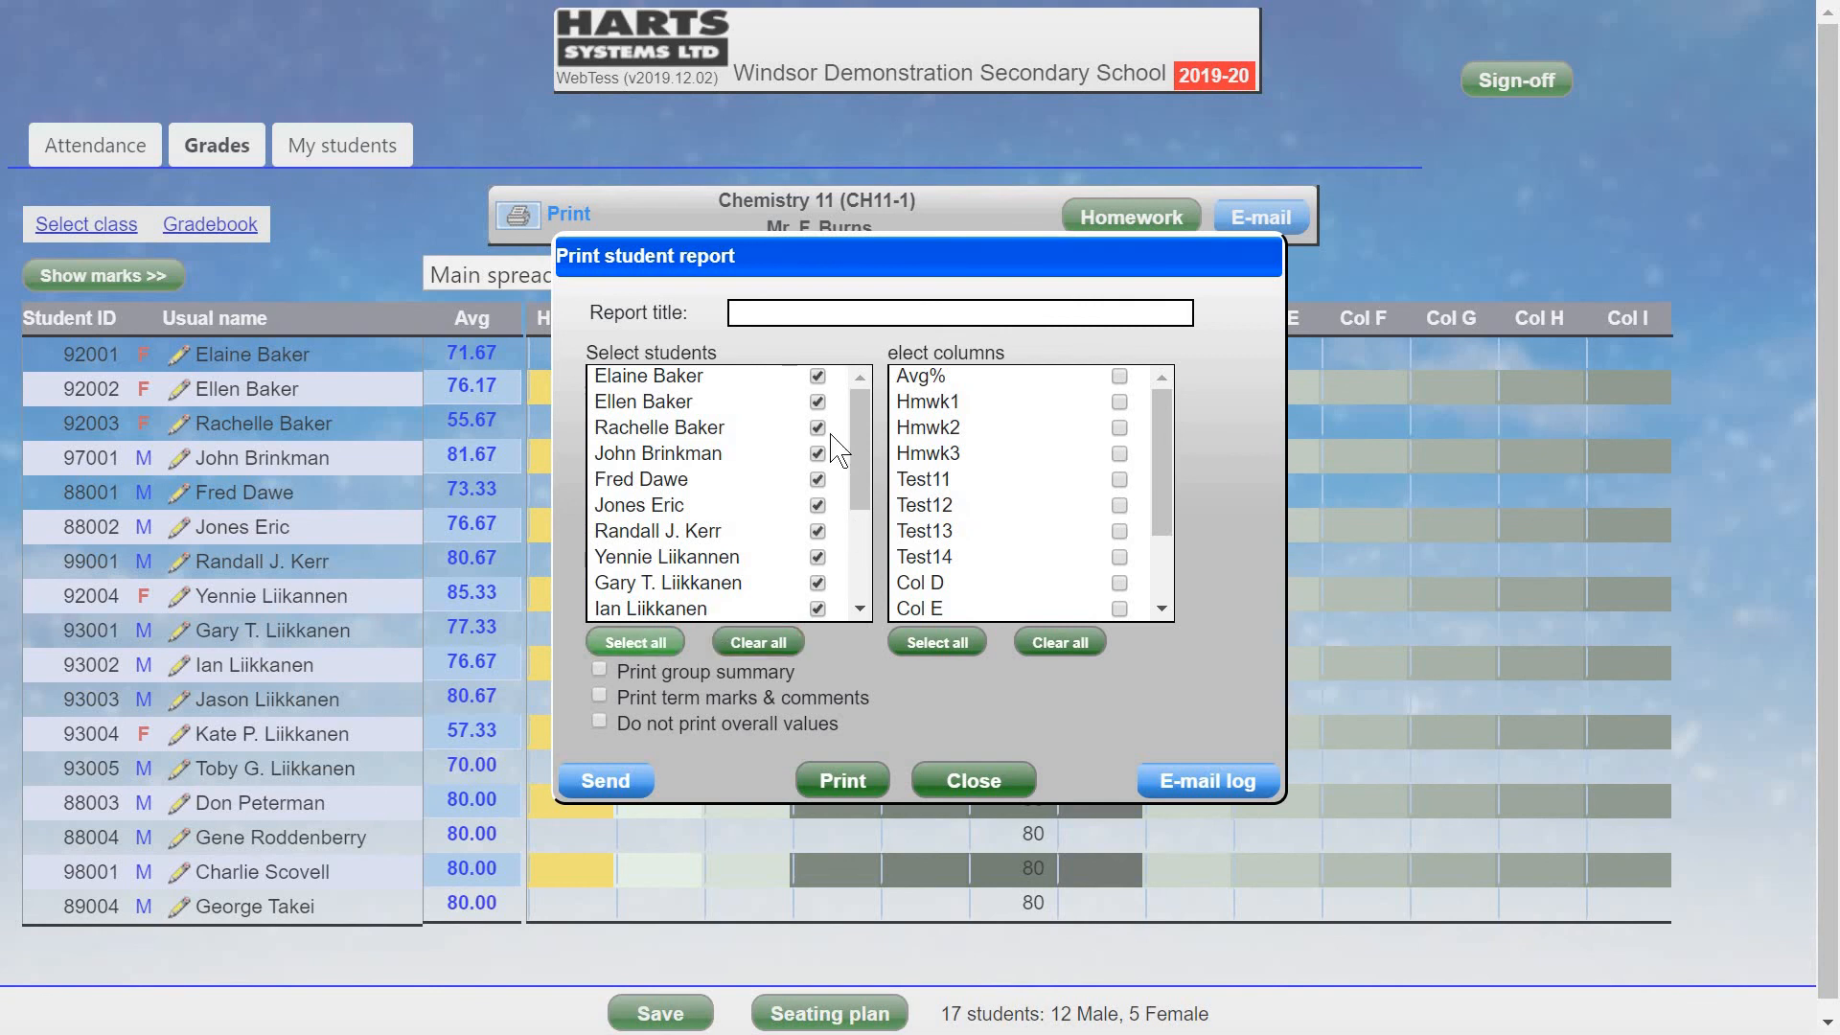
left_click(761, 644)
left_click(817, 376)
left_click(817, 402)
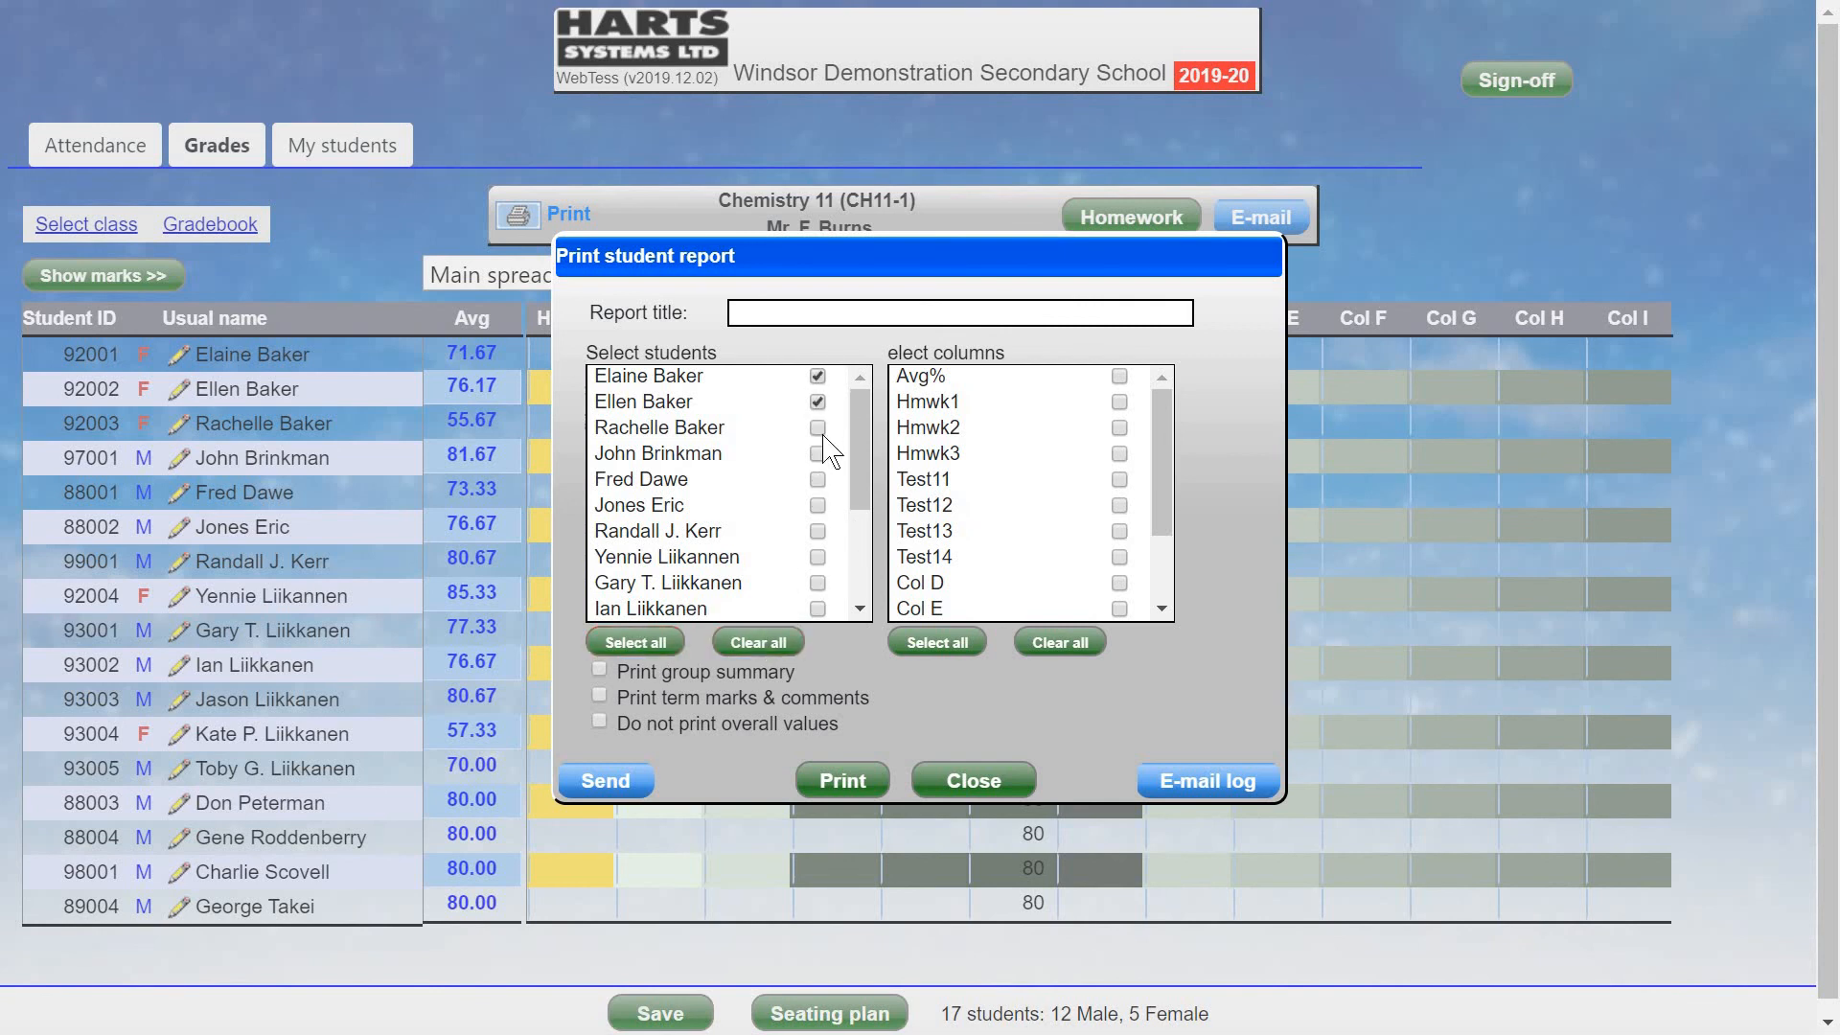
left_click(817, 429)
left_click(817, 454)
left_click(1119, 377)
left_click(1119, 402)
left_click(1119, 428)
left_click(1119, 455)
left_click(1119, 480)
left_click(1119, 506)
scroll(598, 640, "down", 1)
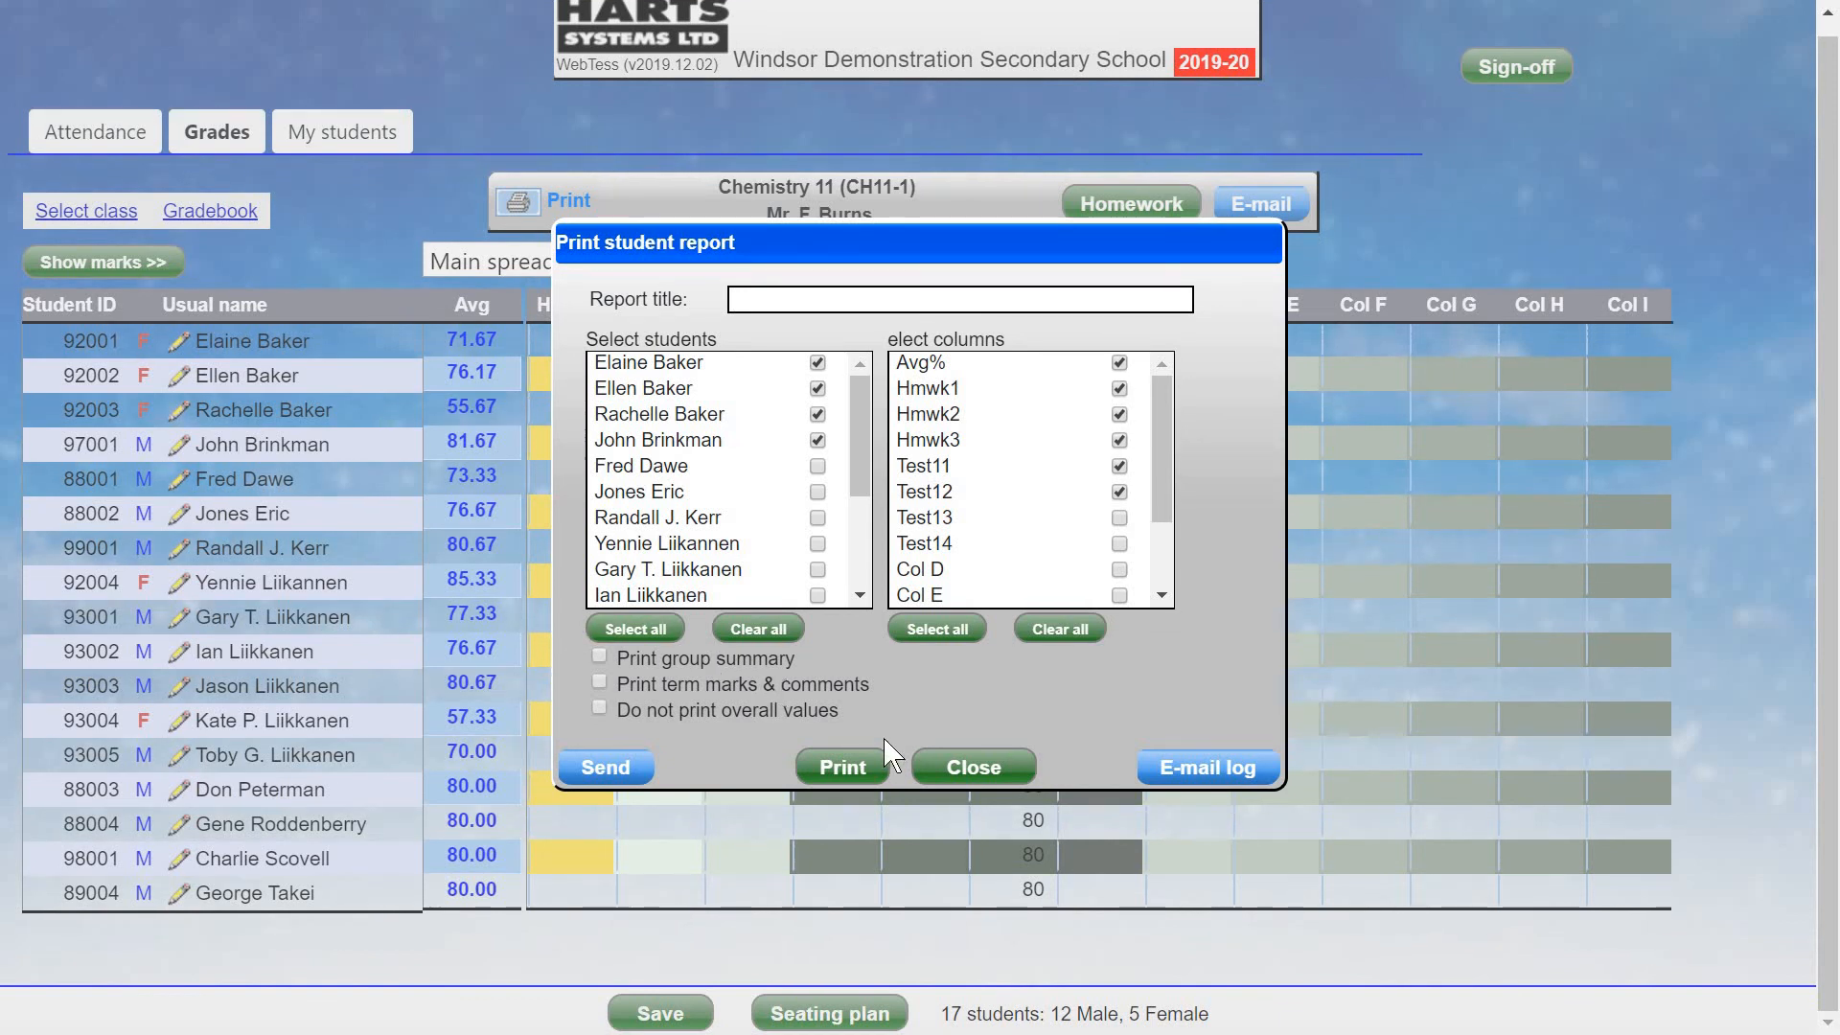
left_click(963, 762)
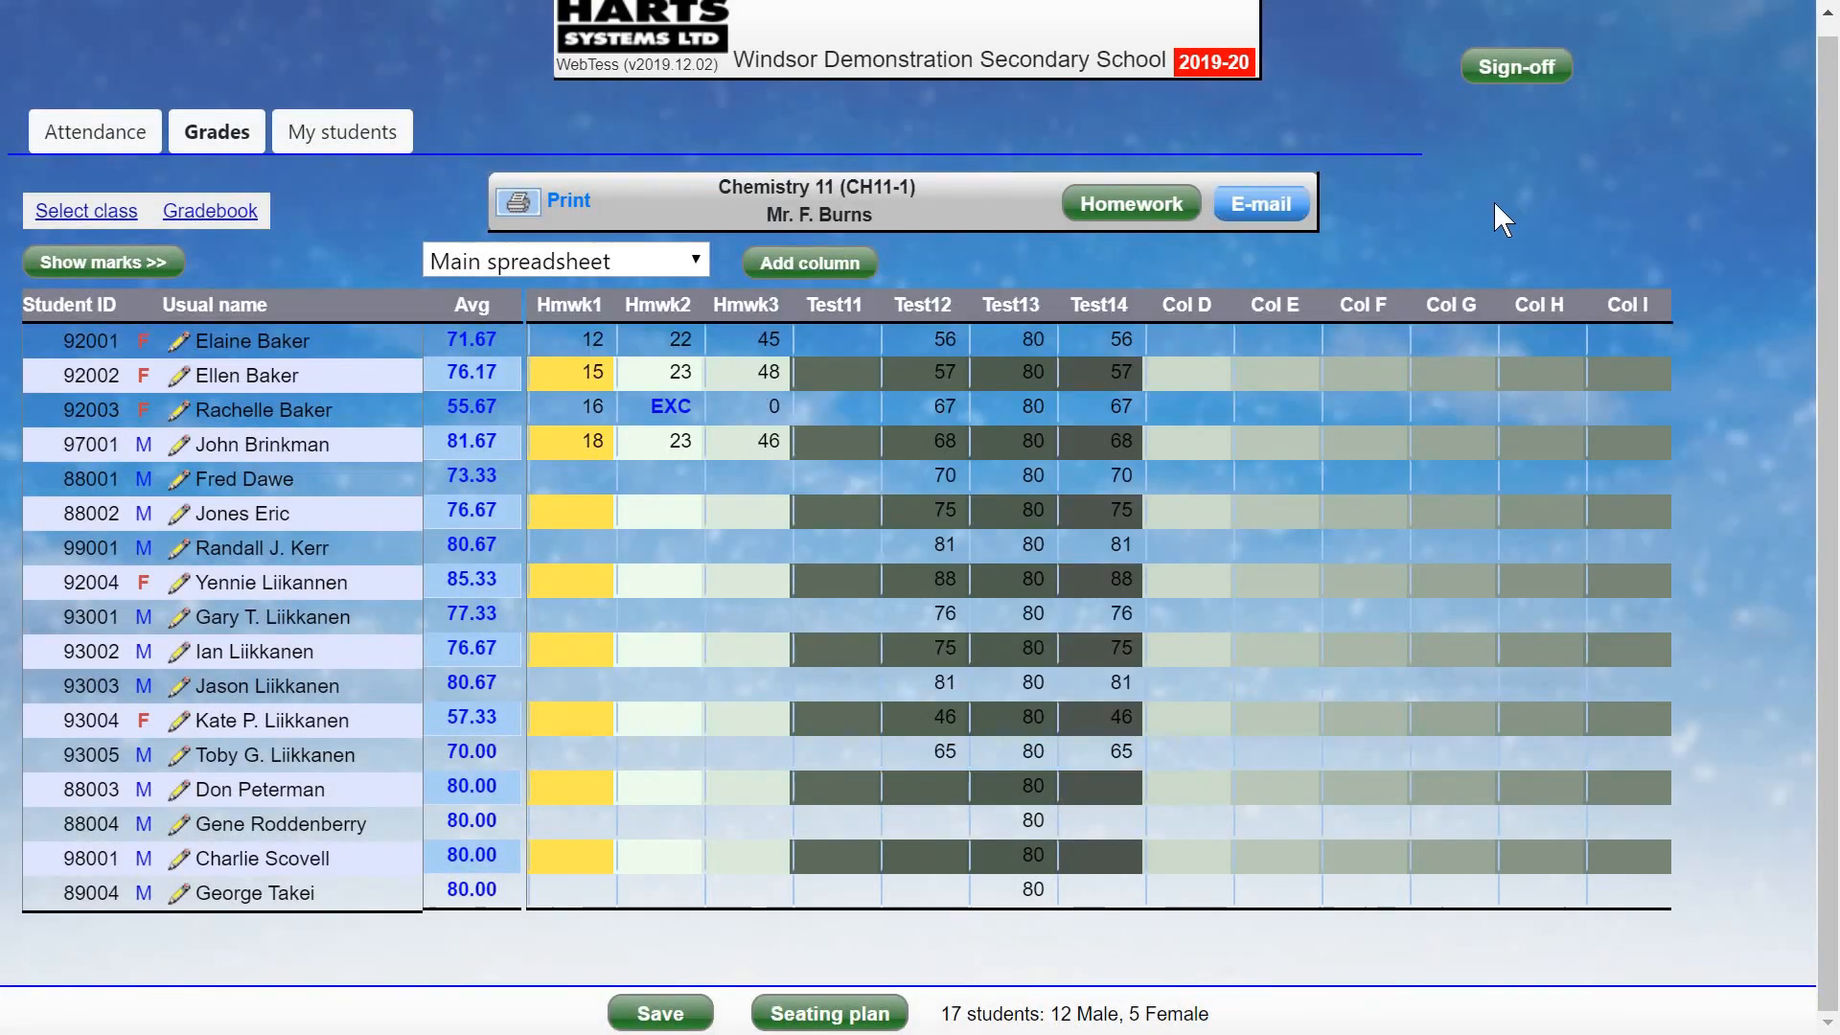